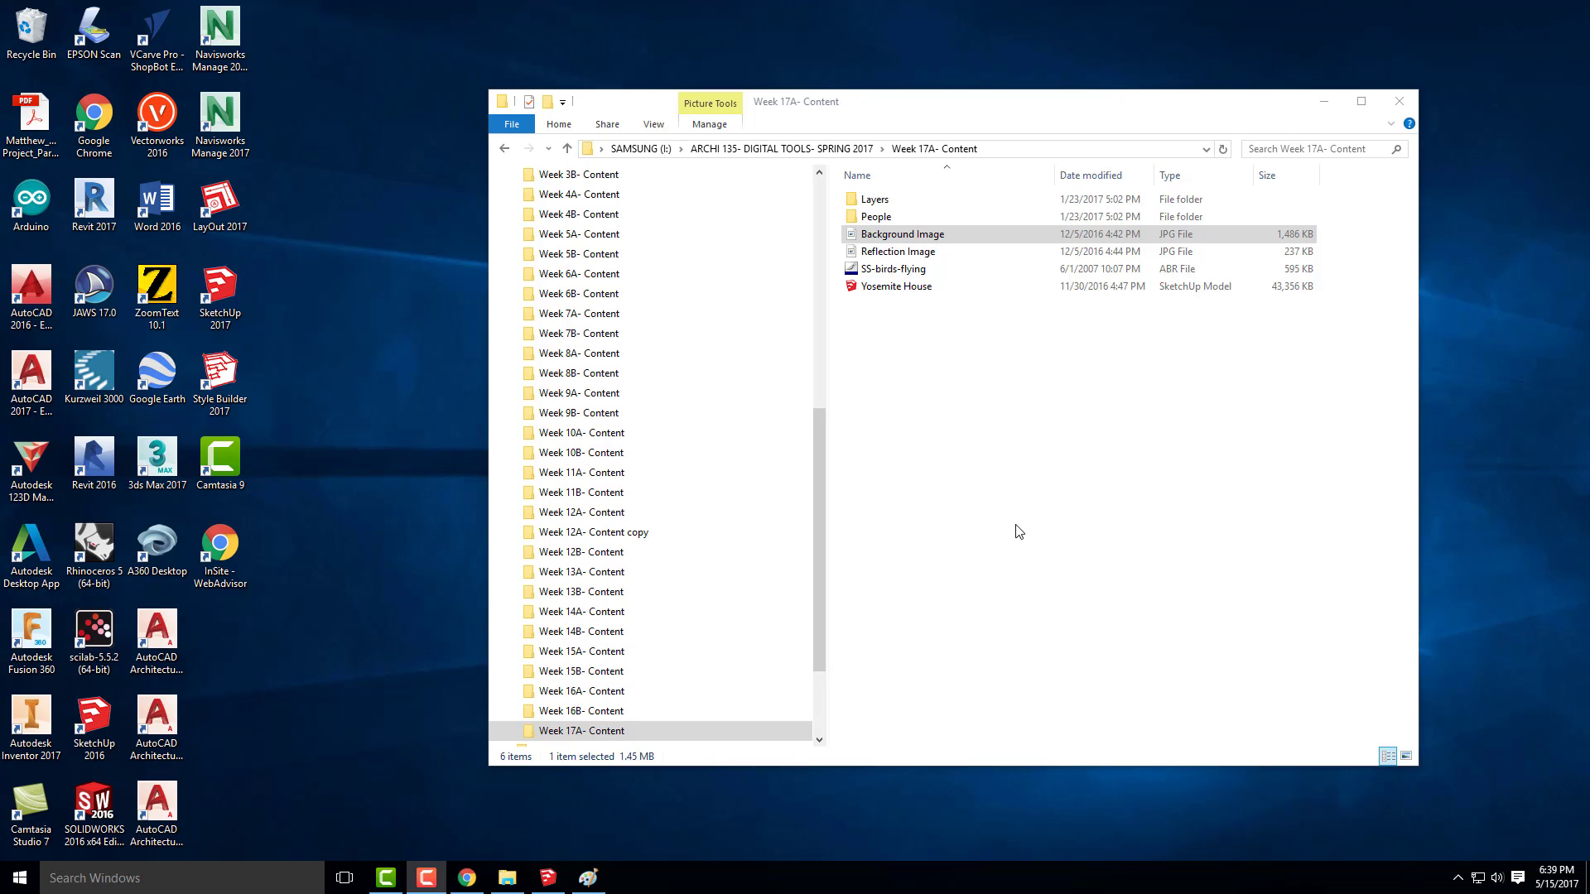
Switch to Chrome and open the ASSIGNMENT 6: YOSEMITE CABIN page from the course's assignments list
left_click(467, 878)
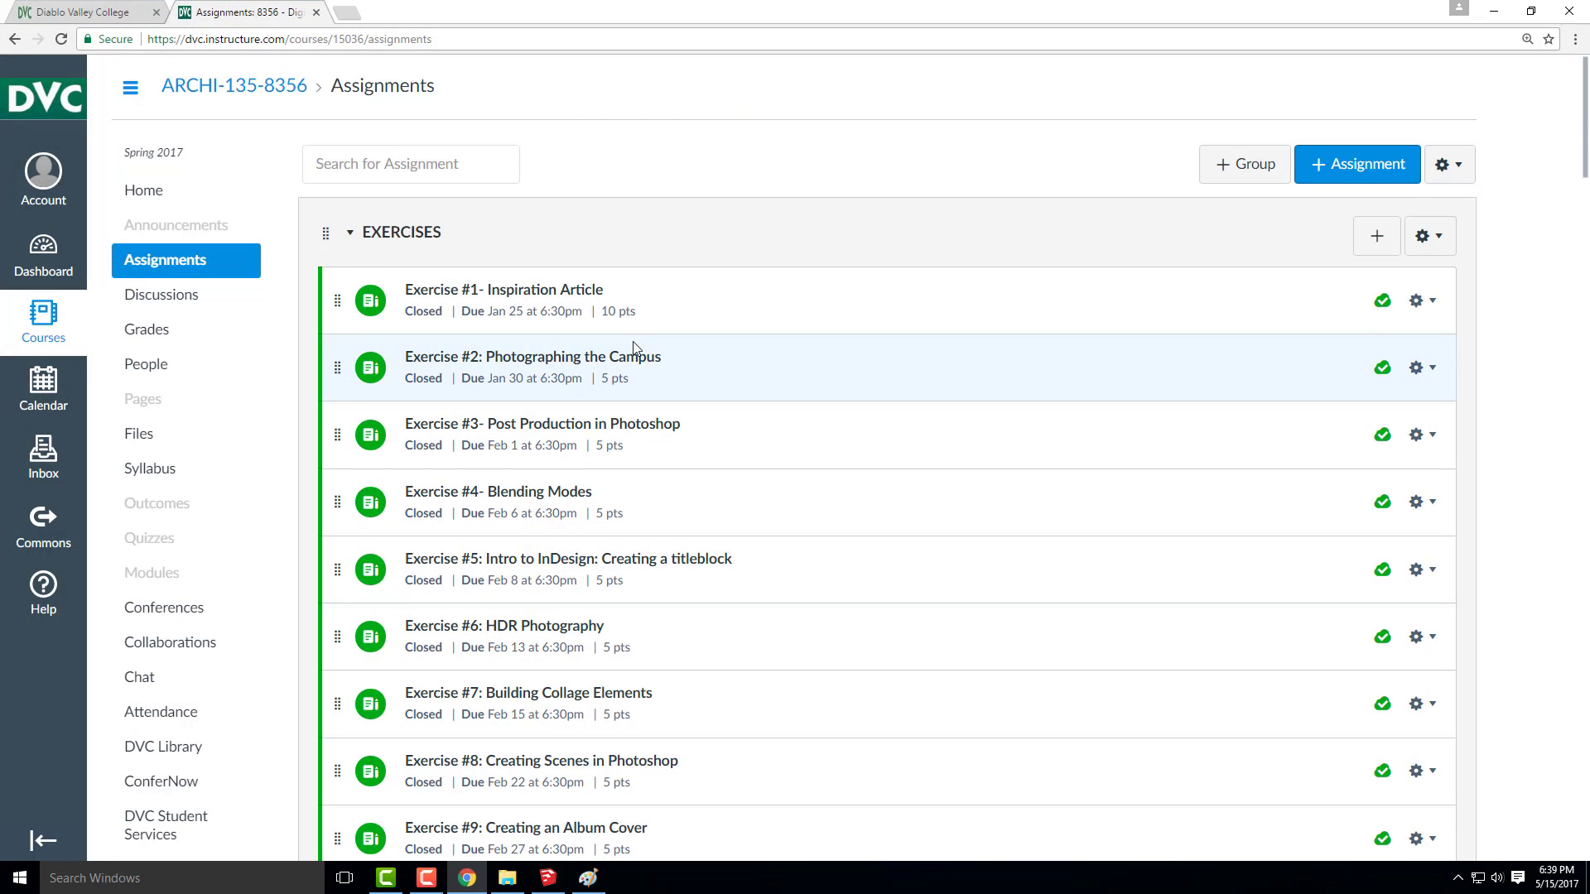
scroll(636, 352, "down", 15)
scroll(633, 347, "down", 5)
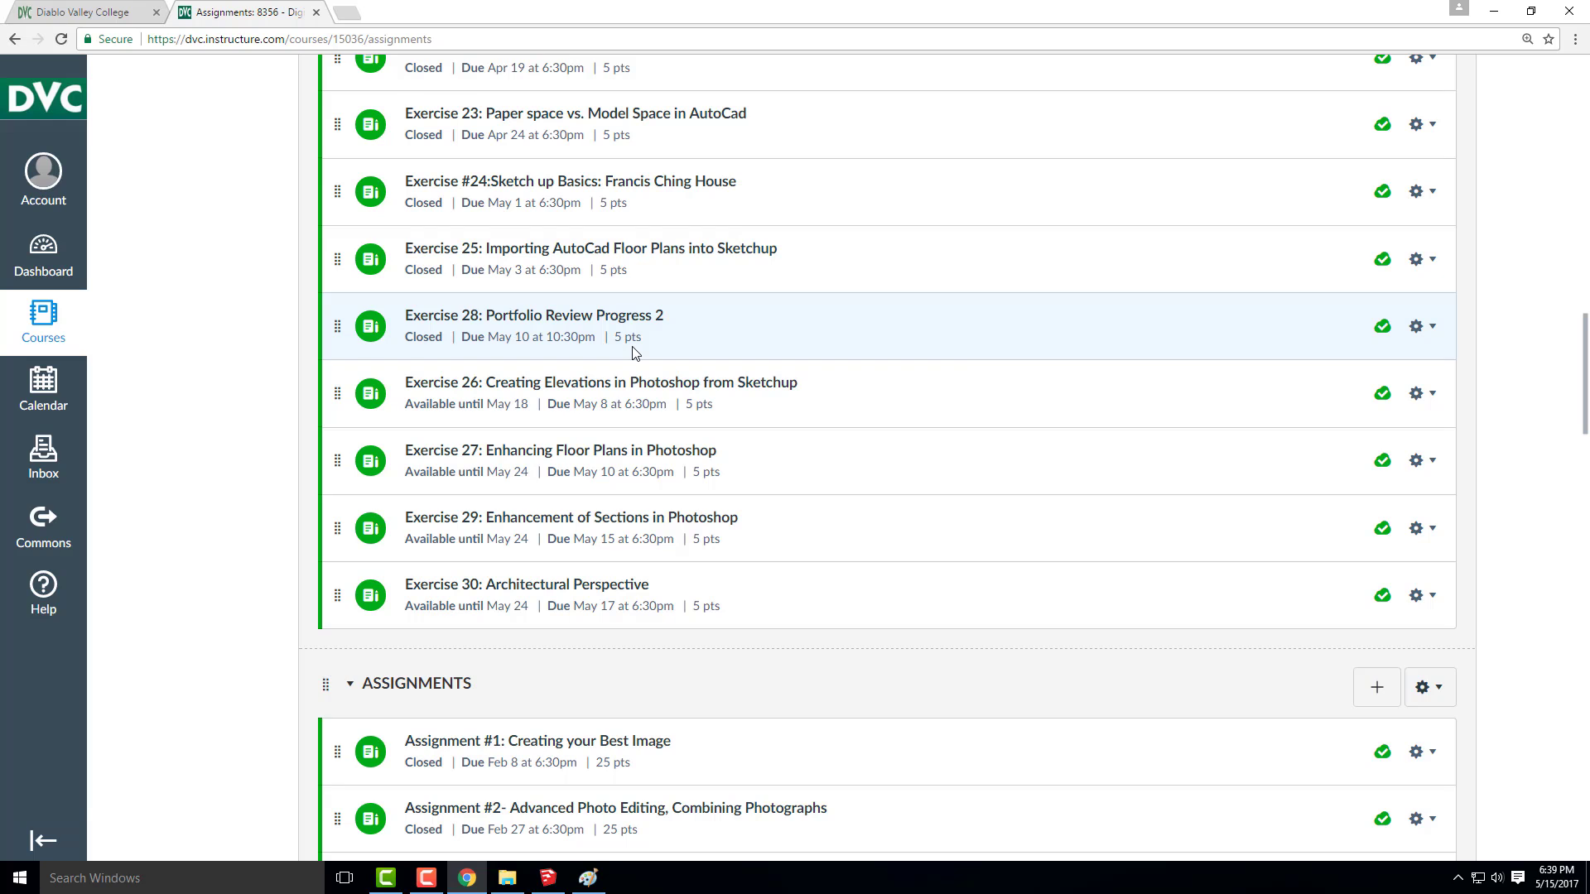
scroll(636, 352, "down", 3)
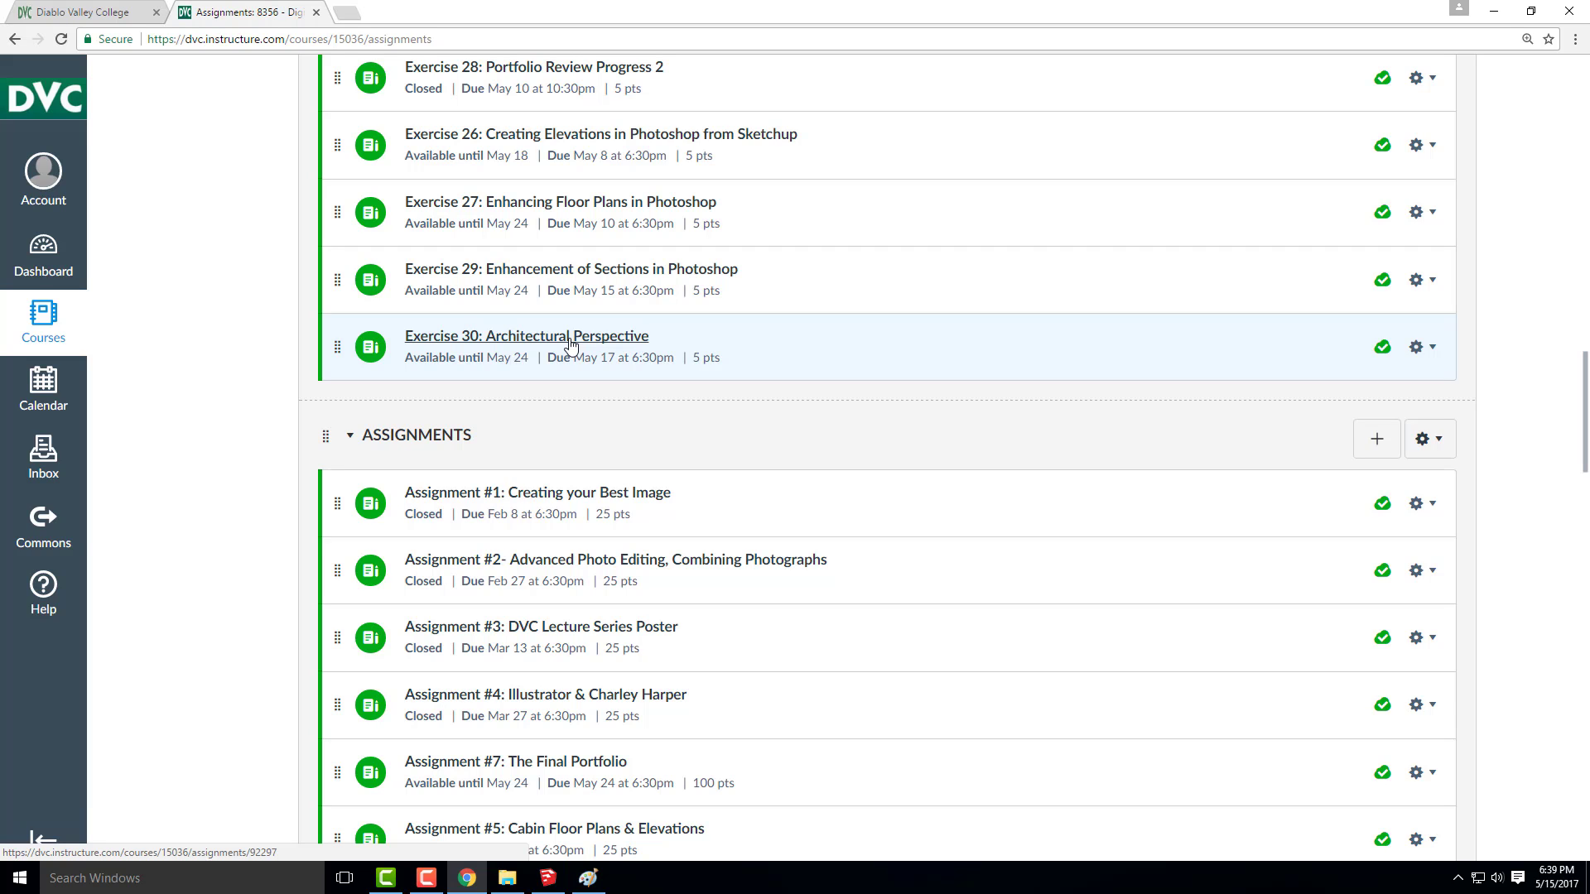
scroll(570, 345, "down", 4)
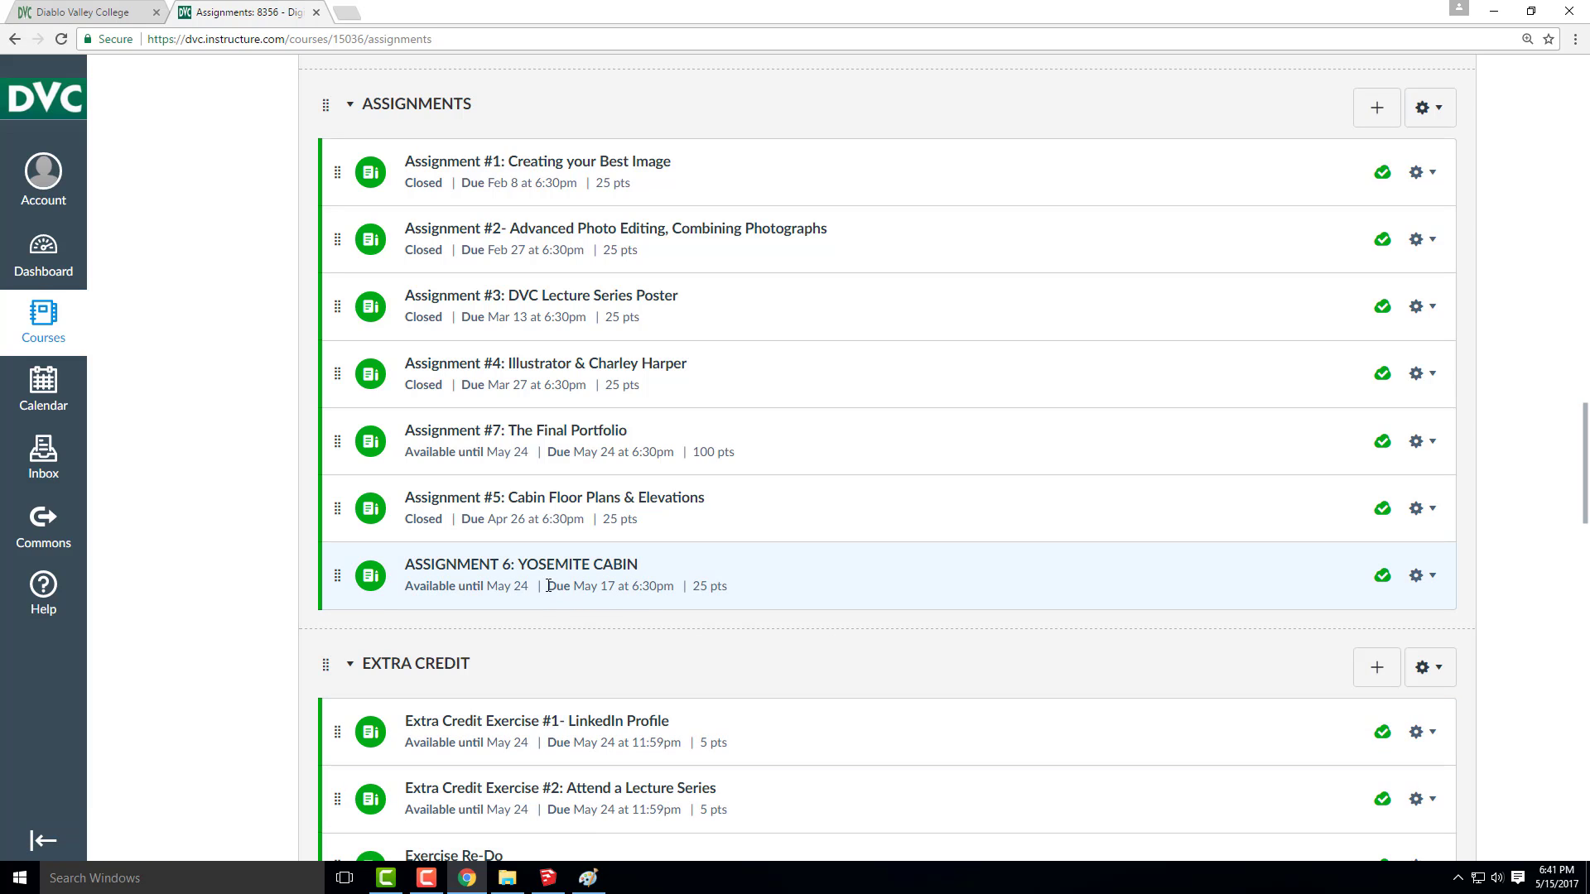
left_click(551, 571)
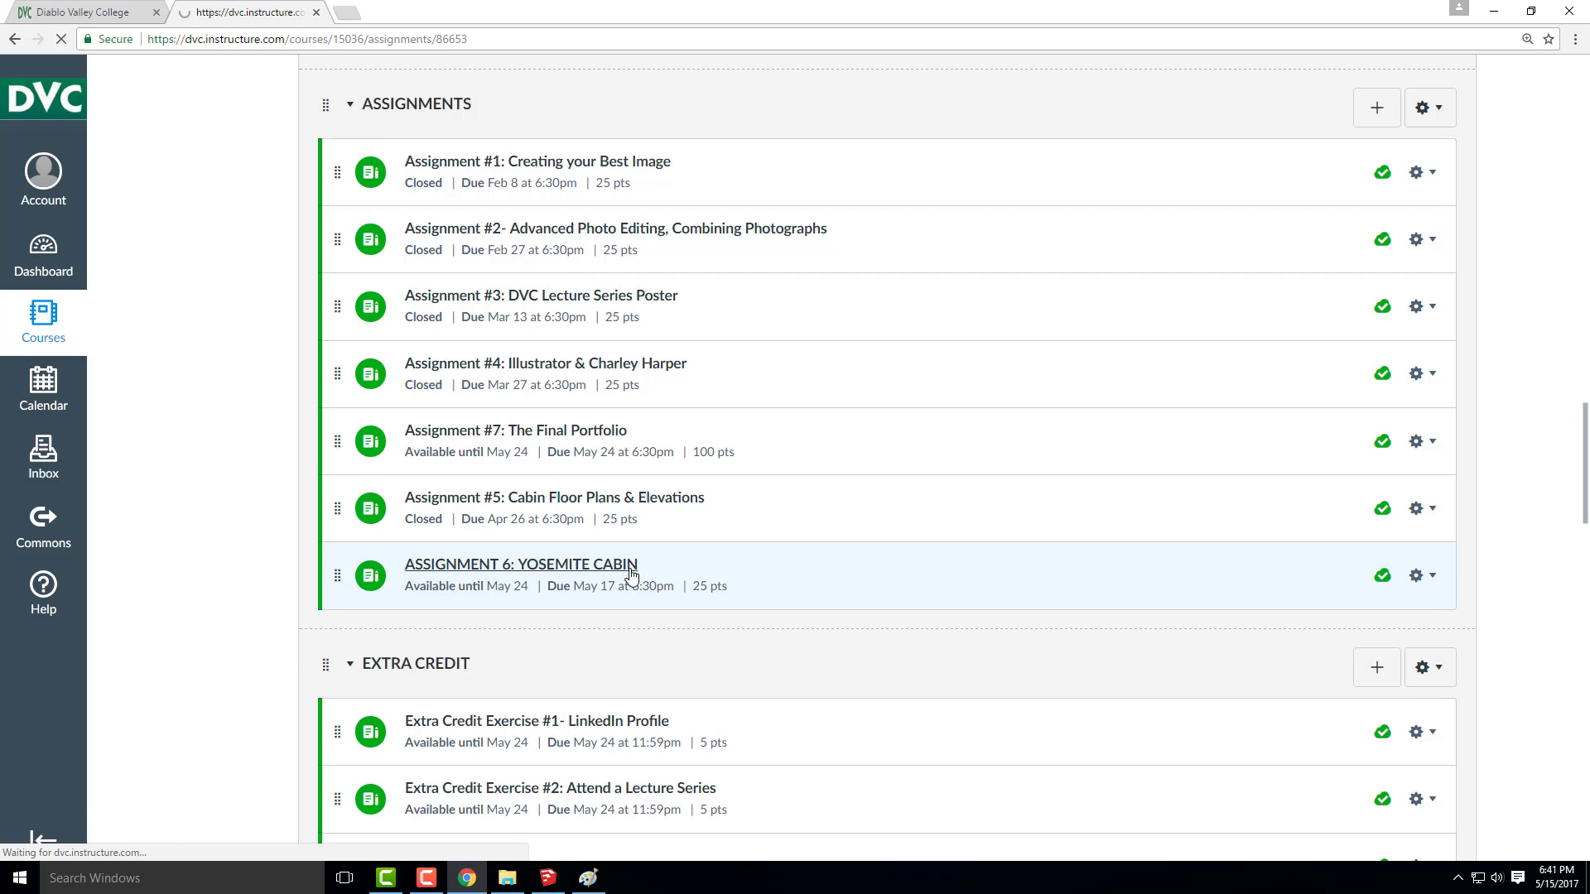
Read the Part II export and collage requirements of Assignment 6 and return to the assignments list
scroll(656, 369, "down", 2)
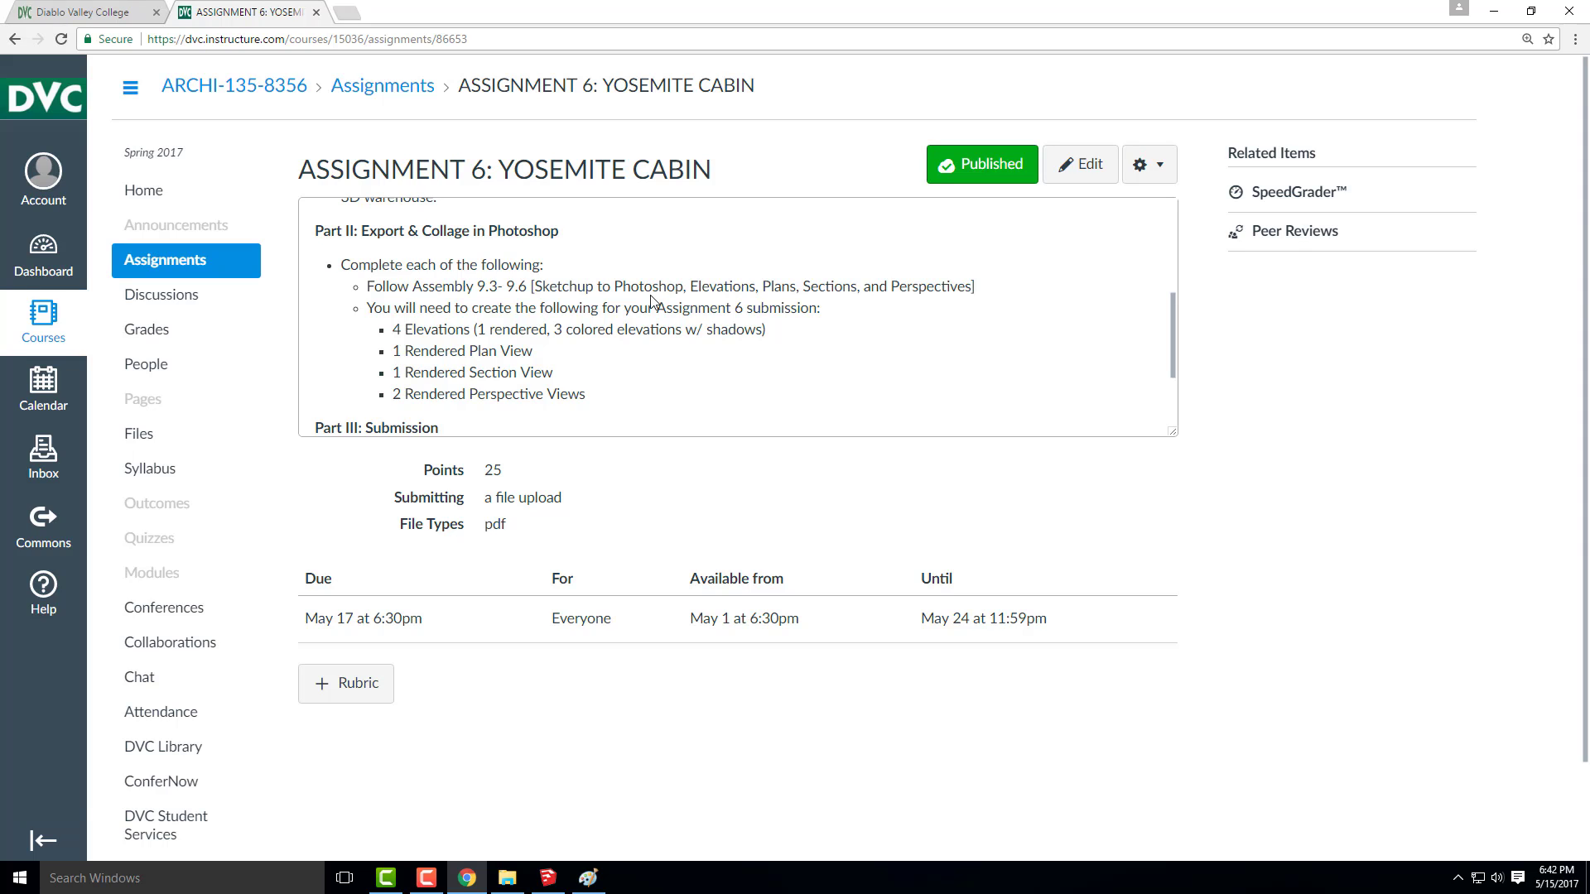
scroll(650, 327, "down", 1)
scroll(631, 316, "up", 2)
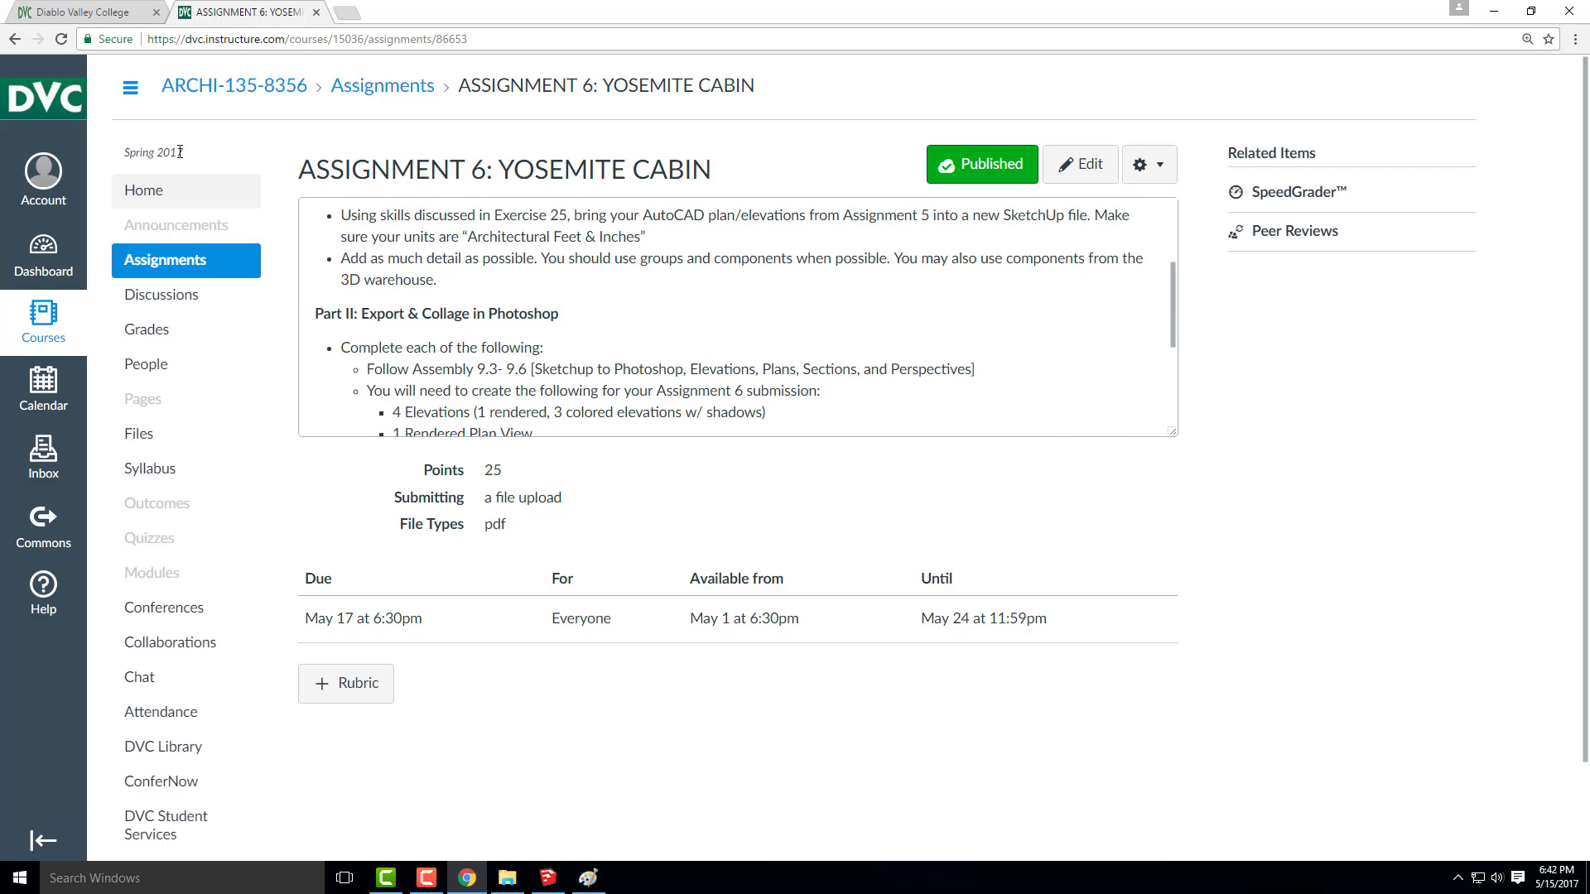
left_click(15, 39)
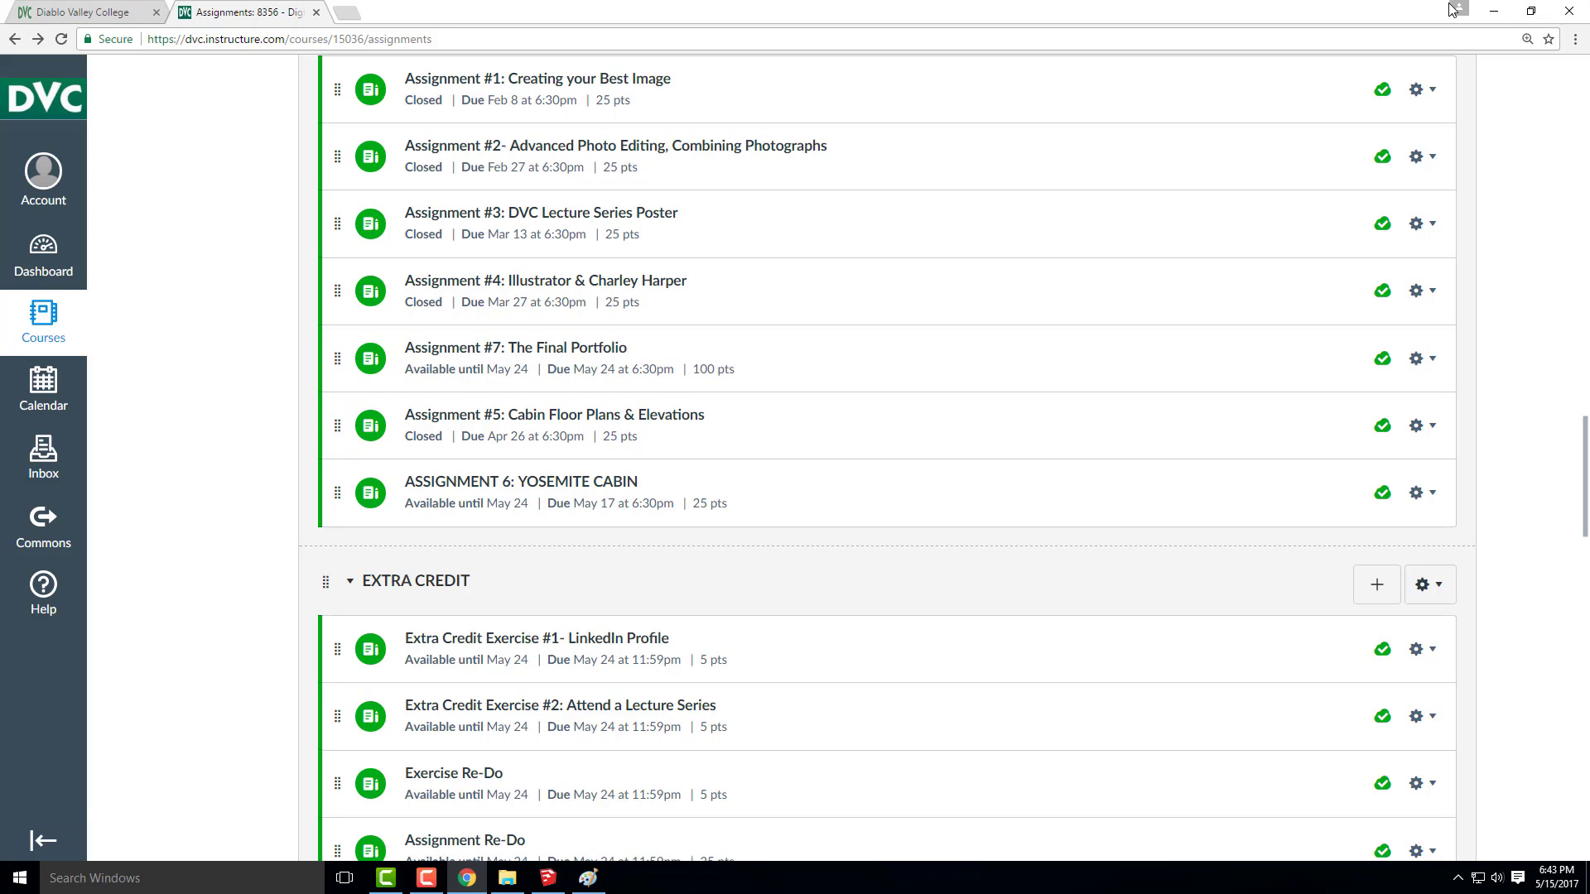
Switch to the Yosemite House model in SketchUp and delete the human scale figure near the origin
left_click(1494, 13)
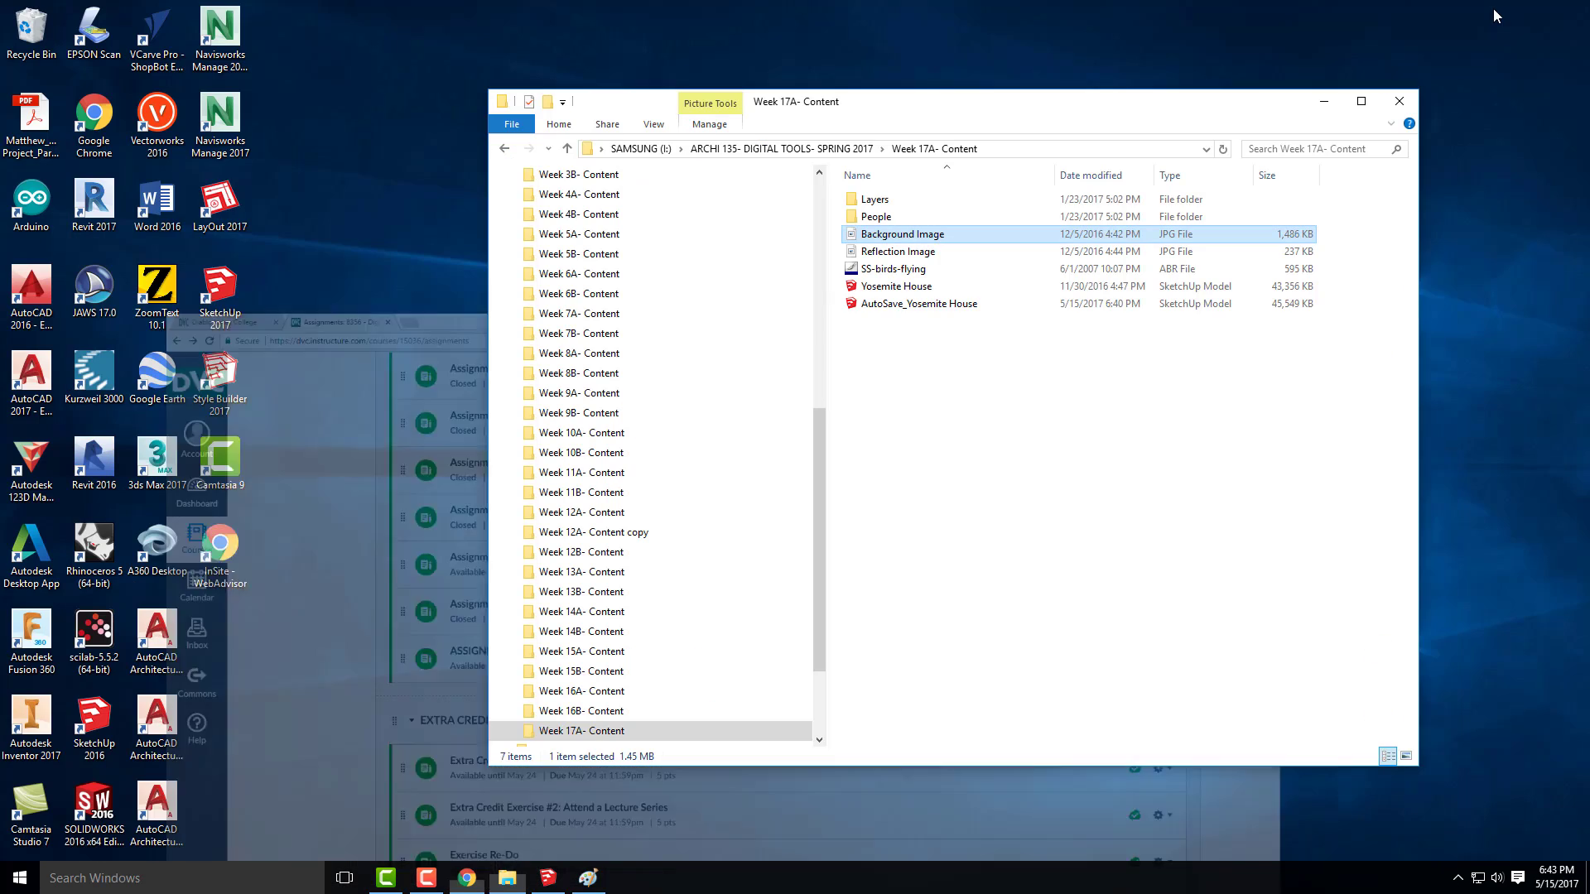
left_click(1322, 103)
mouse_move(552, 884)
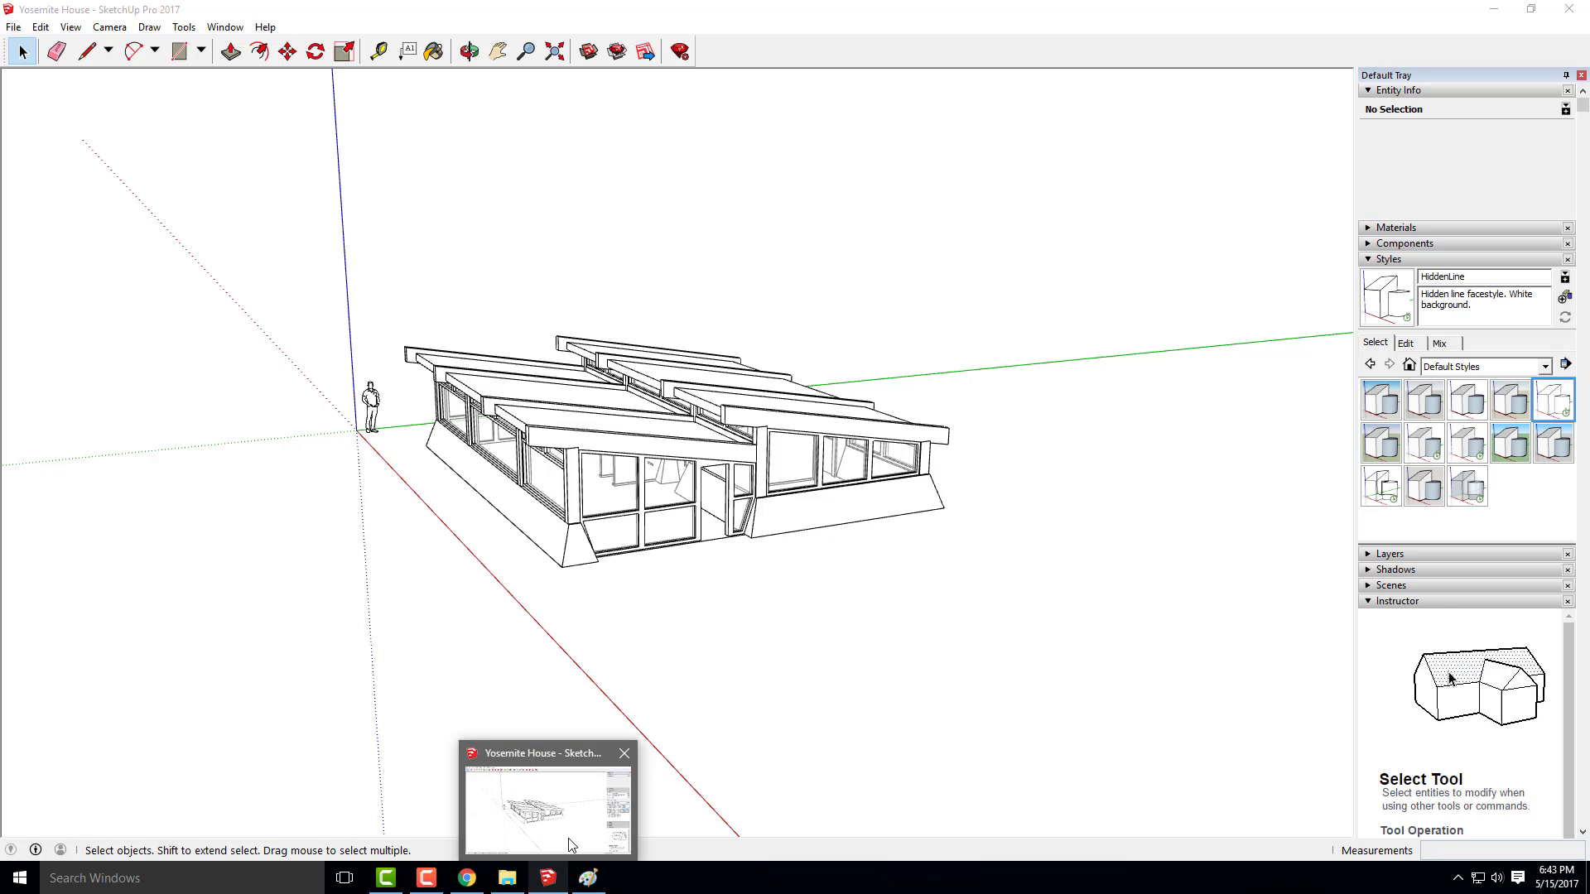
left_click(574, 840)
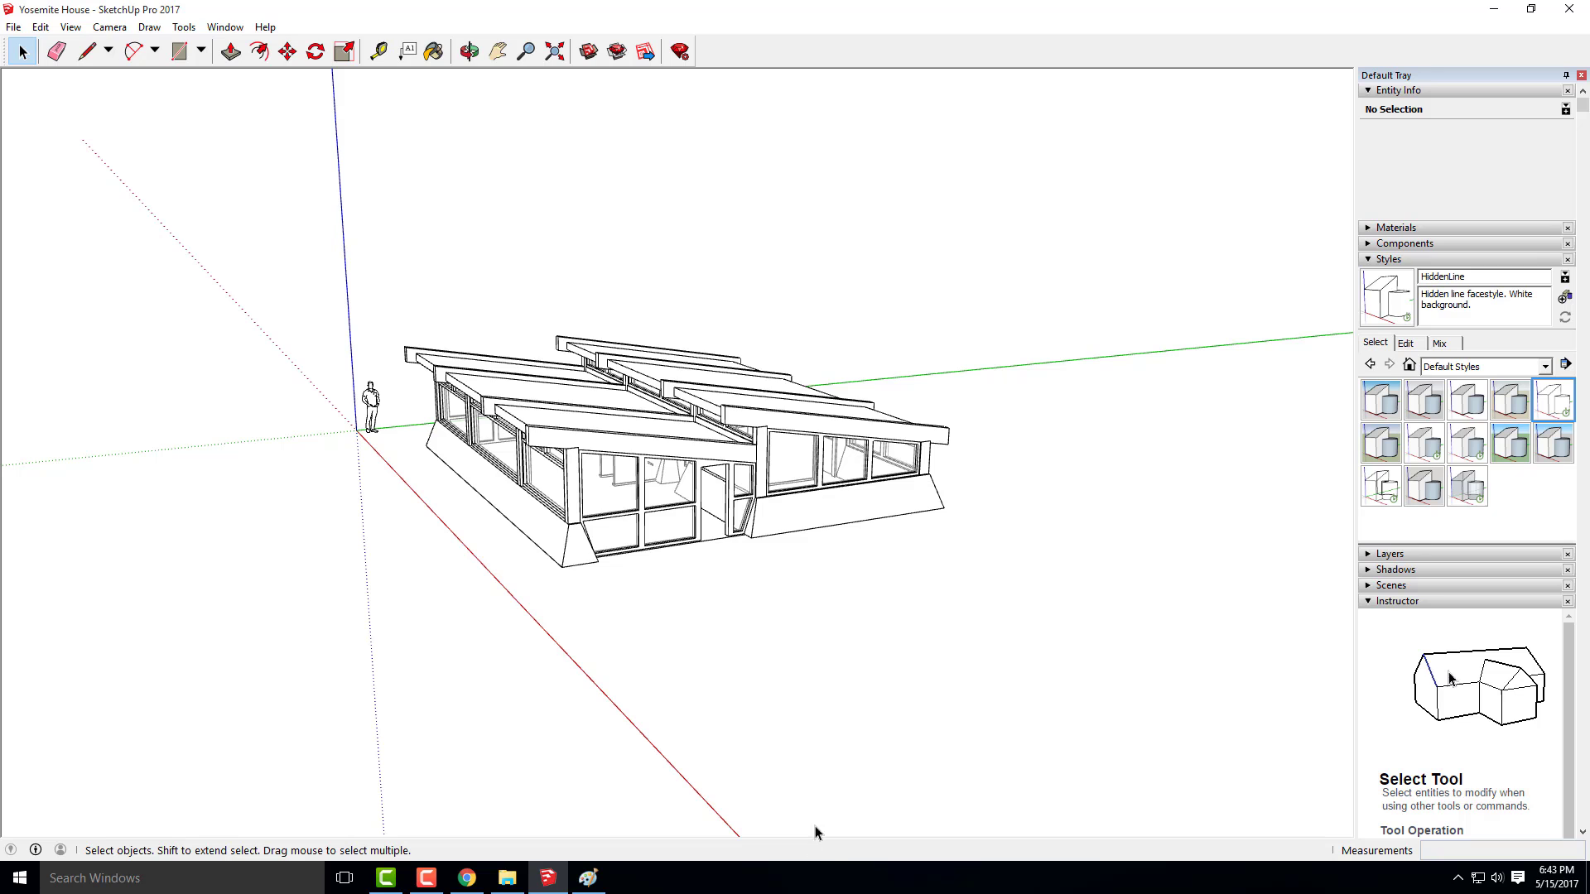
scroll(406, 398, "up", 5)
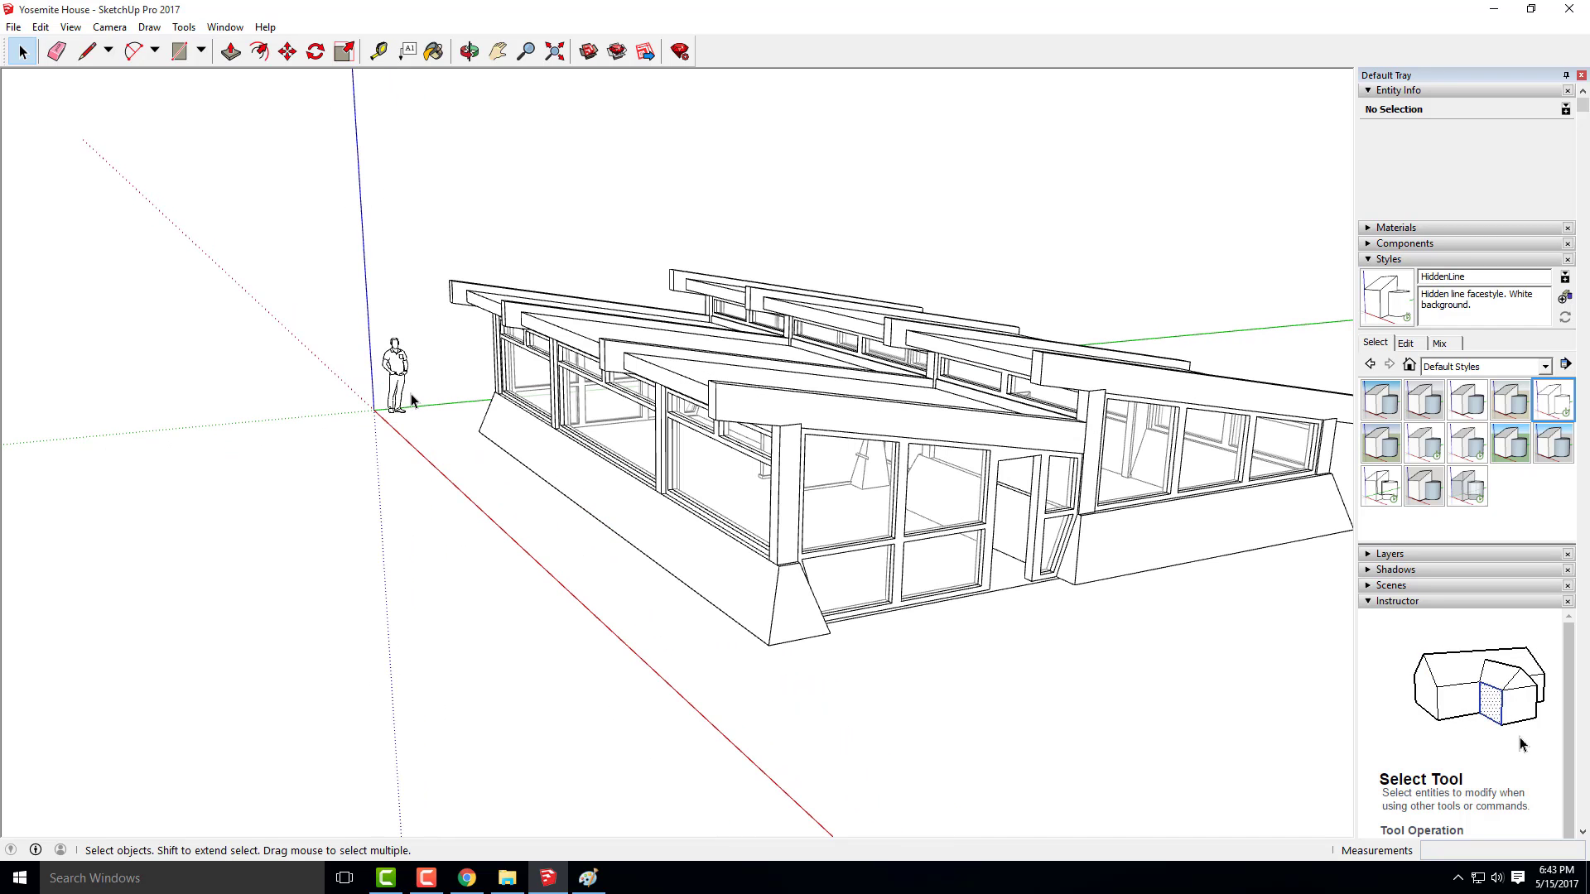
left_click(406, 398)
key("Delete")
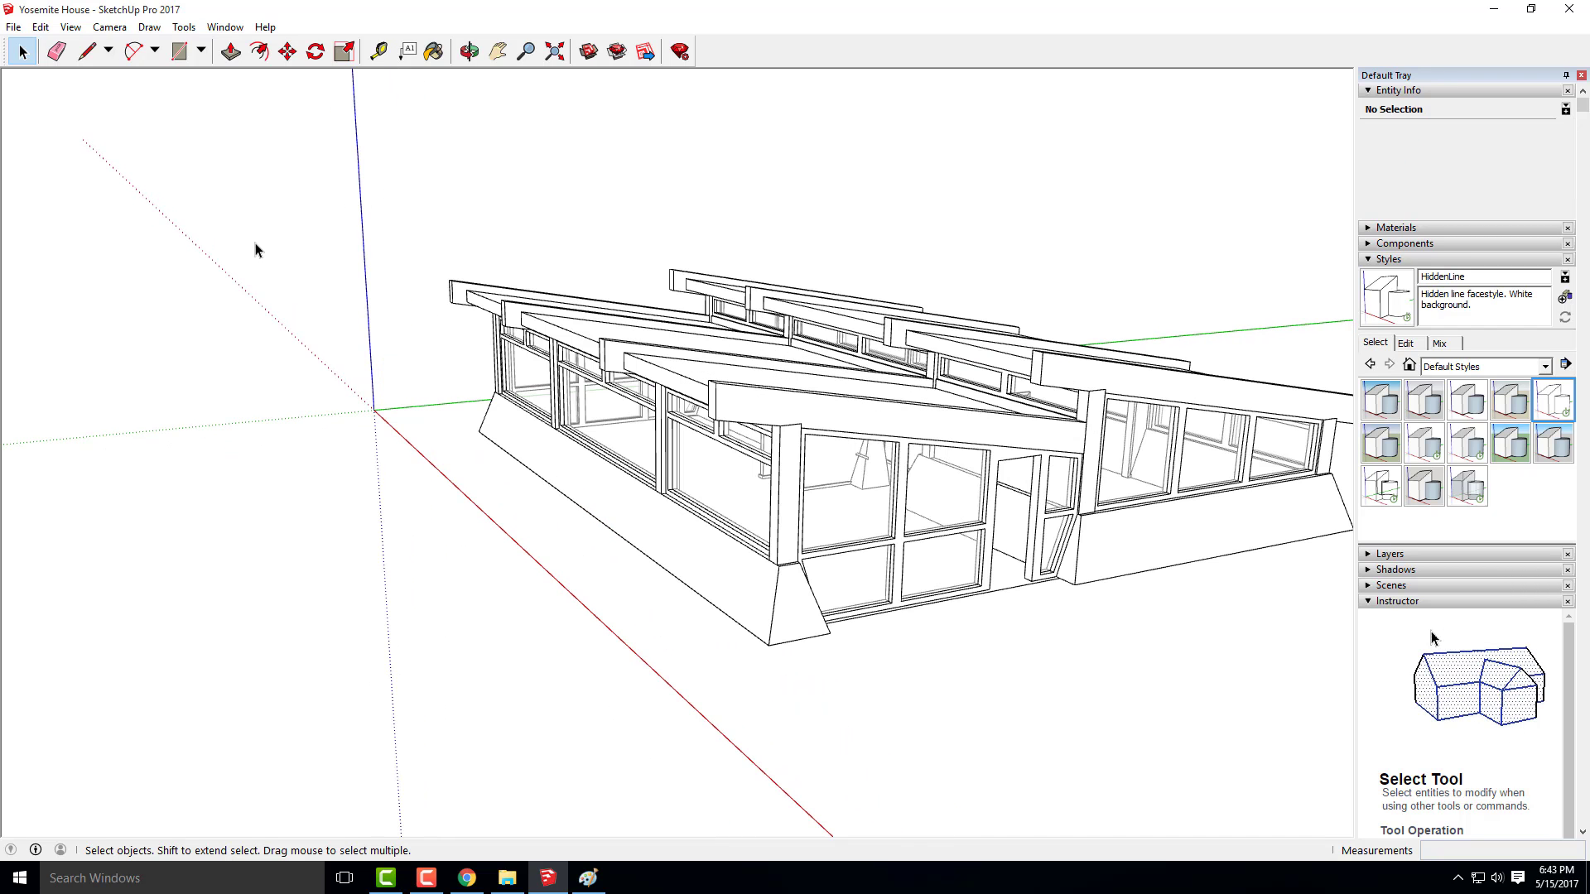
View the whole house from a higher angle looking down on the stepped roofs
scroll(265, 265, "down", 5)
key("o")
left_click_drag(554, 443, 588, 579)
key("space")
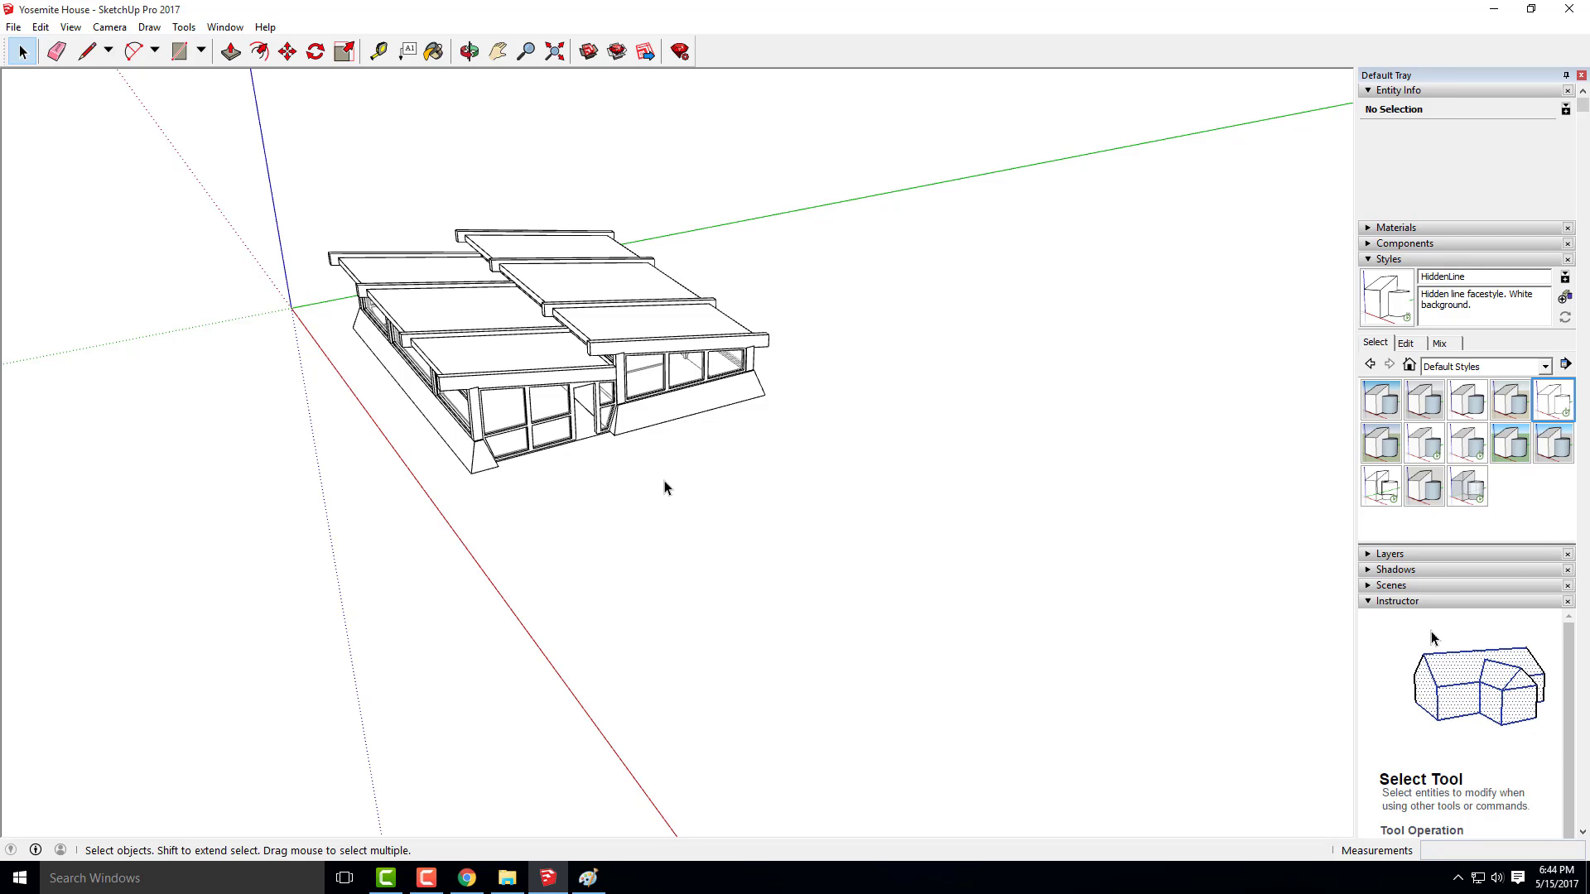
Switch to Chrome and open the Creative Commons search page from creativecommons.org in a new tab
left_click(1492, 17)
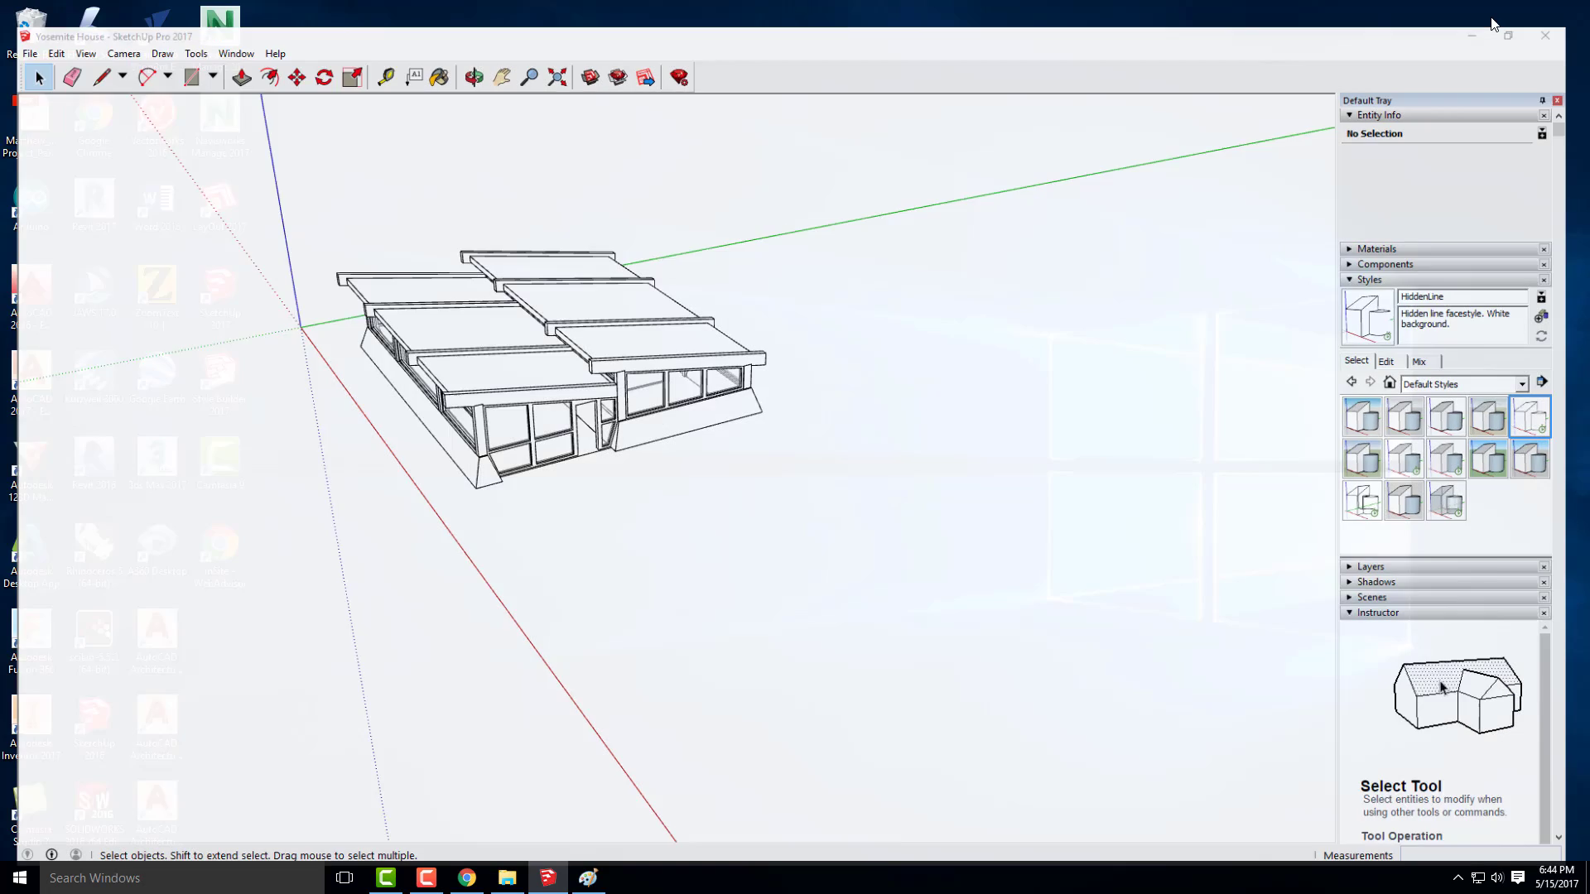
left_click(467, 878)
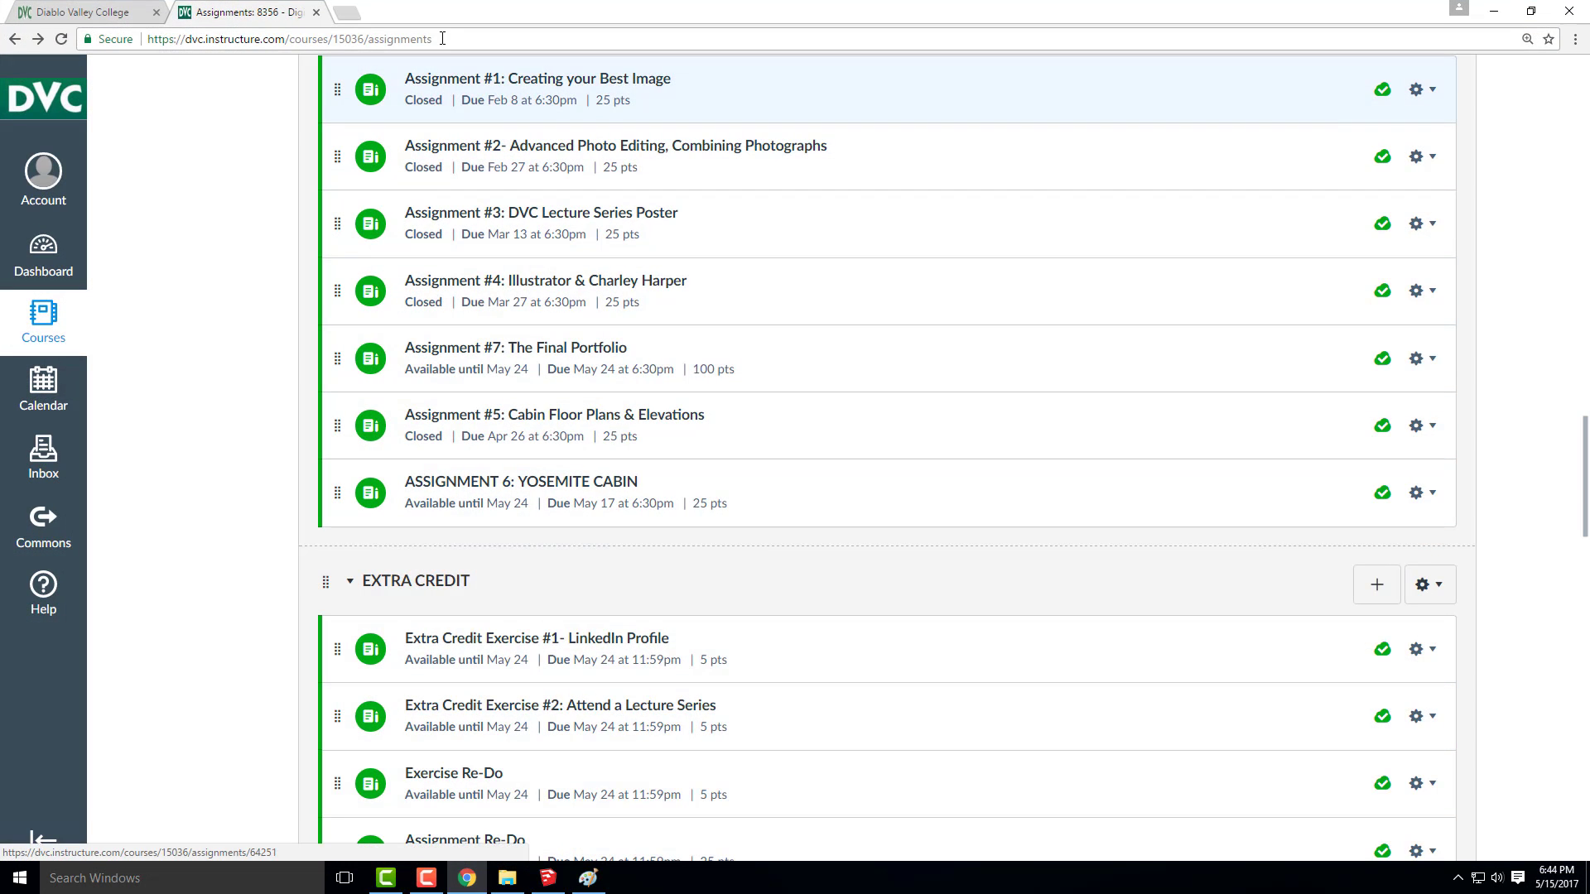
left_click(346, 11)
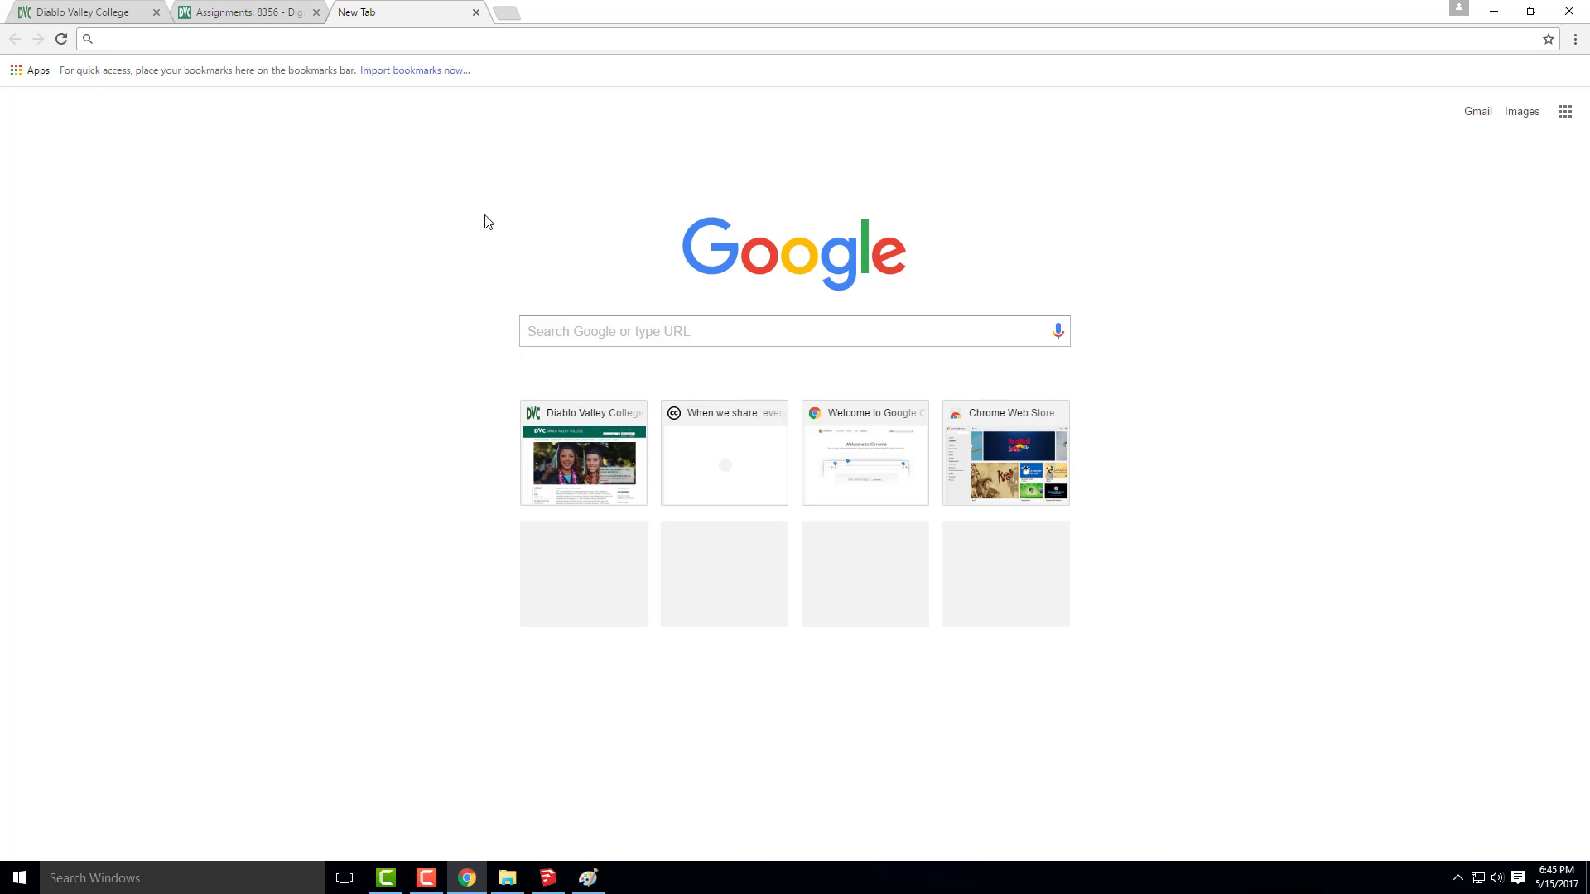
type("cre")
key("Return")
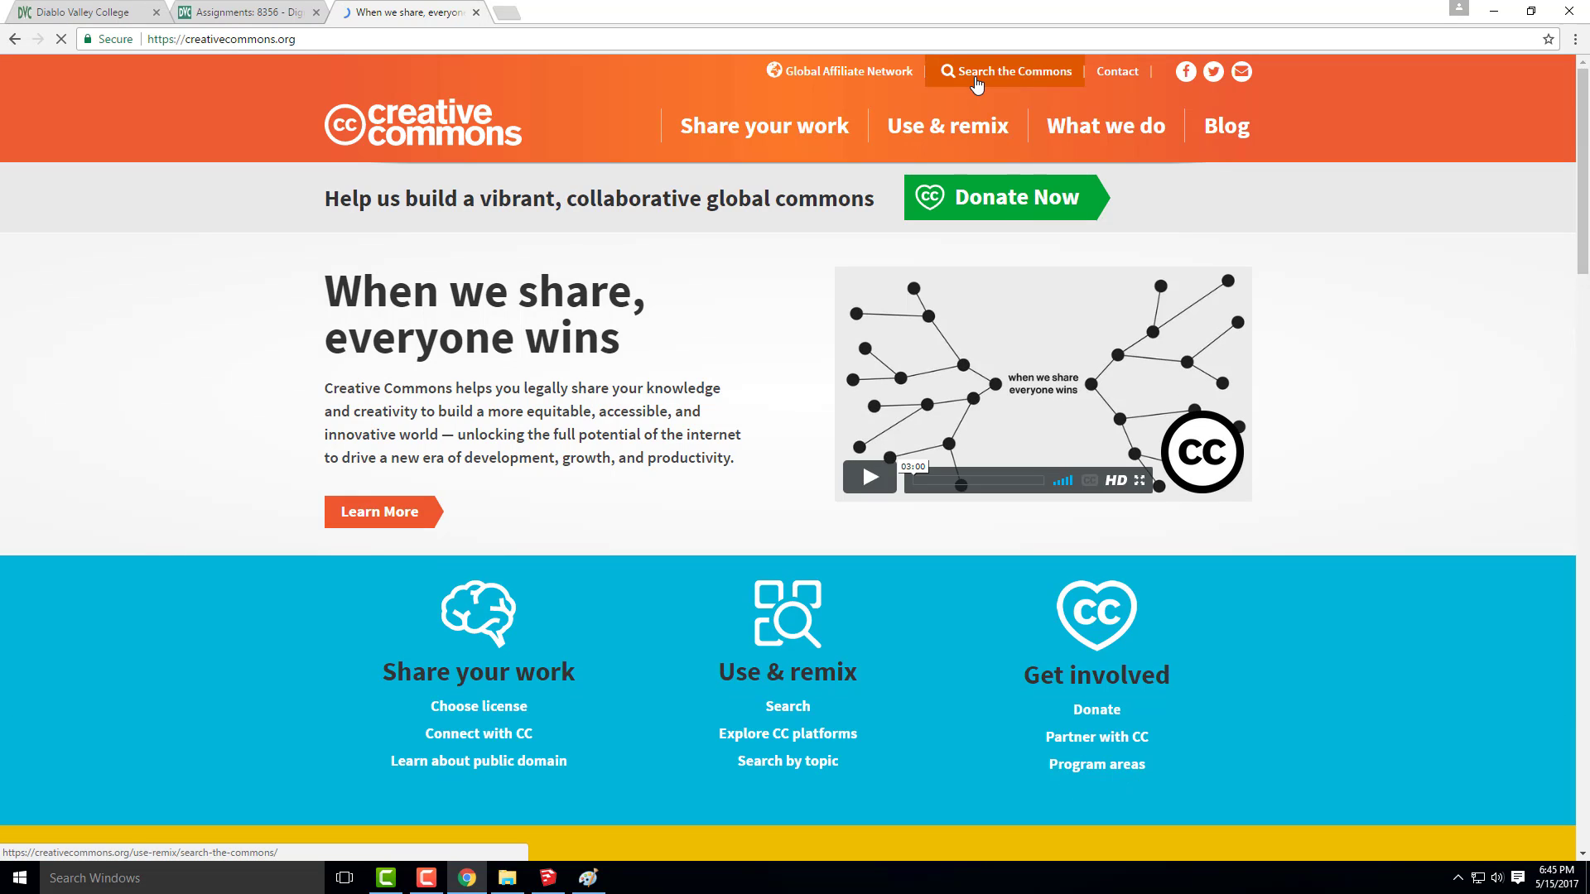
left_click(986, 83)
left_click(985, 78)
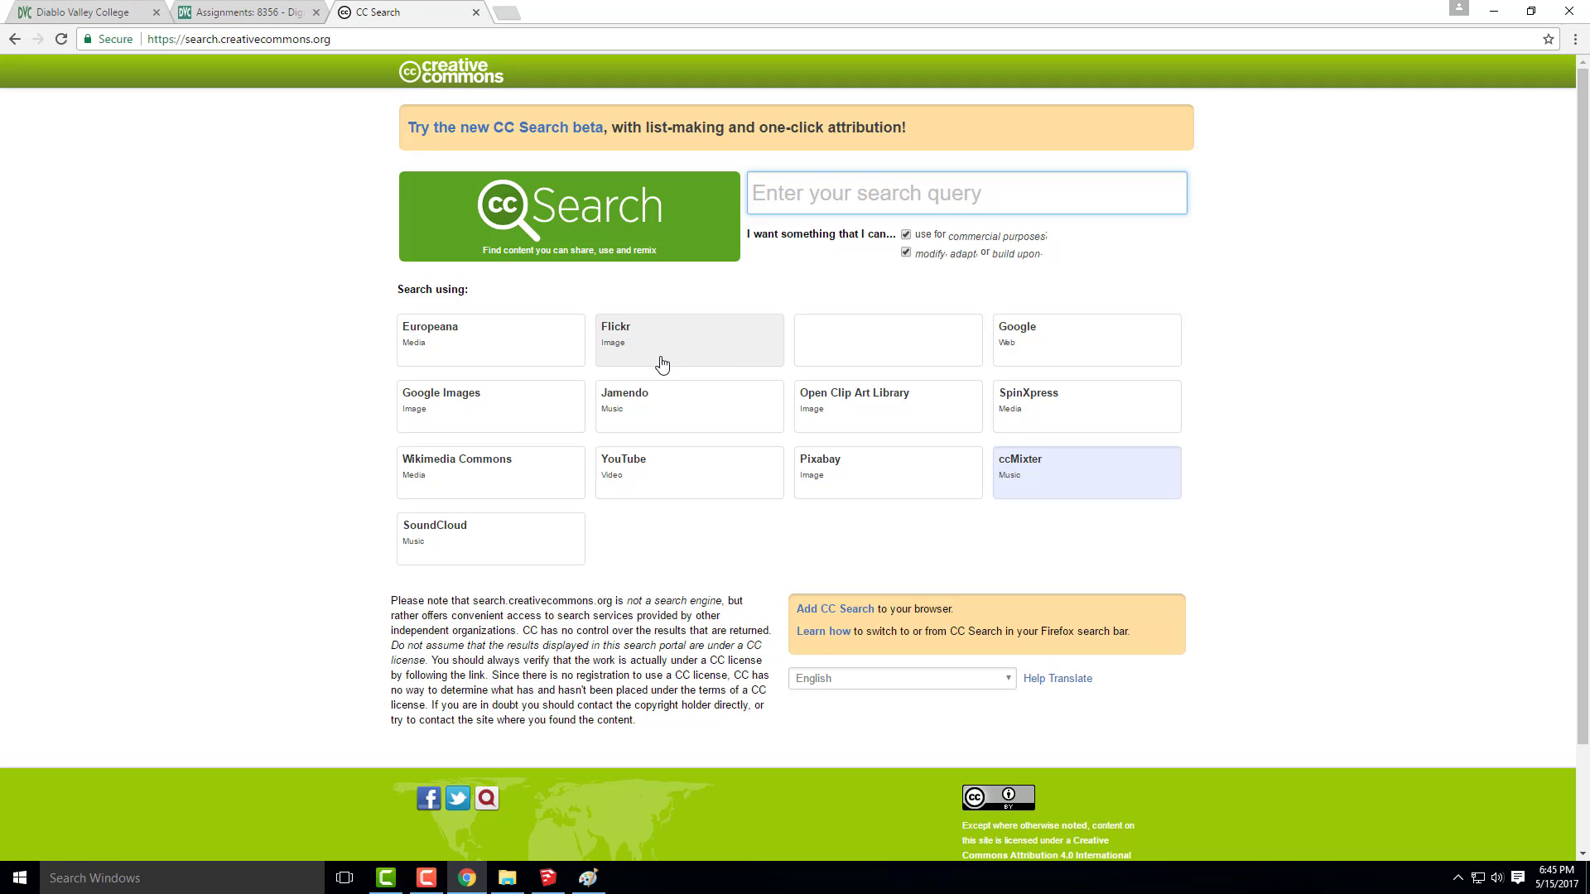
Search Flickr for "yosemite meadow" through CC Search, keeping commercial use and modification allowed
left_click(706, 359)
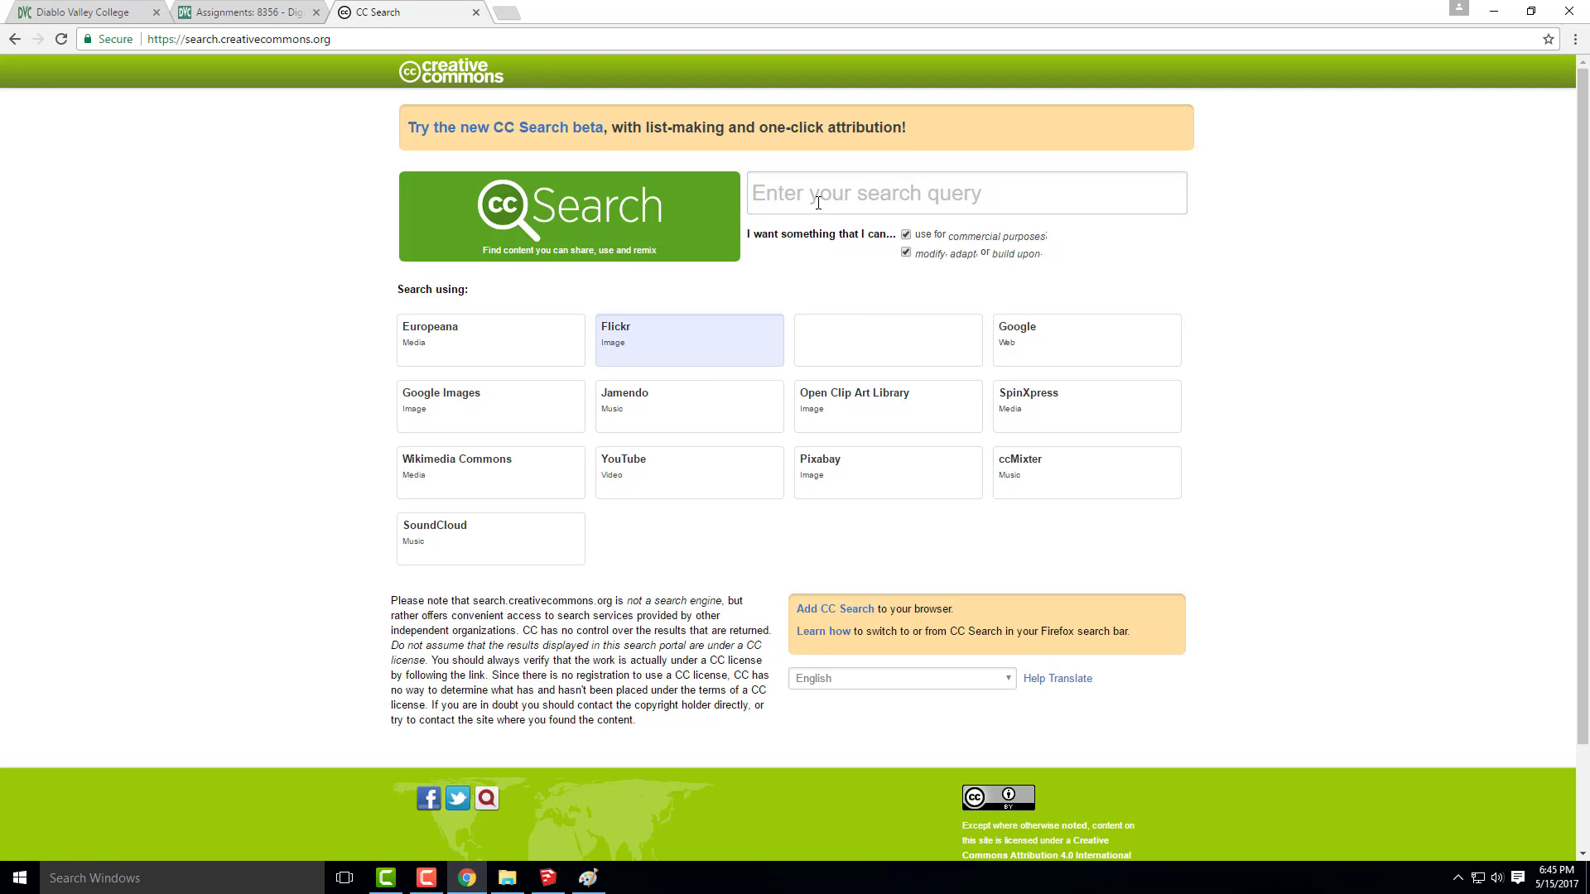
left_click(818, 203)
type("yo")
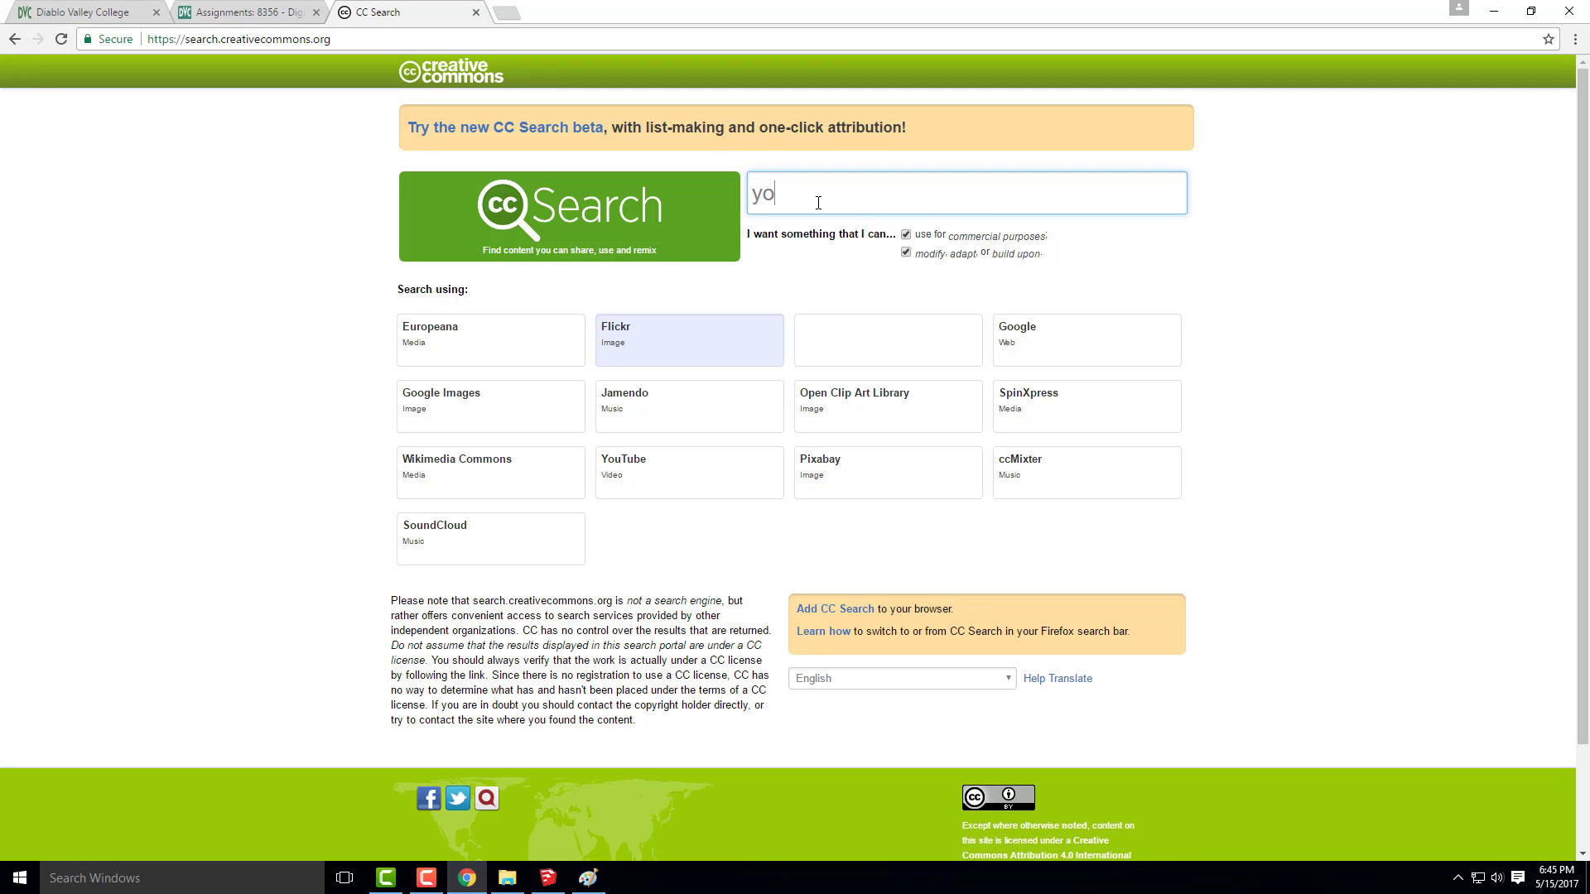
type("semite meadow")
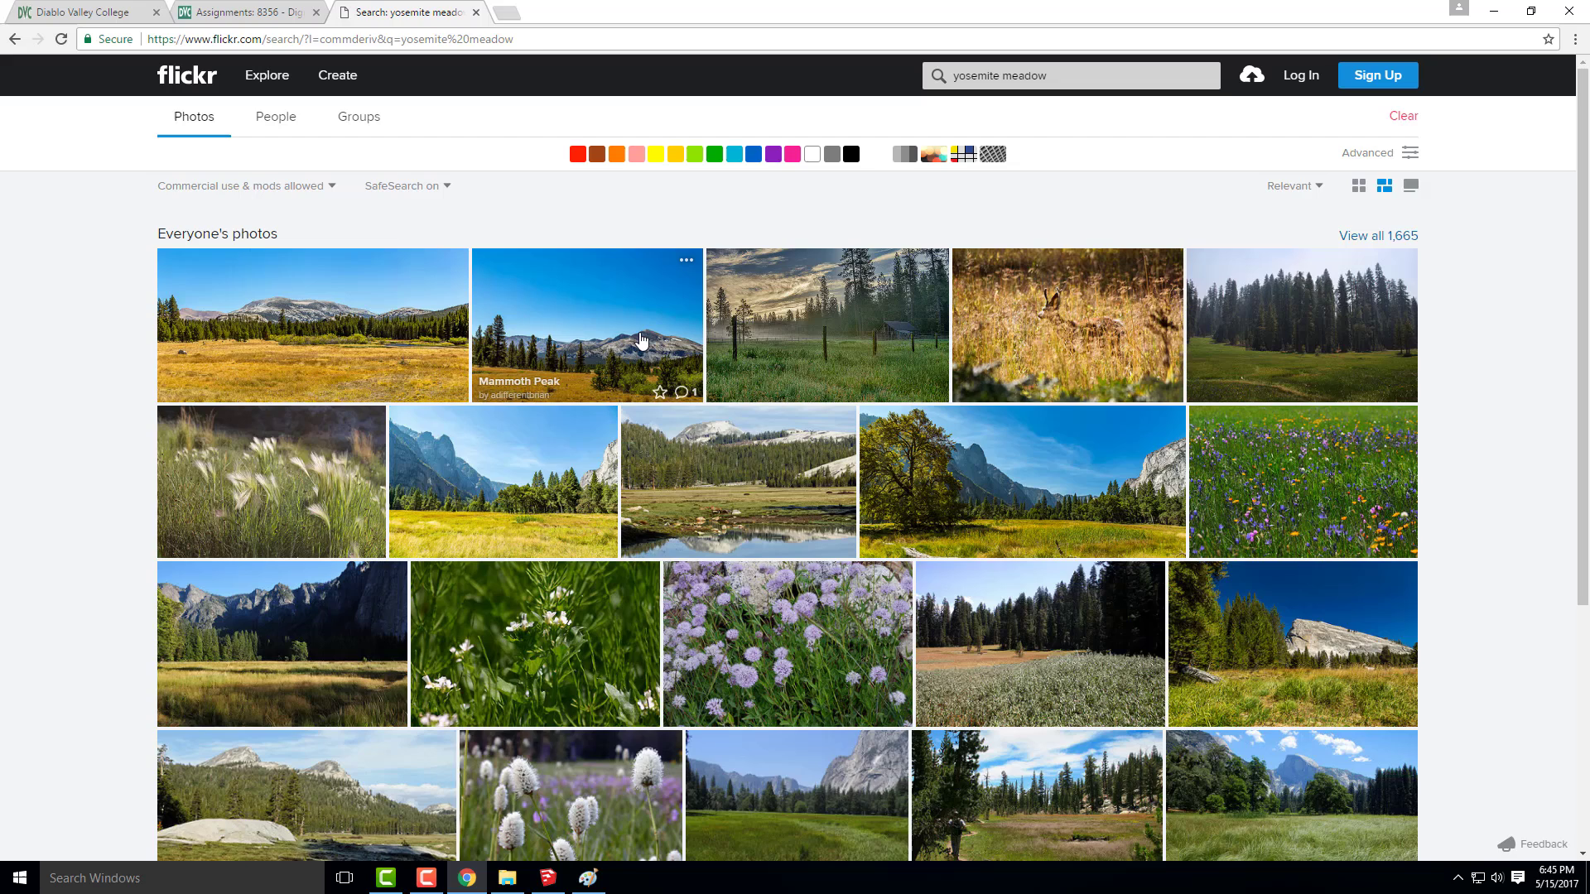
Preview the Mammoth Peak photo and check the download sizes offered for the Sentinel Dome from Cooks Meadow photo
left_click(640, 344)
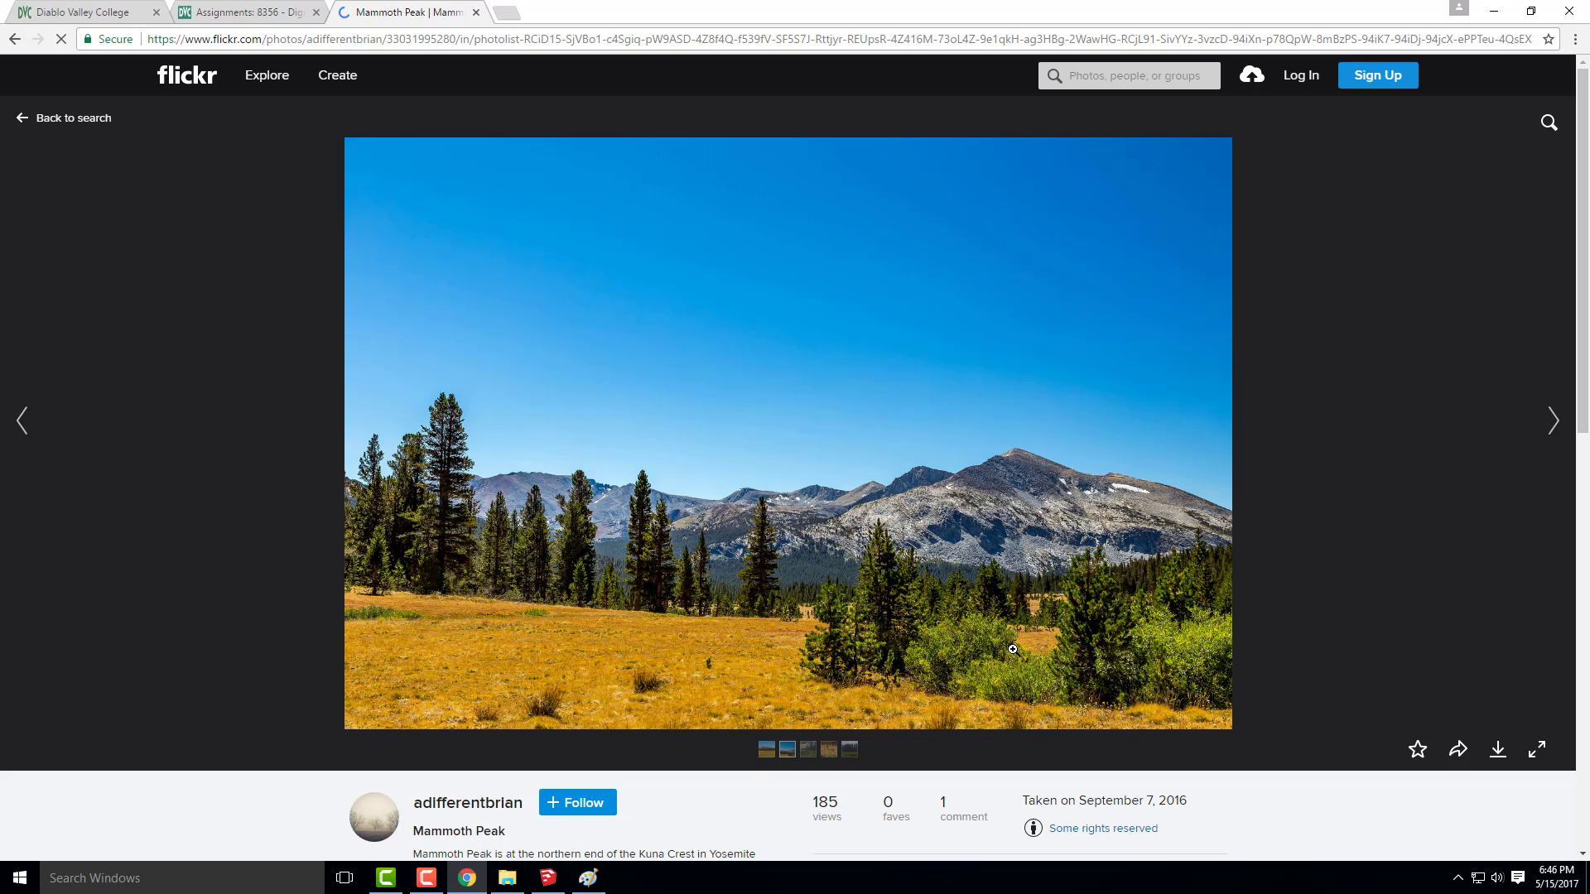
left_click(15, 40)
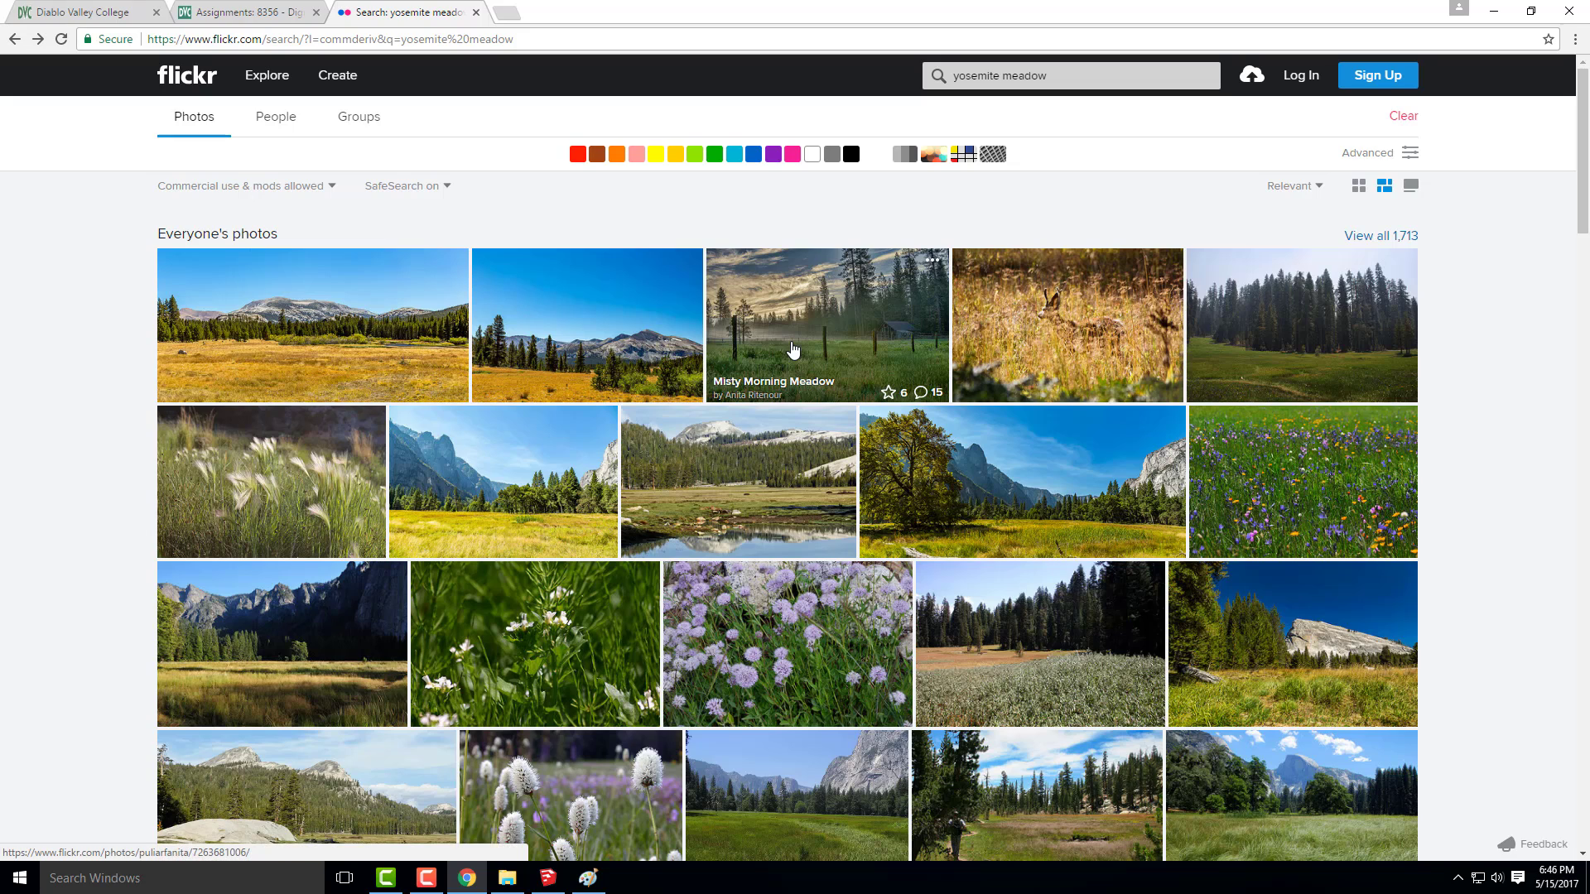
left_click(1105, 477)
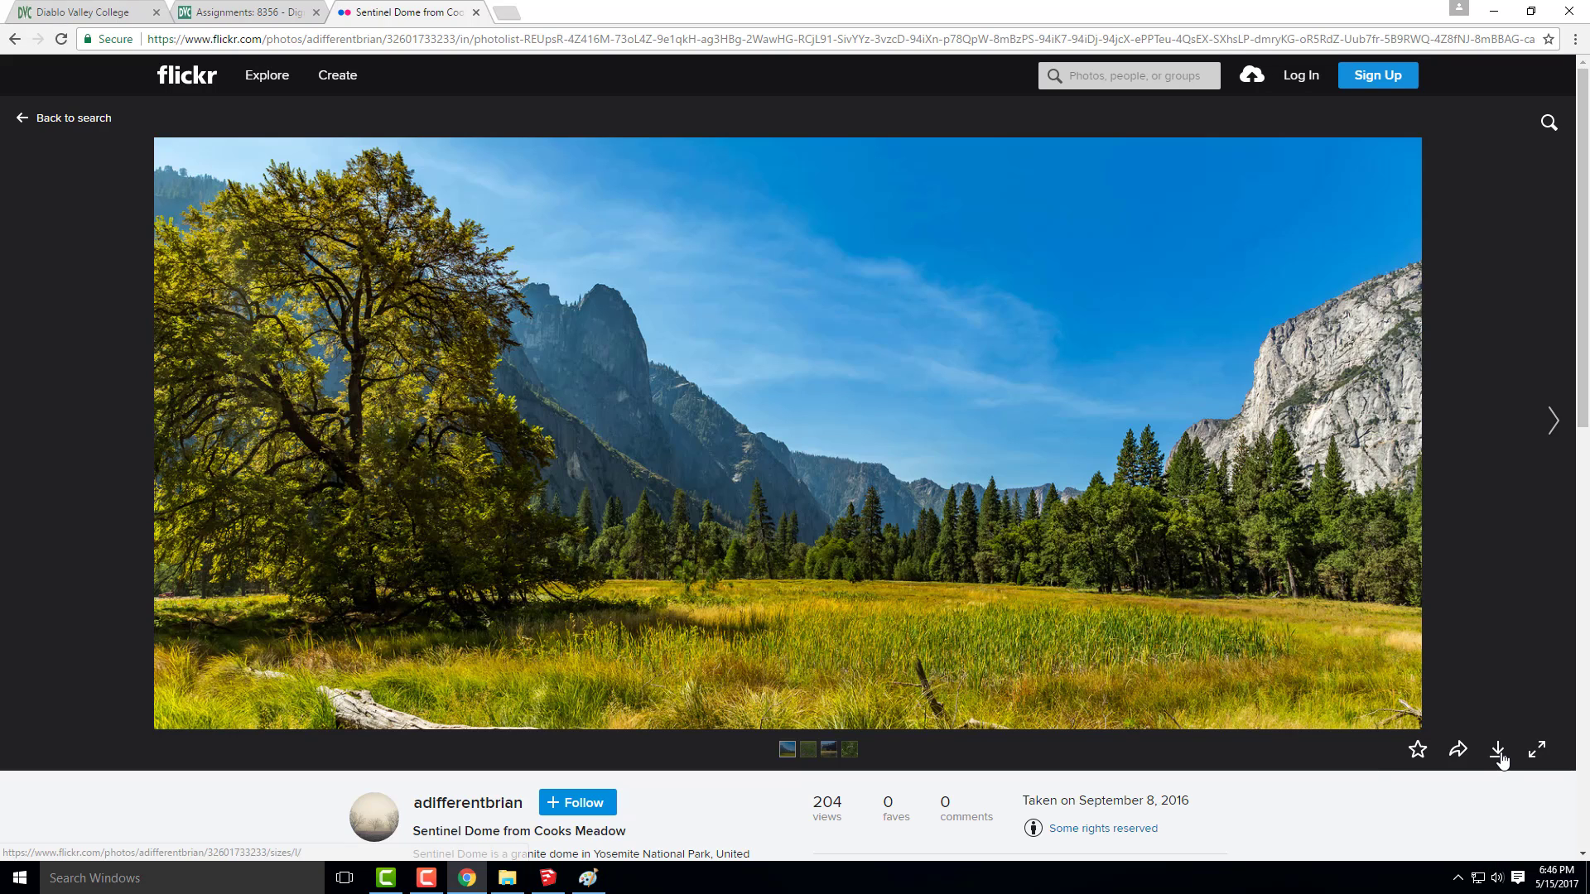
left_click(1498, 754)
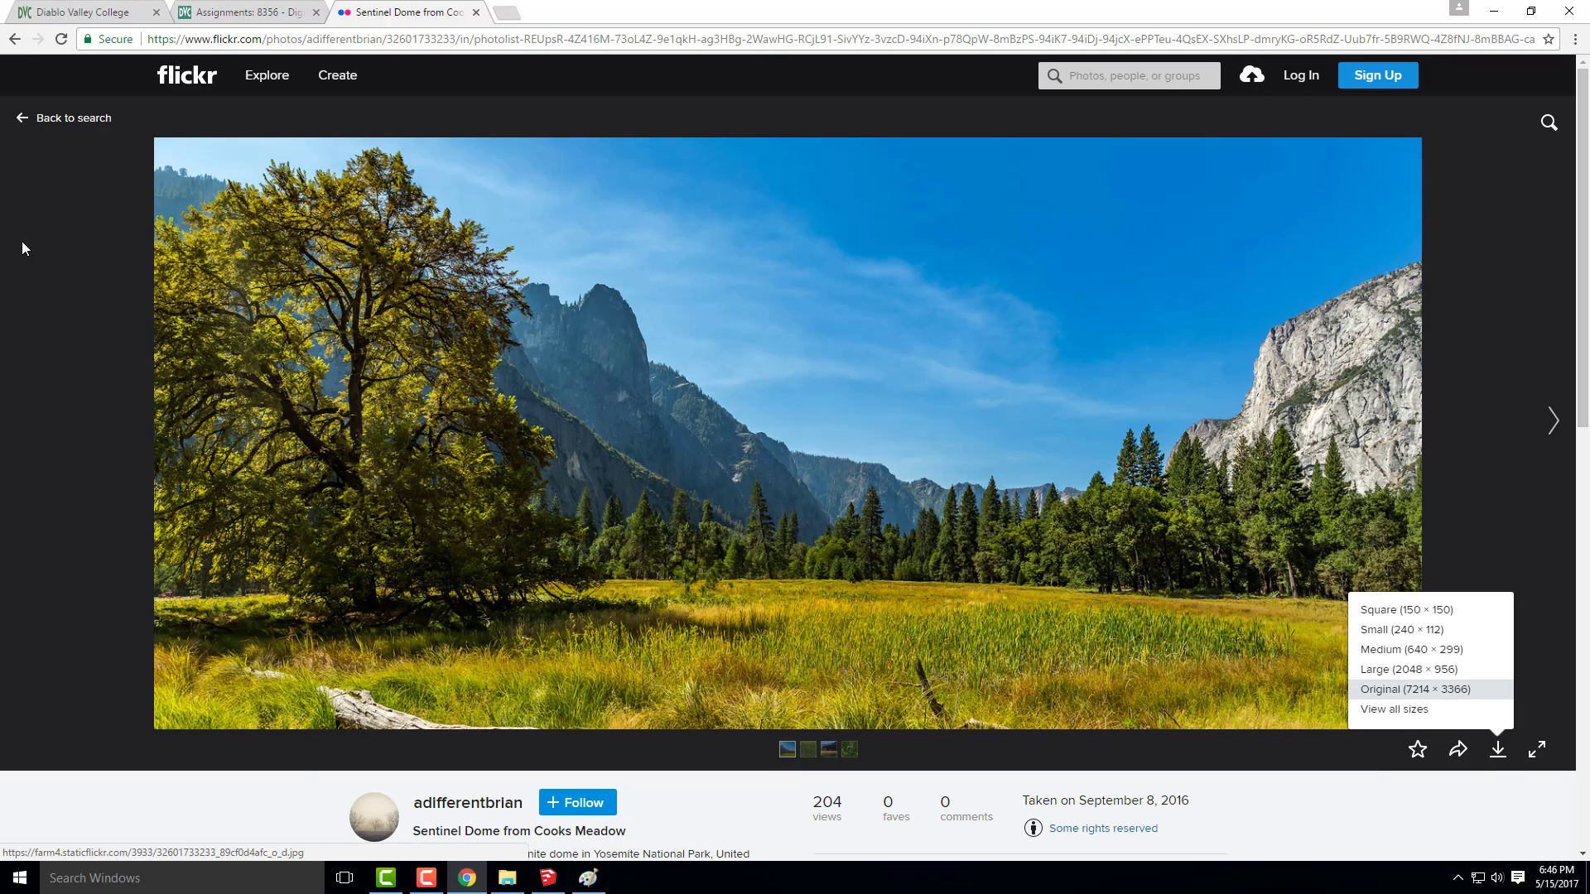
left_click(15, 40)
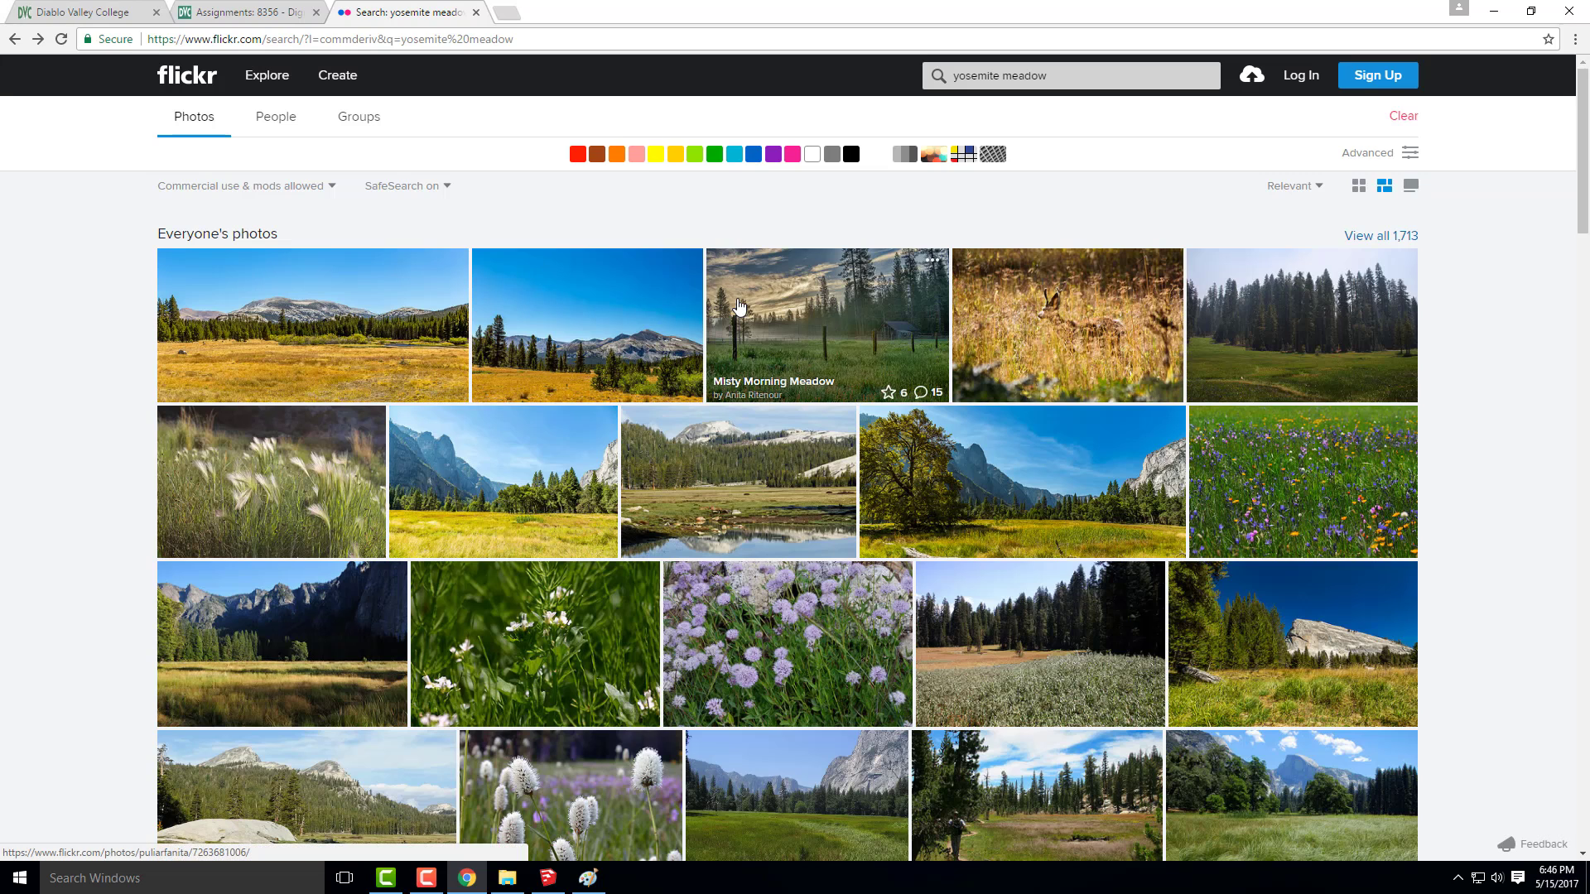
Preview the Tuolumne Meadows photo with the water reflection and the autumn Yosemite National Park river photo from the results
left_click(785, 490)
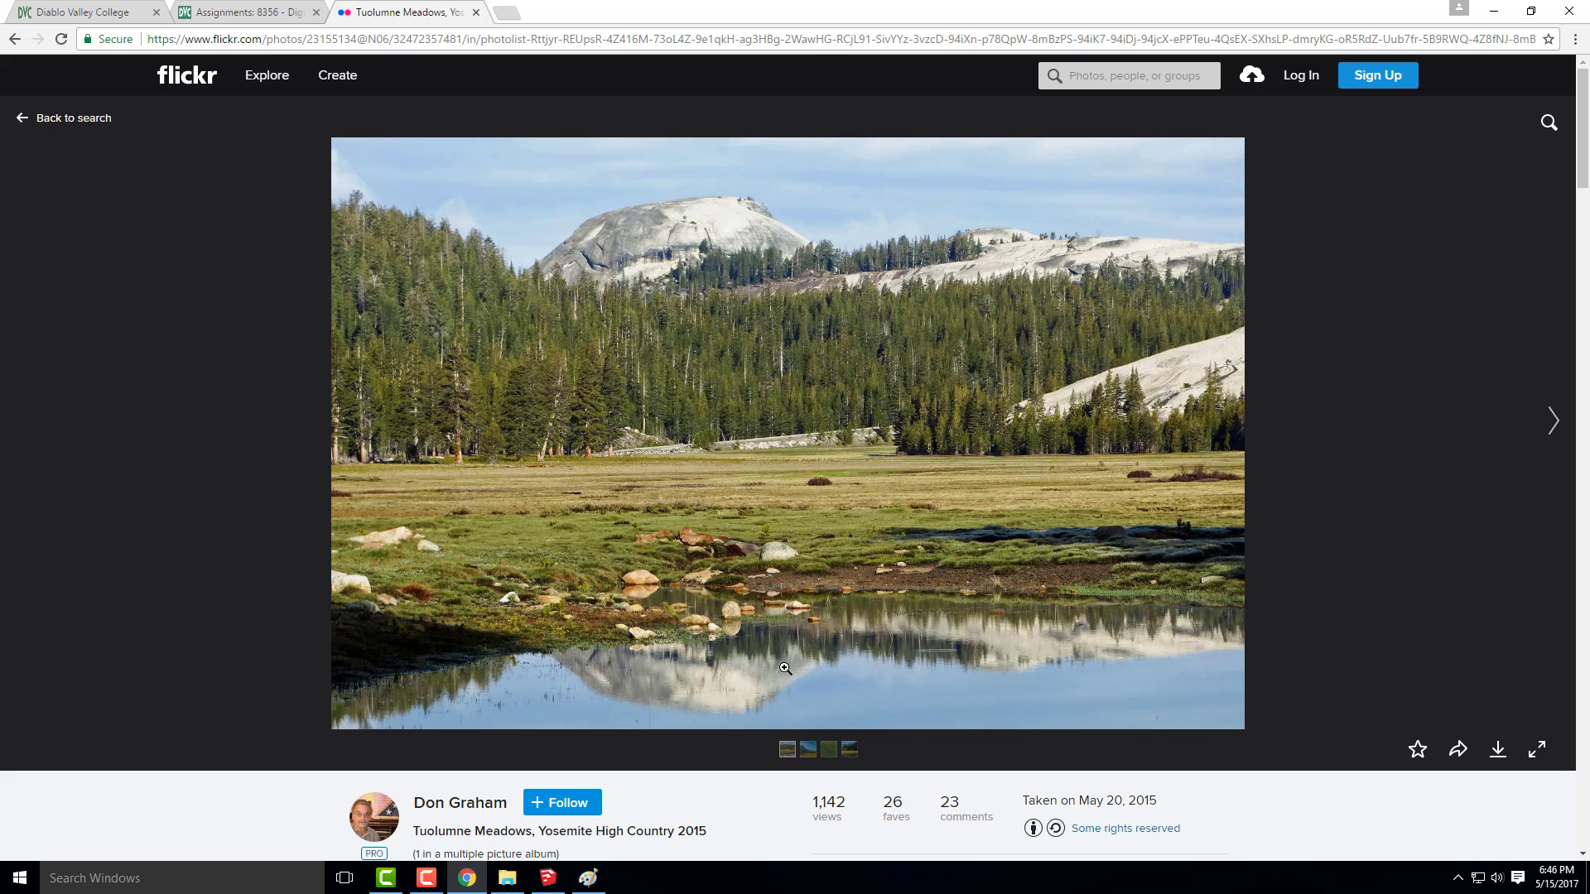
left_click(14, 39)
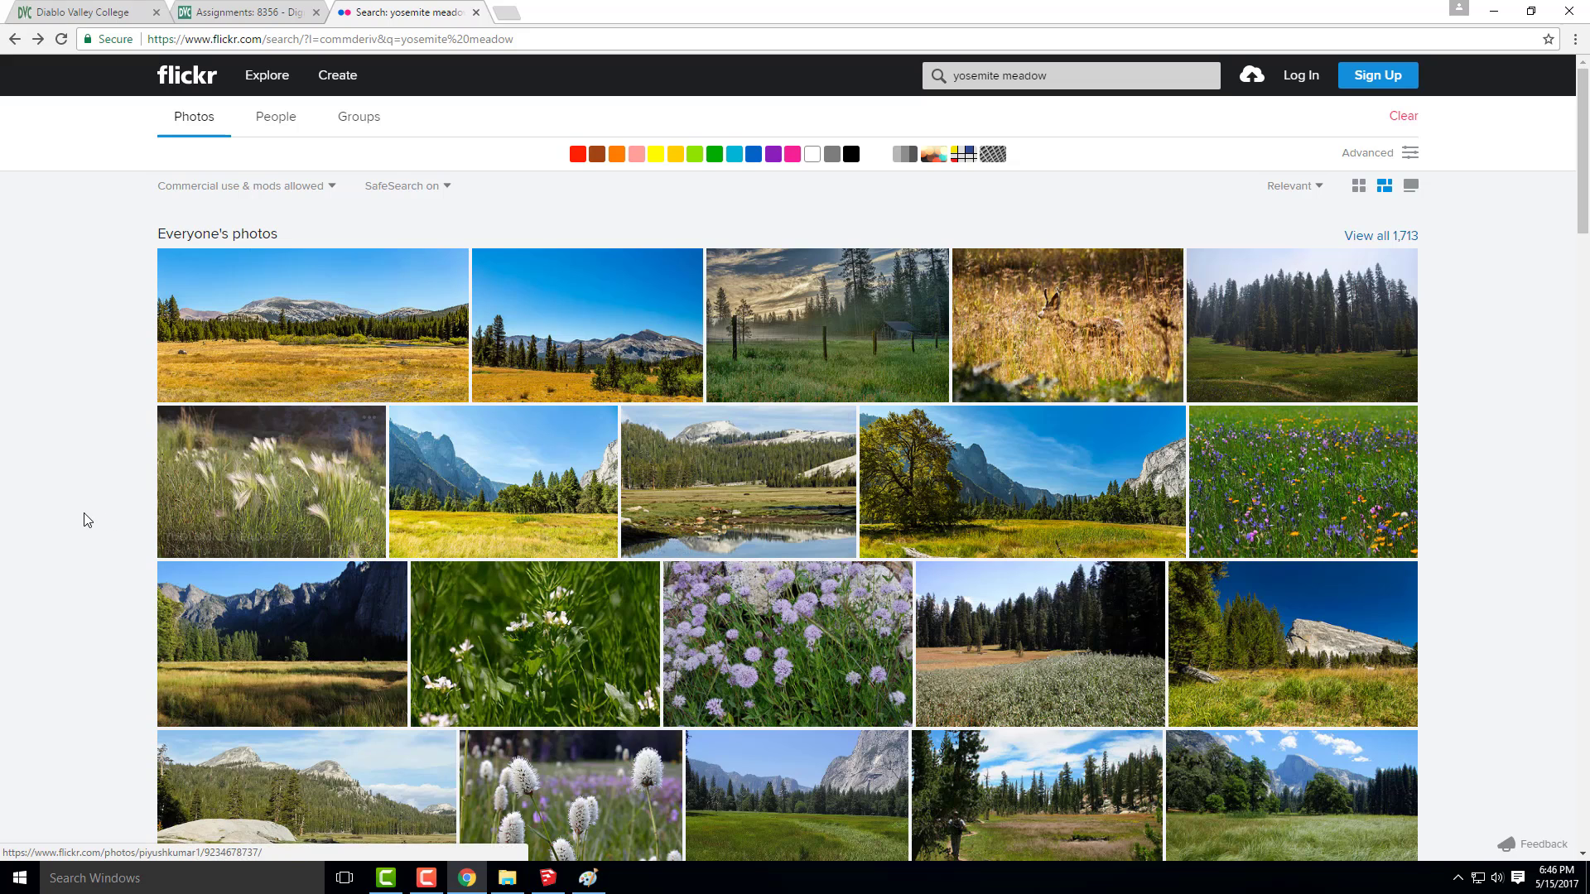
scroll(84, 520, "down", 1)
mouse_move(327, 505)
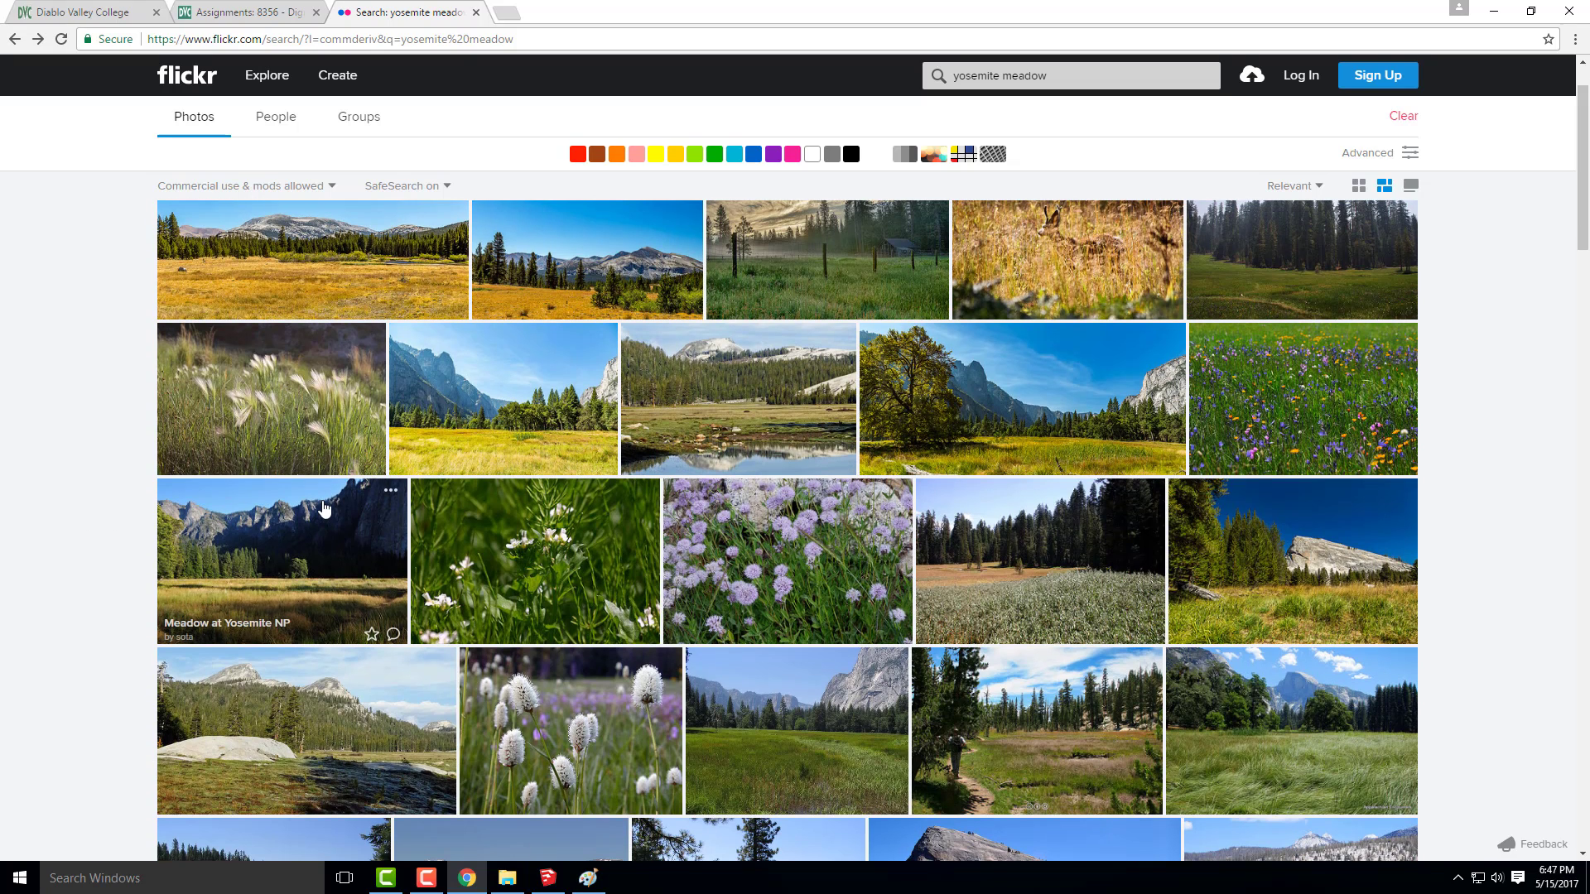
scroll(379, 495, "down", 3)
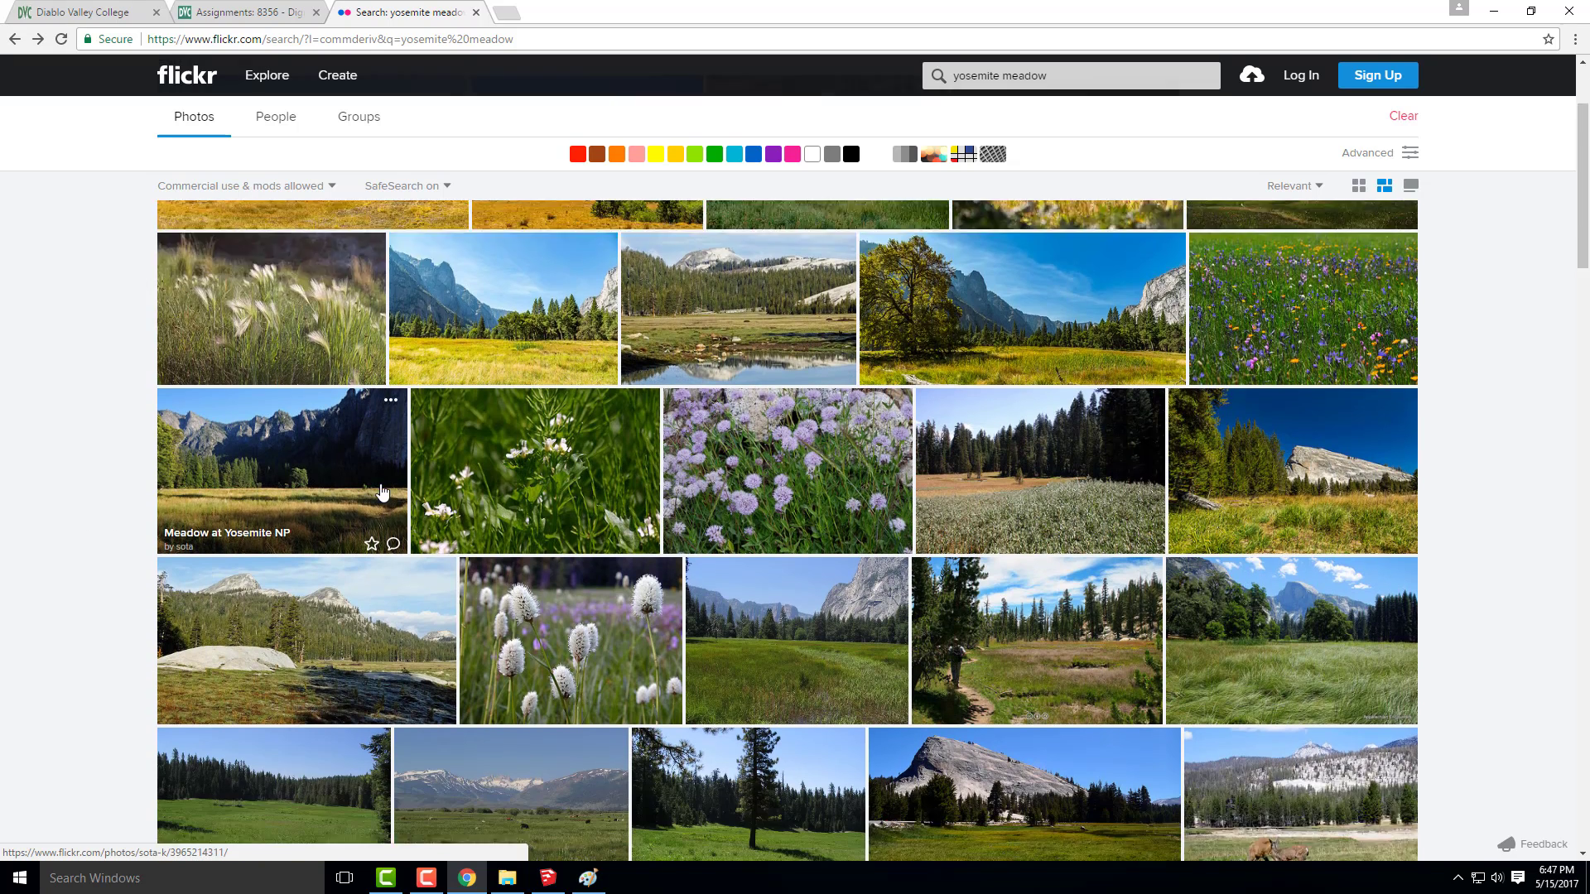
scroll(613, 492, "down", 2)
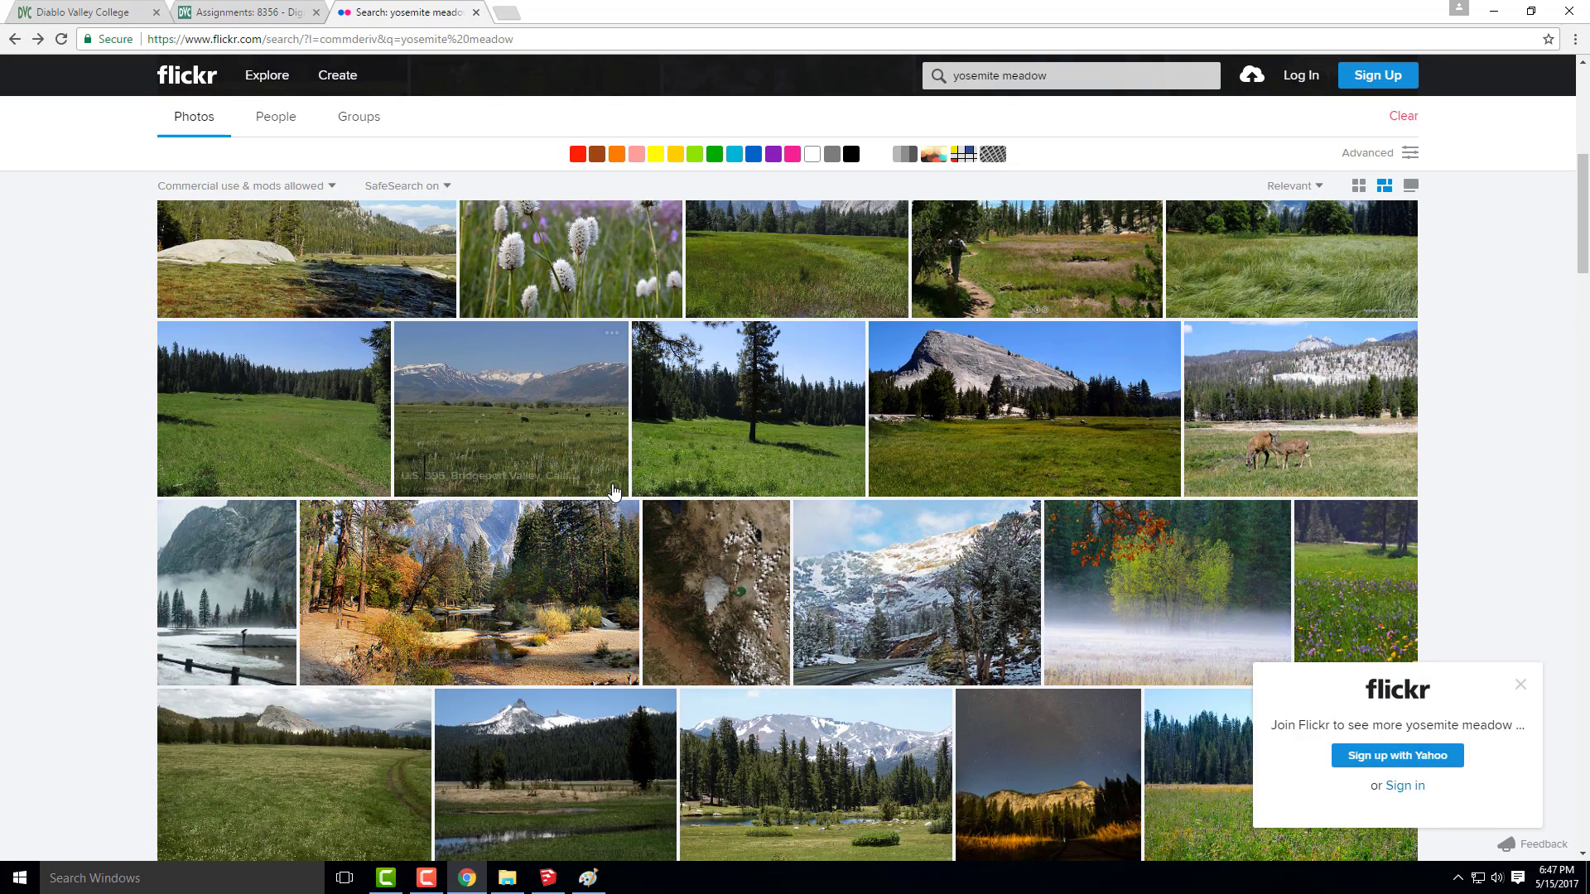
left_click(608, 608)
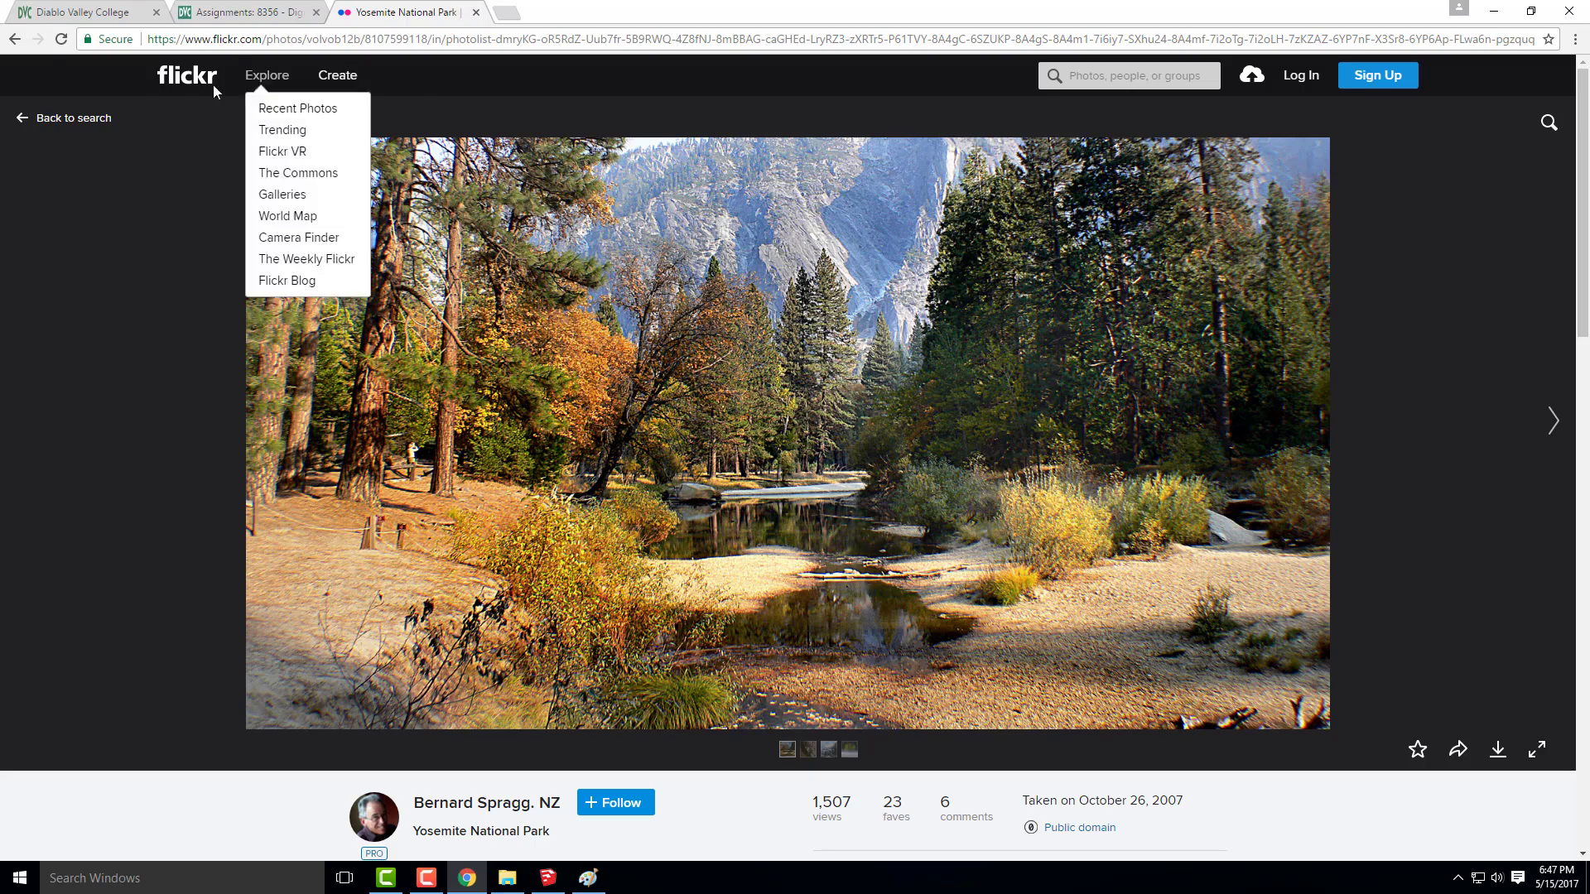
left_click(15, 39)
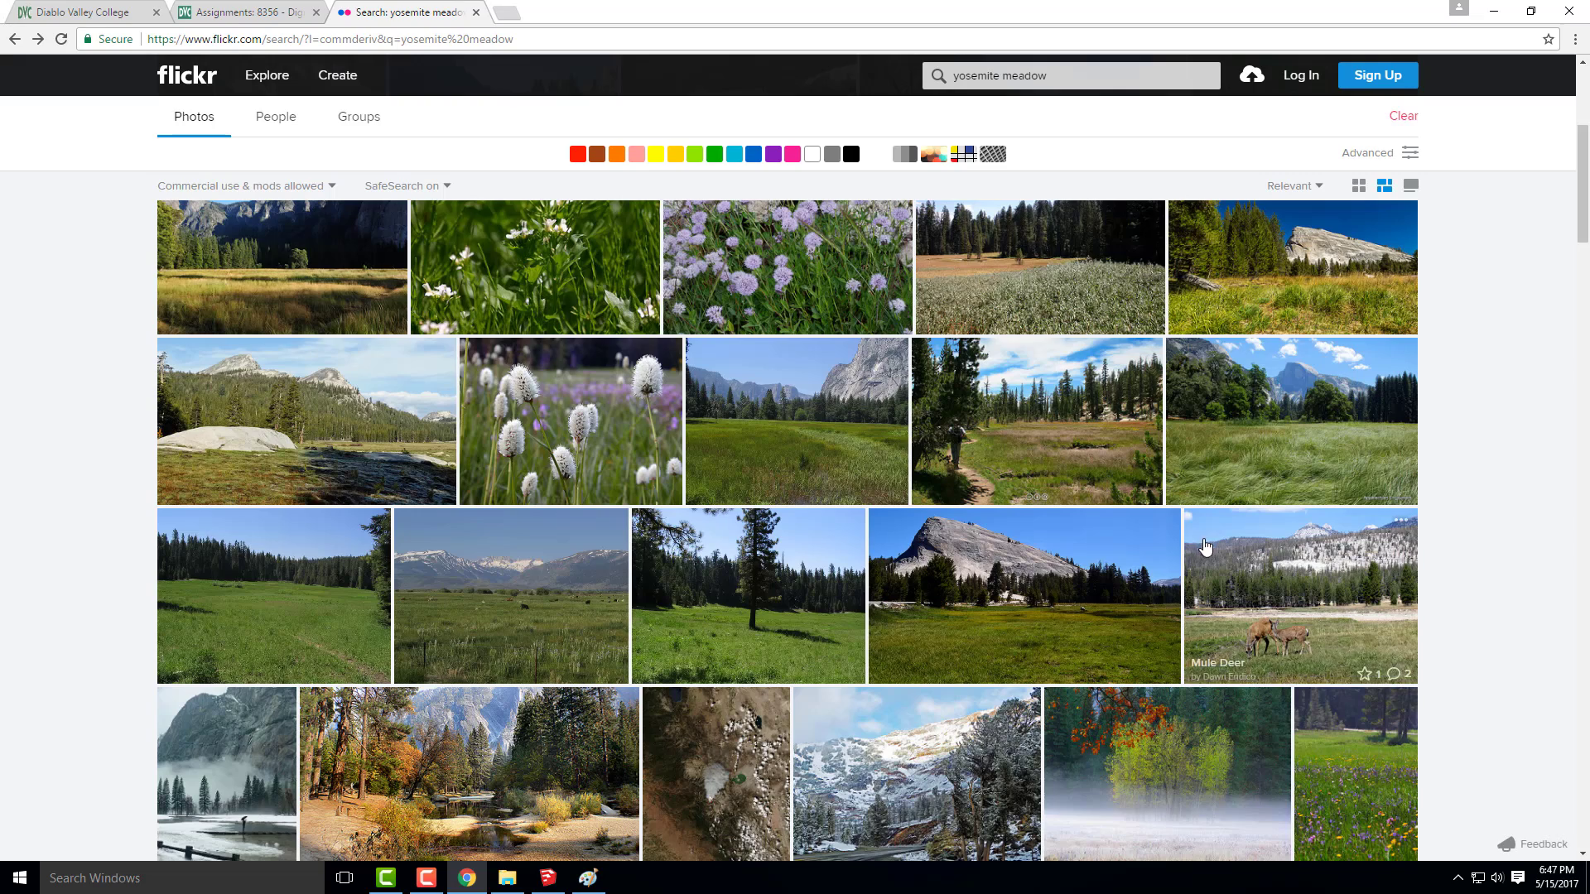
Browse the Flickr "yosemite meadow" results for photos suitable as a background for the house perspective
scroll(1043, 547, "down", 2)
scroll(1069, 522, "down", 1)
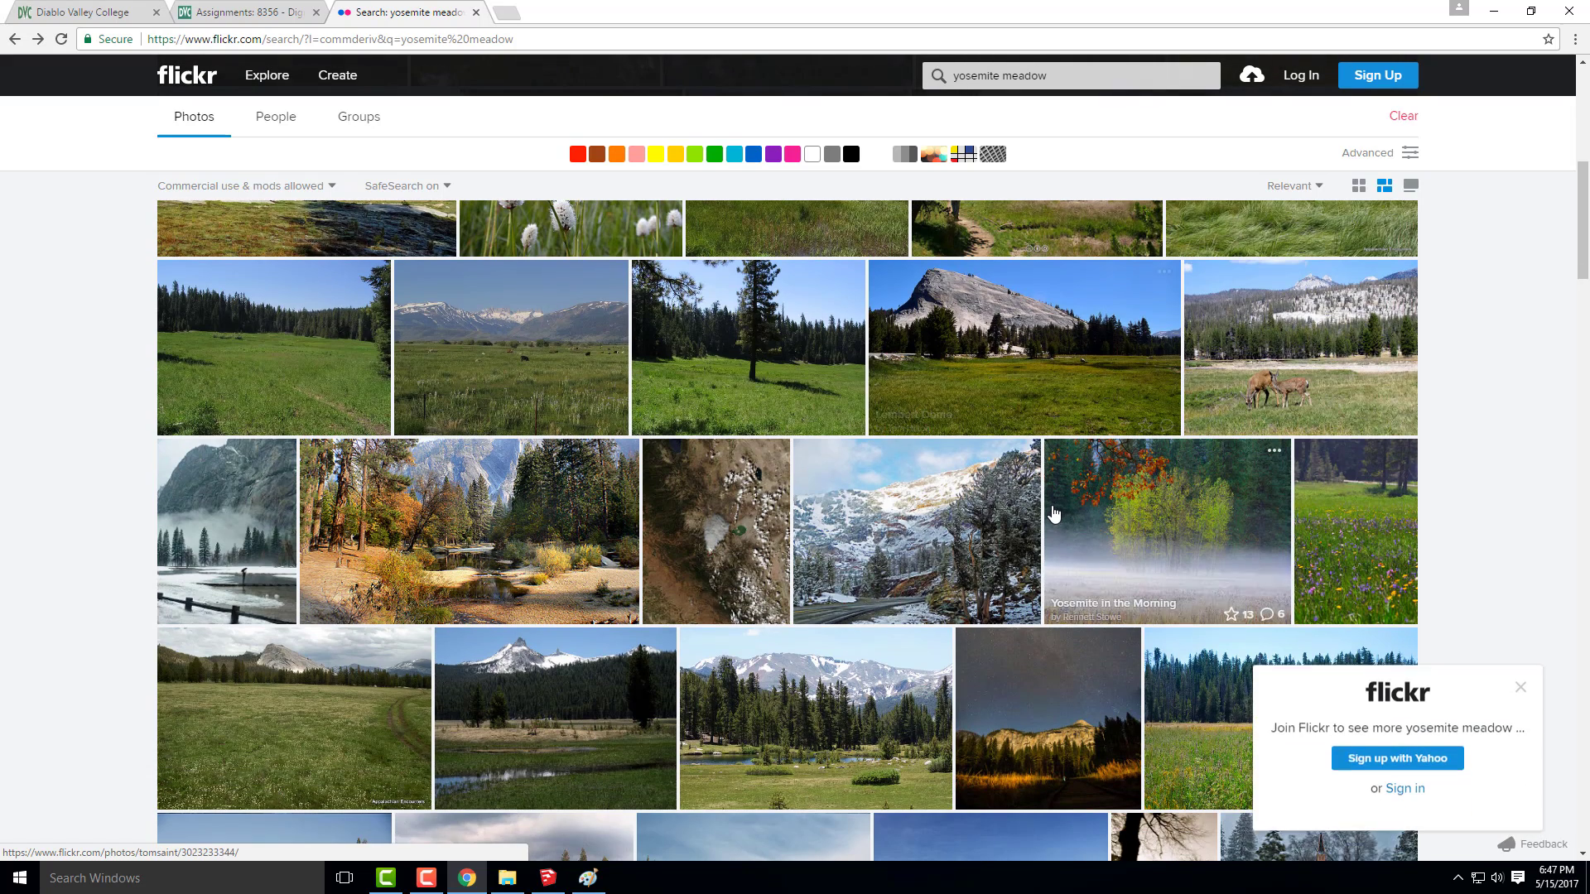
scroll(1159, 571, "down", 2)
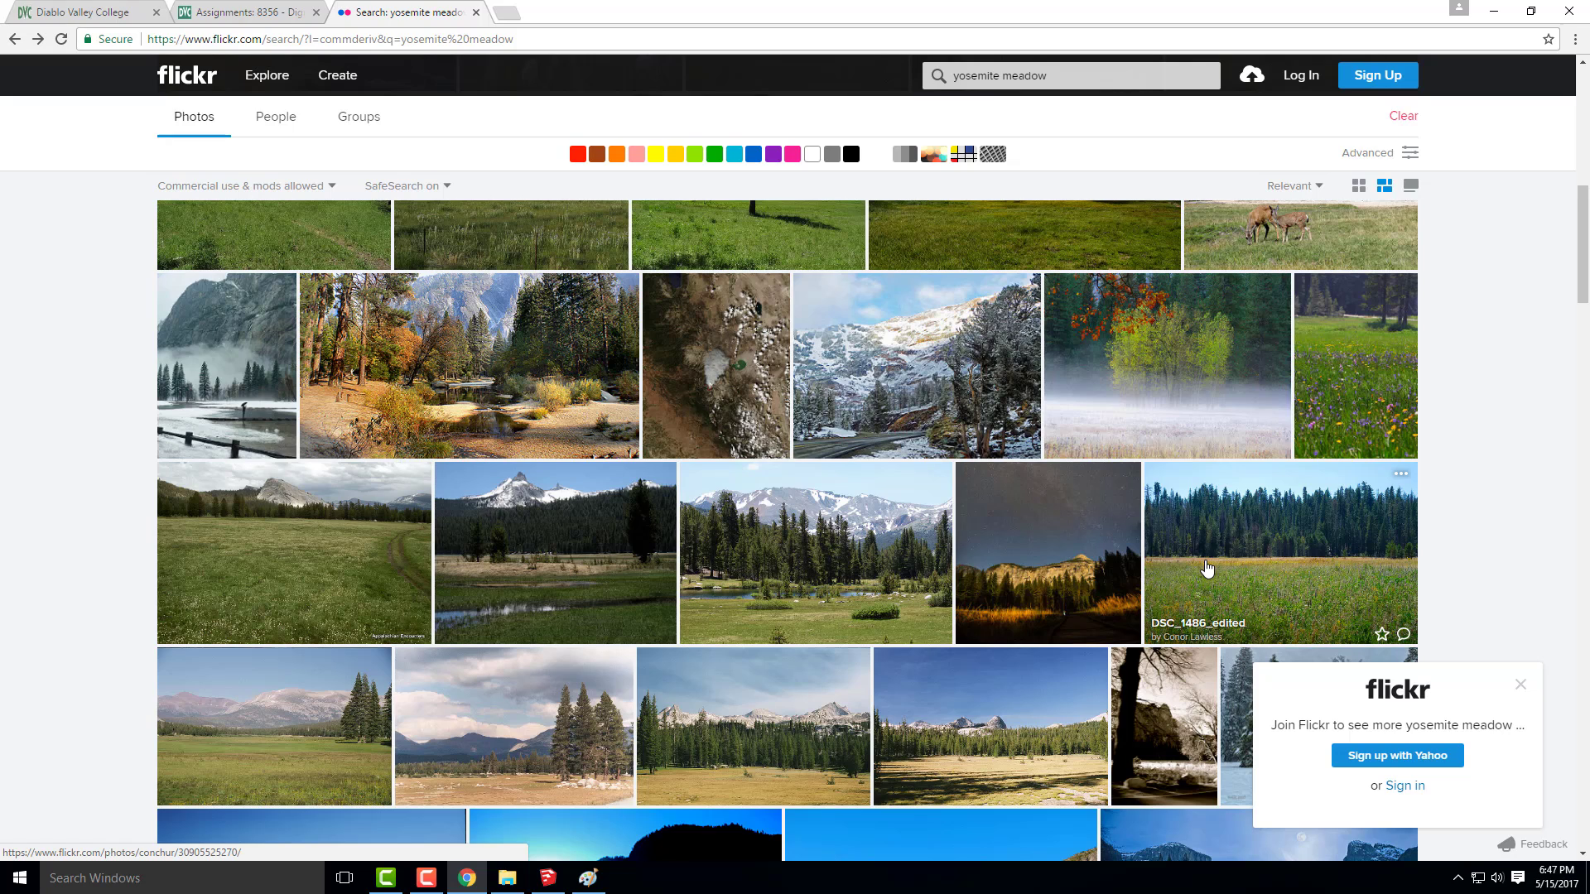
scroll(486, 458, "down", 1)
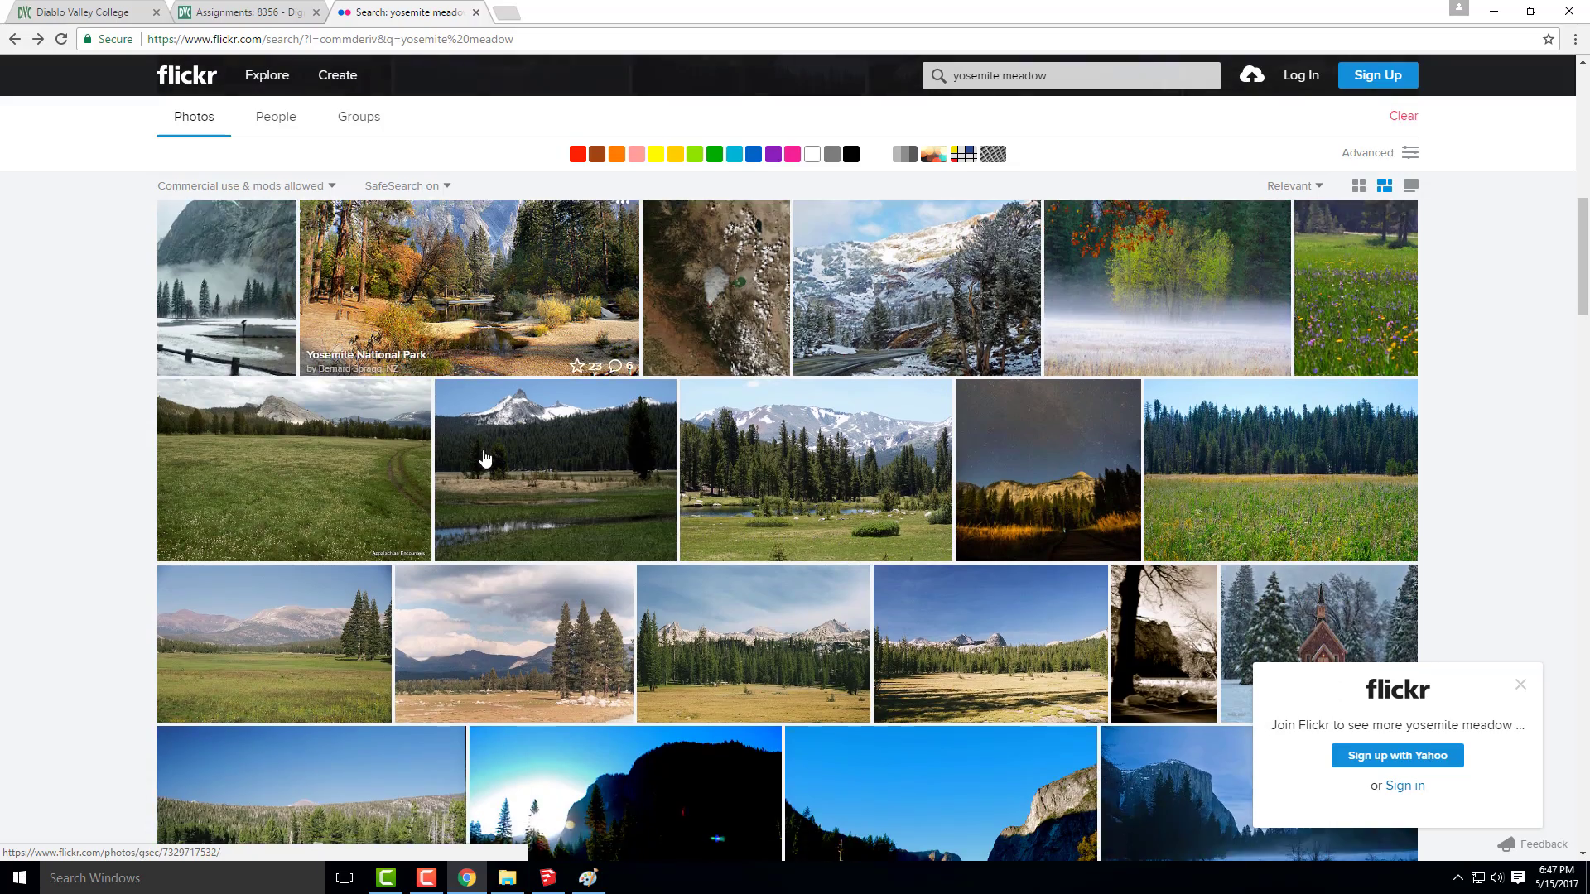
scroll(214, 497, "up", 3)
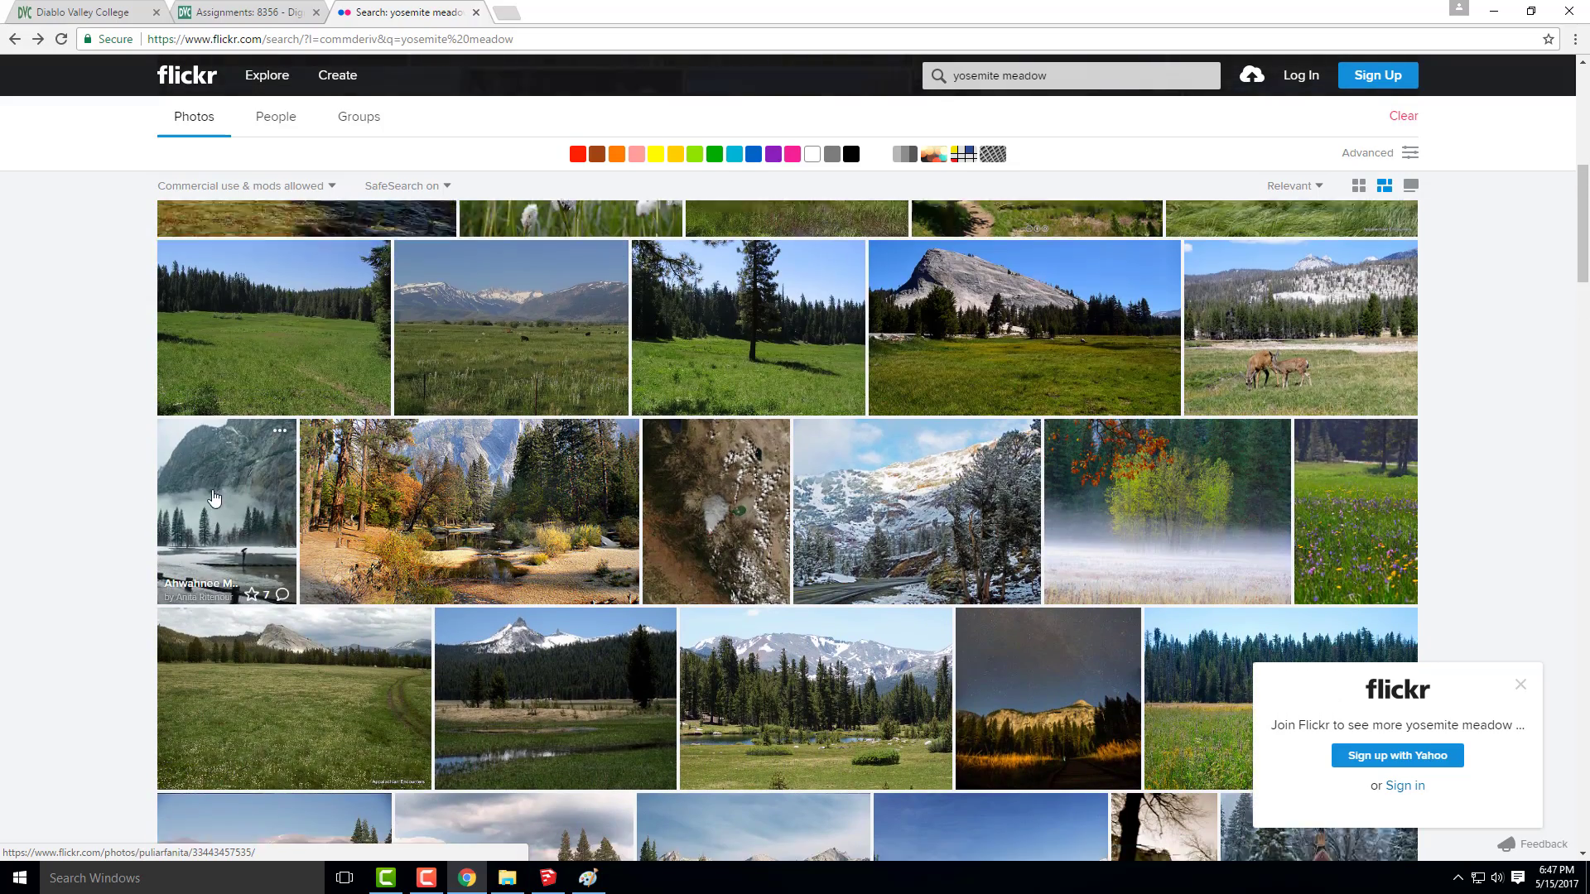
scroll(213, 497, "down", 5)
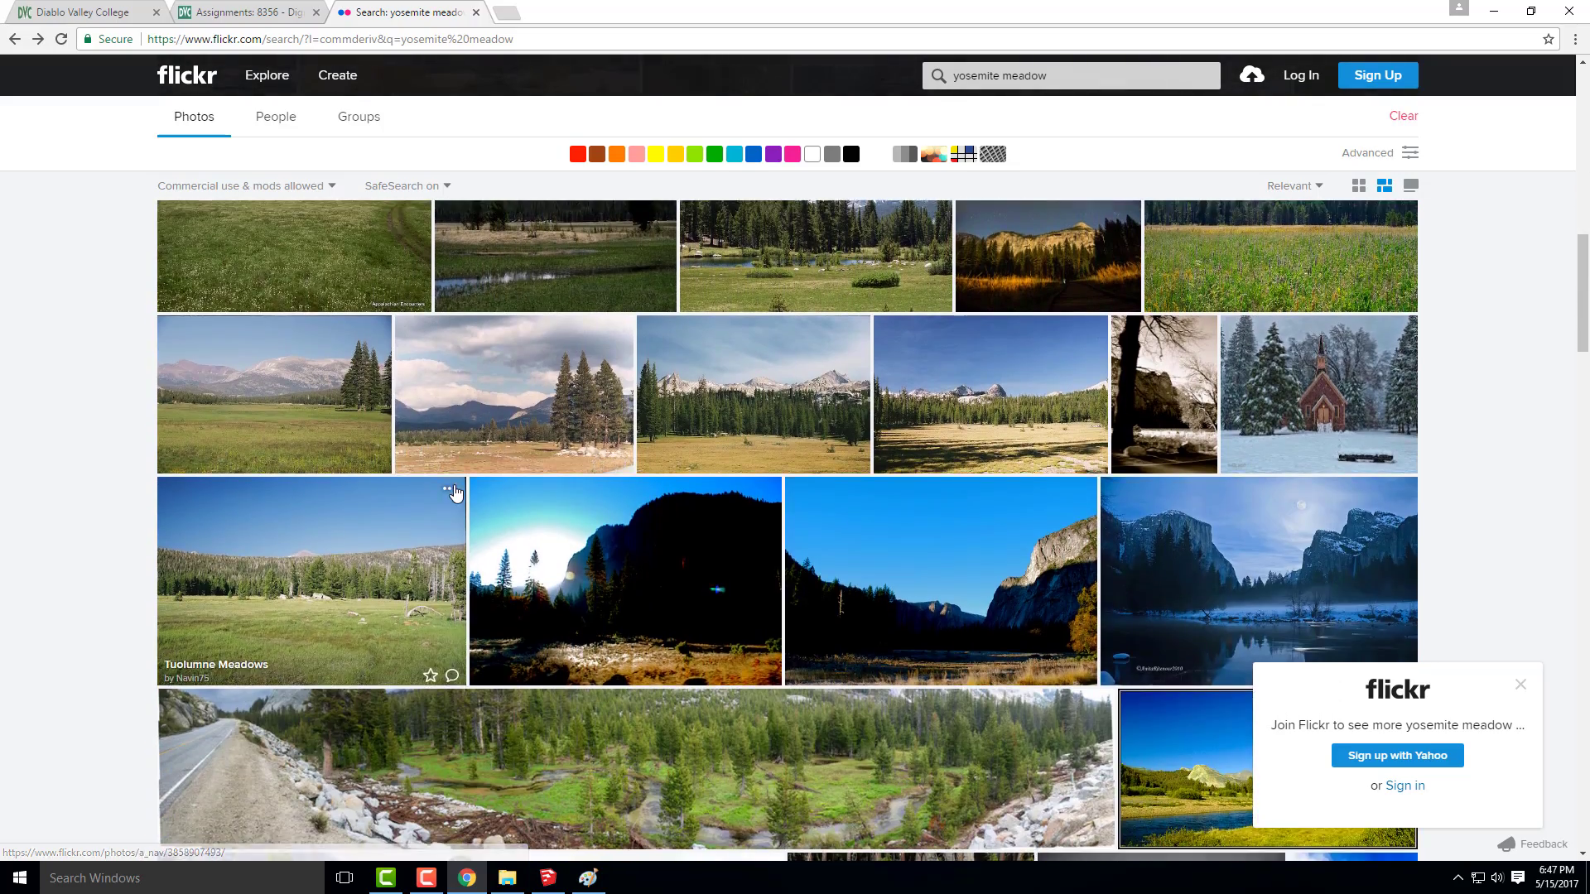
scroll(454, 493, "down", 3)
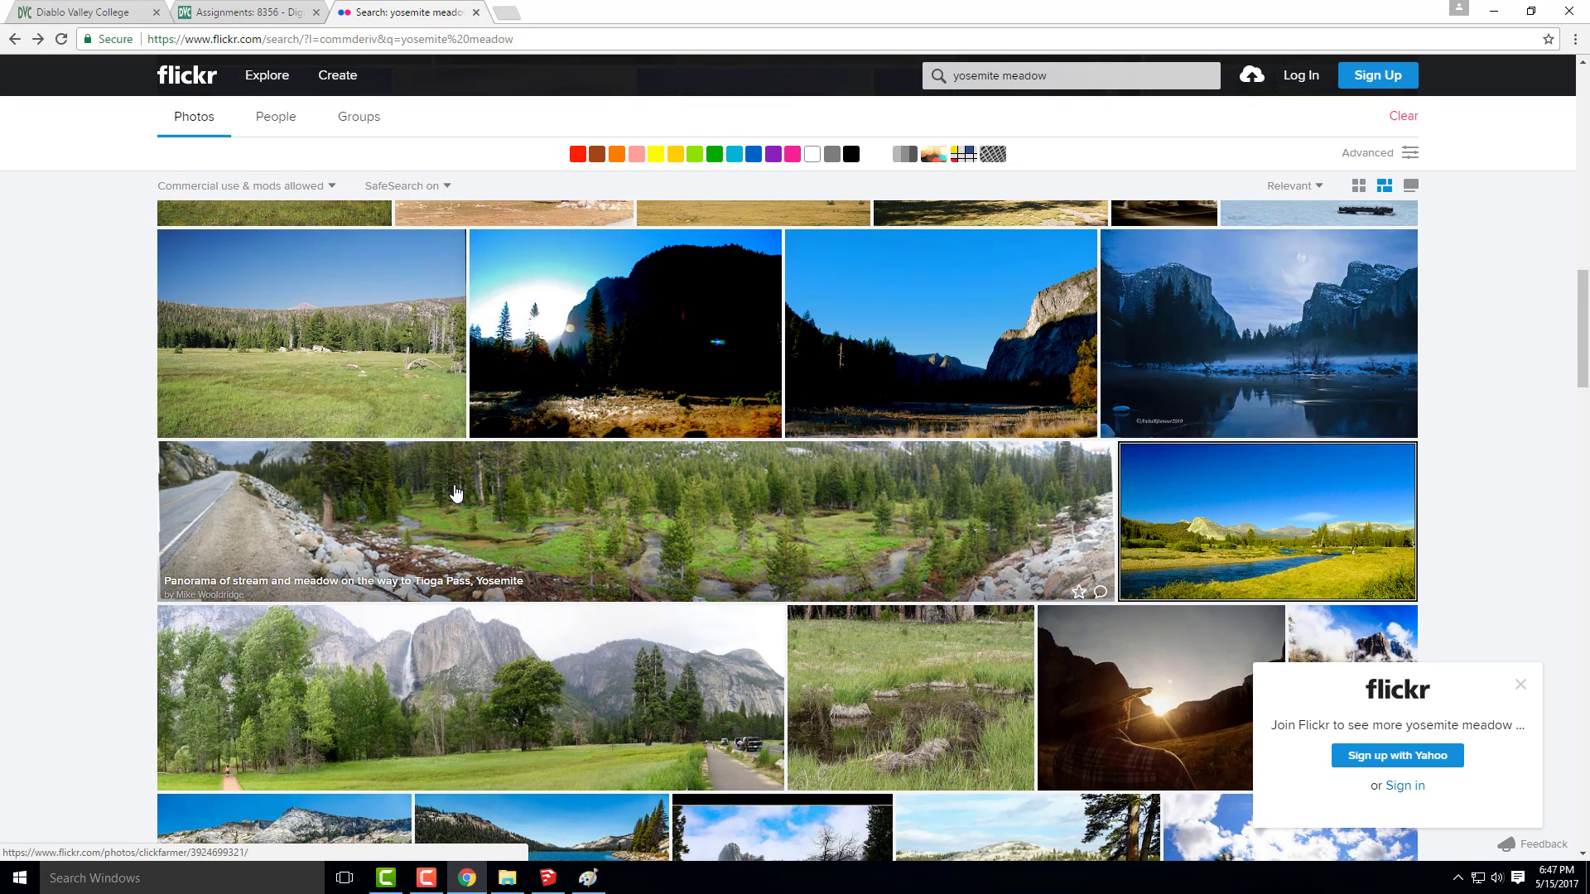
scroll(455, 493, "down", 2)
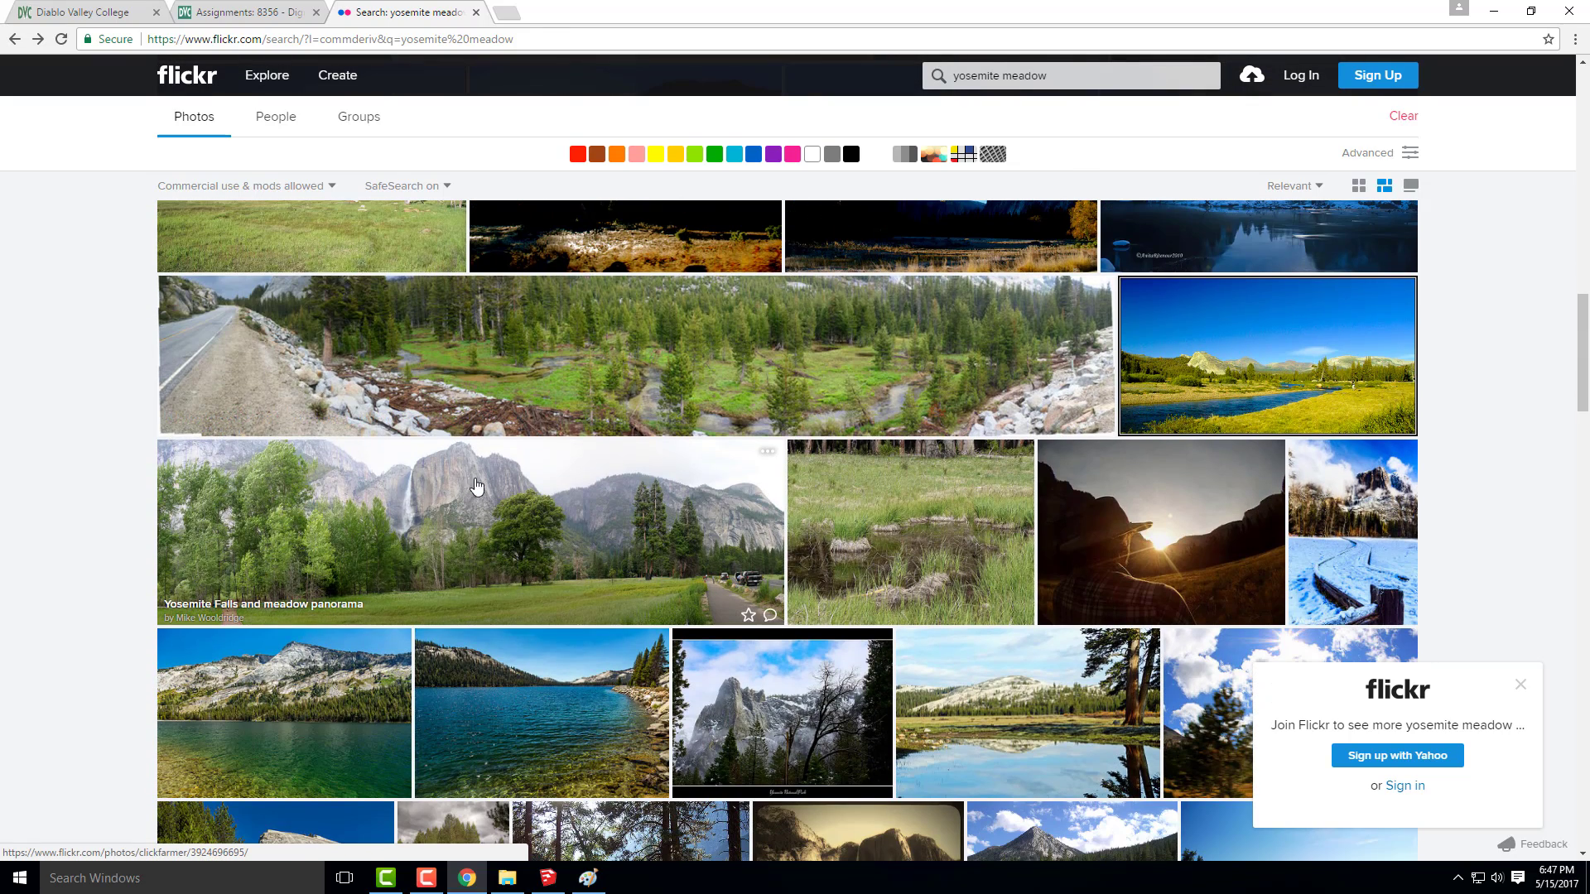
scroll(505, 487, "down", 2)
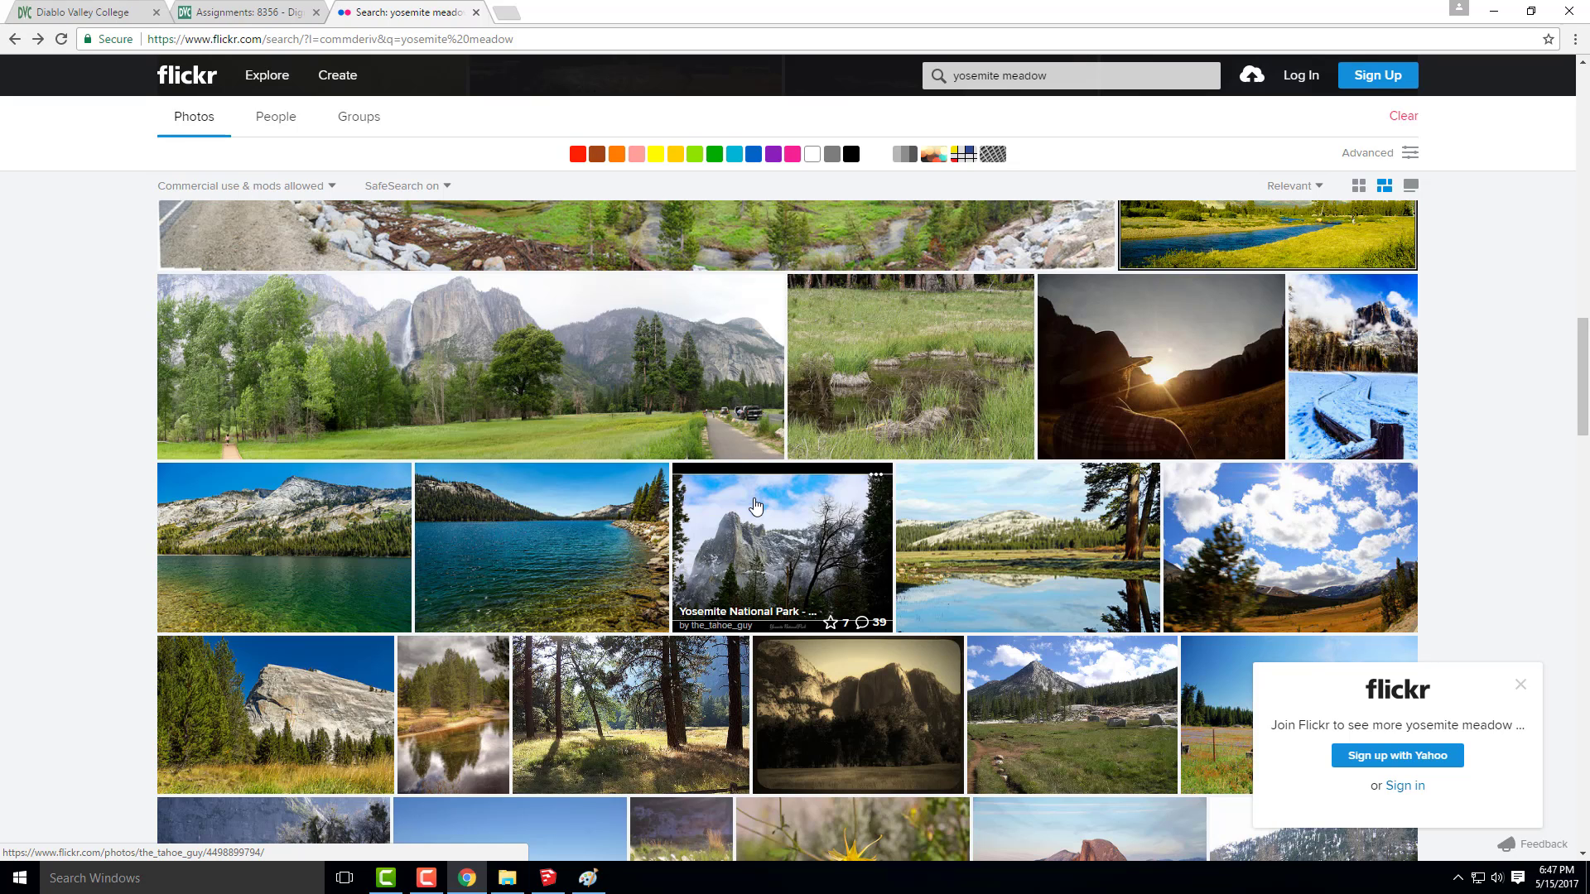
scroll(755, 507, "down", 1)
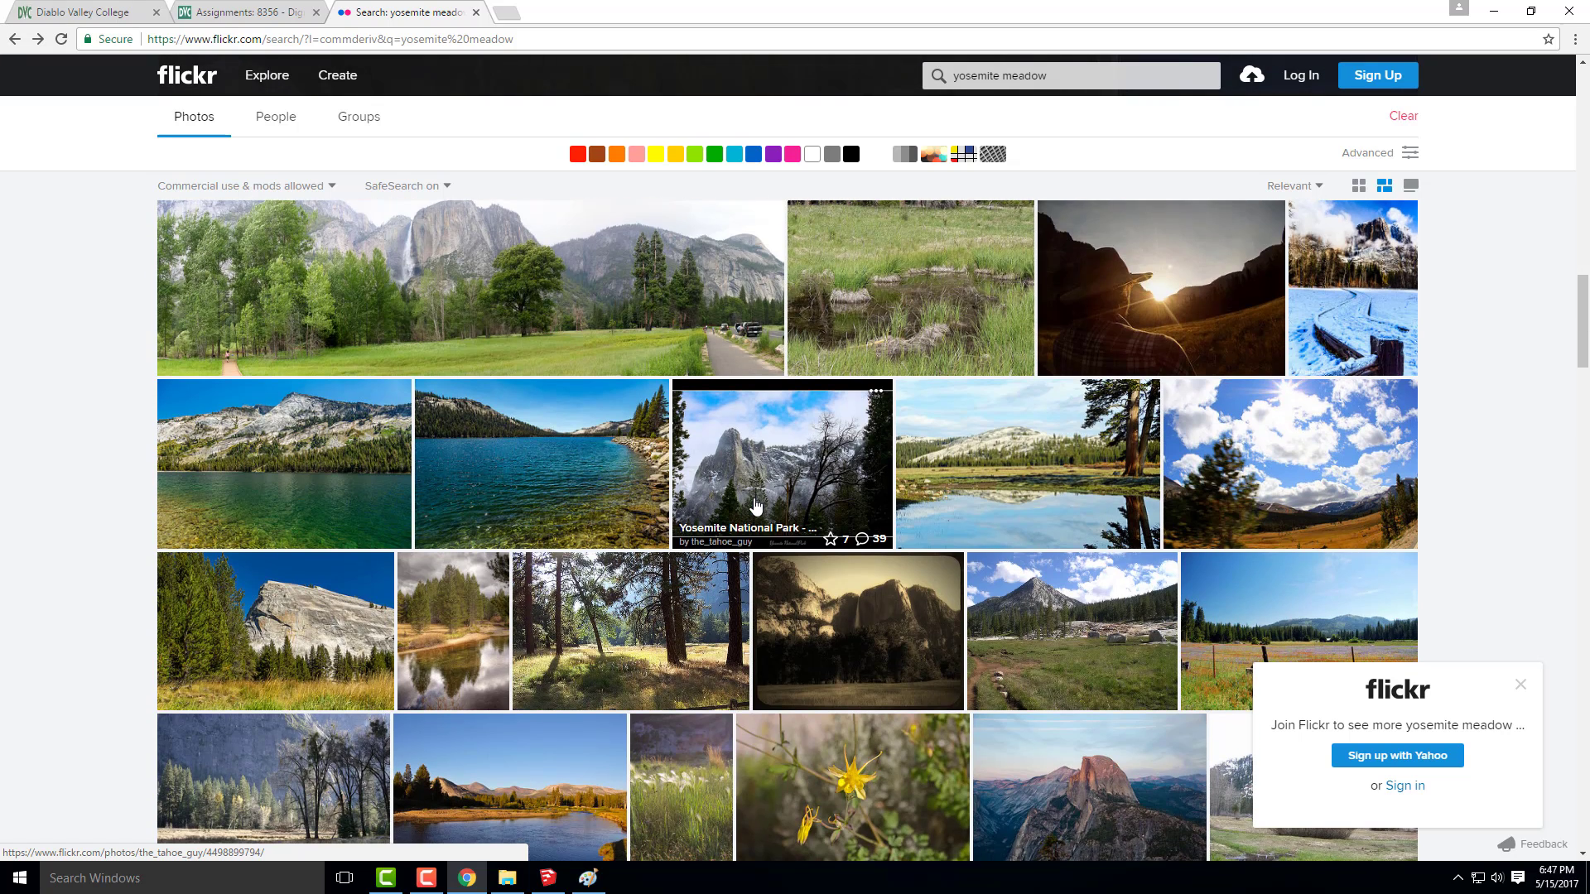
scroll(755, 507, "down", 1)
scroll(755, 507, "down", 2)
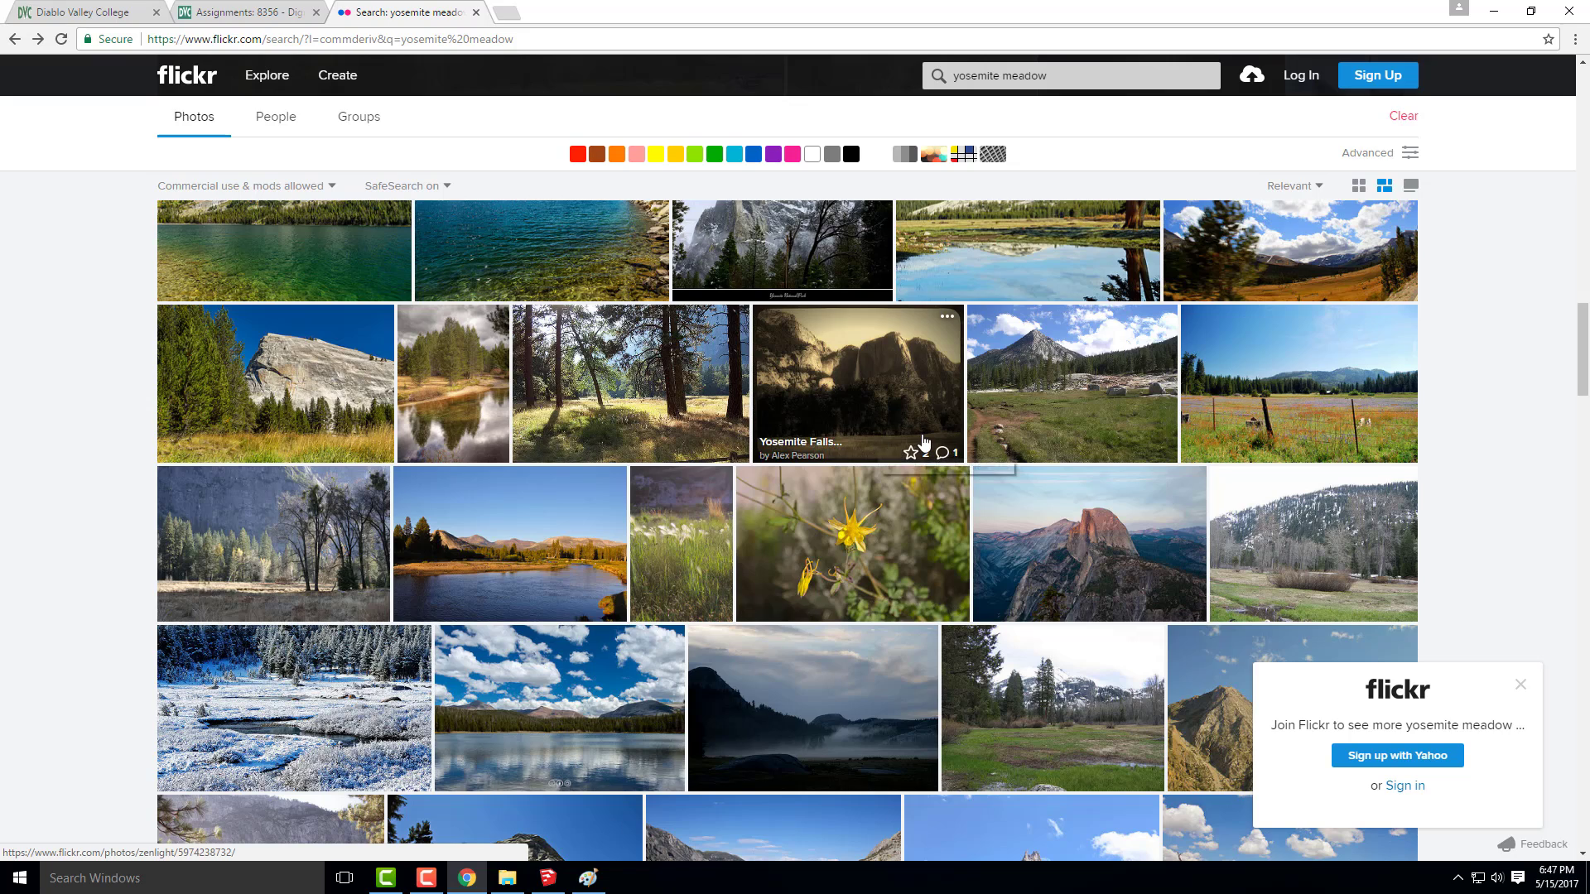
scroll(924, 447, "down", 3)
scroll(922, 442, "down", 4)
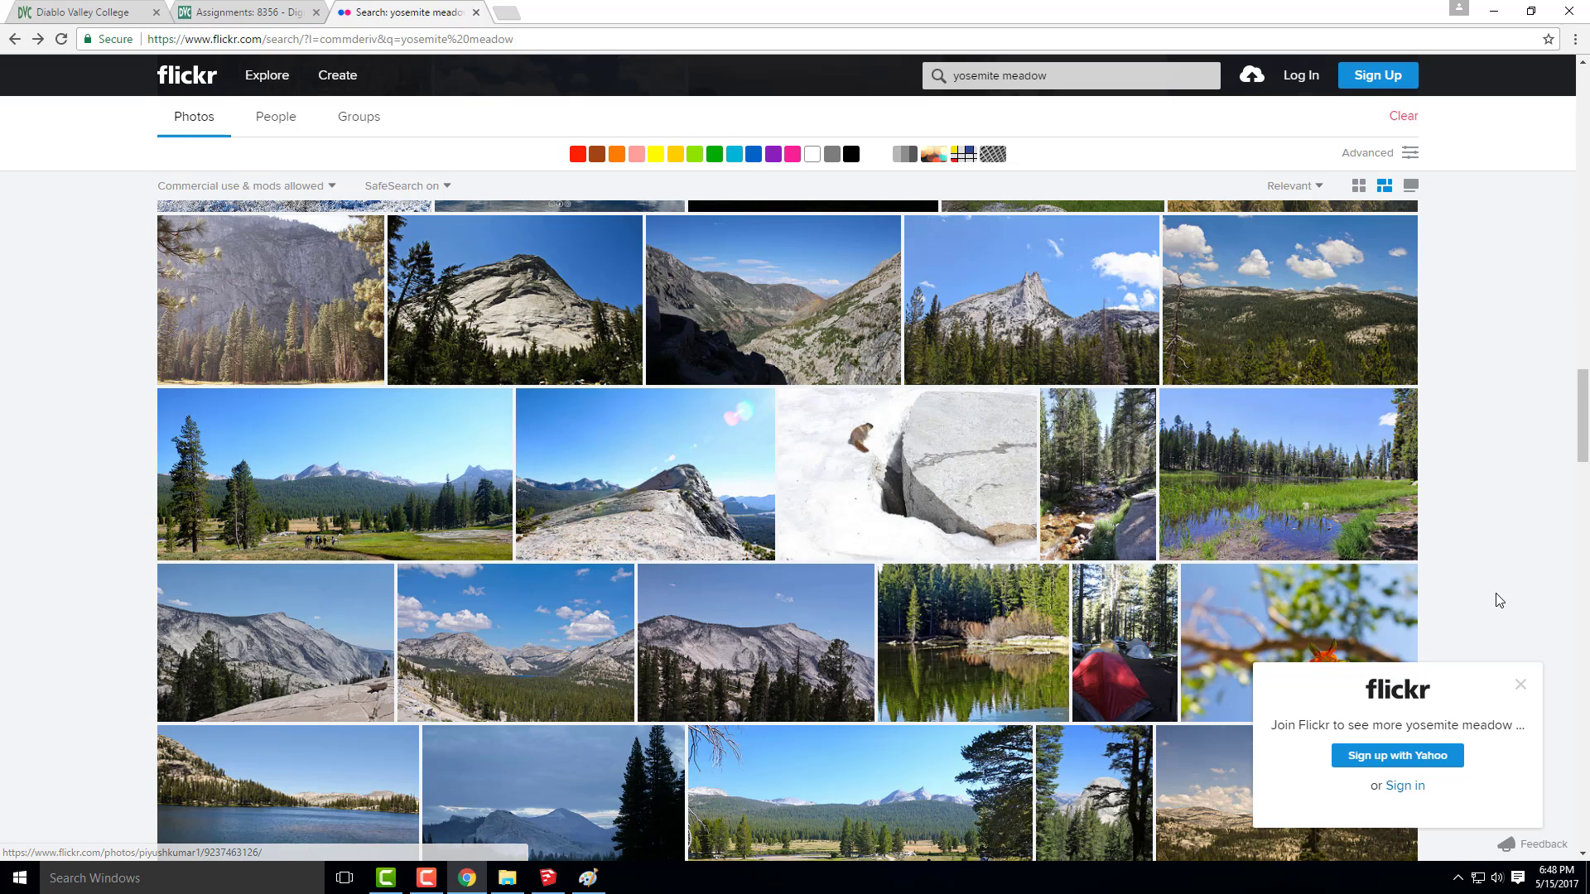
Preview the Tuolumne Meadows photos of the grassy pond and the sunlit river, returning to the results after each
left_click(1302, 492)
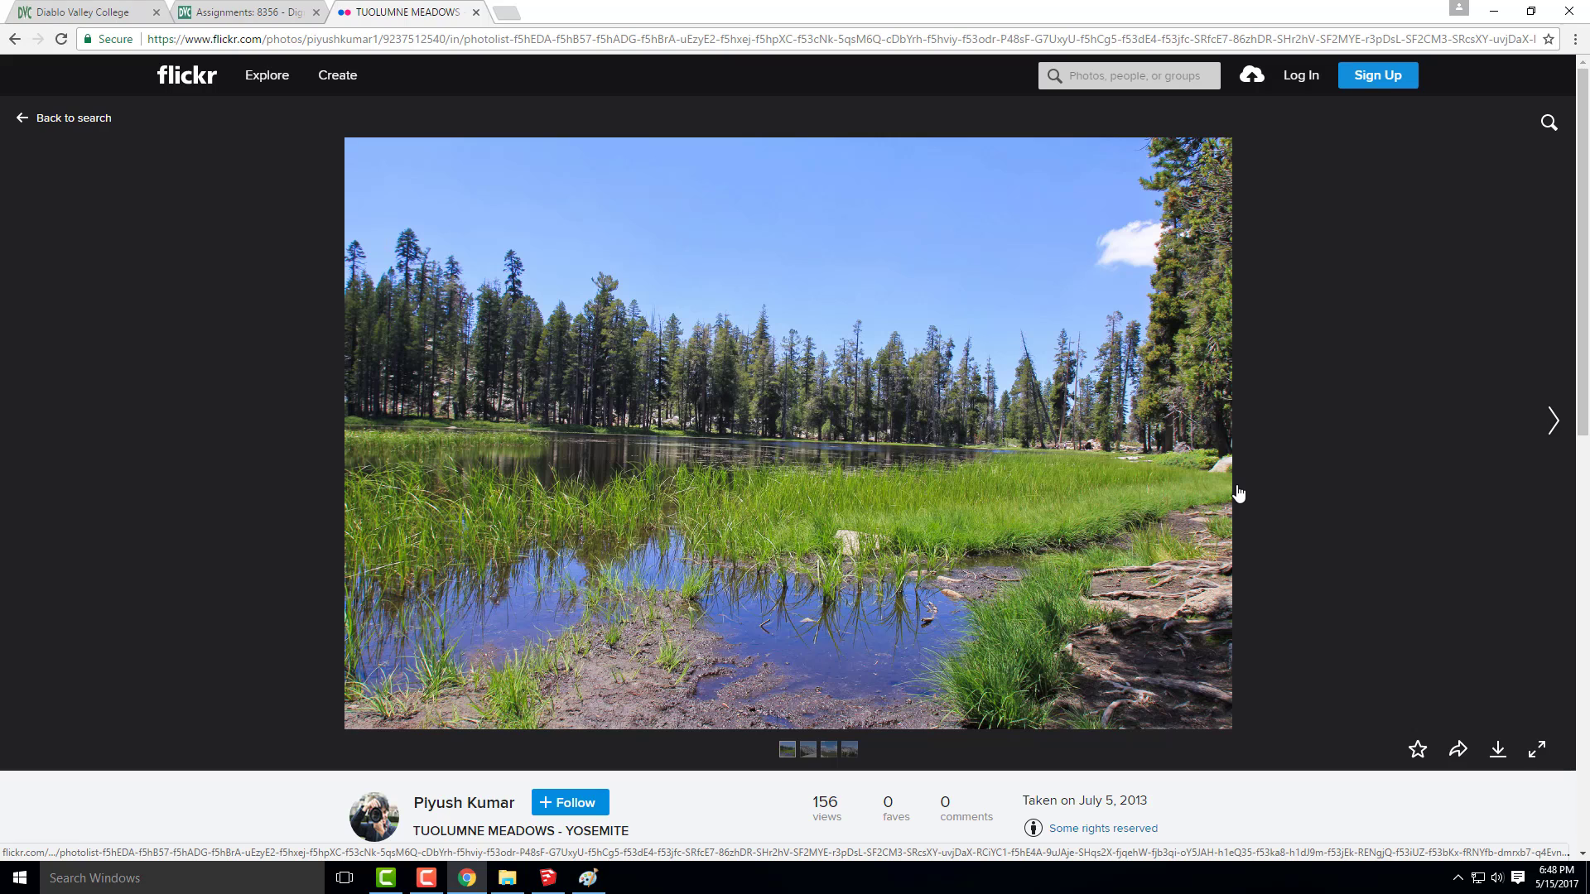
left_click(14, 40)
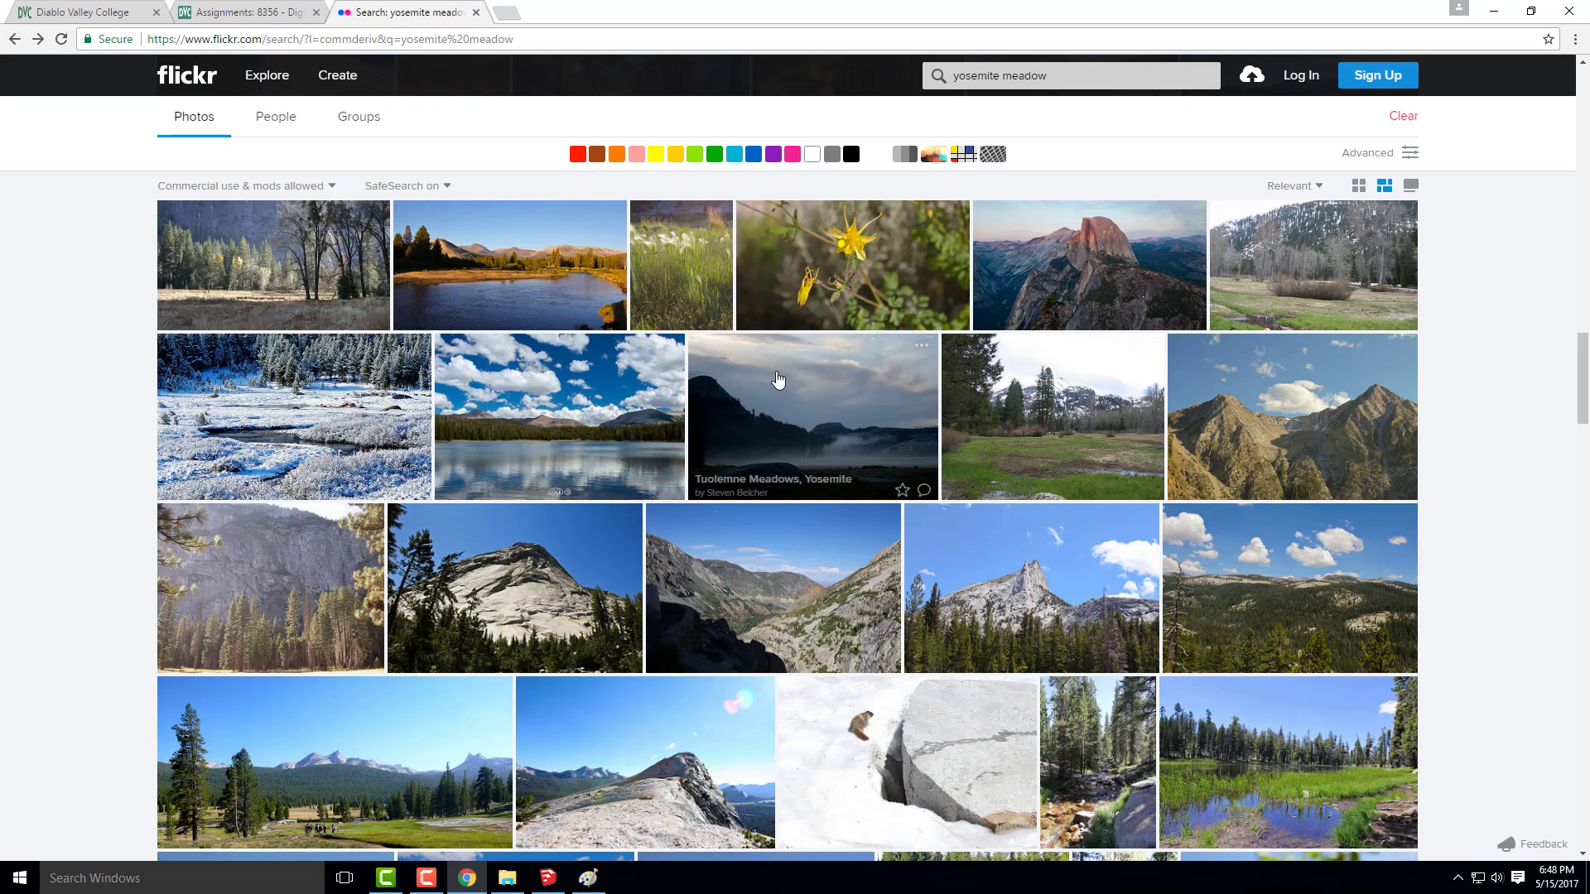
left_click(547, 302)
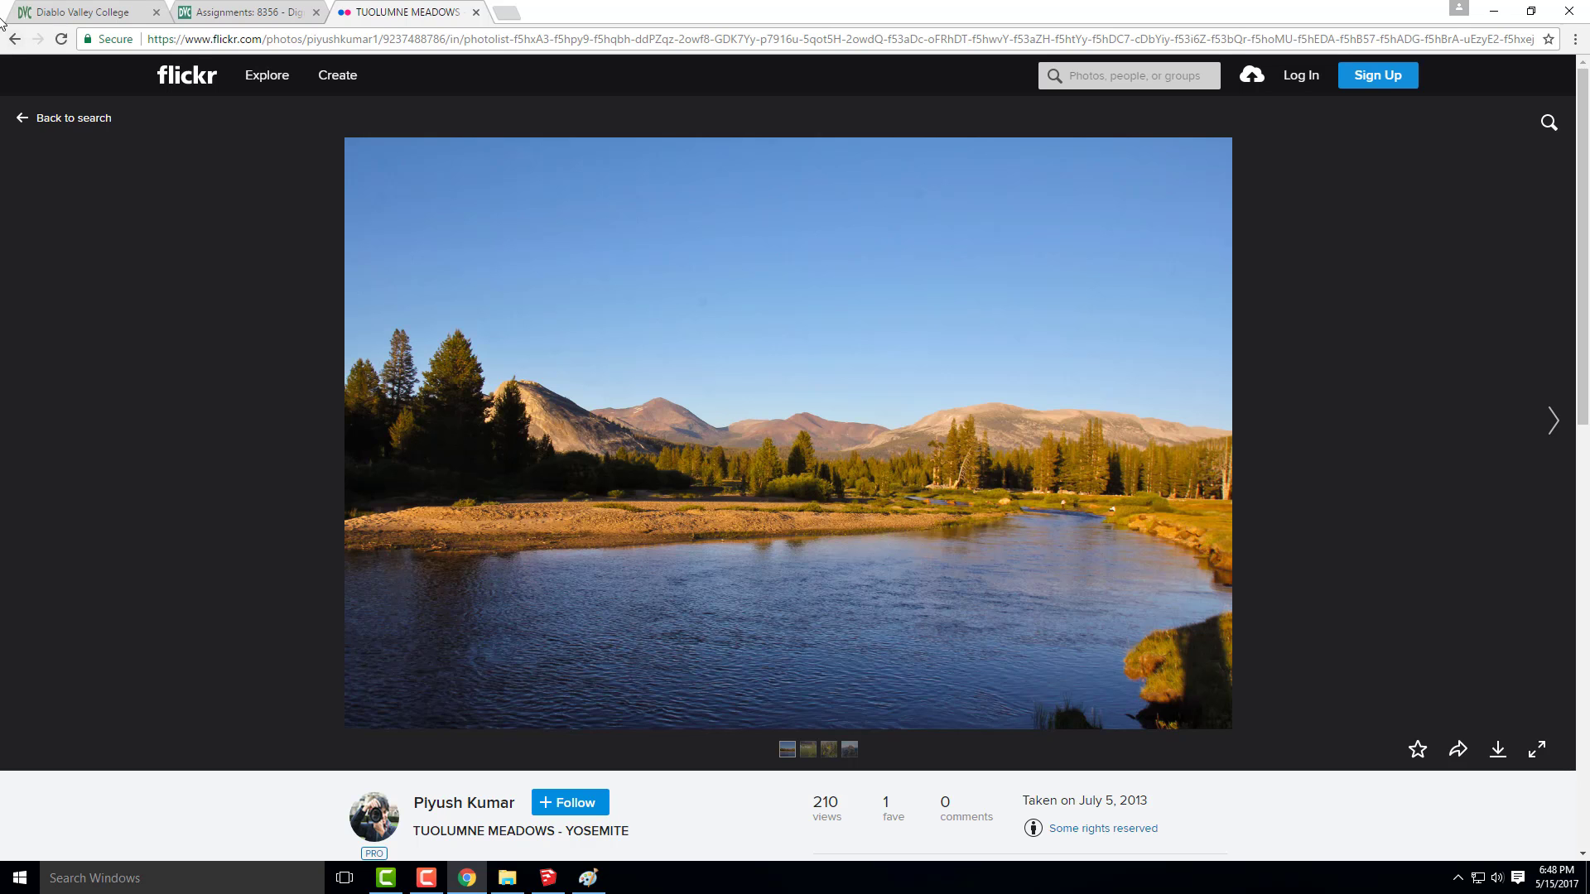
left_click(15, 40)
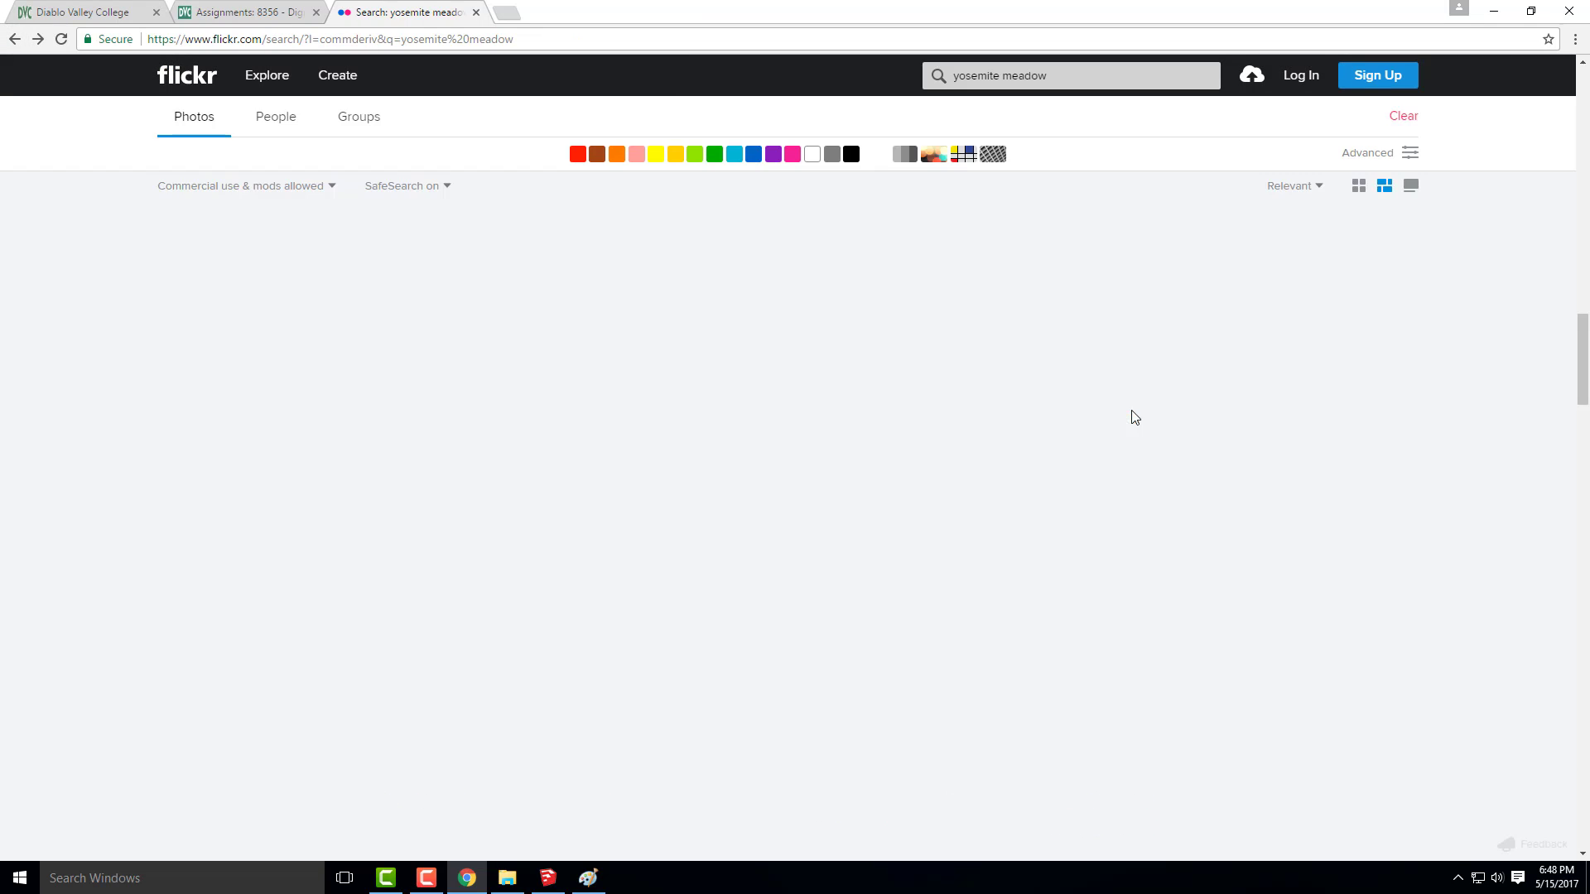
Check the download sizes offered for the Tuolumne Meadows photo with the water reflection near the start of the results
scroll(1120, 424, "up", 10)
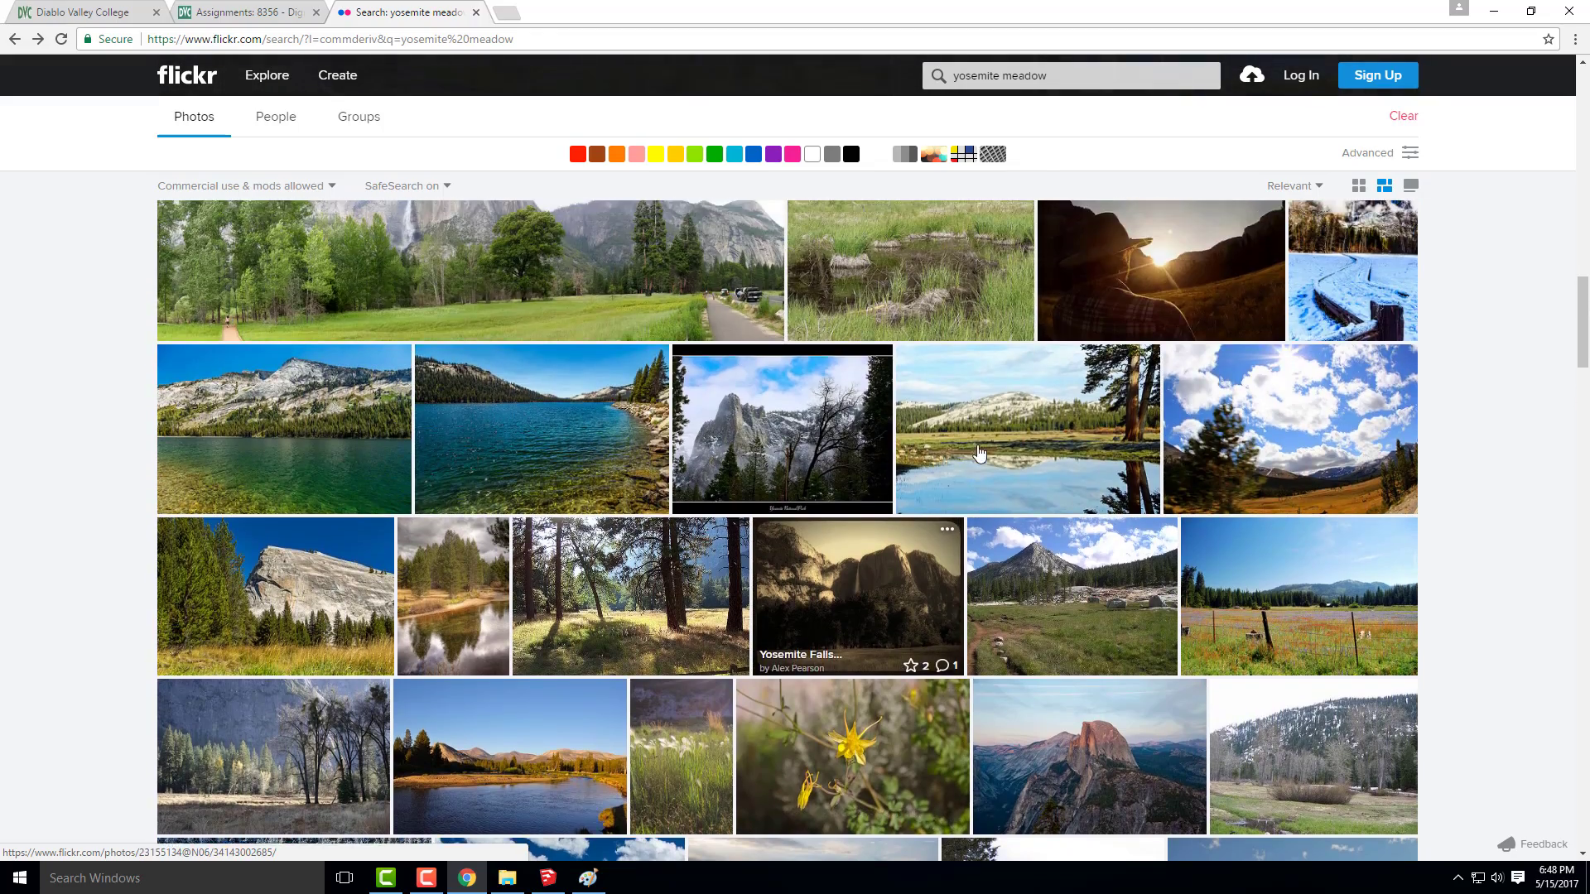
scroll(984, 457, "up", 10)
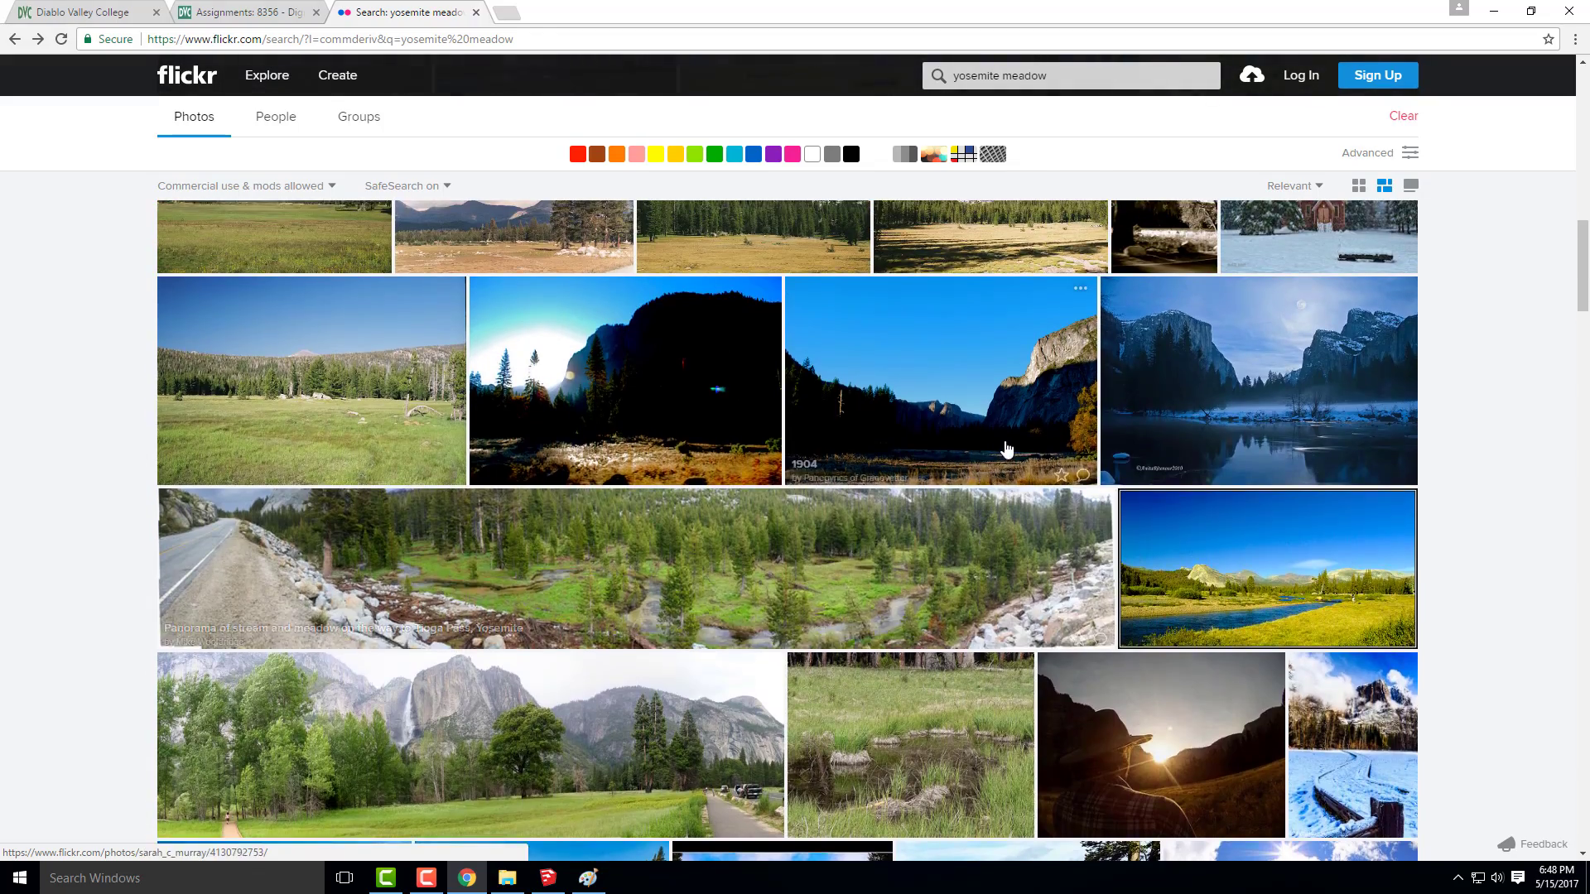
scroll(1232, 521, "up", 3)
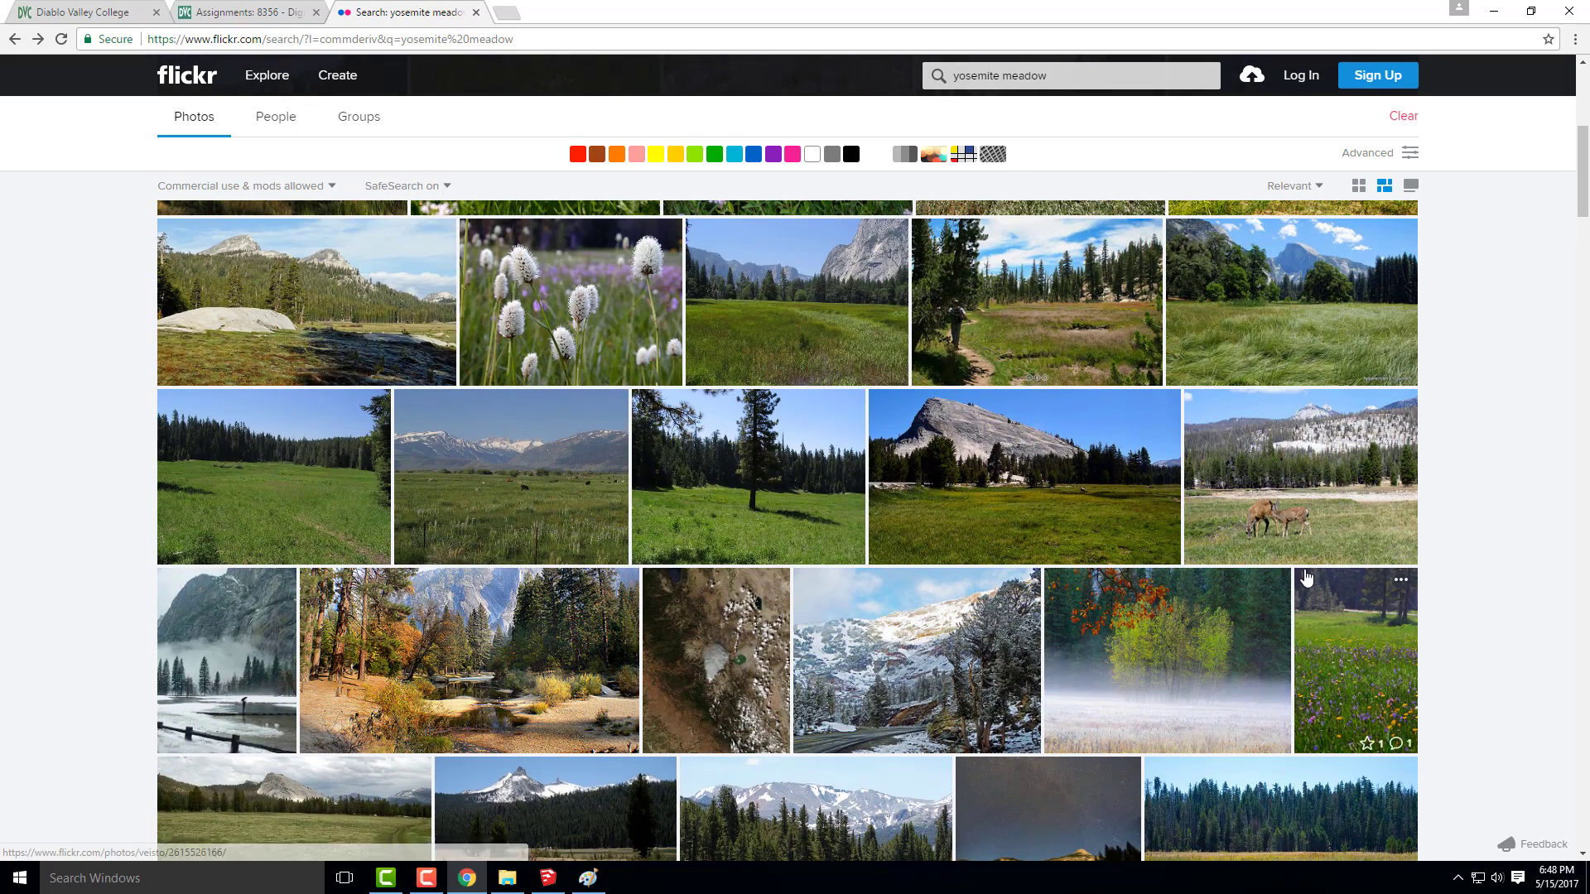
scroll(561, 470, "up", 2)
scroll(562, 470, "up", 4)
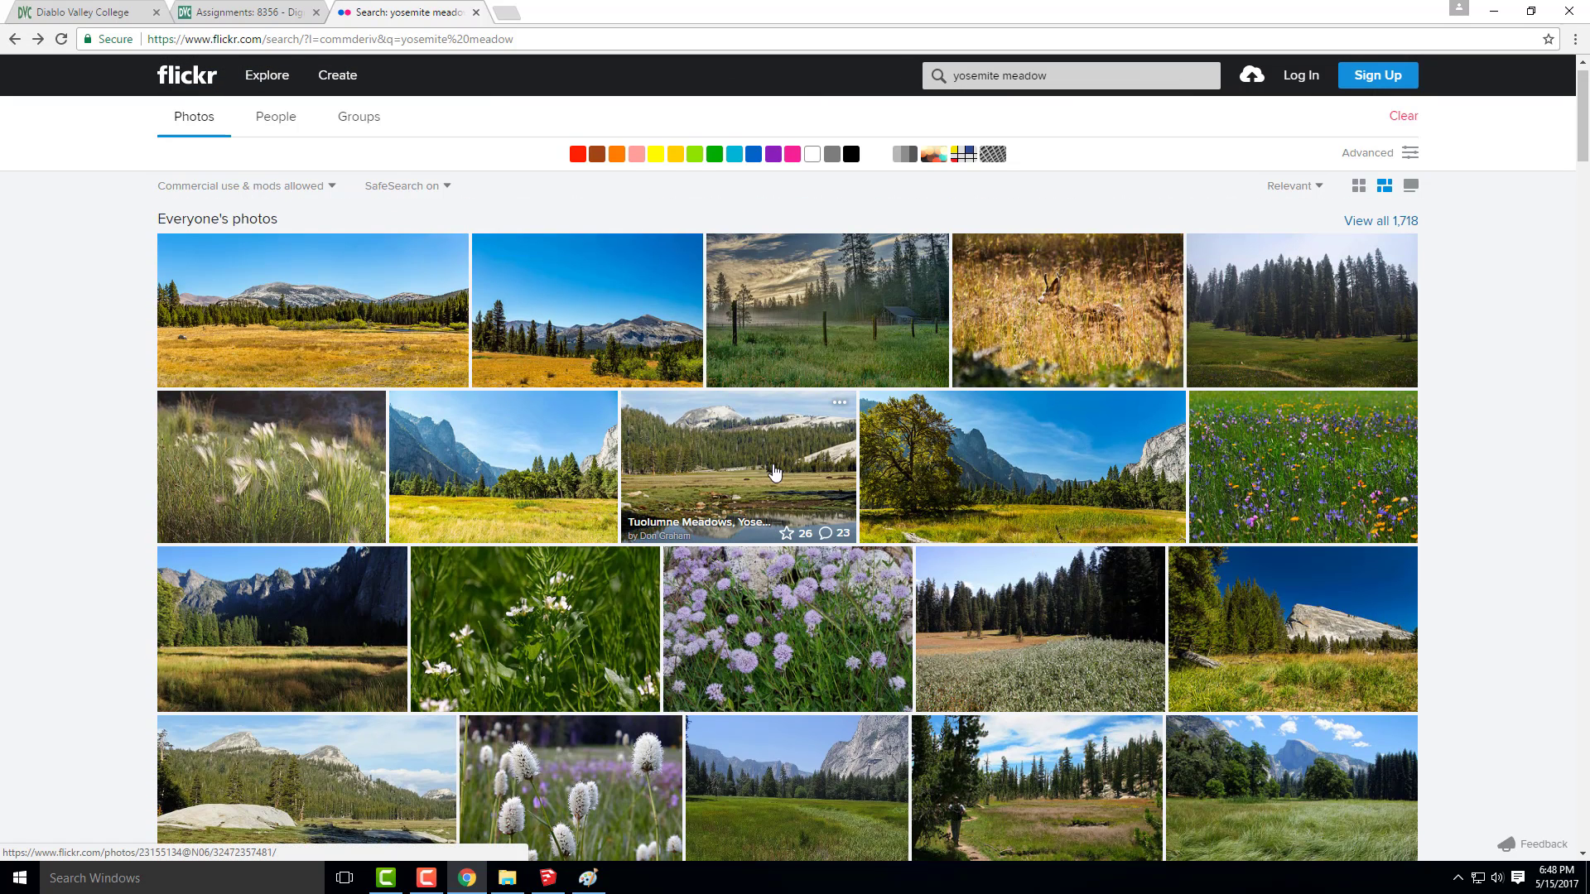
left_click(712, 486)
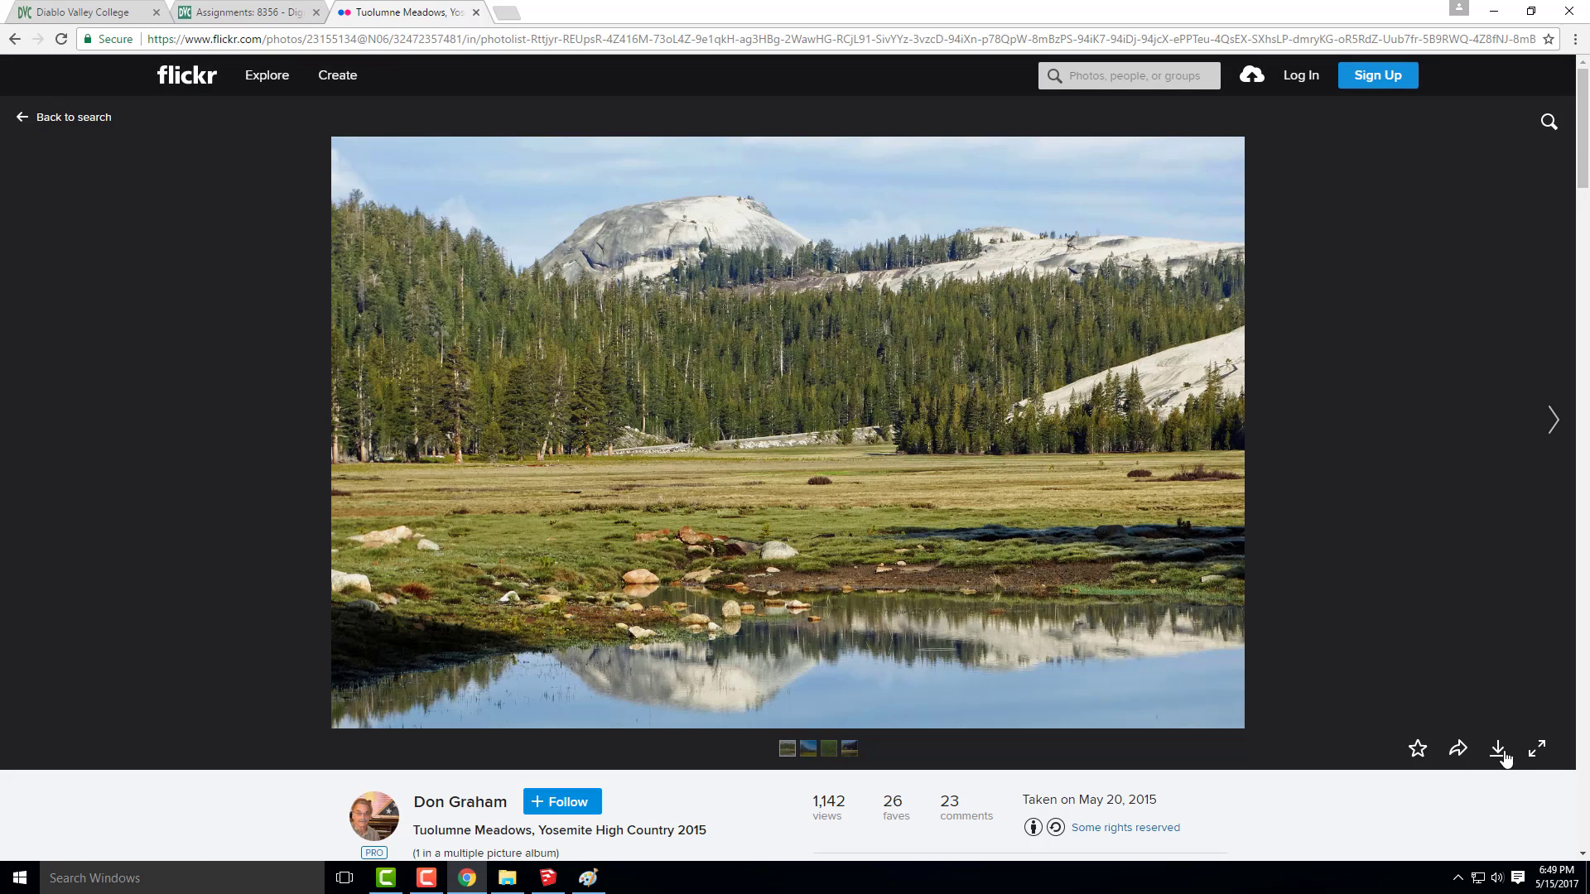
left_click(1504, 750)
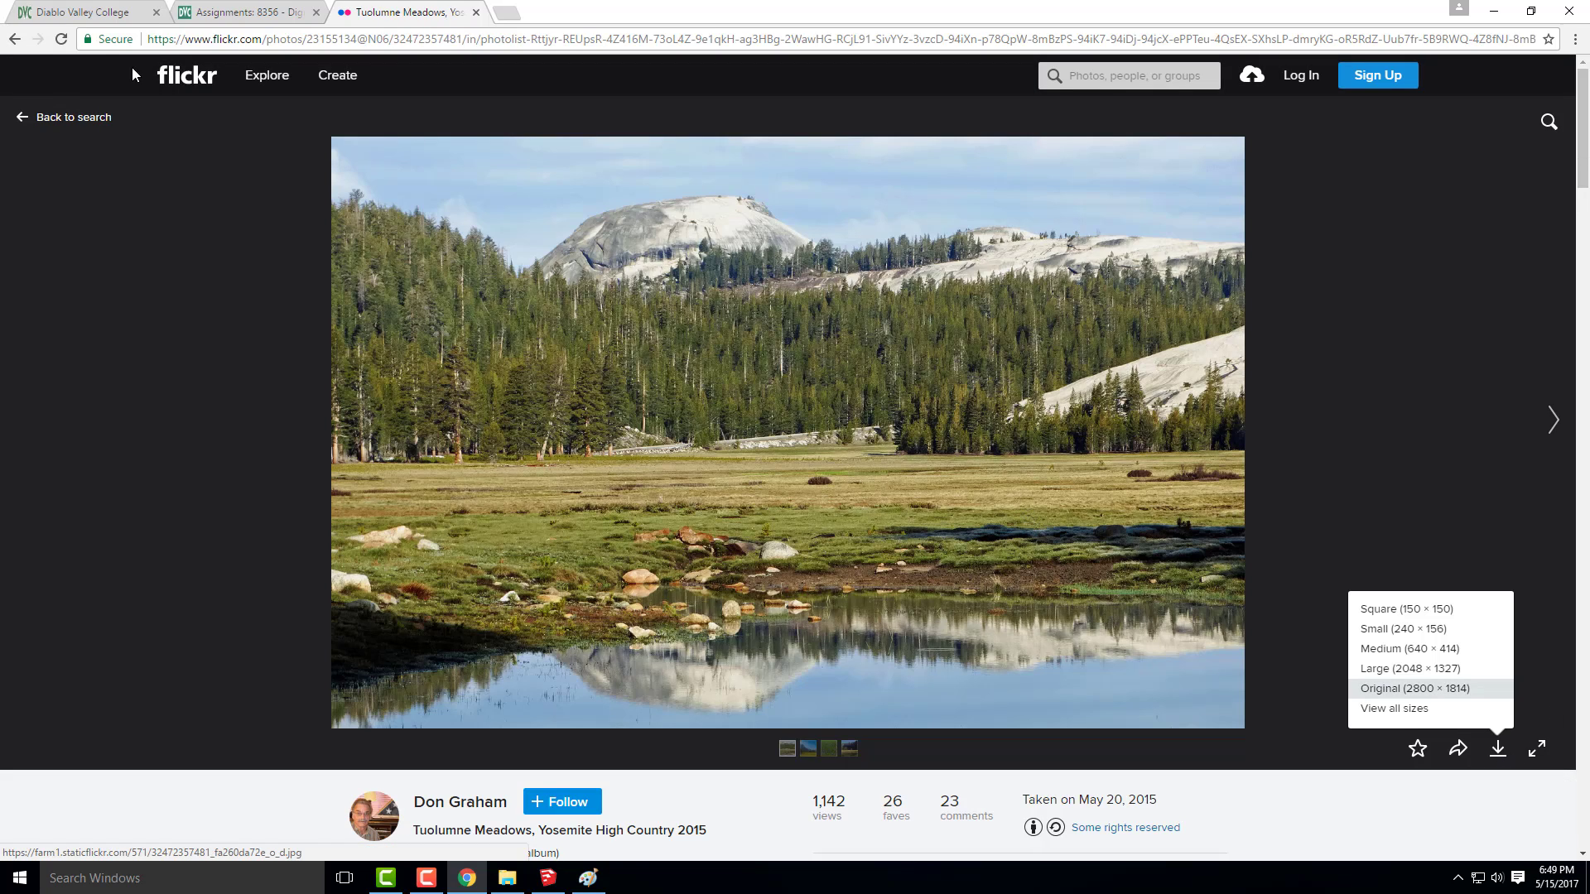
left_click(15, 39)
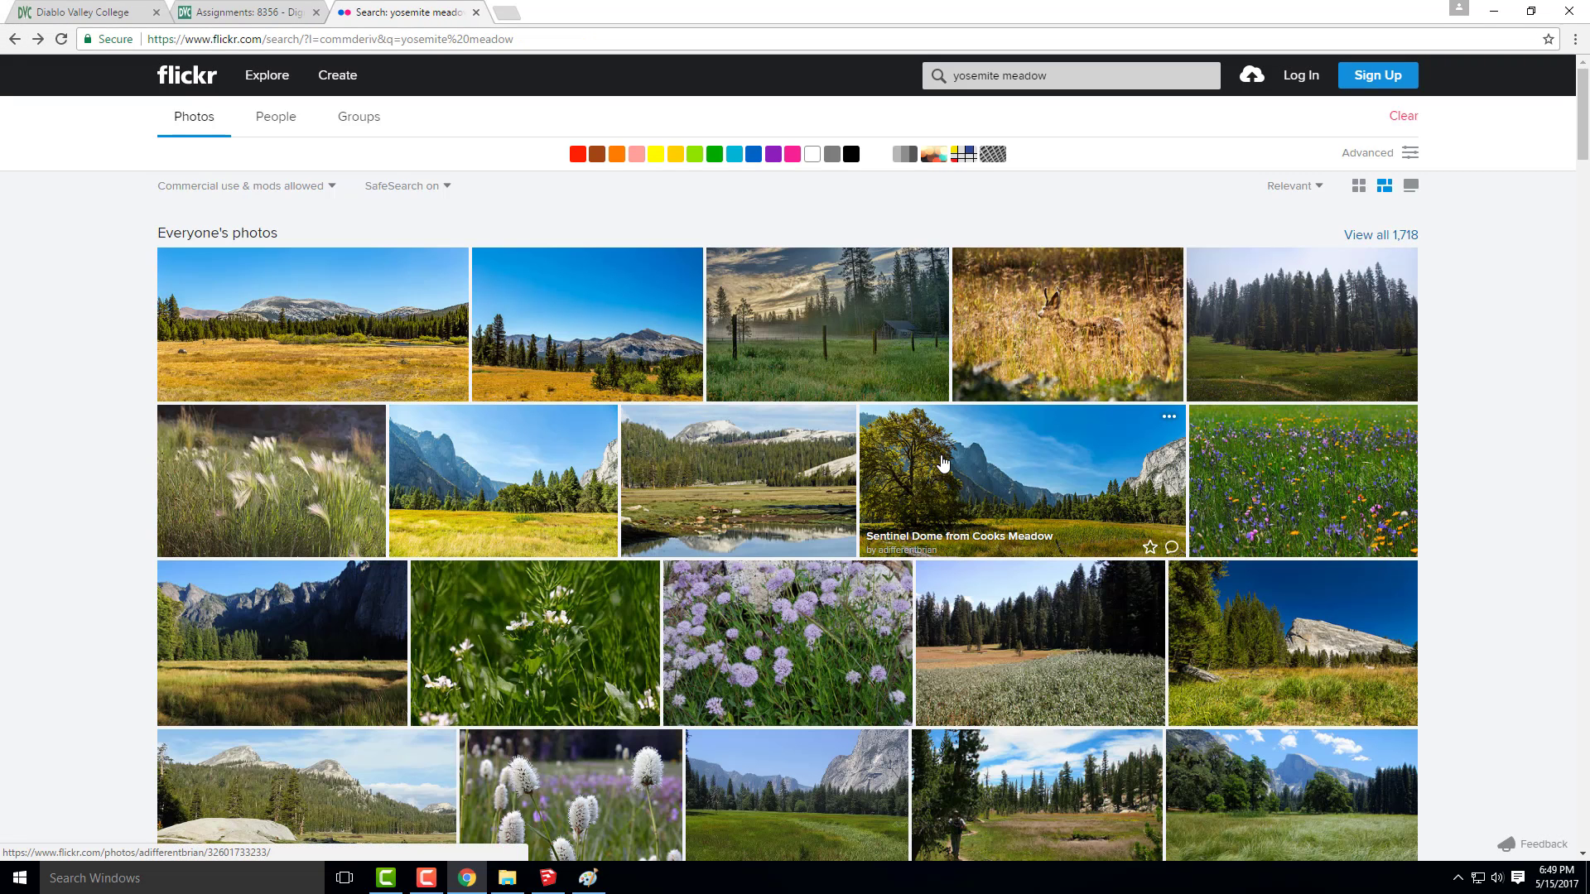
Download the Sentinel Dome from Cooks Meadow photo in its original size, 7214 × 3366
left_click(1063, 498)
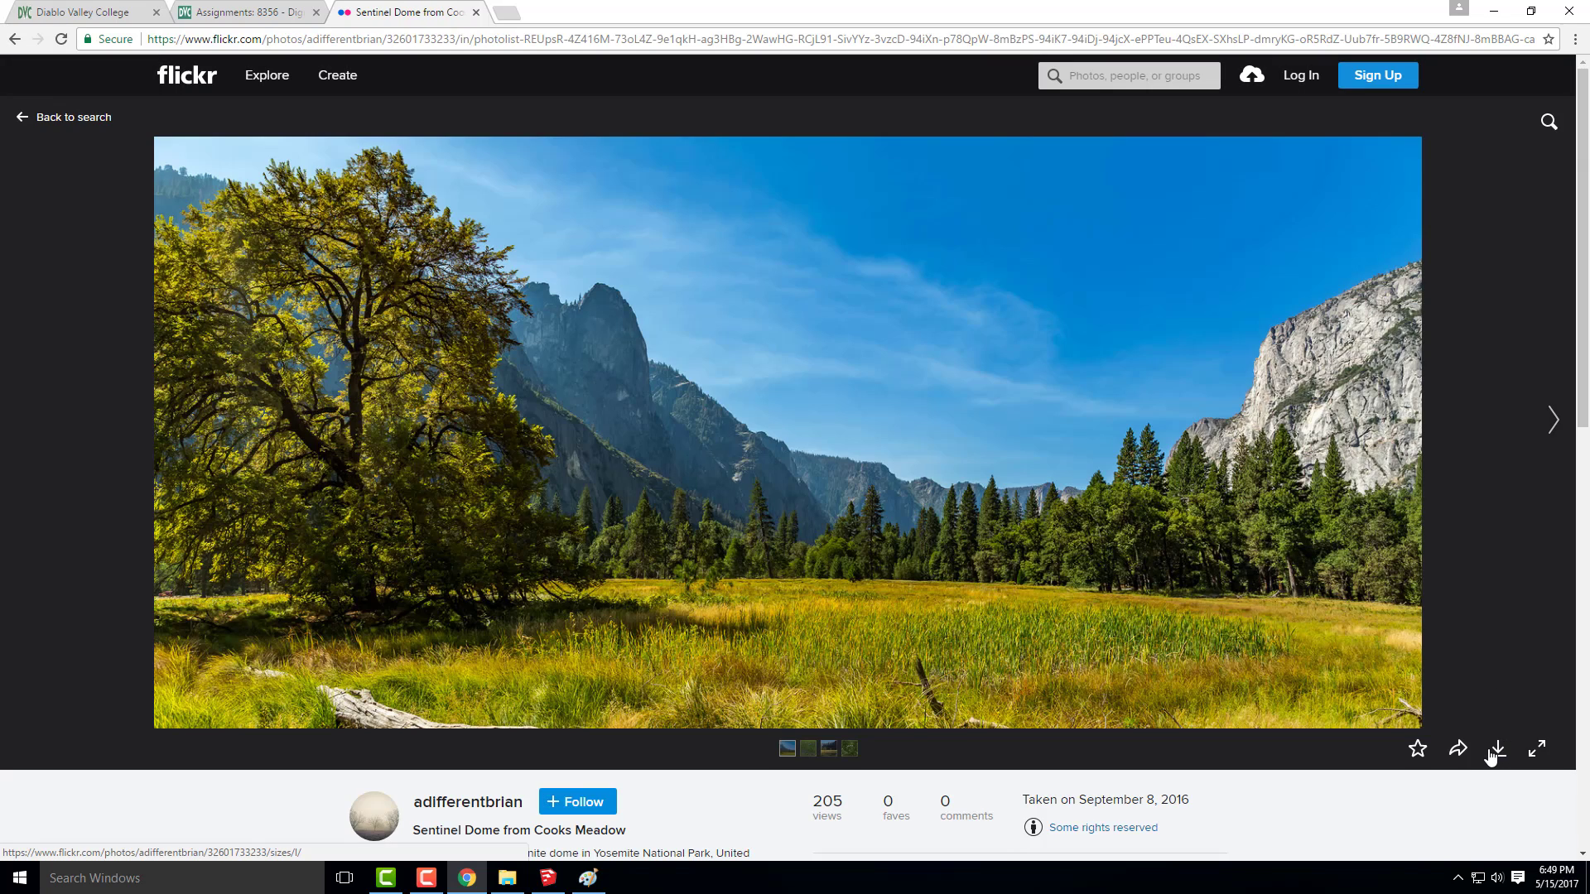
left_click(1492, 752)
left_click(1453, 687)
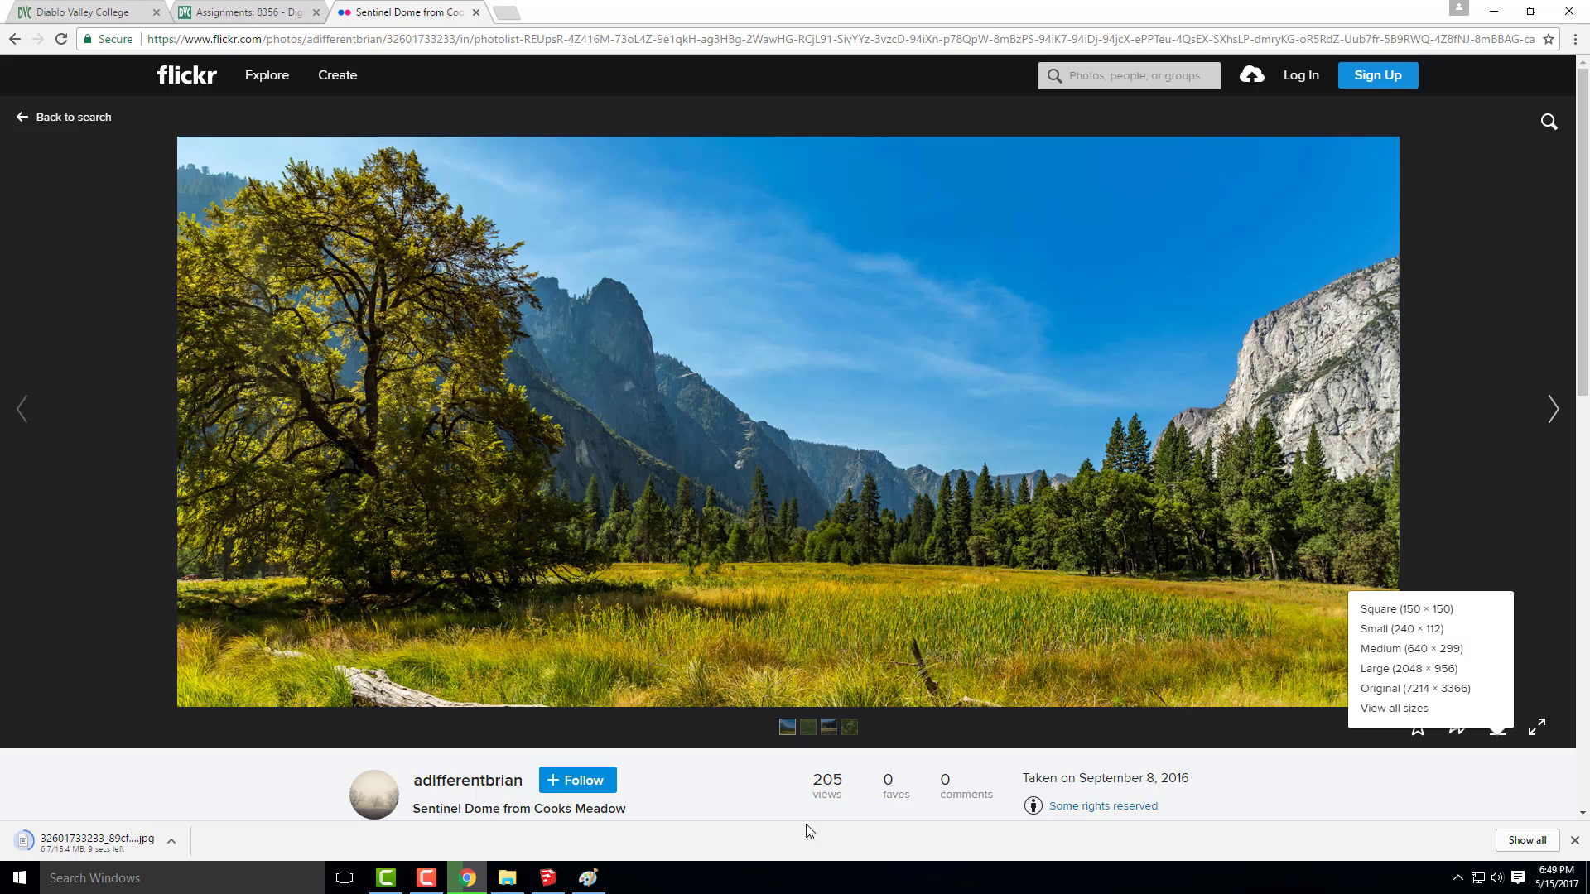
Switch to SketchUp and inspect the Yosemite House from above with more space around it
left_click(548, 878)
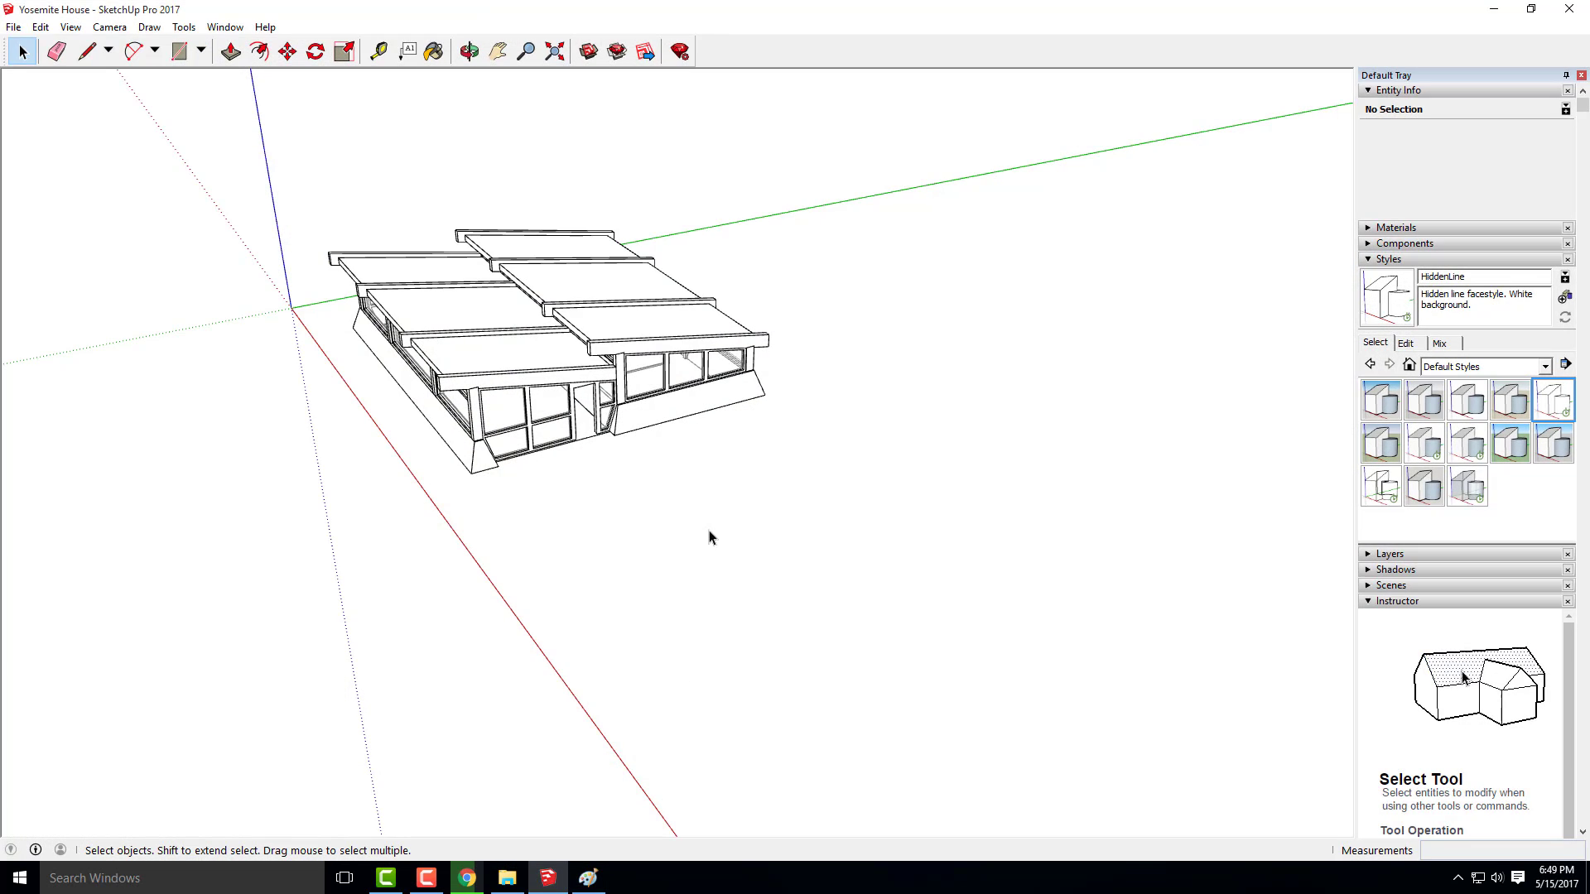
scroll(821, 487, "down", 1)
mouse_move(684, 531)
left_mouse_down()
mouse_move(706, 508)
mouse_move(707, 527)
left_mouse_up()
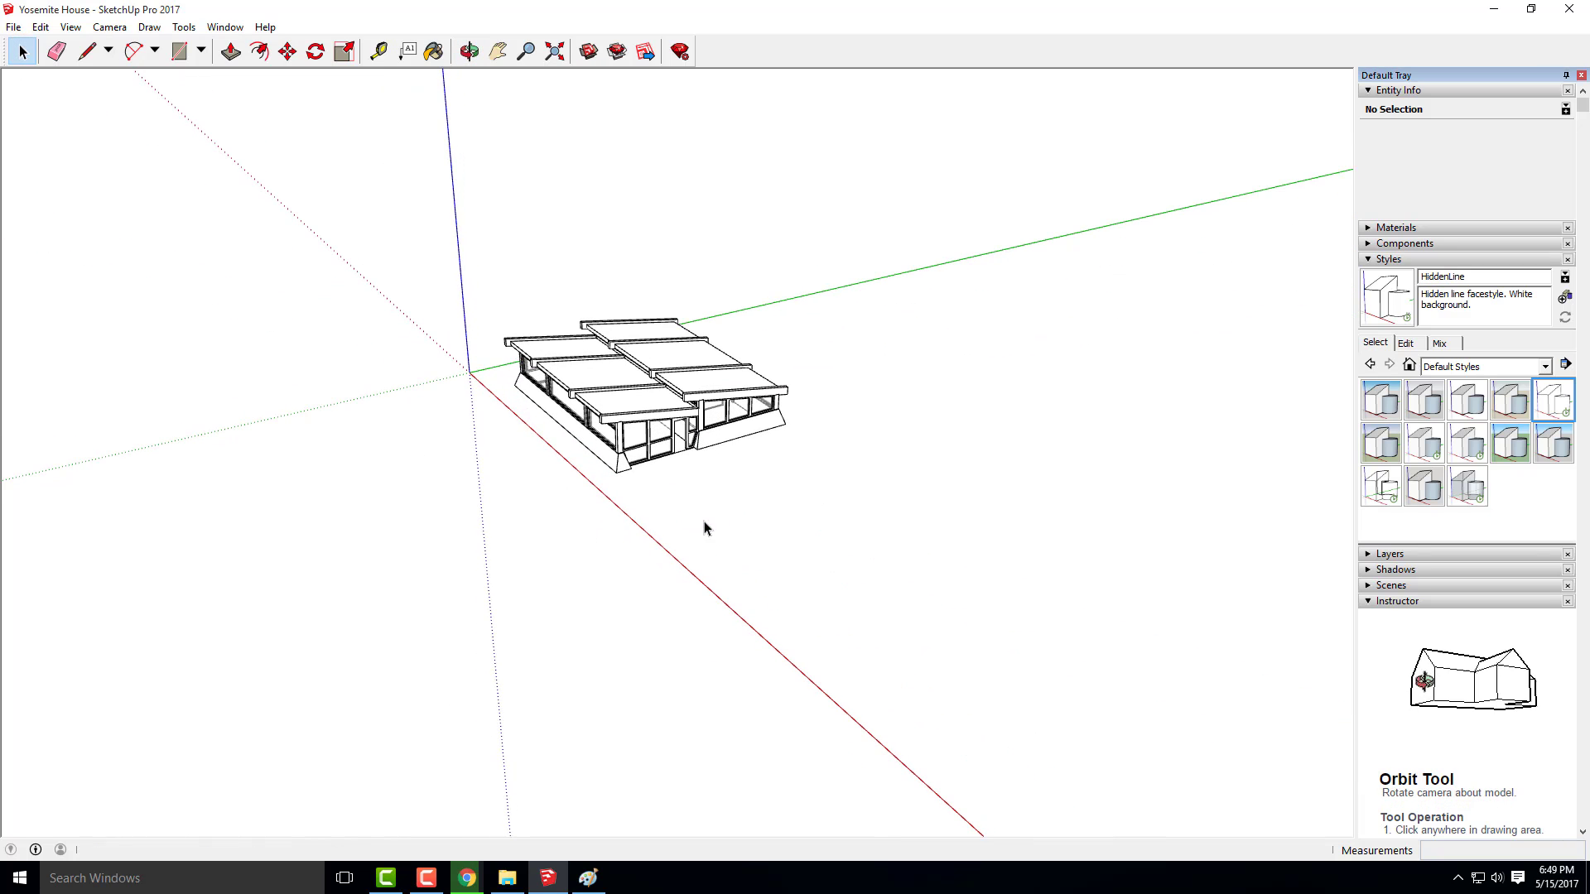
scroll(681, 470, "up", 2)
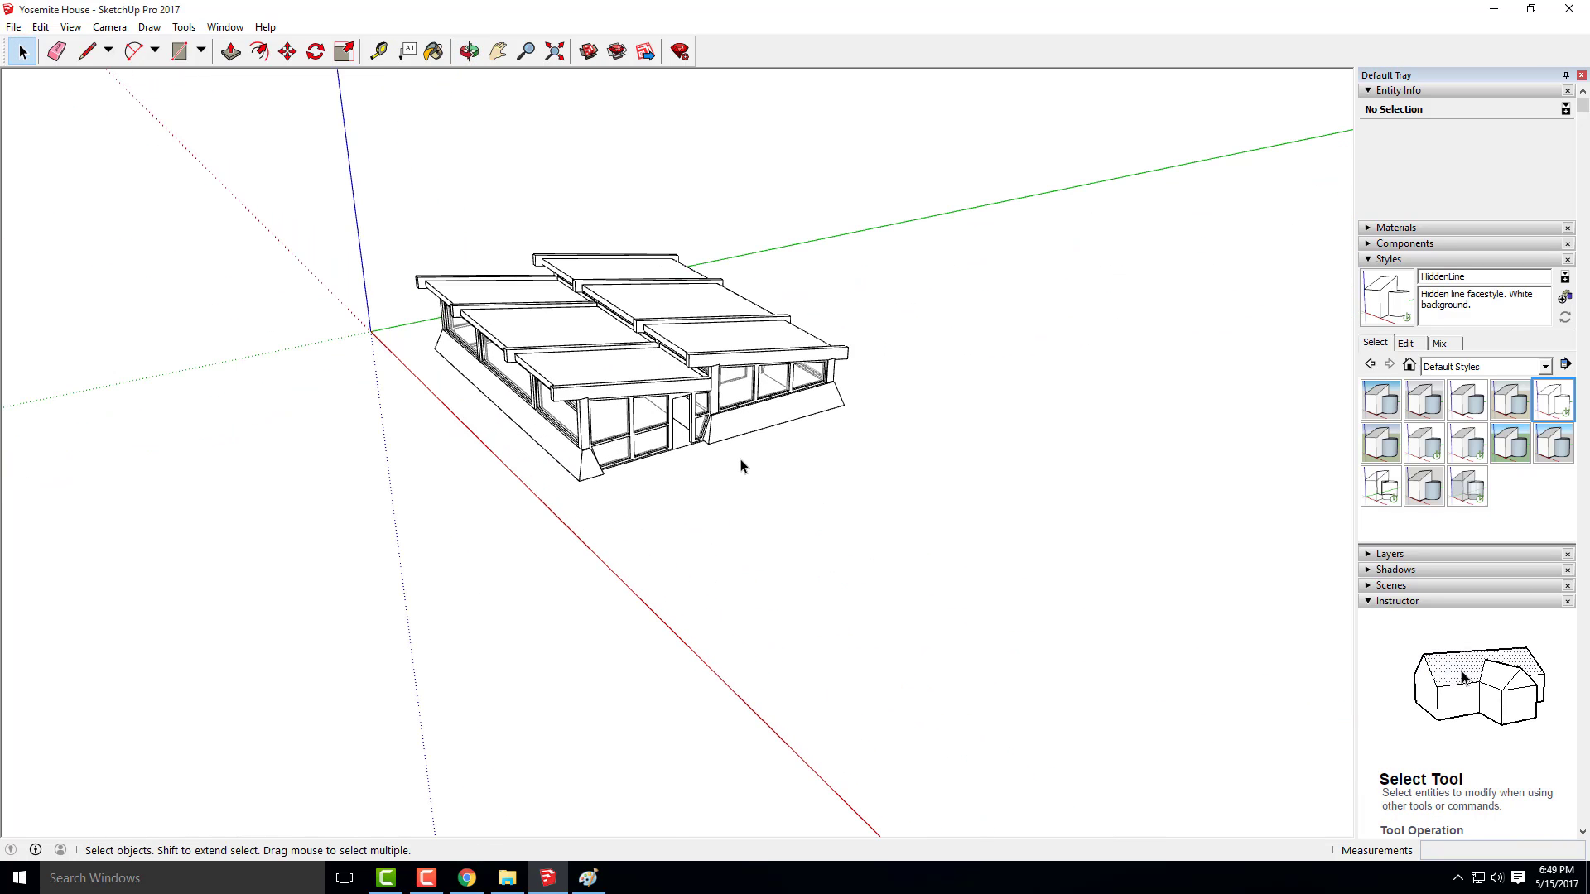
Switch to Chrome, put the downloaded Sentinel Dome photo on the desktop, and maximize and minimize the browser window
left_click(467, 878)
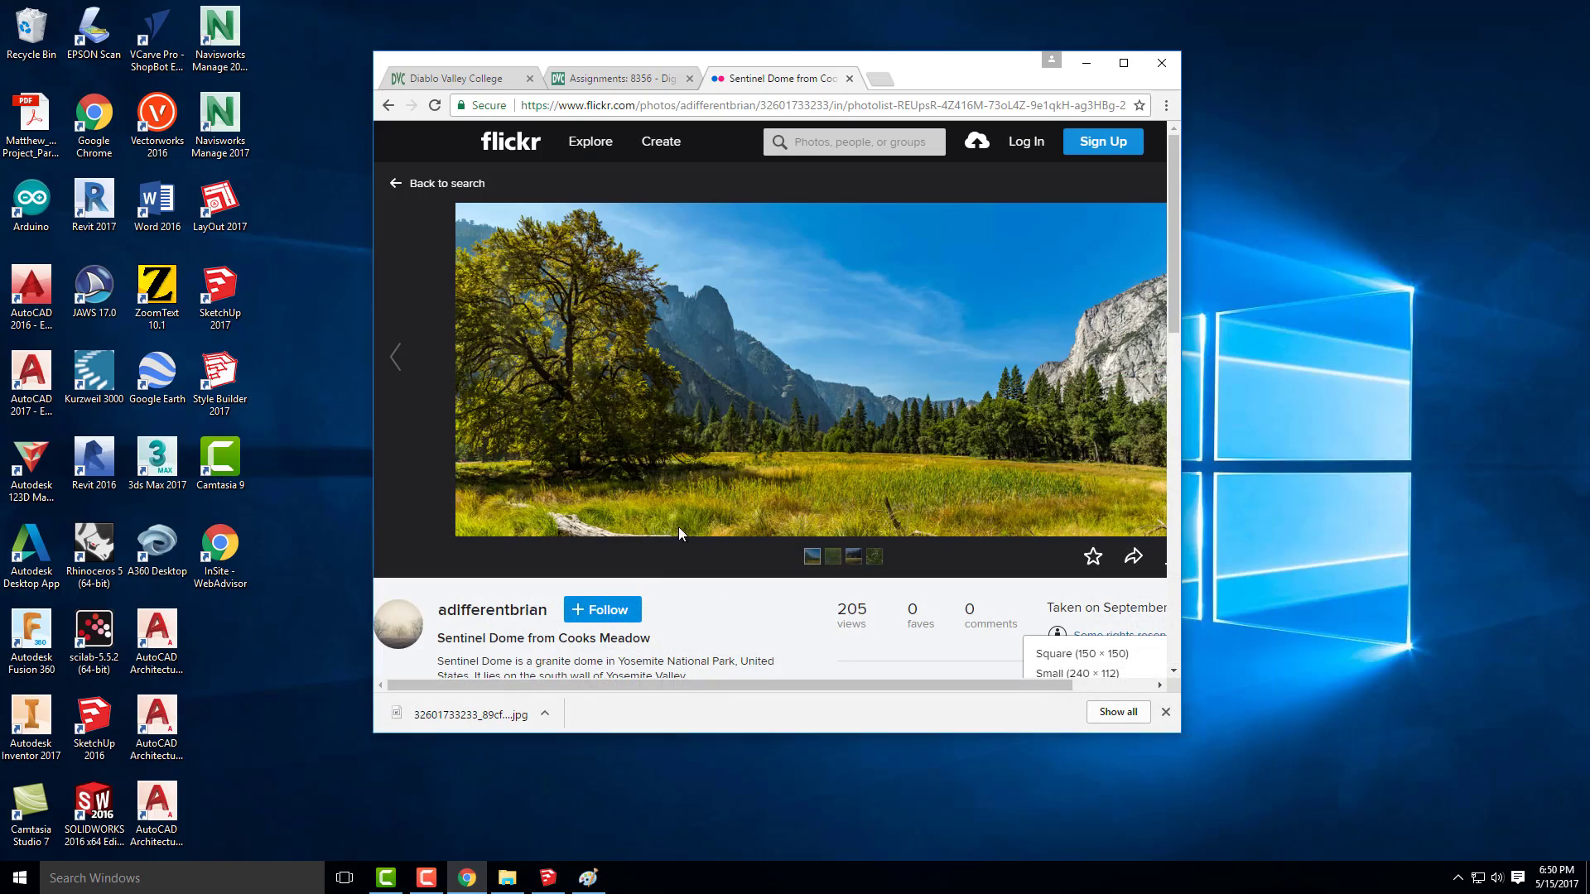
left_click_drag(472, 714, 346, 718)
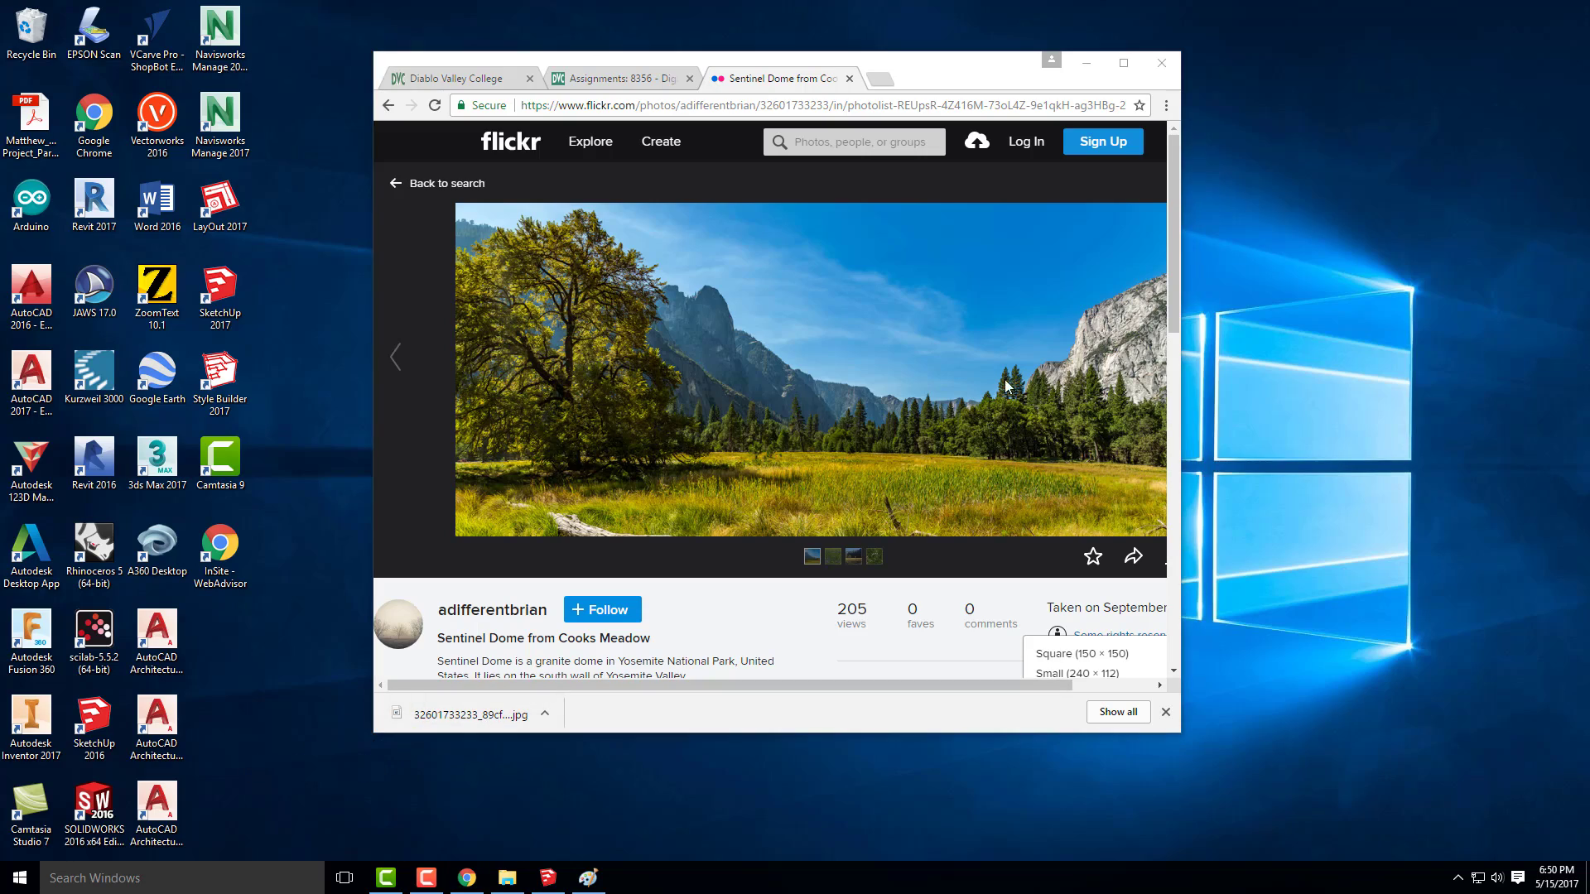
left_click(1124, 63)
left_click(1495, 12)
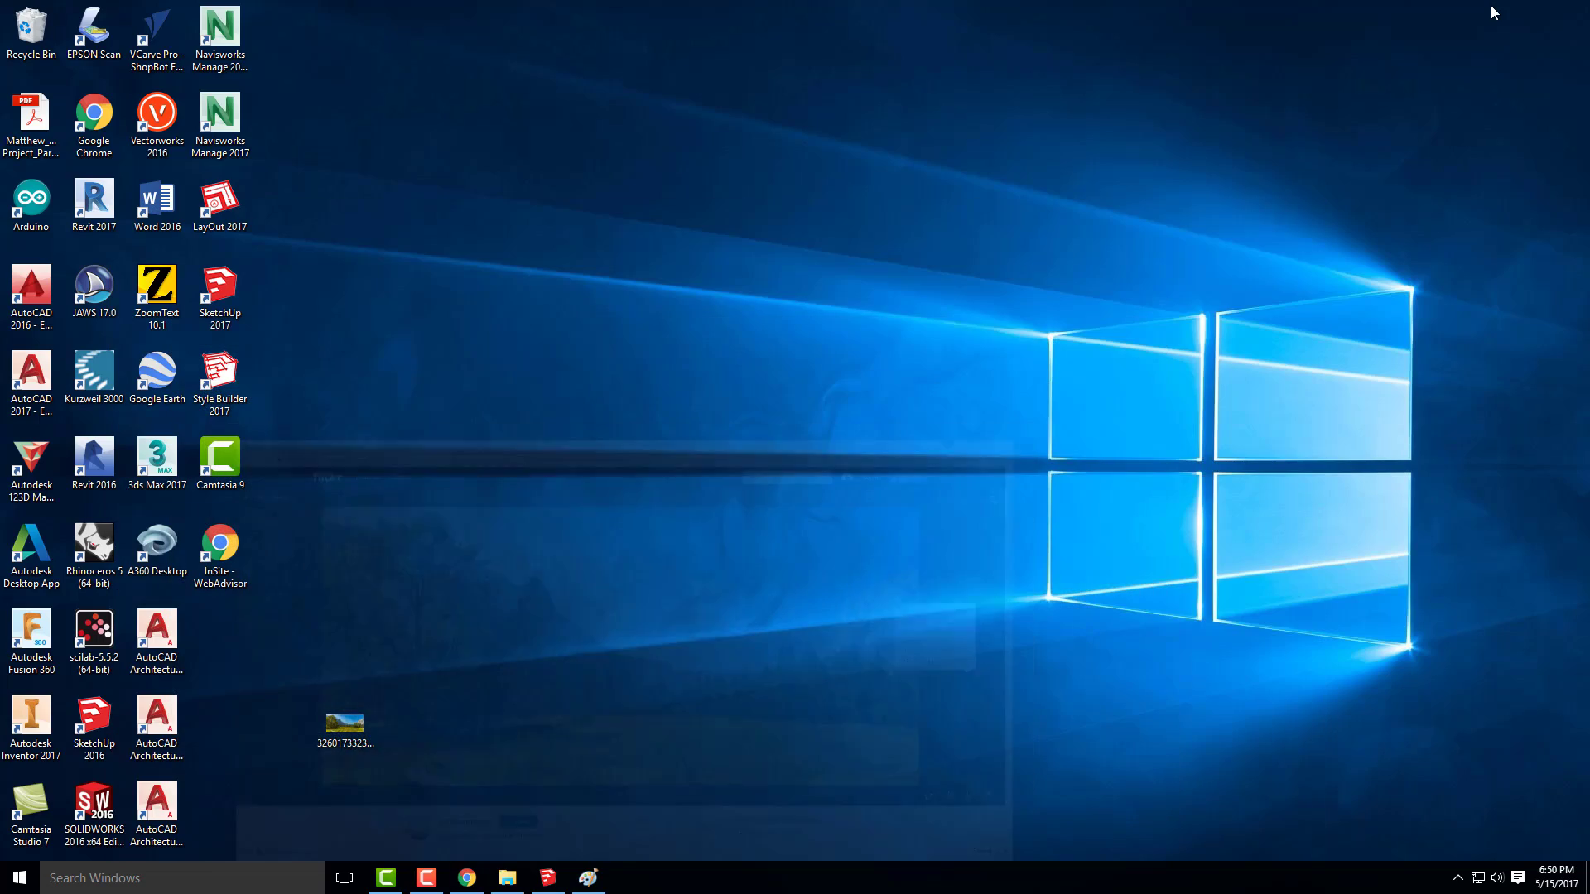
Review the Sentinel Dome photo in Chrome and orbit the Yosemite House in SketchUp to a low, near eye-level view that suits it
left_click(467, 878)
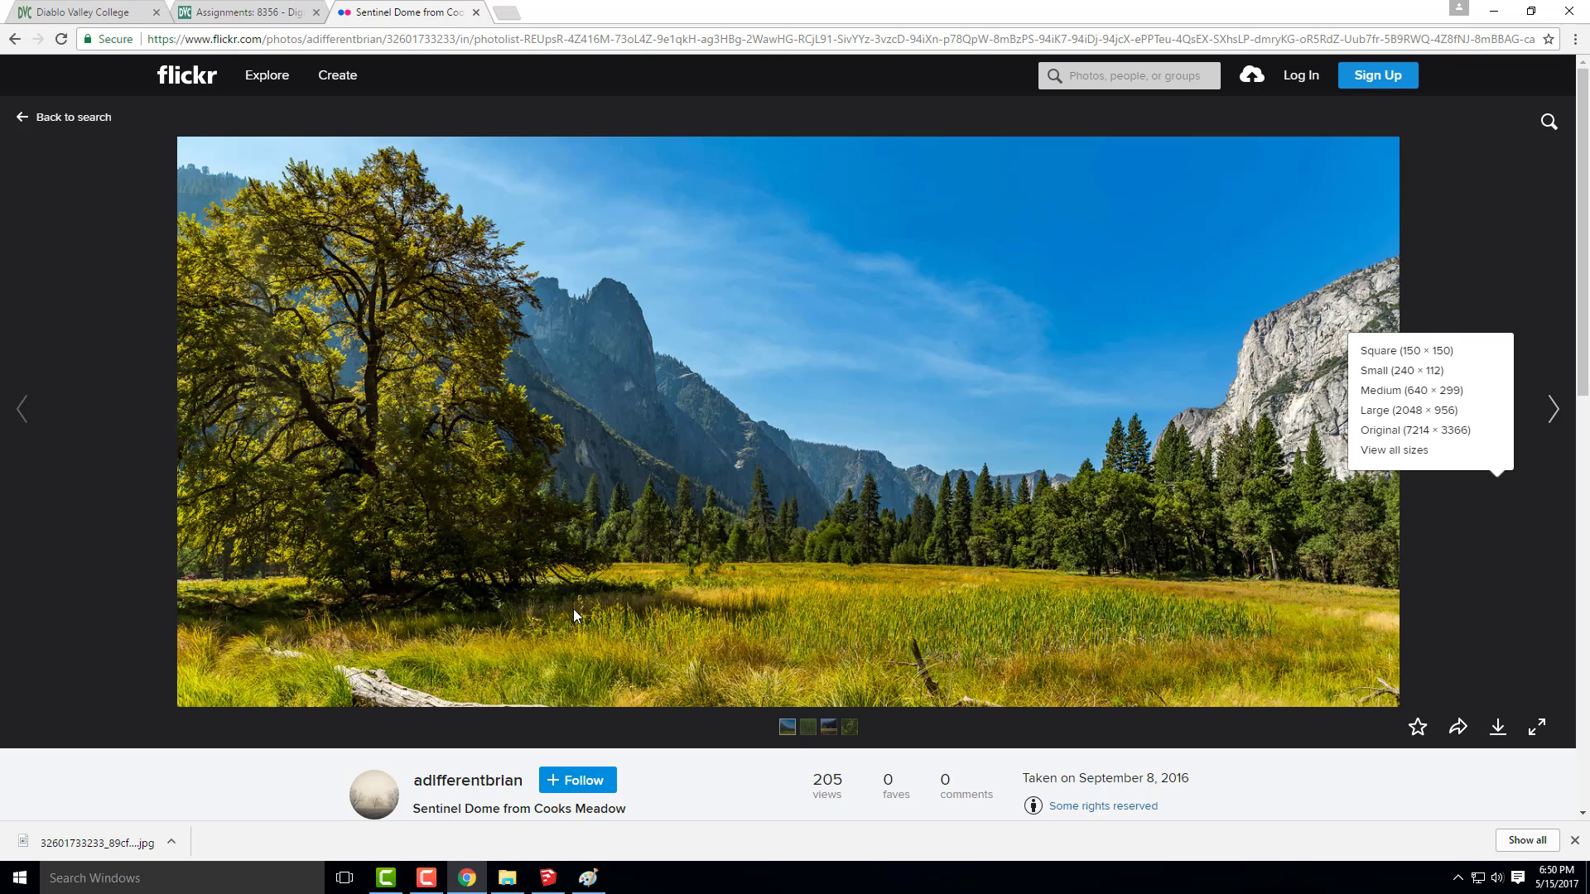
left_click(1490, 12)
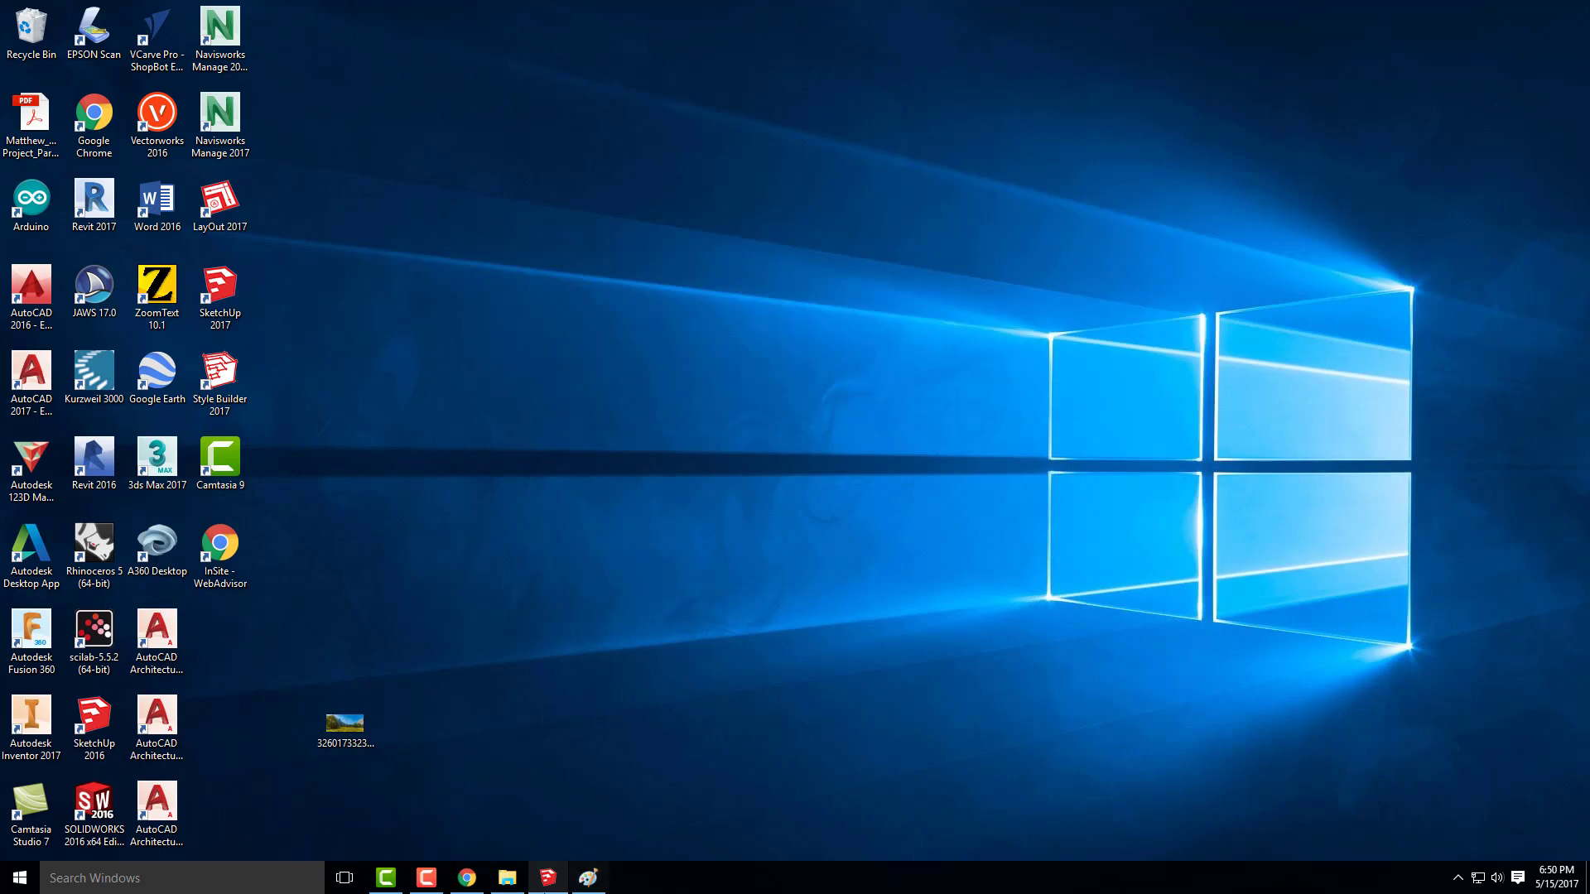
left_click(550, 876)
mouse_move(713, 472)
left_mouse_down()
mouse_move(713, 404)
mouse_move(692, 444)
mouse_move(710, 359)
mouse_move(680, 344)
left_mouse_up()
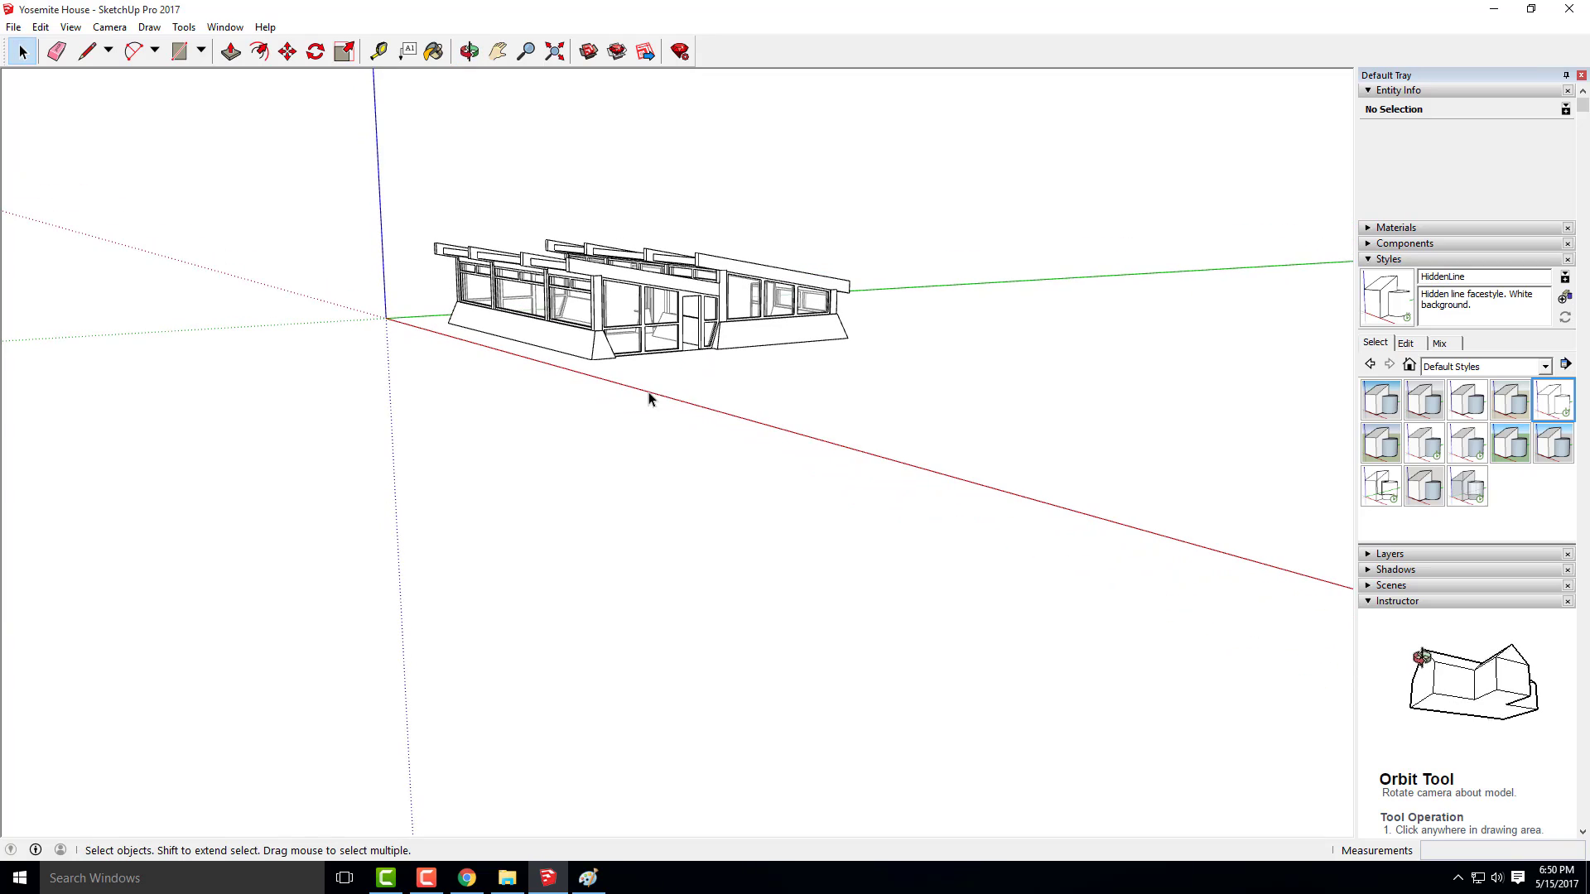
left_click(467, 878)
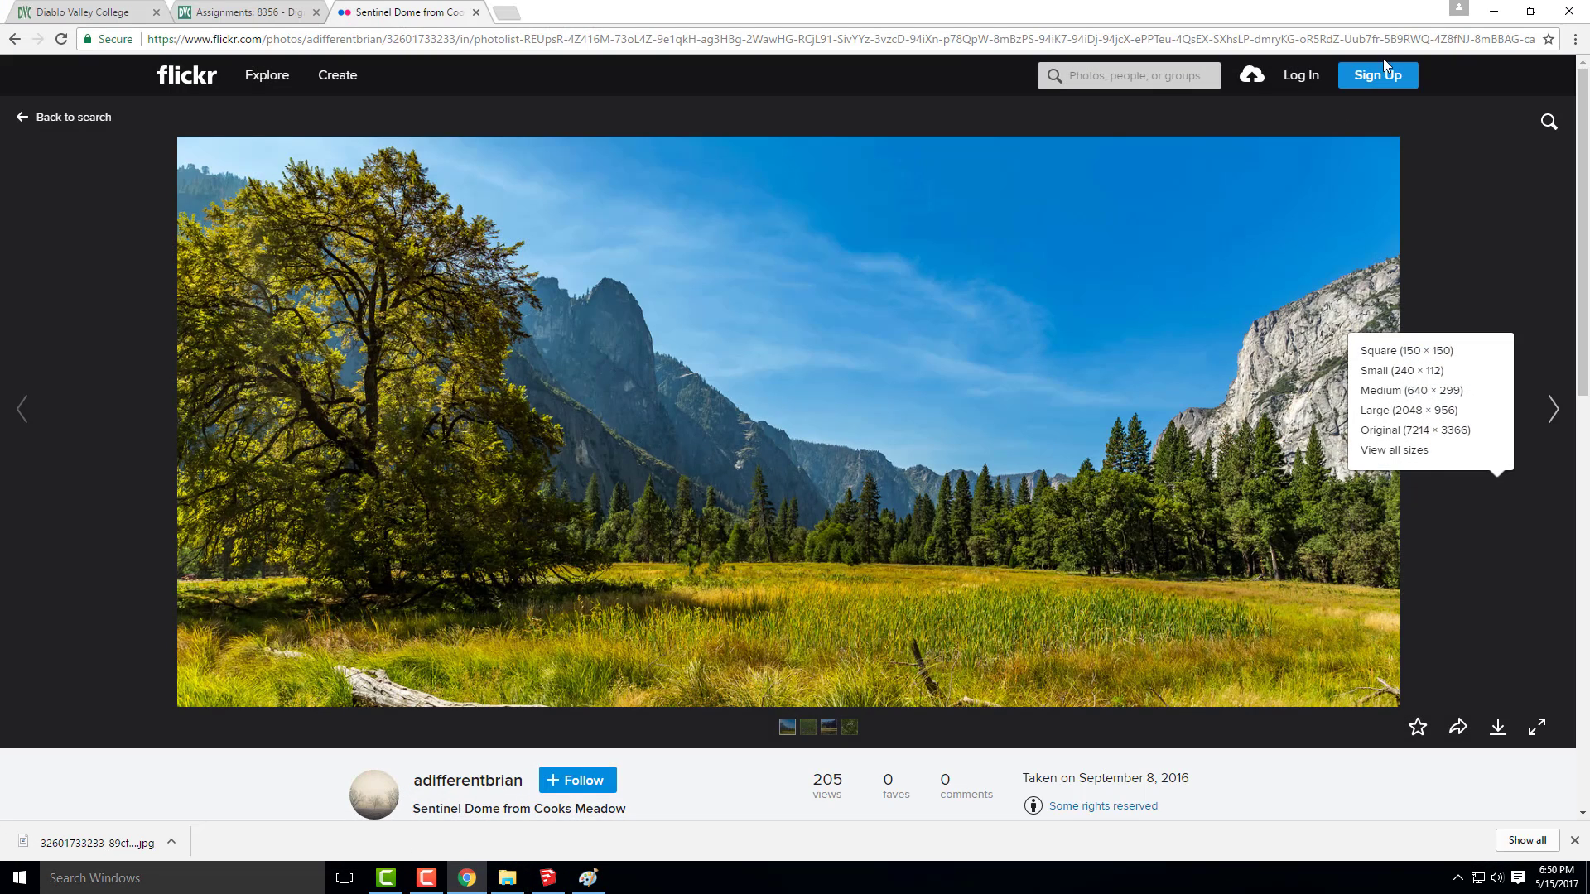
left_click(1496, 16)
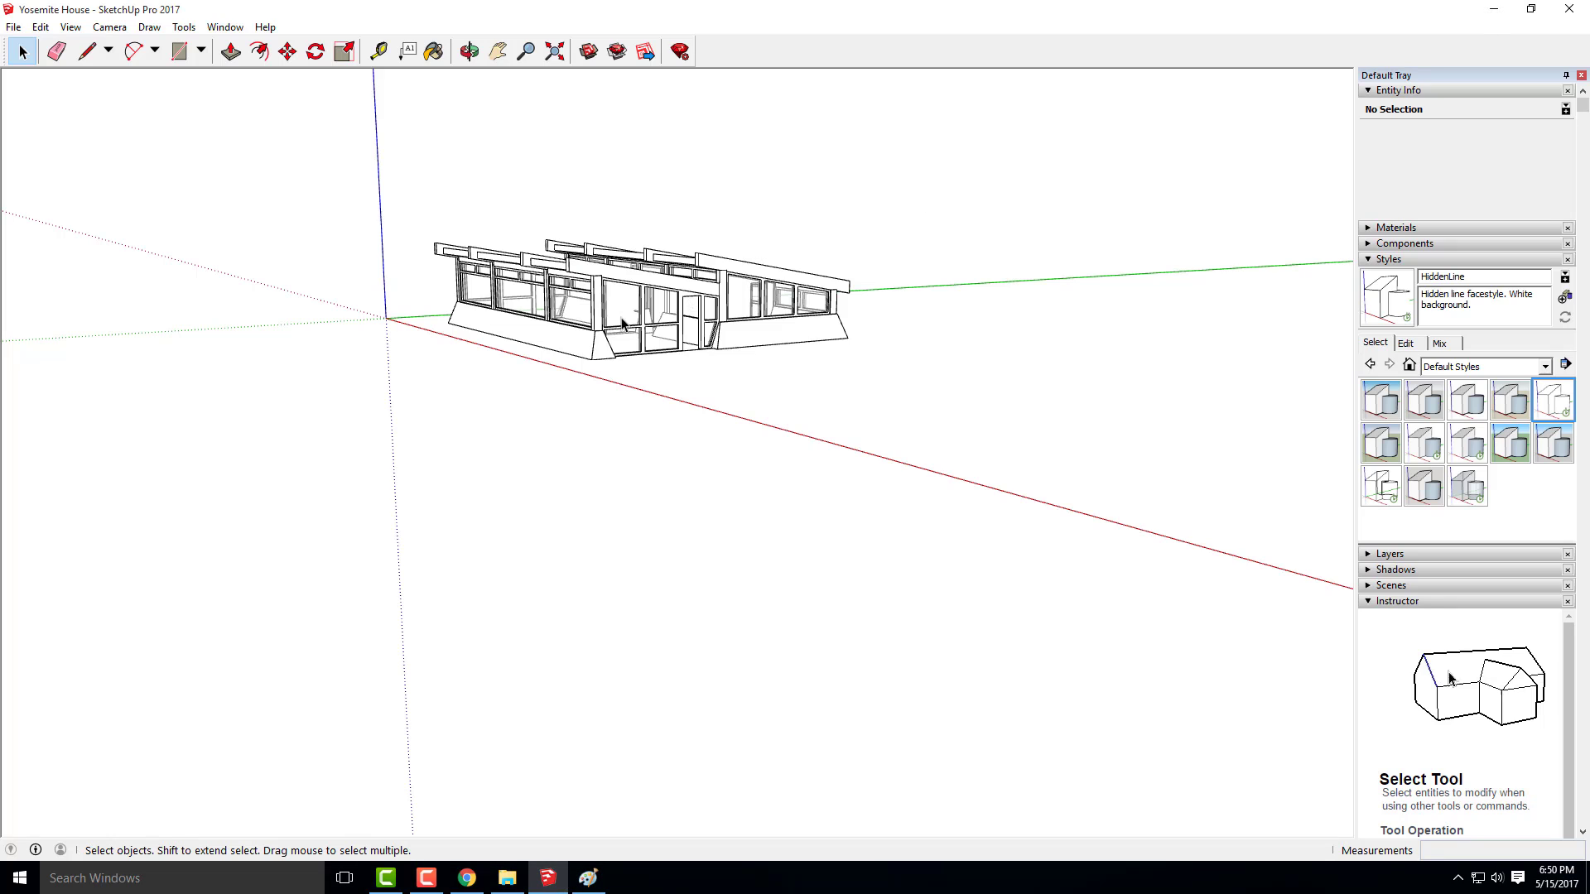
mouse_move(623, 321)
left_mouse_down()
mouse_move(667, 398)
mouse_move(638, 348)
mouse_move(649, 256)
mouse_move(551, 249)
left_mouse_up()
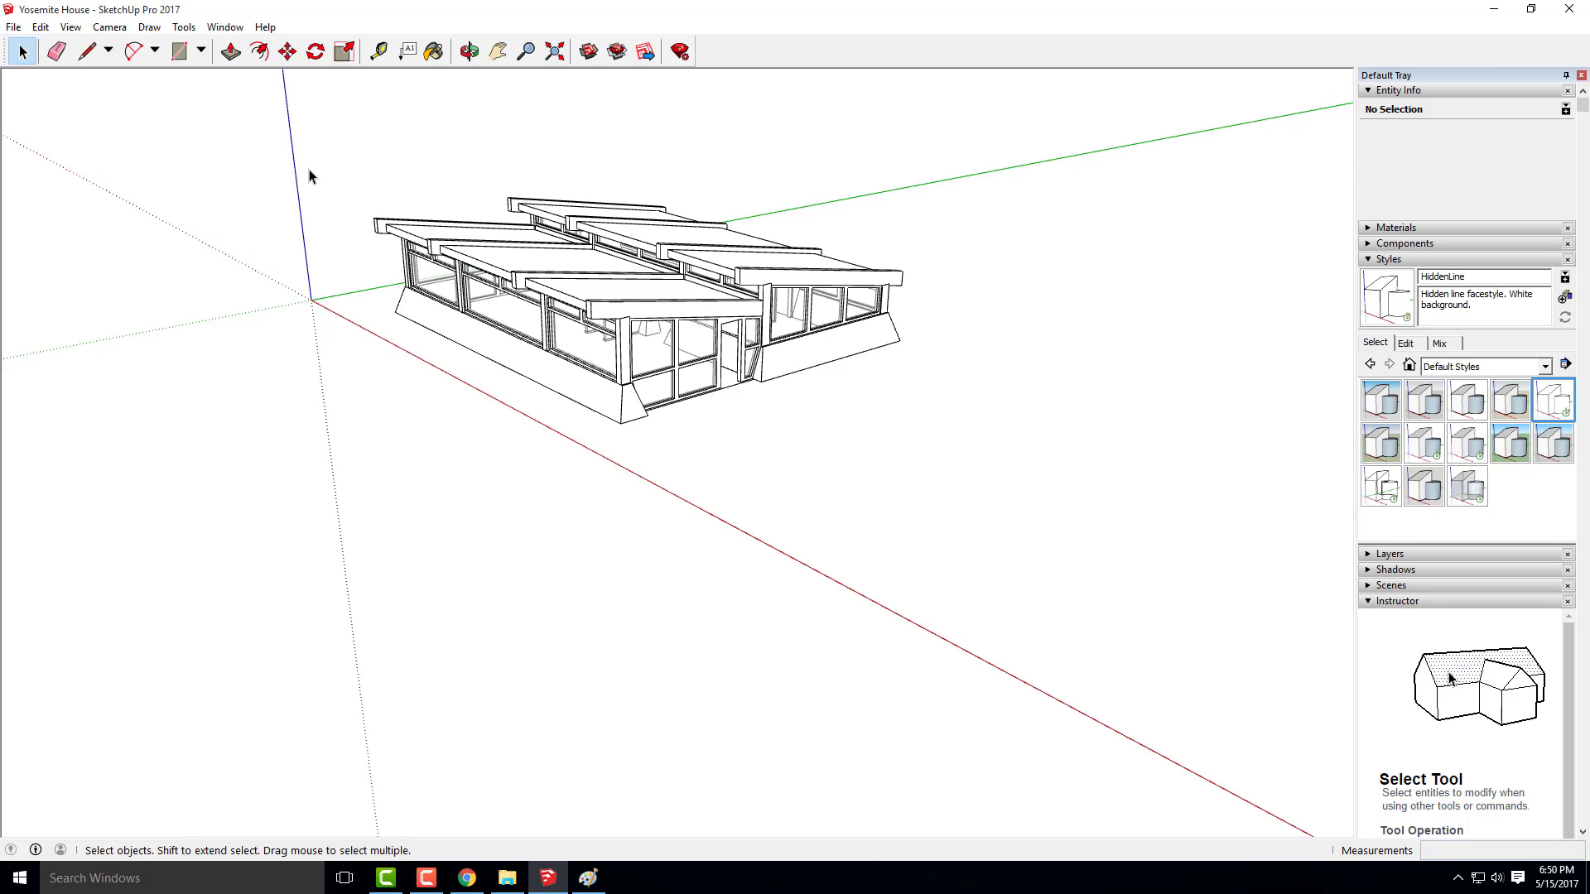
left_click_drag(802, 450, 872, 434)
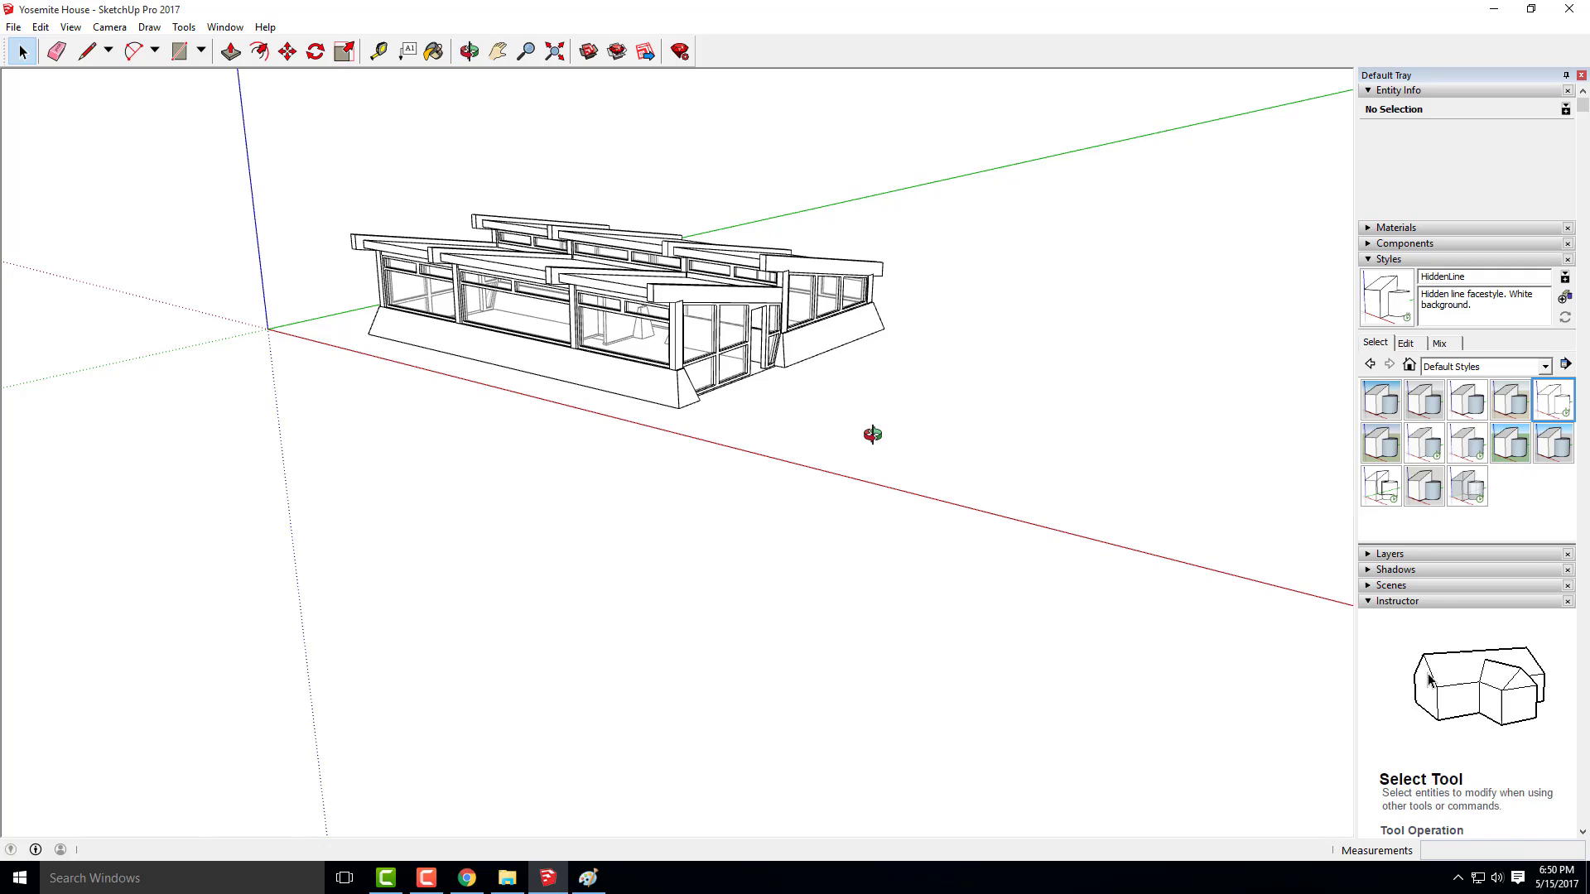
scroll(654, 399, "down", 1)
left_click_drag(654, 399, 1130, 532)
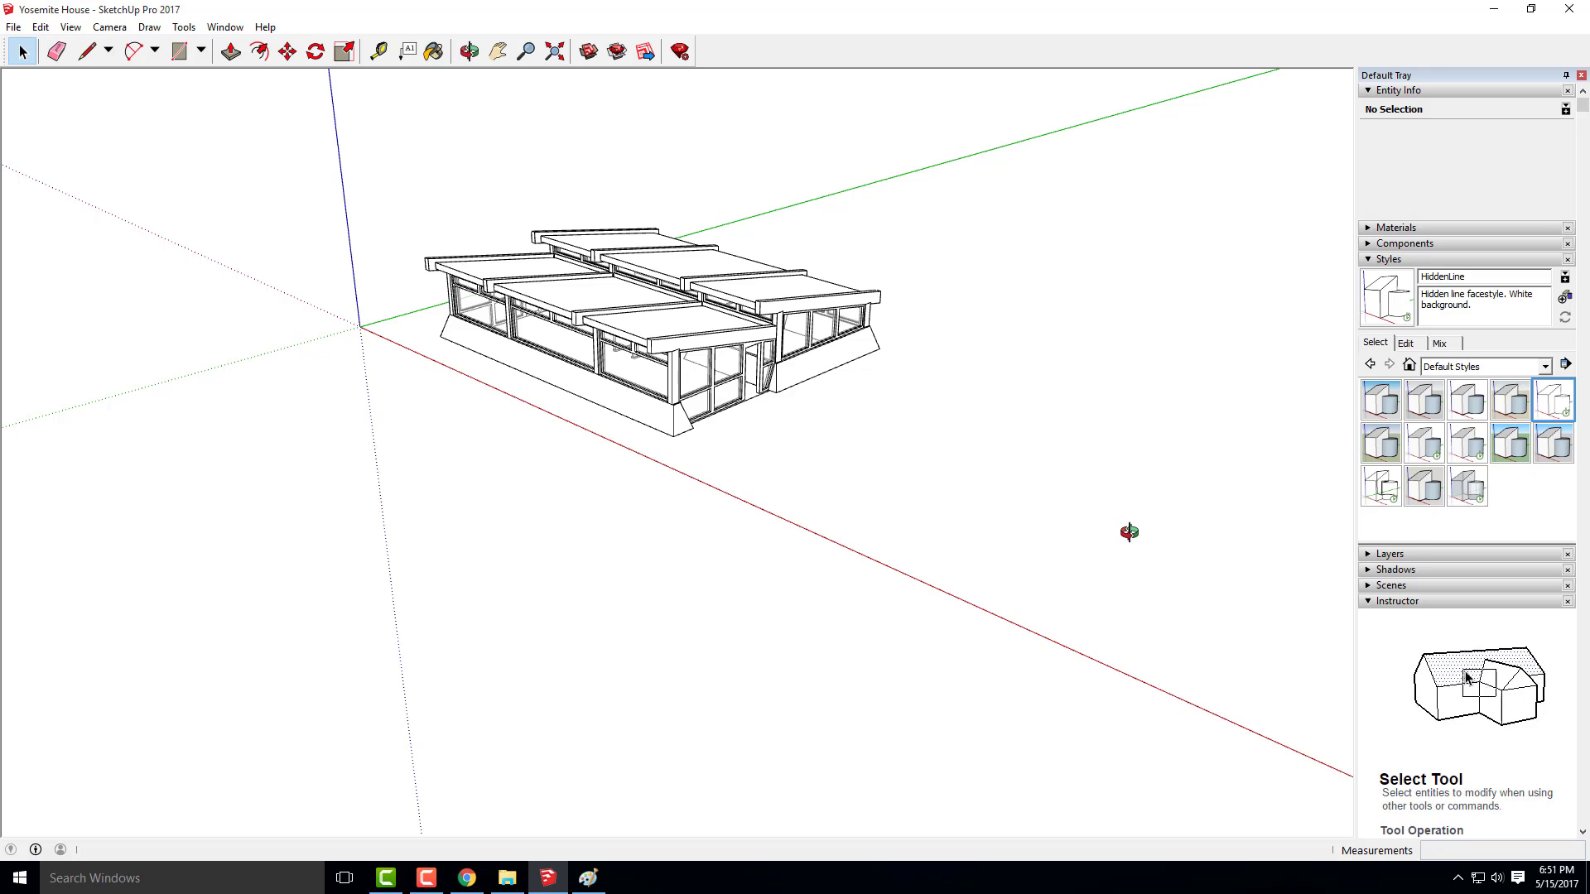
left_click_drag(786, 461, 697, 405)
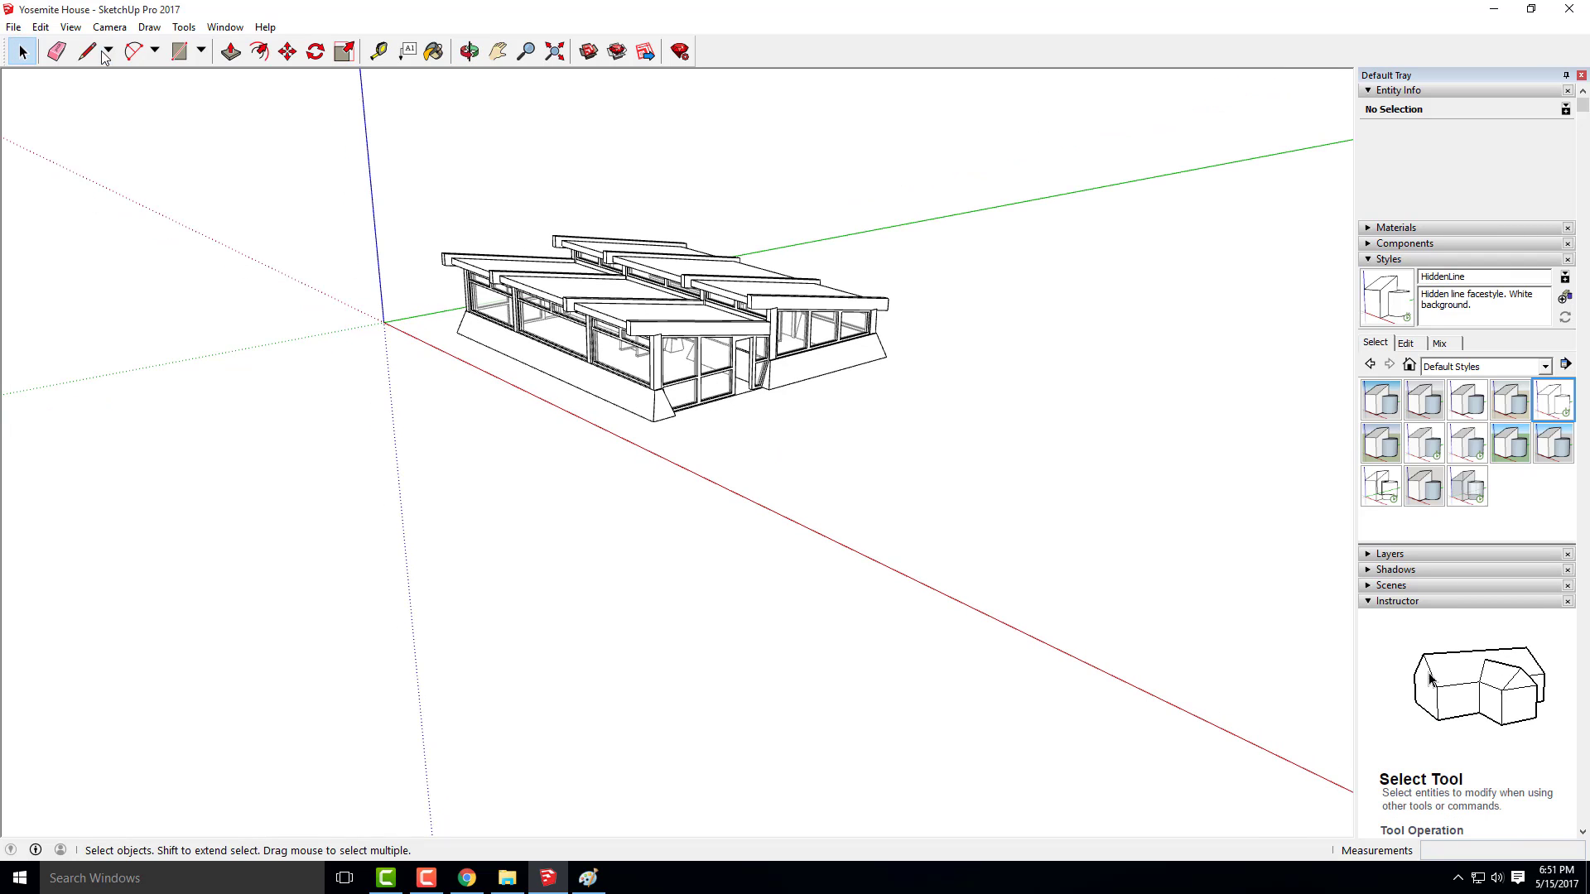
Display the Large Tool Set toolbar in SketchUp
left_click(109, 26)
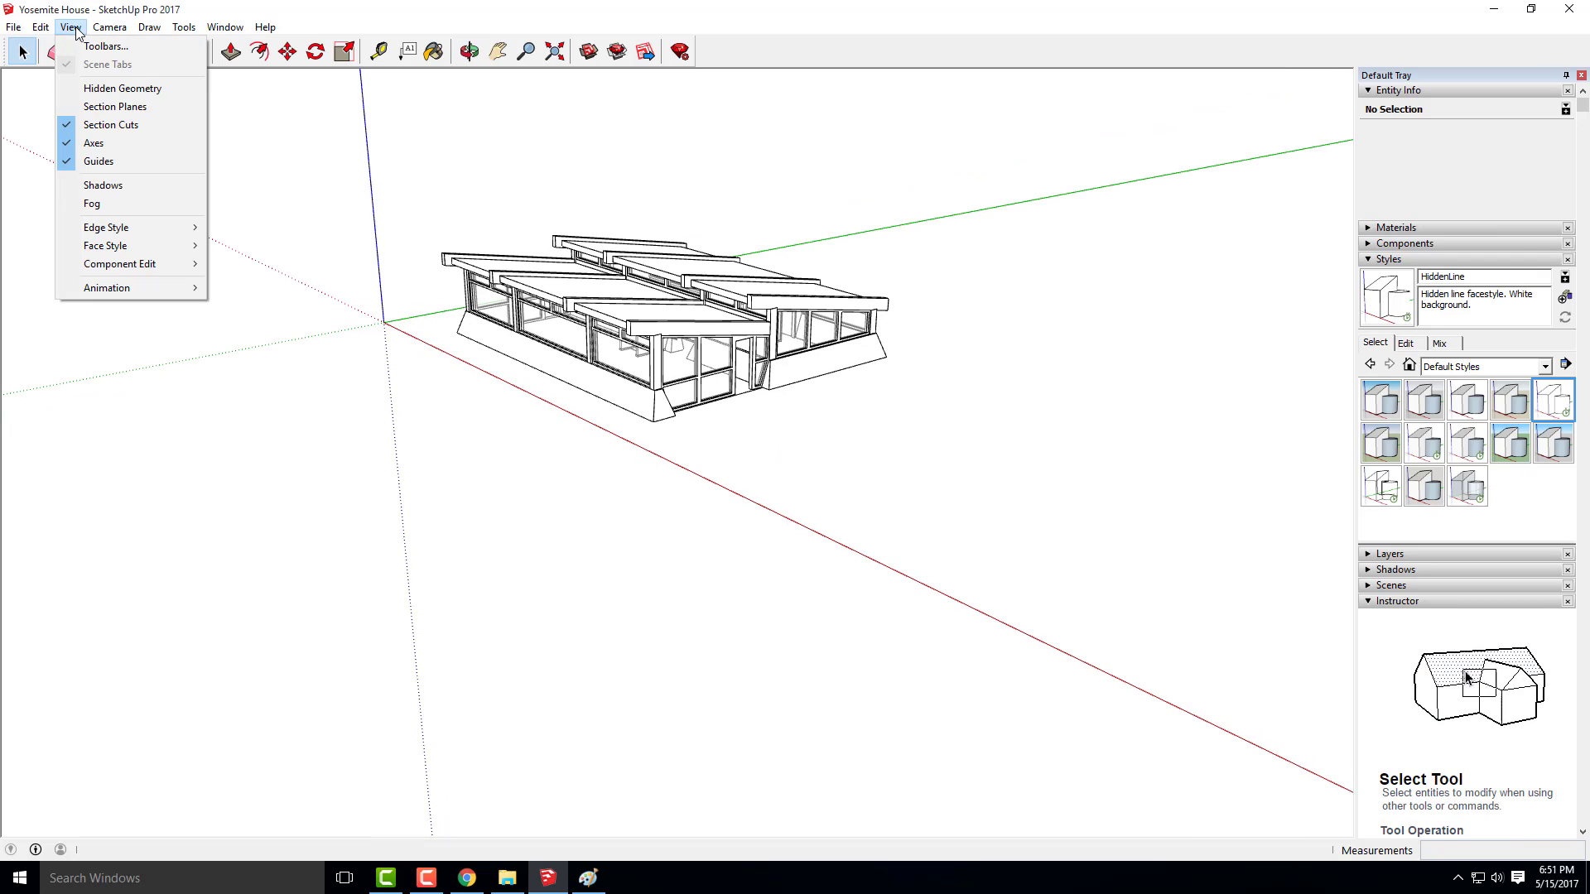
left_click(106, 46)
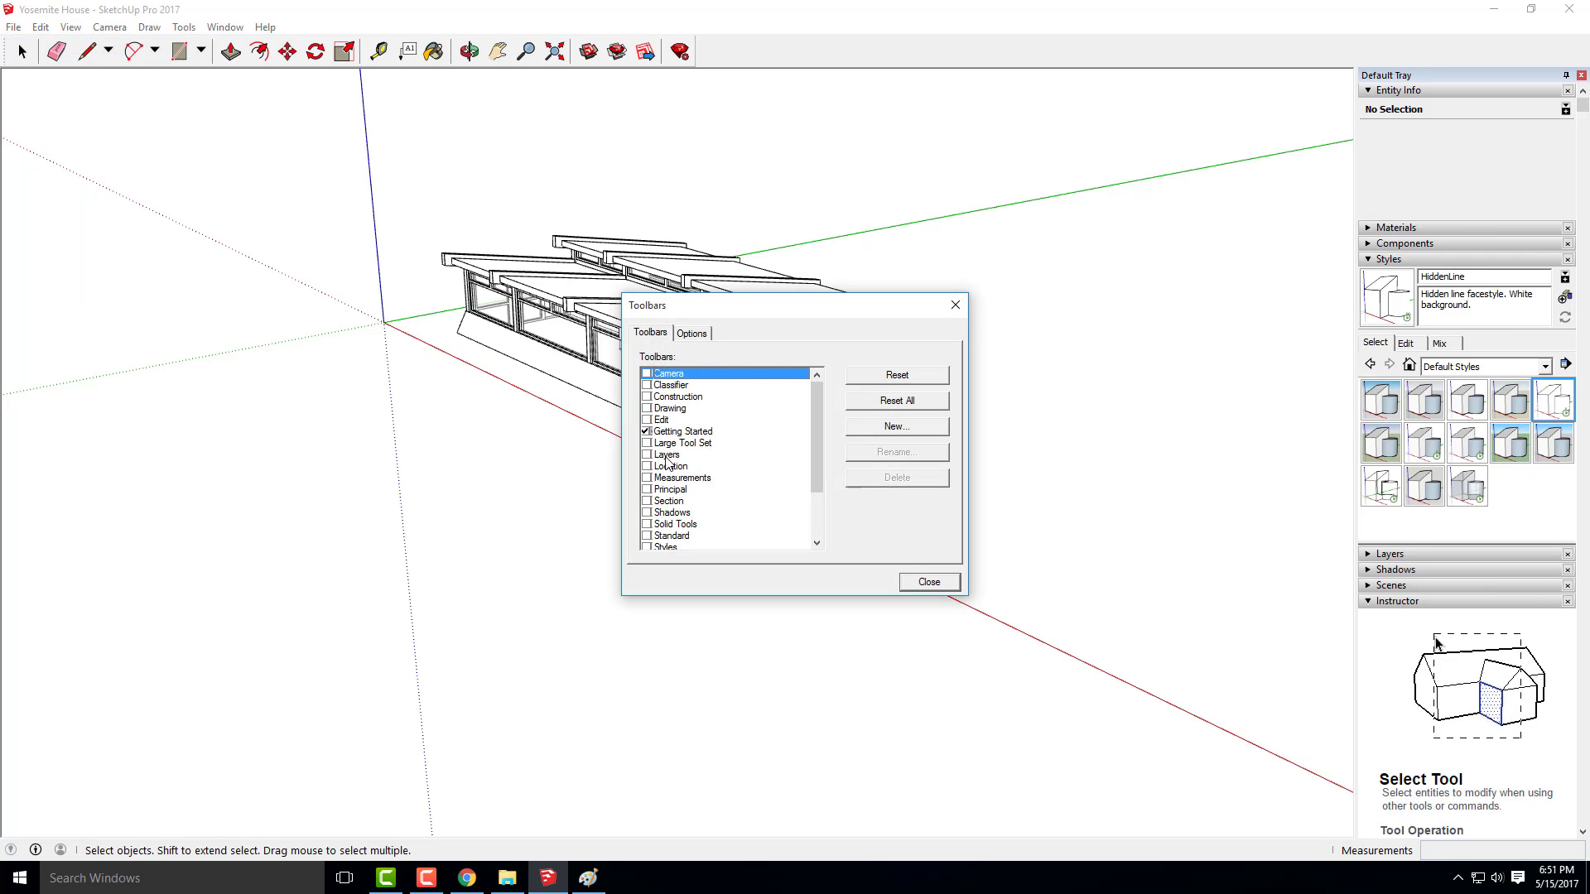
left_click(647, 443)
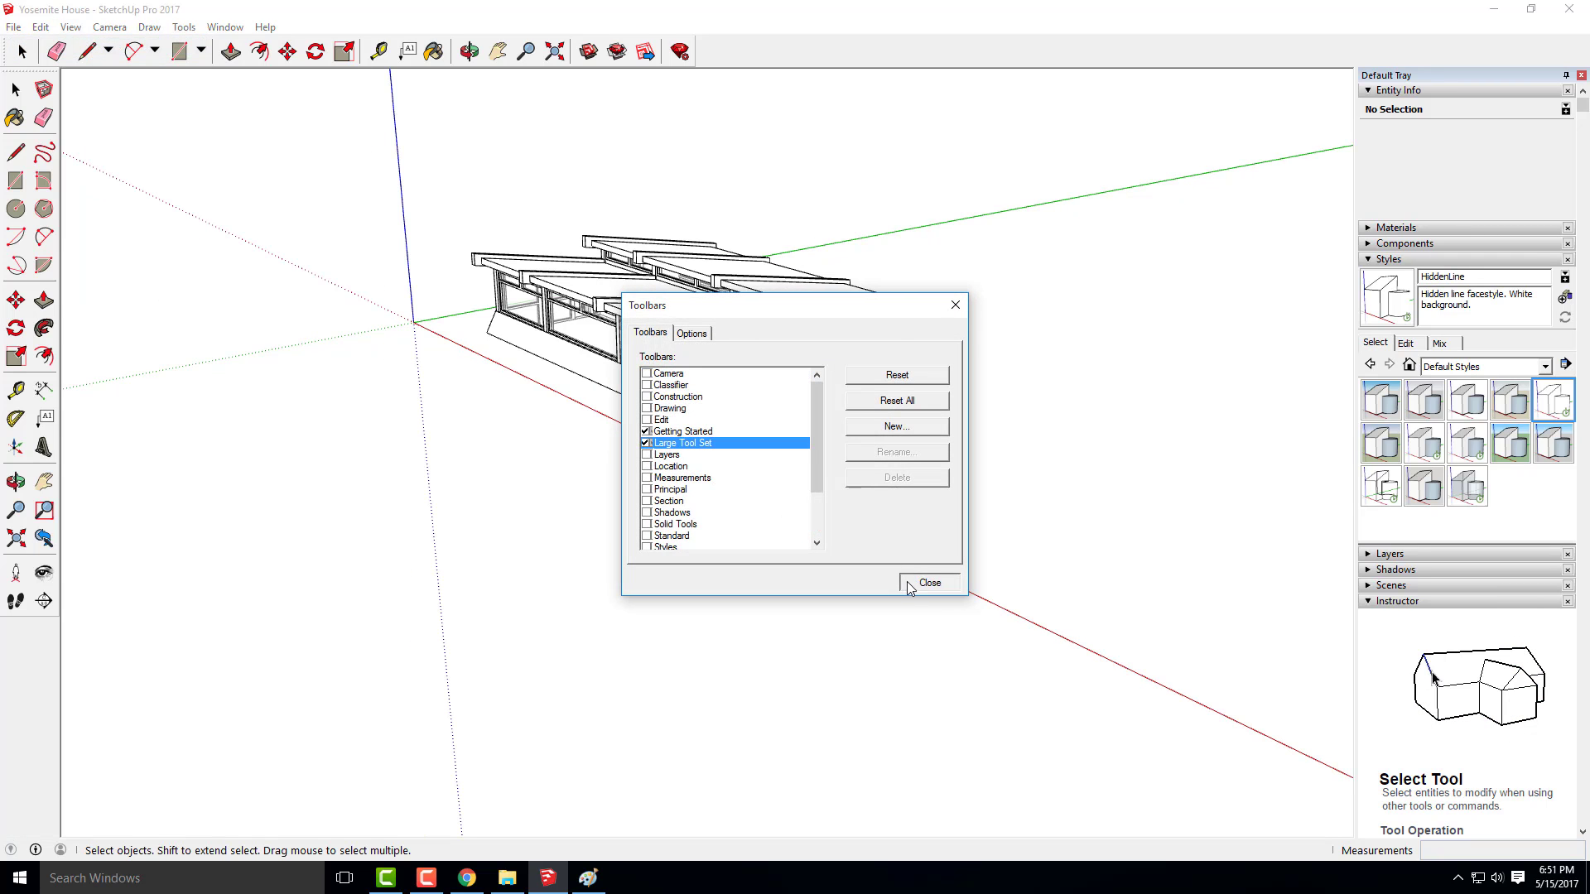
left_click(928, 583)
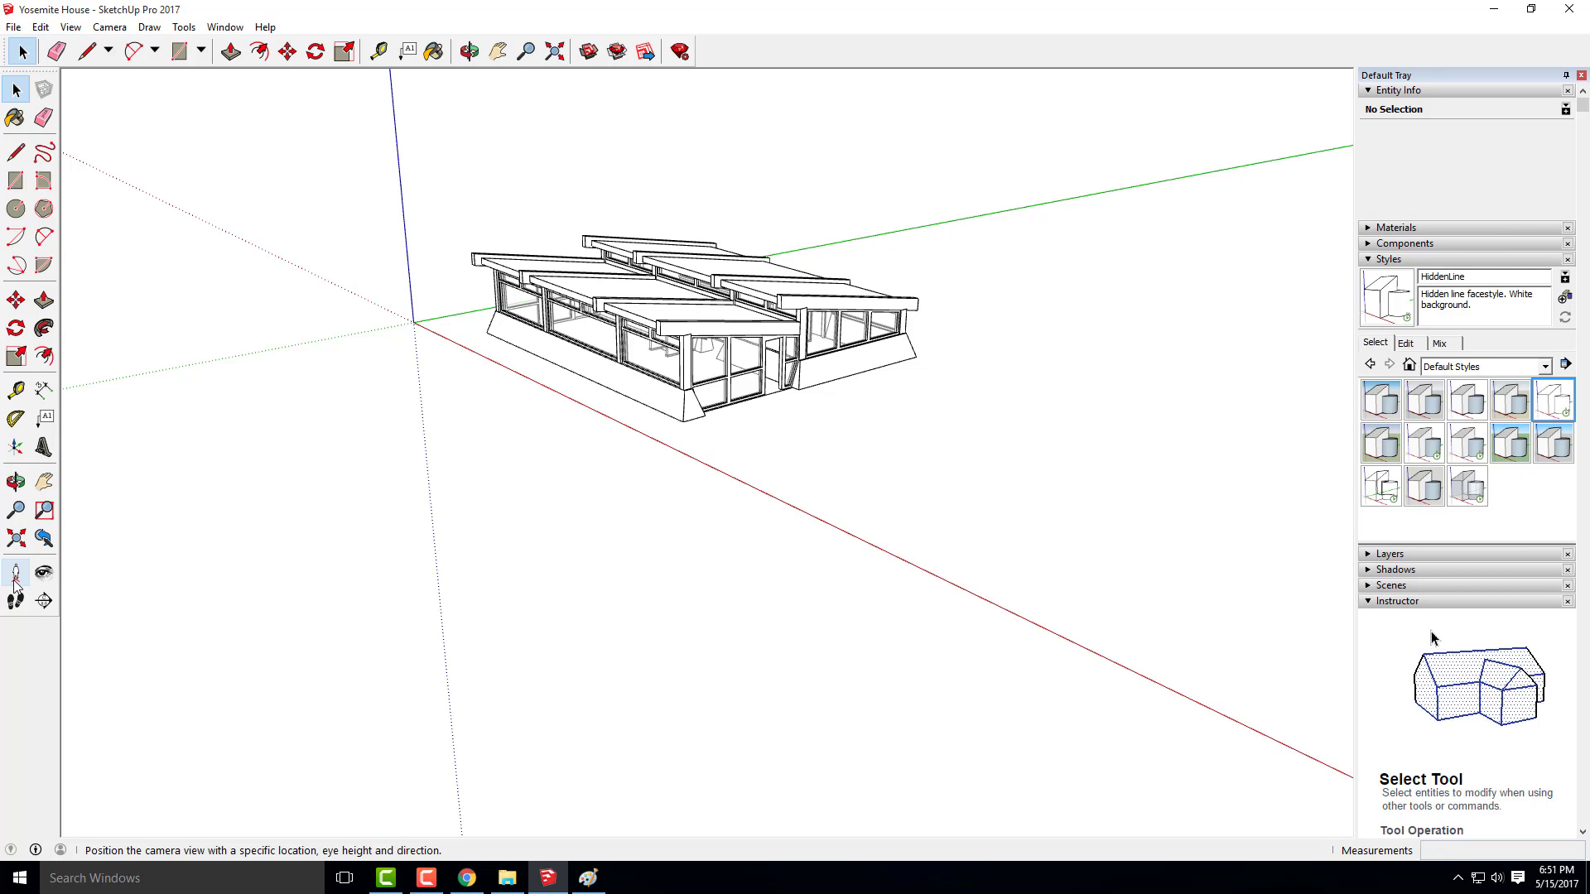
Try placing the camera on the ground in front of the house at a 5' 6" eye height and look around from there
left_click(13, 580)
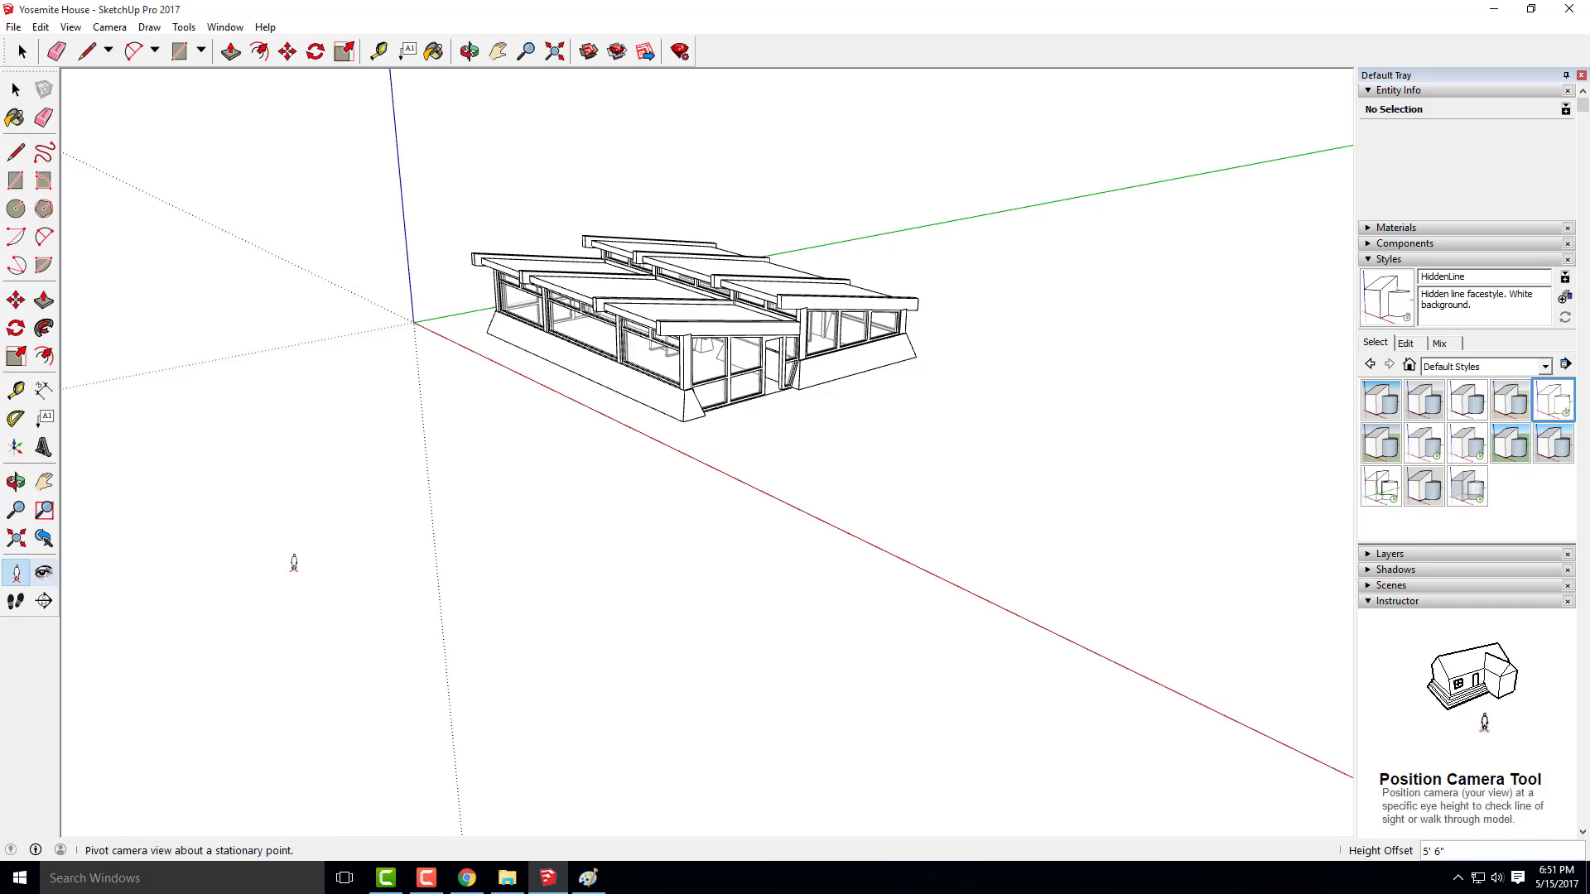
left_click(828, 534)
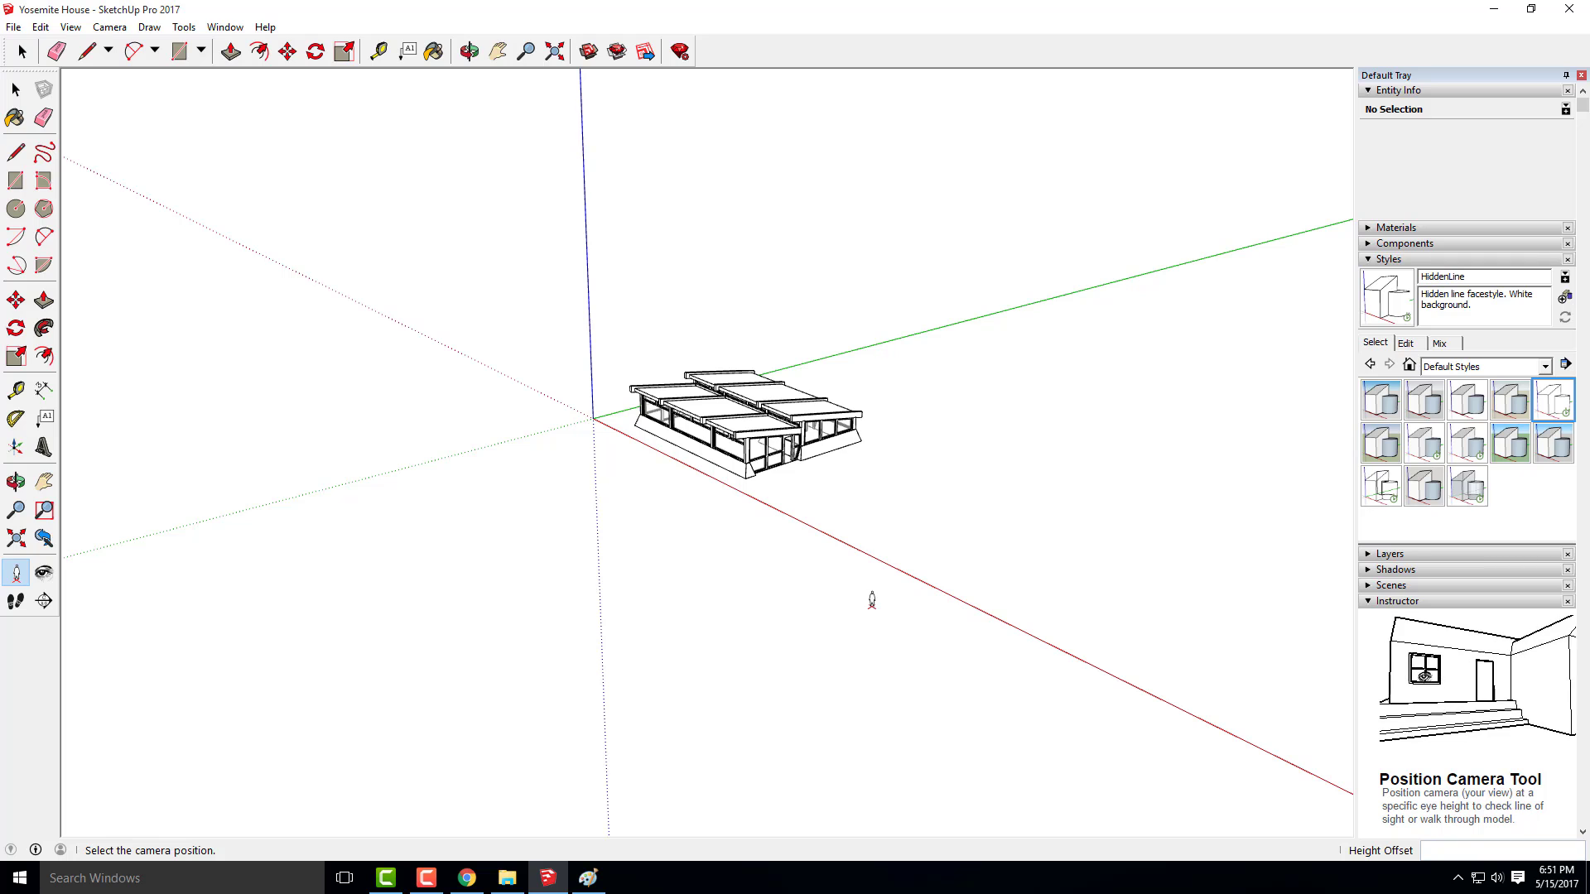
left_click(932, 662)
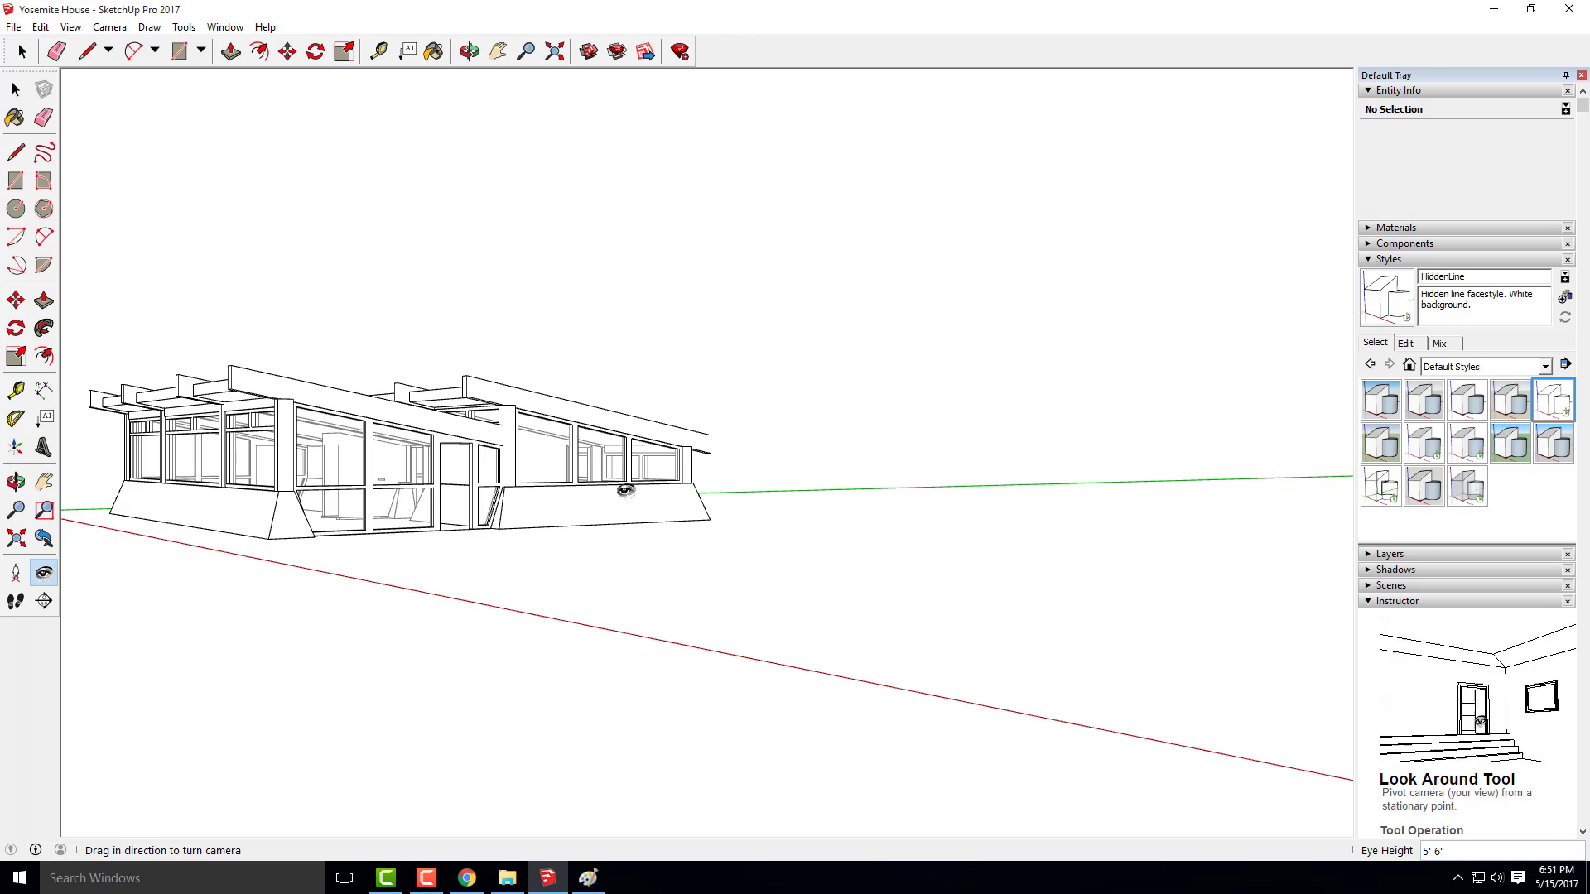
right_click(563, 480)
left_click(659, 372)
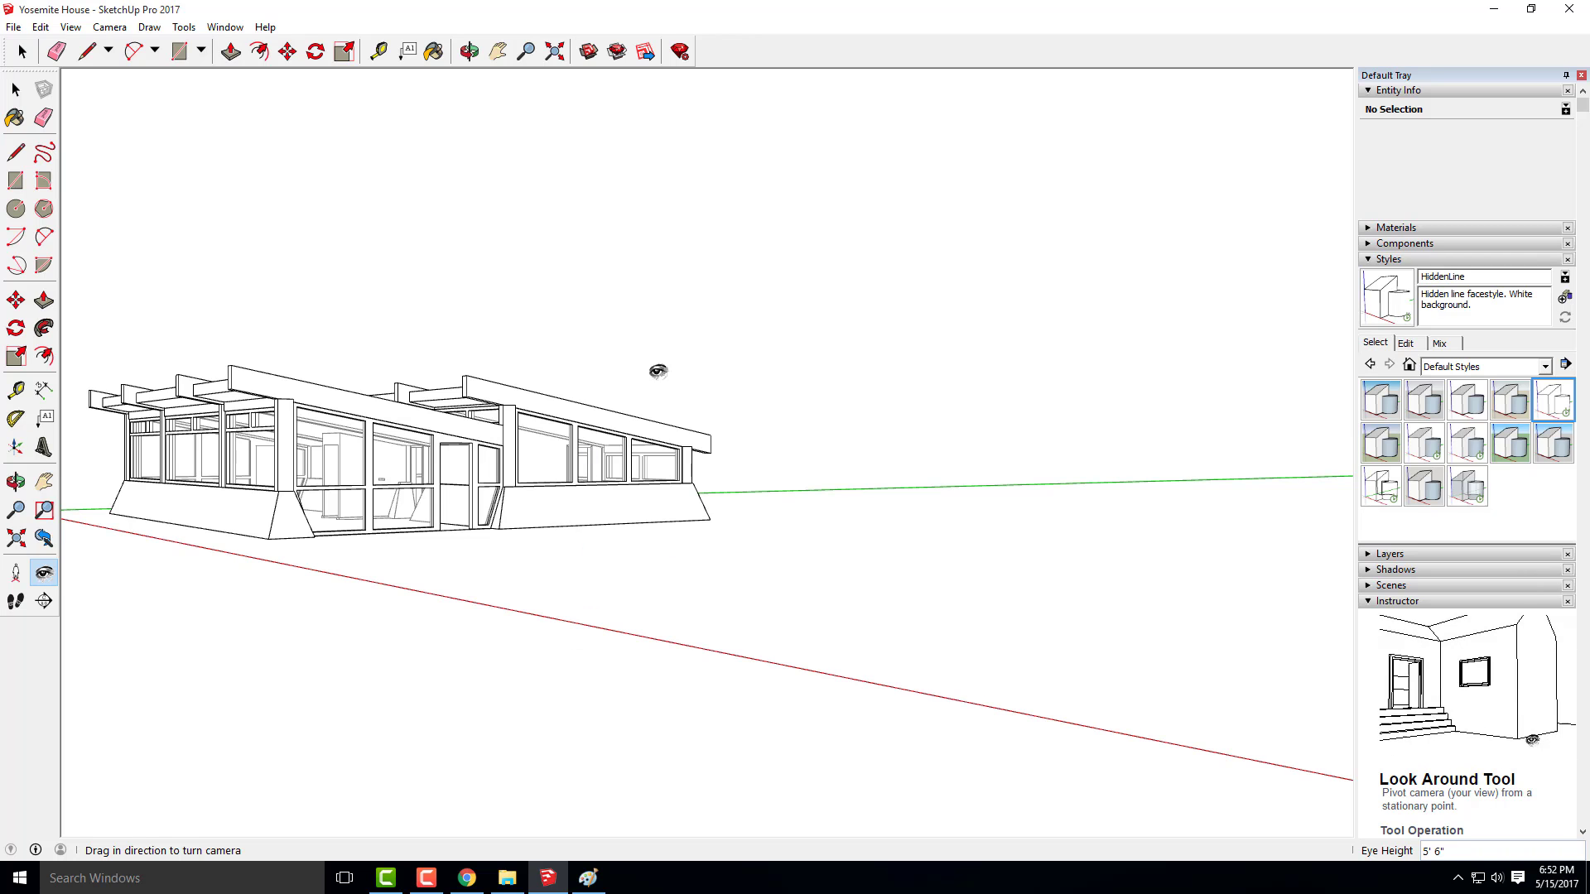
left_click_drag(580, 397, 578, 509)
scroll(957, 569, "down", 2)
scroll(578, 508, "down", 3)
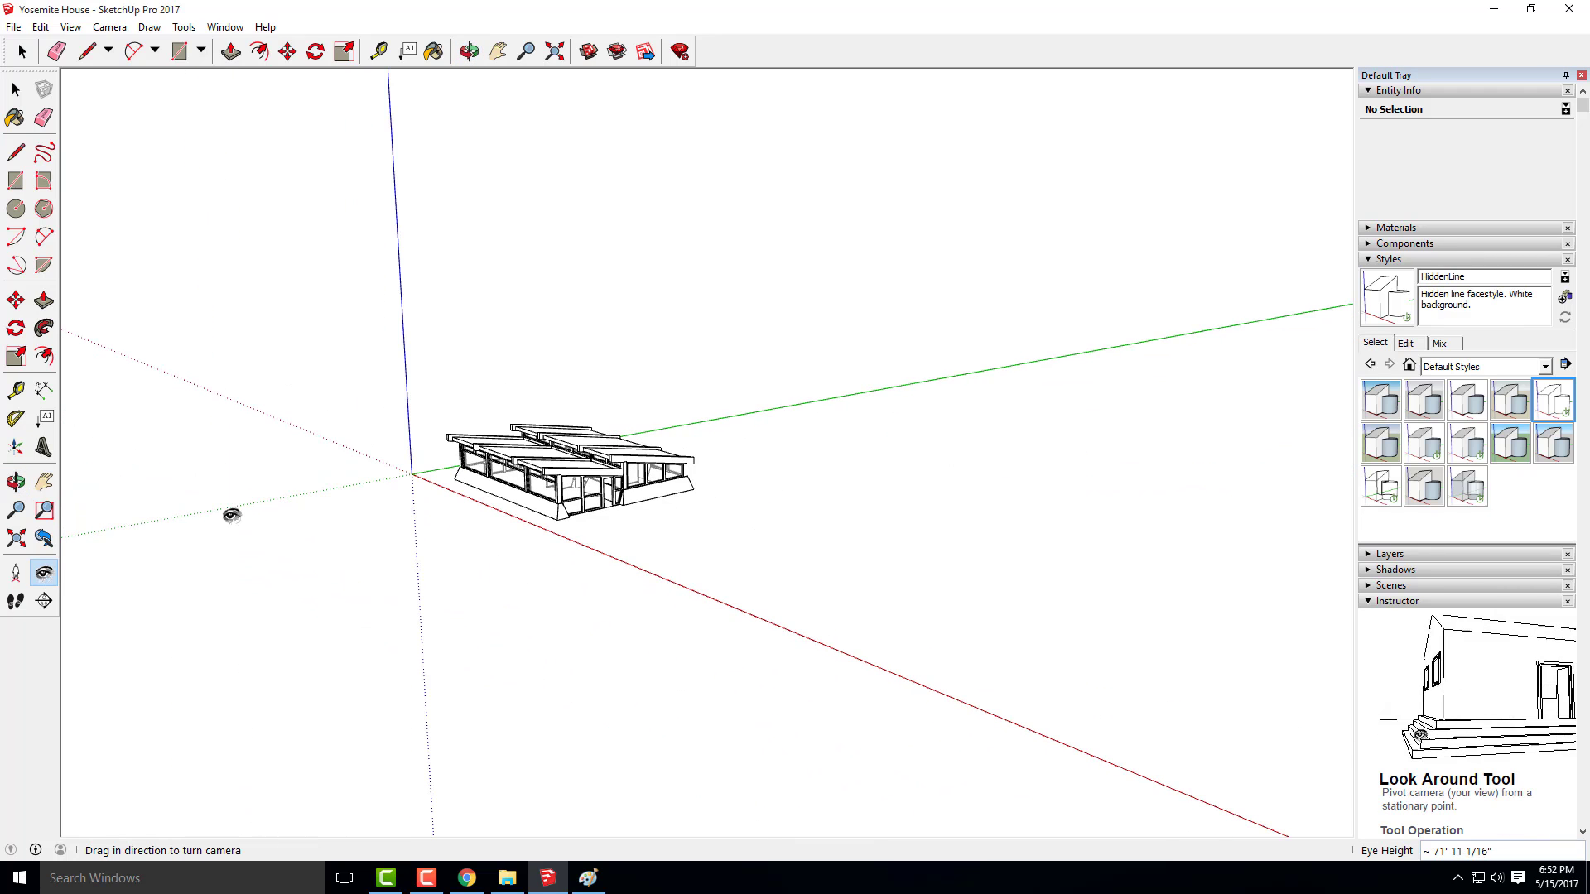
Reposition the camera in front of the house at a 5' 6" height offset, then back away and turn it slightly
left_click(16, 572)
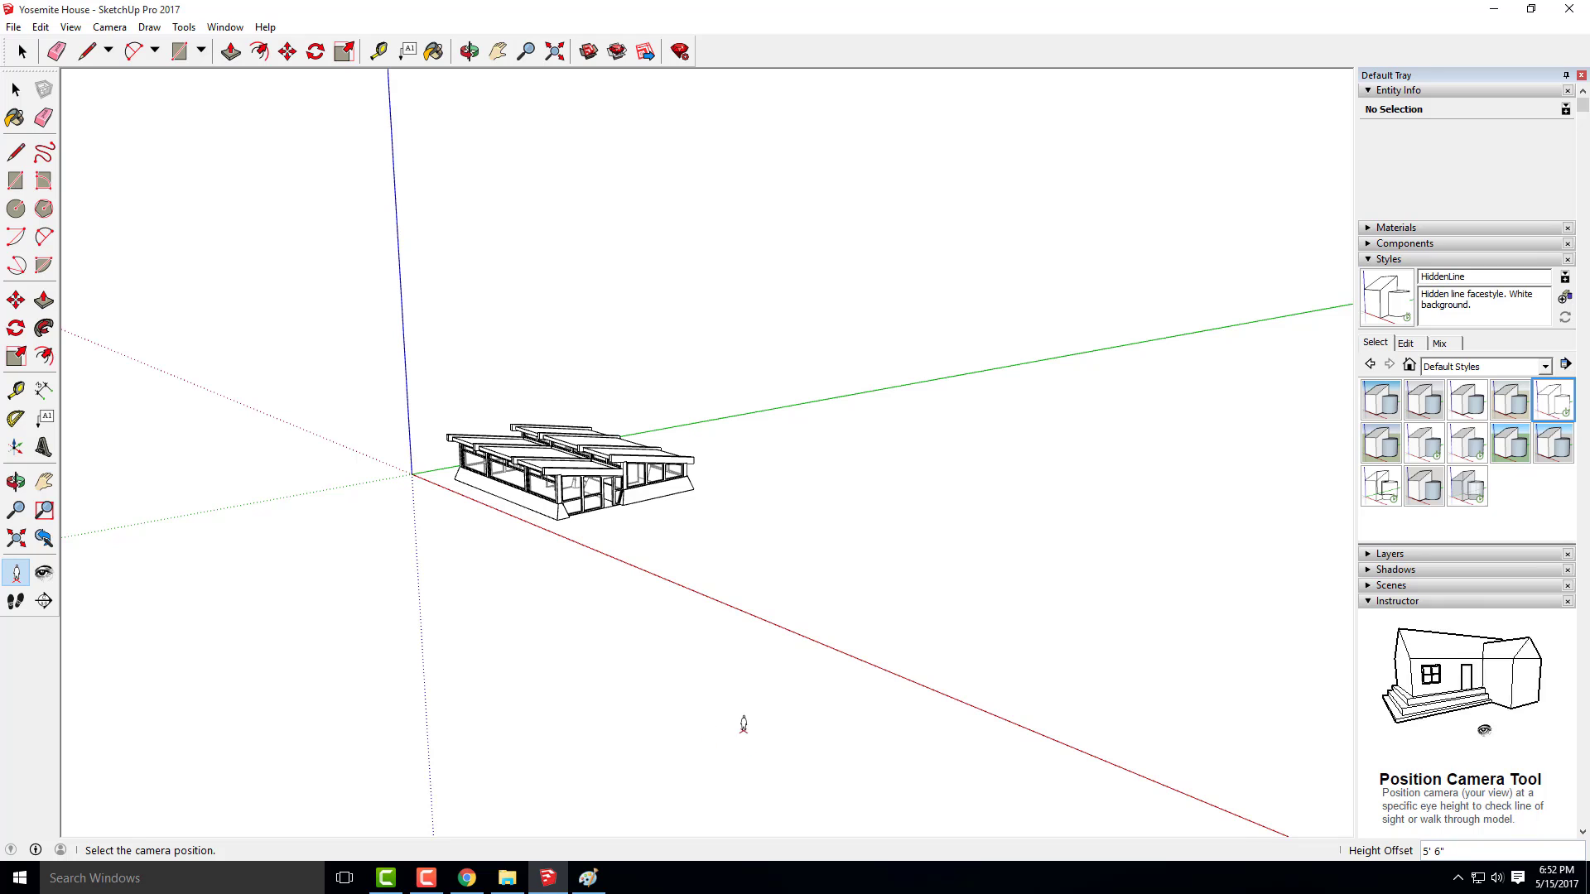
left_click(734, 734)
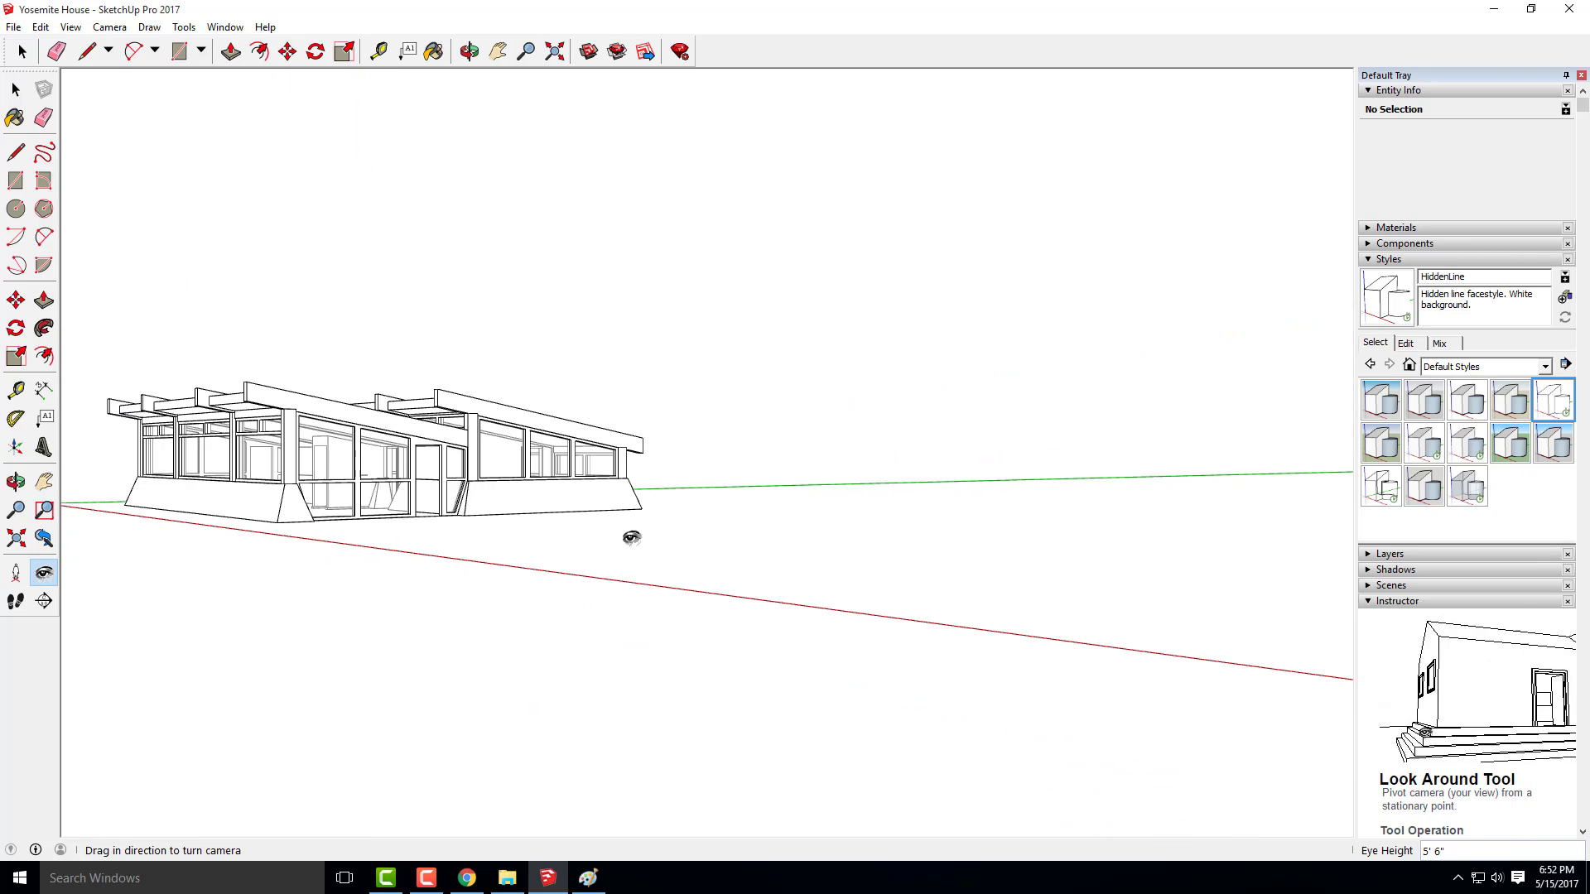
left_click_drag(465, 483, 402, 478)
scroll(635, 493, "down", 1)
scroll(636, 493, "down", 1)
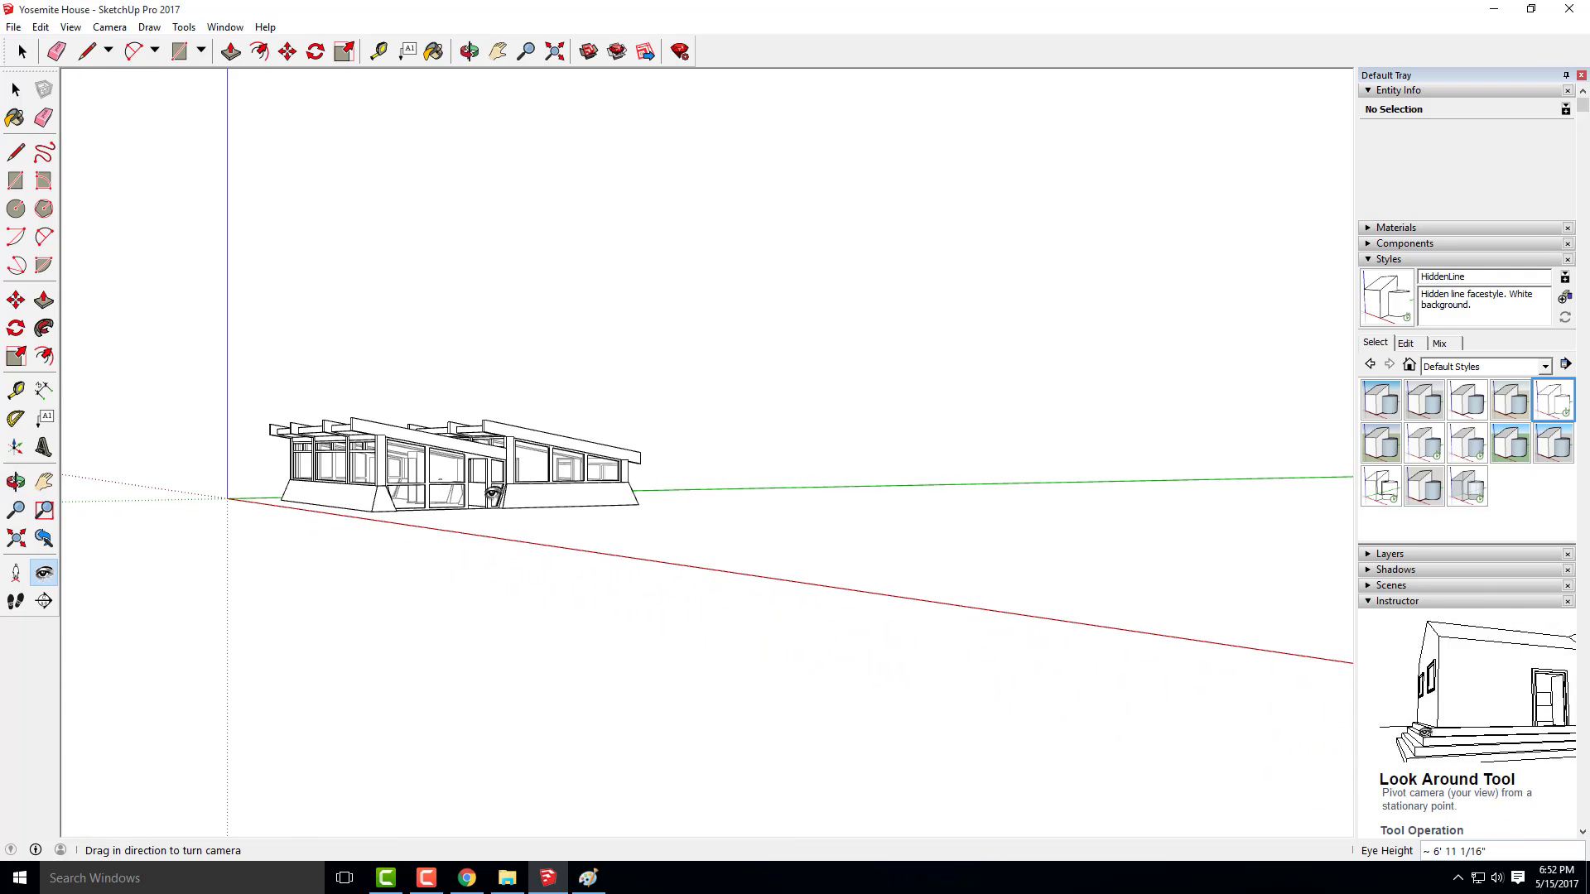
mouse_move(494, 493)
left_mouse_down()
mouse_move(511, 494)
mouse_move(493, 495)
left_mouse_up()
left_click_drag(382, 494, 422, 478)
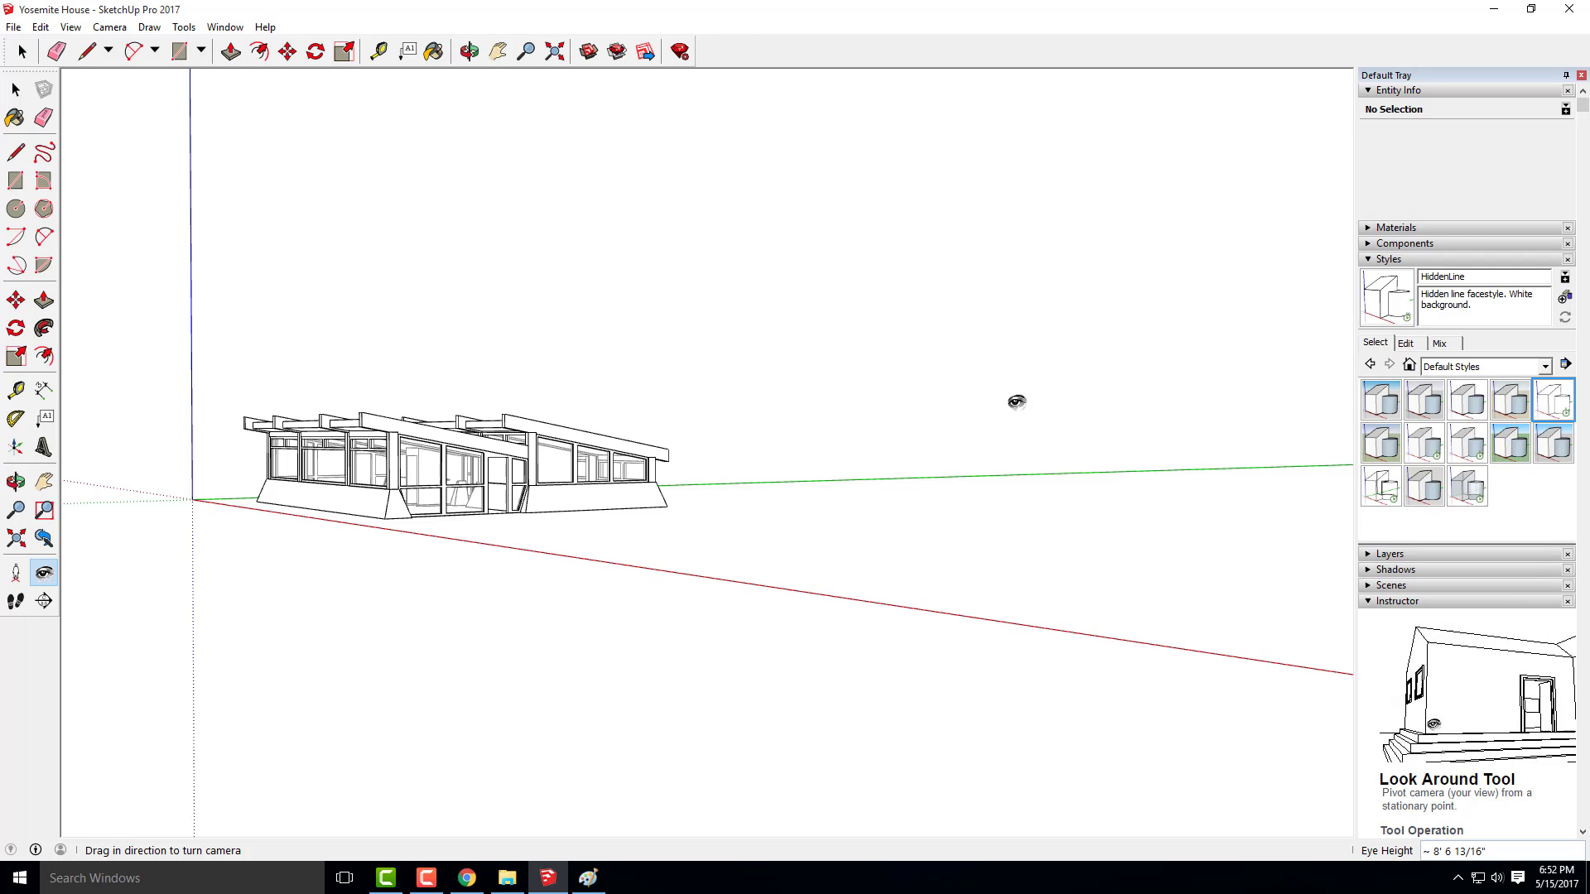
Center the house in a low near eye-level perspective with space around it and save the view as a new scene
scroll(1017, 402, "down", 3)
scroll(684, 420, "up", 3)
middle_click(684, 420)
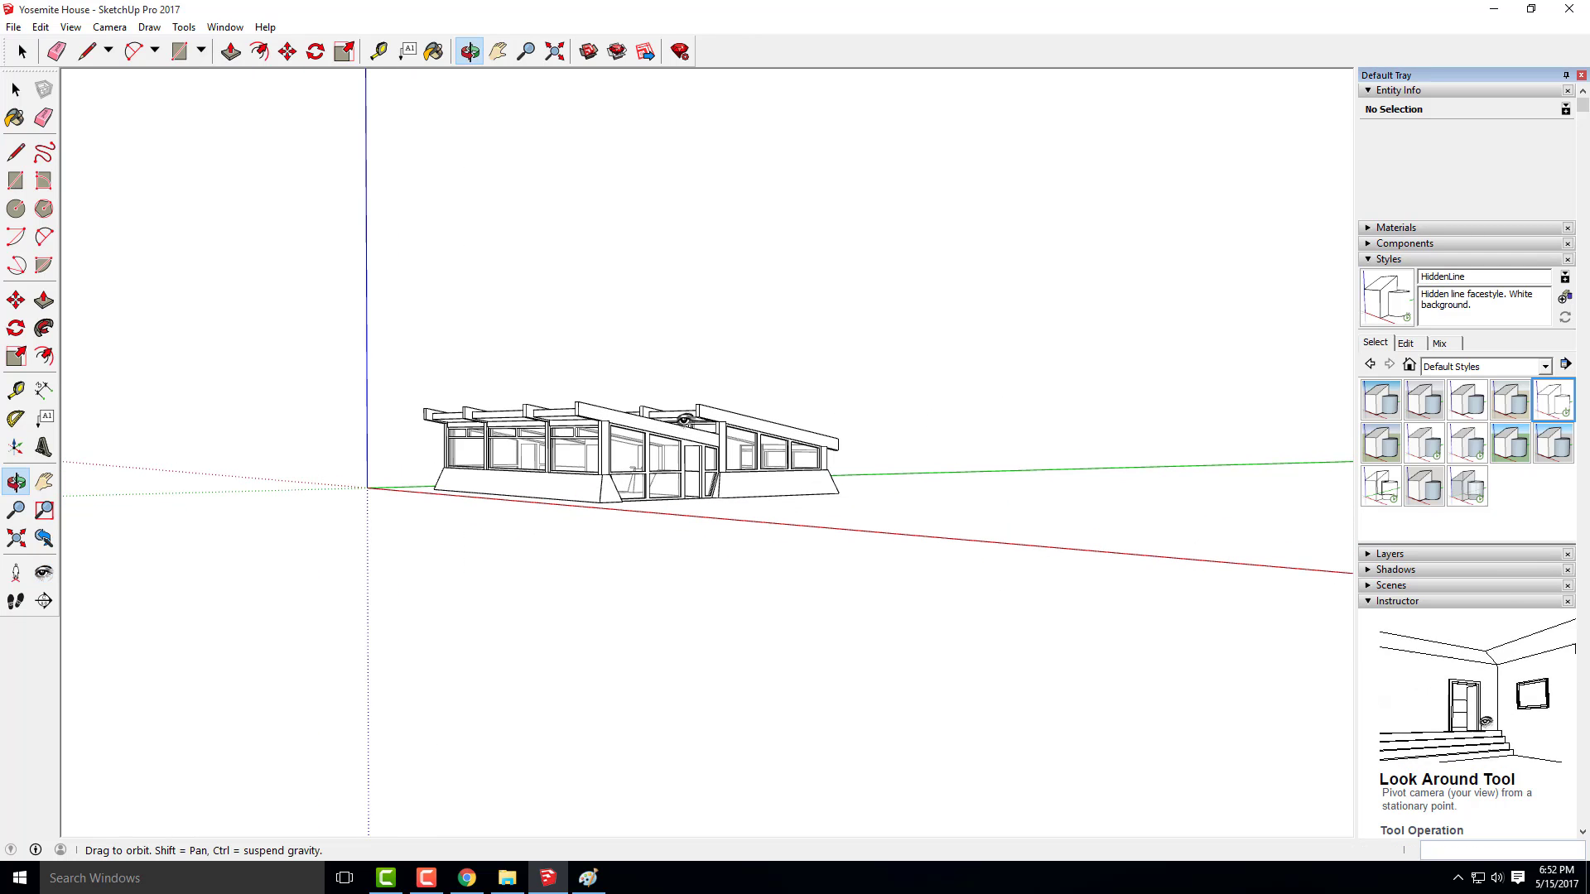
left_click_drag(683, 420, 673, 422)
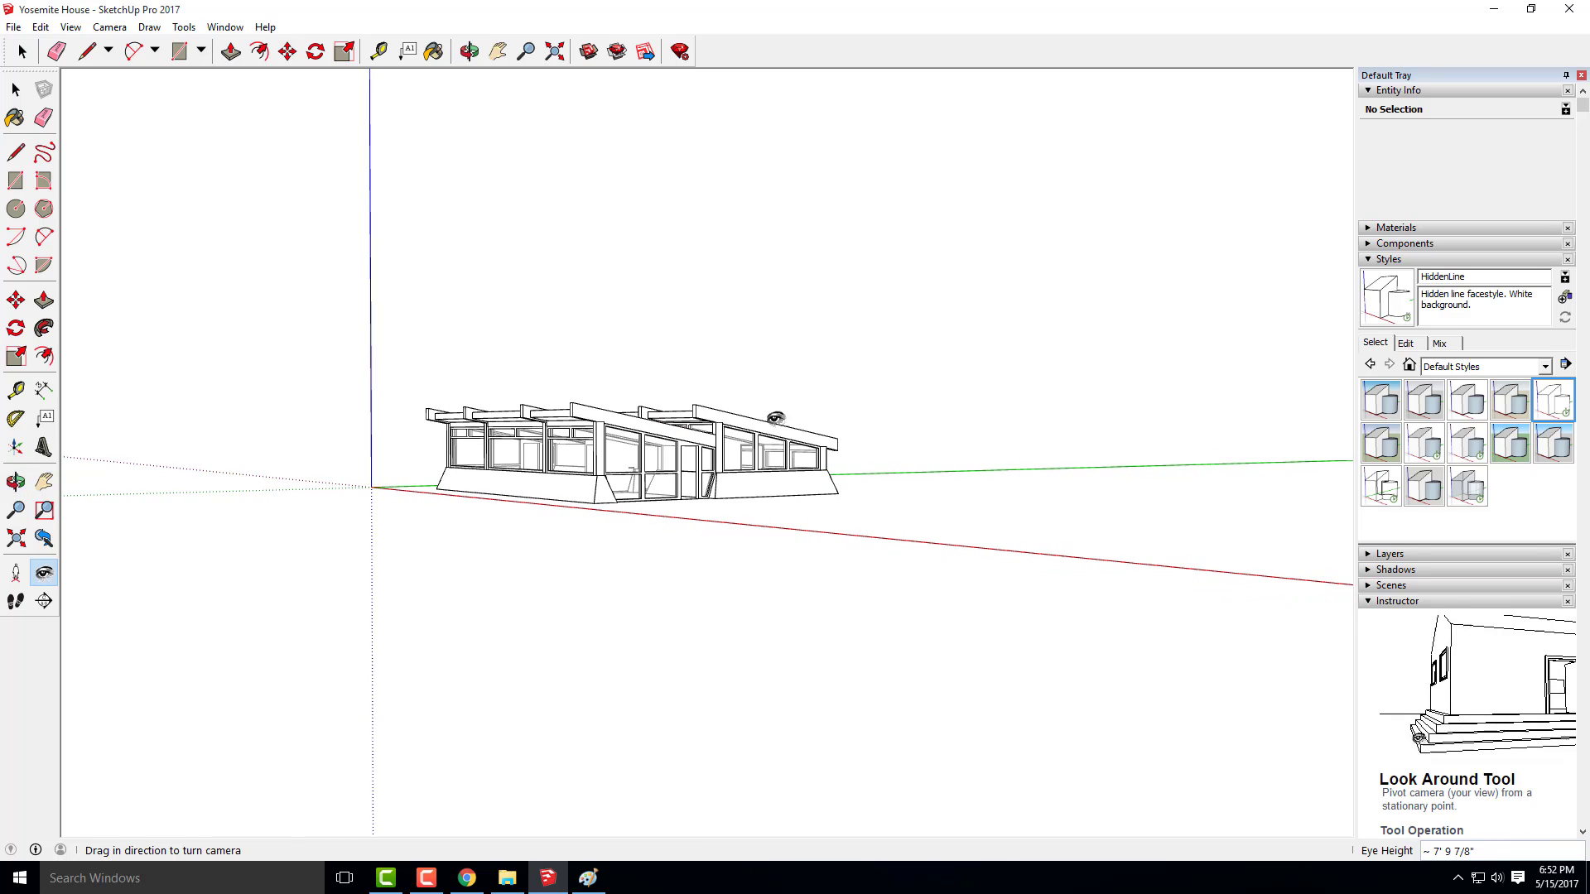
left_click(1384, 587)
left_click(1391, 604)
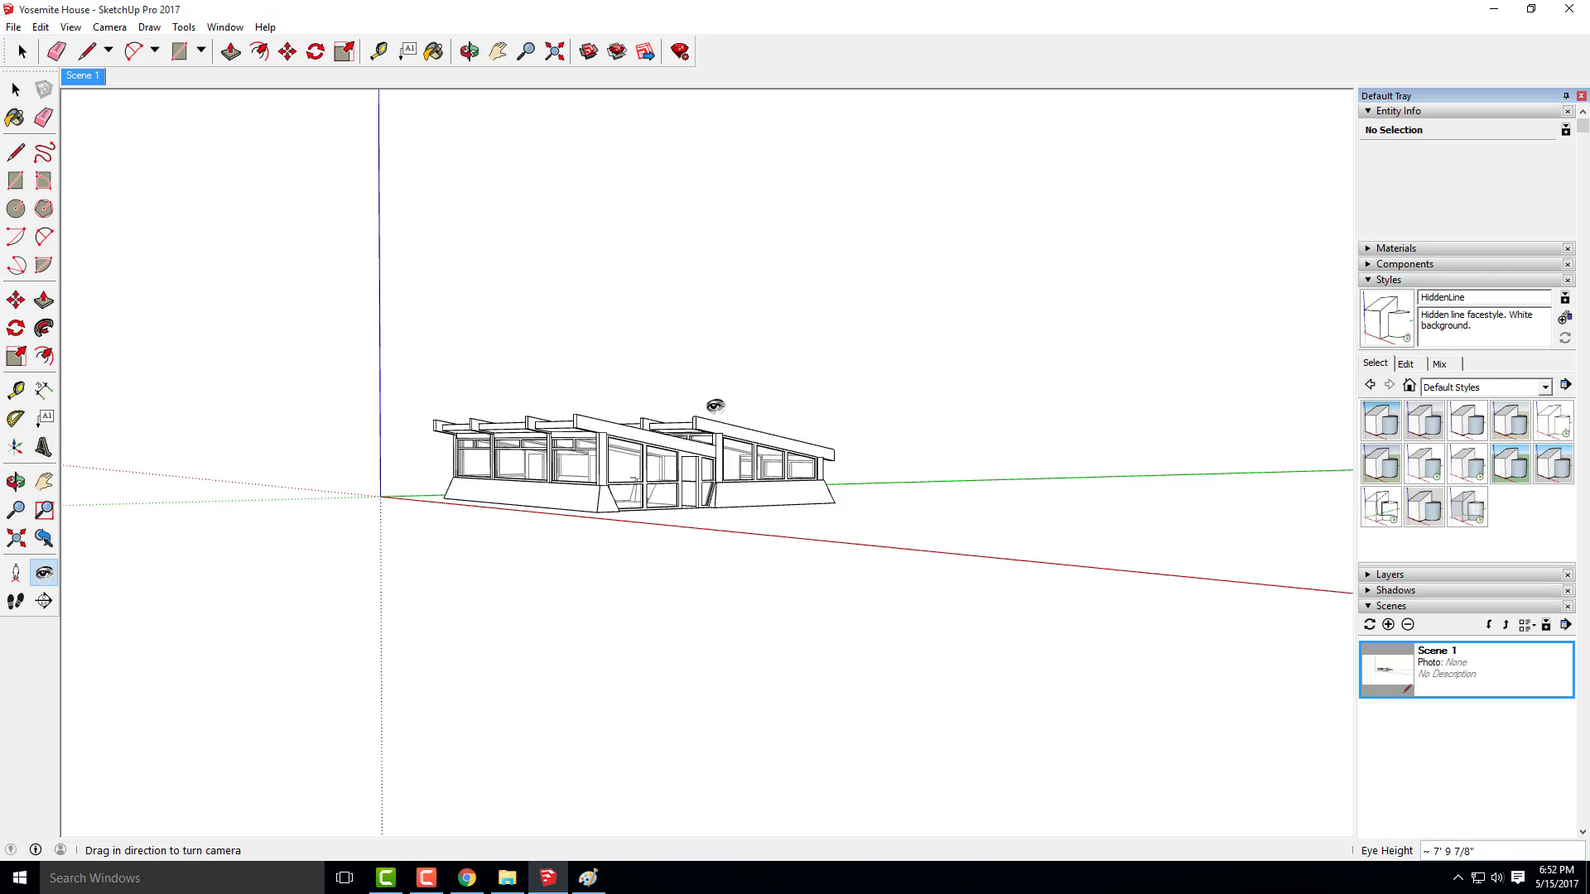
Start a JPEG 2D graphic export with the view size option turned off and the image width set to 6000 pixels
left_click(13, 57)
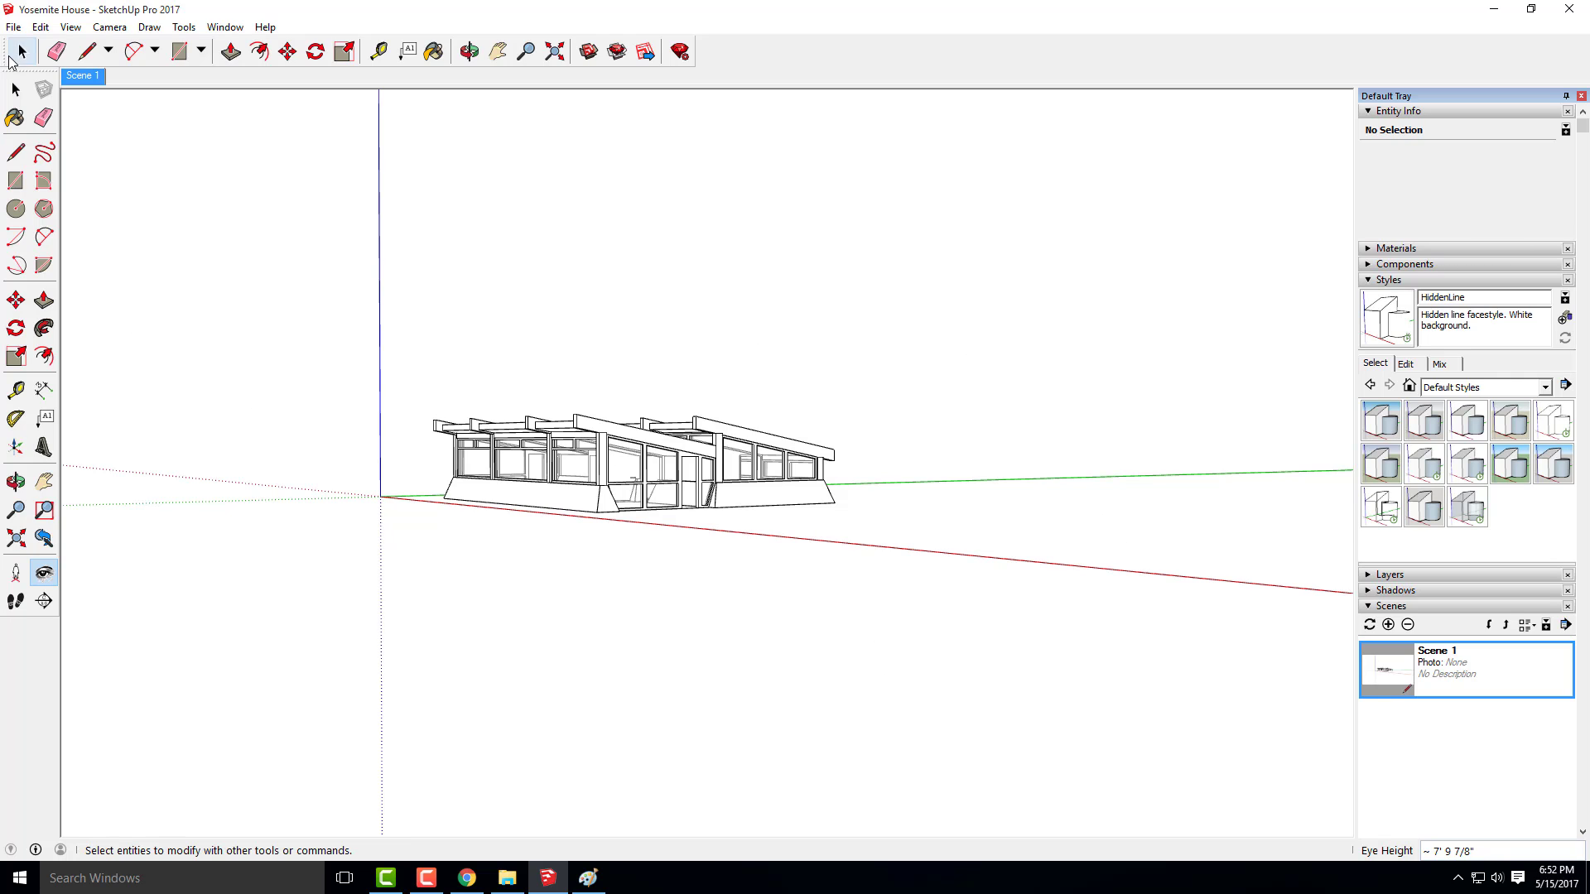
left_click(14, 28)
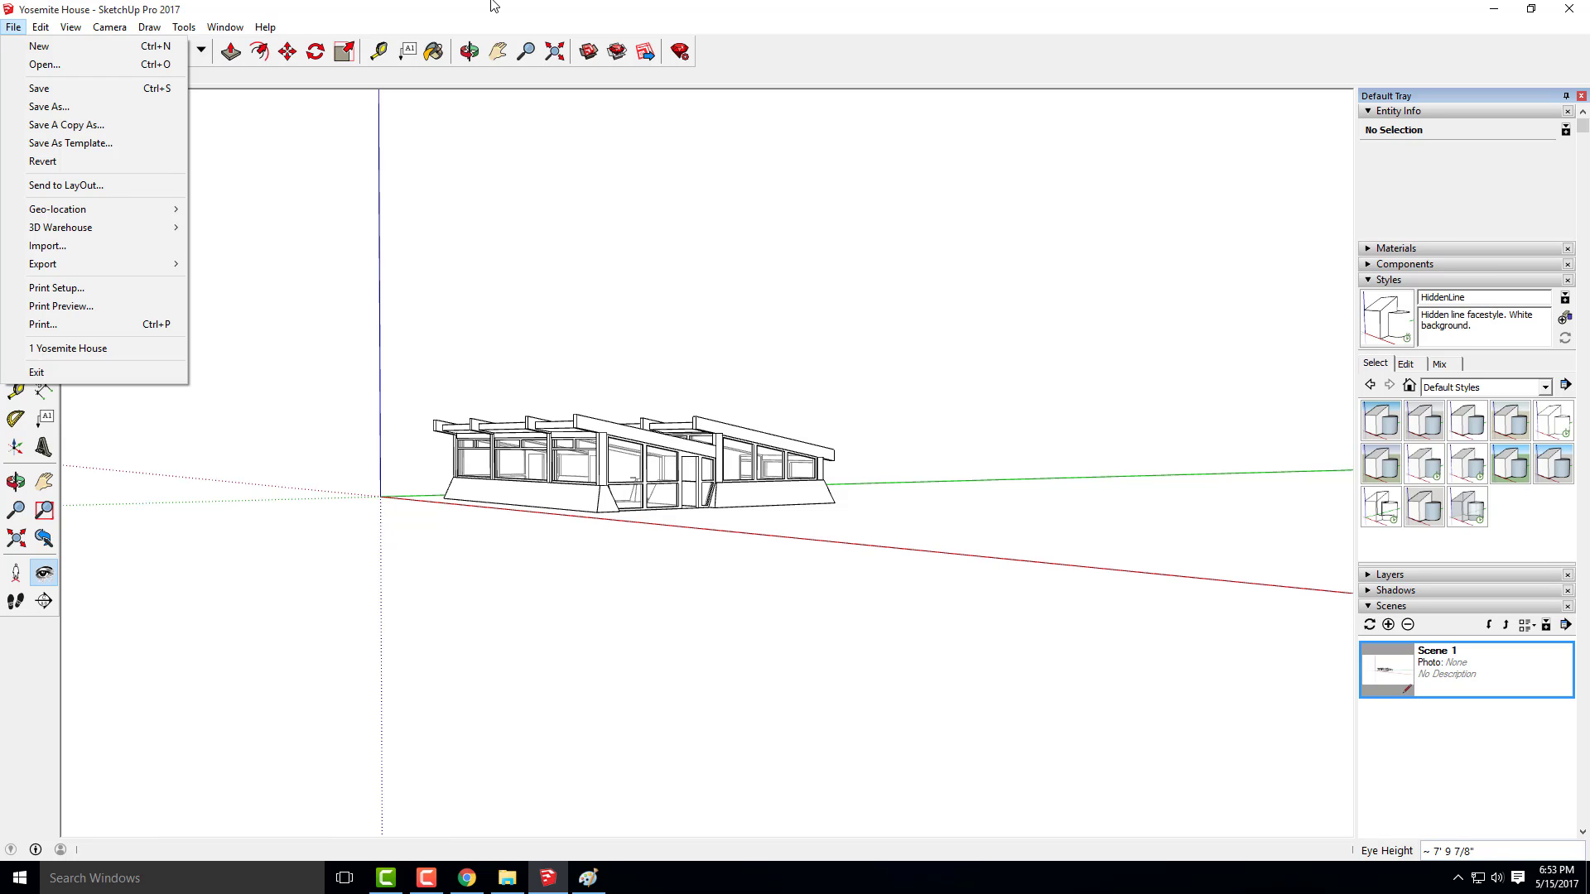
mouse_move(96, 265)
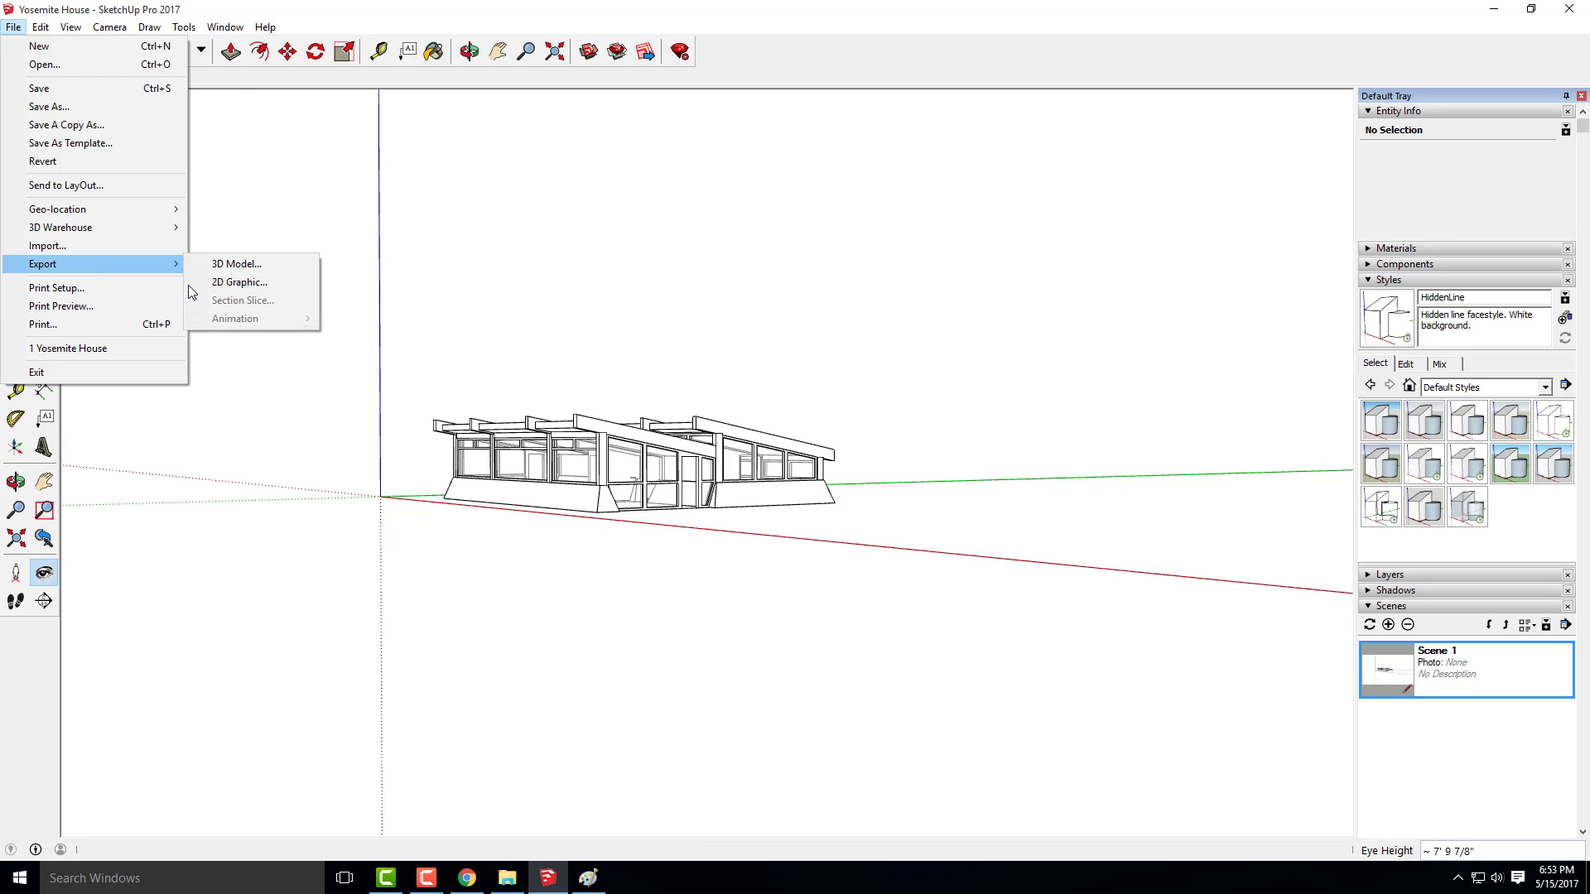
left_click(244, 282)
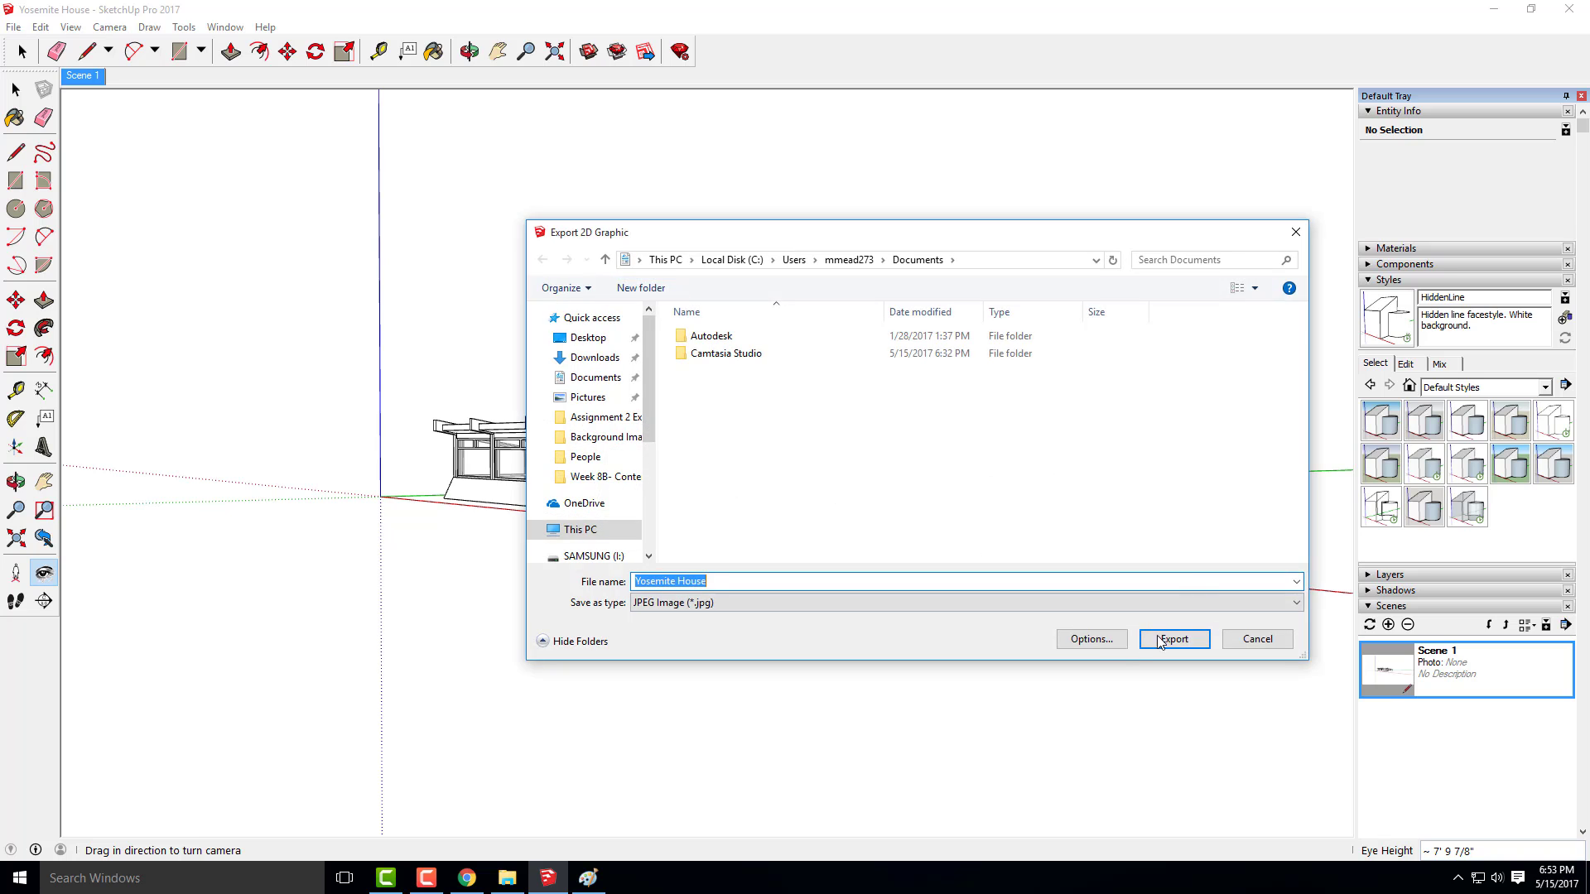
left_click(1108, 645)
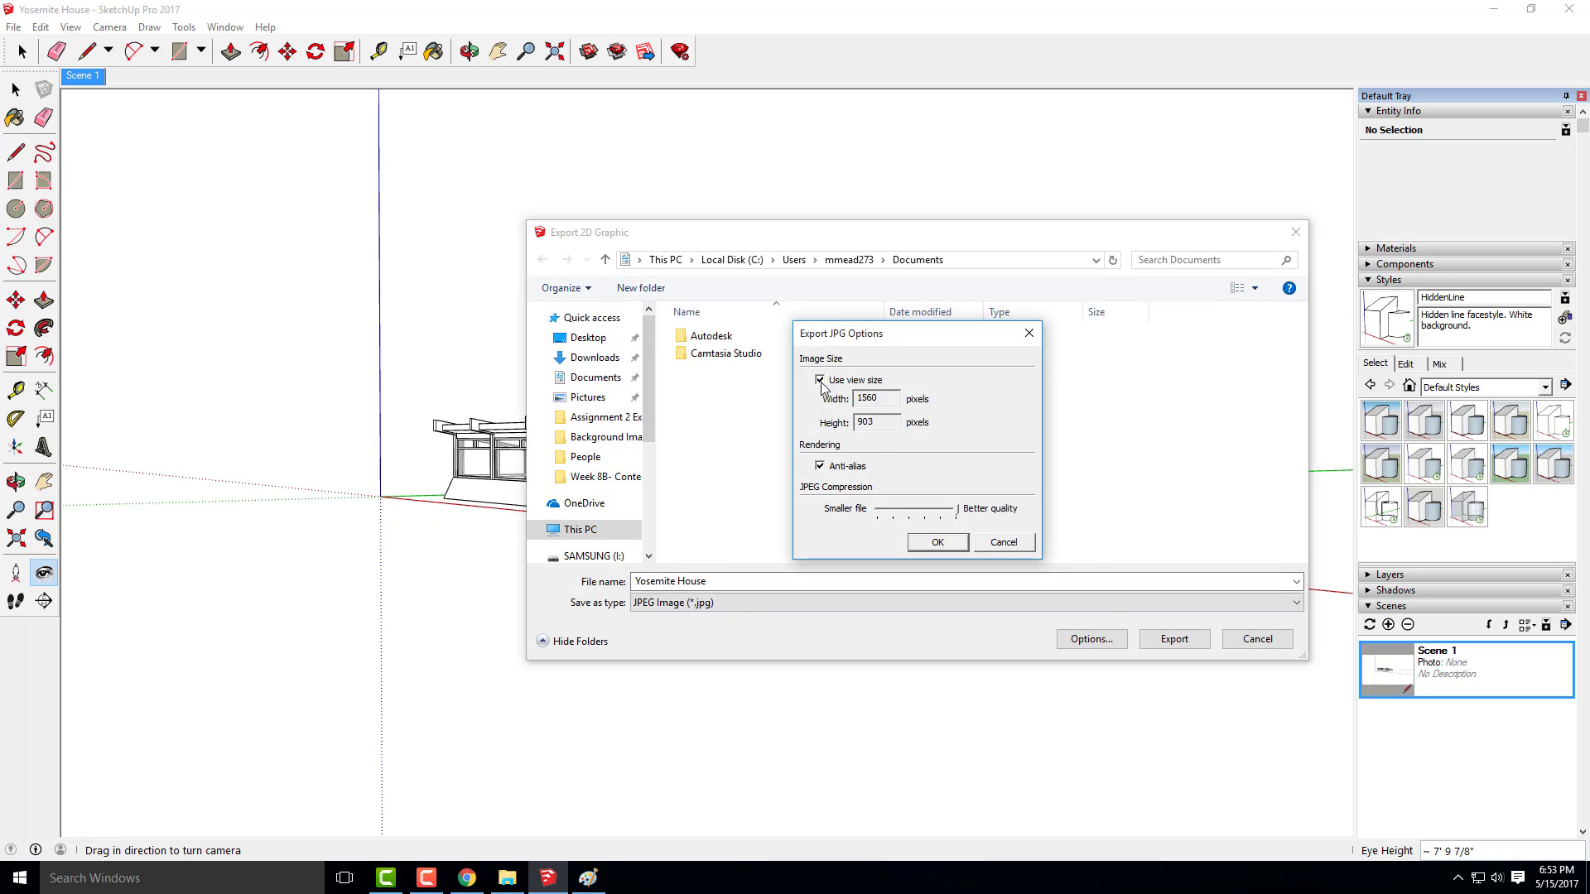
left_click(821, 381)
type("6000")
left_click(938, 544)
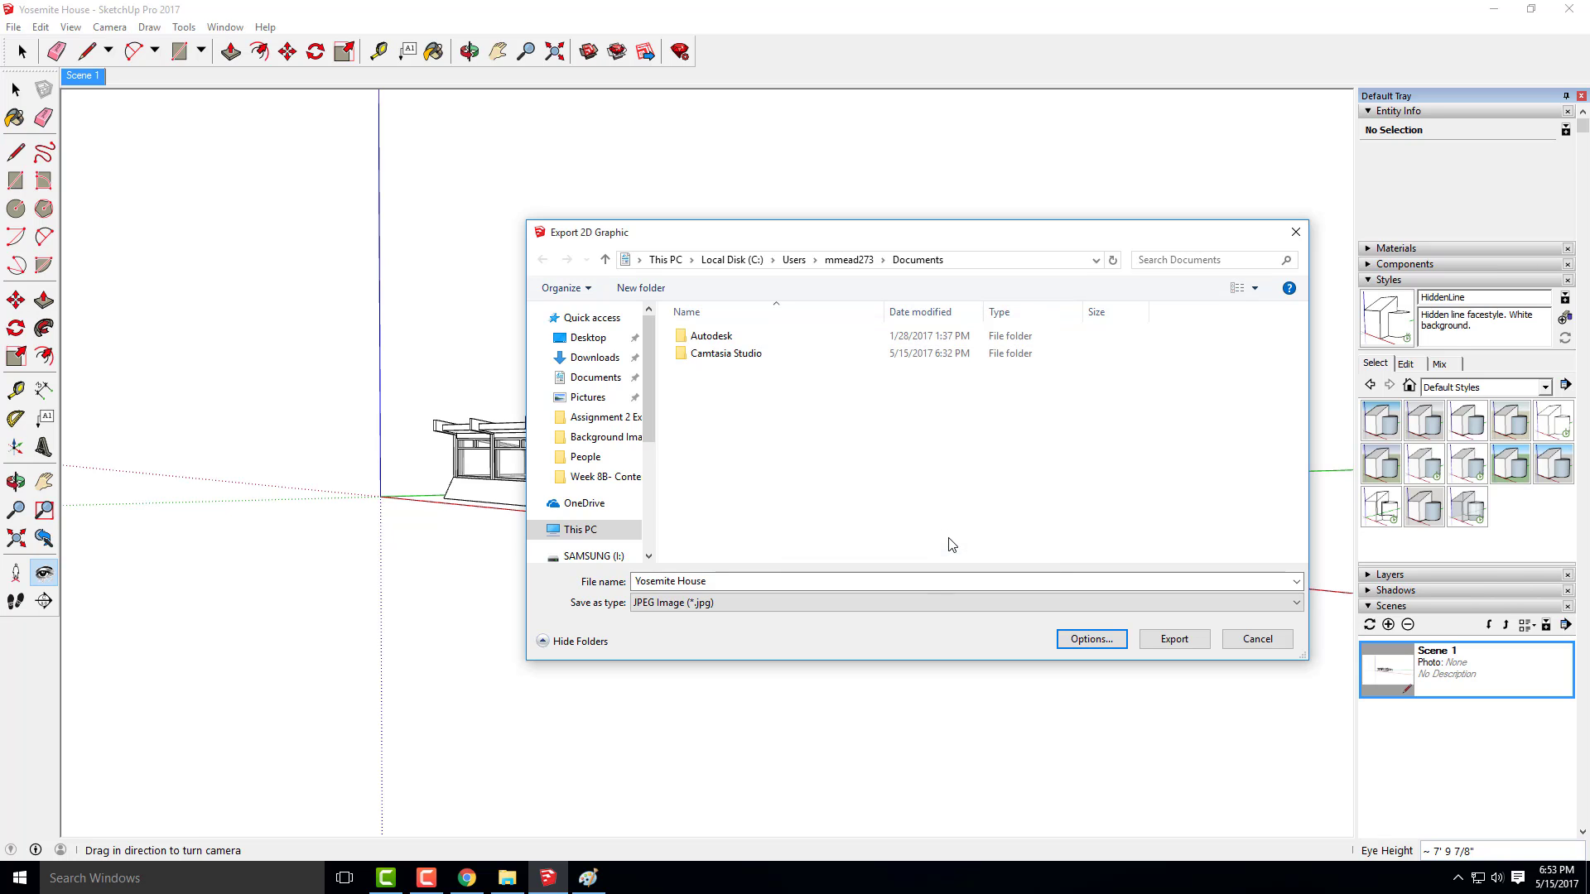
Export the image to the Week 17A- Content folder of ARCHI 135- DIGITAL TOOLS- SPRING 2017, adding a hyphenated suffix to the name Yosemite House
left_click(588, 338)
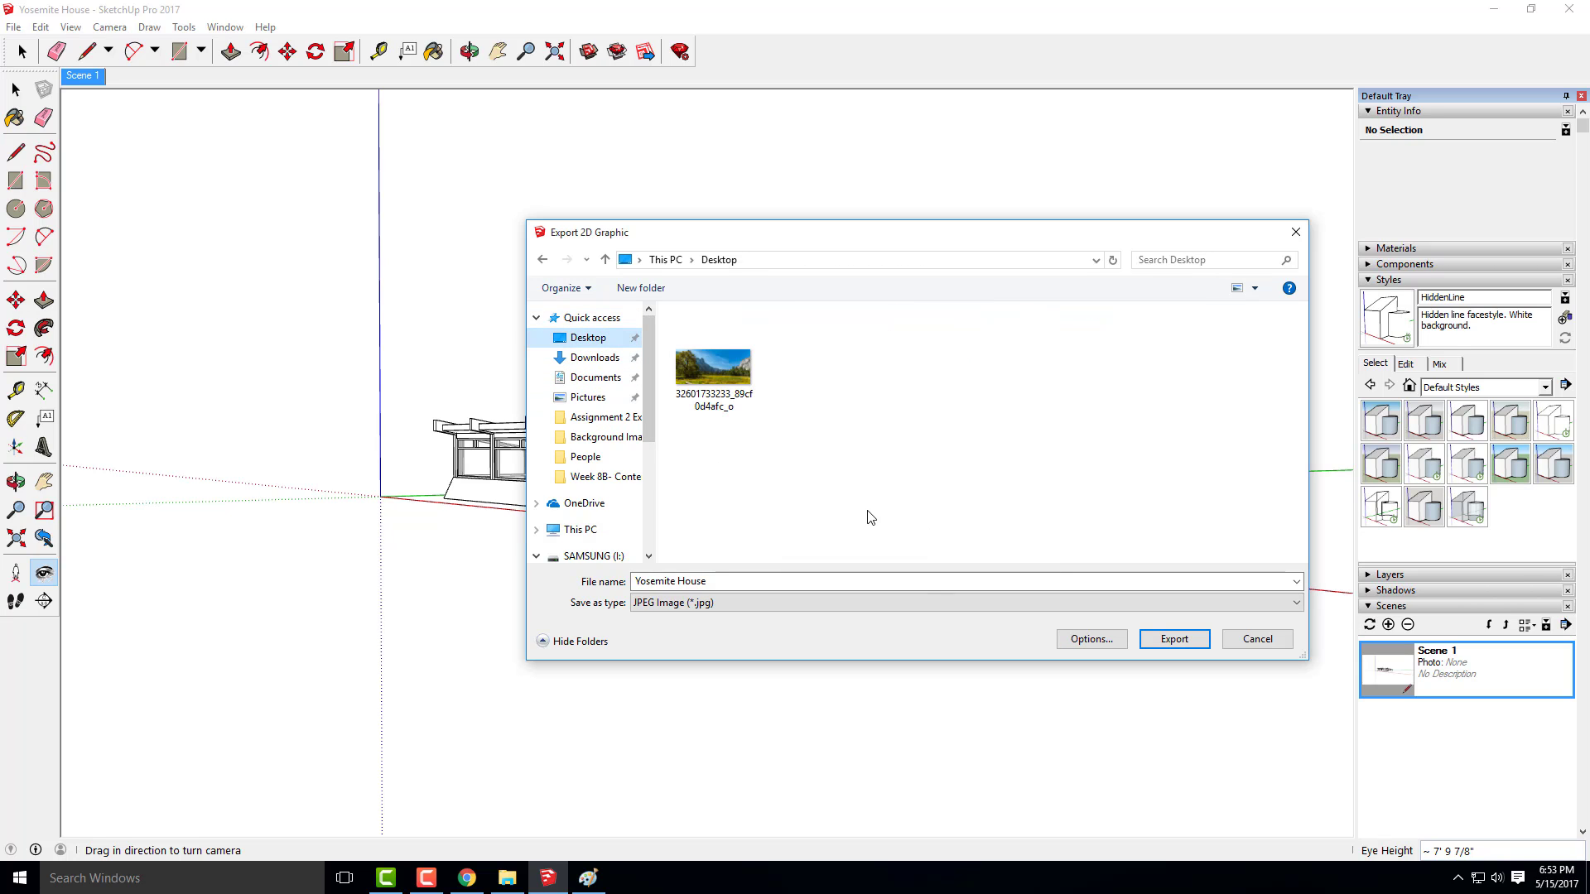
scroll(611, 447, "down", 4)
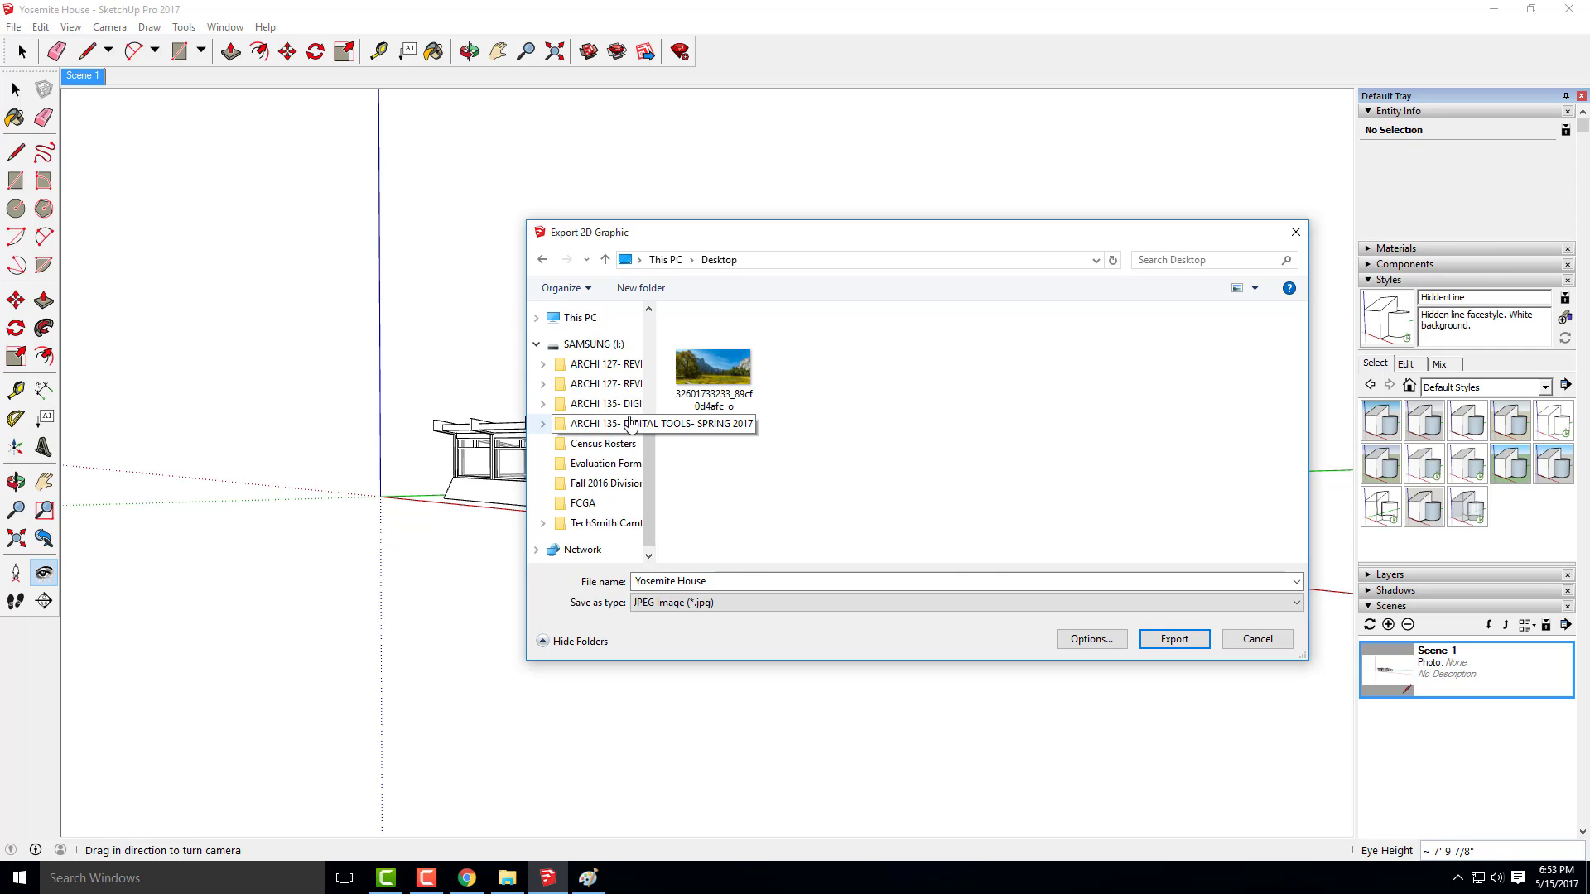
left_click(631, 424)
scroll(746, 464, "down", 8)
left_click(728, 555)
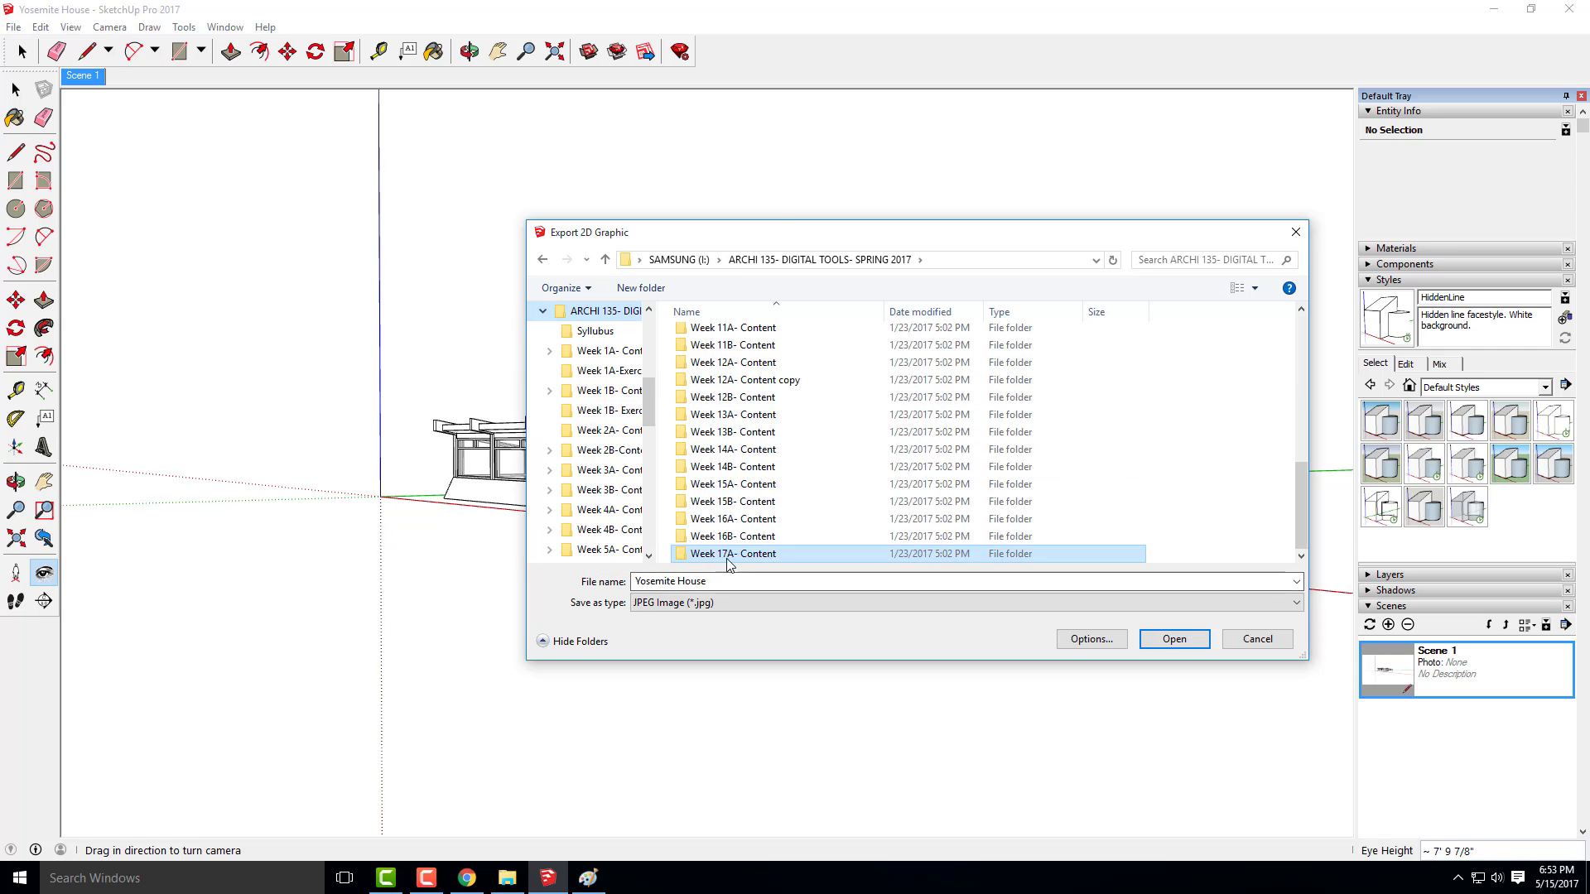
double_click(728, 555)
left_click(752, 580)
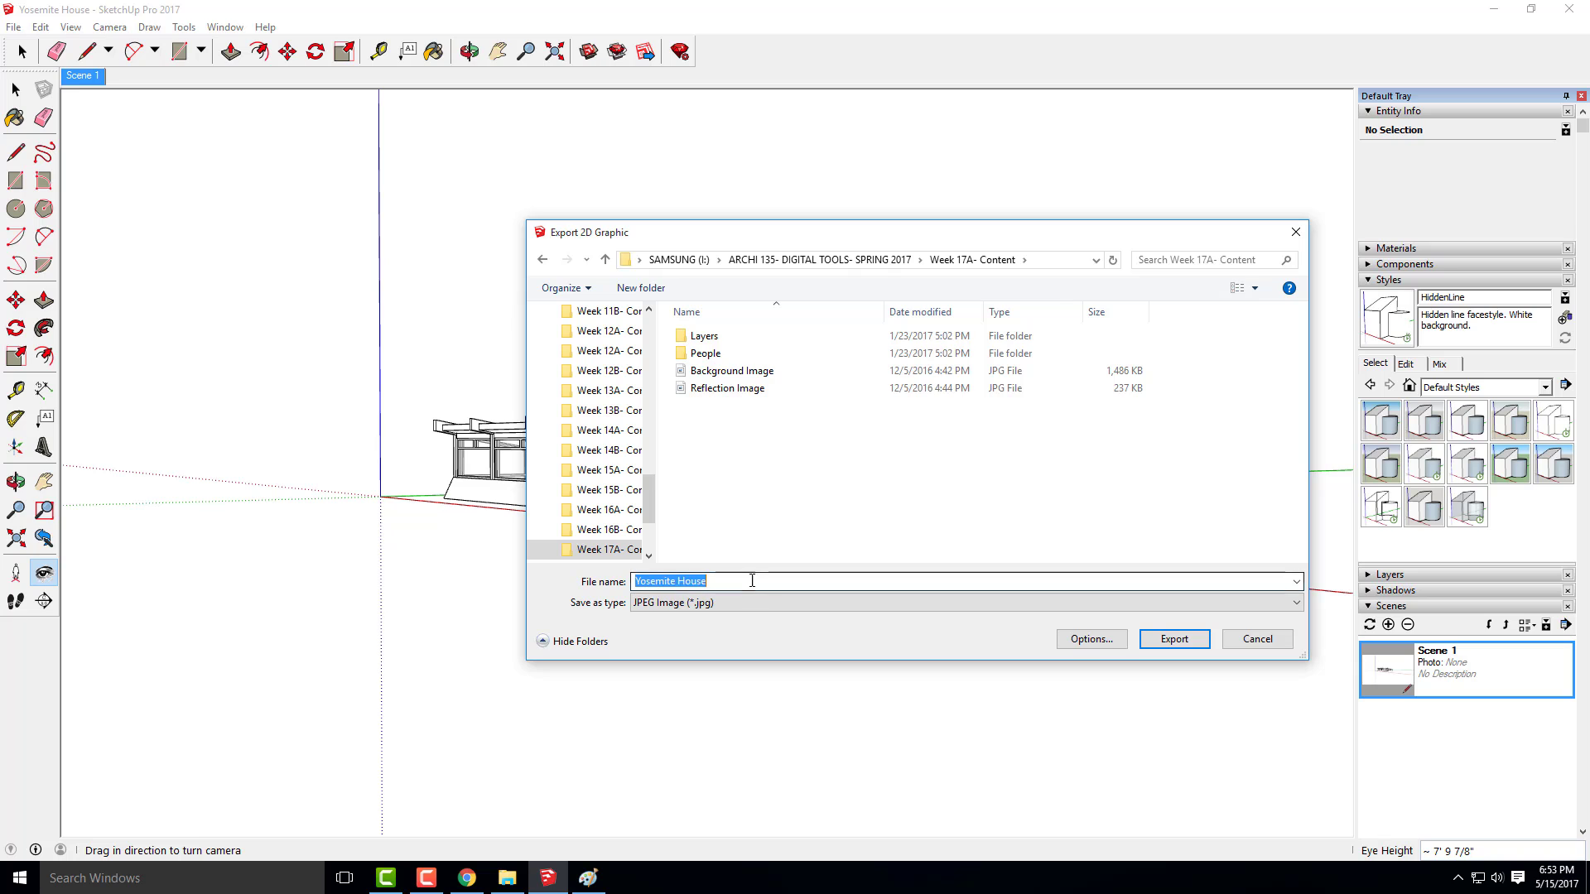
left_click(747, 581)
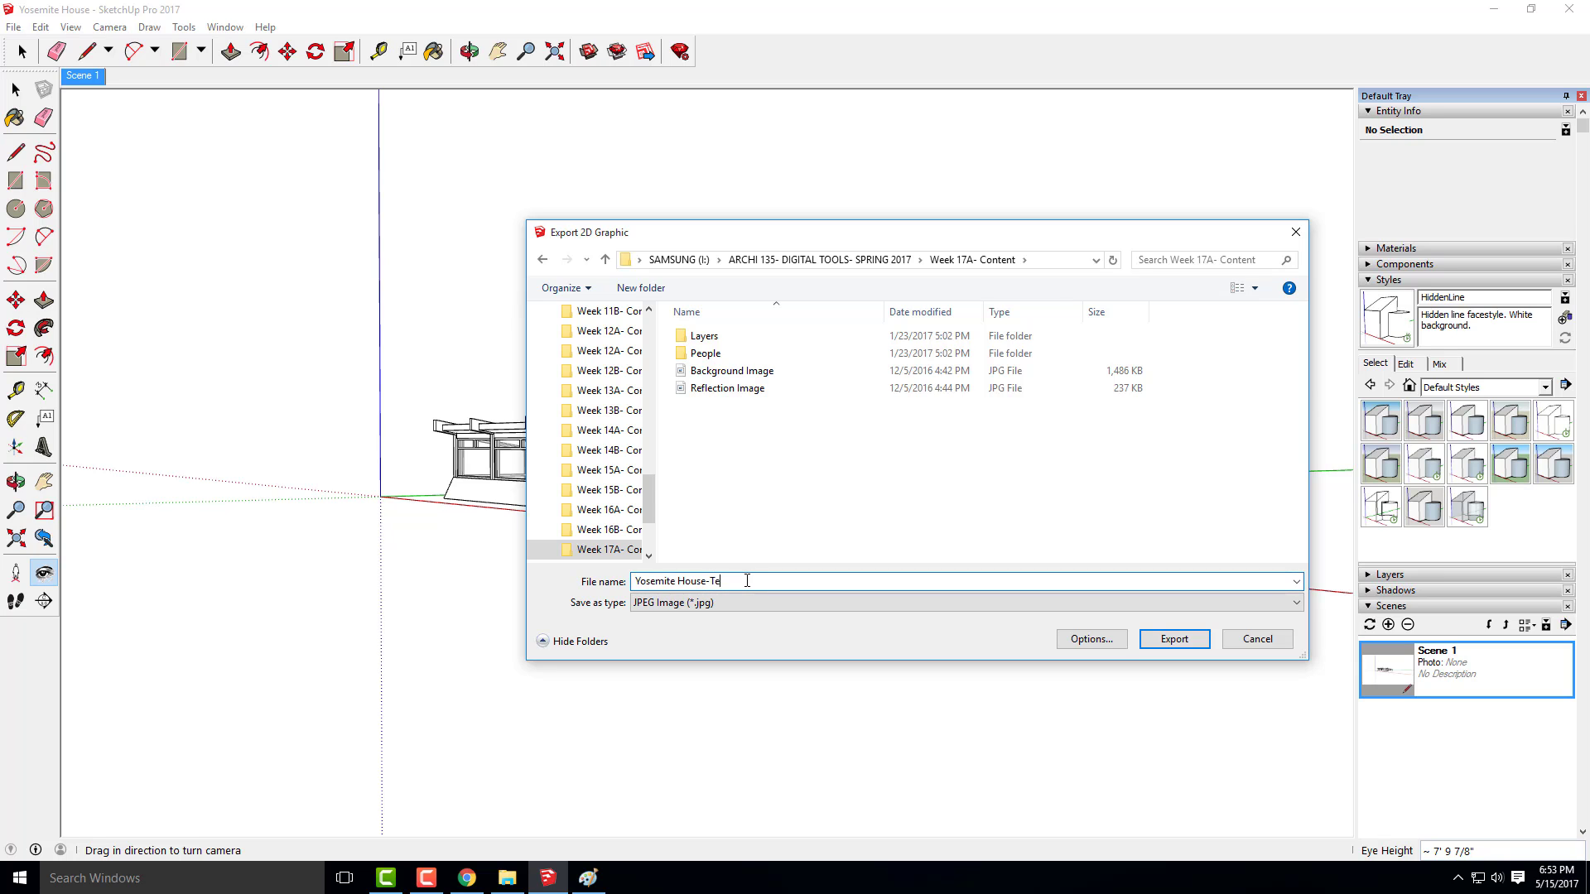
key("Return")
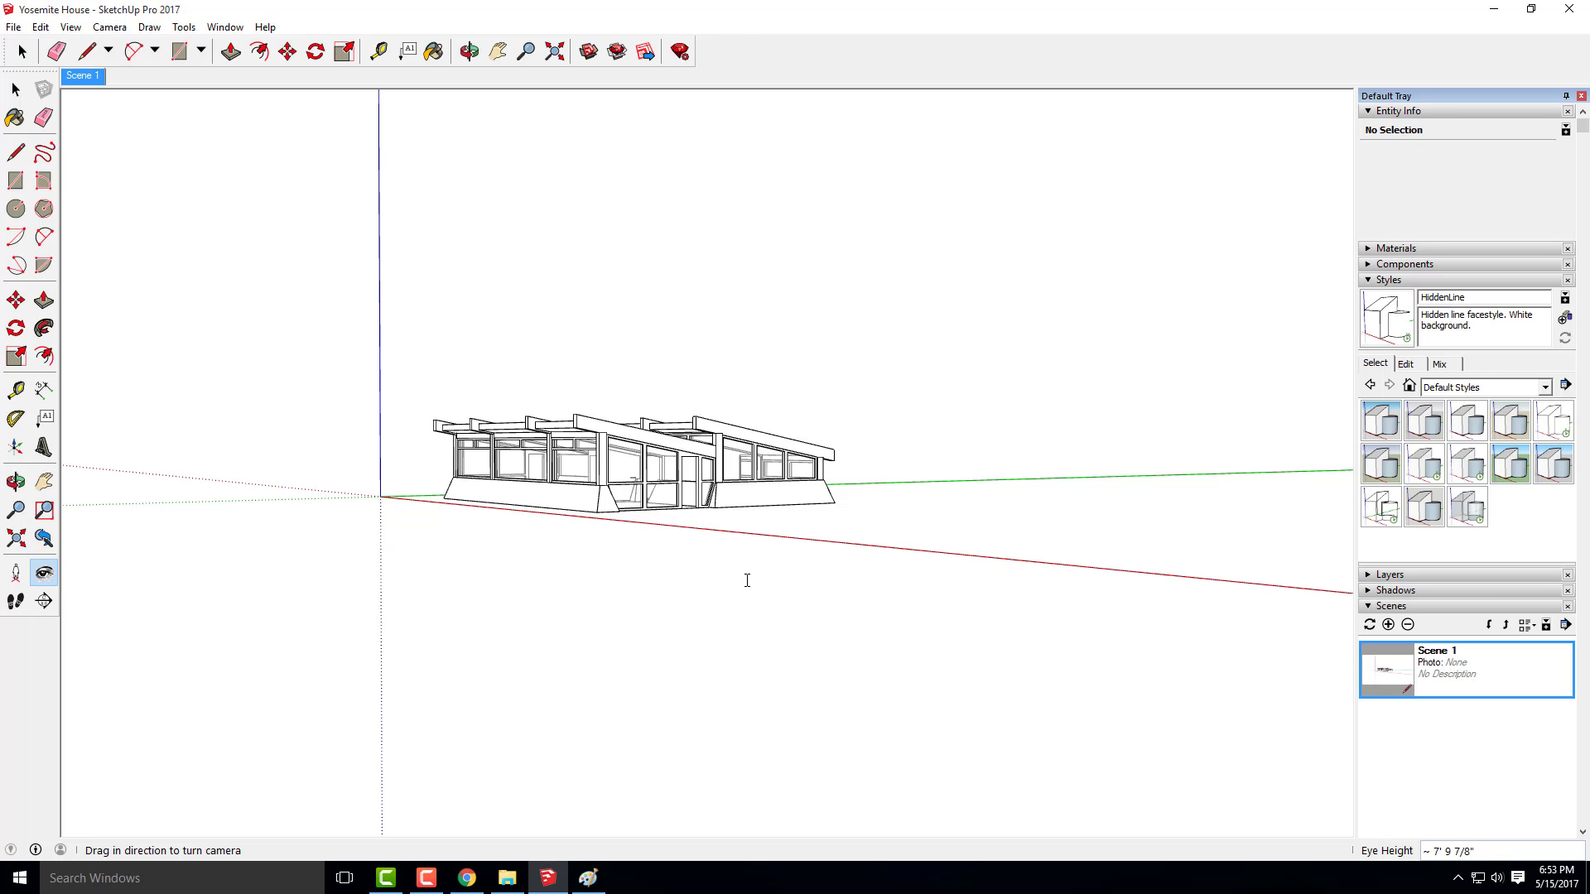
Minimize SketchUp and launch Adobe Photoshop CS6
left_click(1494, 9)
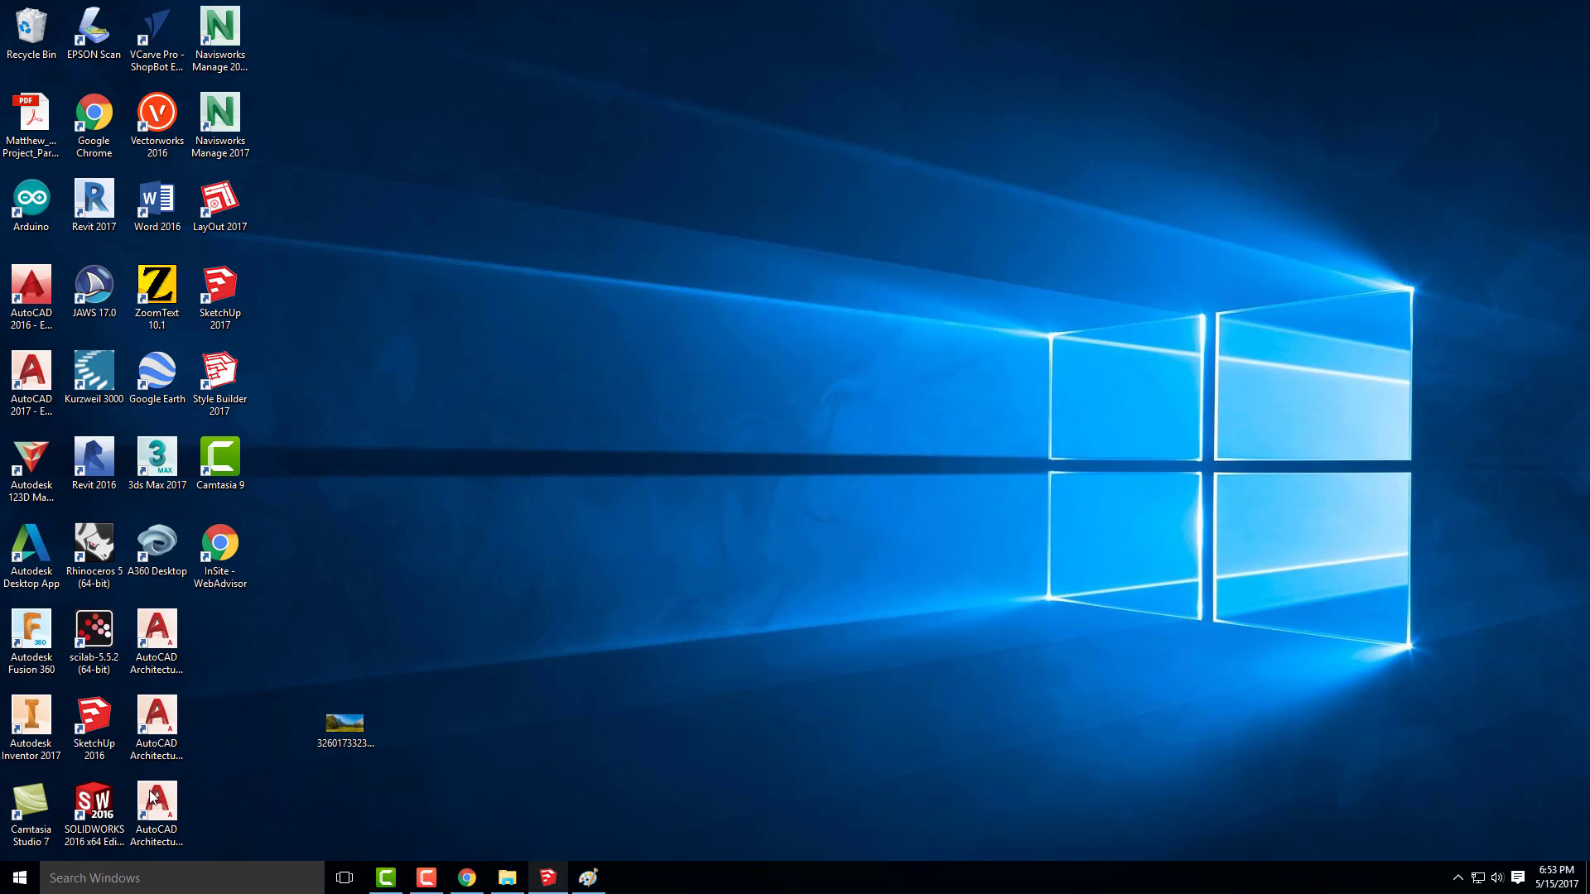
left_click(20, 879)
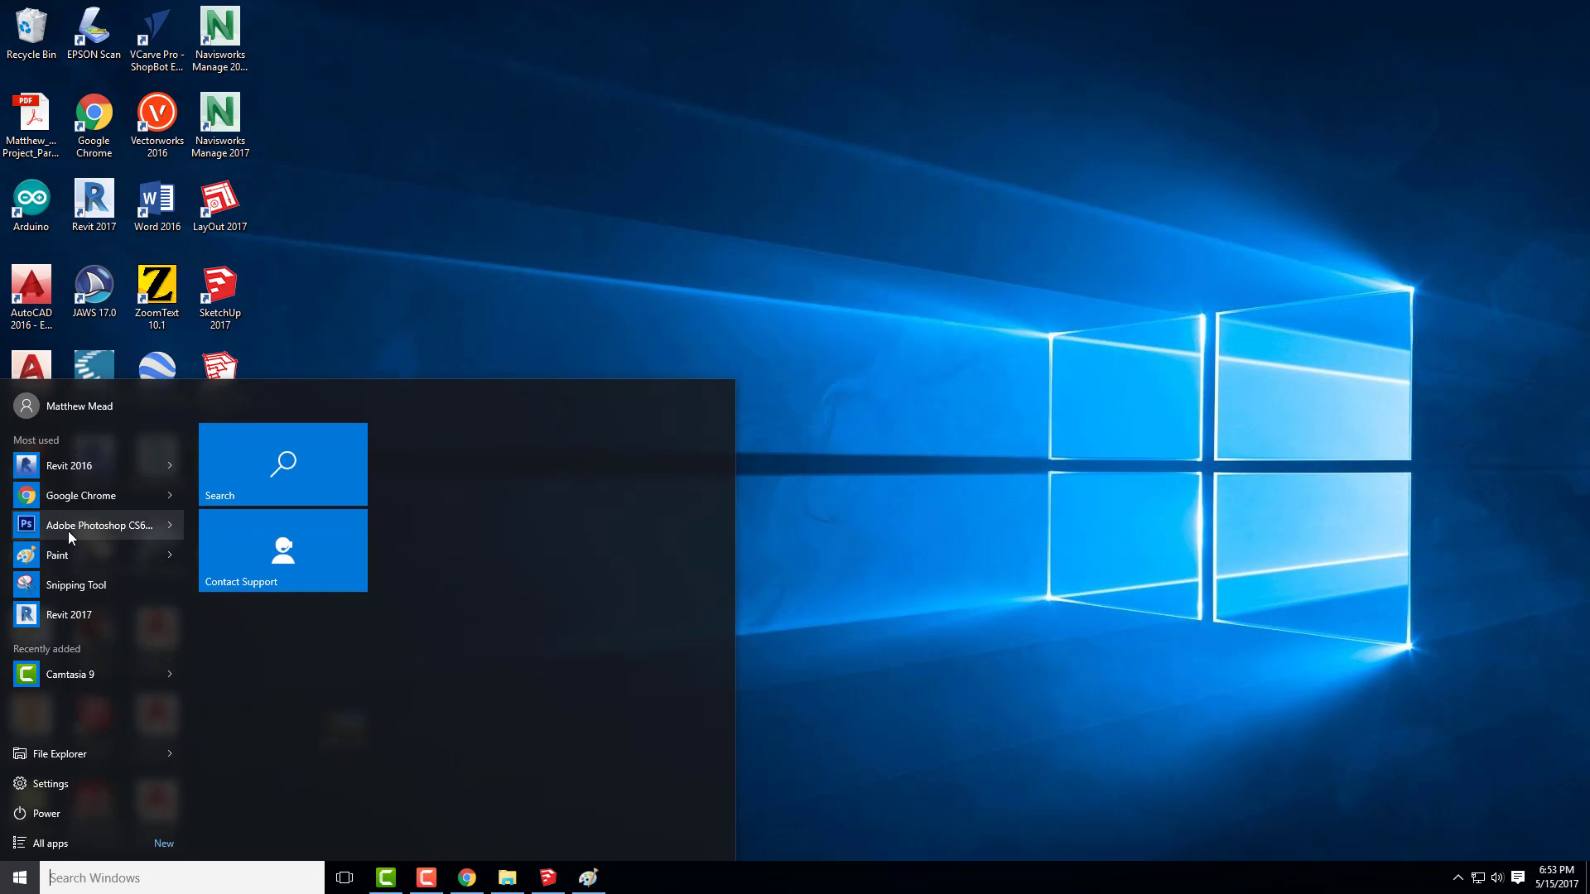
left_click(1065, 612)
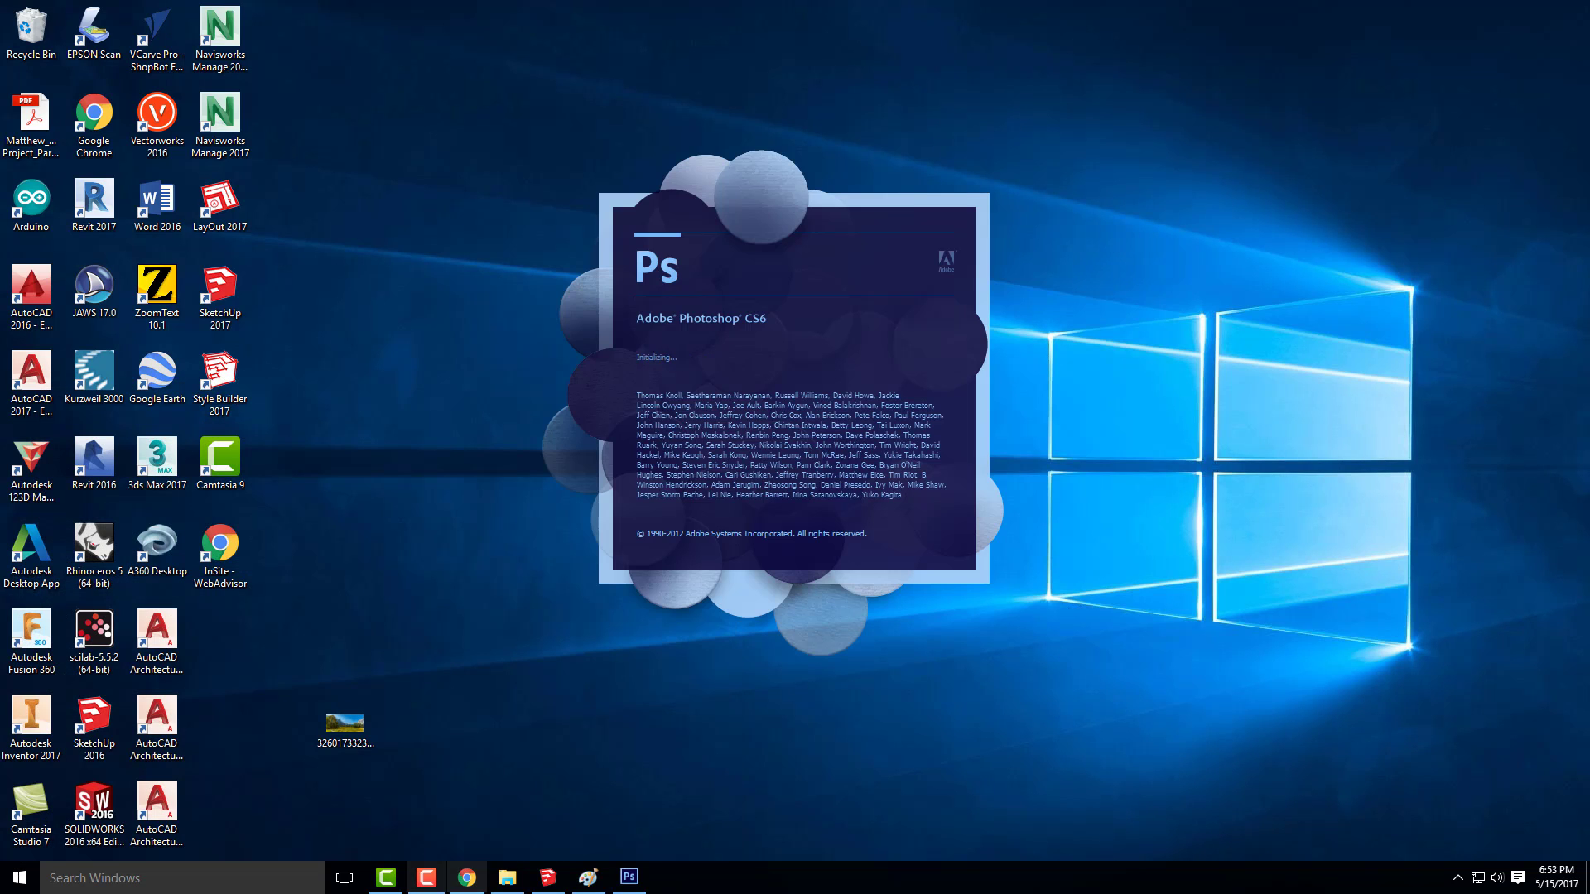
left_click(548, 877)
left_click(150, 27)
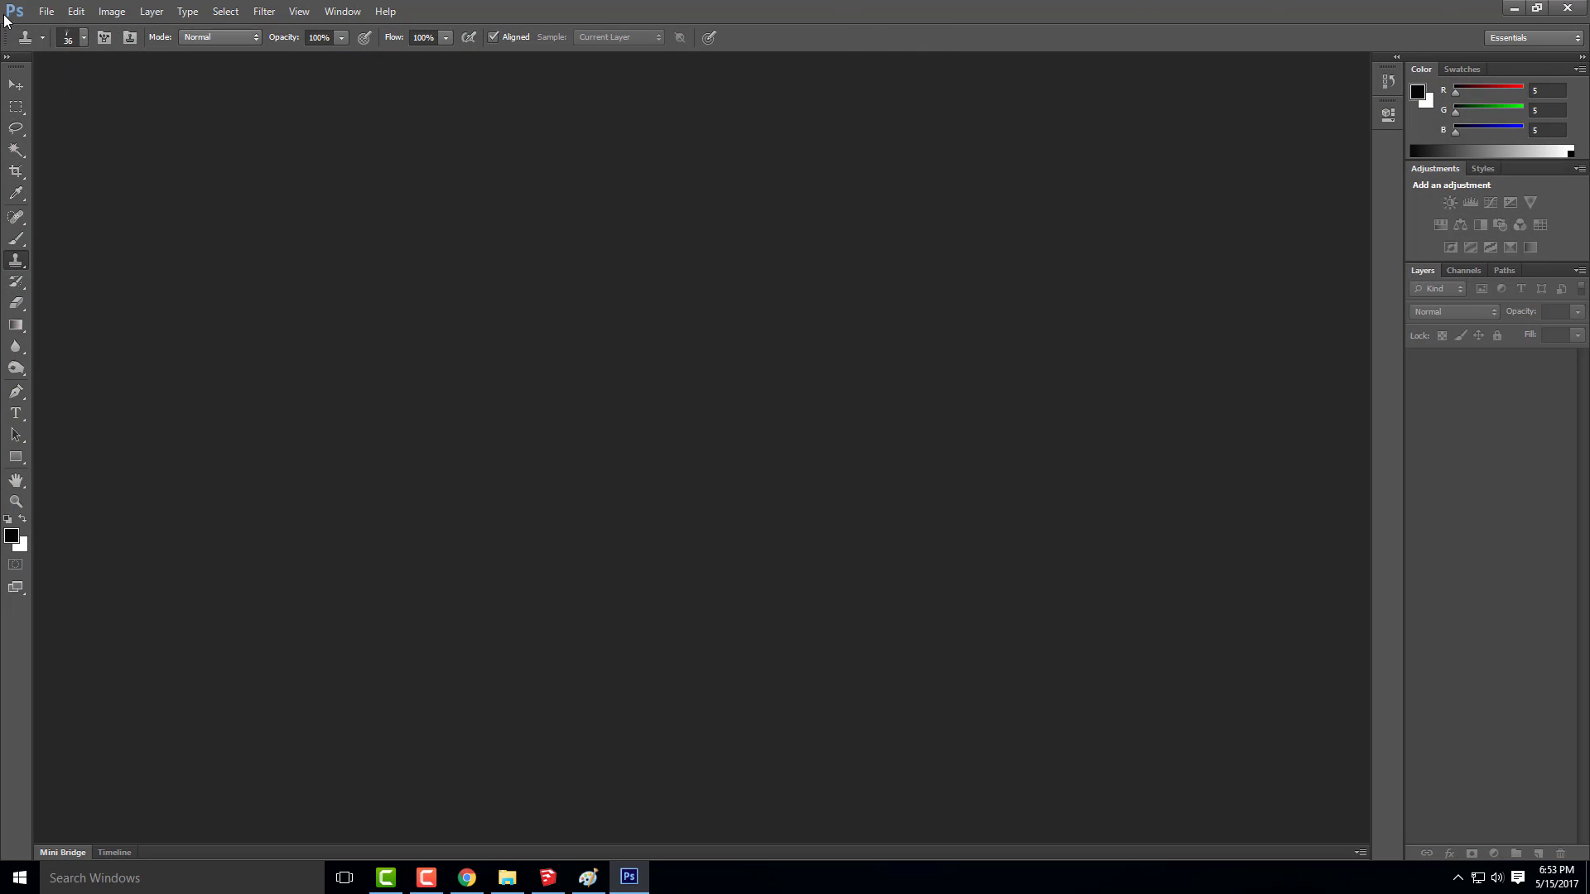
left_click(45, 11)
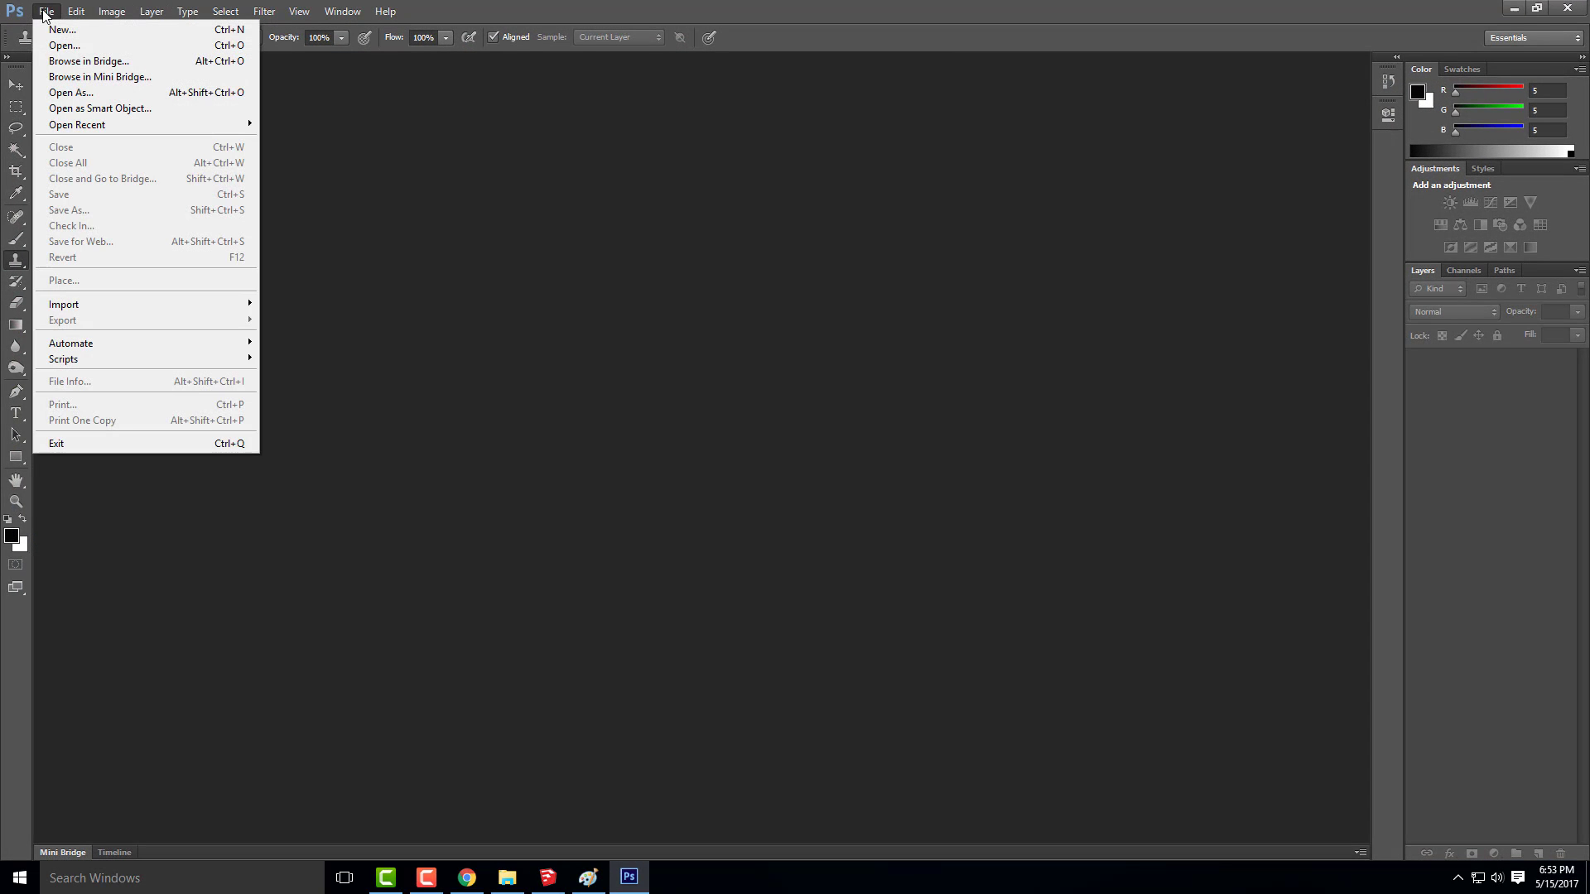
left_click(78, 47)
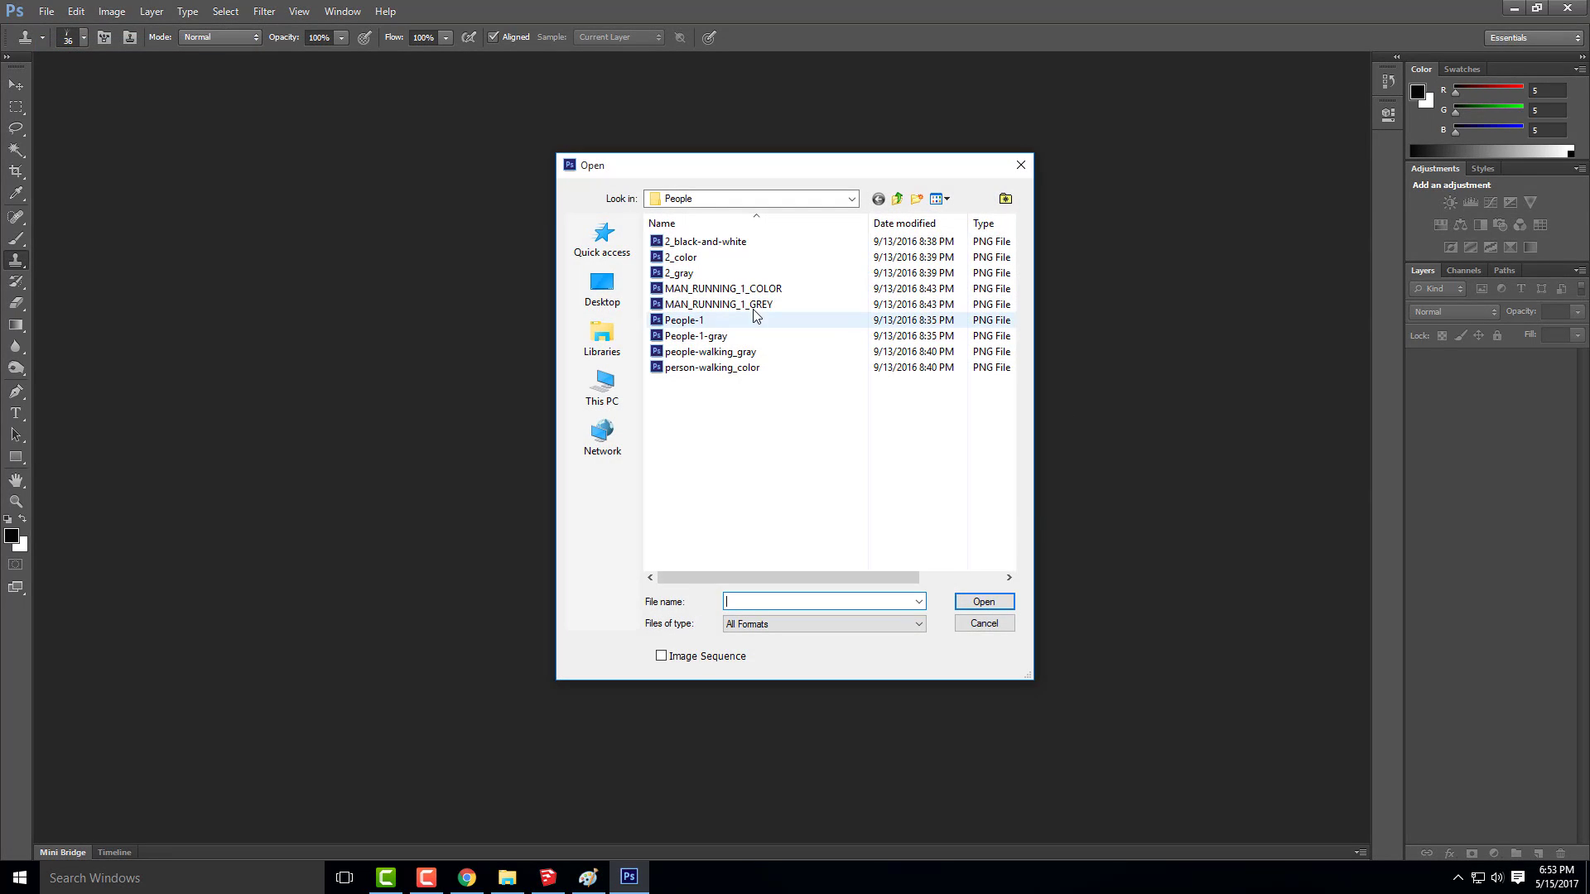
left_click(602, 288)
scroll(824, 447, "down", 10)
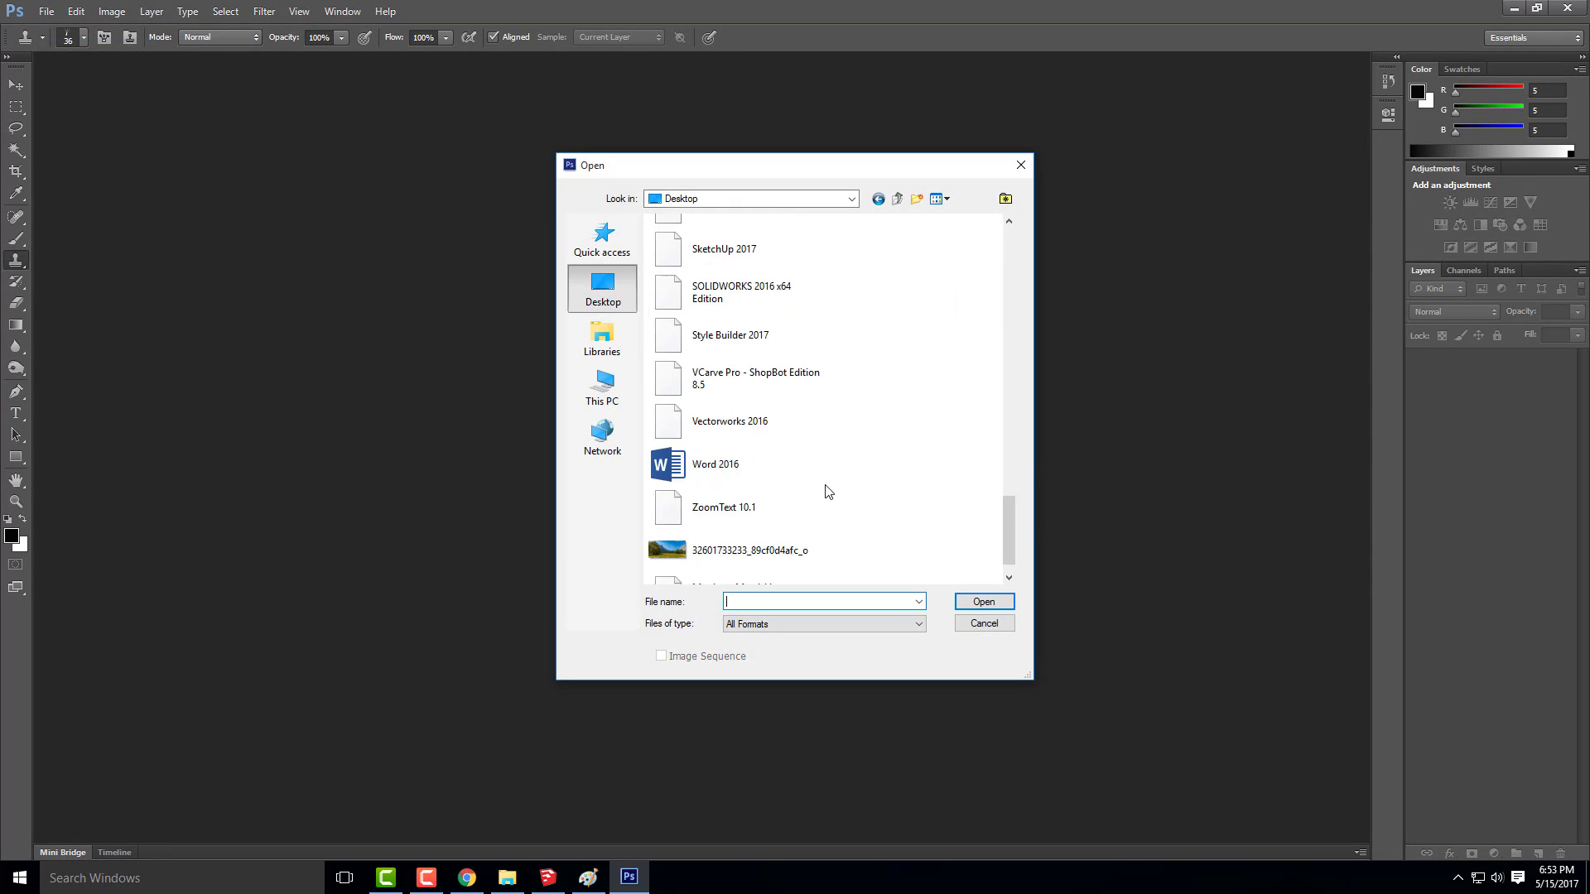
double_click(750, 542)
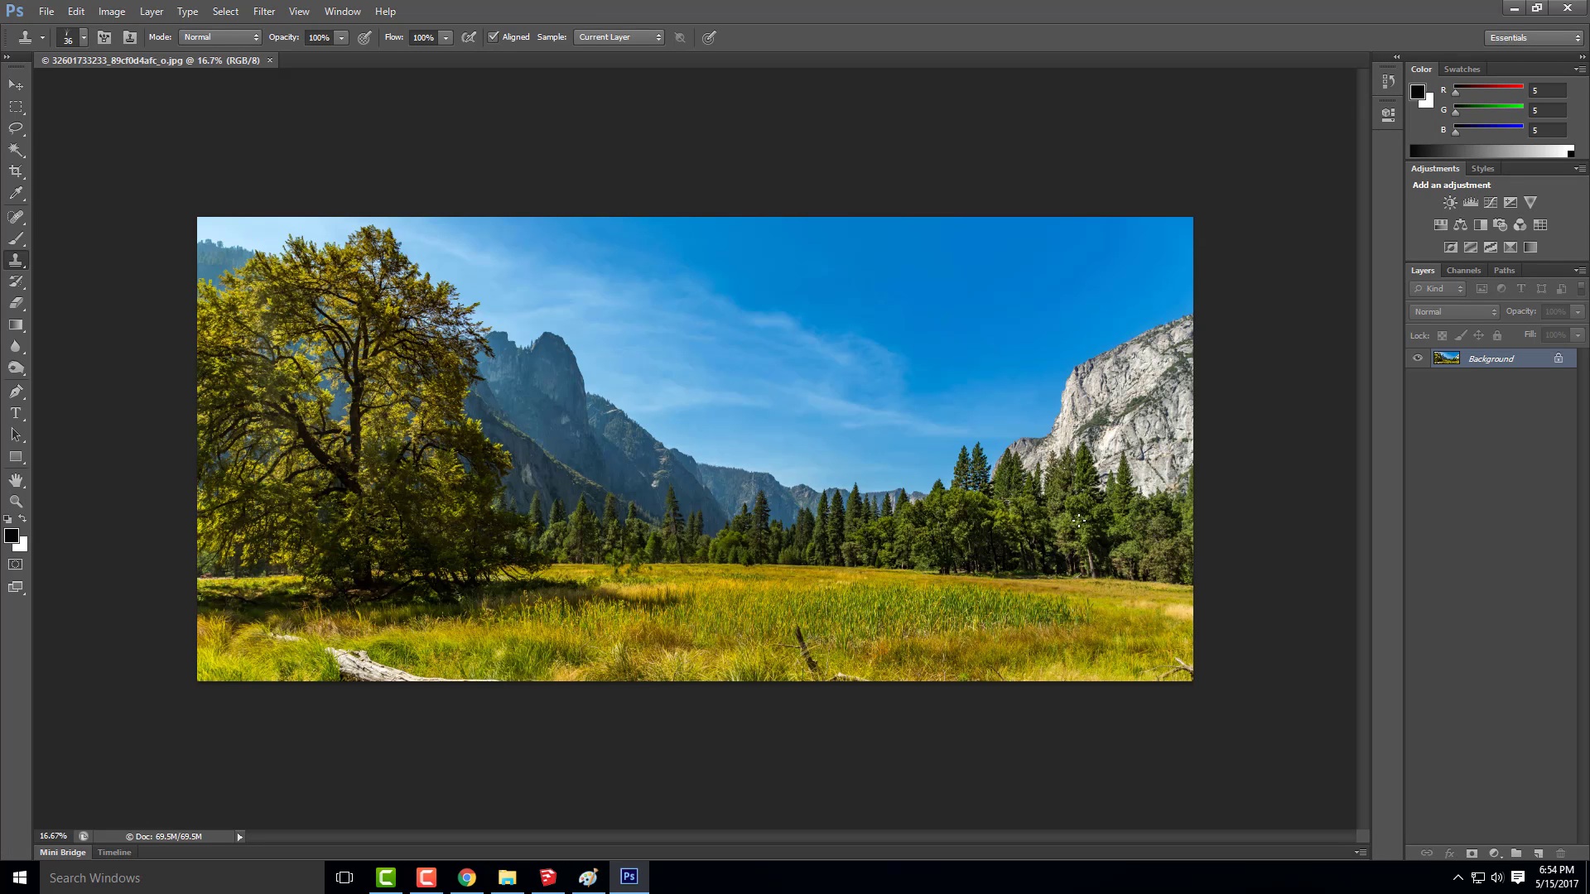
Start placing a file and browse to the Week 17A- Content folder of ARCHI 135- DIGITAL TOOLS- SPRING 2017 on the SAMSUNG drive
left_click(46, 9)
left_click(46, 10)
left_click(76, 12)
left_click(76, 12)
left_click(46, 10)
left_click(102, 280)
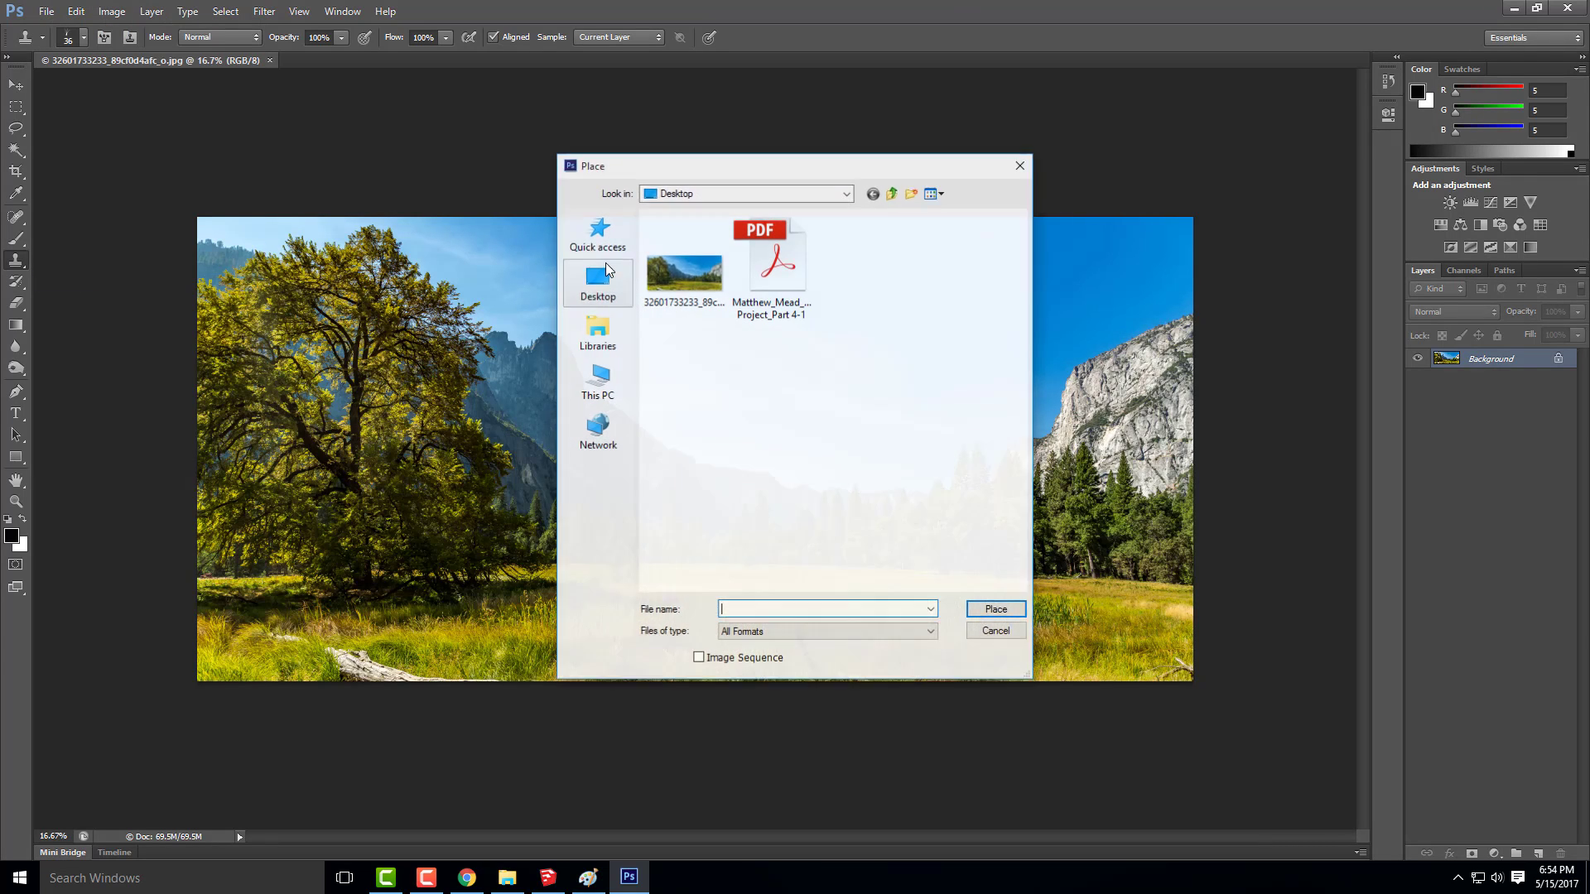
left_click(779, 281)
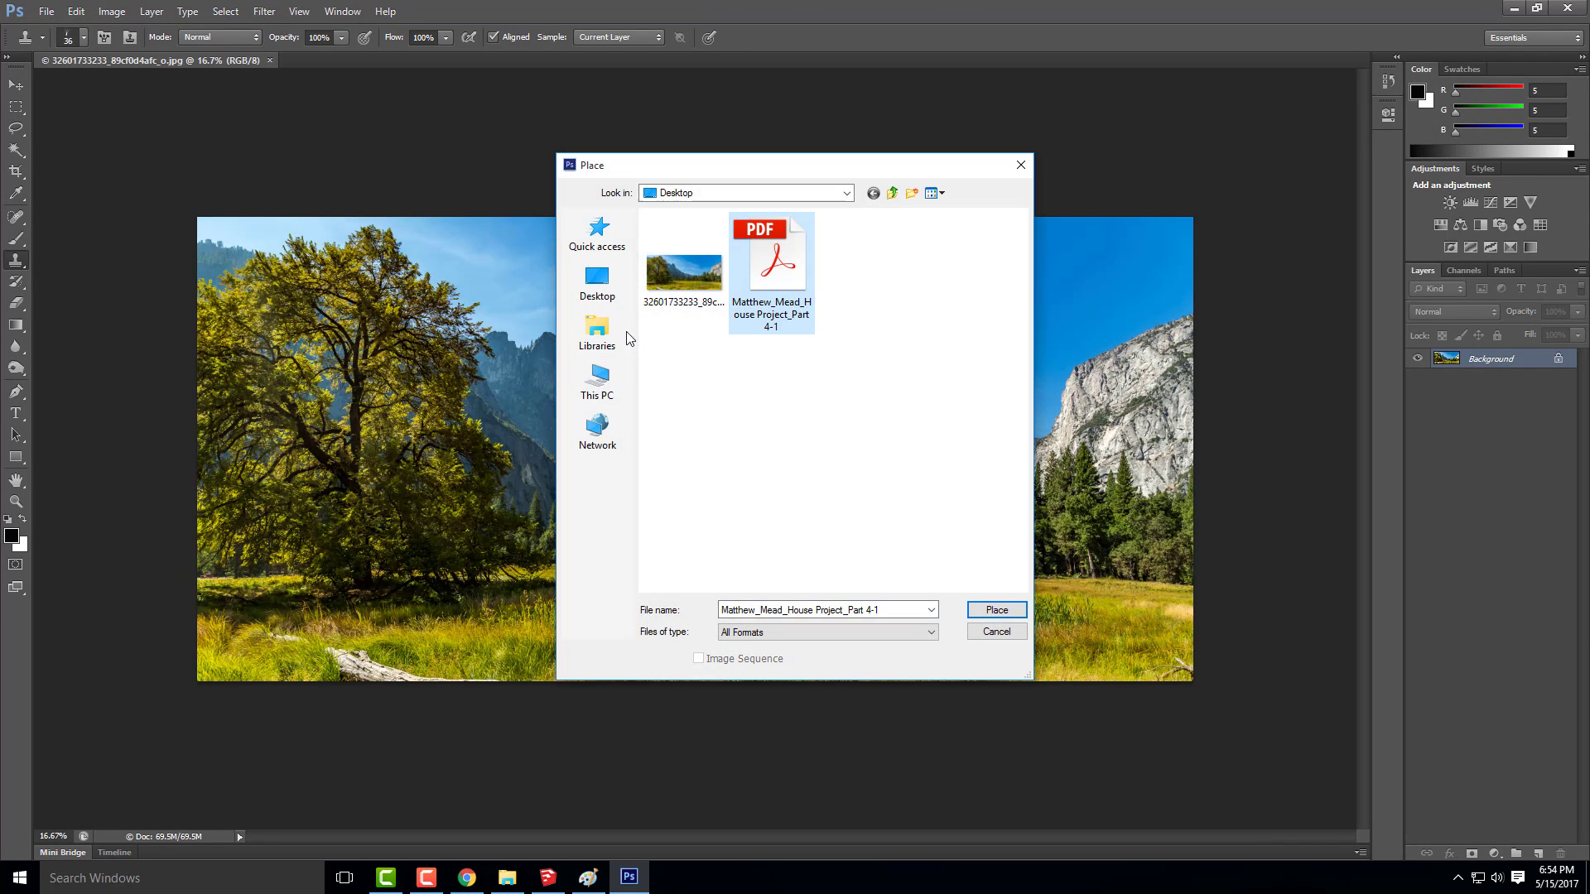
left_click(846, 193)
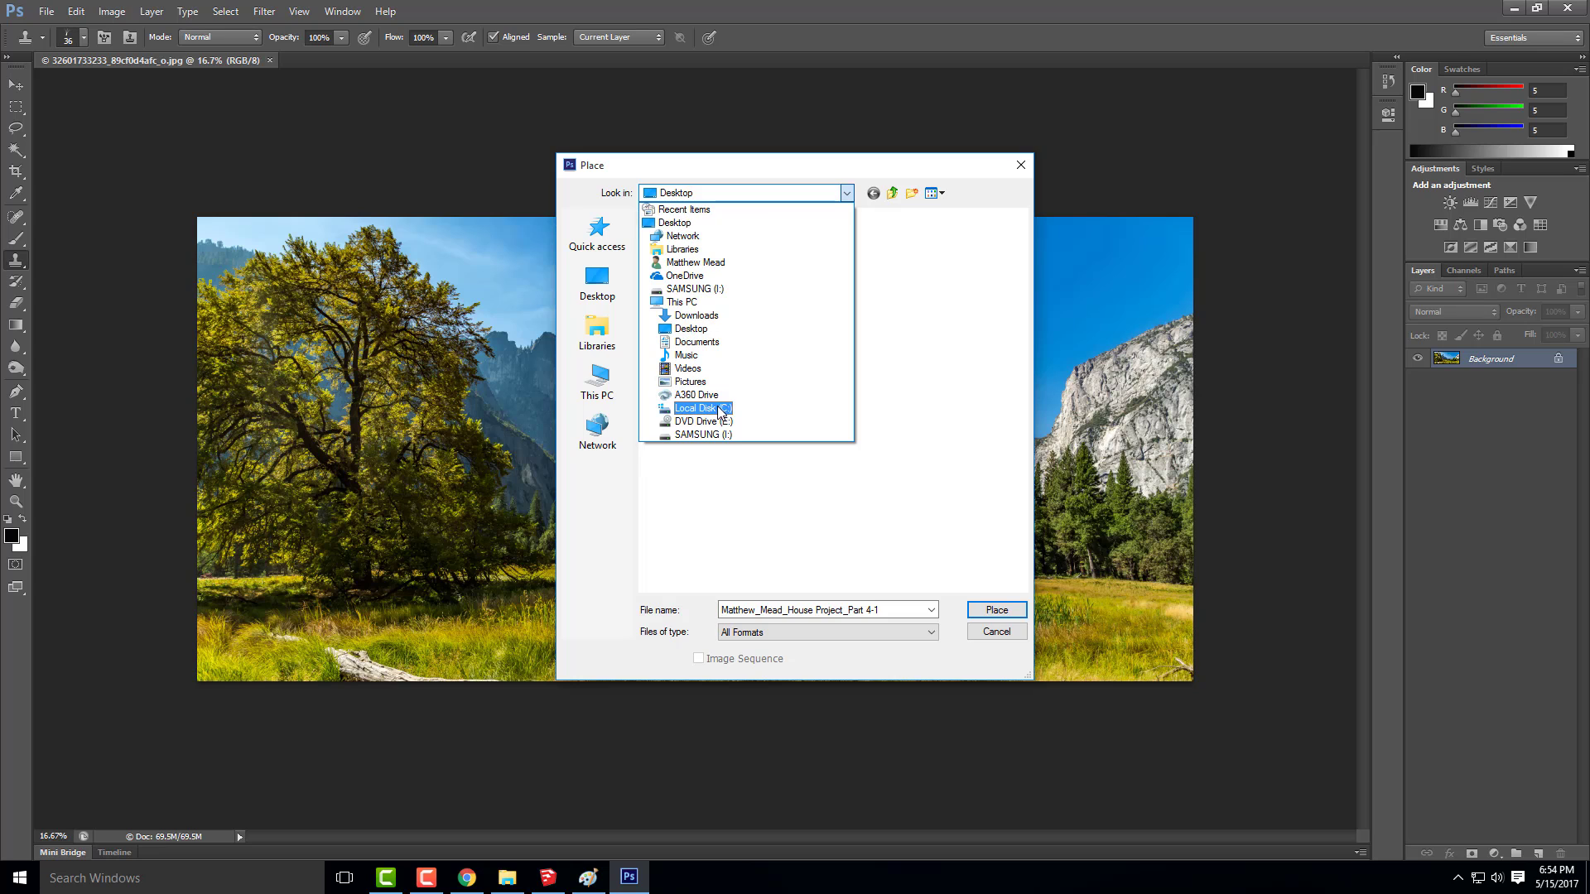
left_click(703, 434)
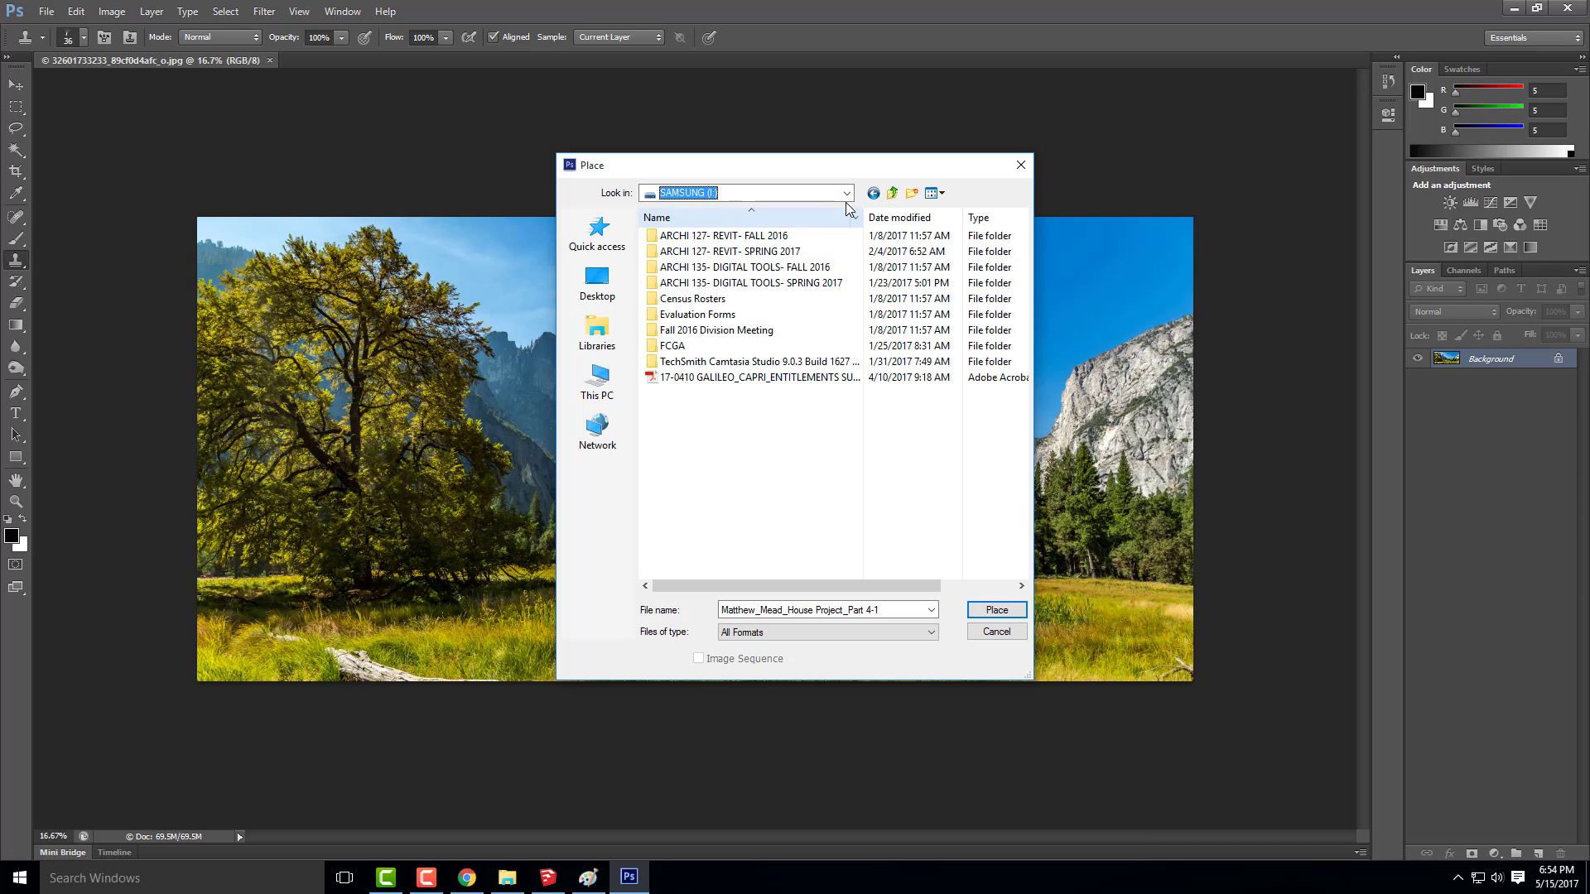
double_click(771, 287)
double_click(720, 566)
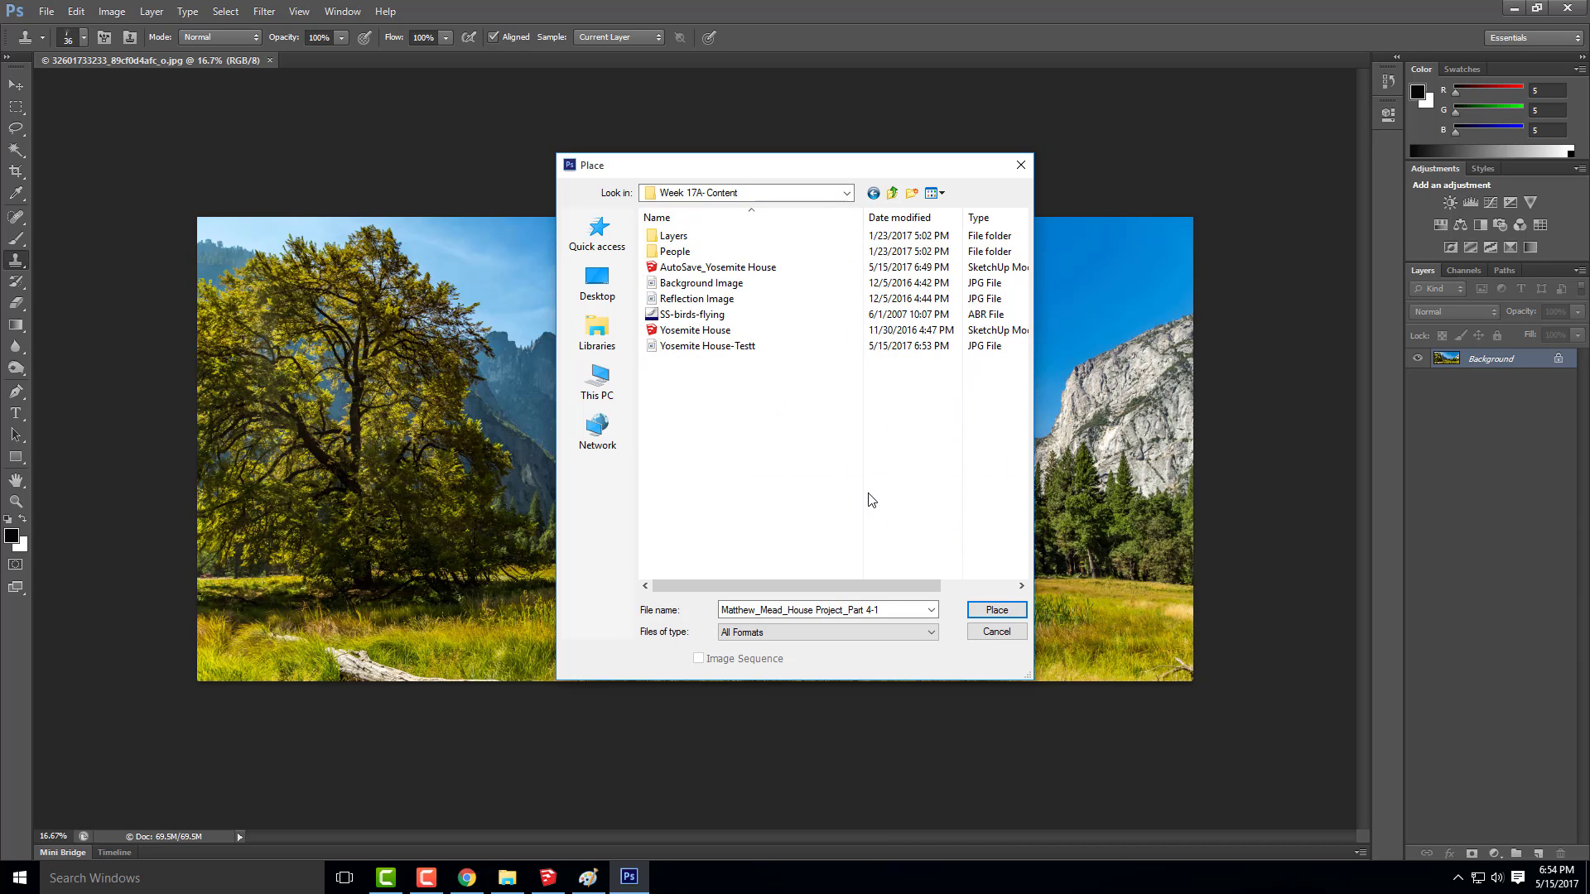
Place the Yosemite House-Testt image over the meadow photo, accept it at its default size and move it toward the photo's lower right
left_click(717, 346)
left_click(996, 610)
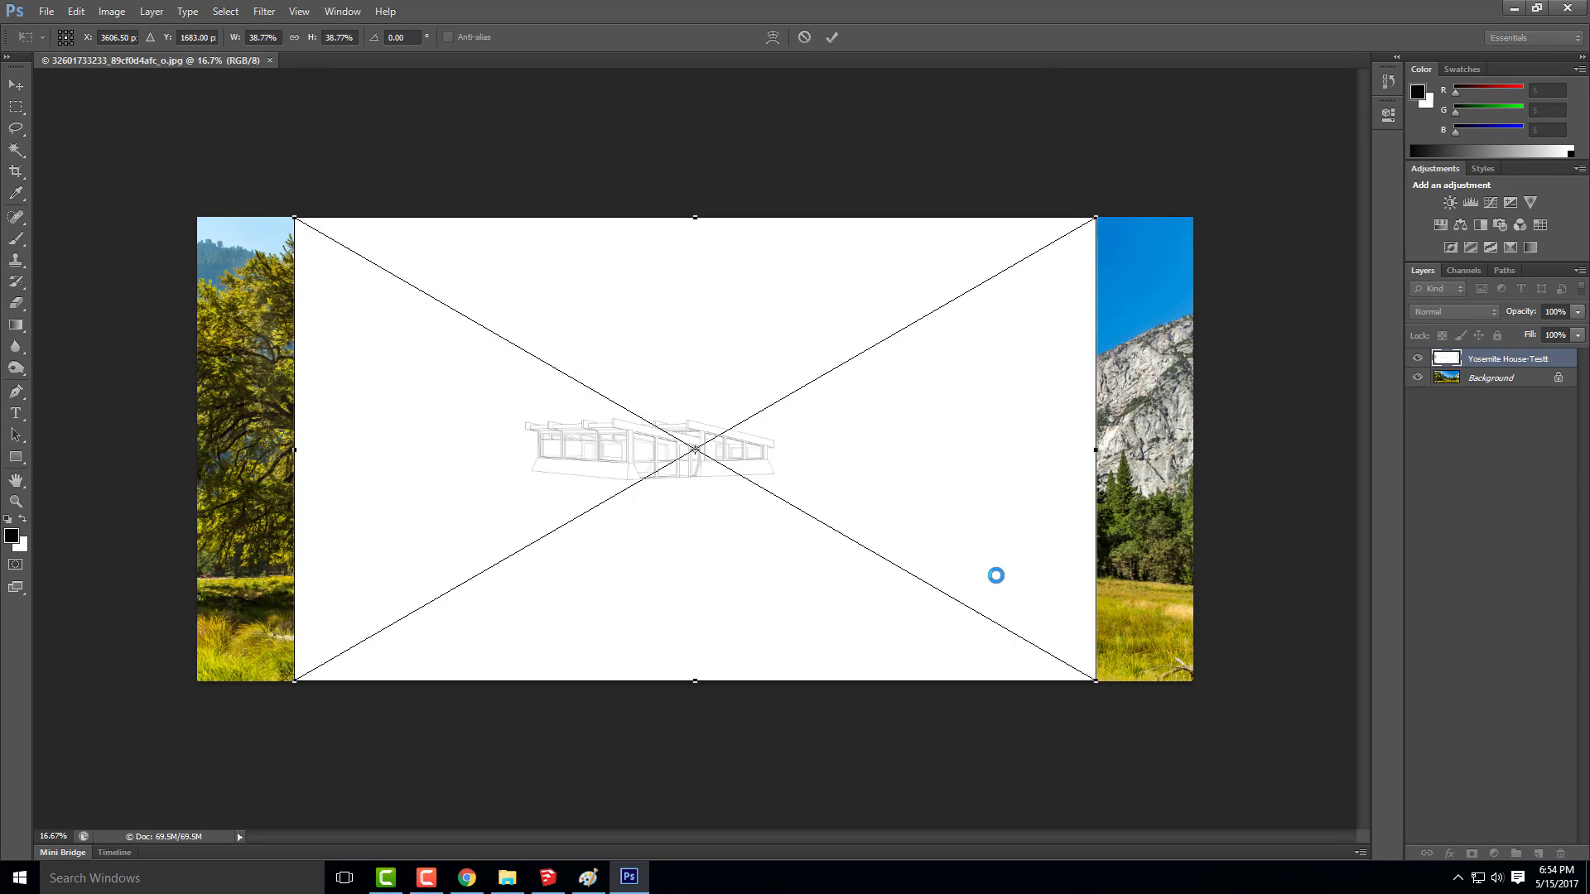
left_click(16, 84)
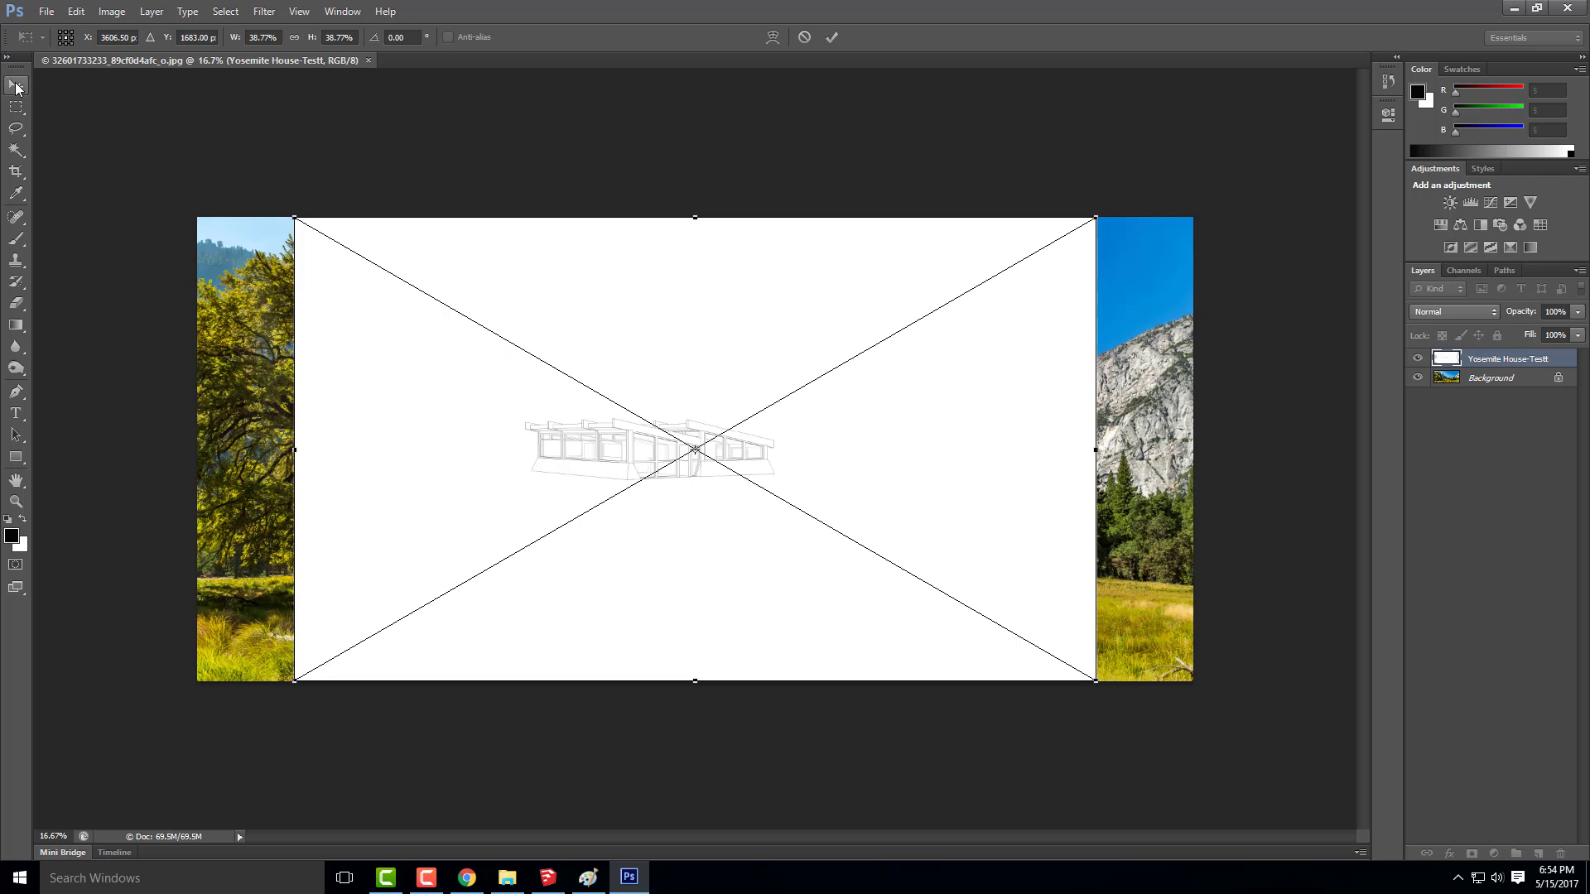
left_click(713, 330)
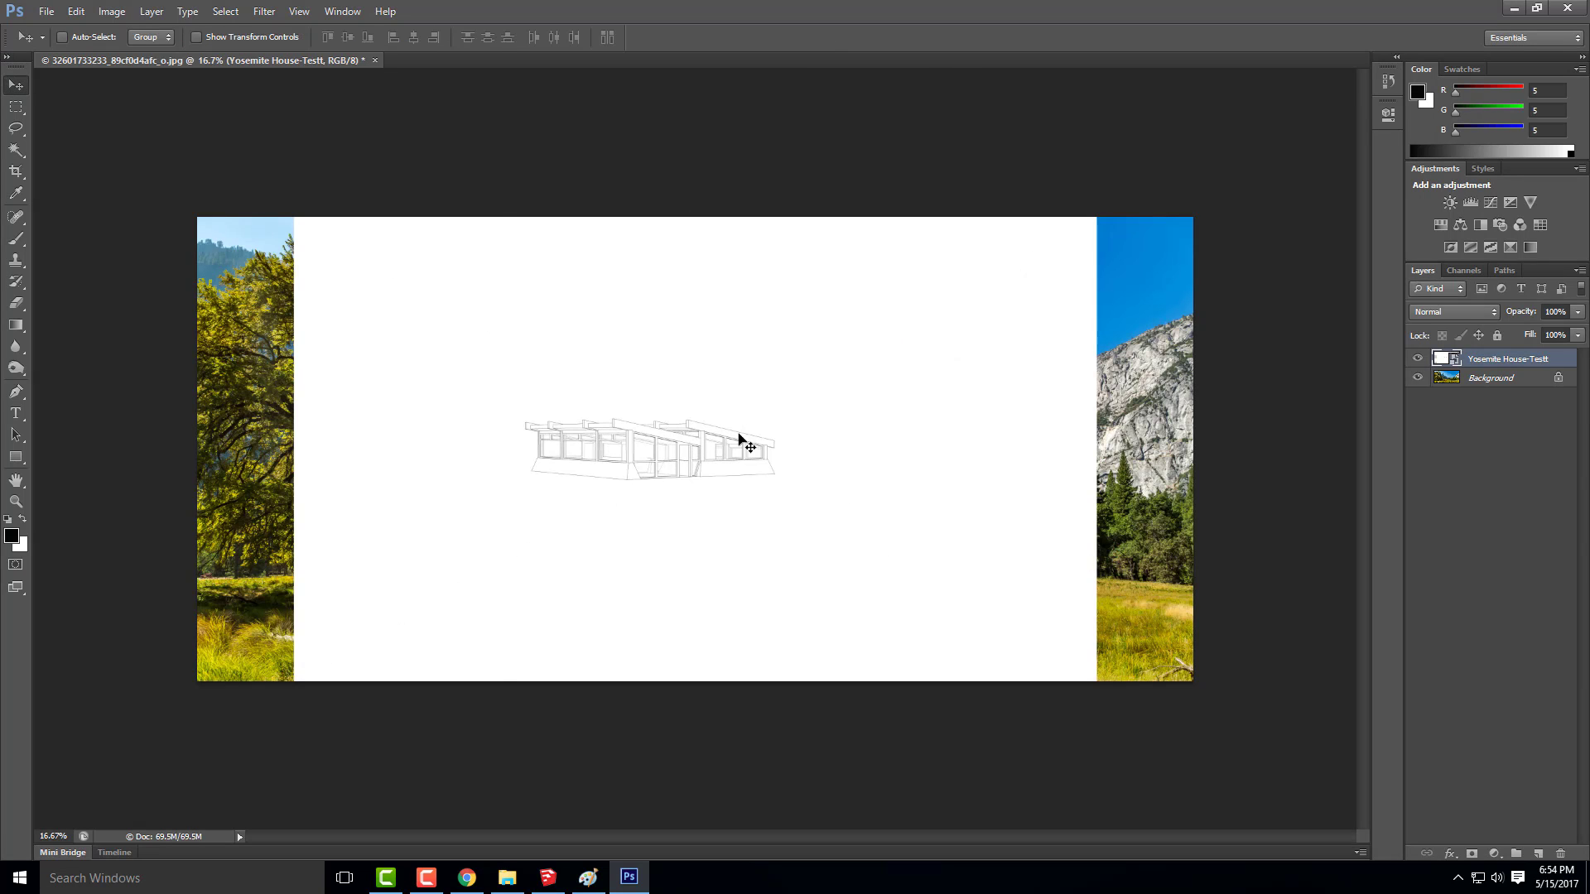
left_click_drag(692, 413, 853, 454)
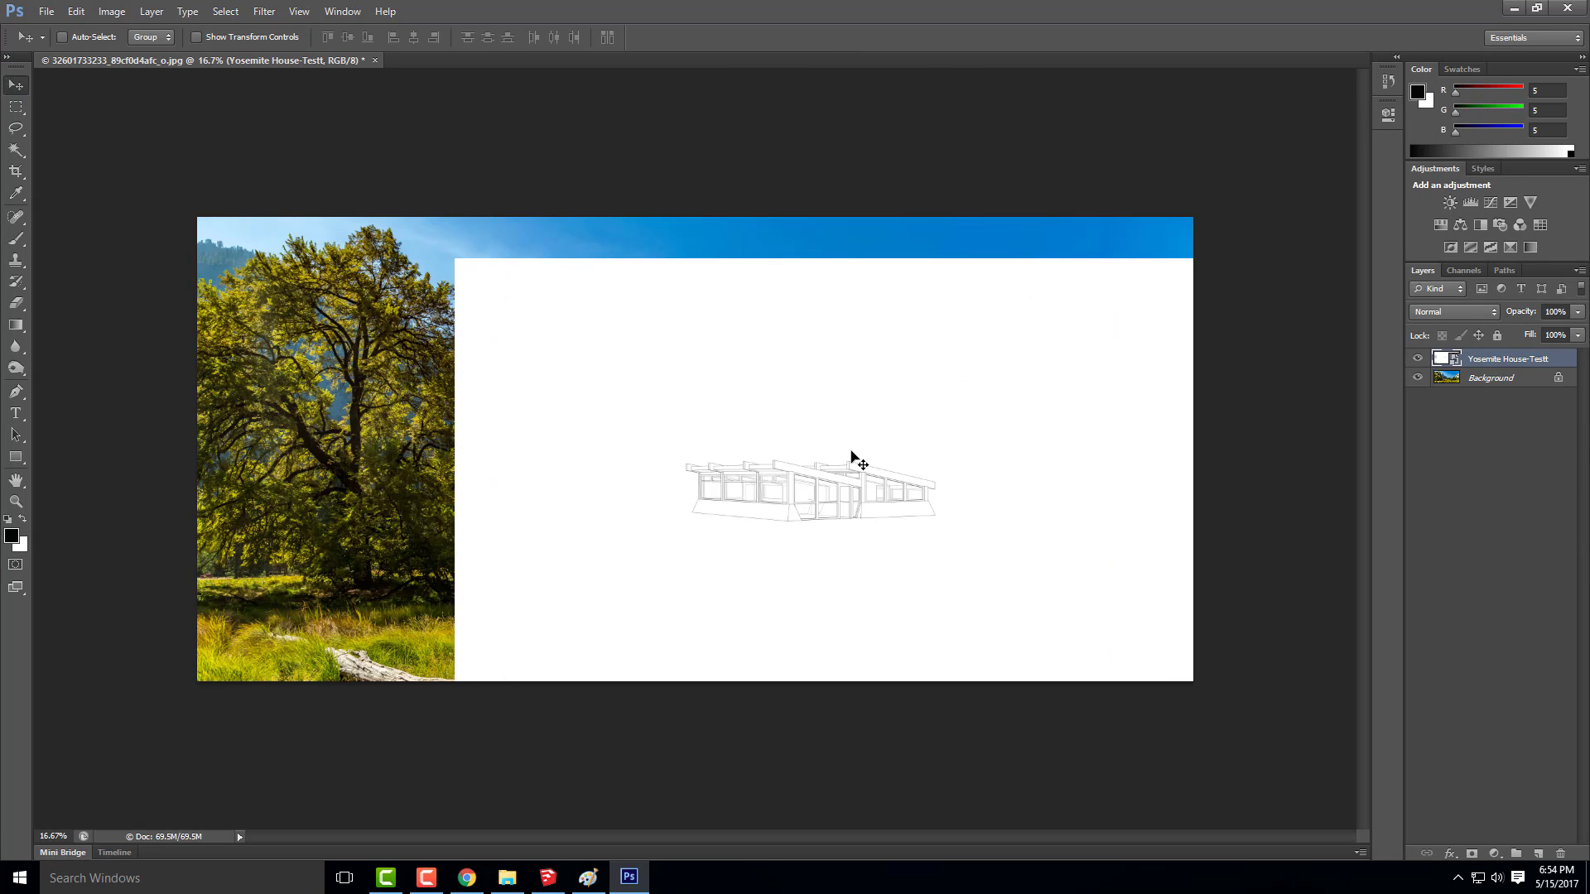
Try the Multiply blend mode and a small move on the house layer, and undo both changes
left_click(1493, 314)
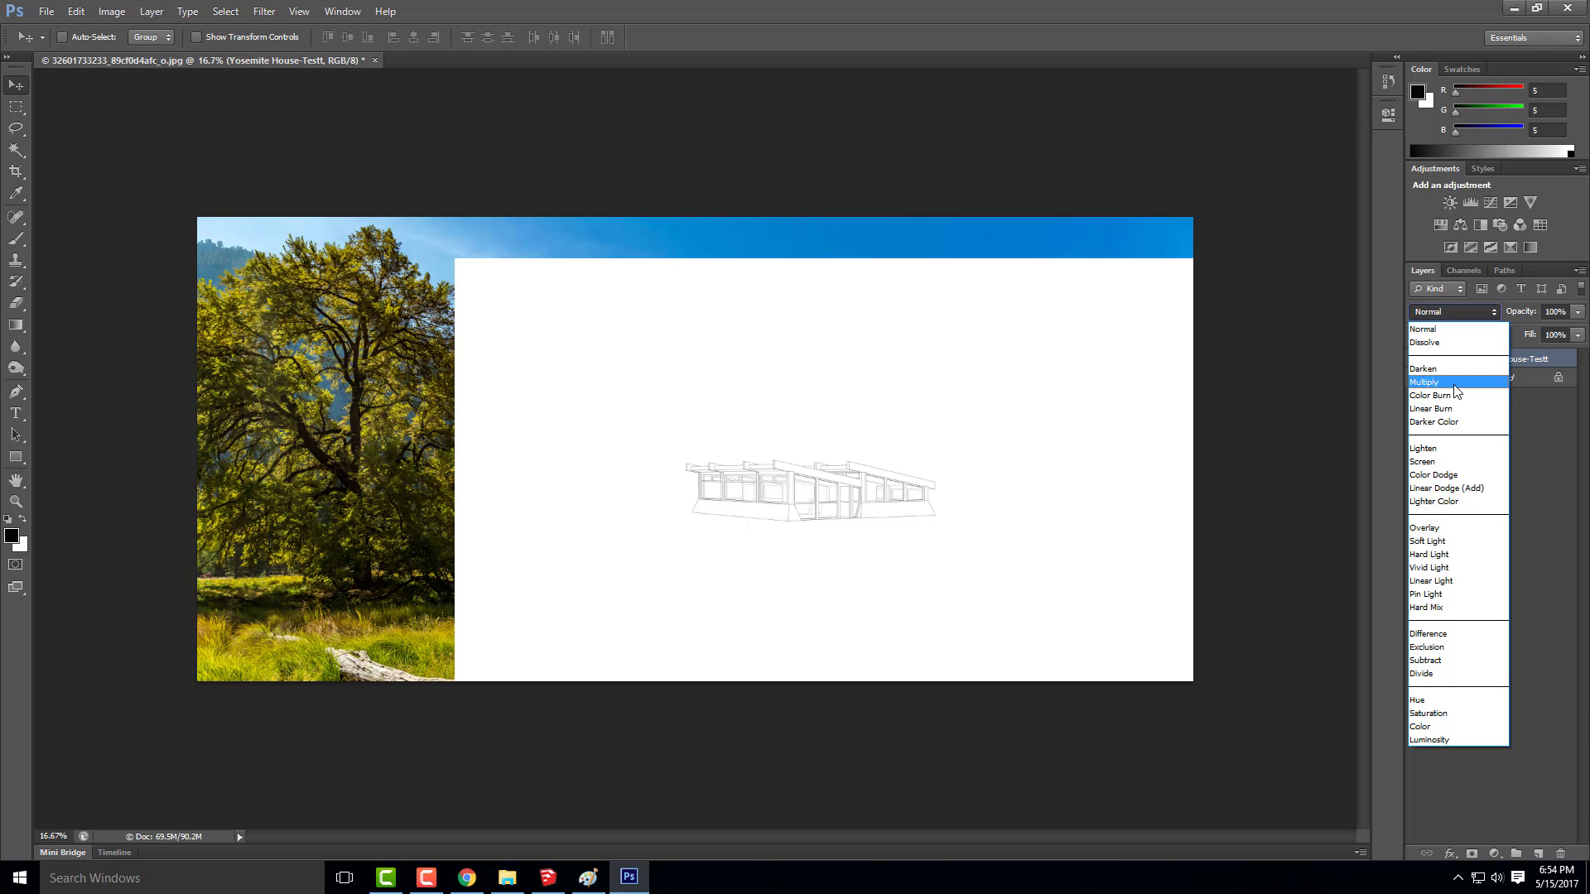
left_click(1457, 383)
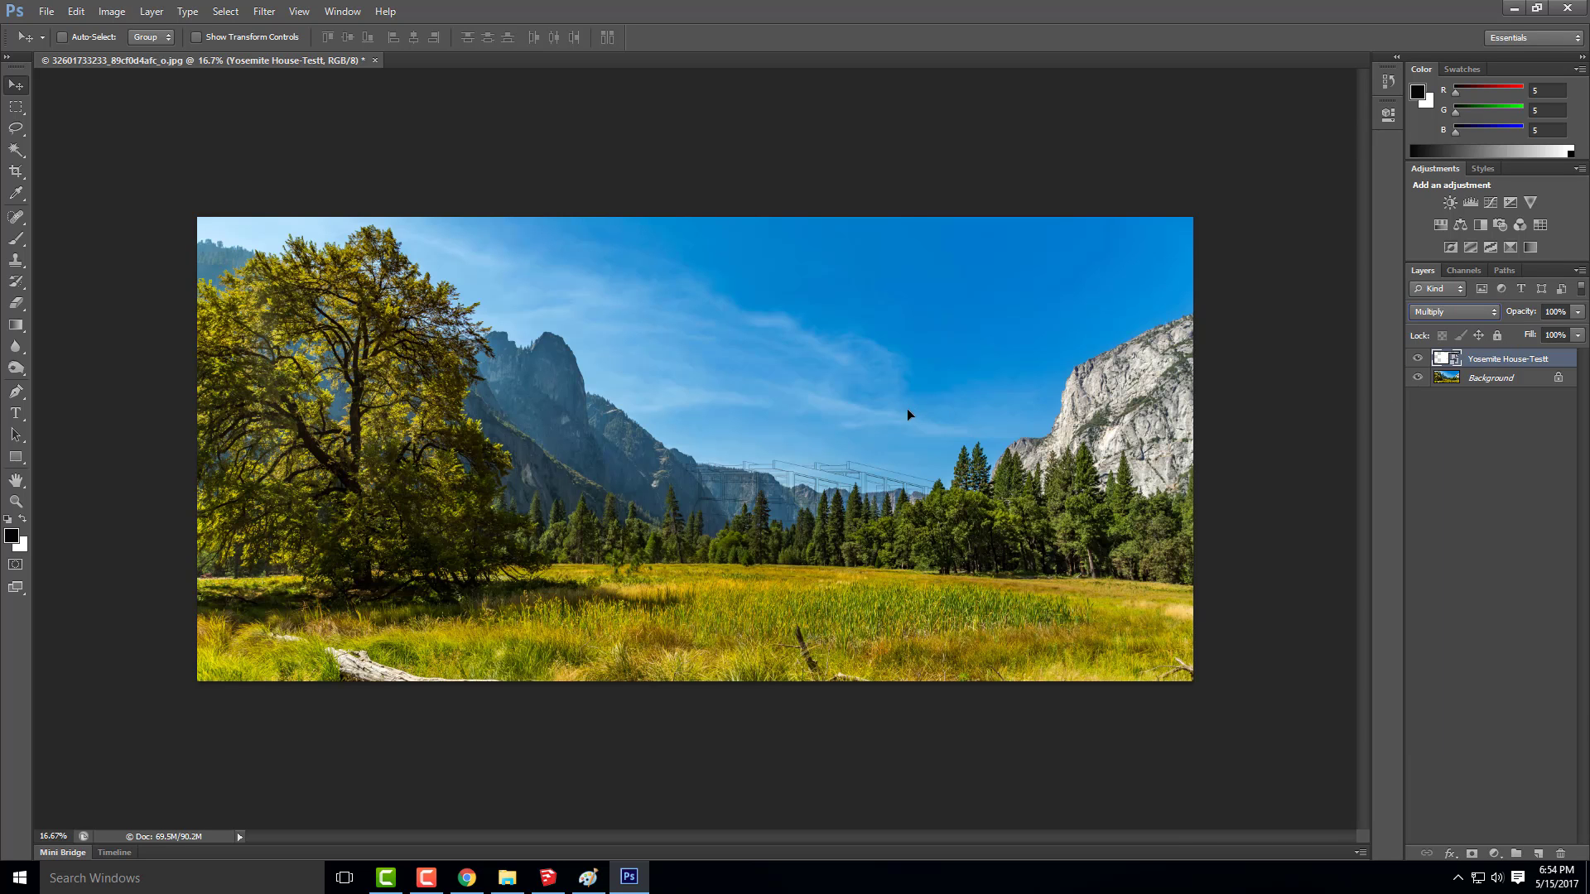
left_click_drag(909, 415, 942, 438)
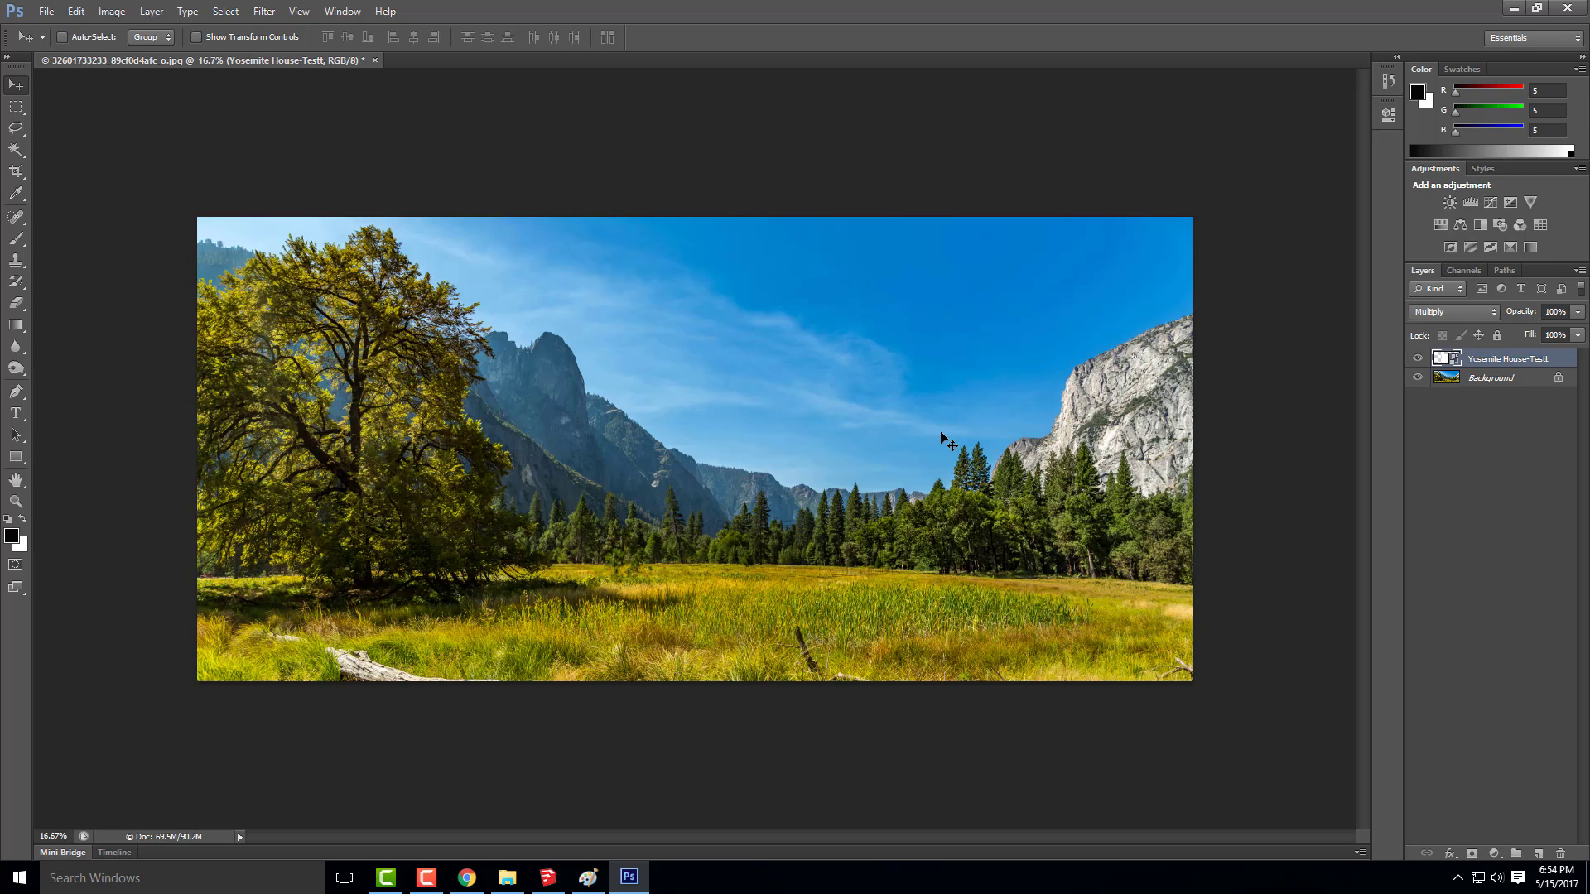
key("ctrl+z")
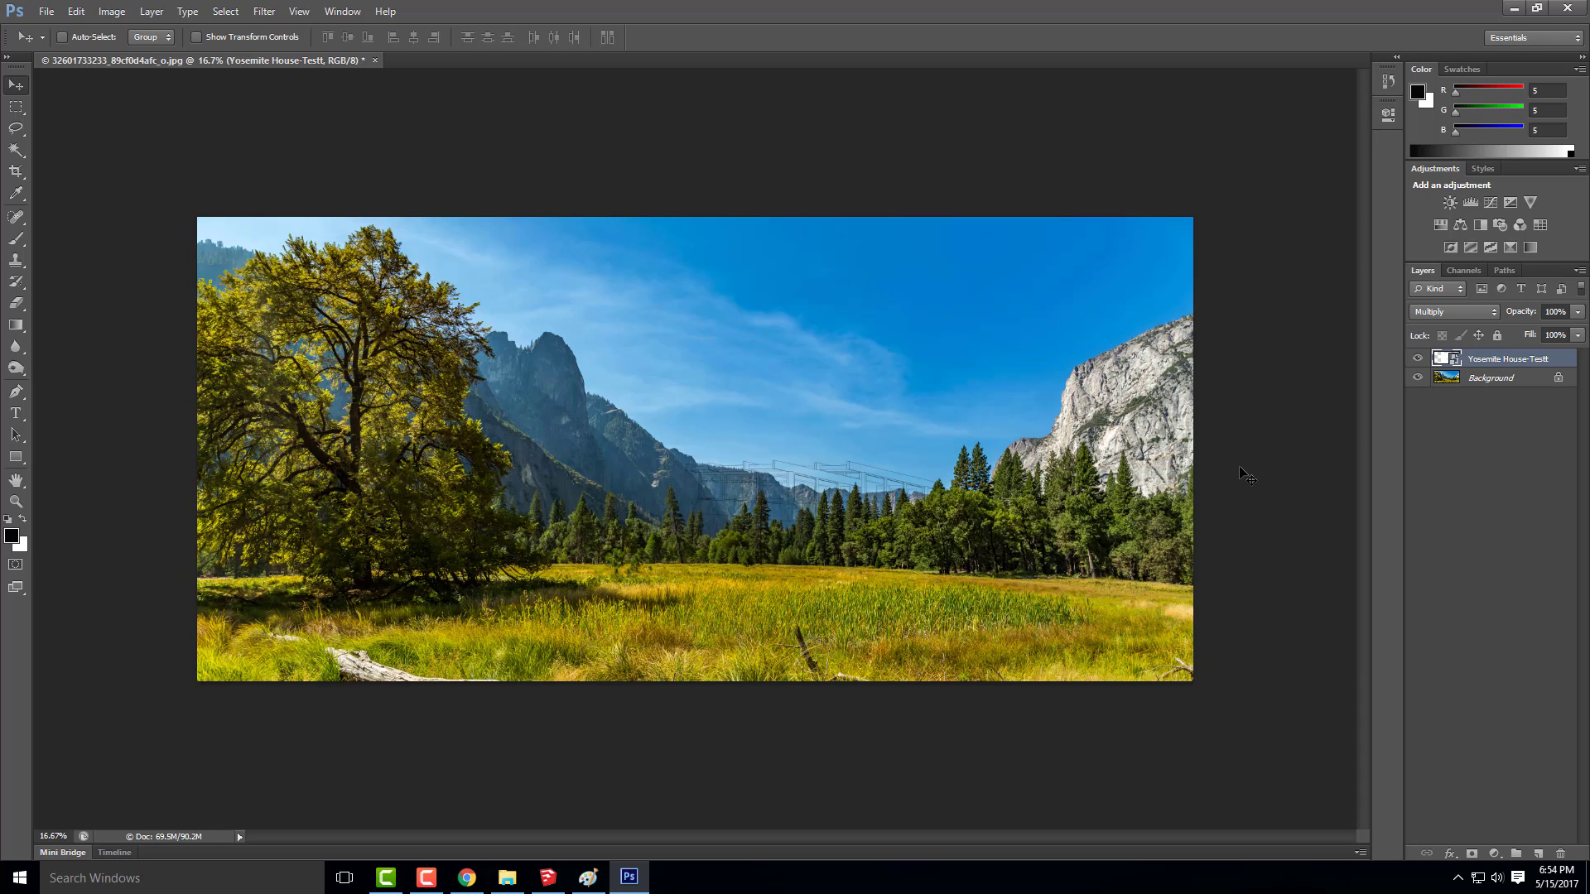
key("ctrl+z")
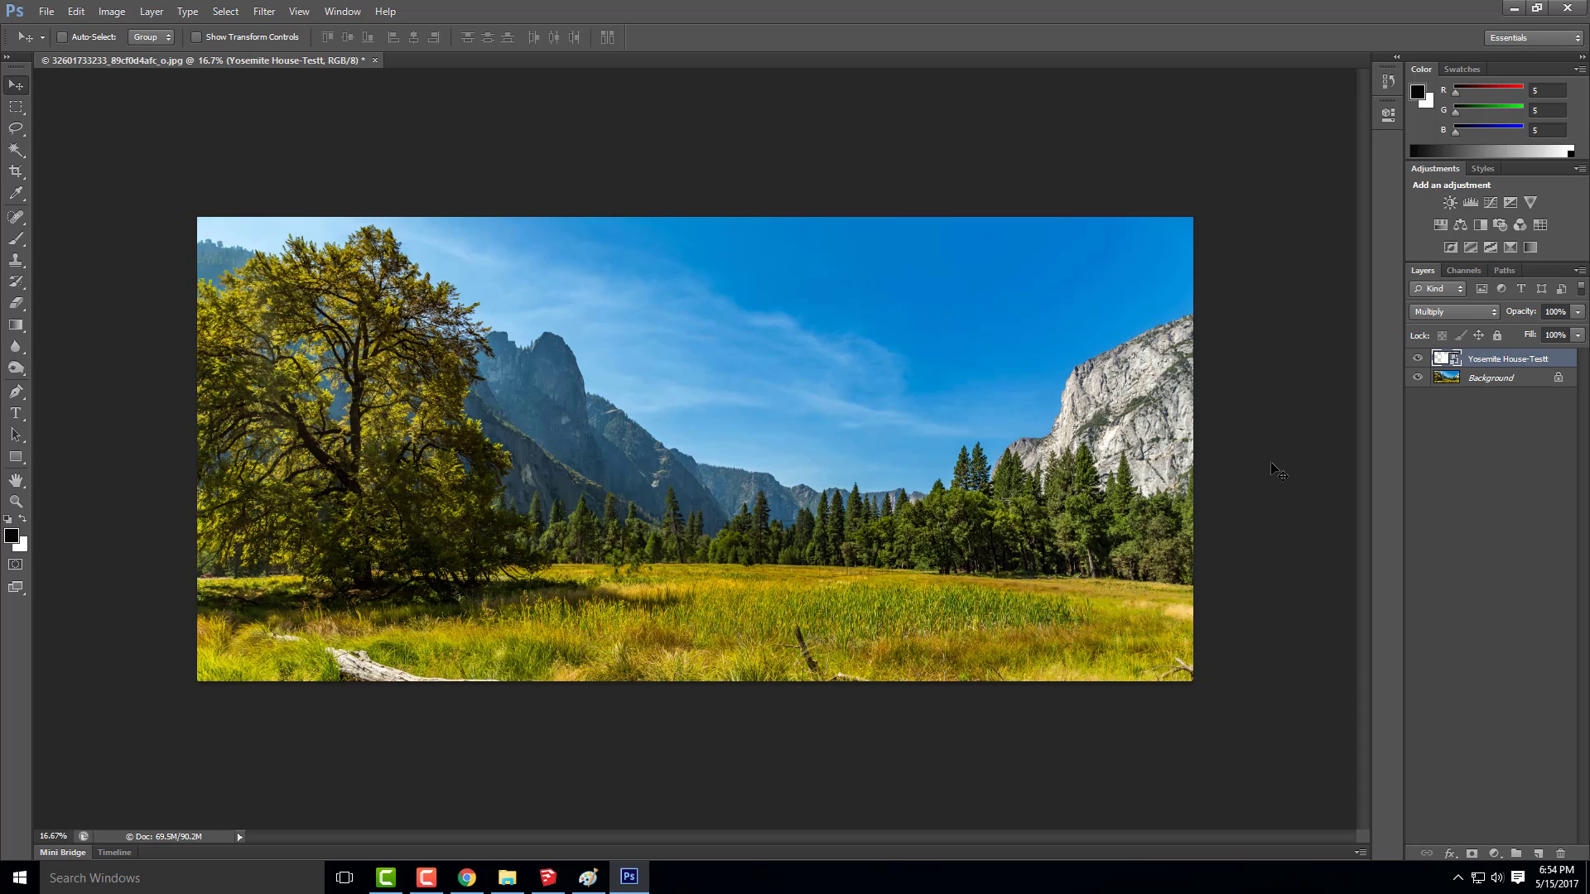
key("ctrl+alt+z")
key("ctrl+alt+z")
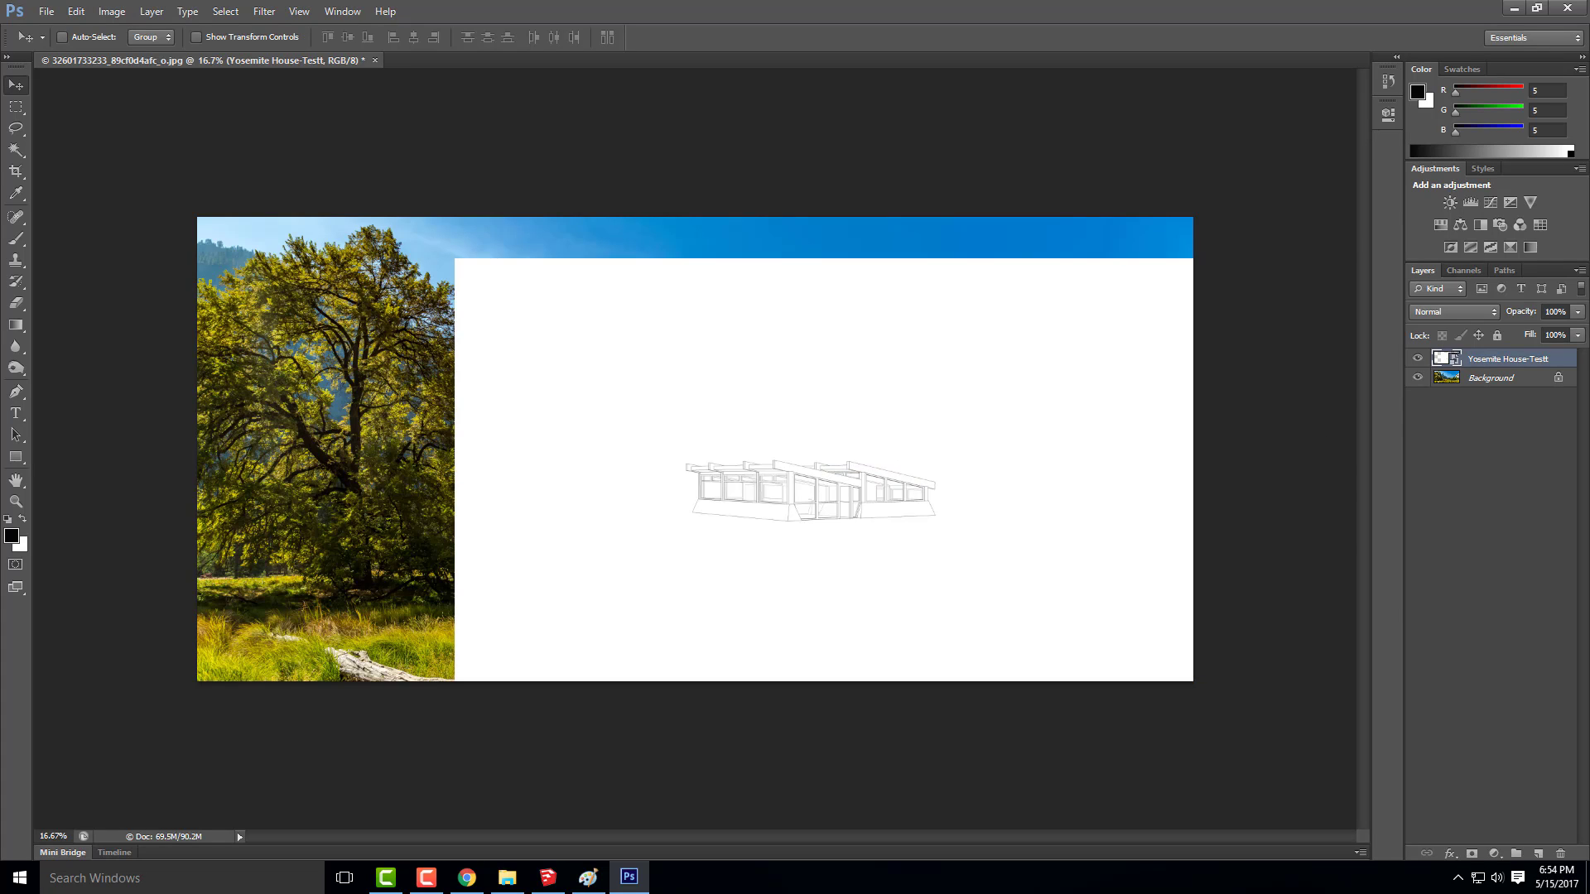
Lower the house layer's opacity to 59% and move the house down to the edge of the meadow
left_click(1578, 313)
left_click_drag(1576, 331, 1550, 333)
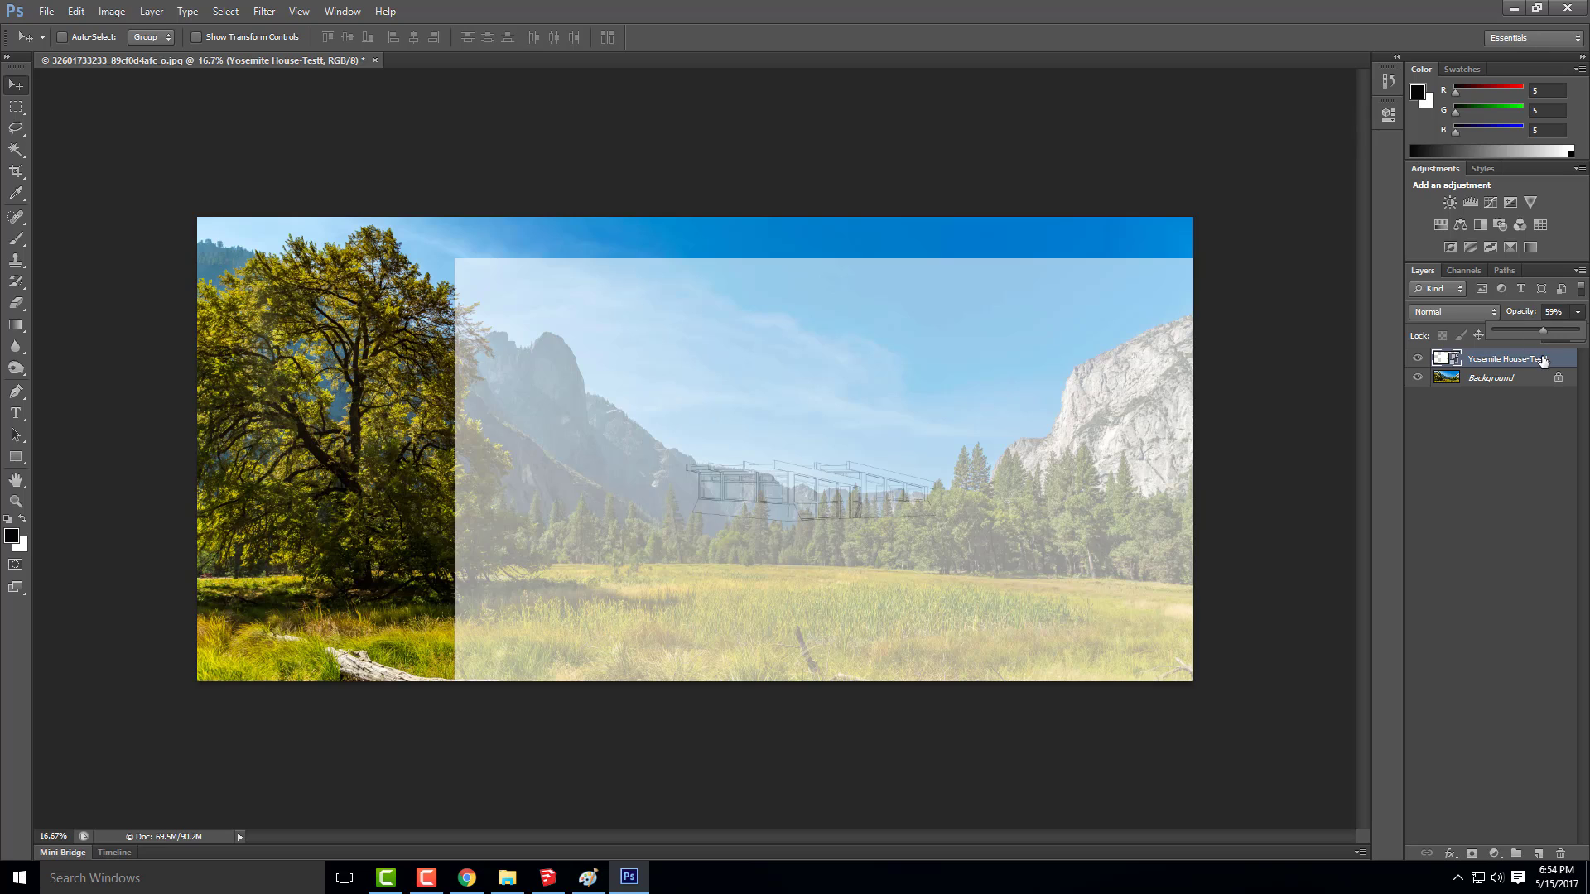
left_click_drag(899, 439, 986, 497)
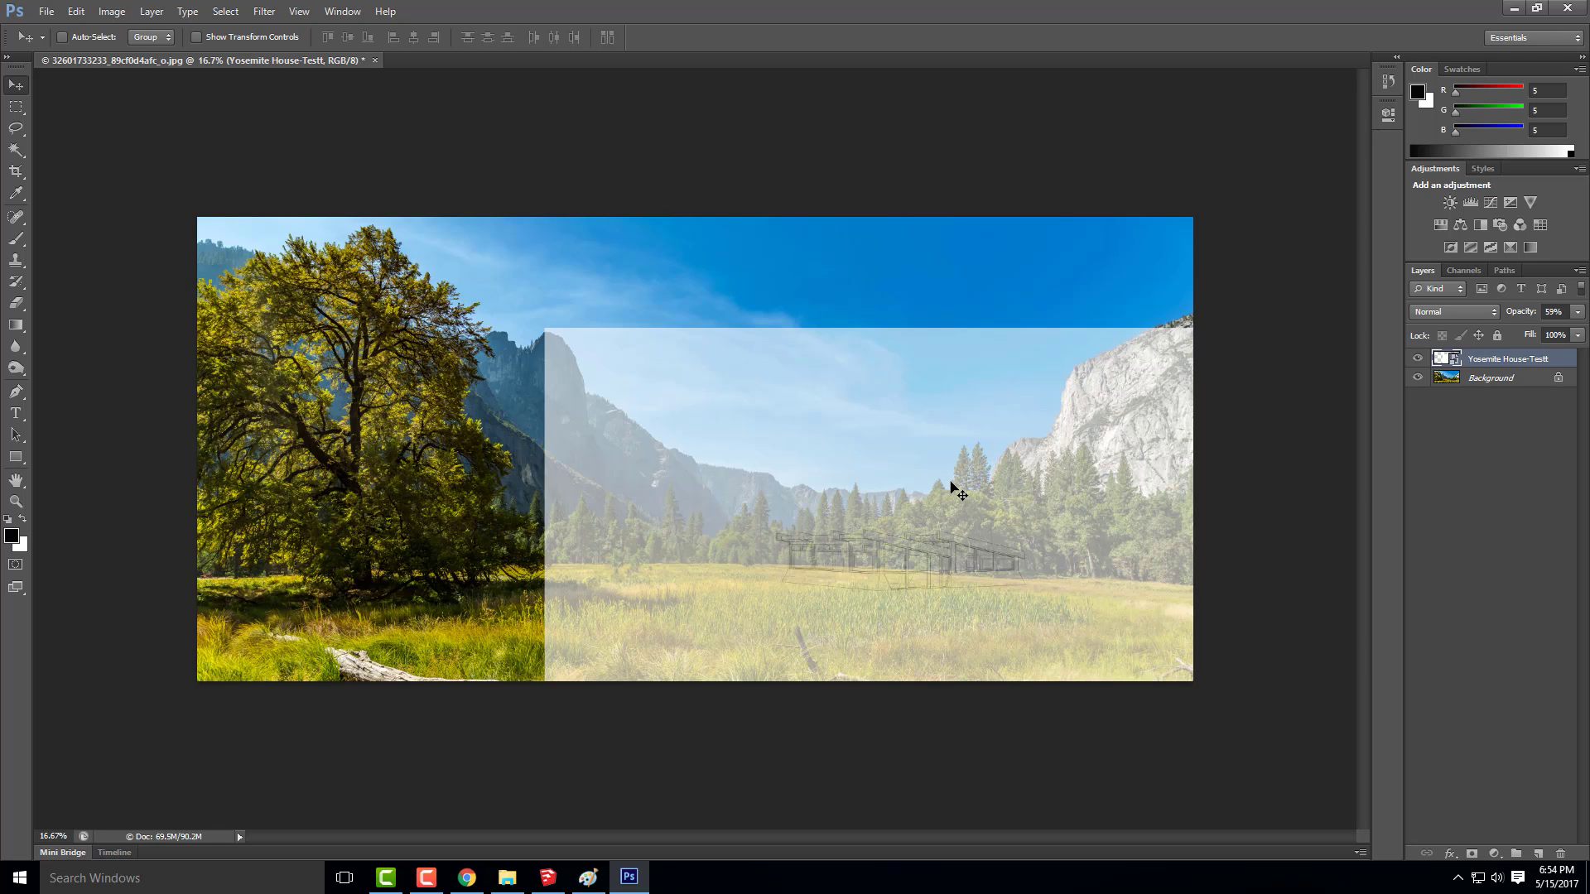
Scale the house layer proportionally to about 50%, reposition it along the base of the tree line and apply the transformation
key("ctrl+t")
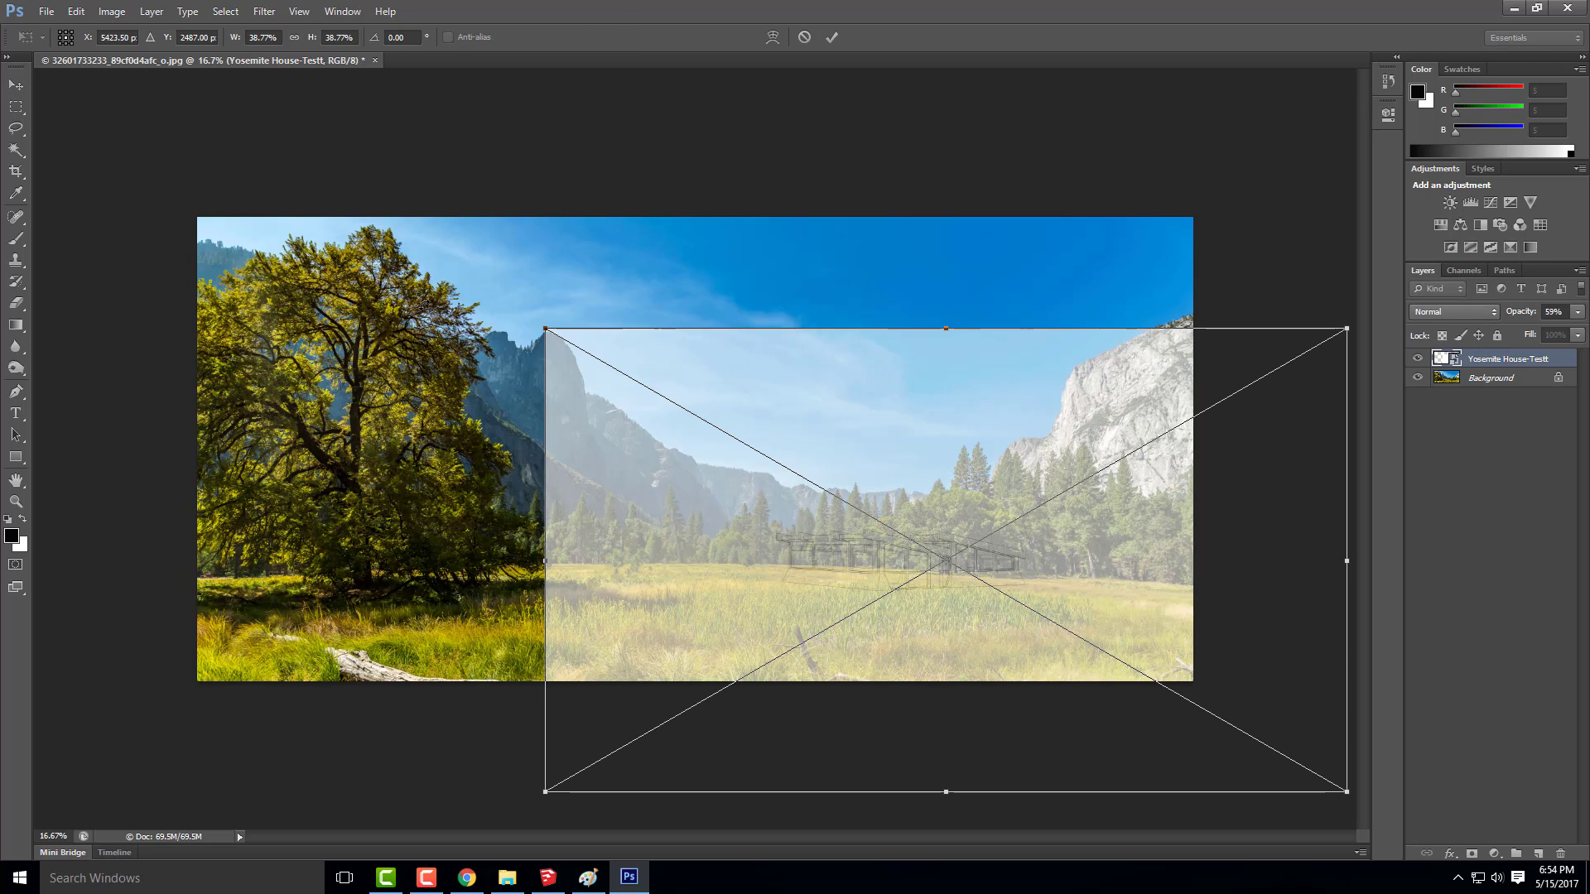
left_click_drag(538, 320, 315, 180)
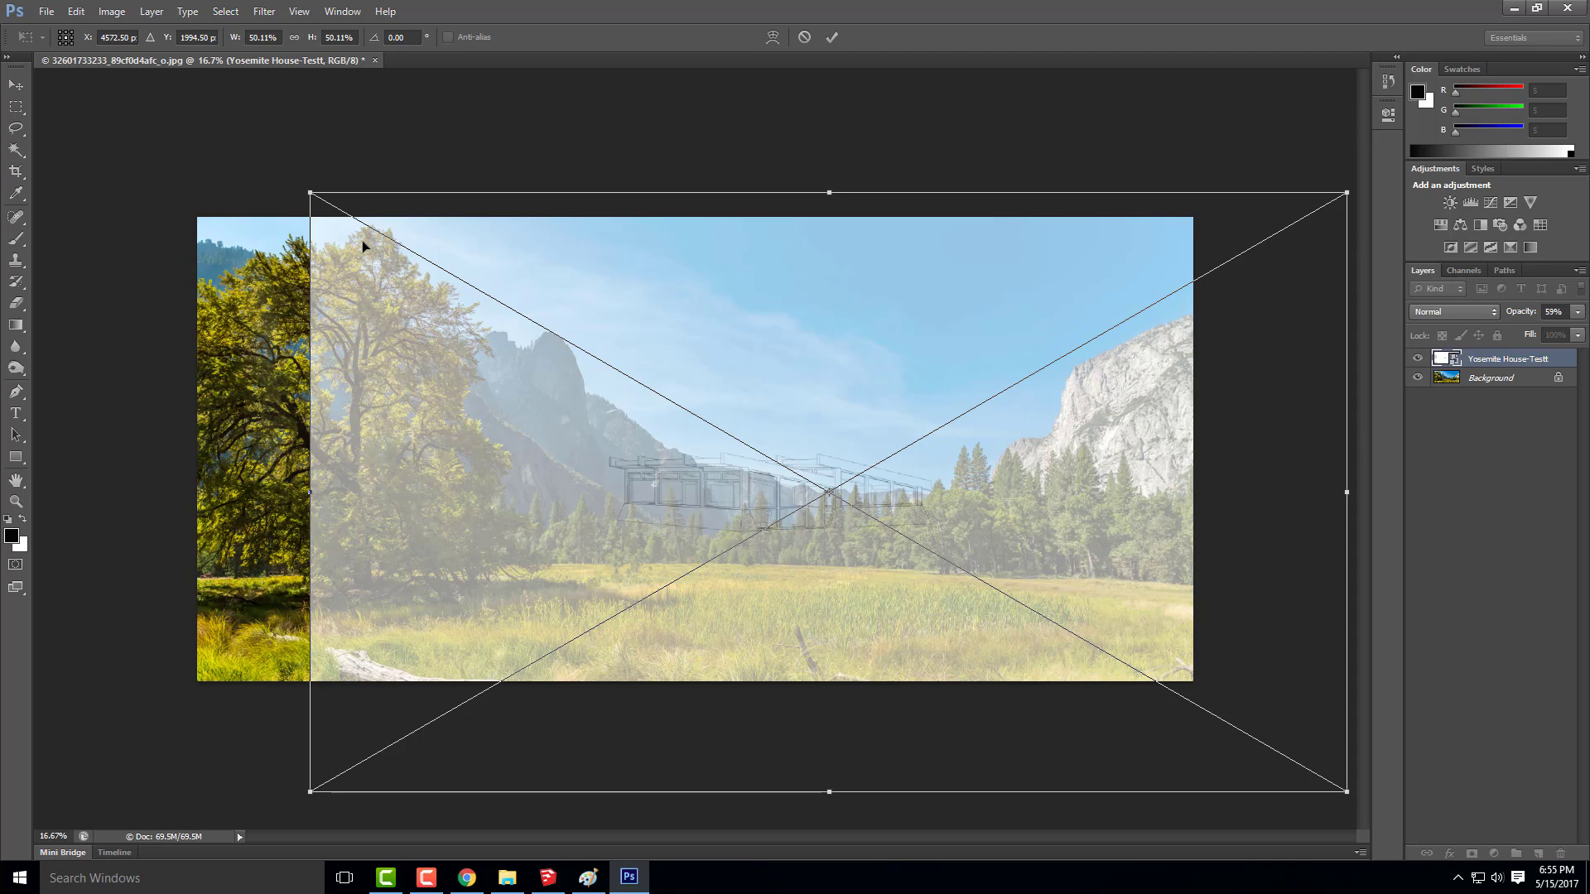
left_click_drag(377, 341, 495, 396)
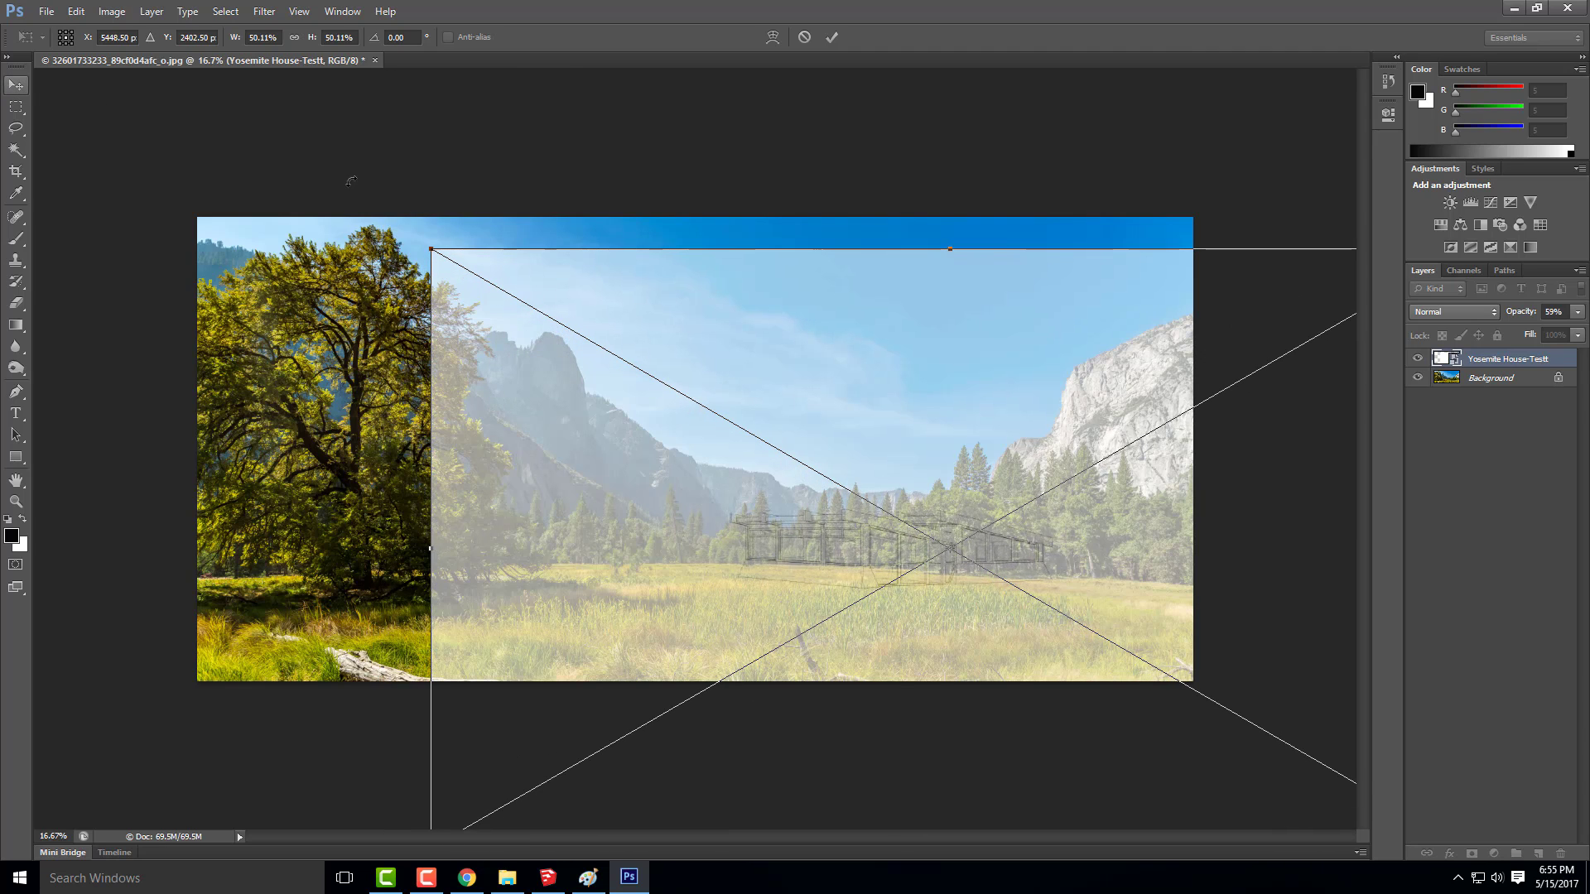
left_click_drag(586, 298, 576, 301)
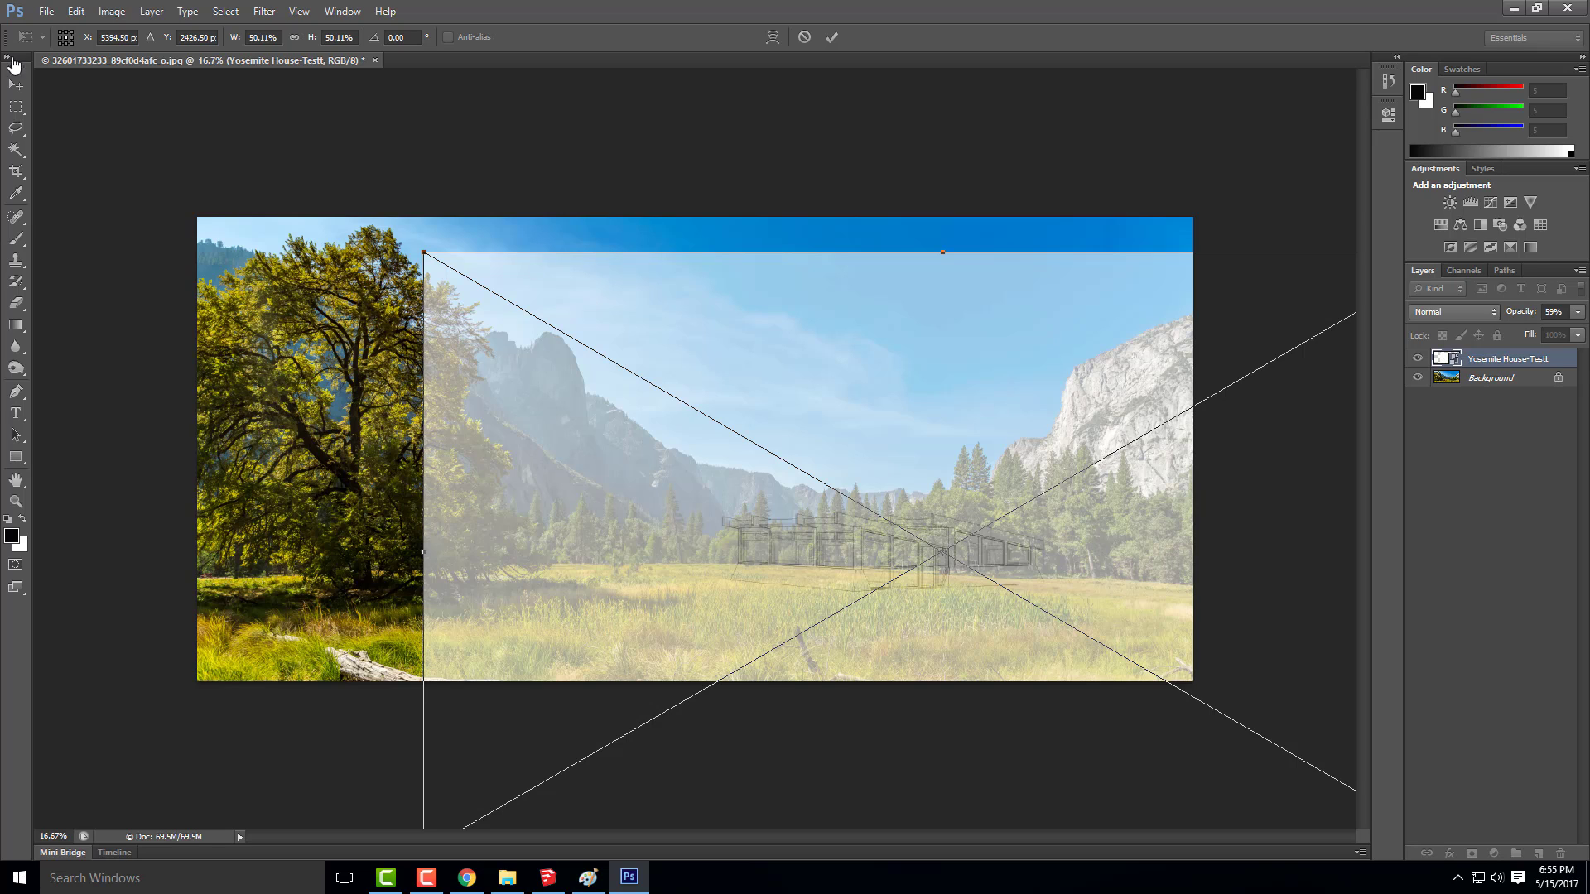
left_click(16, 85)
left_click(721, 332)
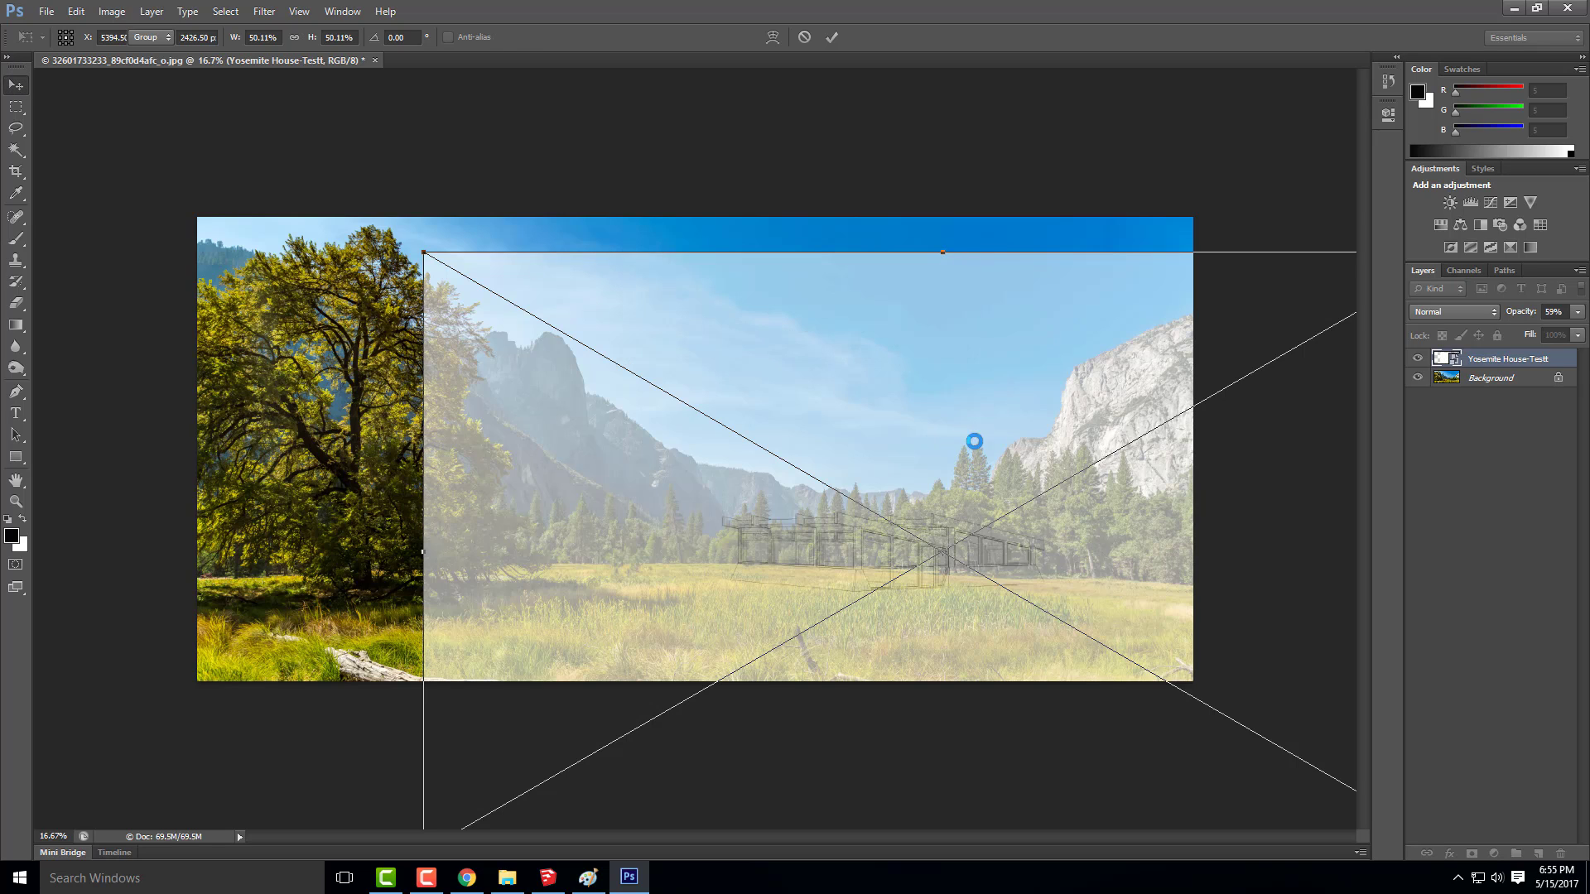
Delete the Yosemite House-Testt layer and switch back to SketchUp
key("Delete")
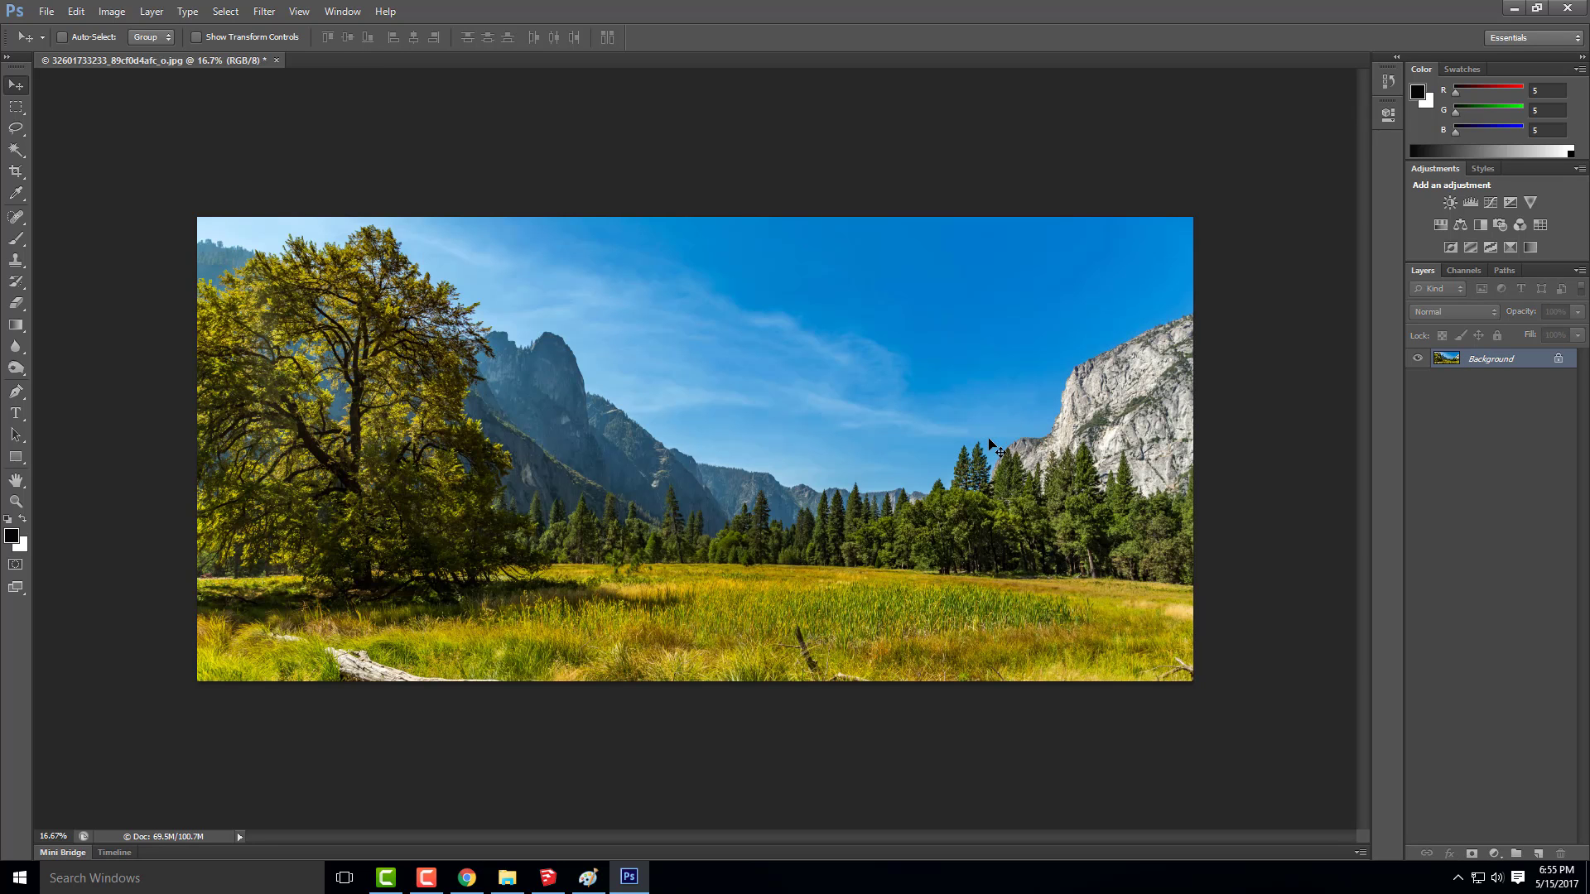
left_click(1520, 8)
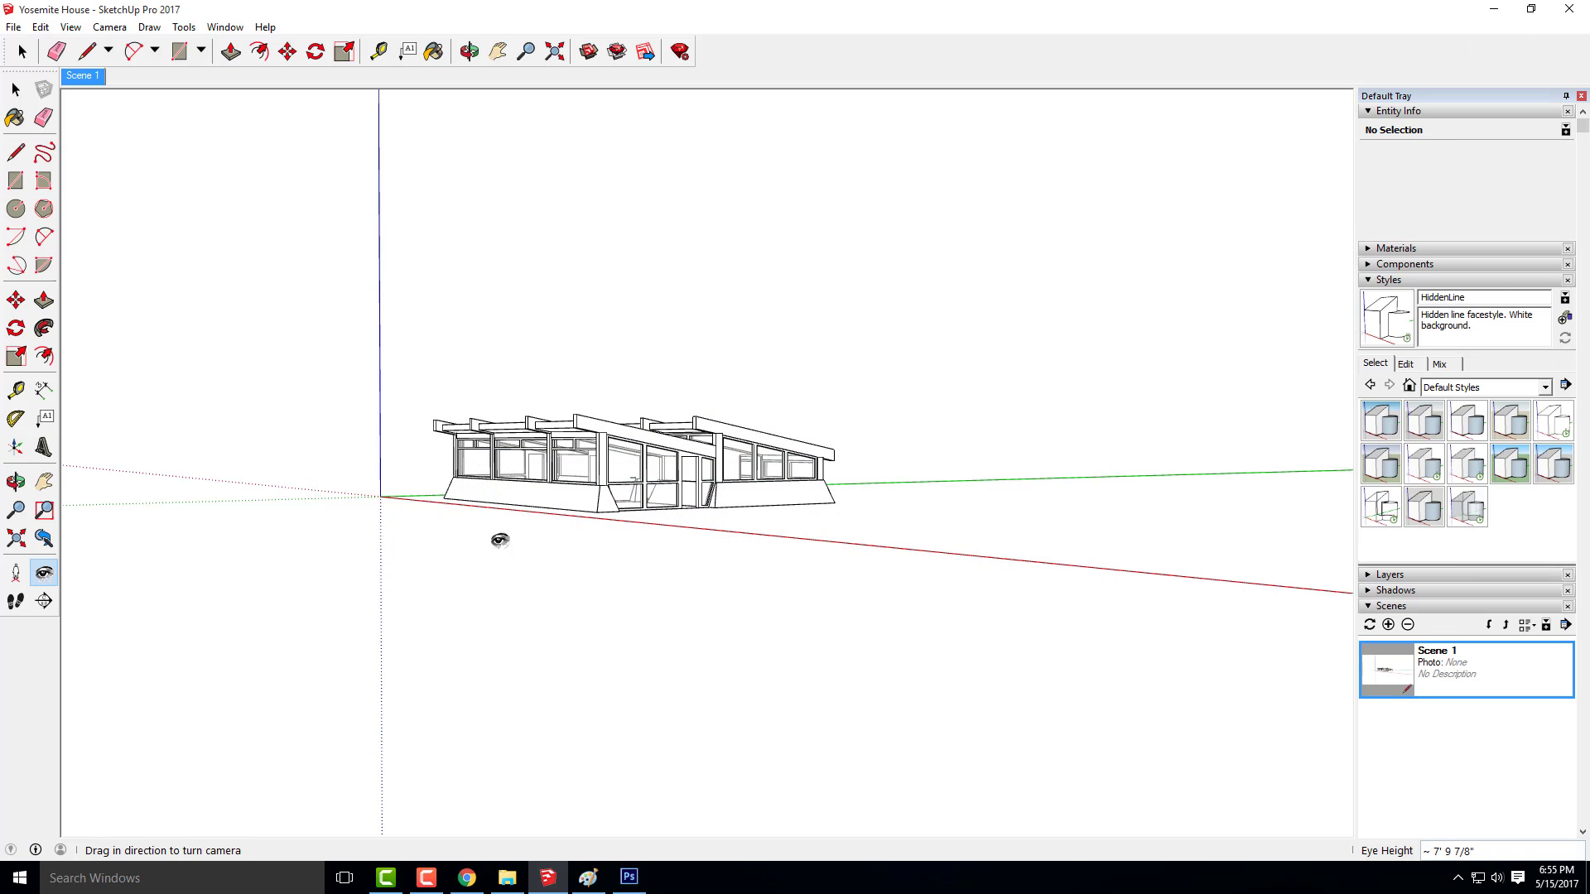
Zoom in until the house fills most of the view's width and update Scene 1 with all scene properties included
scroll(585, 468, "up", 4)
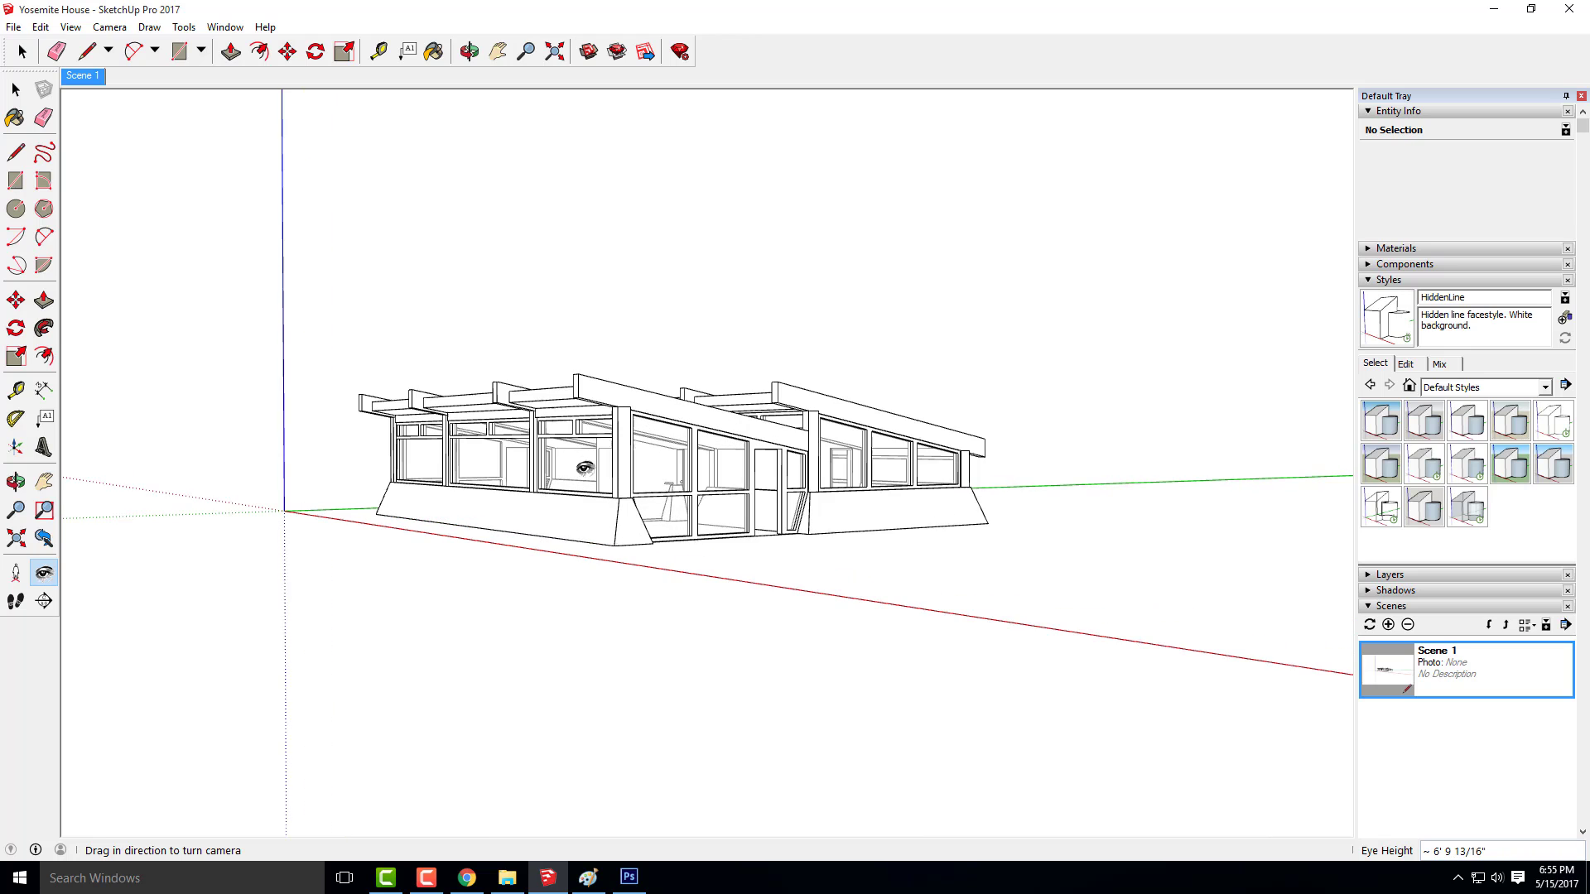
scroll(586, 467, "up", 1)
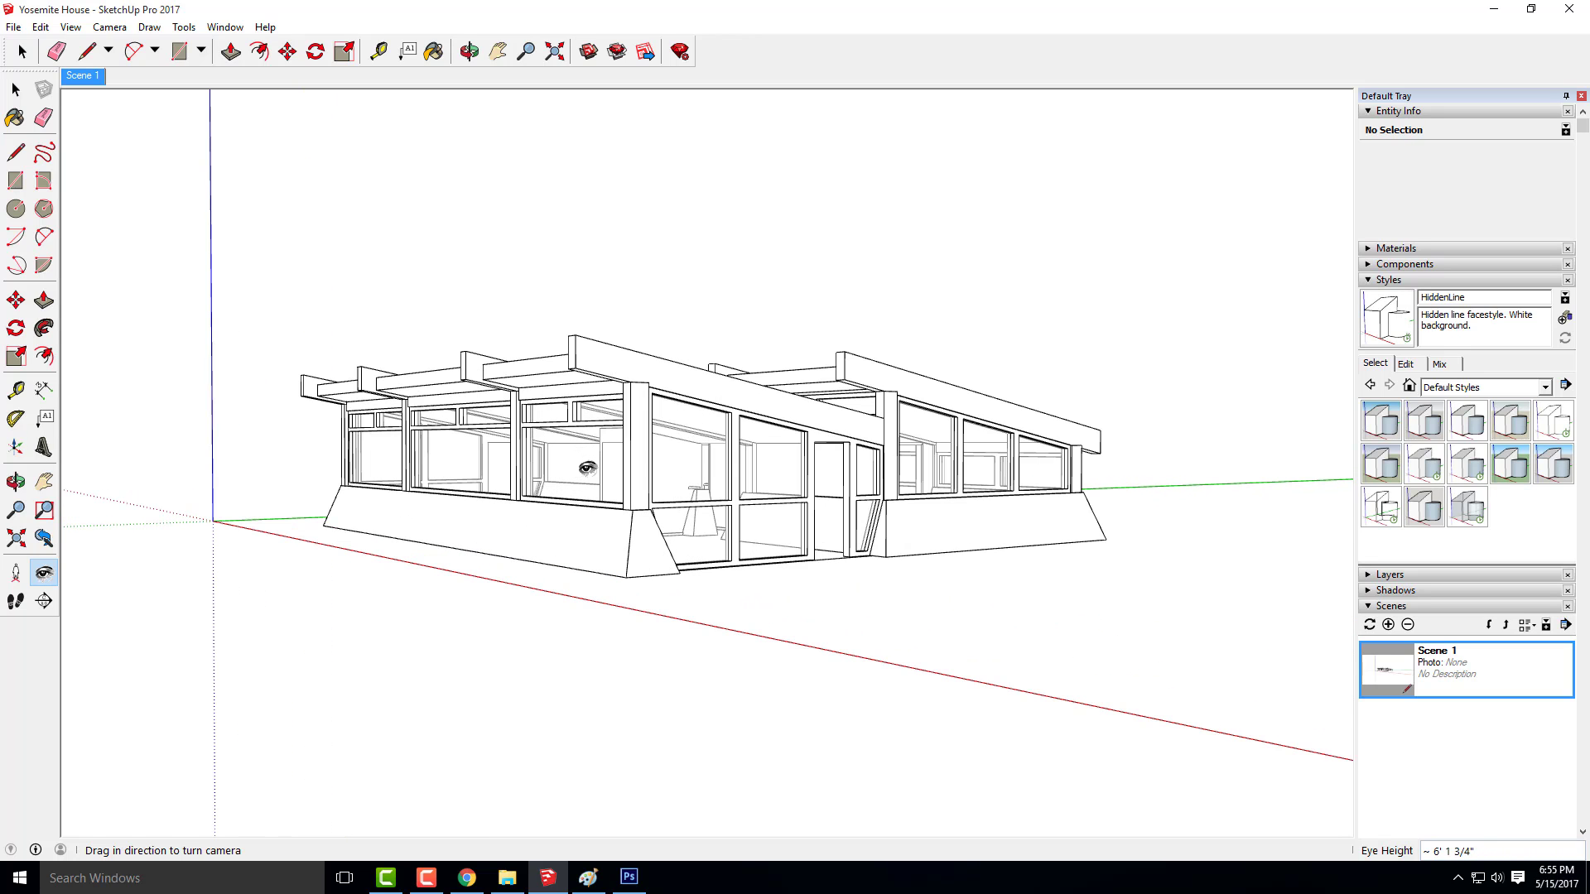
left_click(1372, 627)
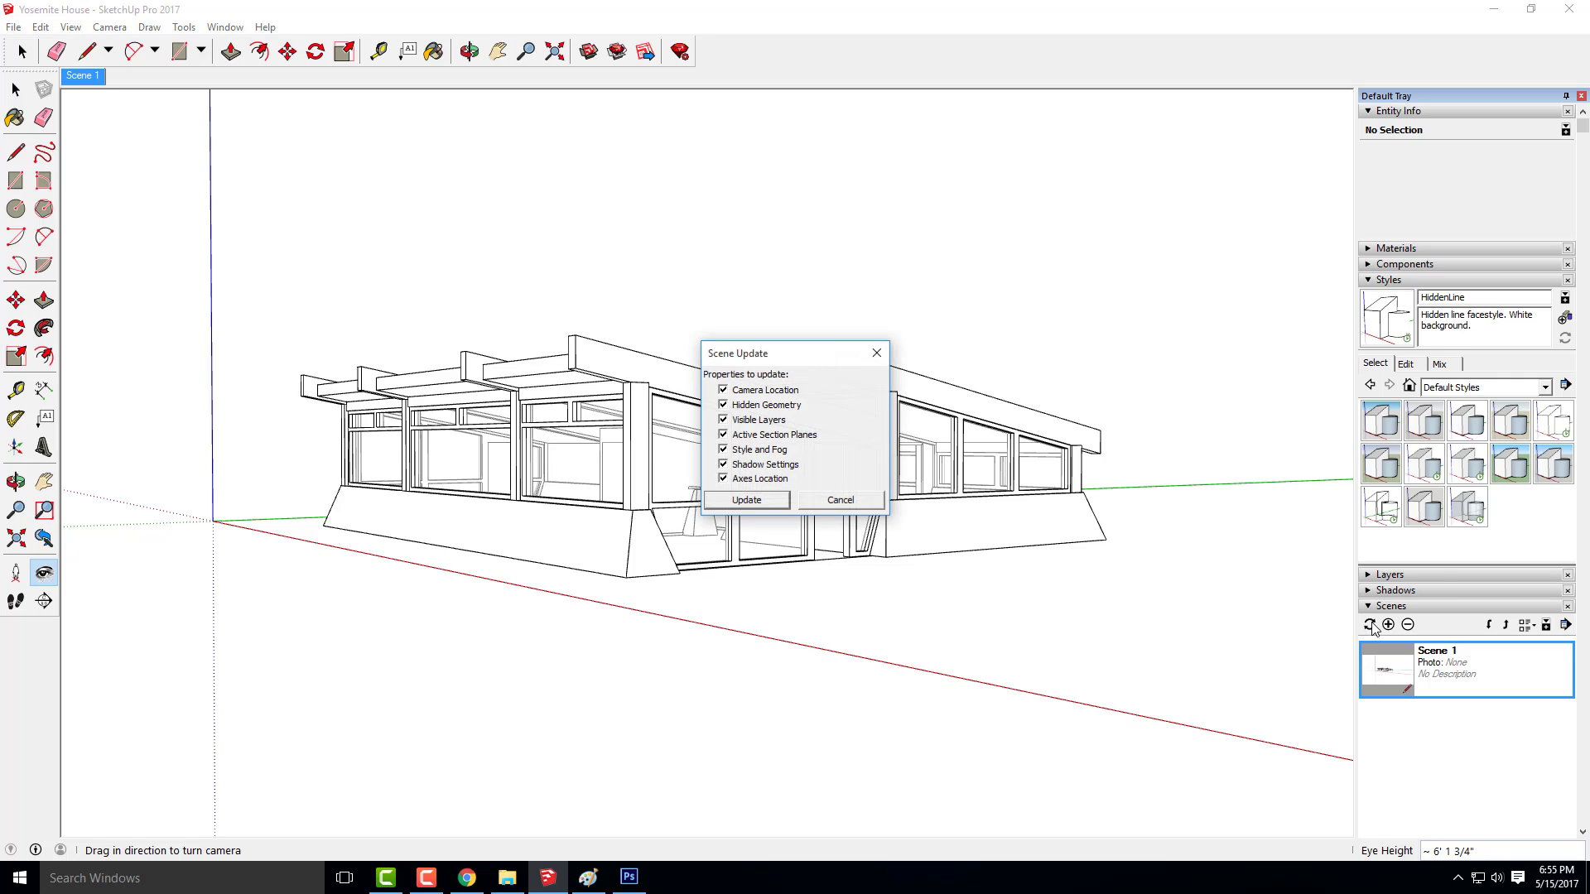
left_click(734, 505)
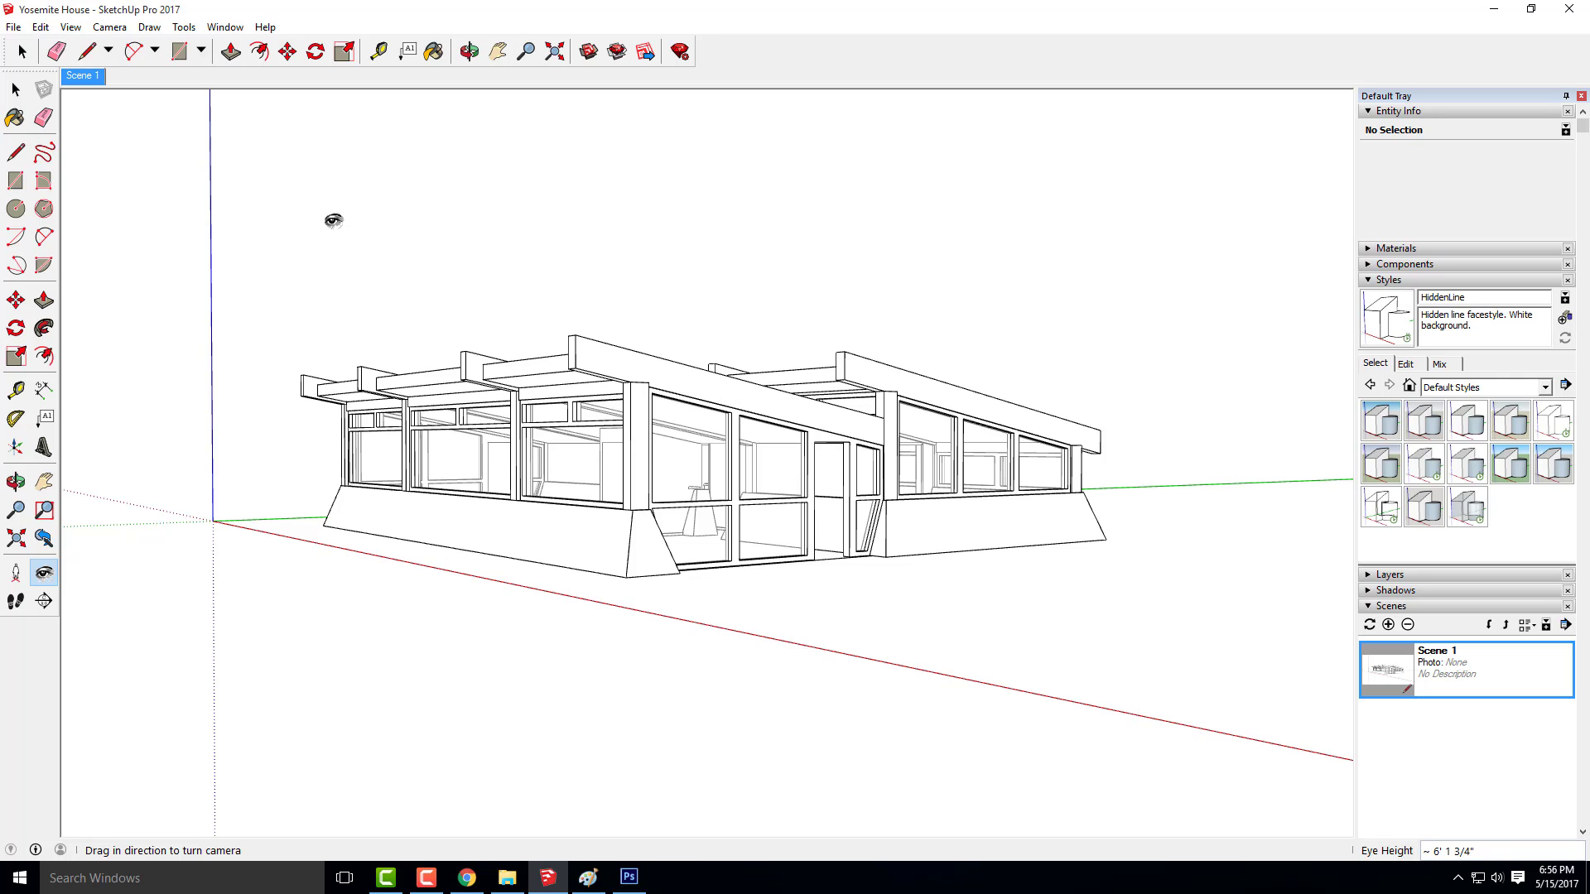
Hide the guides and the axes in the model view
left_click(40, 28)
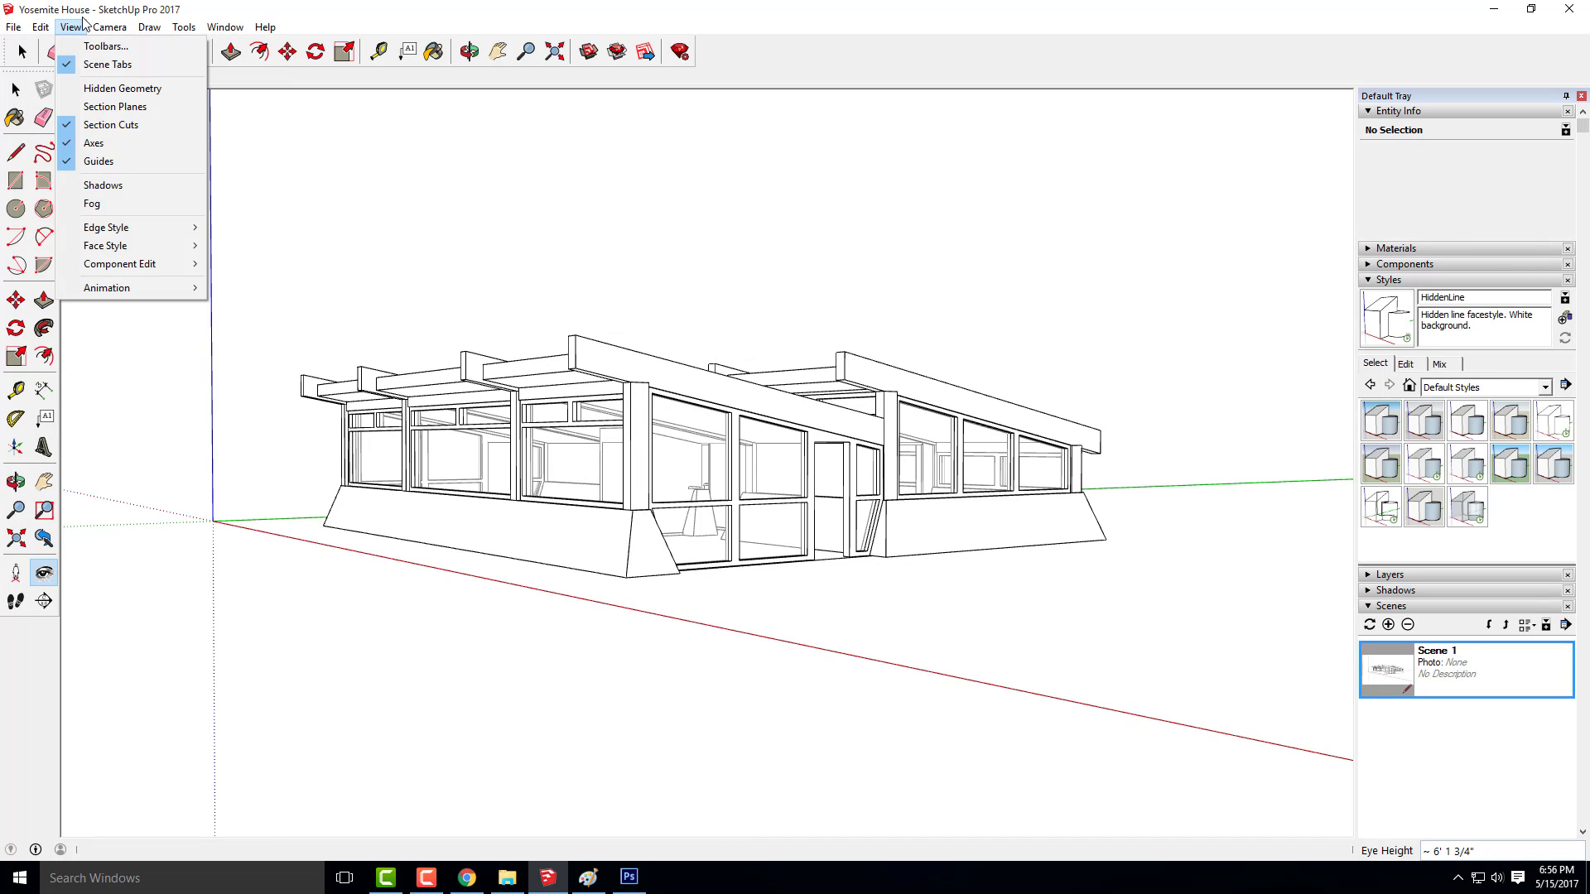
left_click(117, 161)
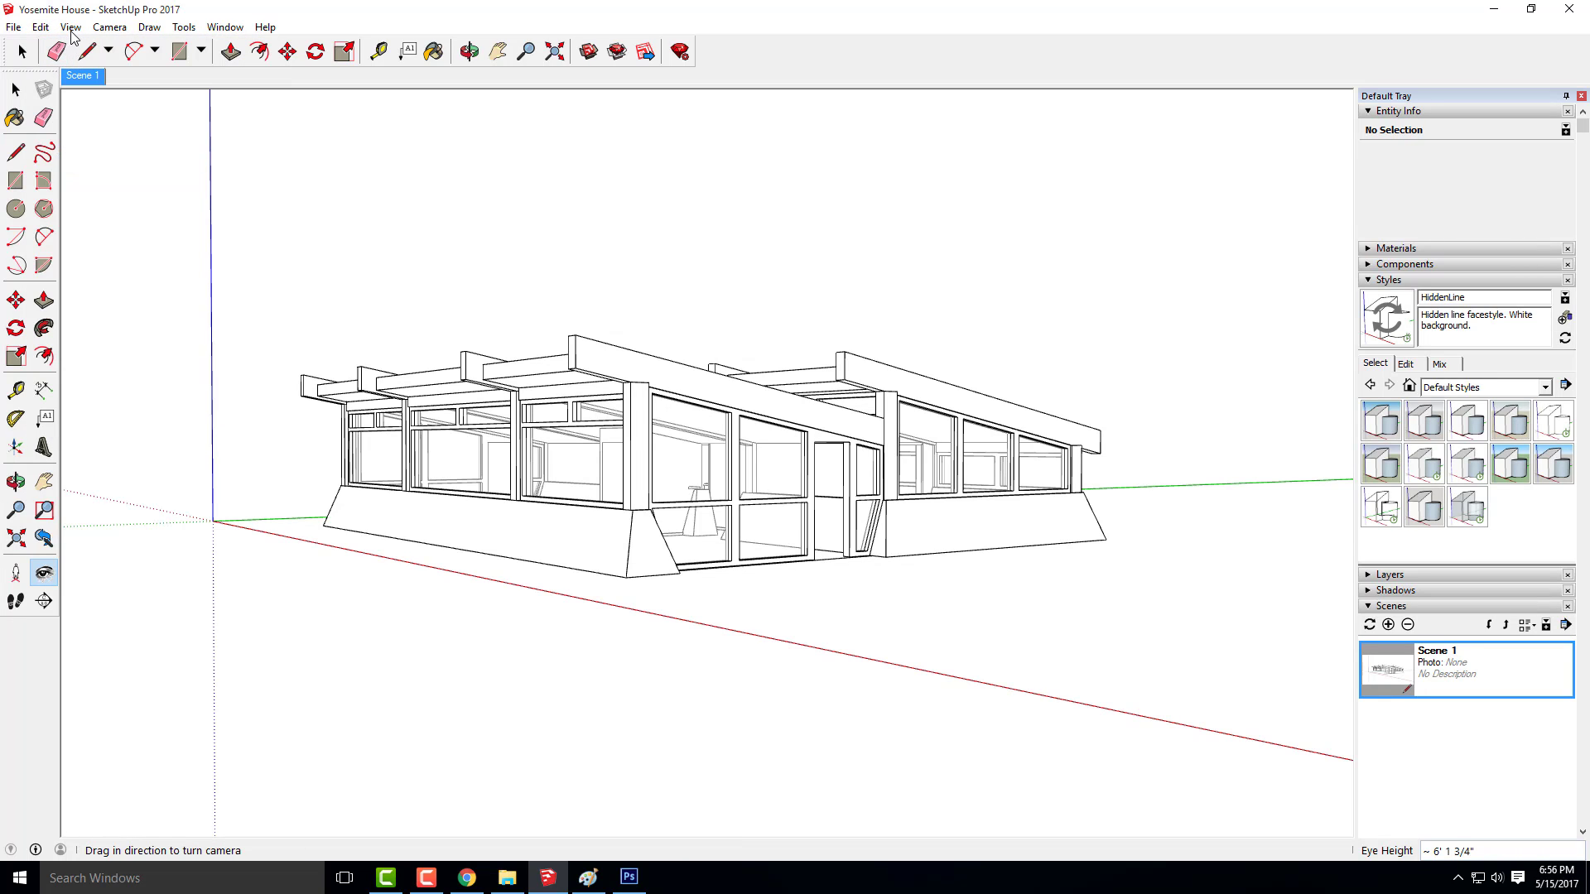
left_click(70, 28)
left_click(128, 144)
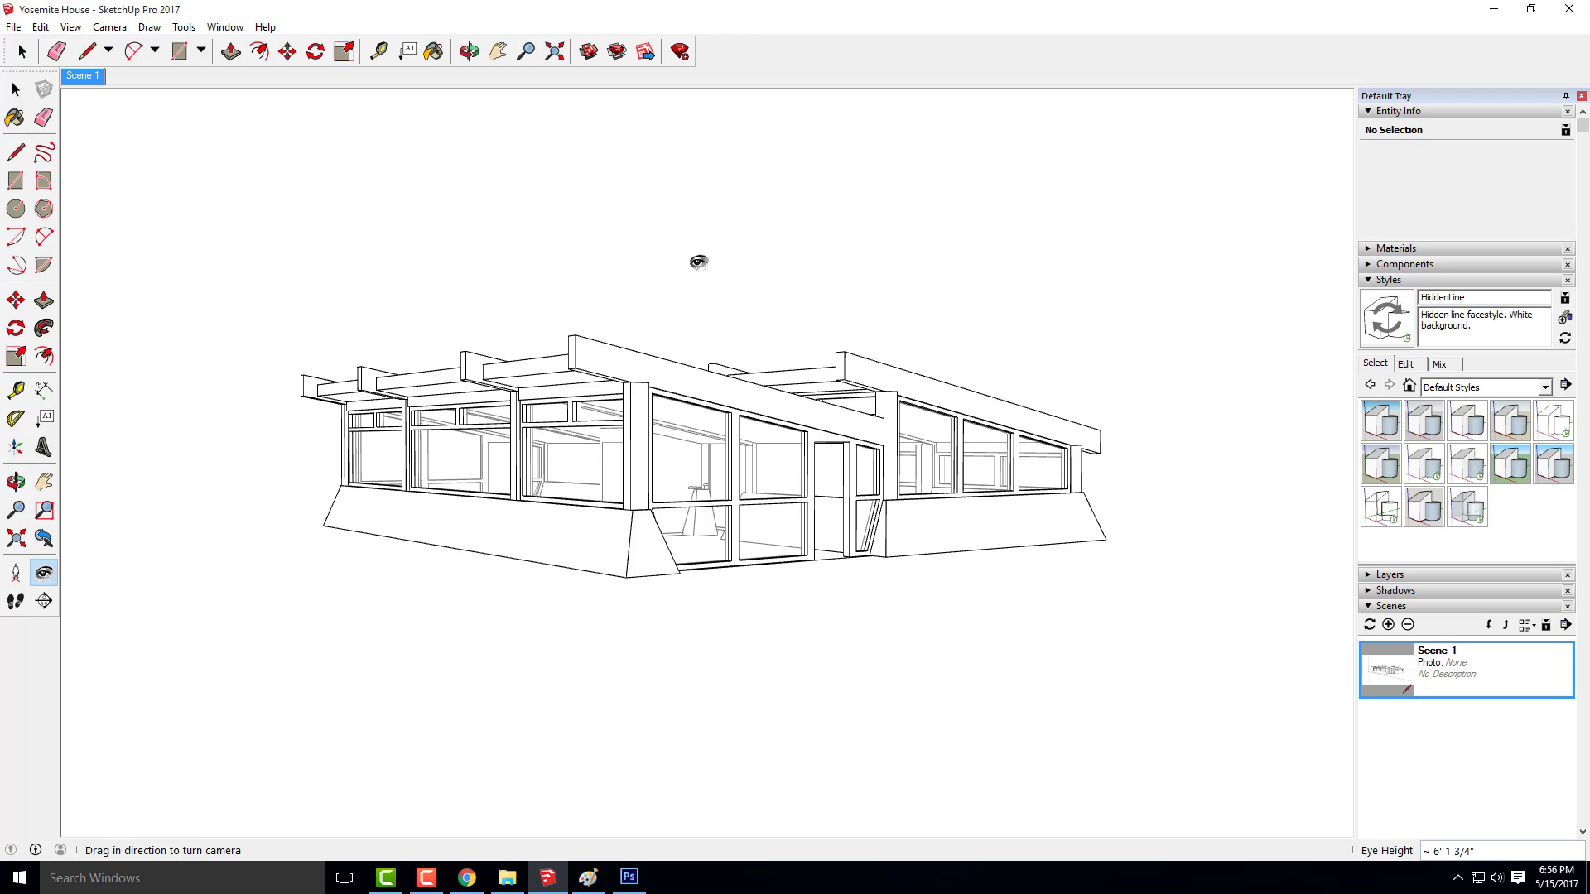
Export the current view as a JPEG 2D graphic named Yosemite House-Hidden Line in the Week 17A- Content folder
left_click(13, 28)
mouse_move(115, 263)
left_click(309, 278)
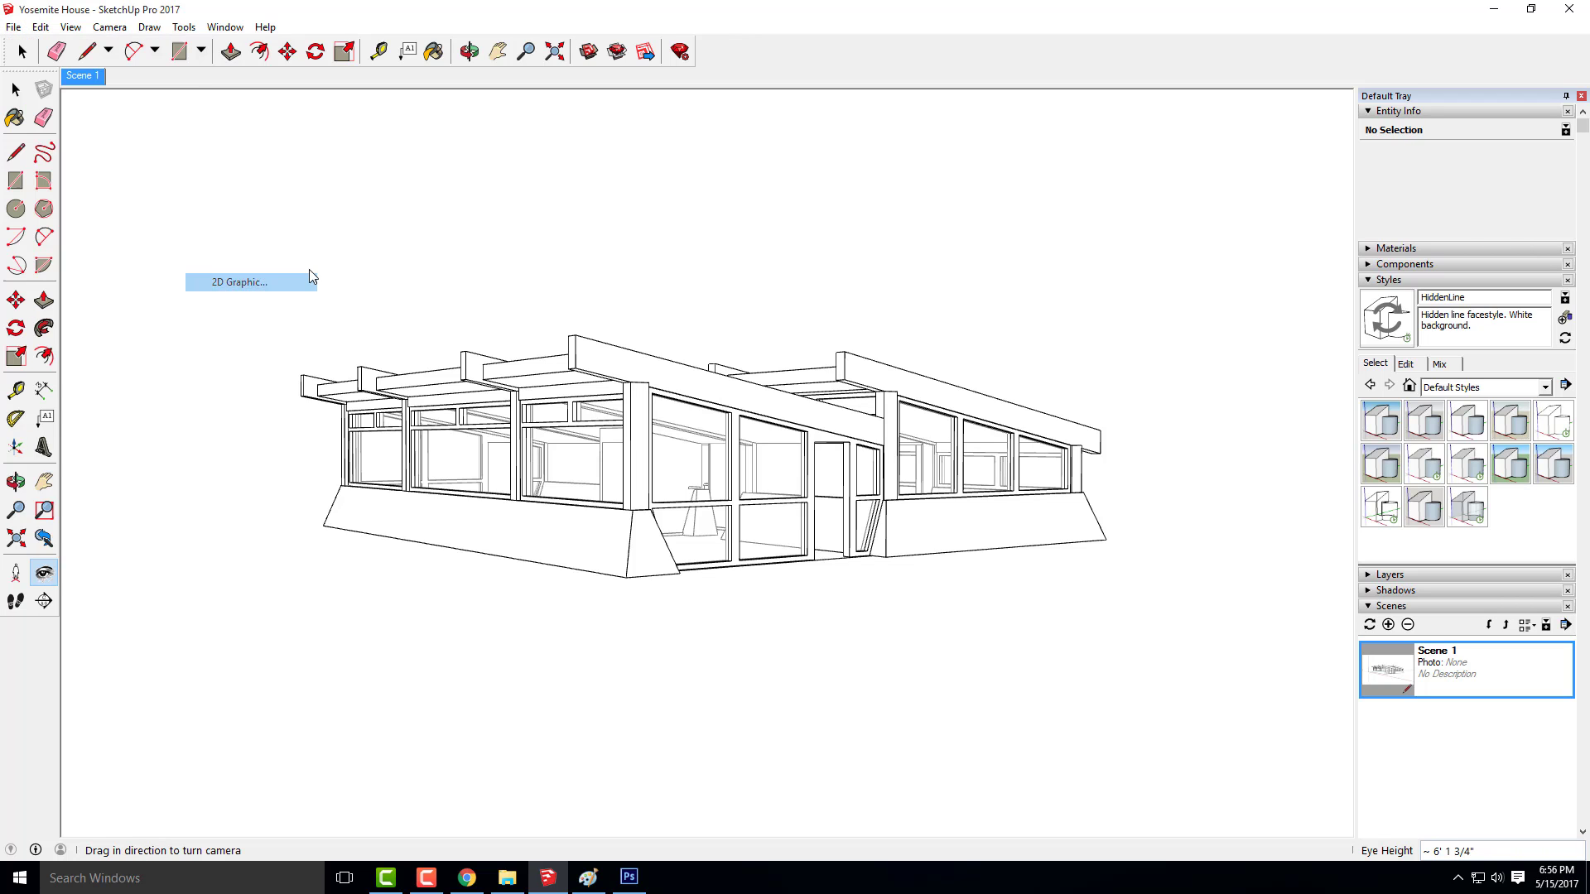
left_click(725, 584)
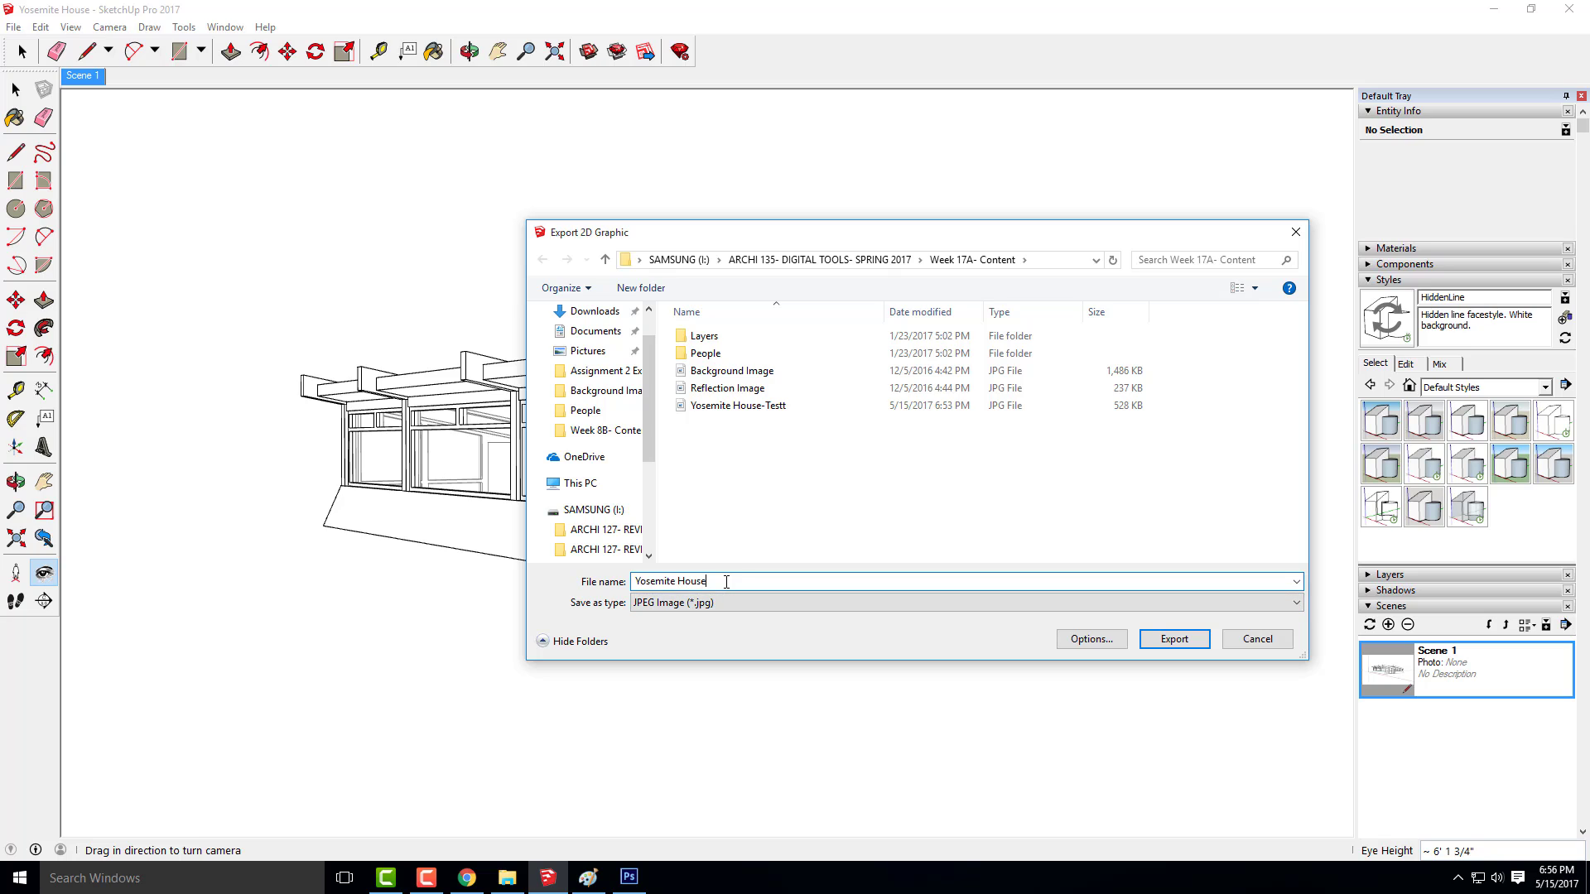
type("-Hidden Line")
left_click(1174, 640)
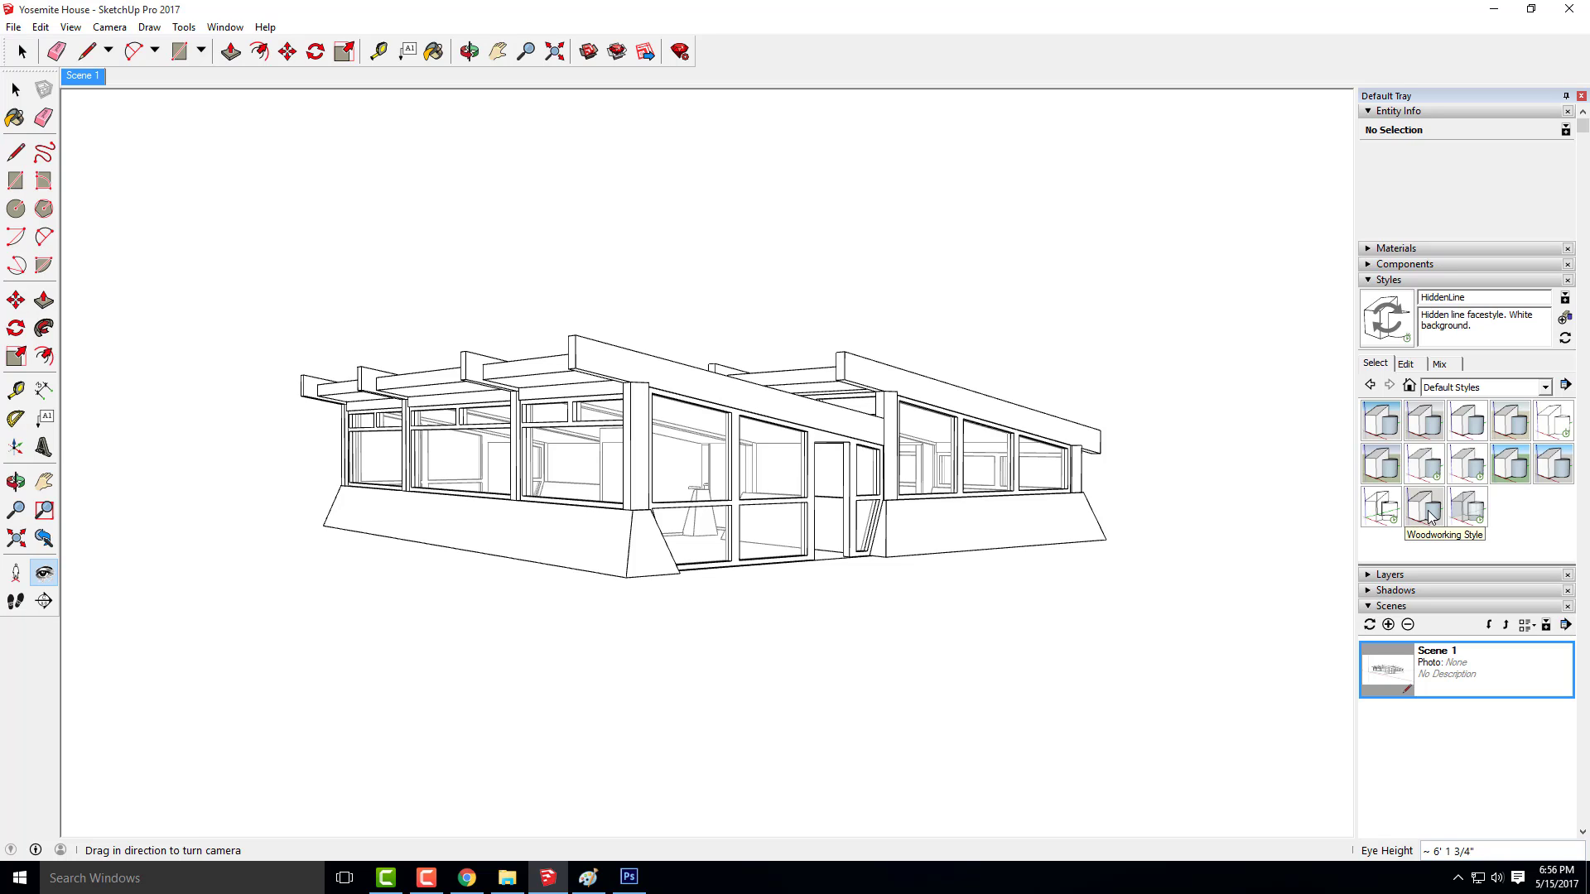
Turn on the model's shadows and check the light direction in the Flickr meadow photo in Chrome before returning to SketchUp
left_click(1367, 594)
left_click(1372, 611)
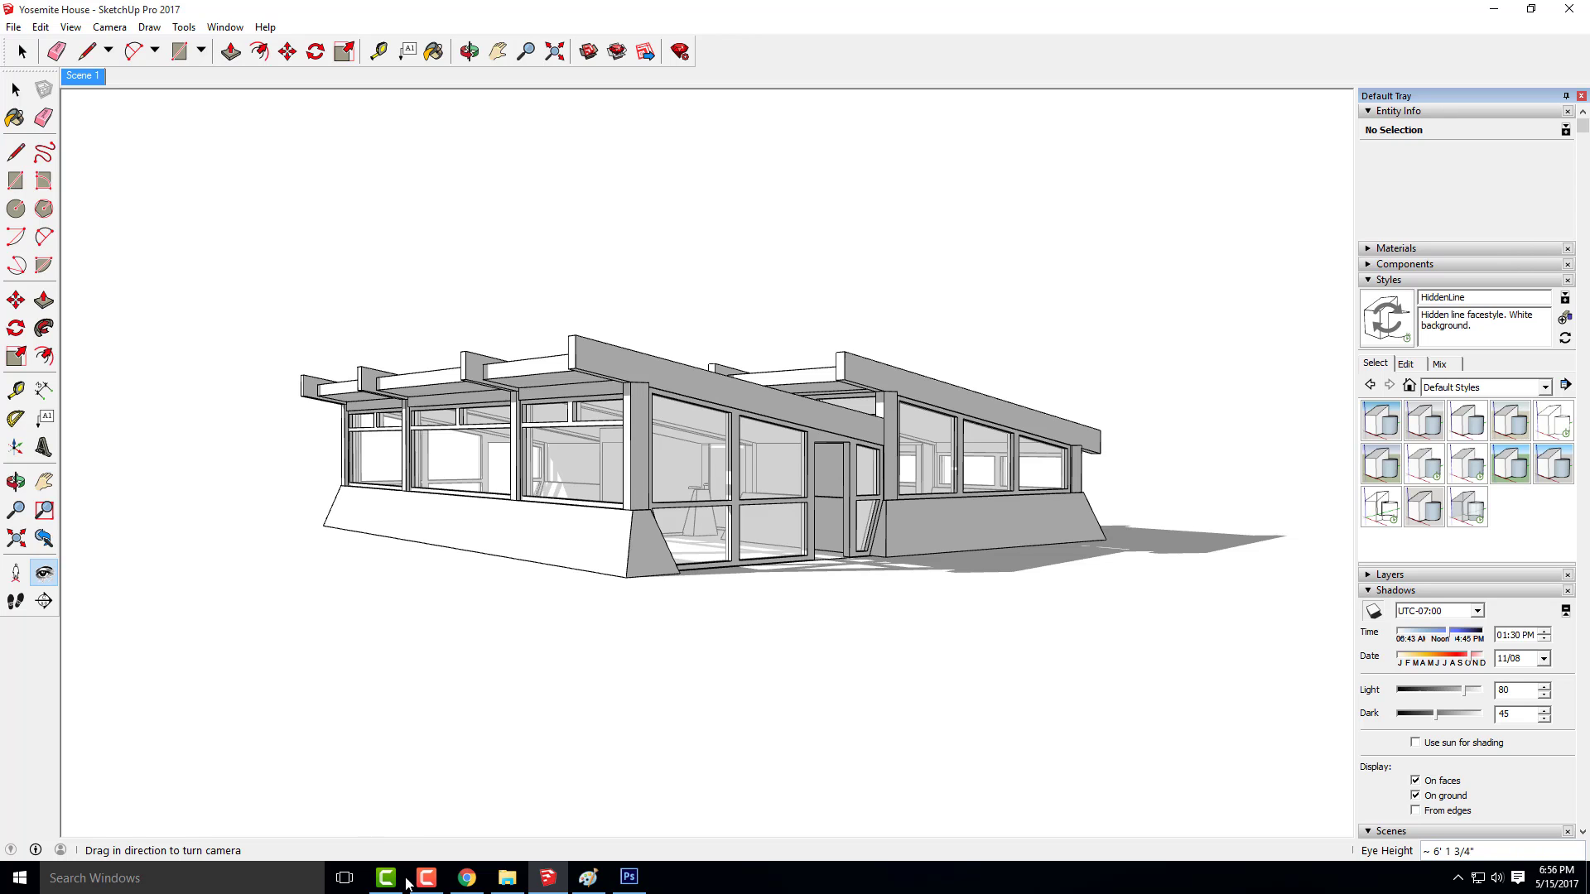
left_click(478, 887)
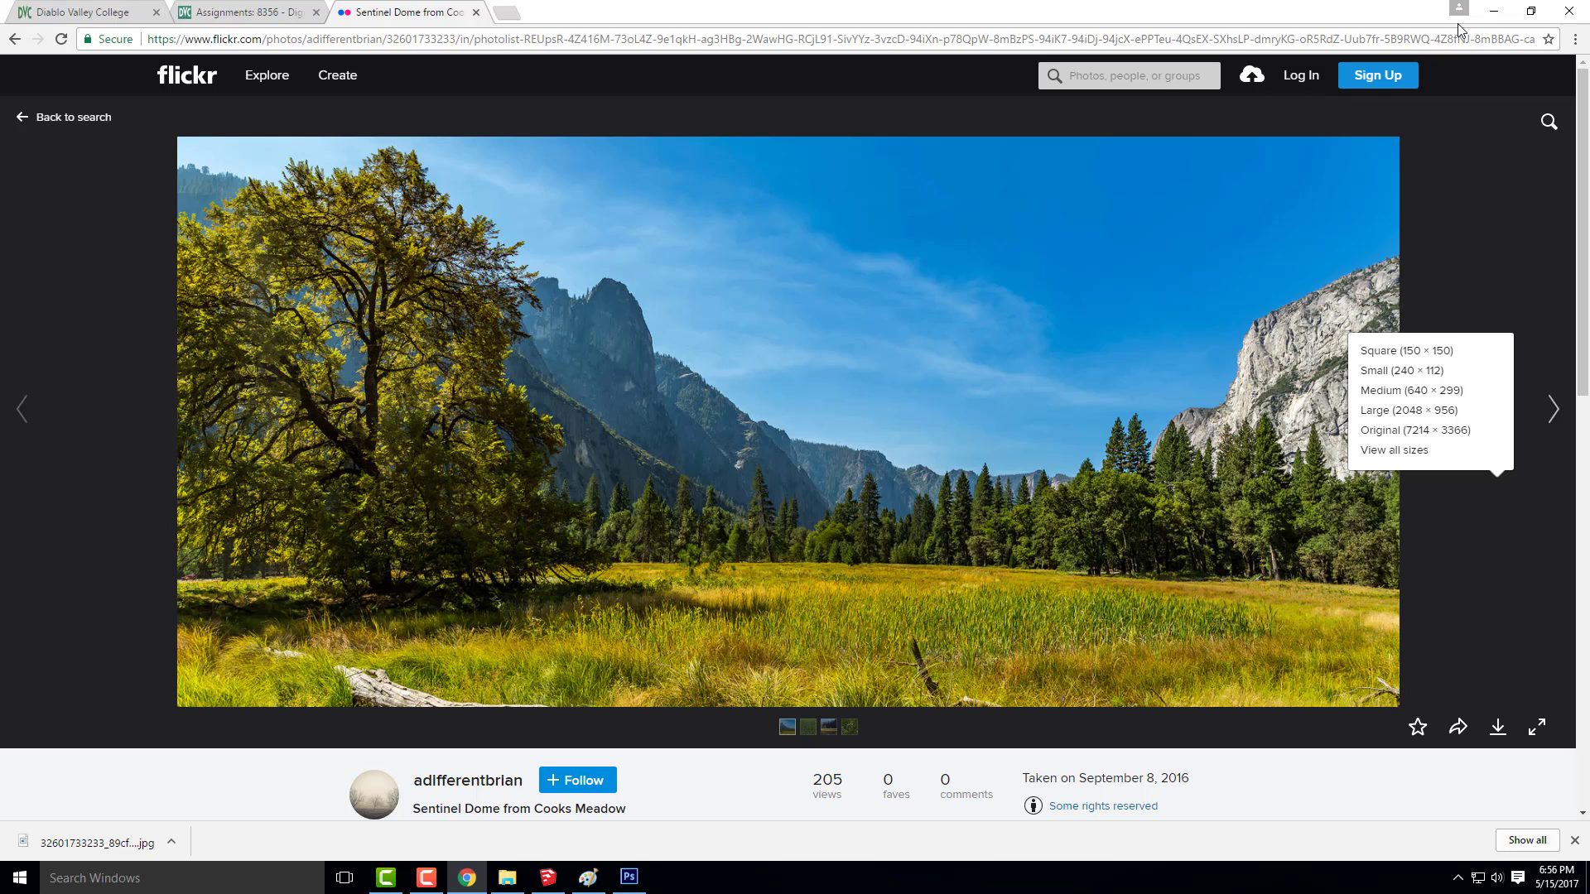
left_click(1499, 13)
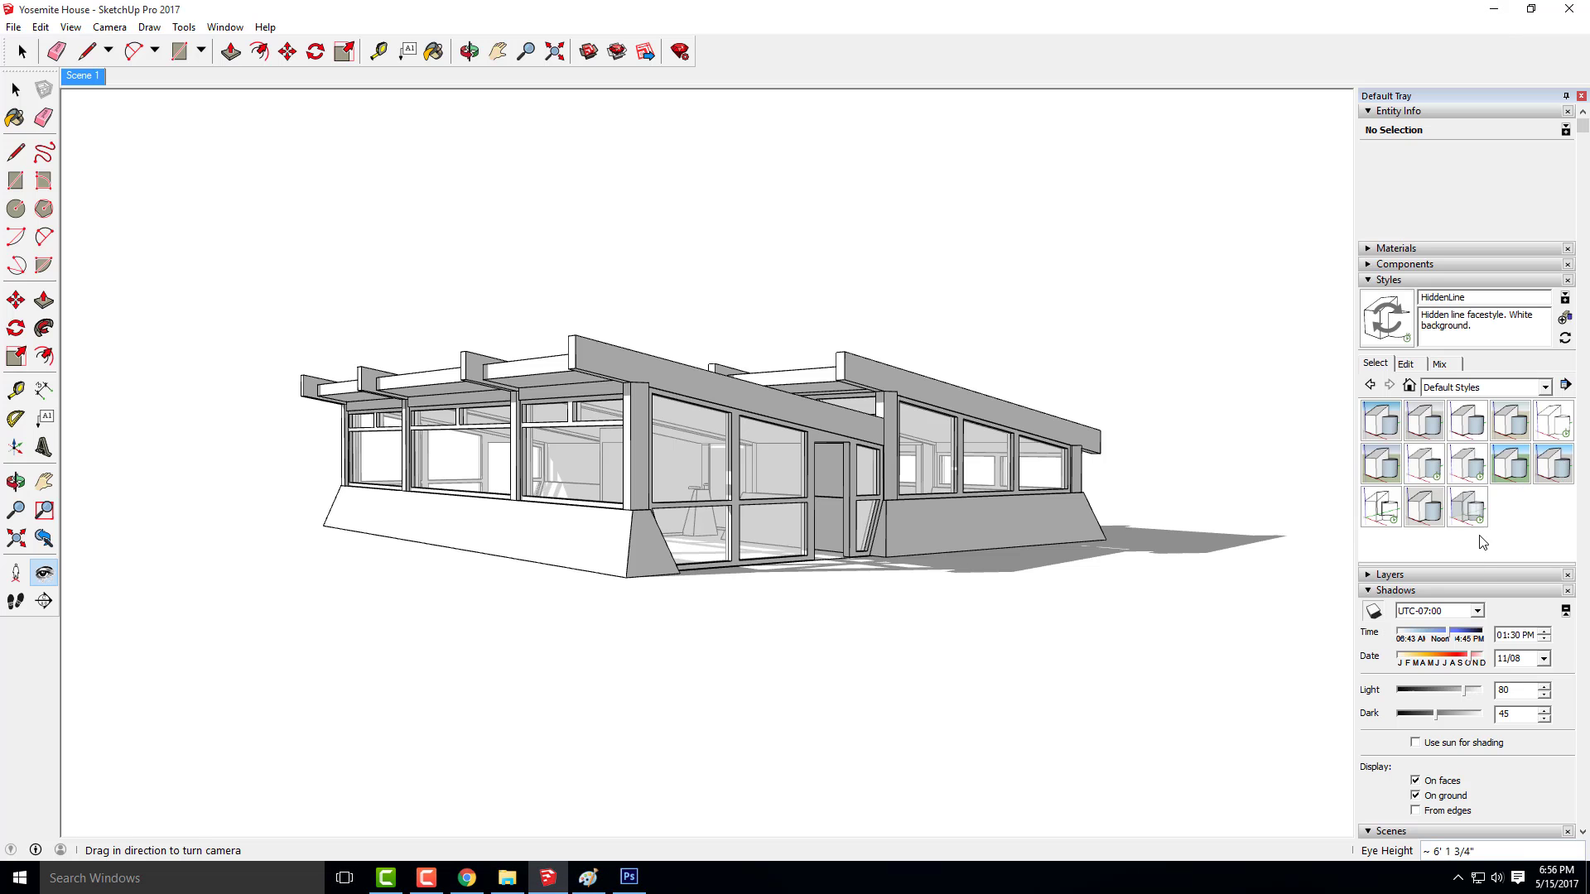
Set the shadow date to 05/06 and the shadow time to 02:30 PM
left_click(1445, 639)
left_click_drag(1442, 634, 1445, 643)
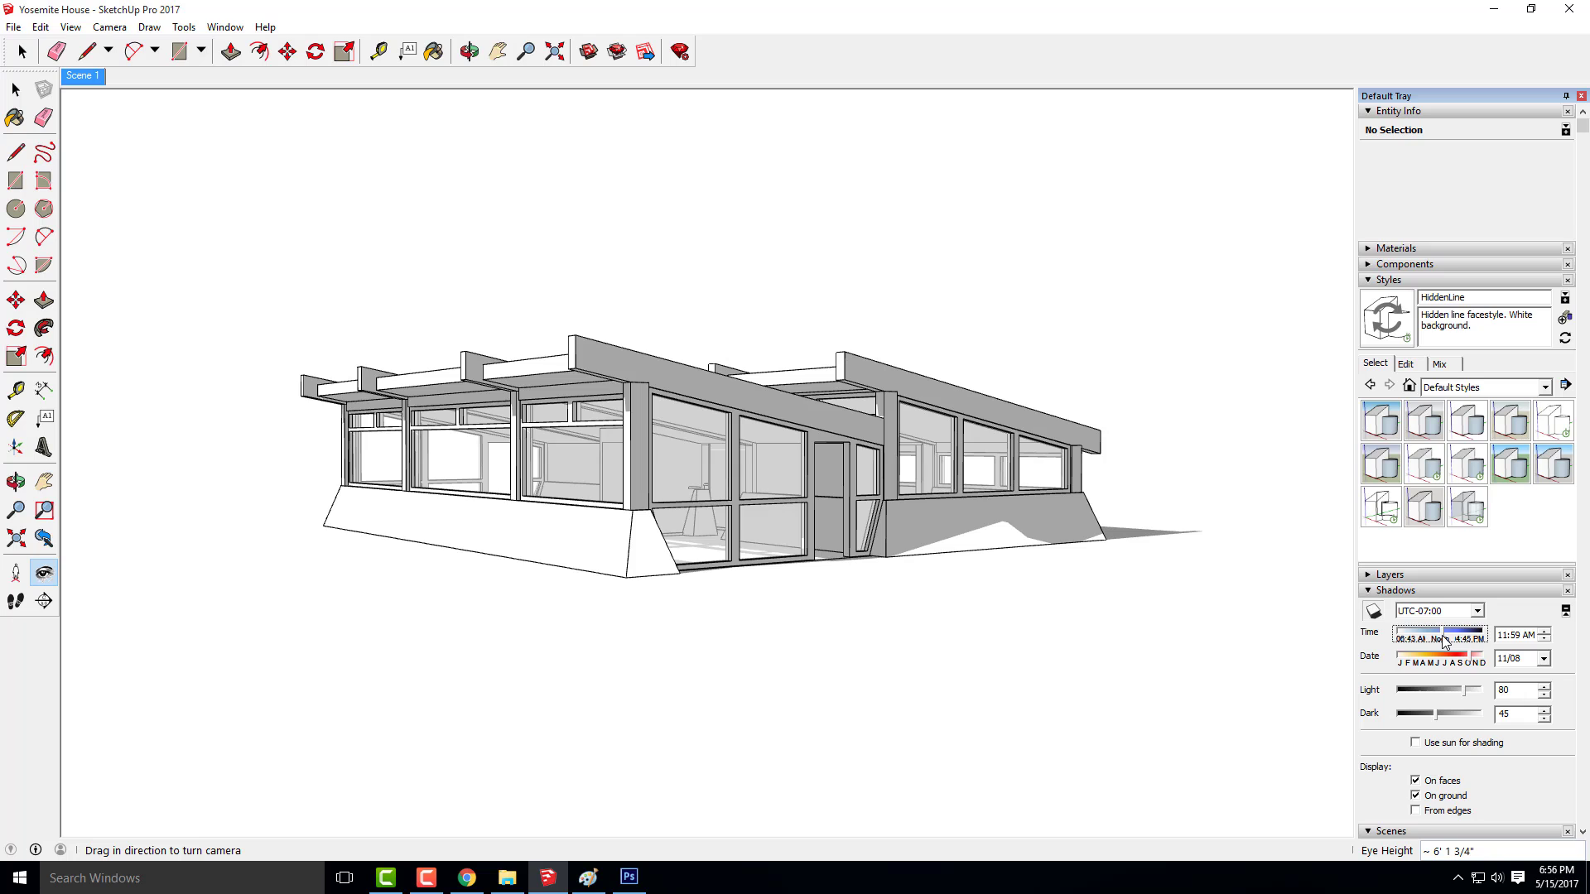
left_click(1463, 667)
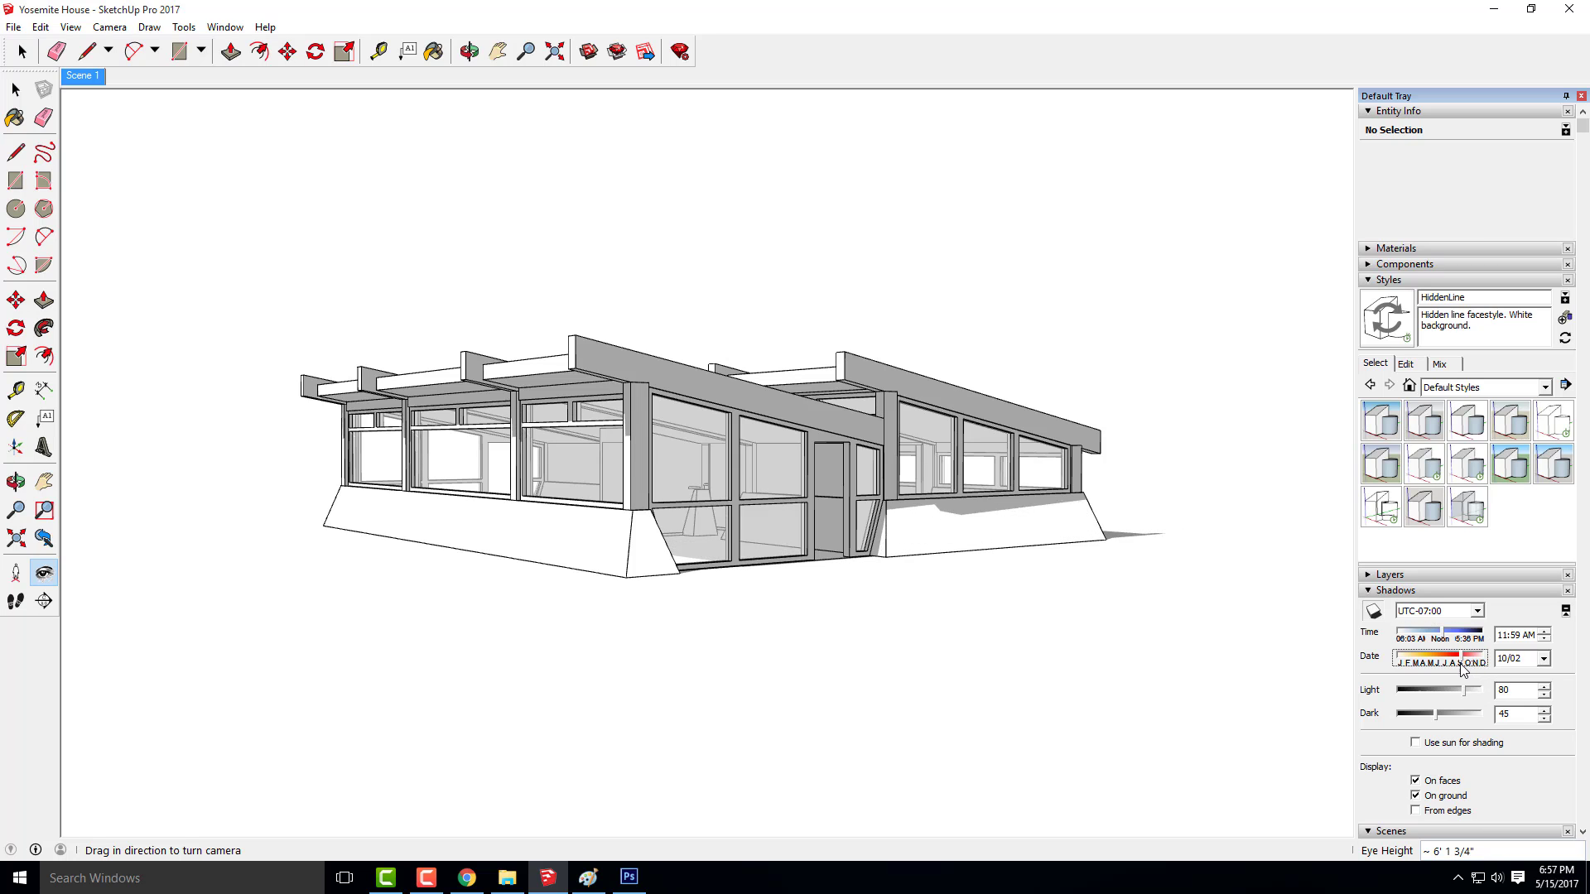
left_click_drag(1463, 667, 1428, 660)
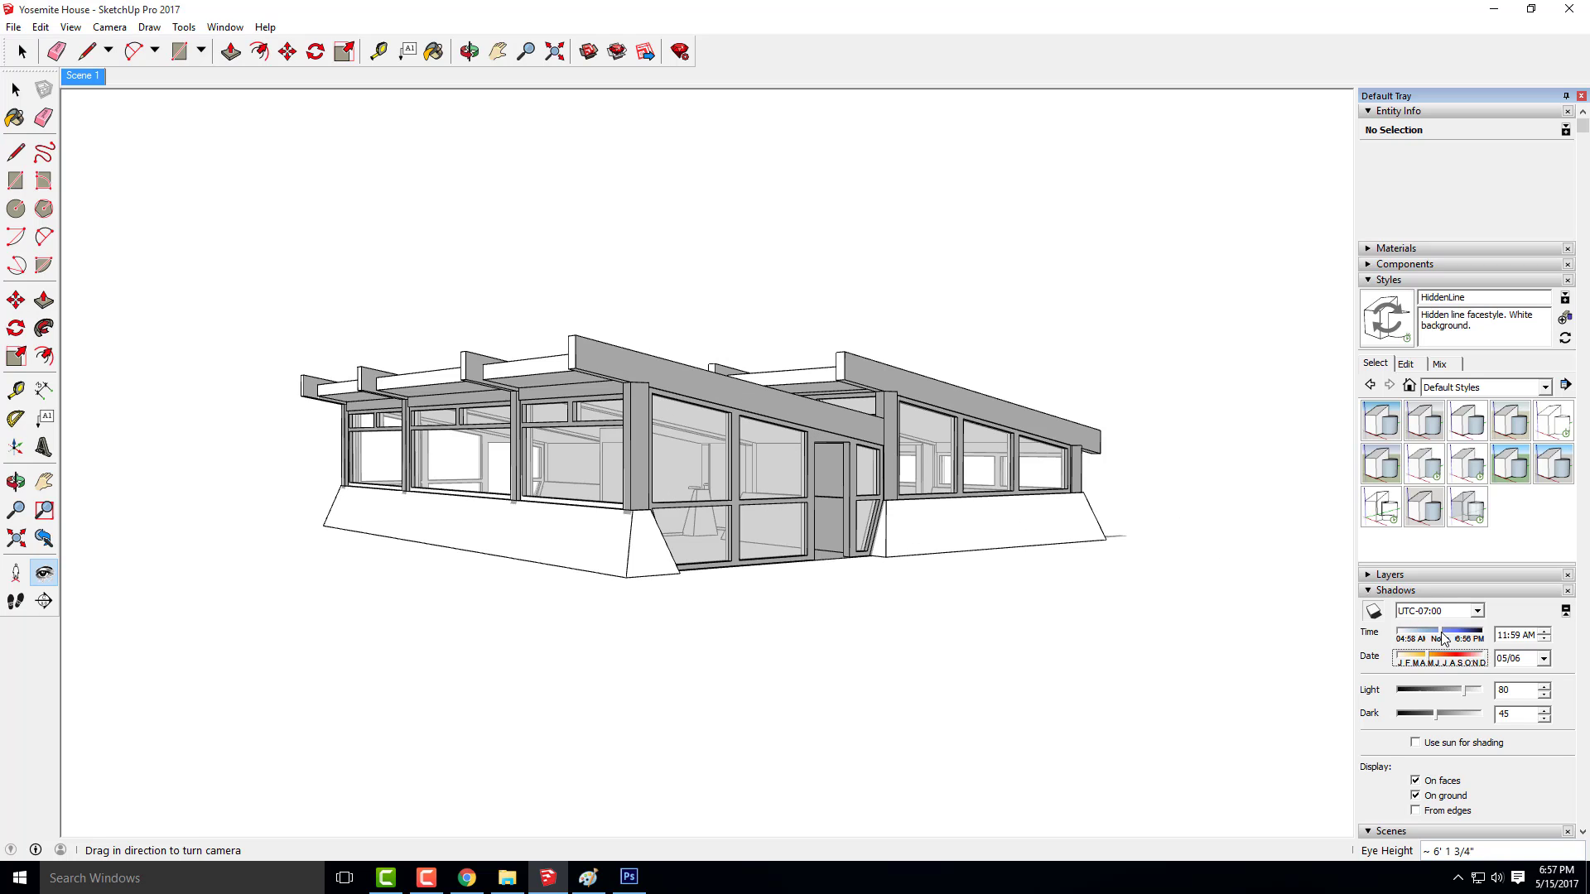
left_click_drag(1443, 633, 1457, 636)
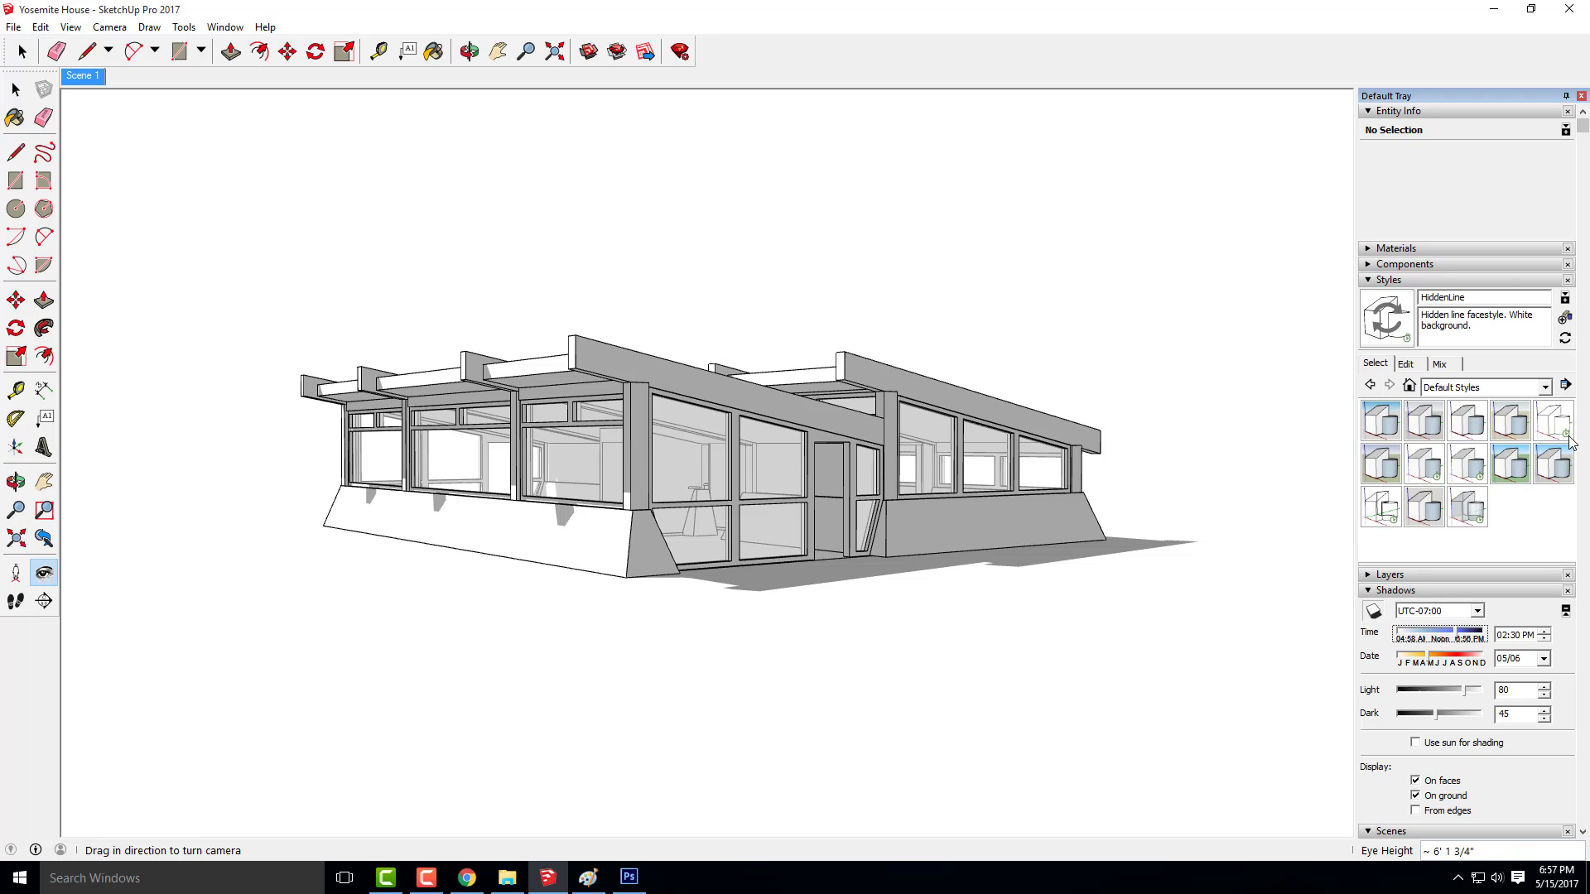
Turn off the style's edges and export the shadows-only view as a JPEG named Yosemite House-Shadows
left_click(1414, 365)
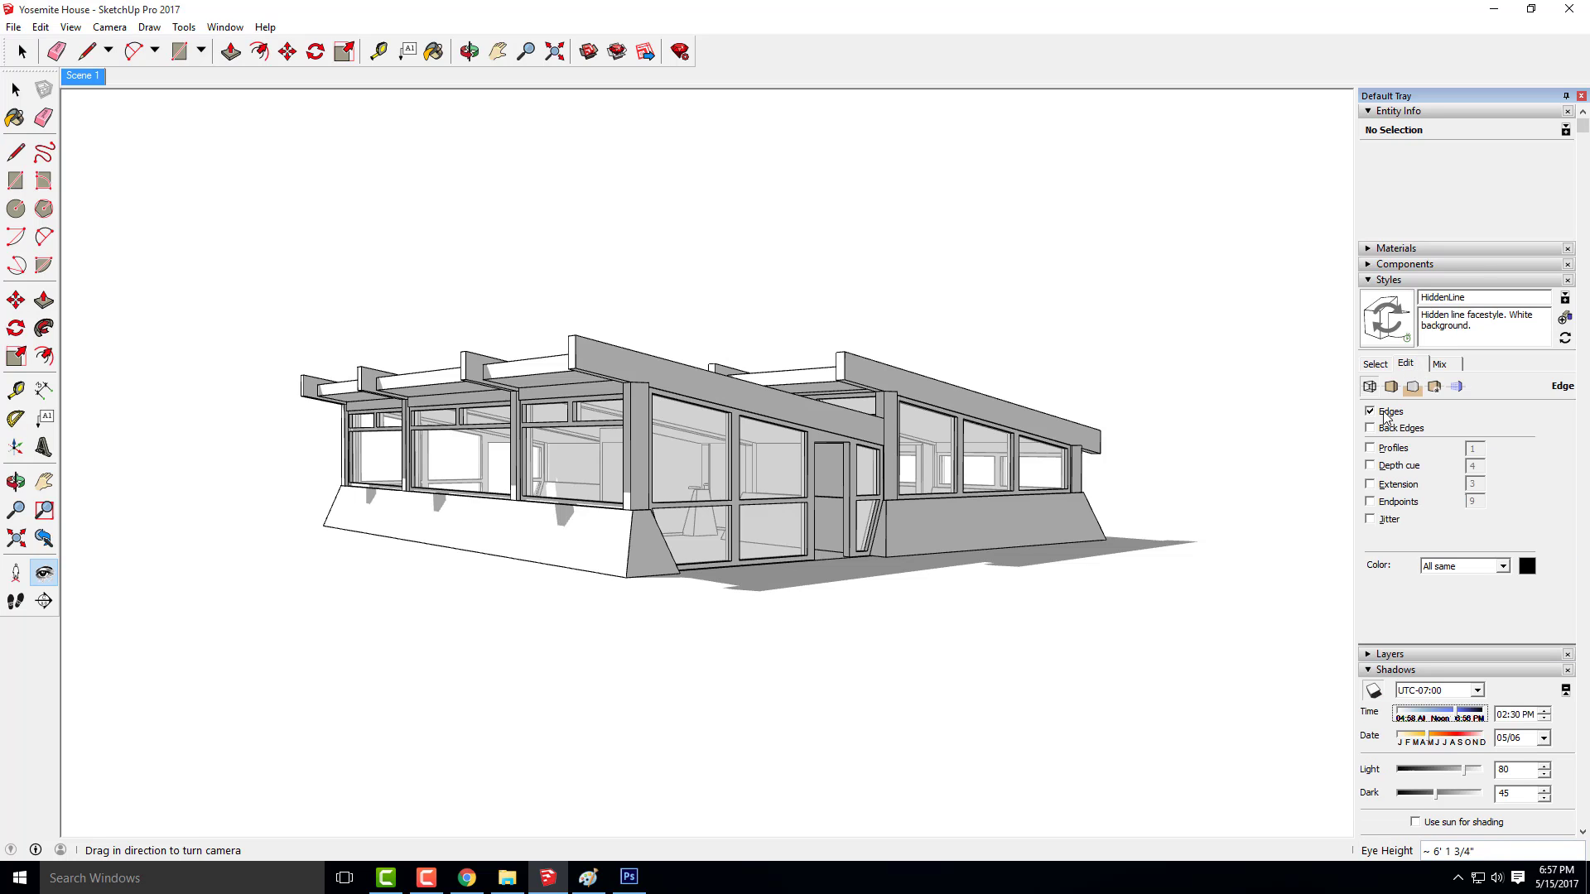
left_click(1370, 411)
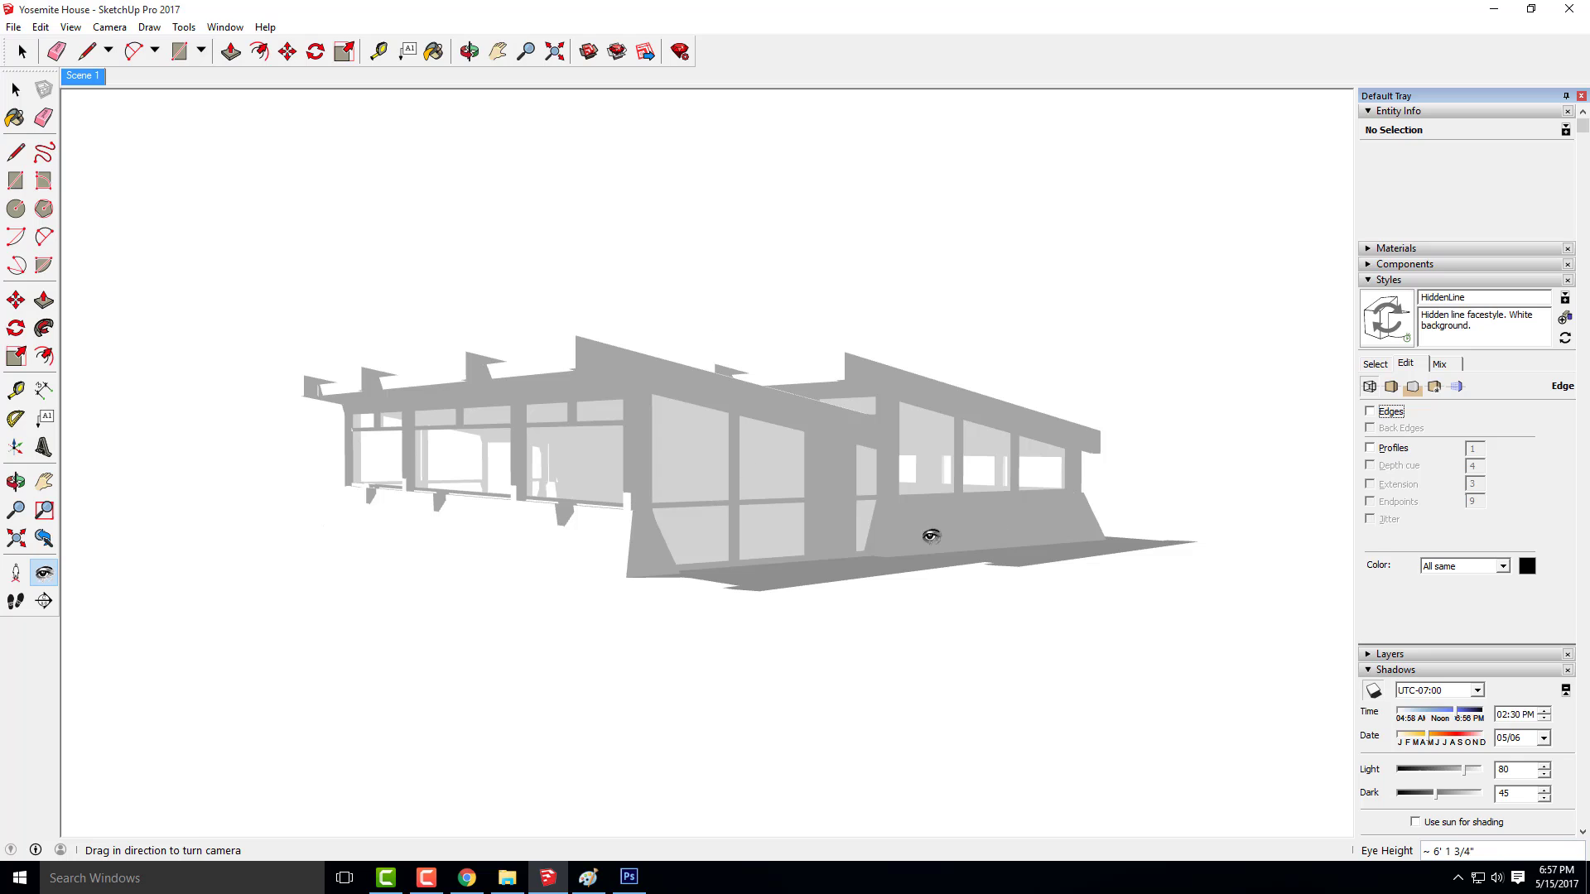
left_click(13, 27)
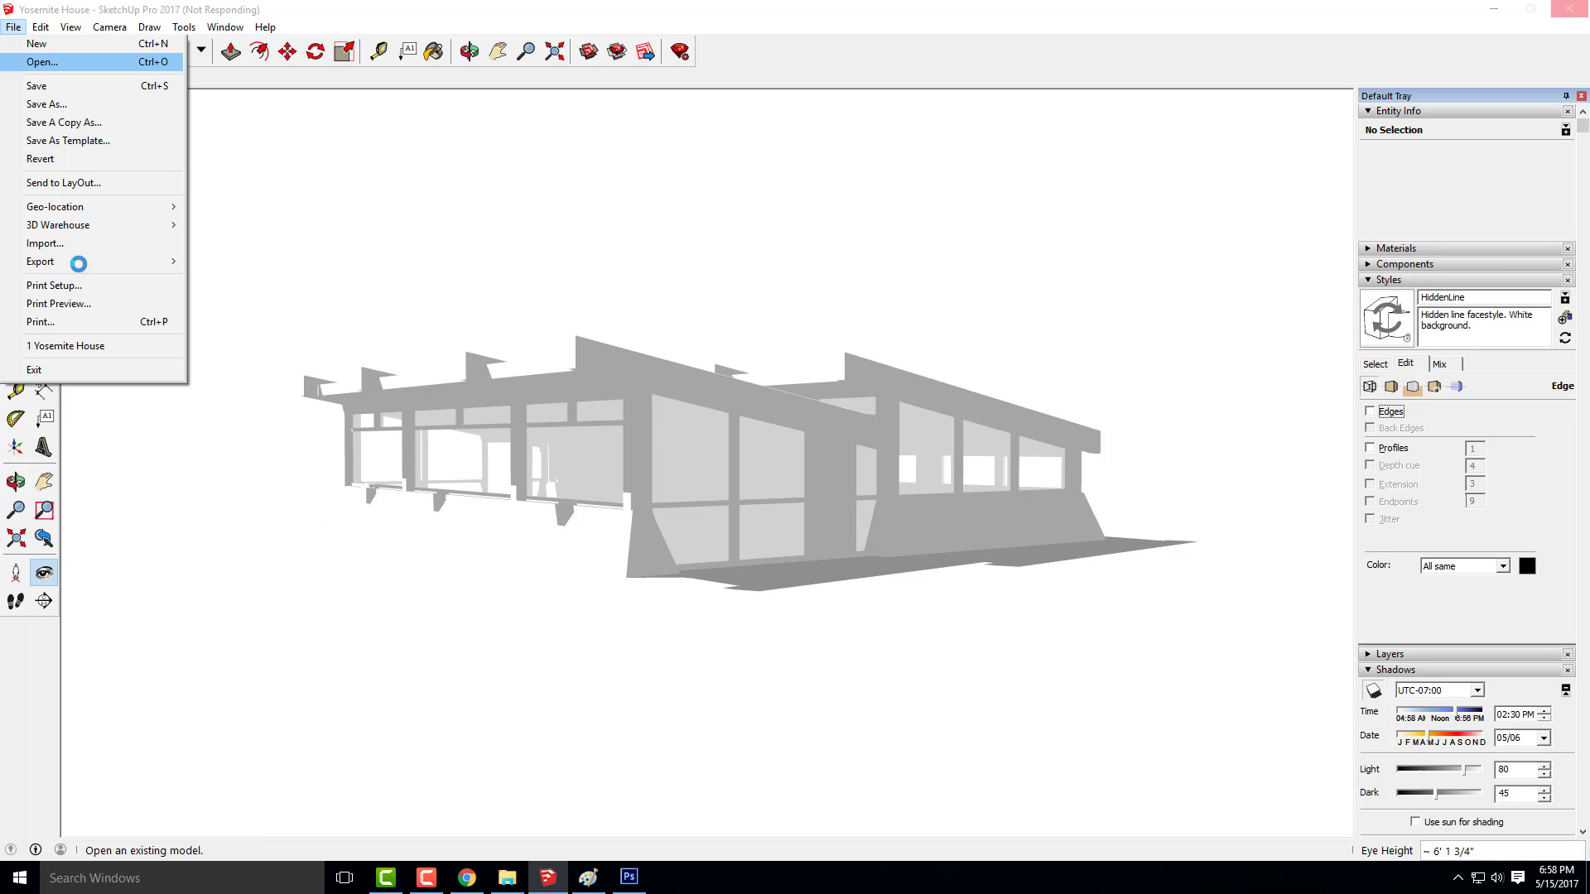
mouse_move(77, 264)
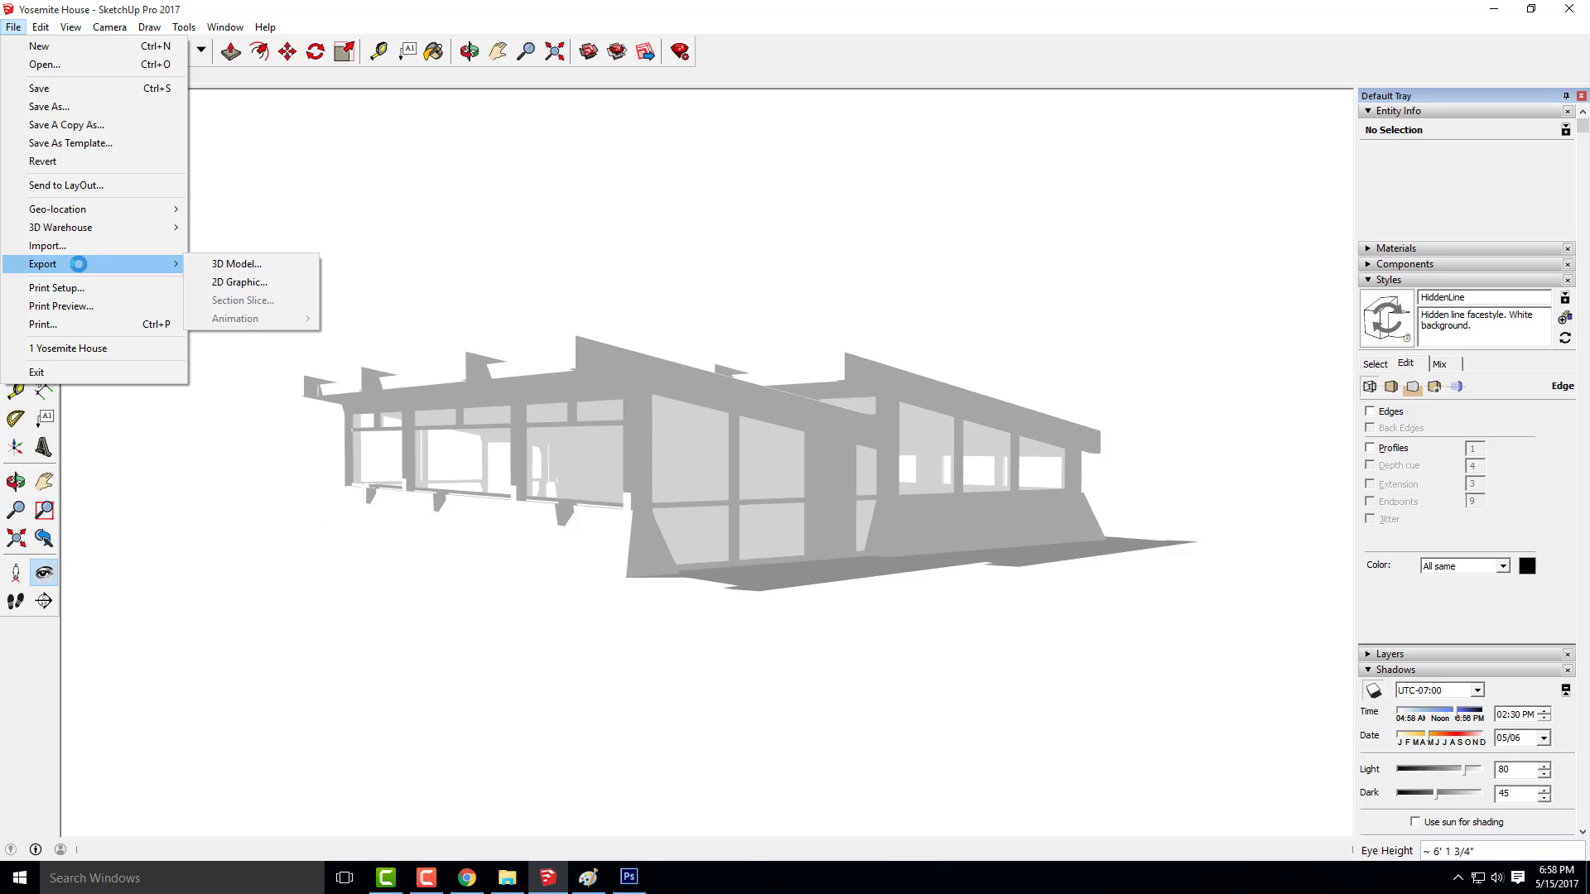
left_click(235, 283)
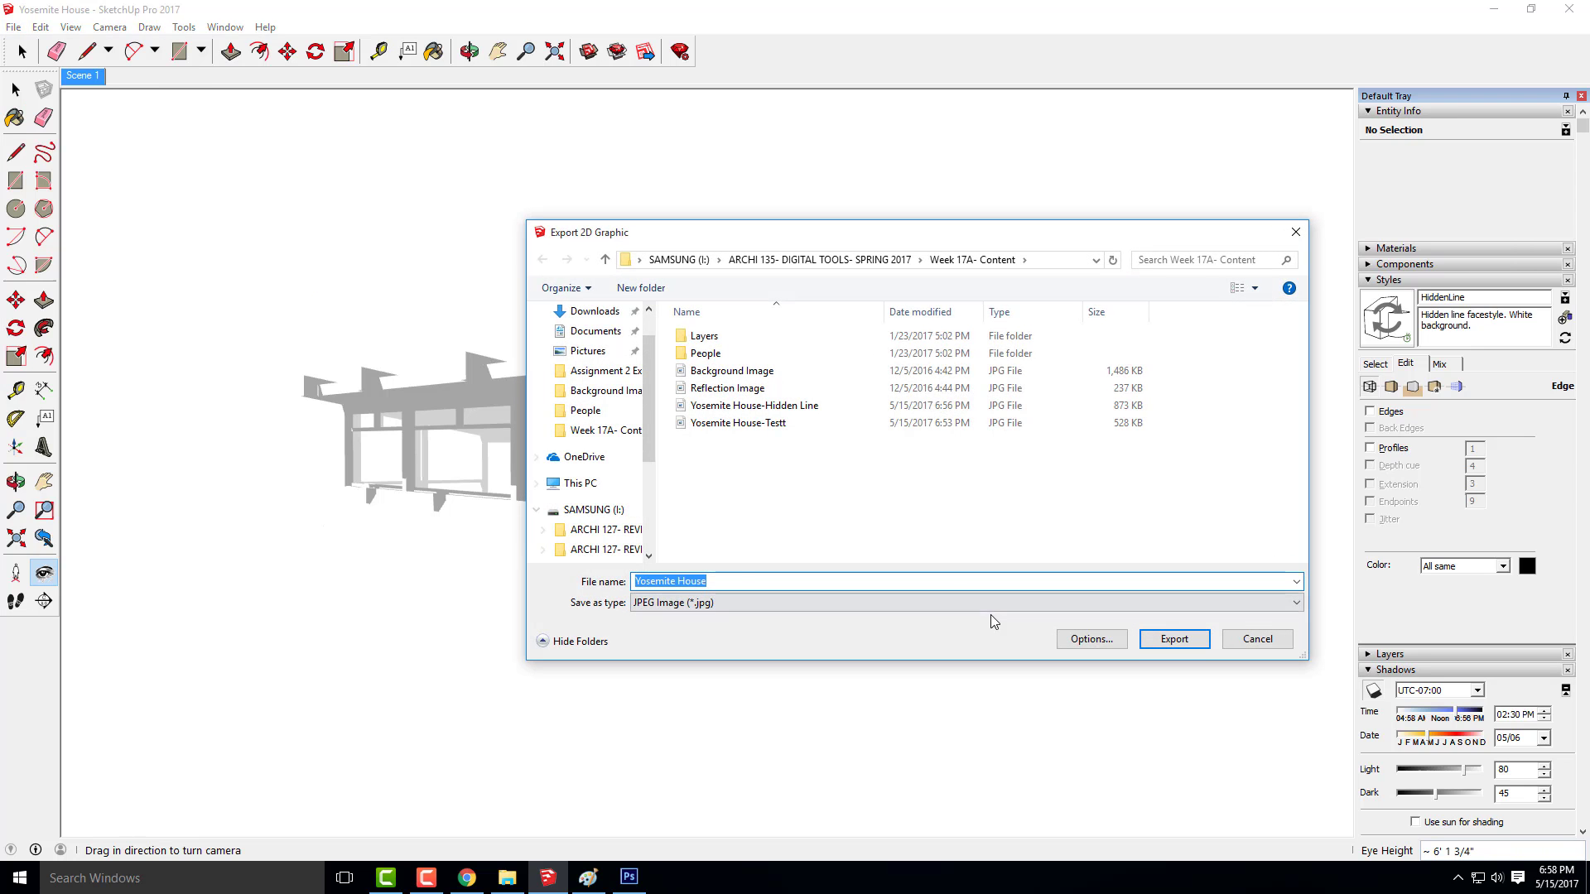
left_click(737, 582)
type("-")
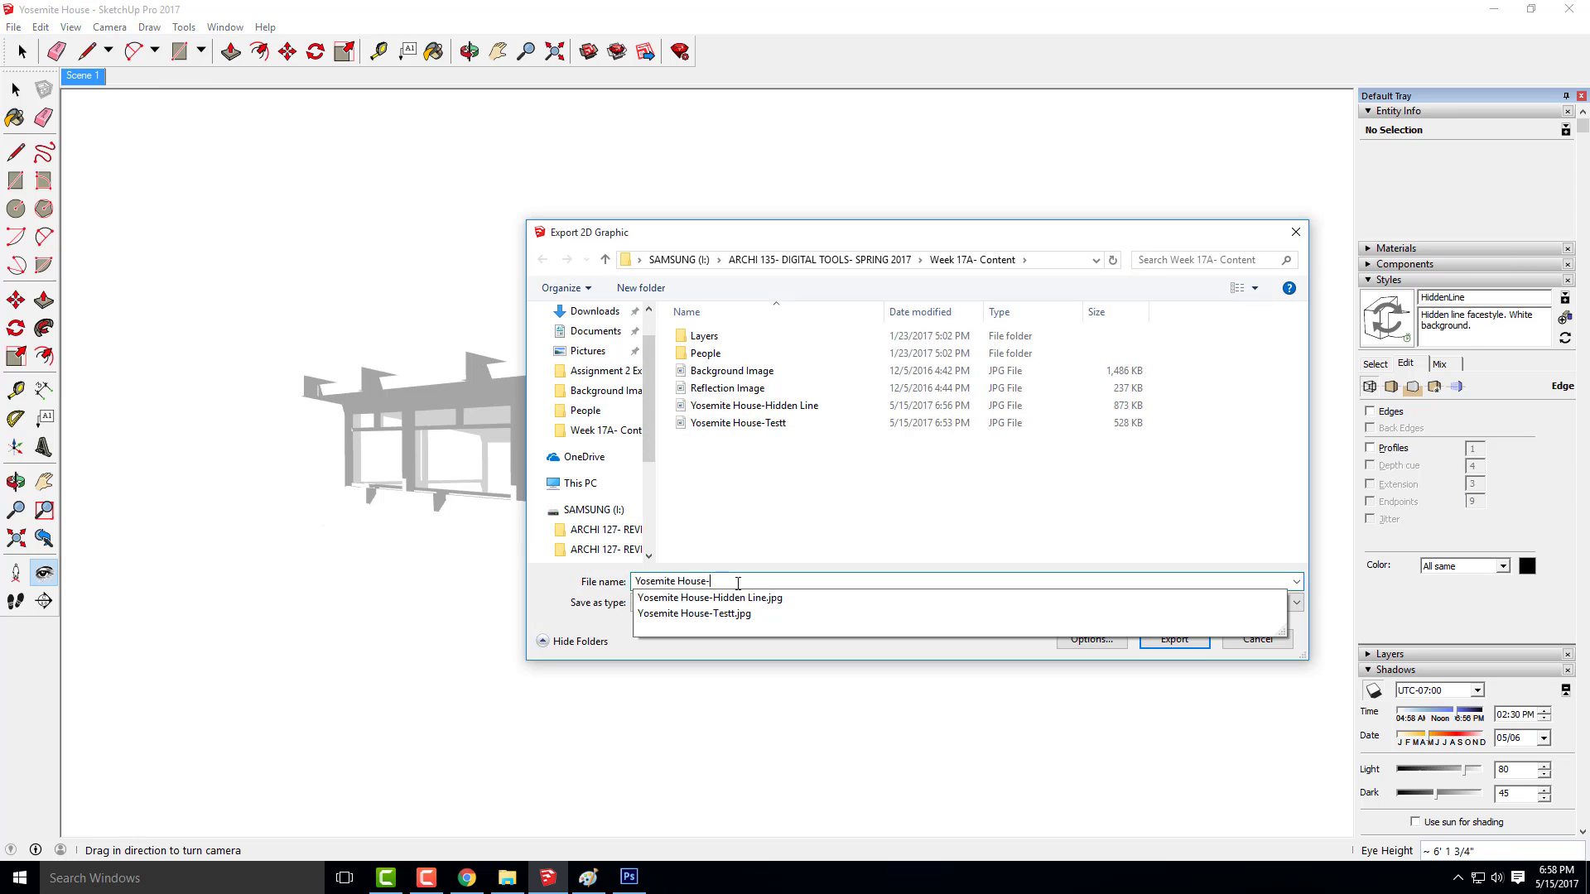
type("Sh")
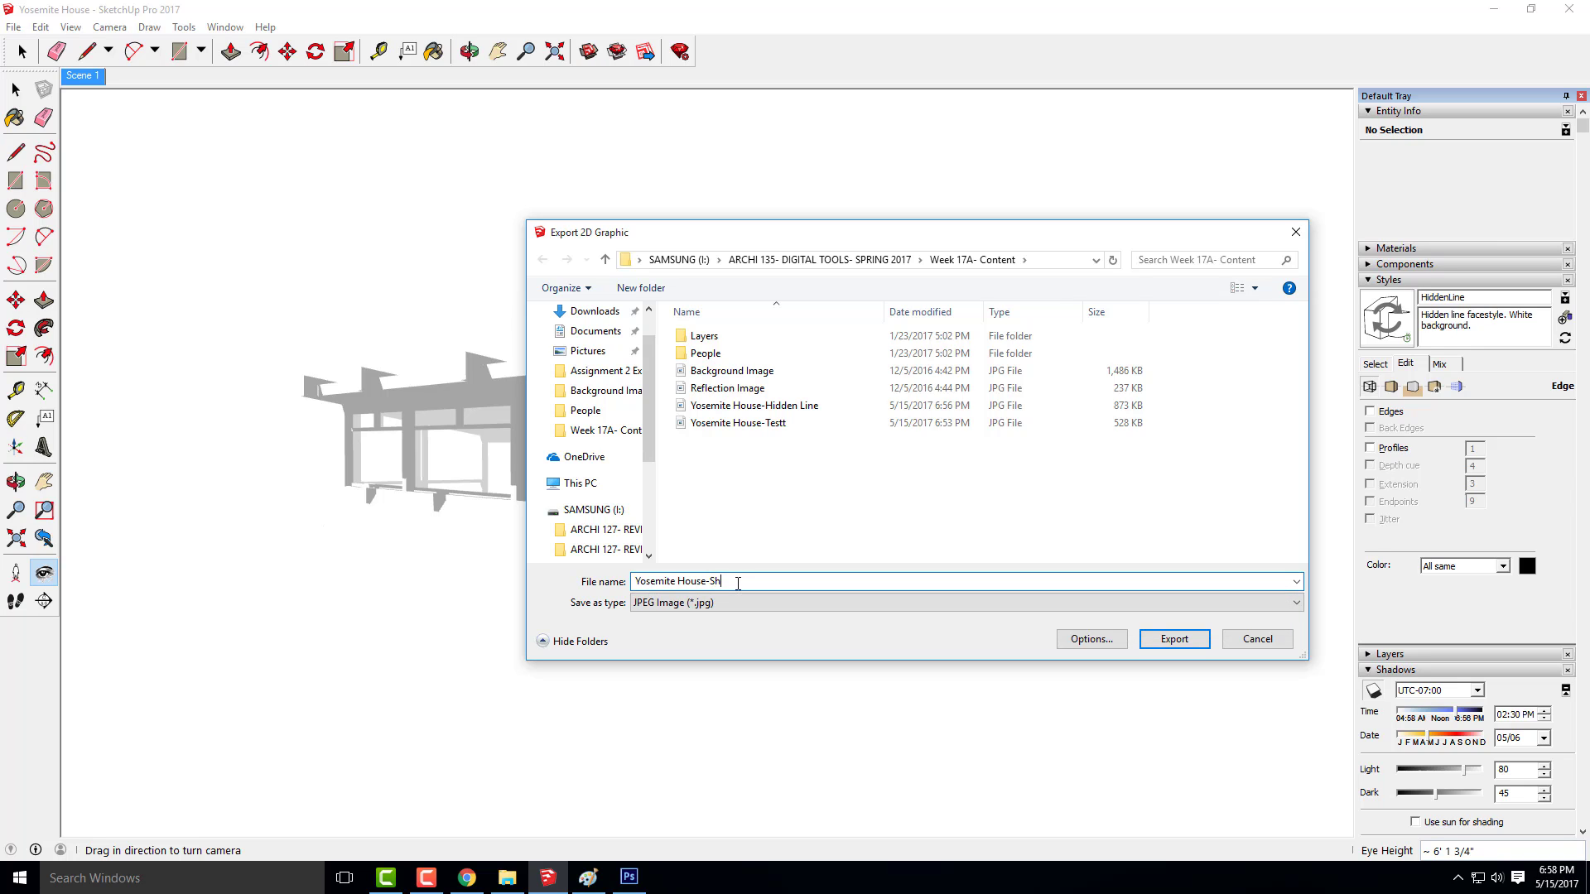
type("adows")
left_click(1160, 644)
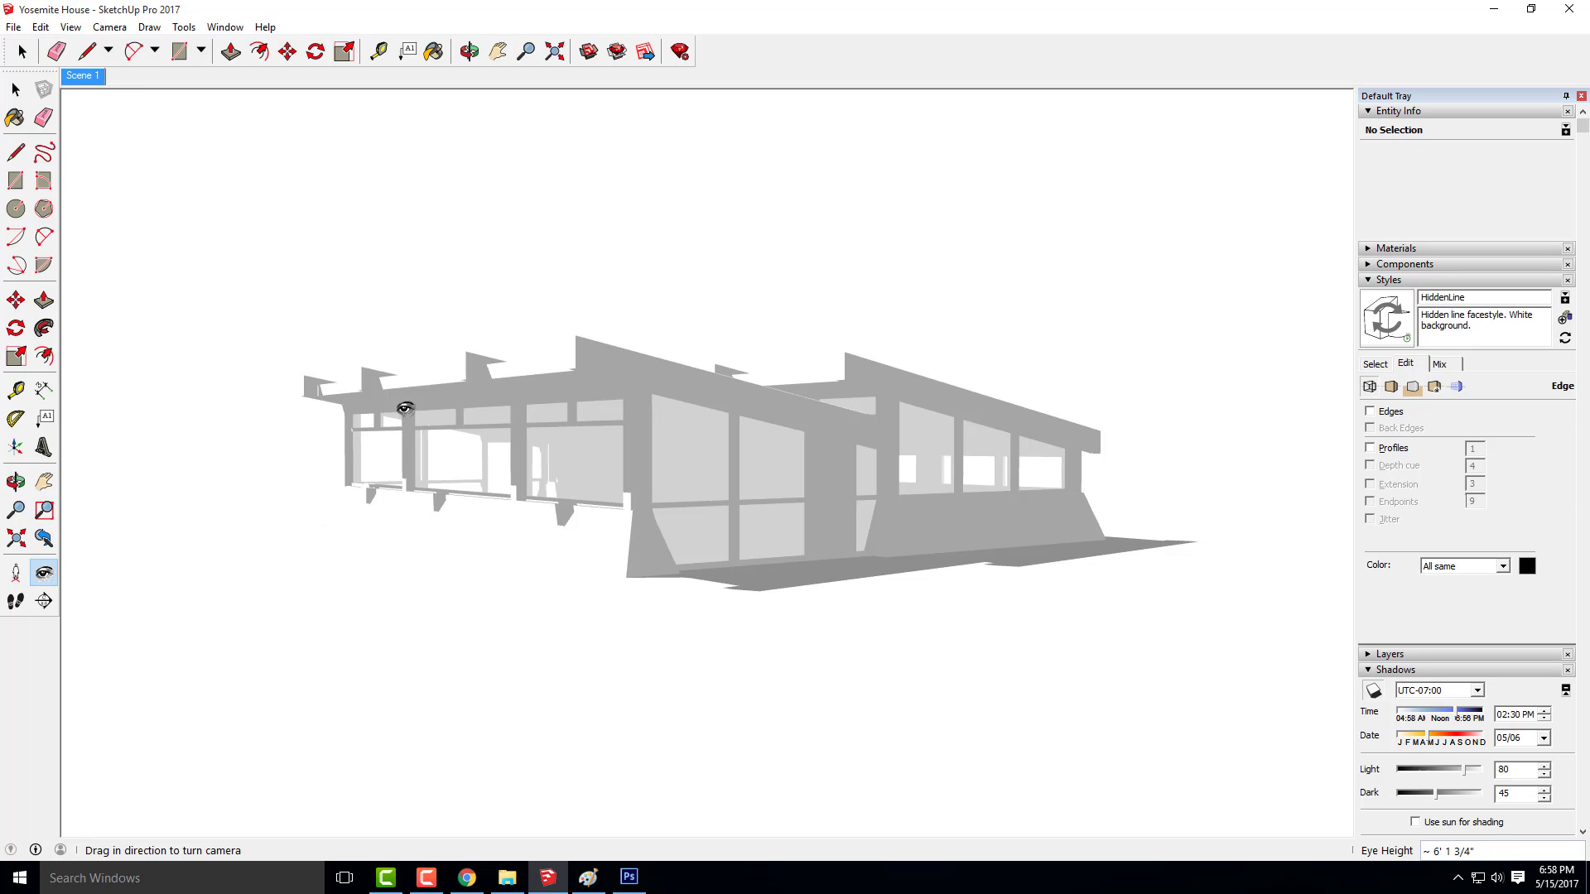
Turn the edges back on, try the Watercolor and Scribble Heavy sketchy edge styles, and apply Scribble Light
left_click(1369, 411)
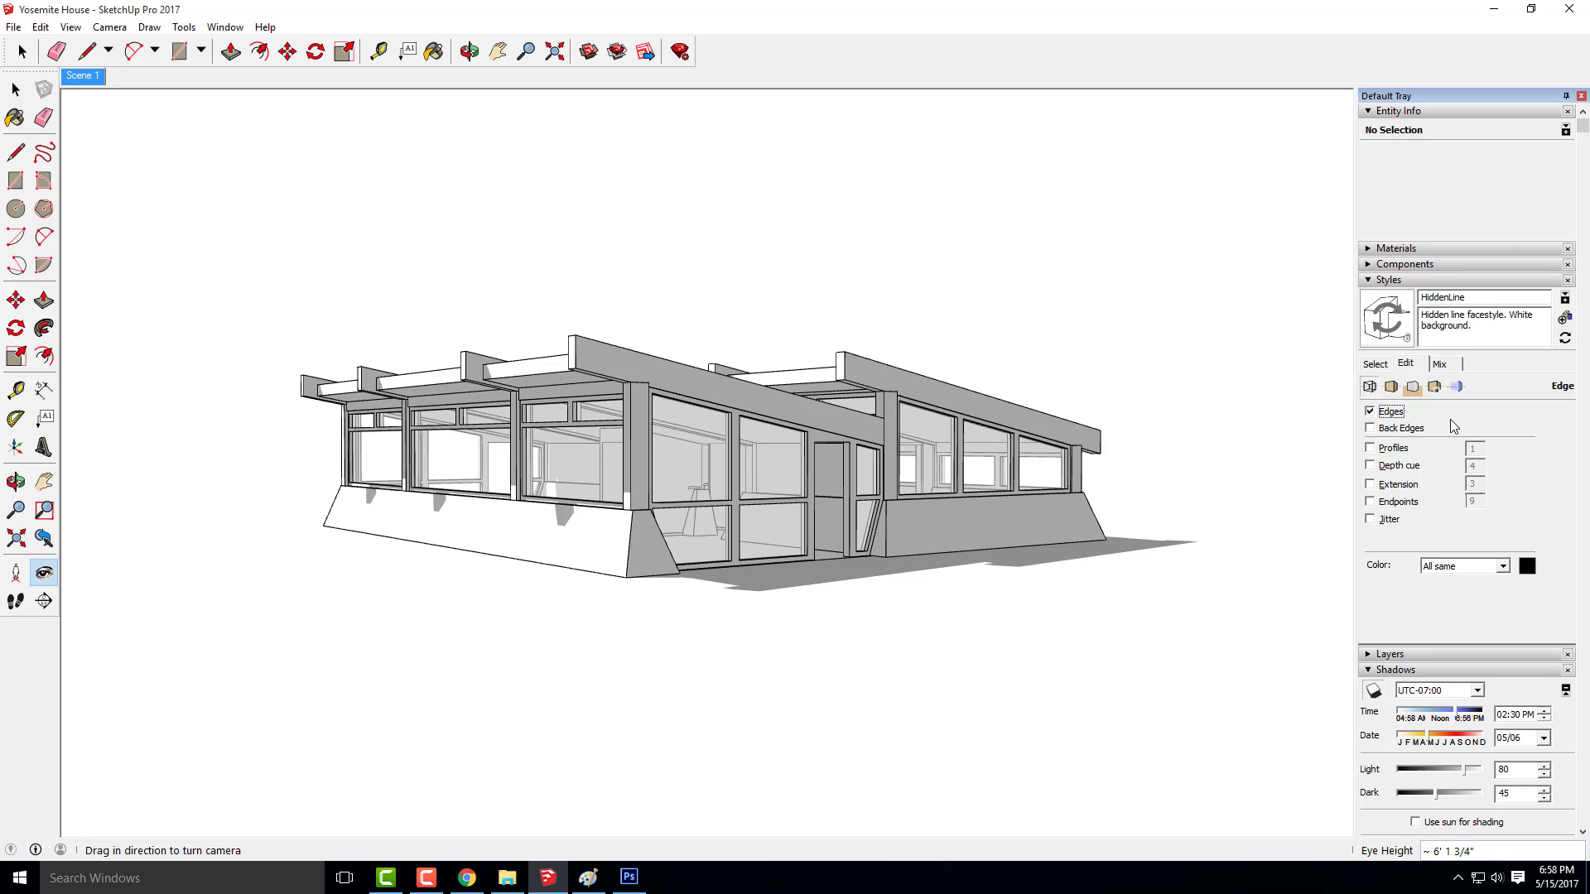
left_click(1375, 364)
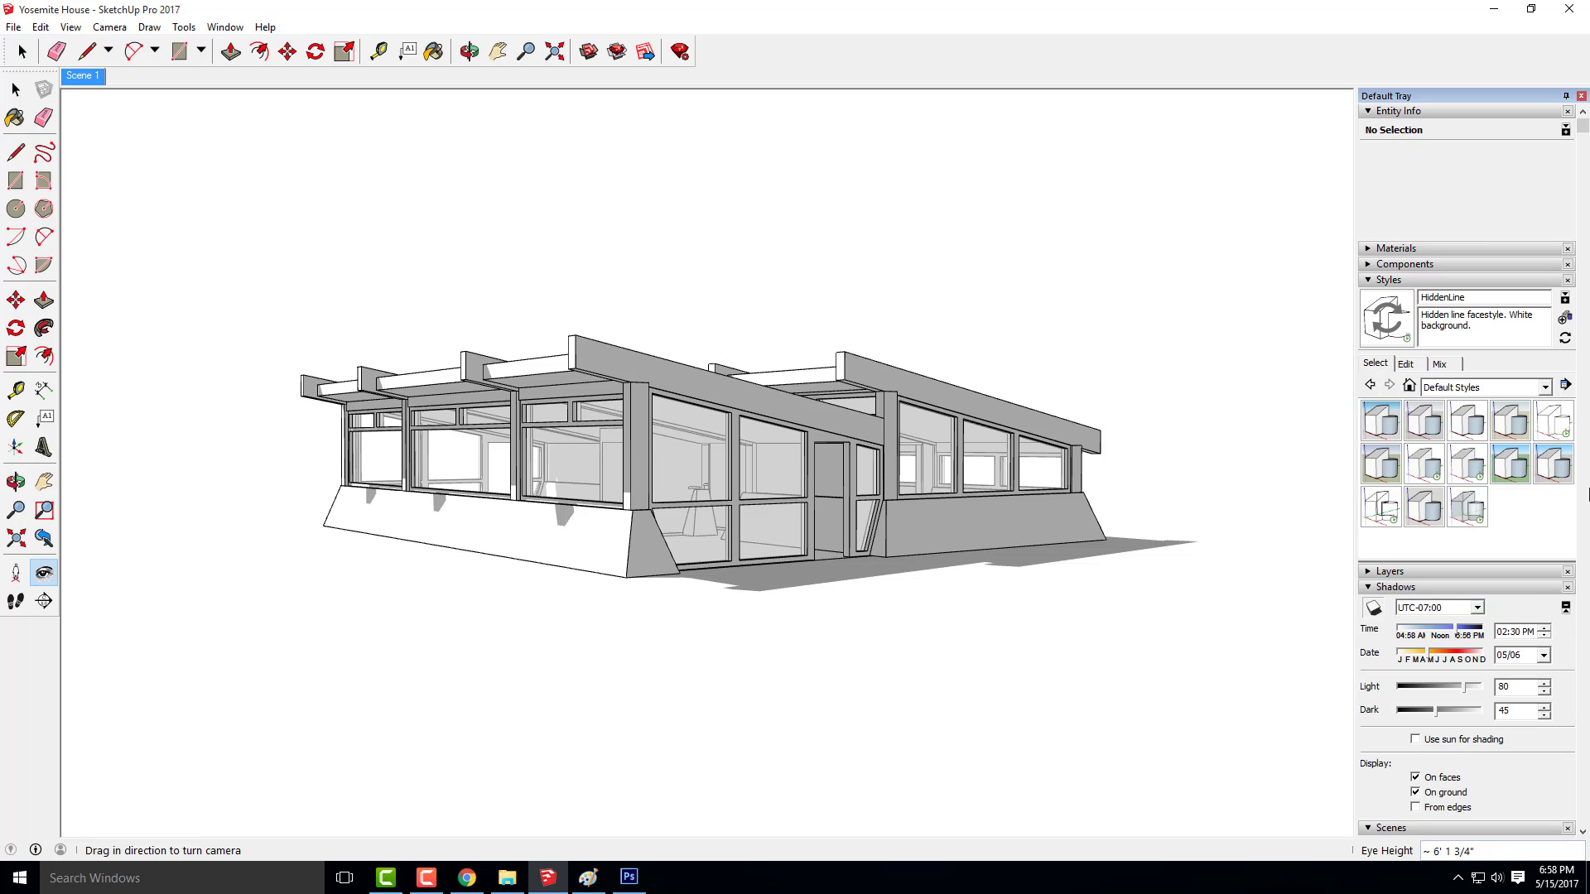
left_click(1545, 388)
left_click(1480, 487)
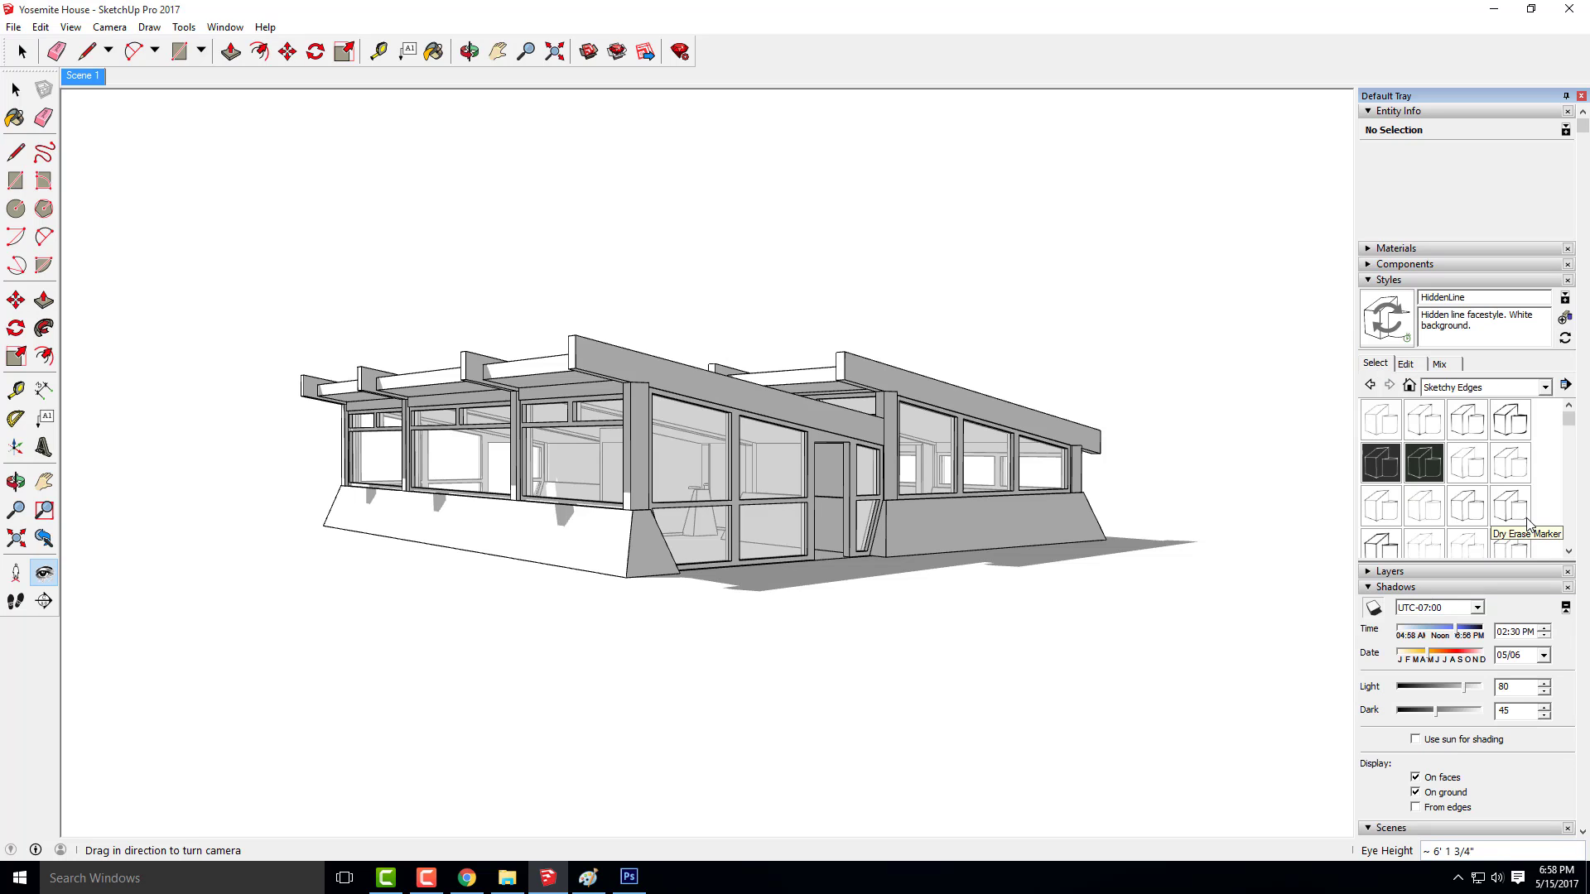
scroll(1466, 501, "down", 2)
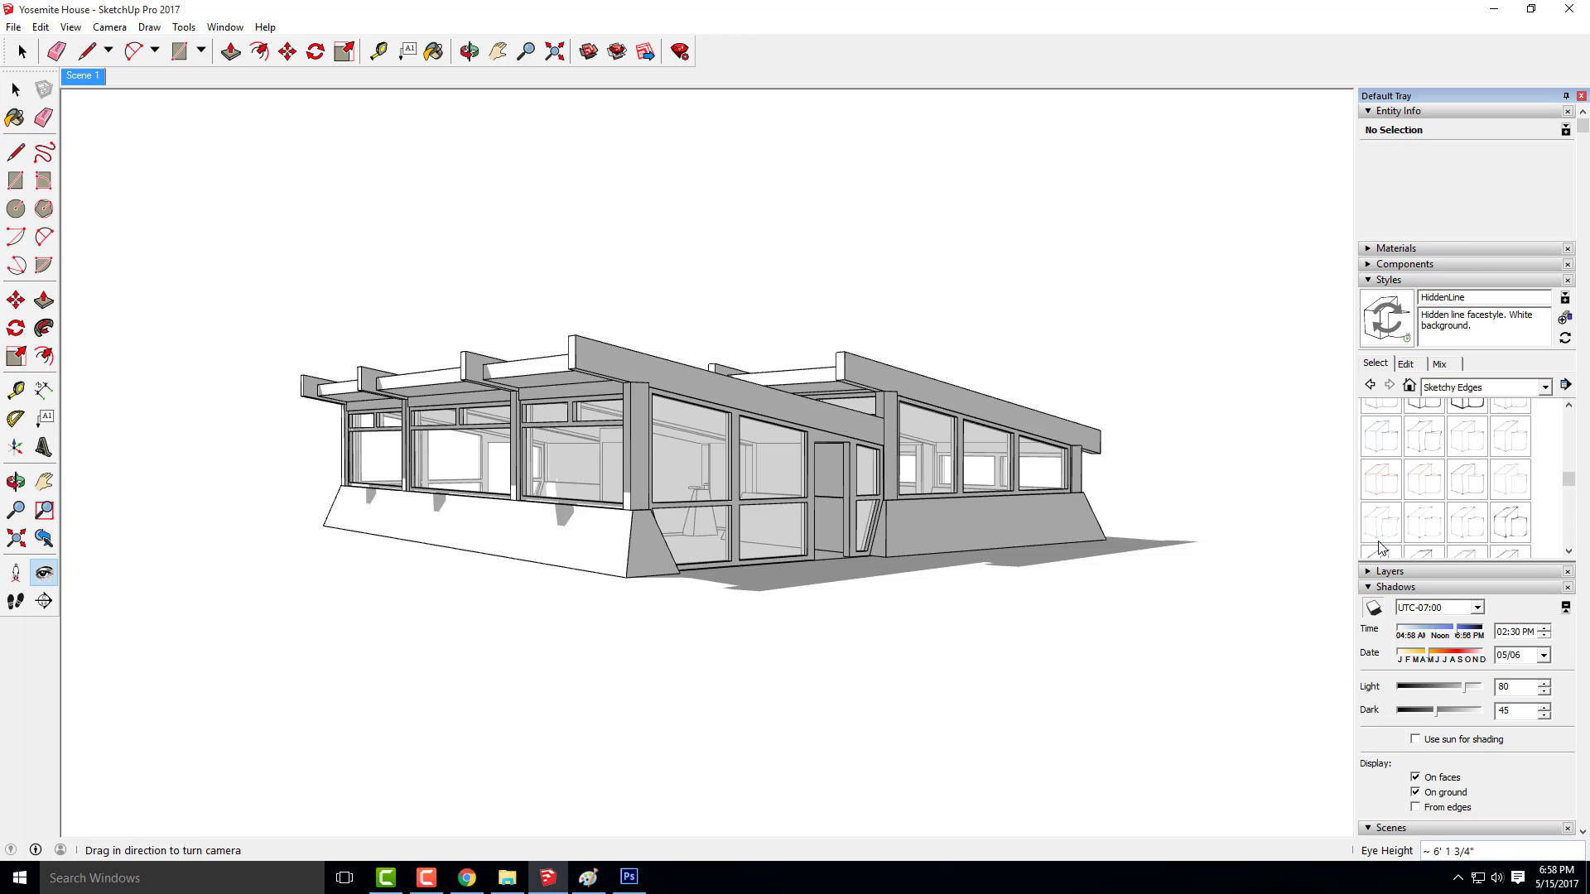
scroll(1385, 542, "down", 2)
left_click(1385, 512)
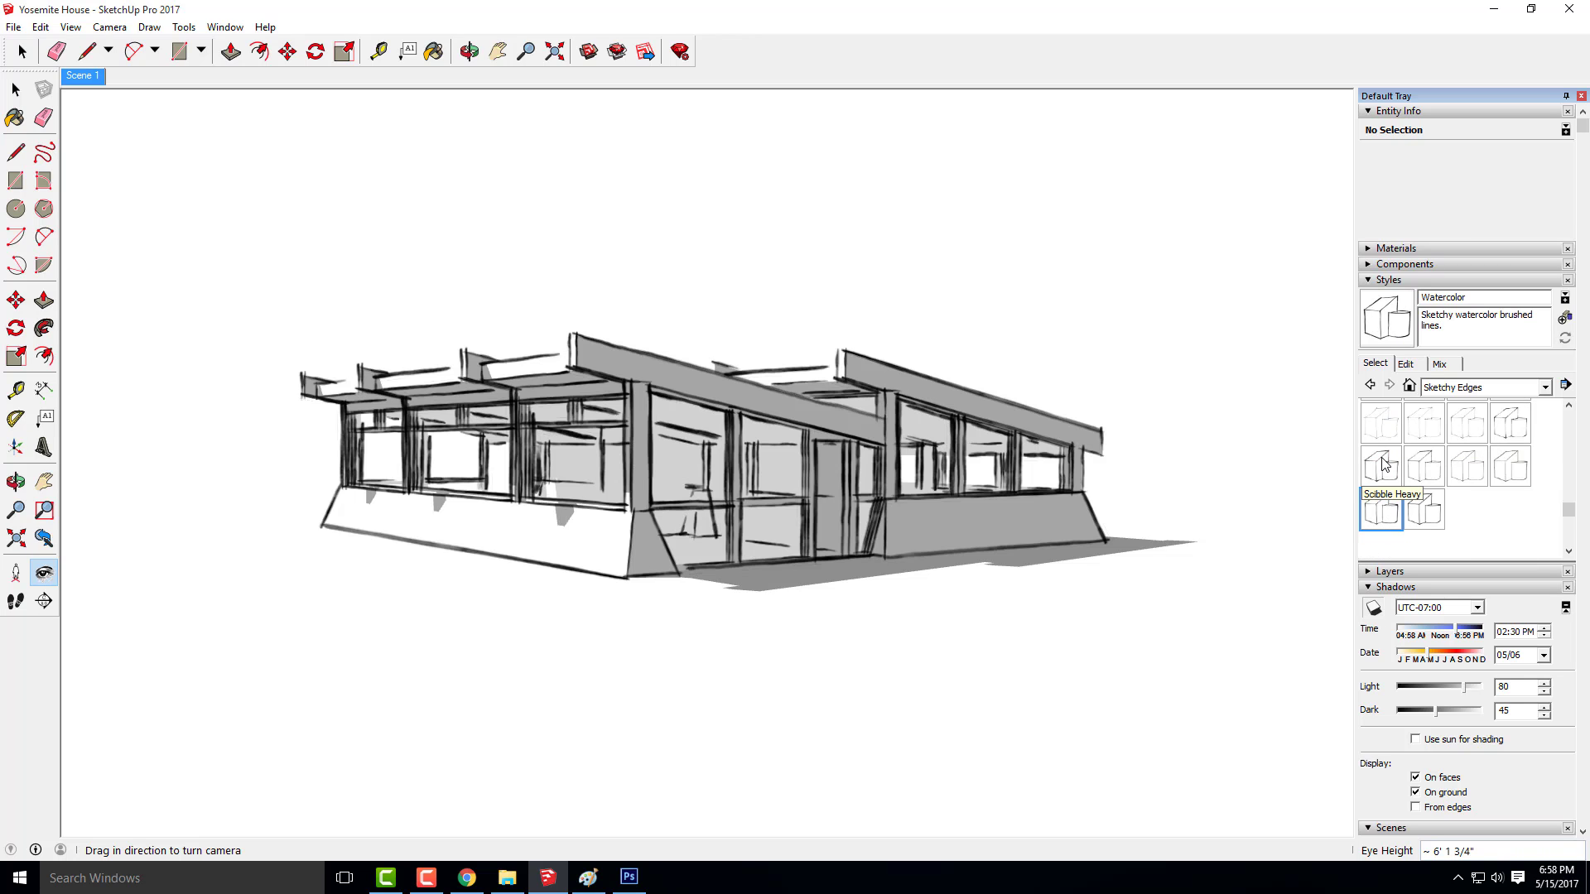
left_click(1384, 466)
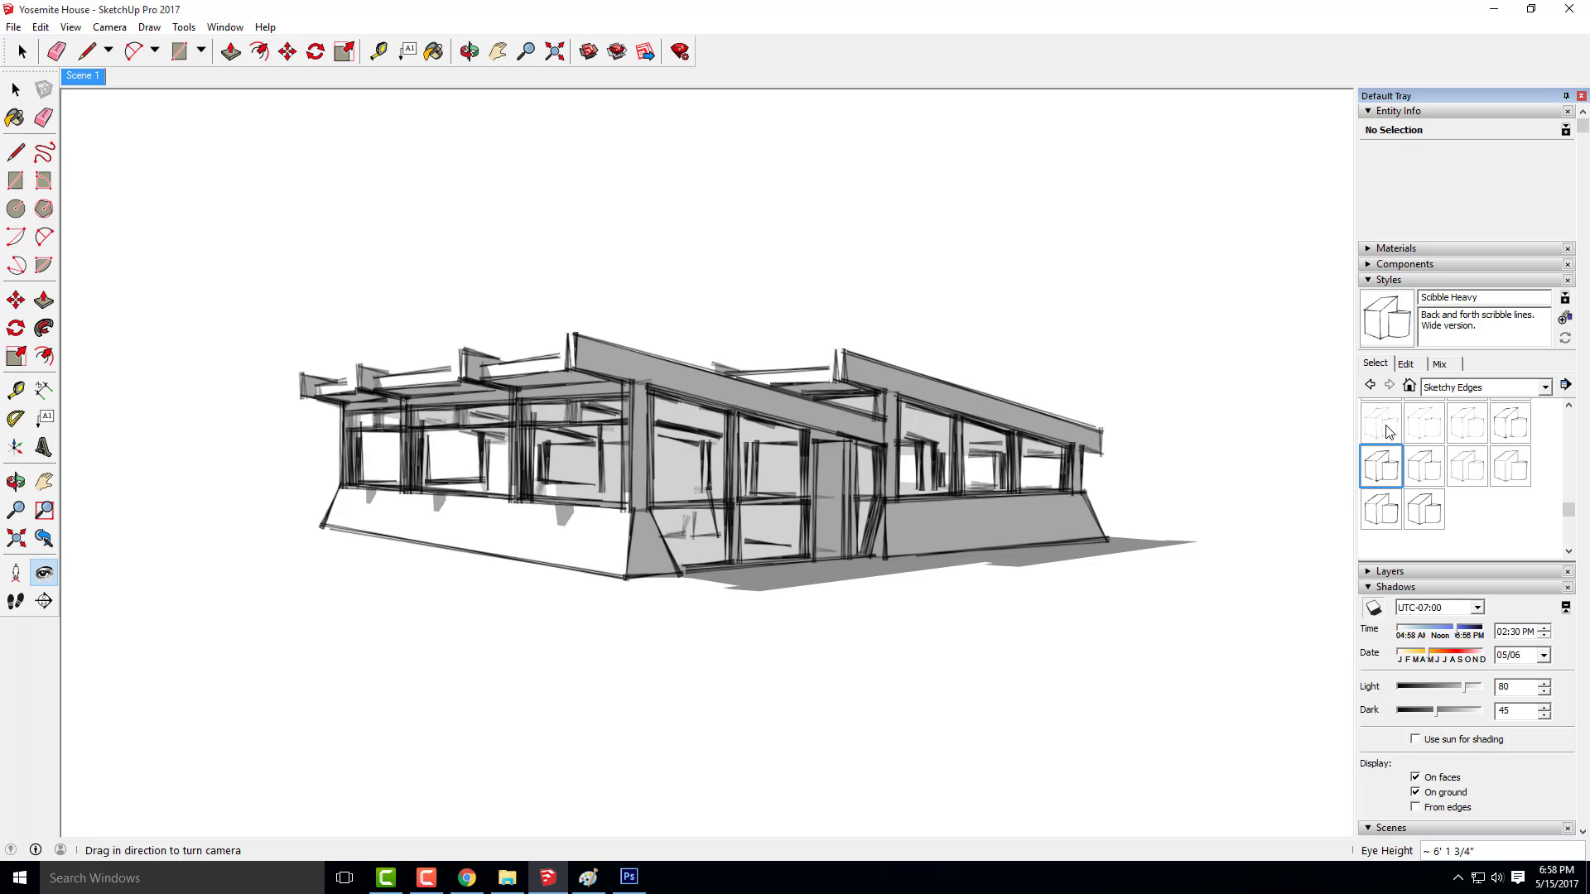
left_click(1423, 467)
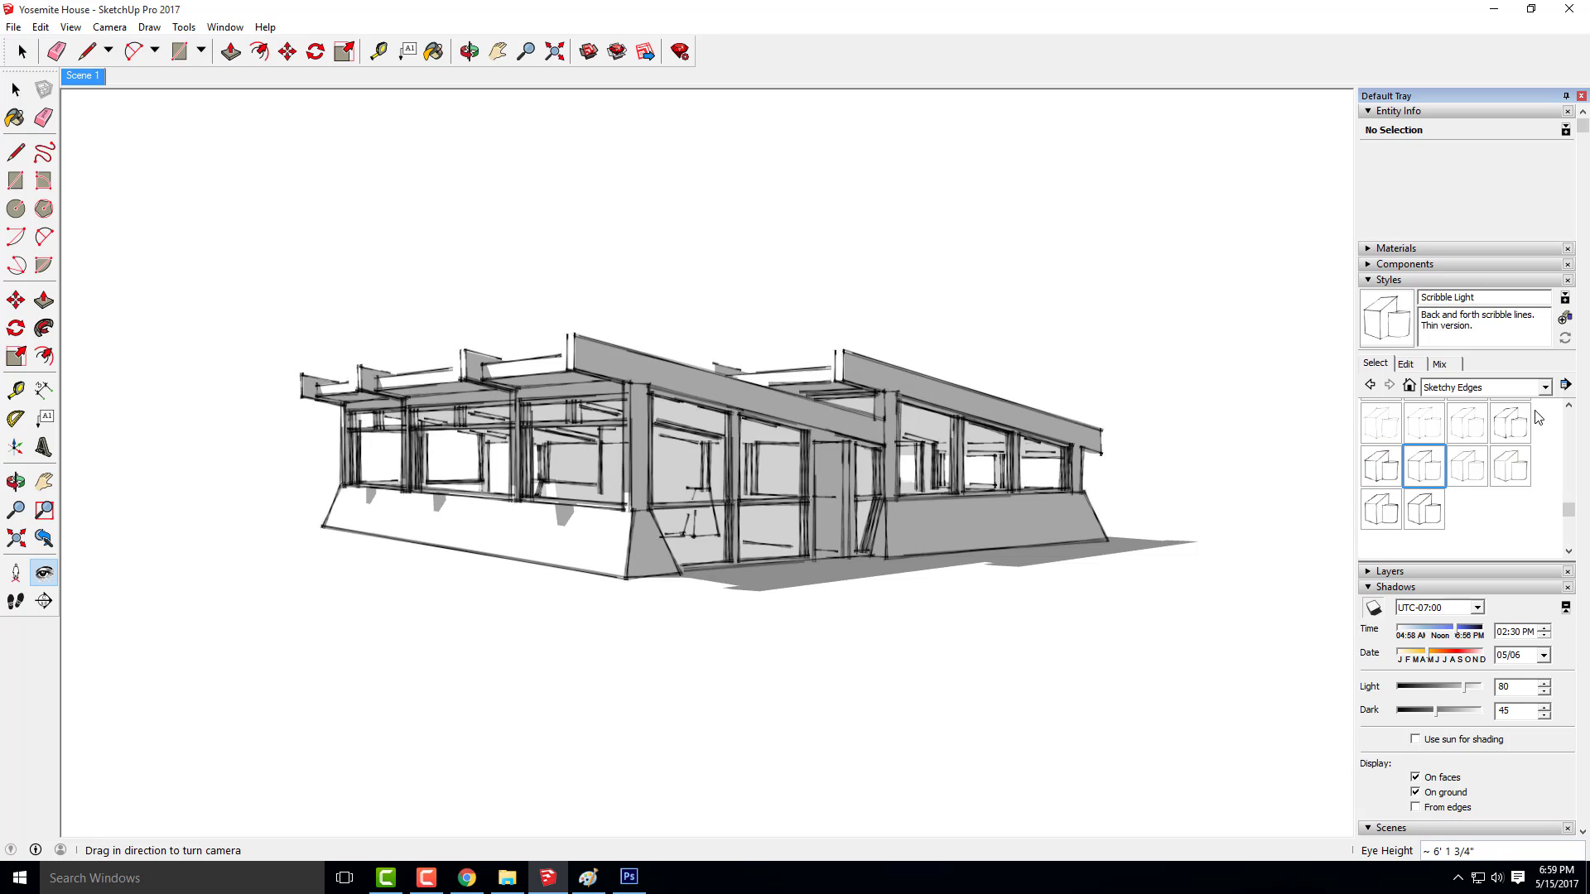
Export the Scribble Light view with shadows as a JPEG named Yosemite House-Sketchy
left_click(13, 27)
mouse_move(125, 263)
left_click(217, 282)
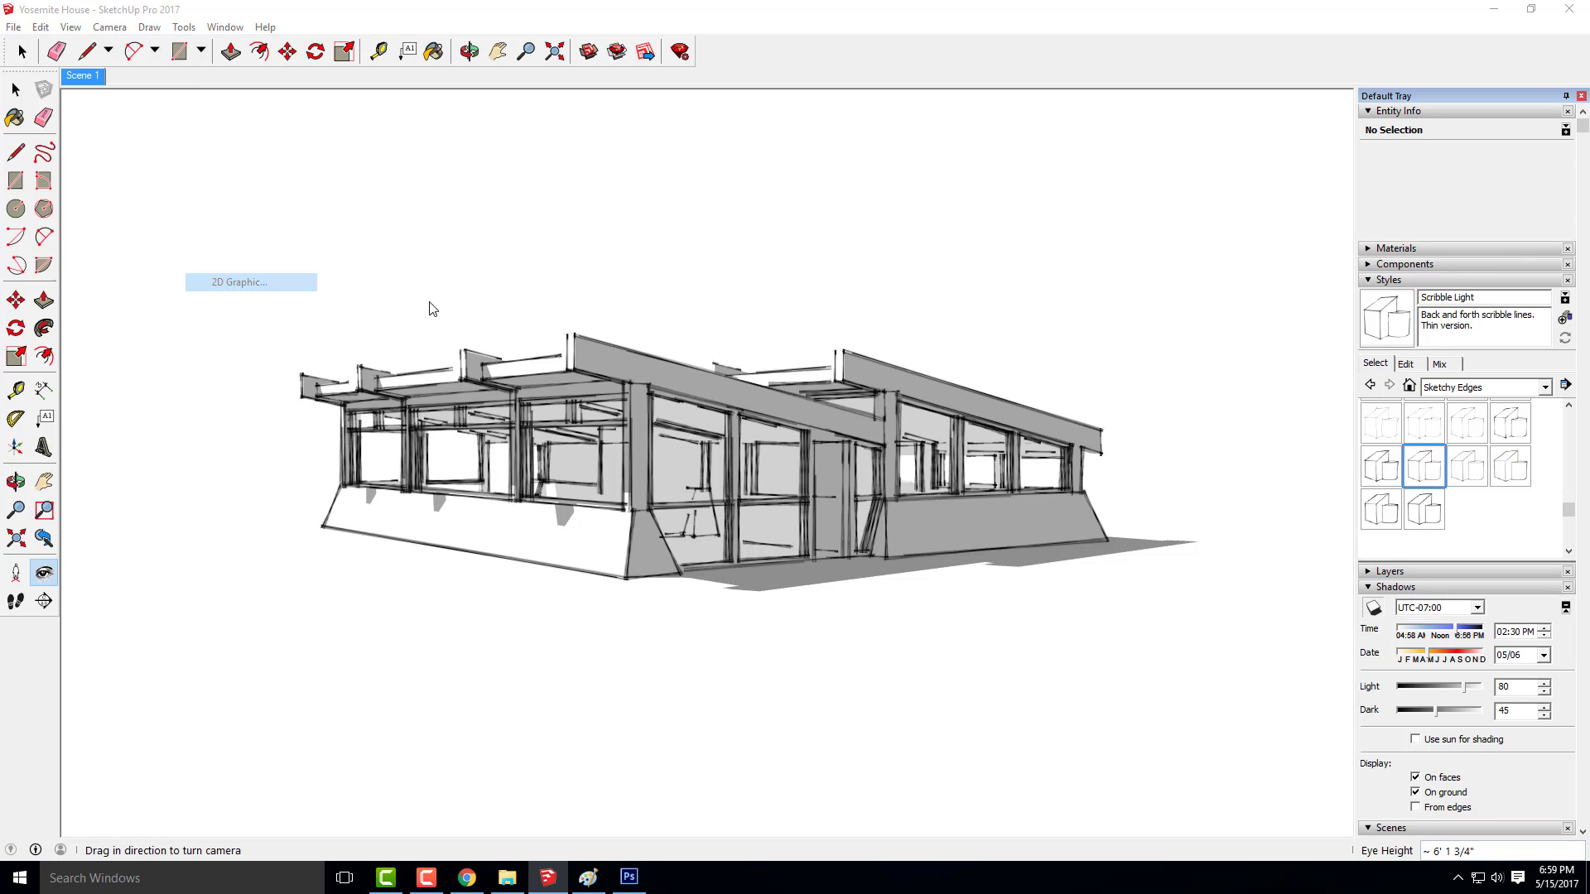
left_click(720, 583)
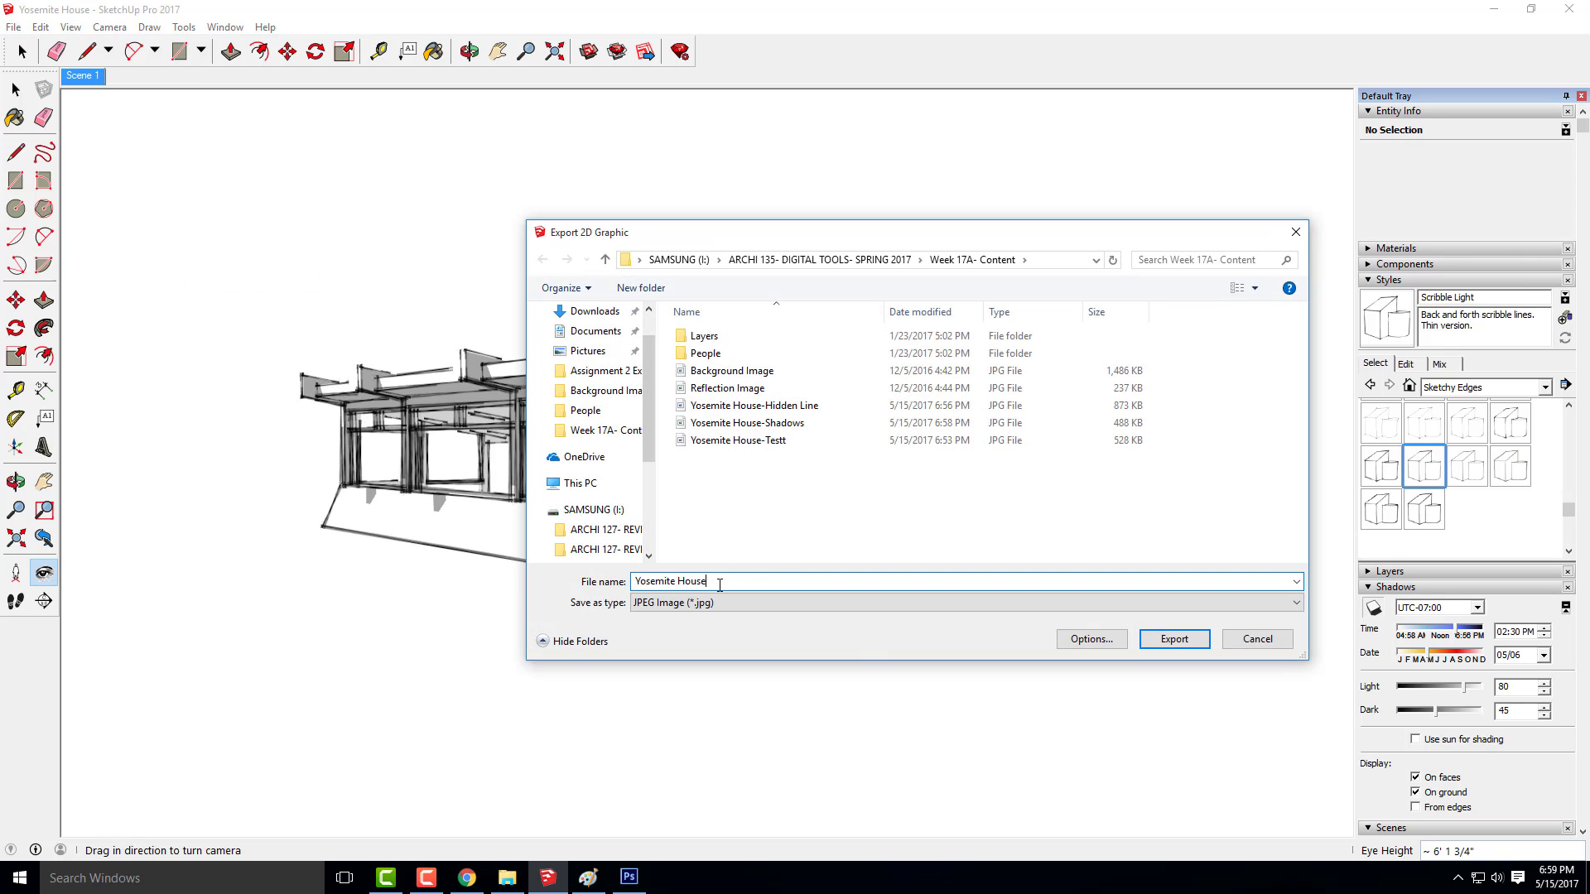
type("-Sh")
left_click(1175, 640)
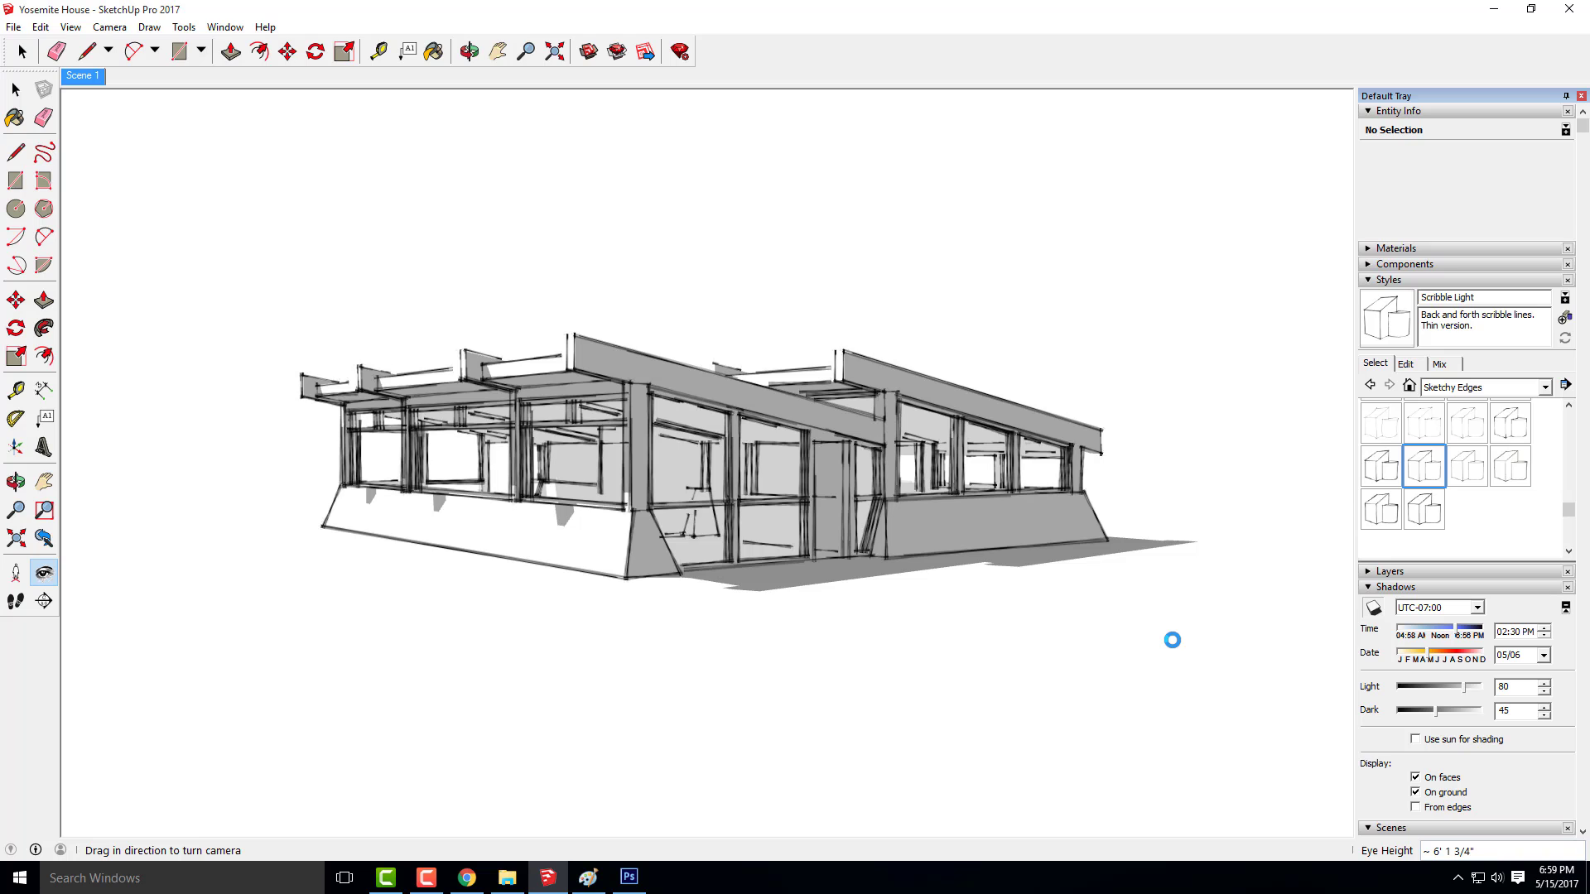
Turn off shadows and re-export the Scribble Light view as a JPEG, replacing the existing Yosemite House-Sketchy file
left_click(1373, 607)
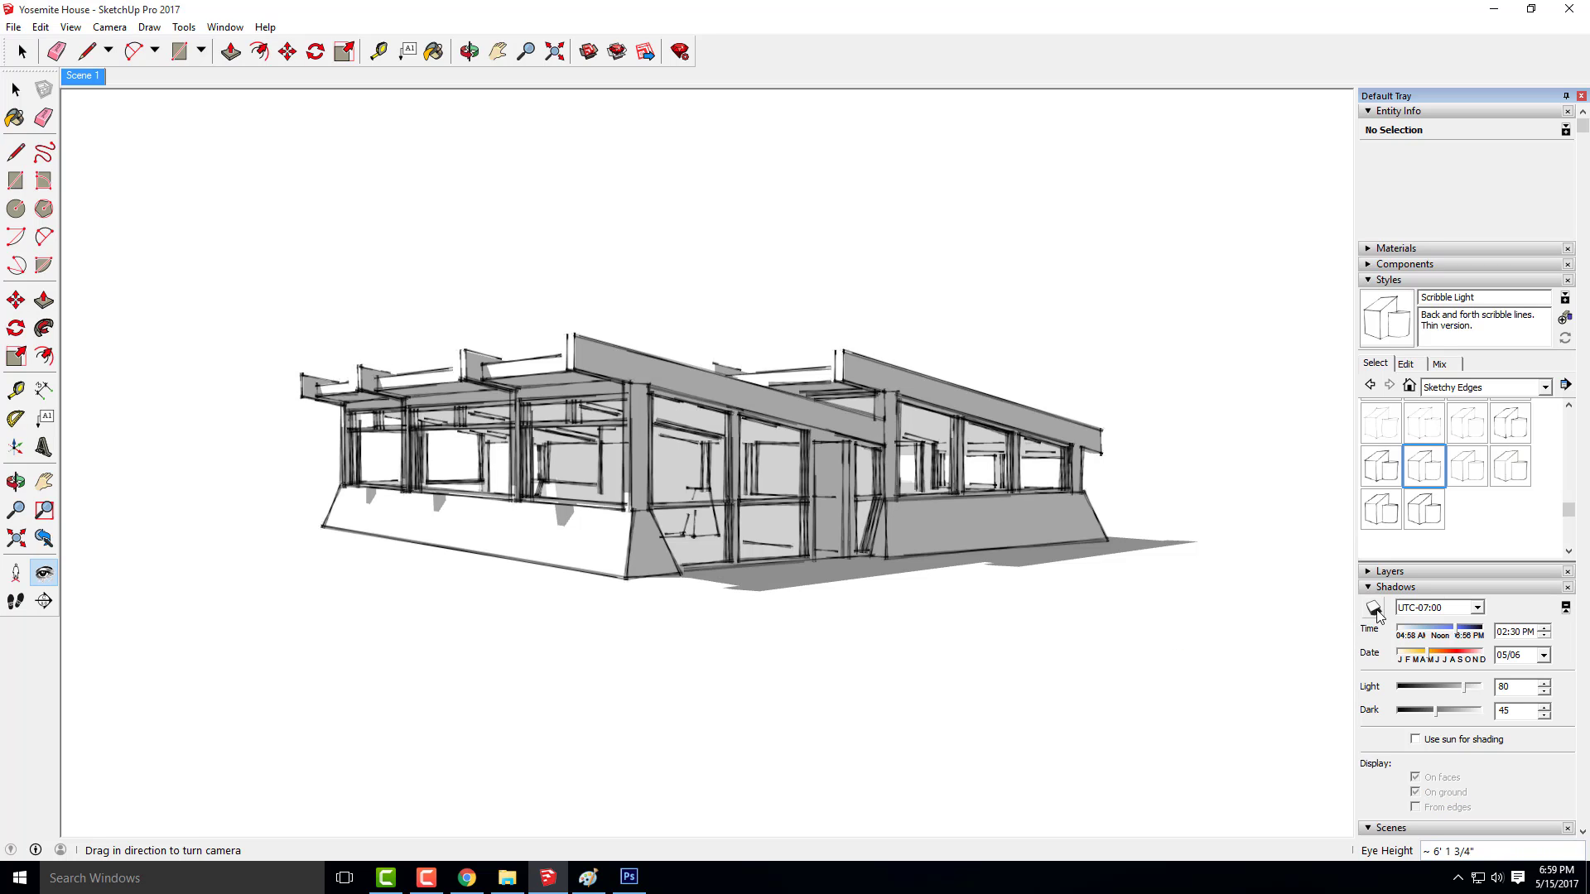
left_click(16, 89)
left_click(13, 26)
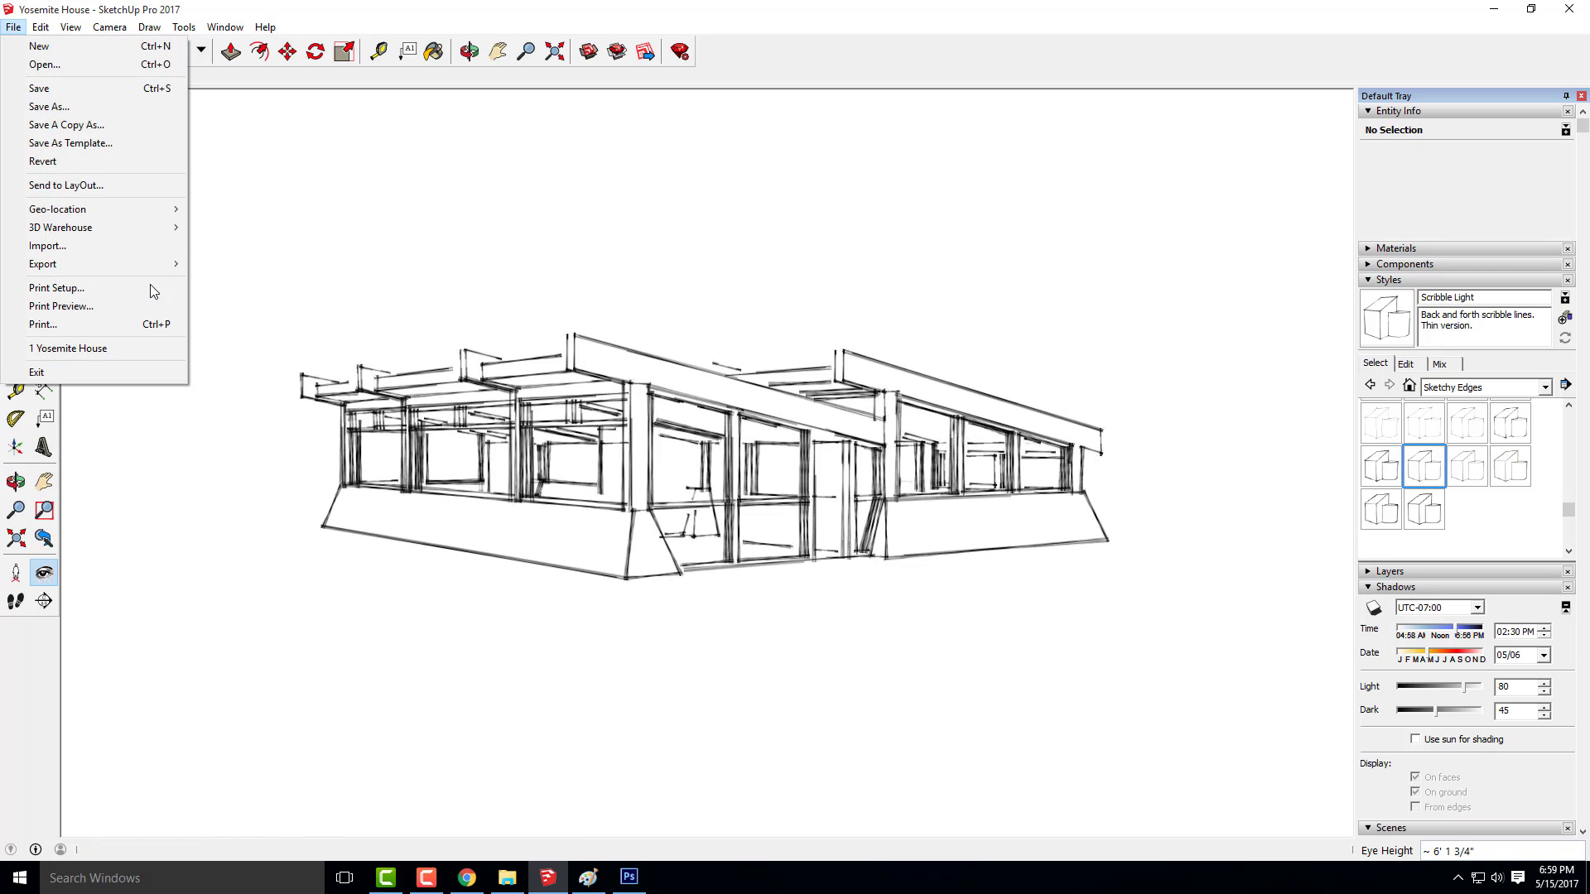
mouse_move(98, 265)
left_click(203, 281)
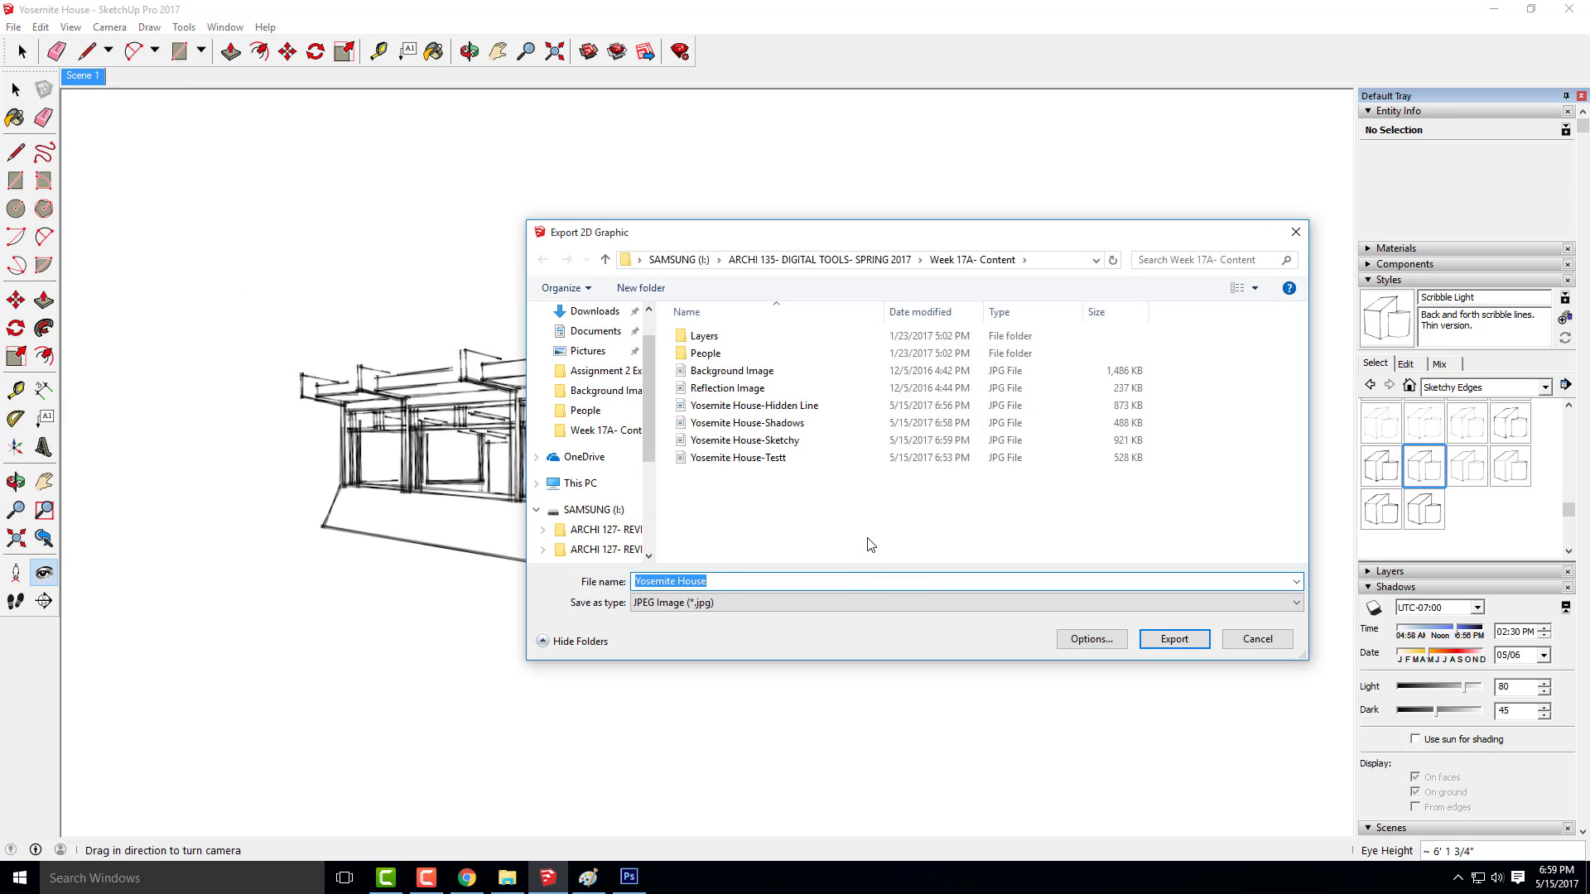
left_click(745, 440)
left_click(1167, 636)
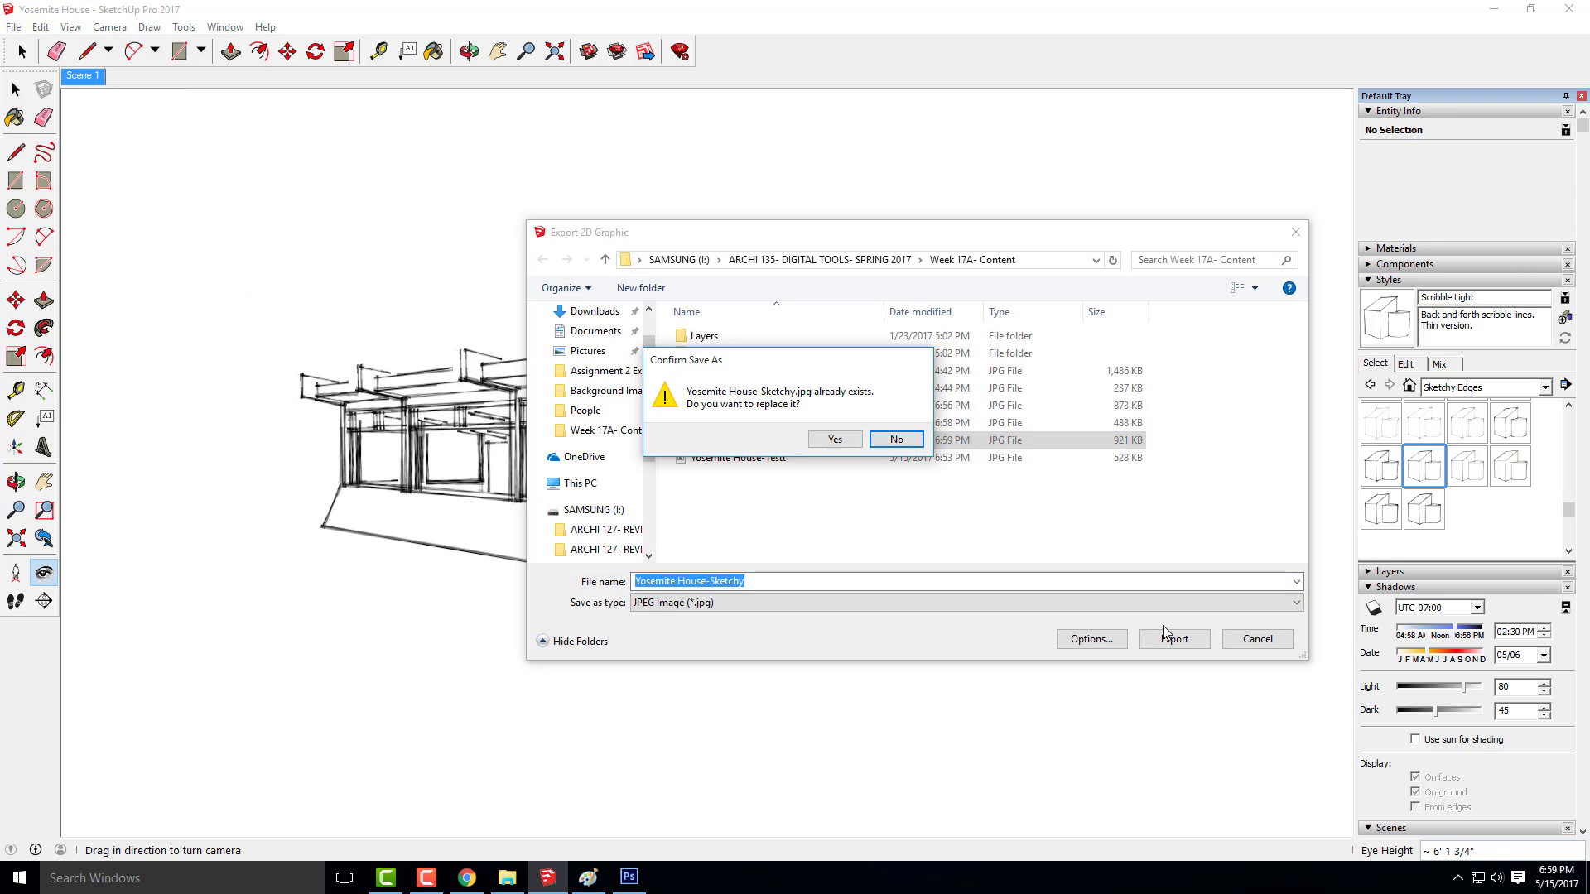
left_click(834, 440)
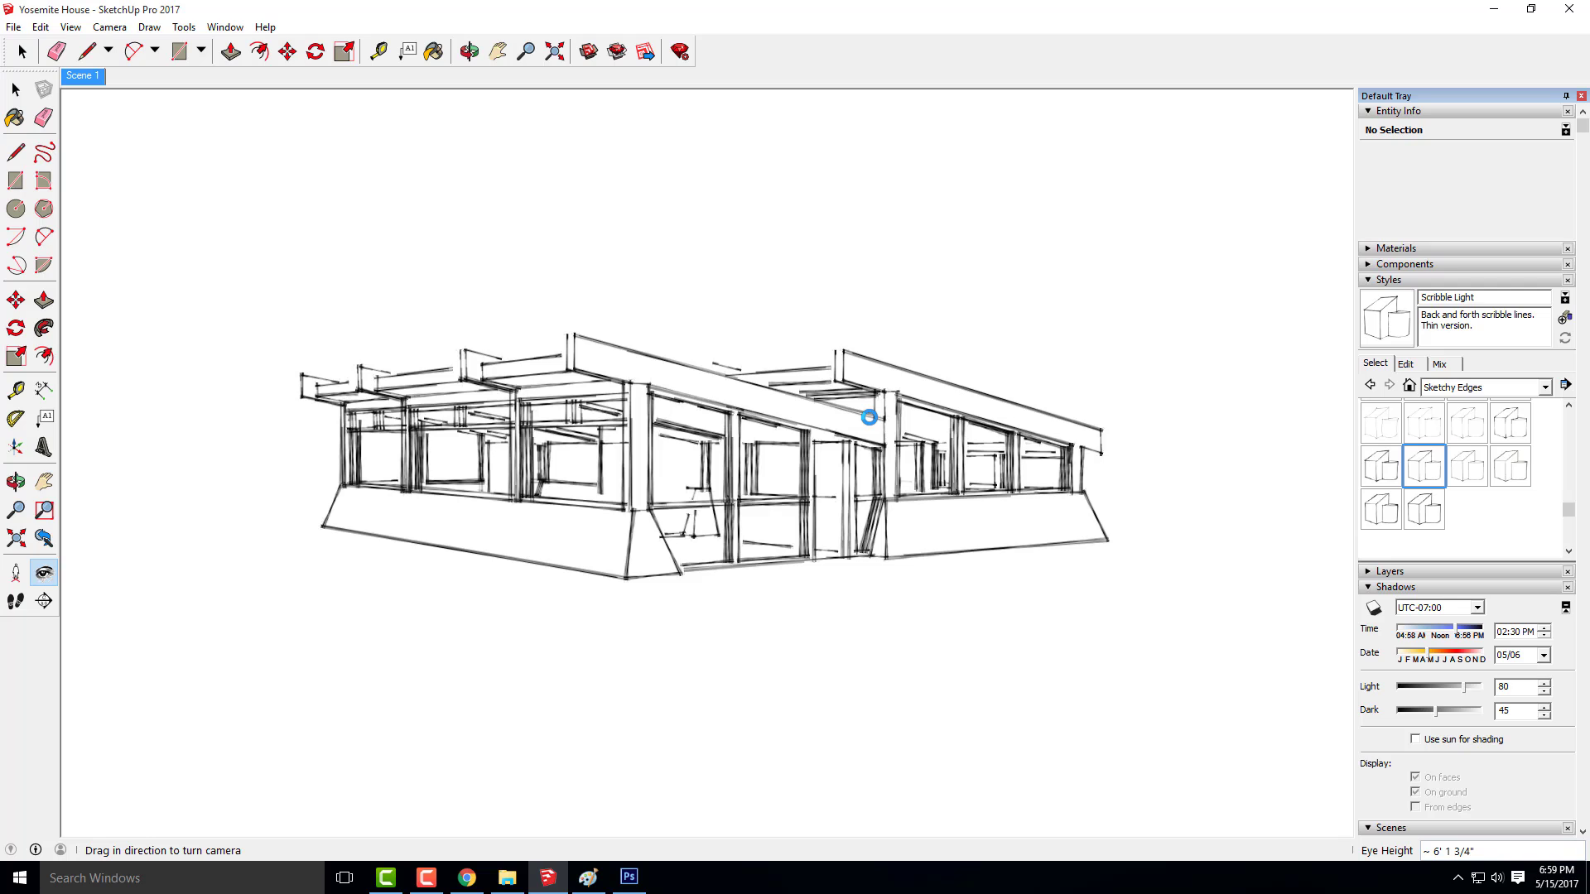
Try the Default Colors and Browns styles from the Color Sets collection, and apply the Greens style
left_click(1546, 389)
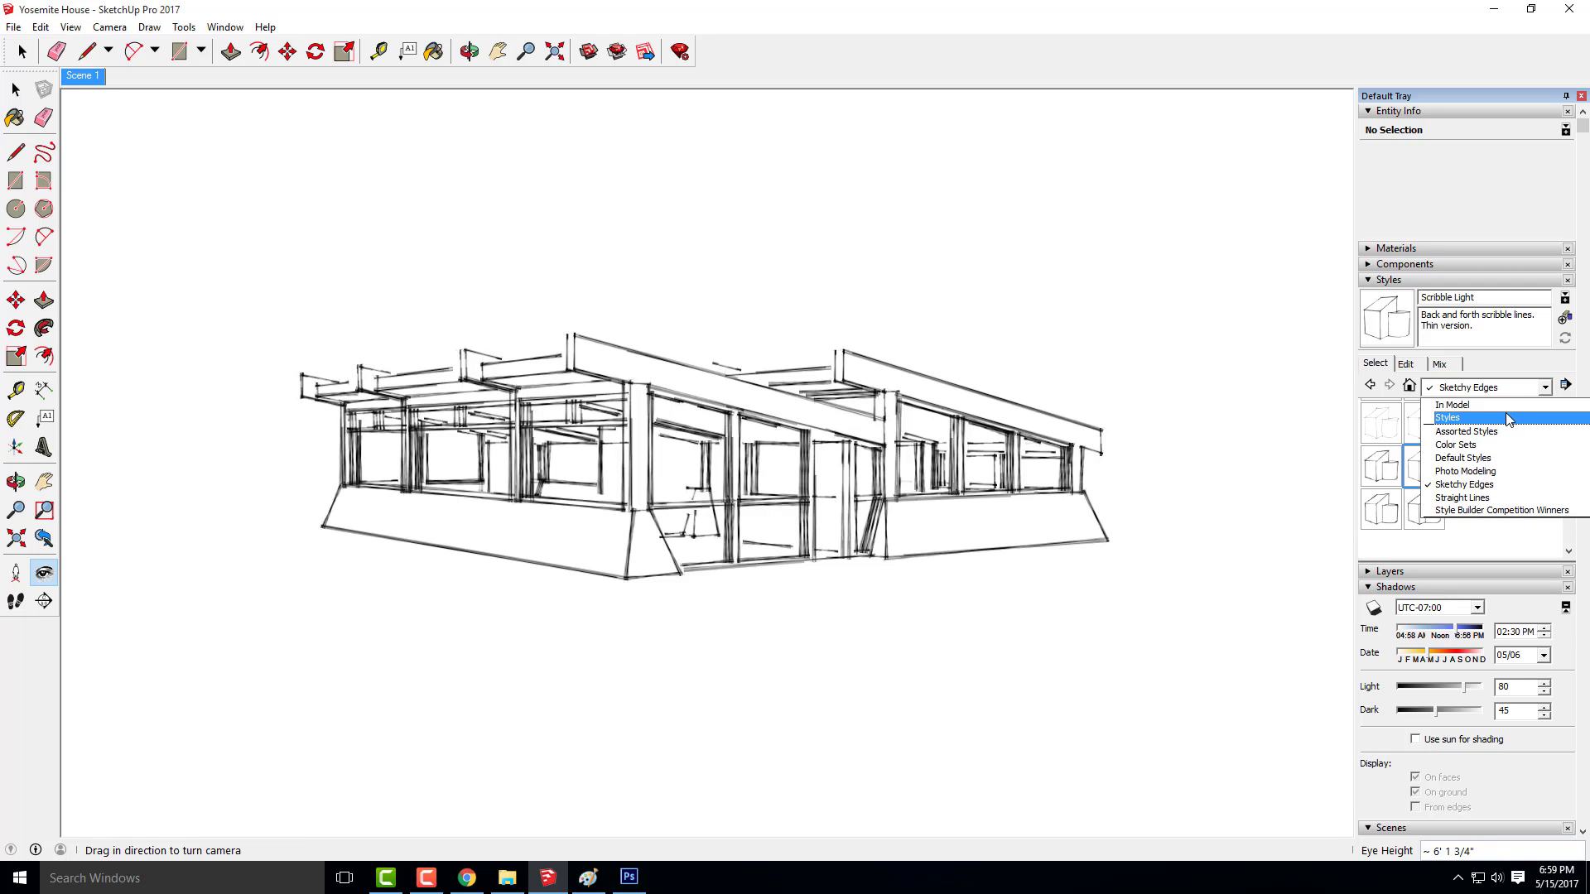
left_click(1521, 453)
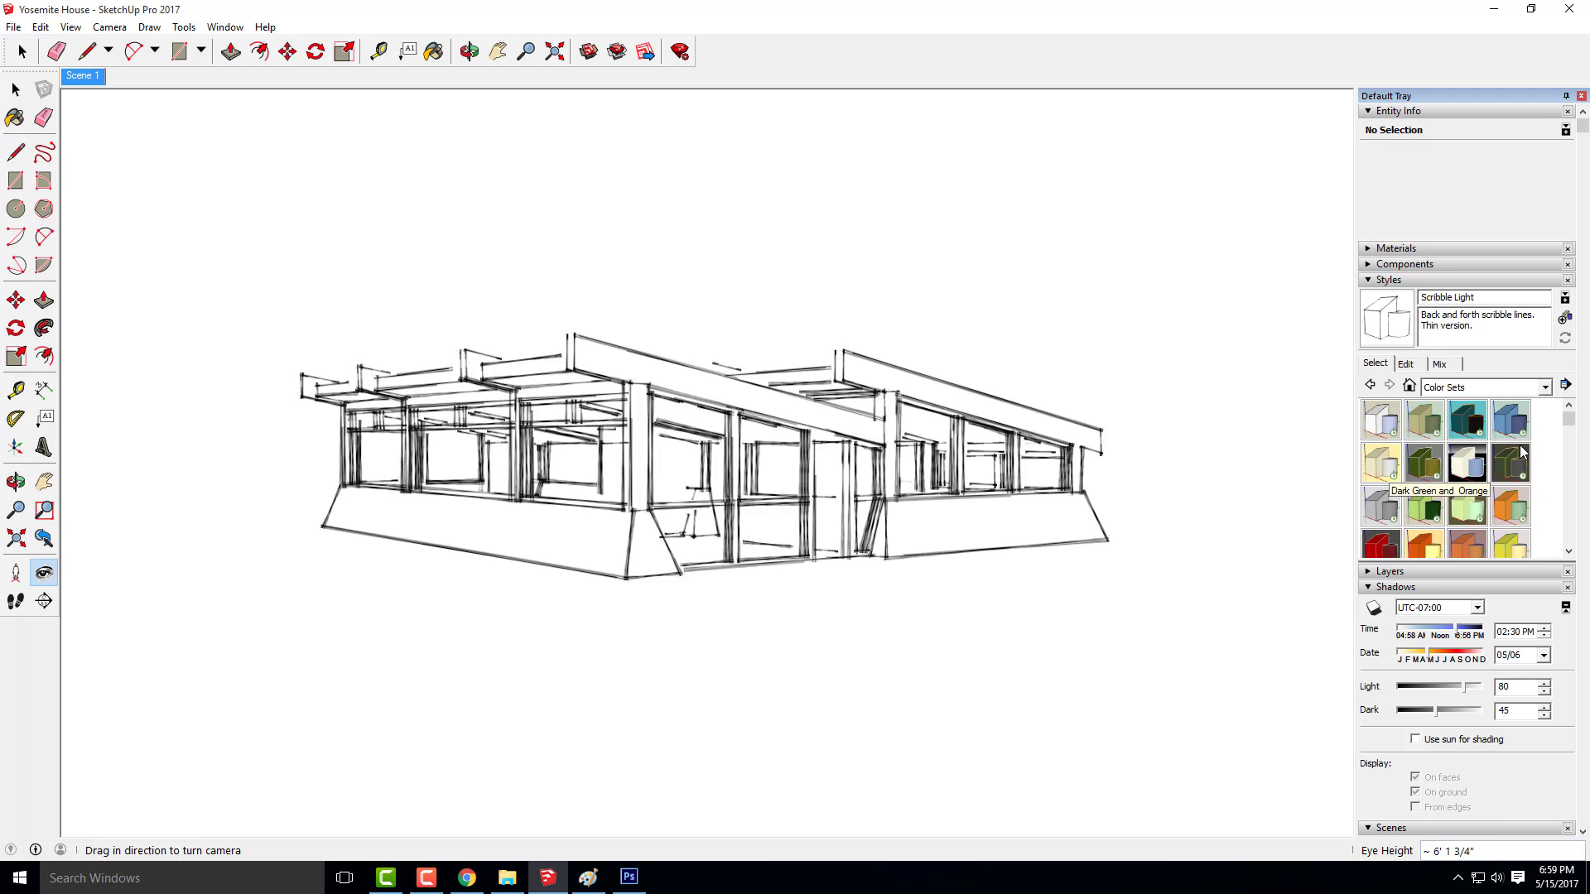
left_click(1391, 428)
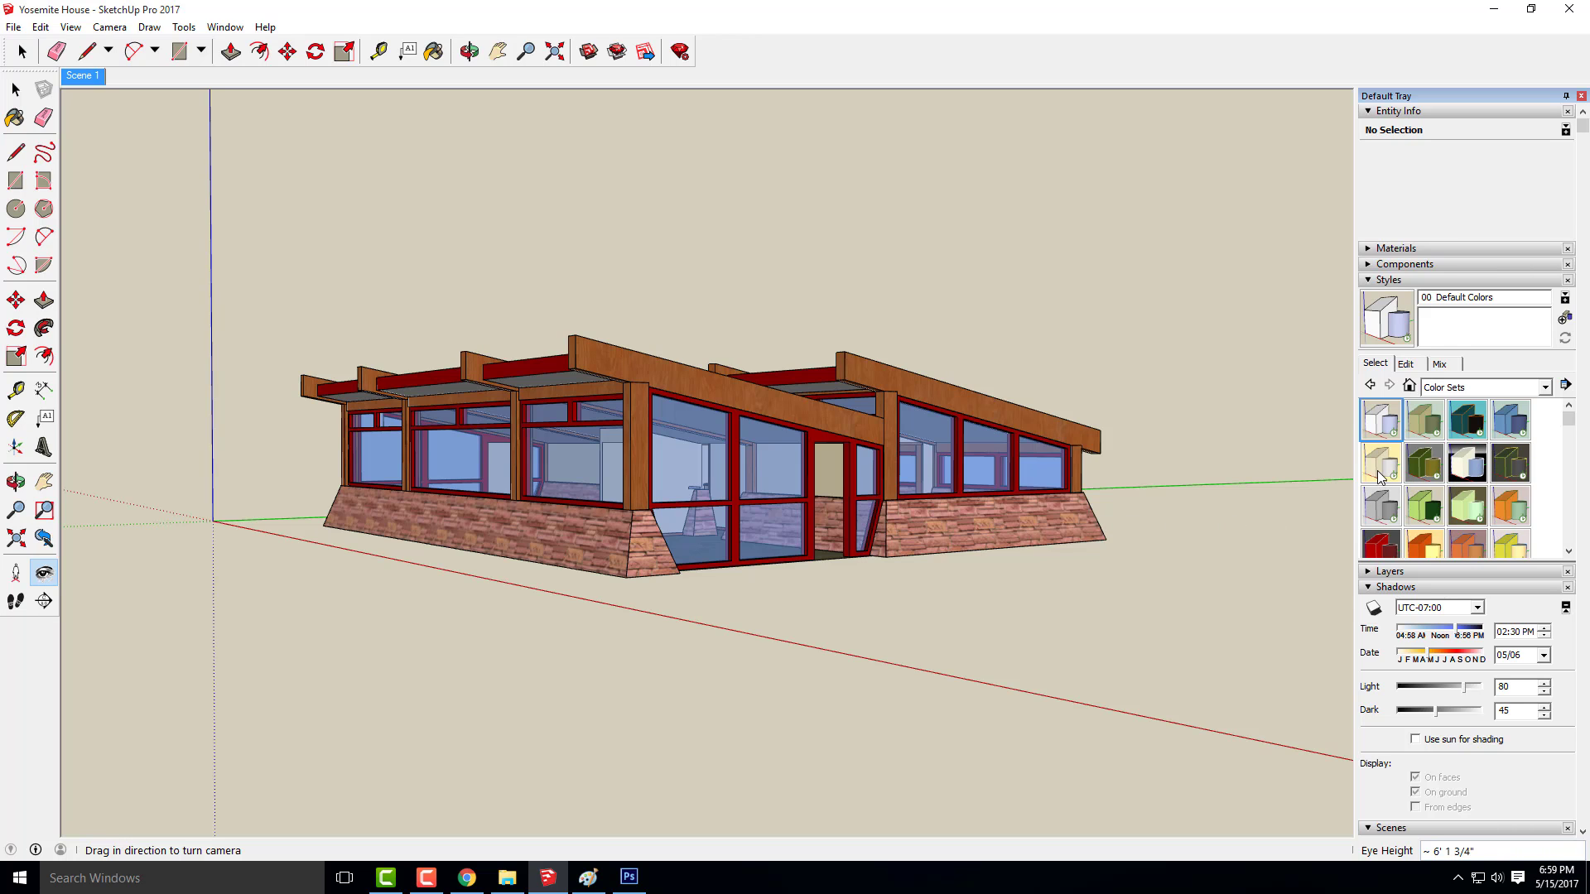
left_click(1381, 507)
left_click(1382, 470)
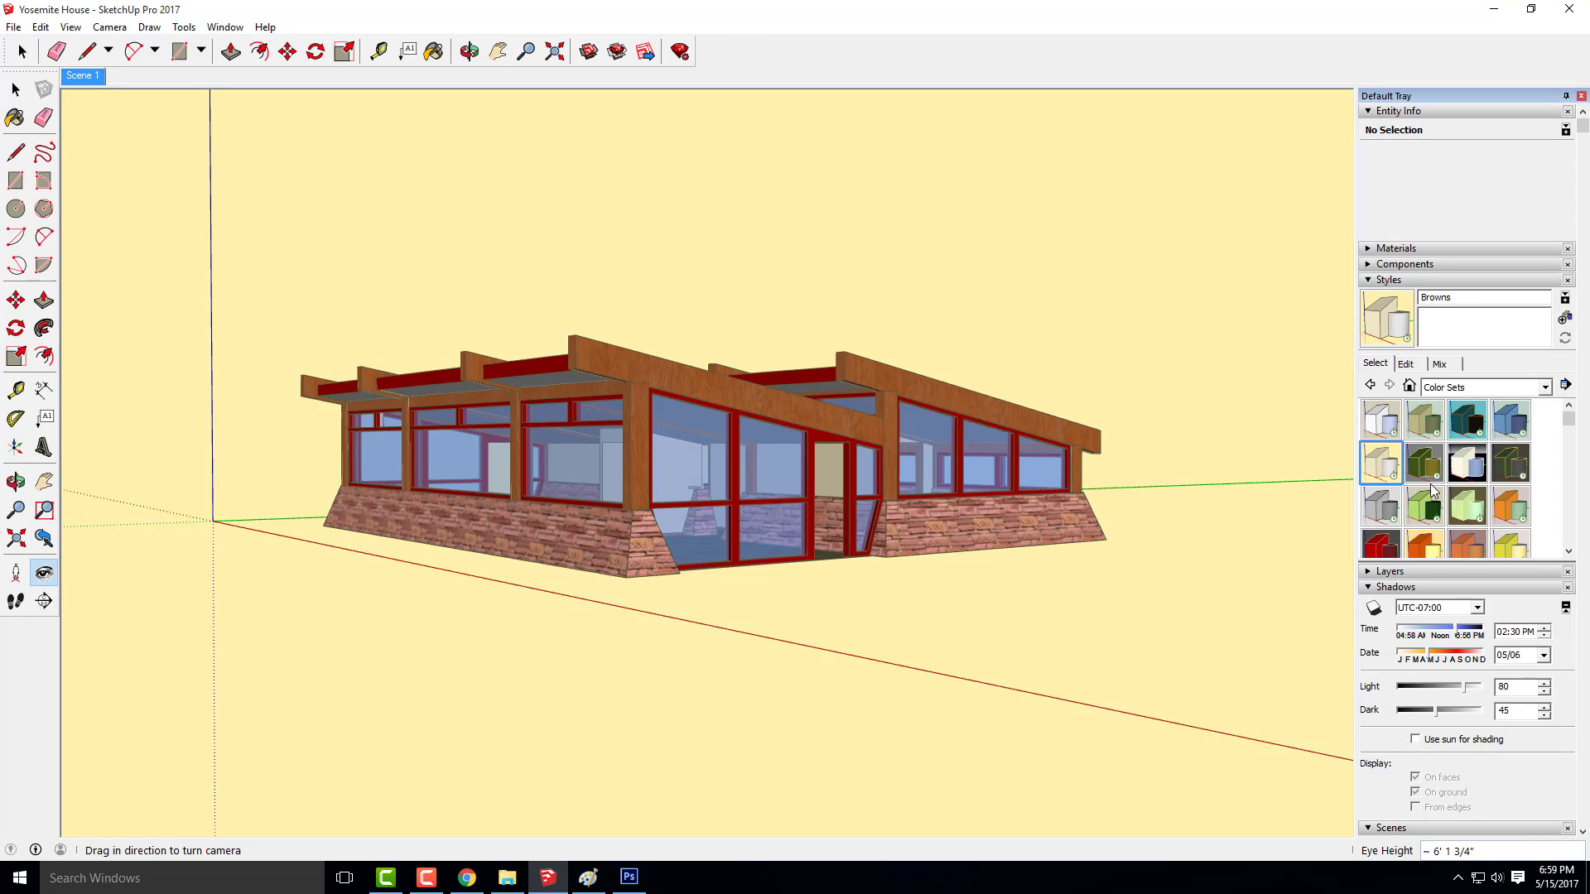
left_click(1424, 505)
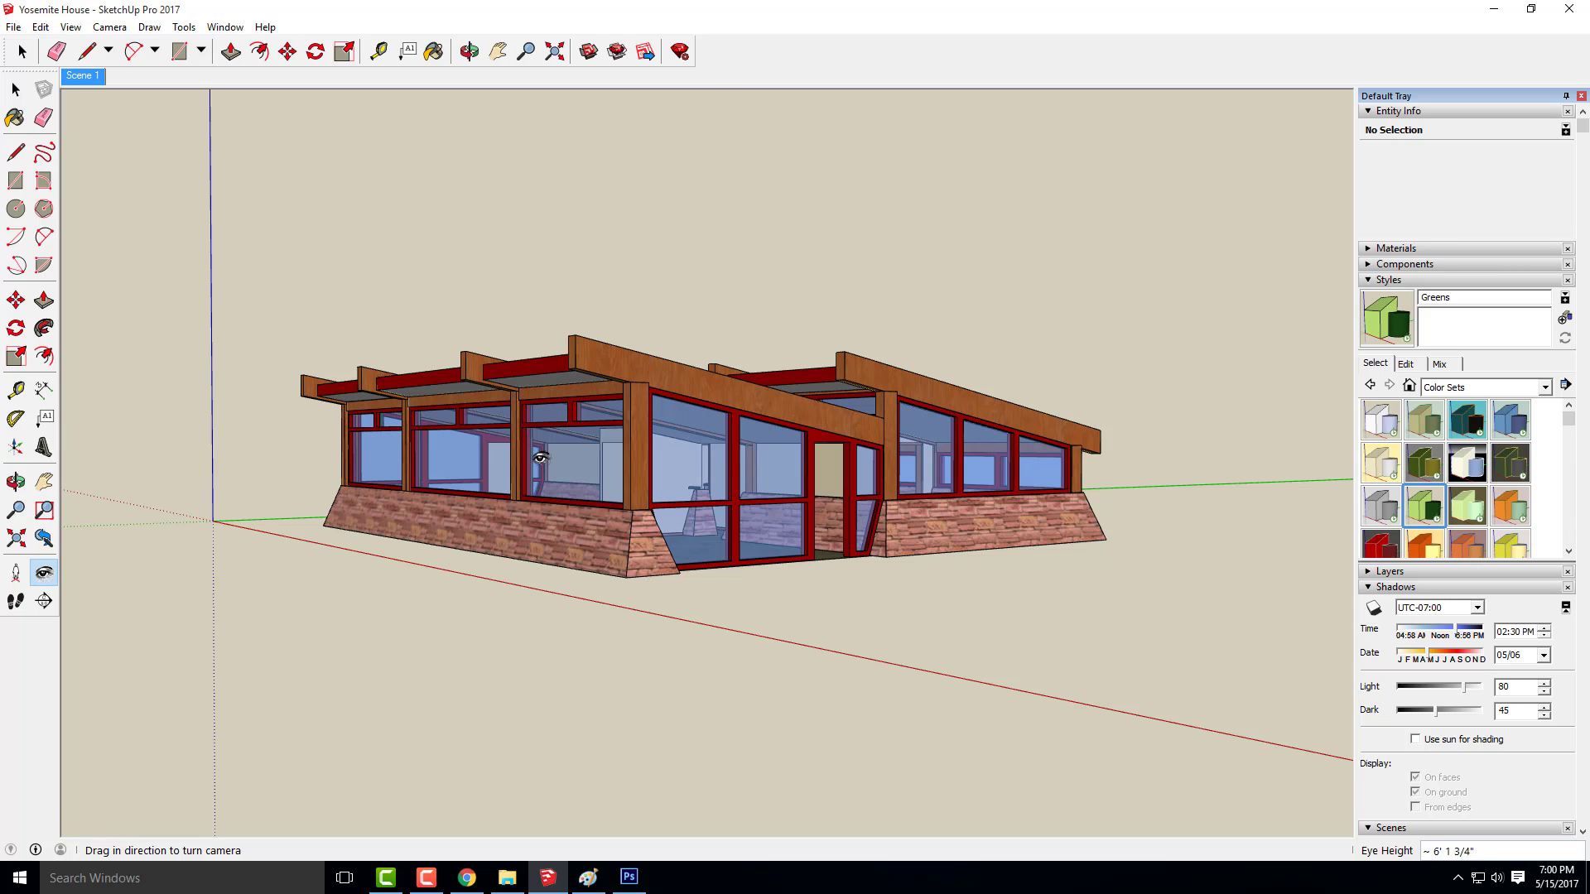
Turn off the display of guides and axes in the model view
left_click(15, 28)
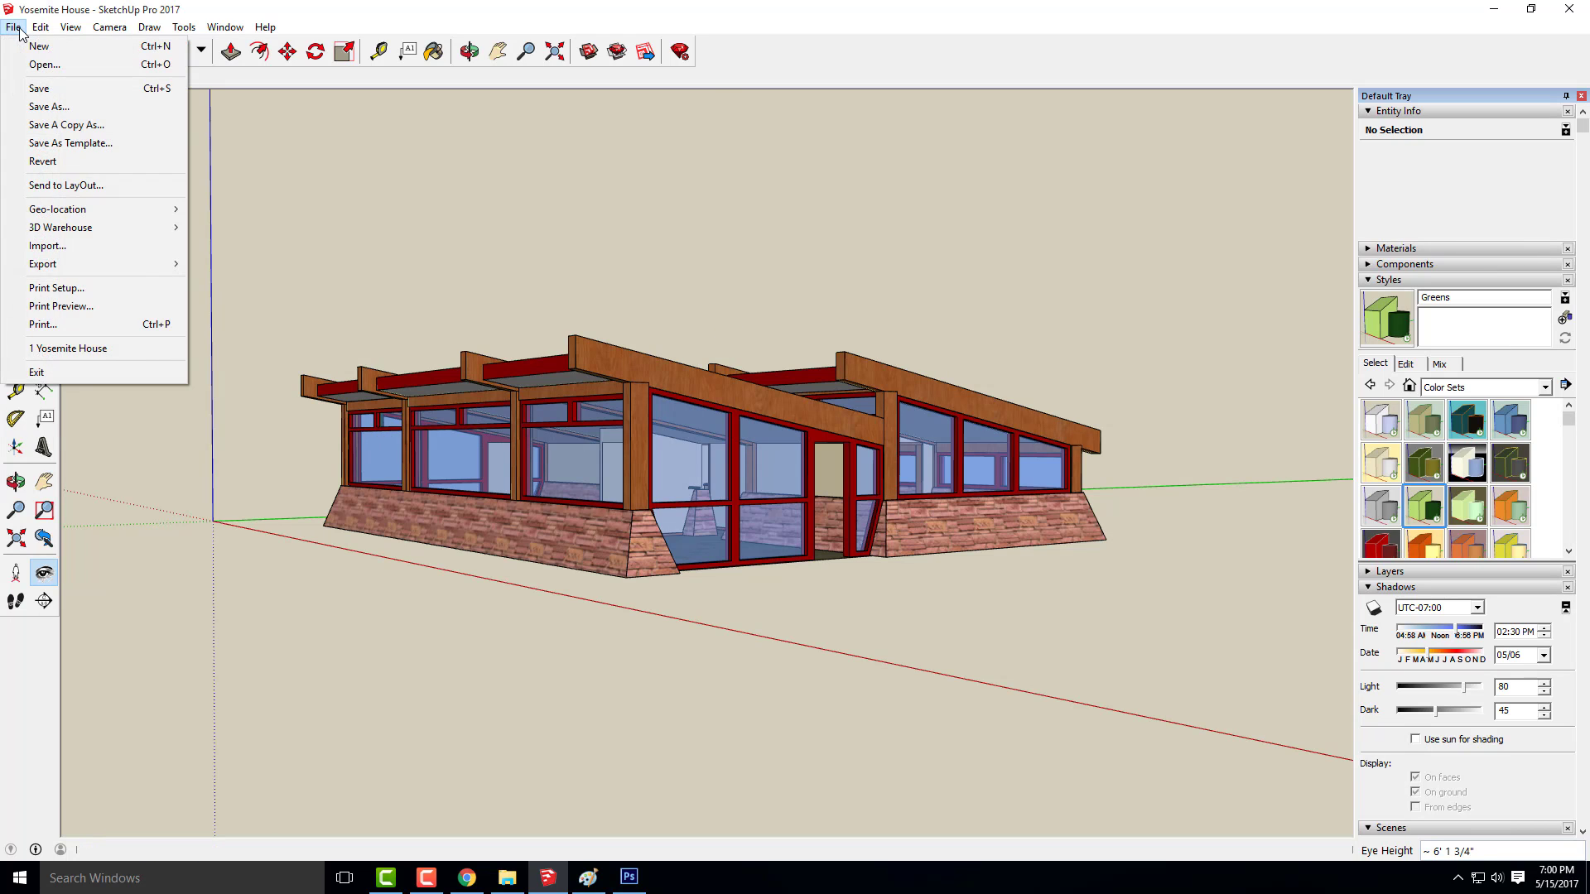
mouse_move(39, 29)
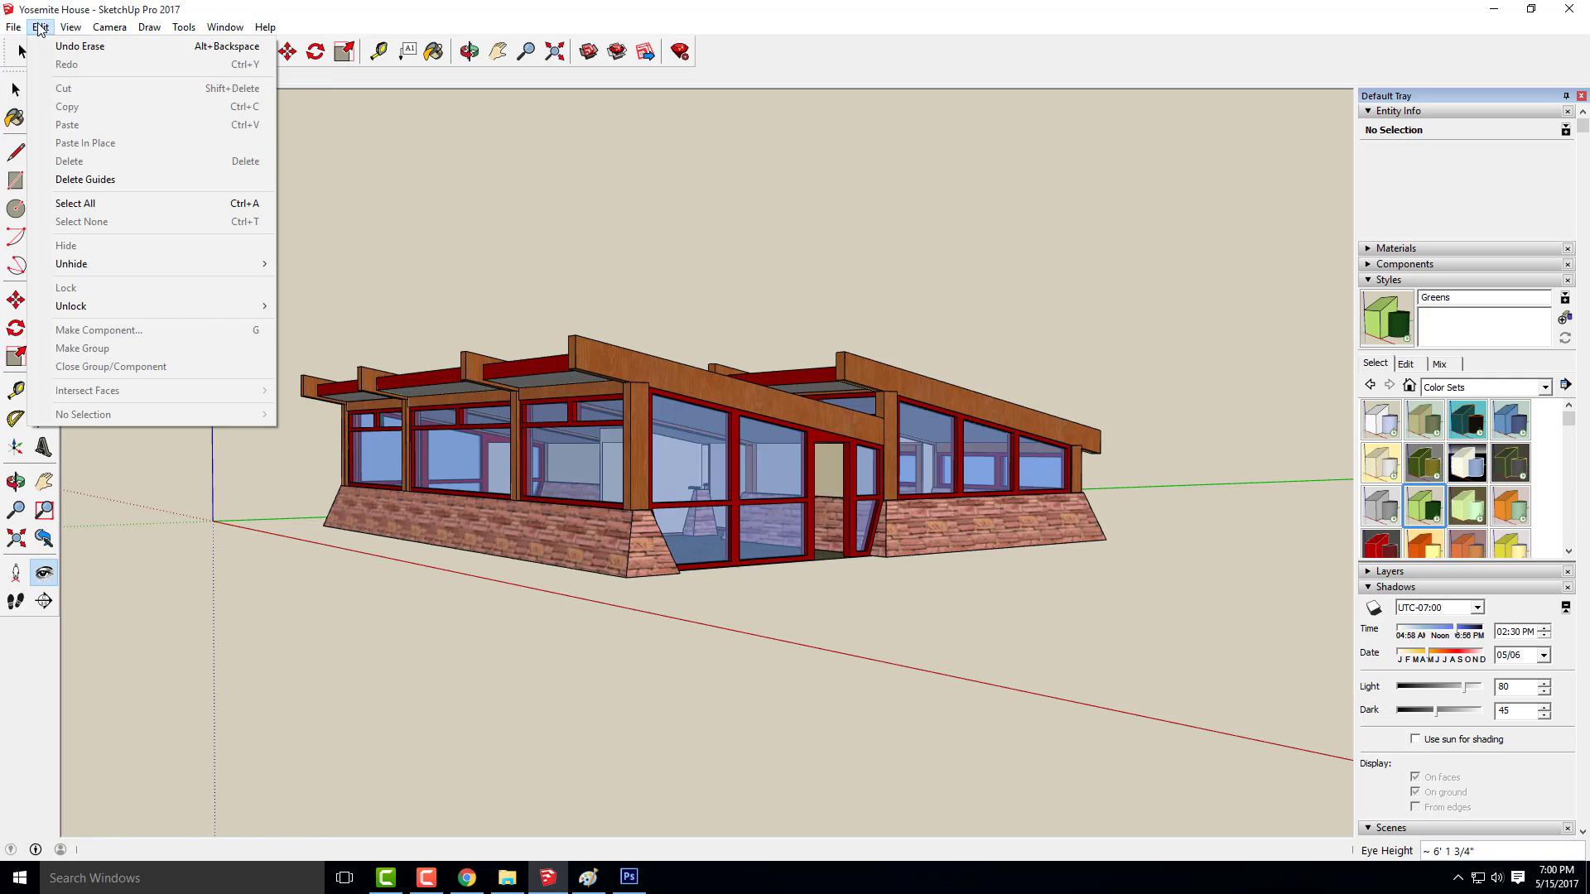
left_click(100, 161)
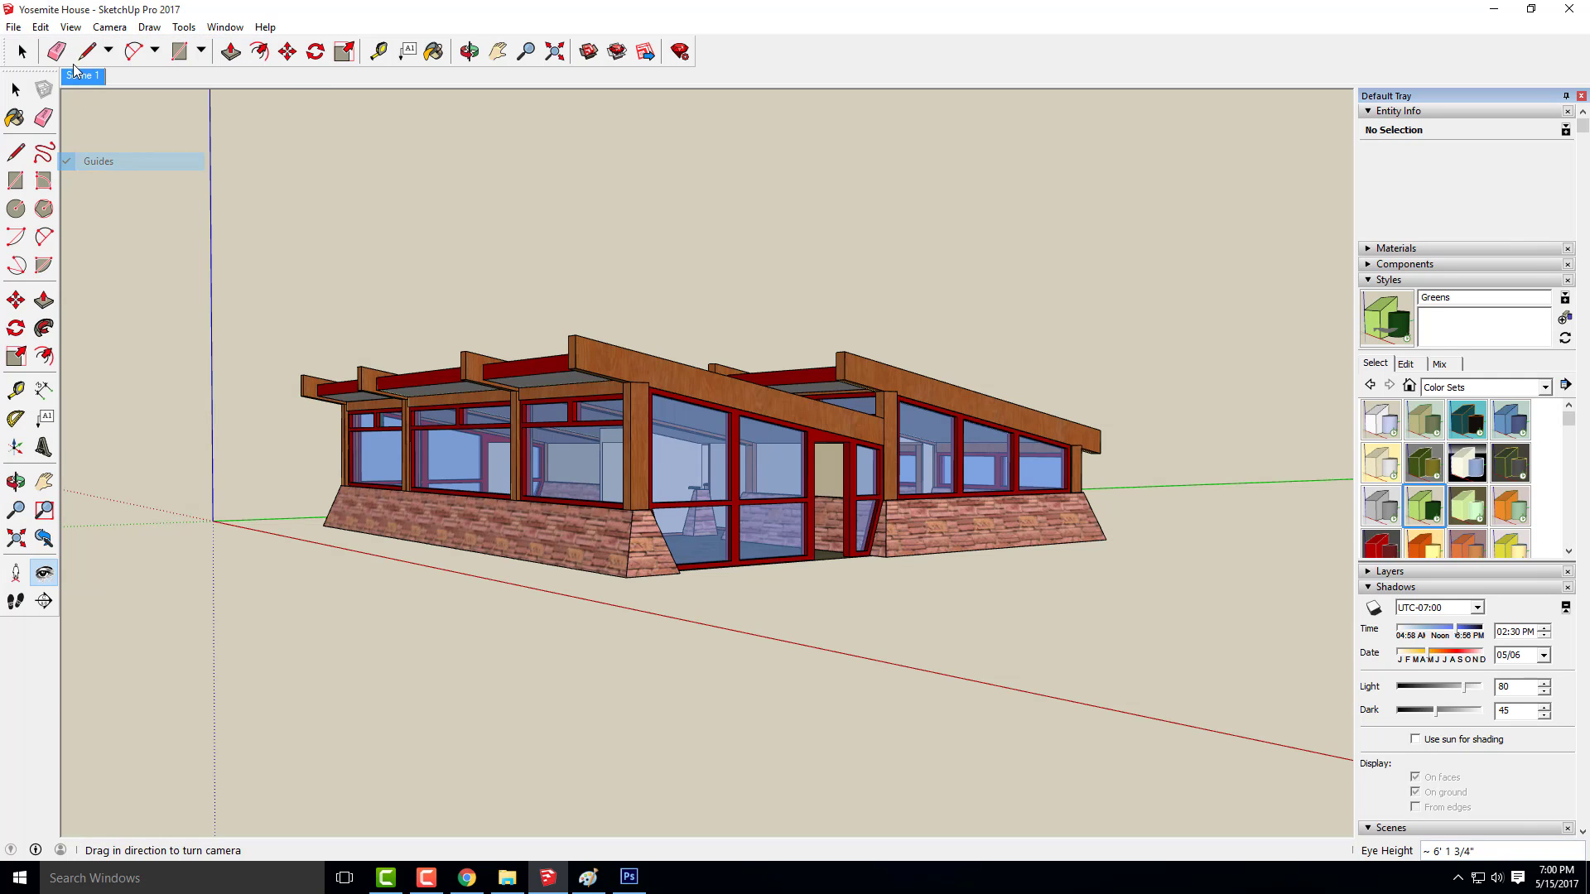
left_click(68, 31)
left_click(93, 144)
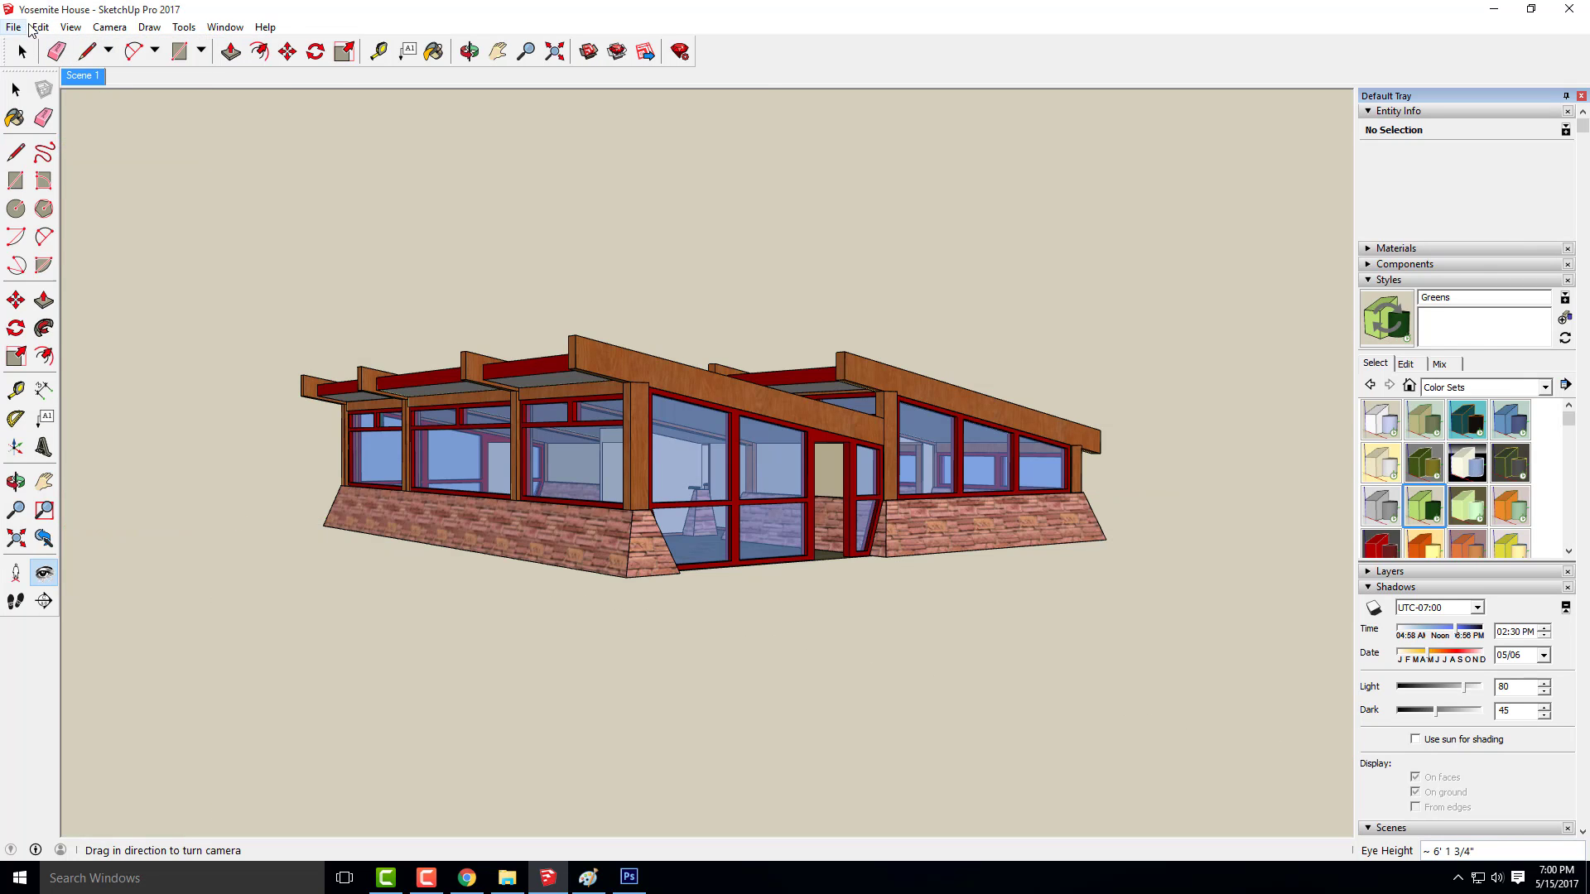
Export the coloured view as a JPEG named Yosemite House-Color
left_click(18, 29)
mouse_move(78, 265)
left_click(273, 282)
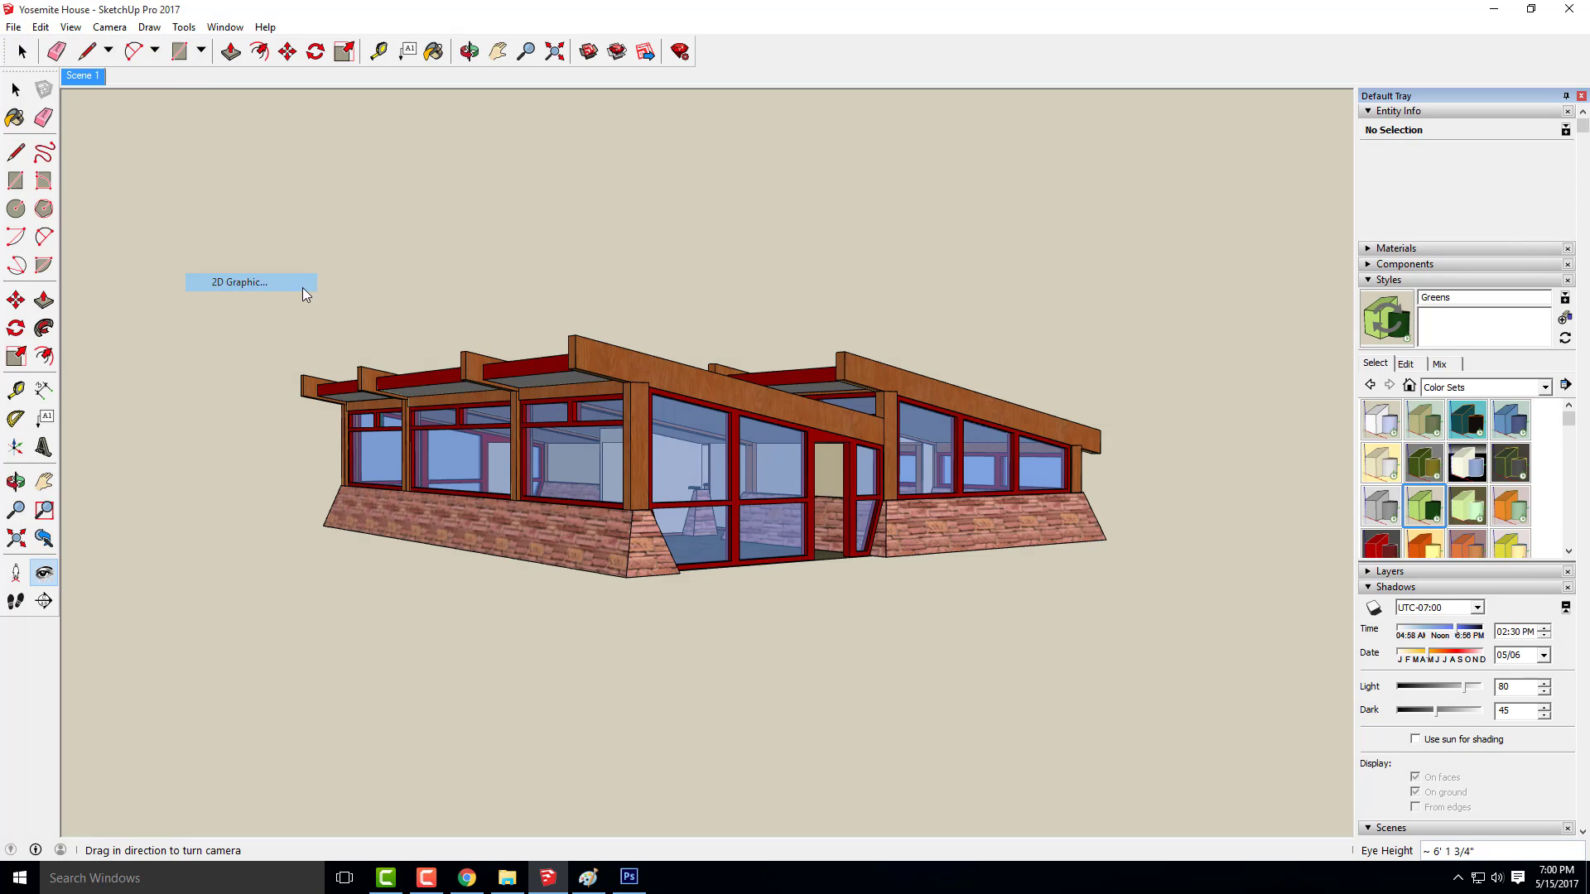
left_click(799, 581)
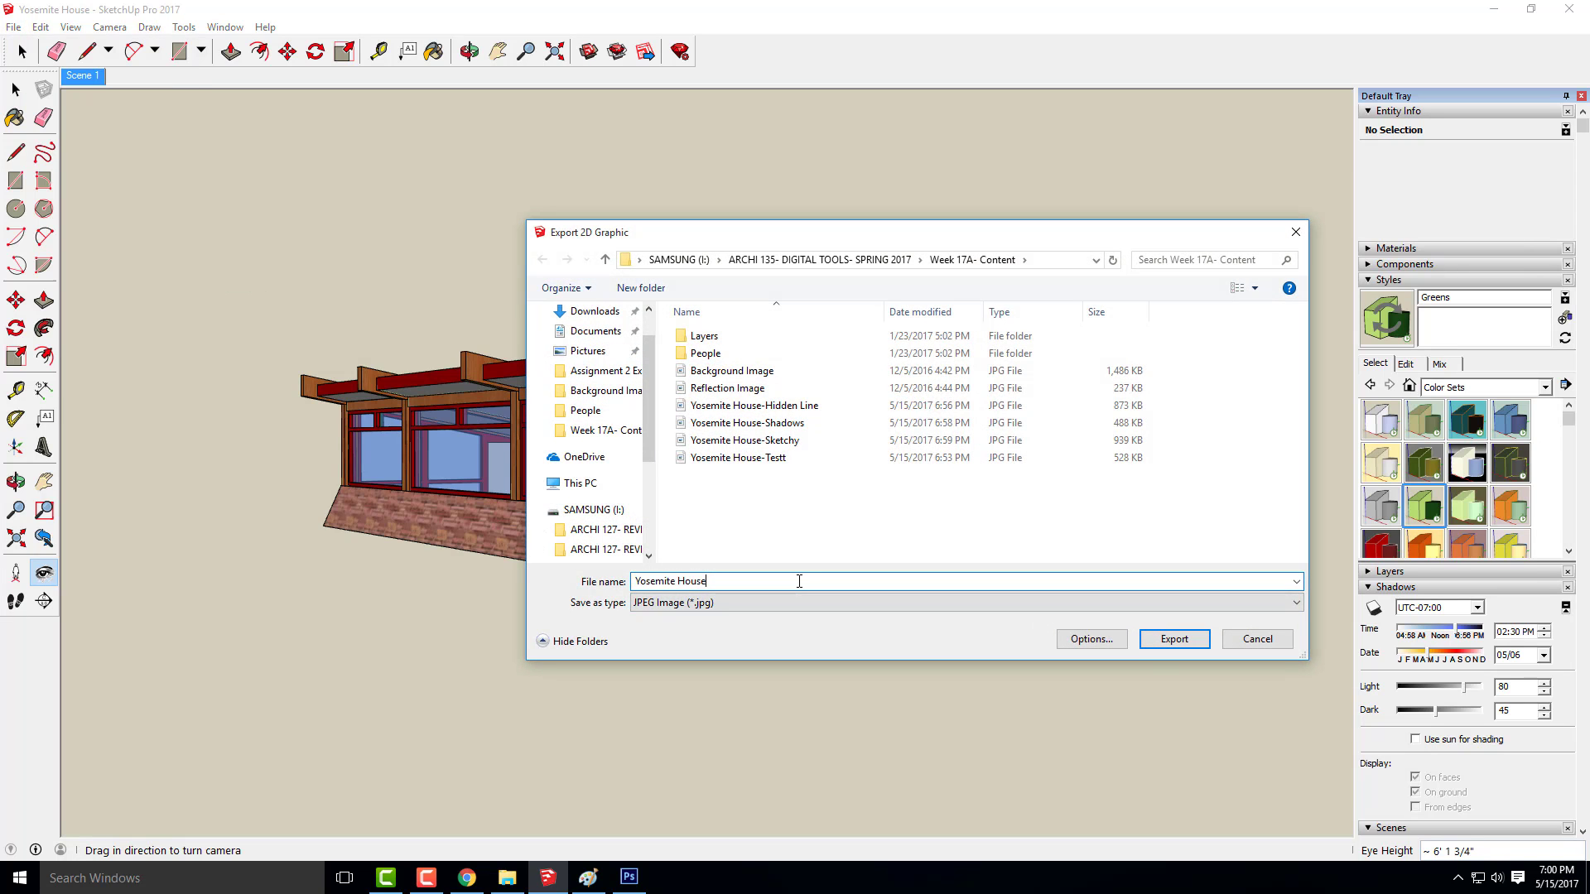
type("-Color")
key("Return")
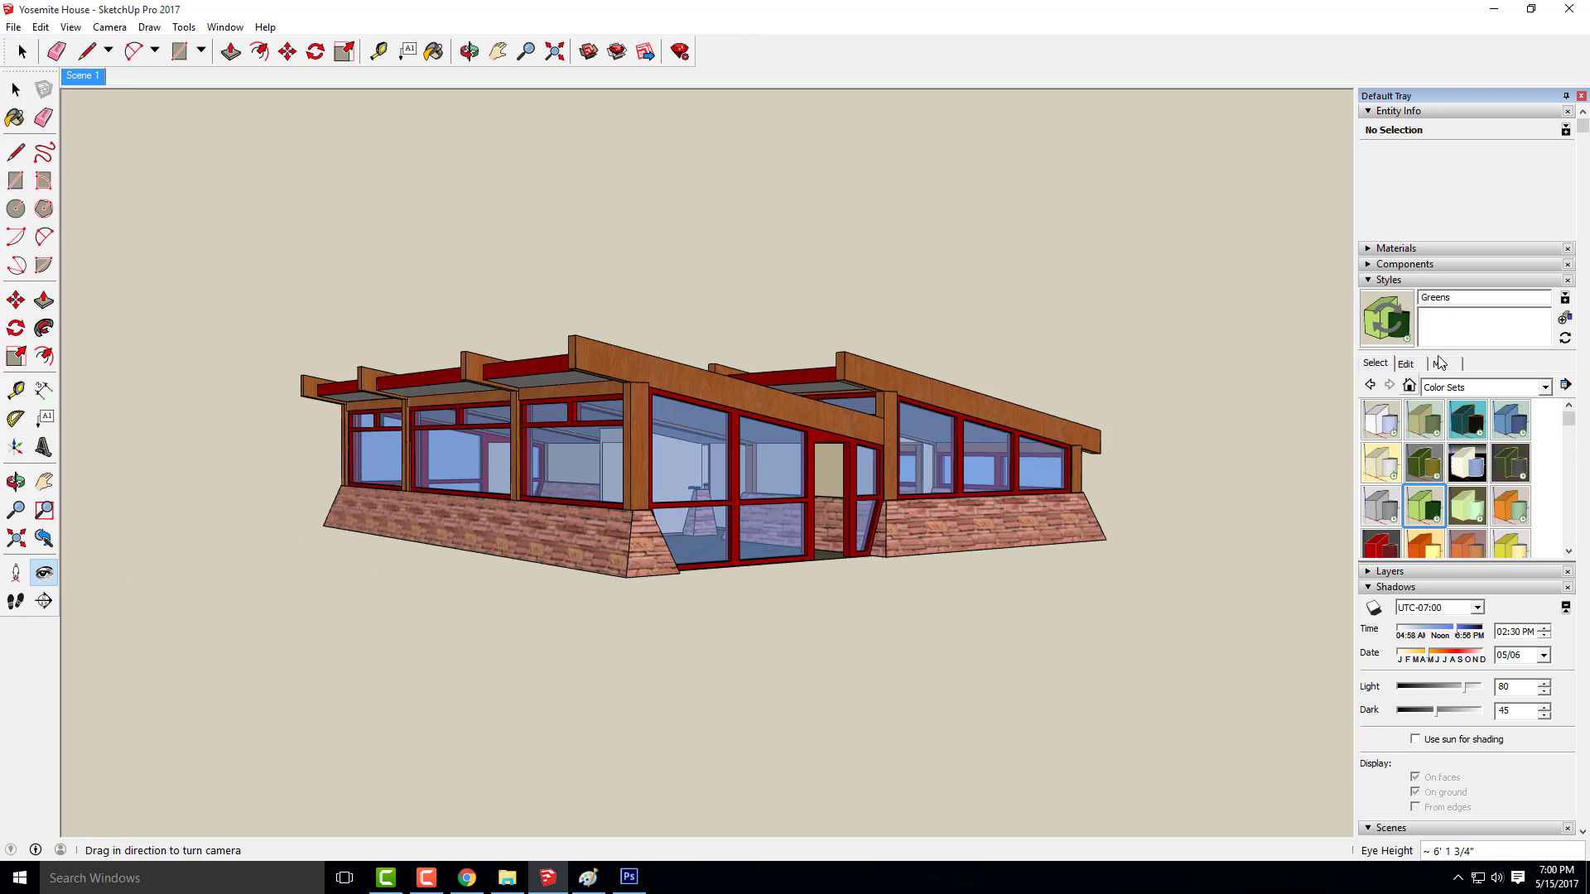
Switch to Photoshop and place Yosemite House-Hidden Line over the meadow photo, shifted down and to the right
left_click(1493, 9)
left_click(629, 877)
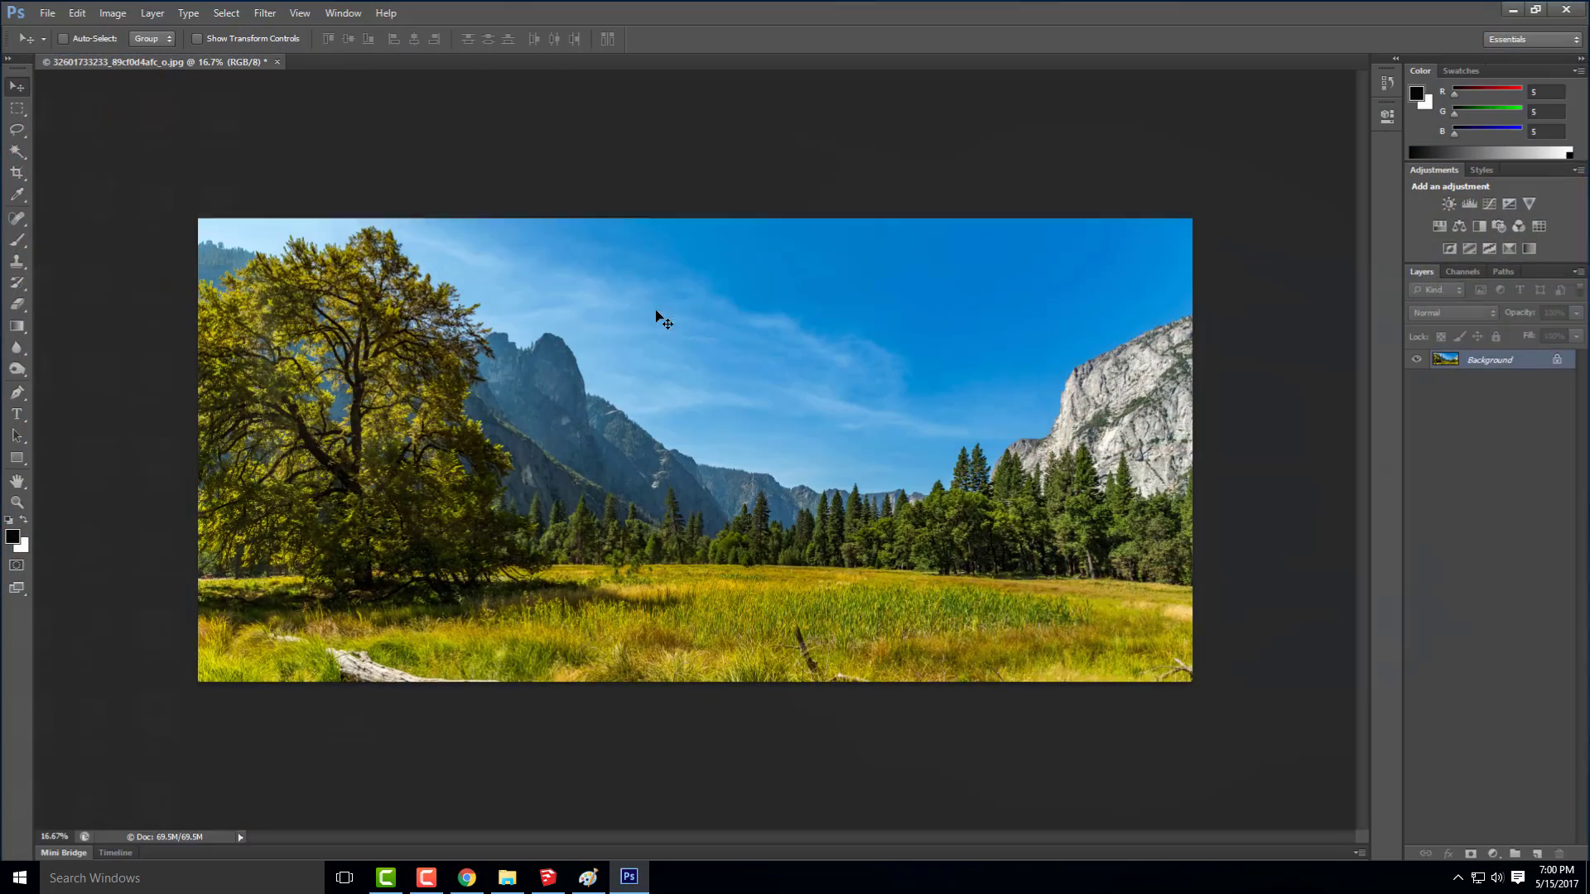
scroll(691, 475, "up", 3)
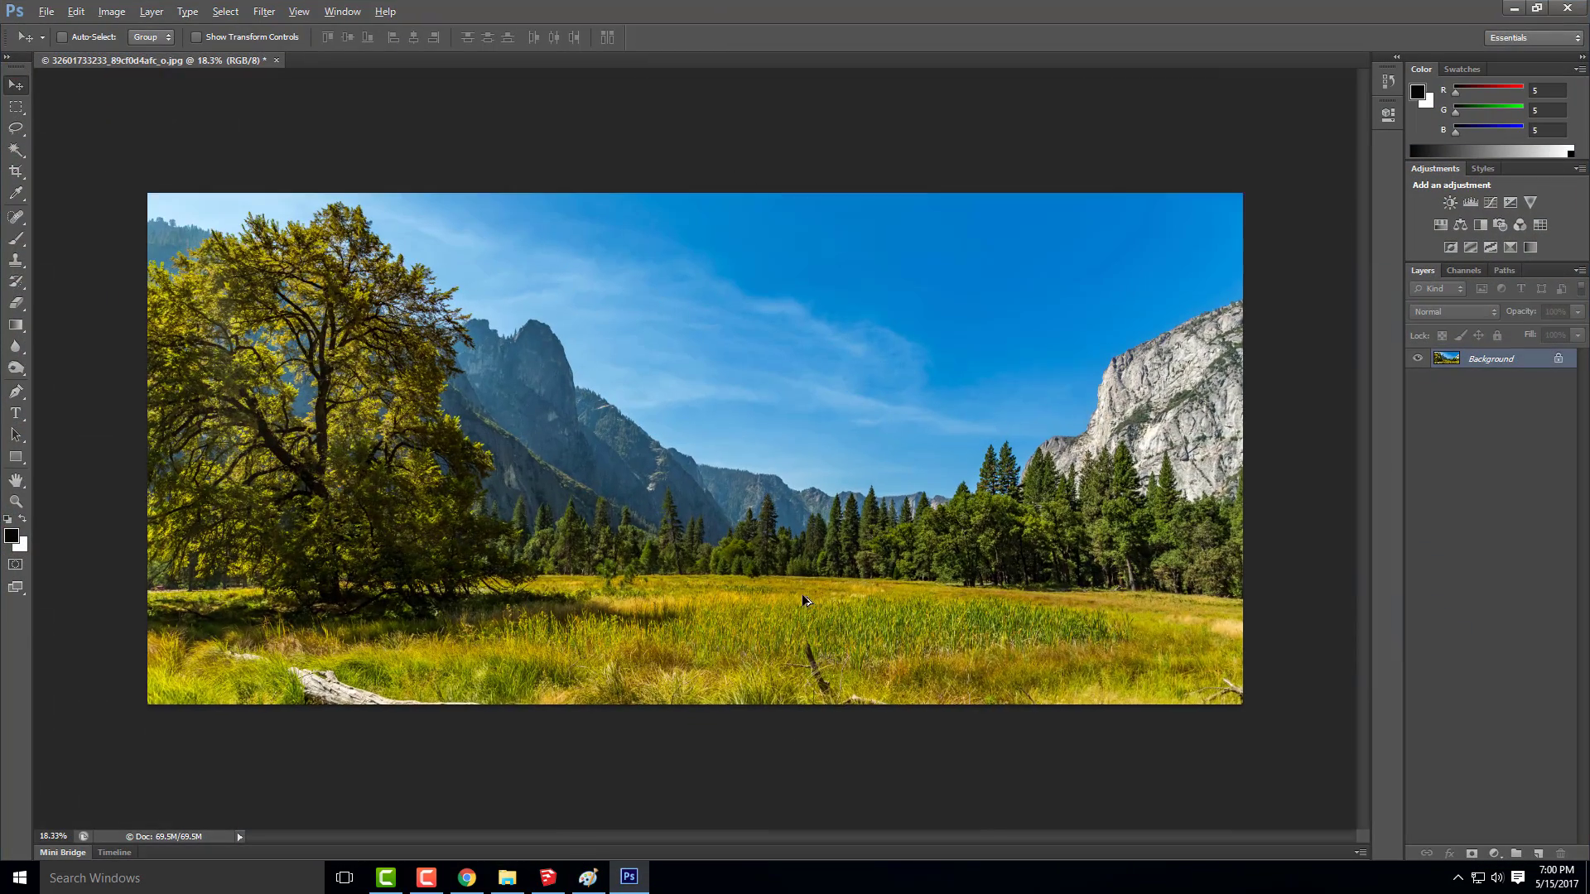
scroll(753, 465, "down", 1)
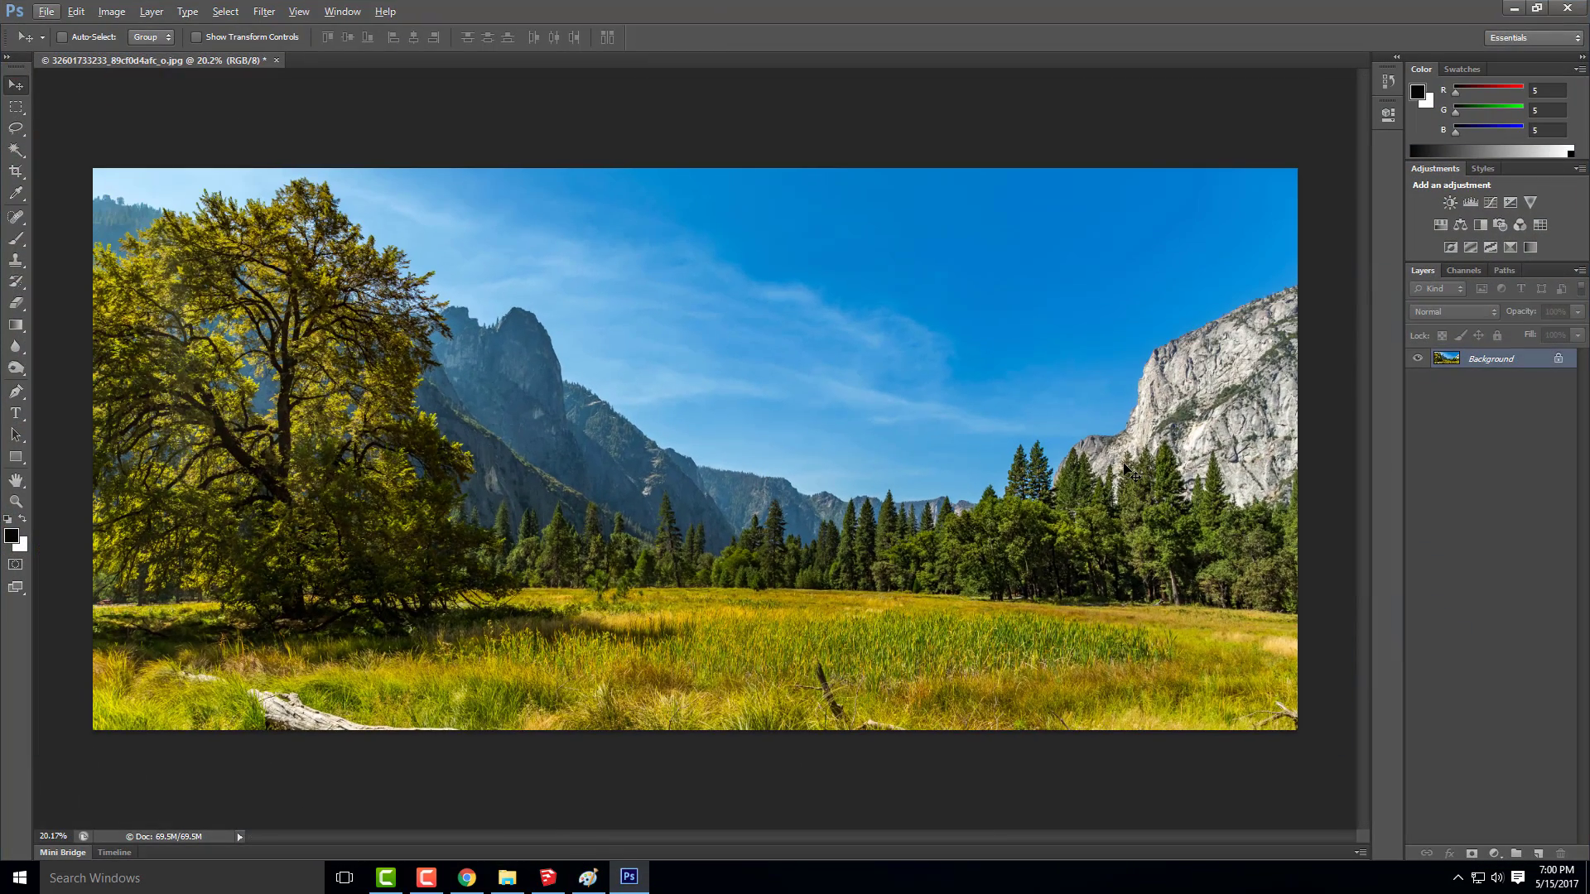
left_click(46, 12)
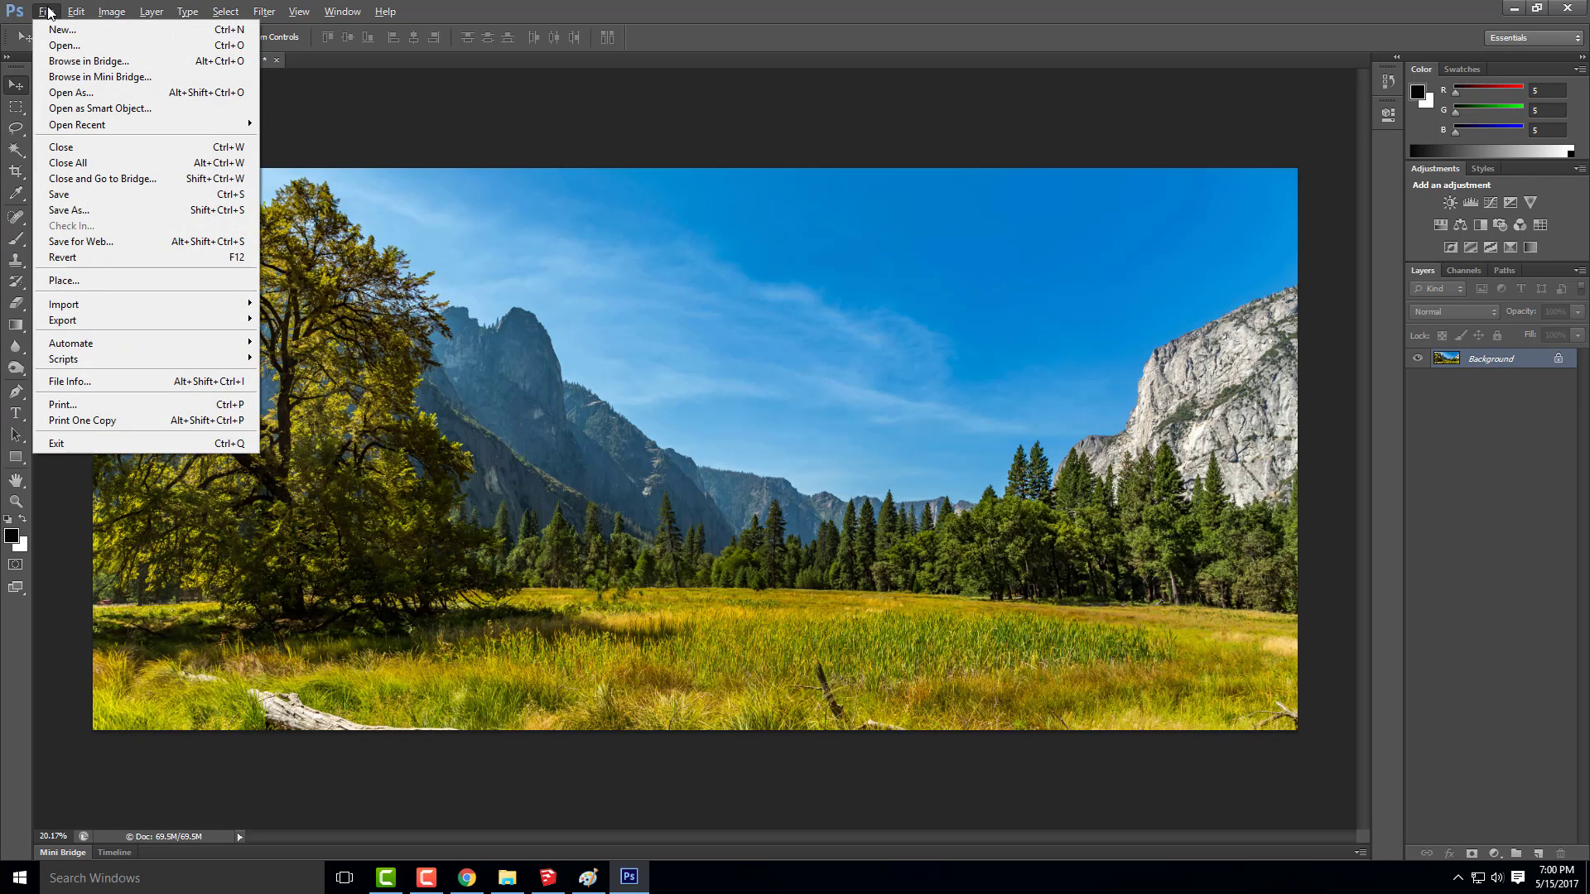
left_click(70, 281)
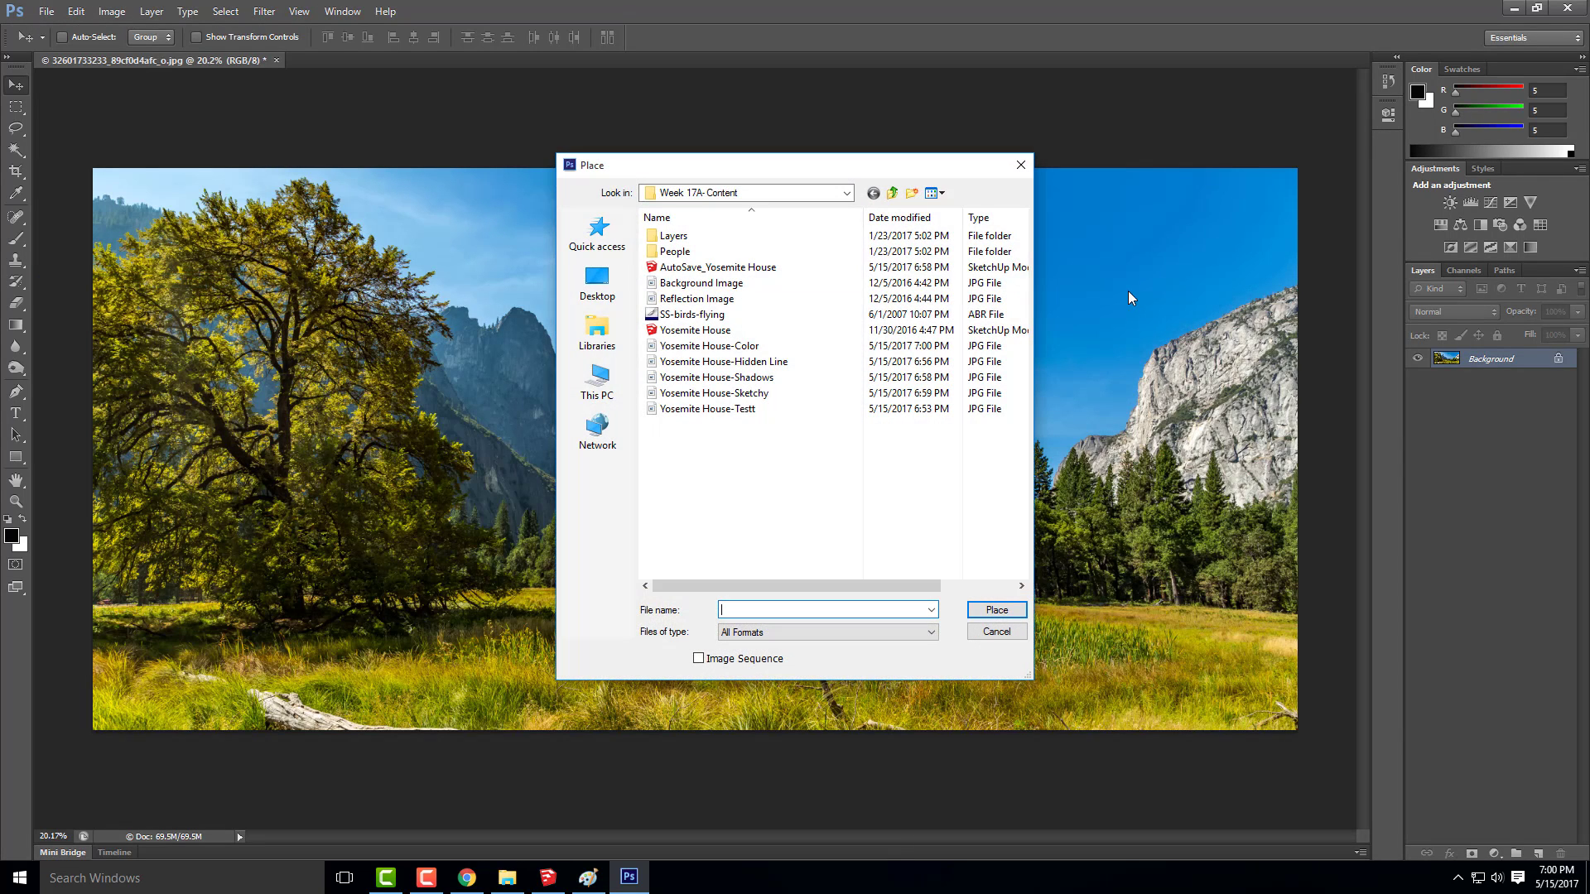
left_click(782, 363)
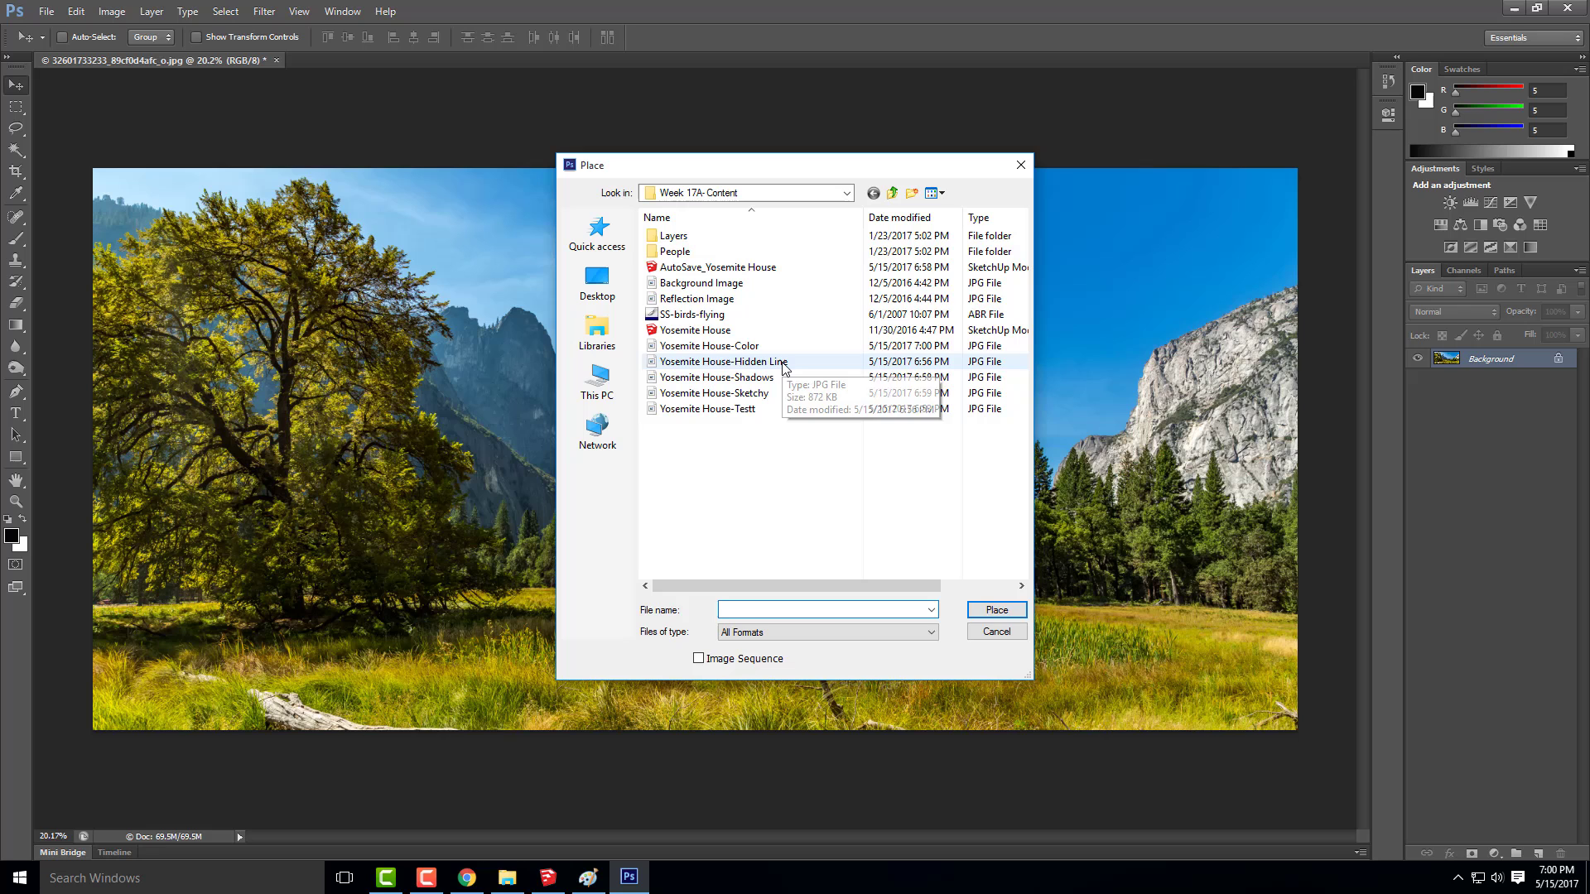
left_click(996, 611)
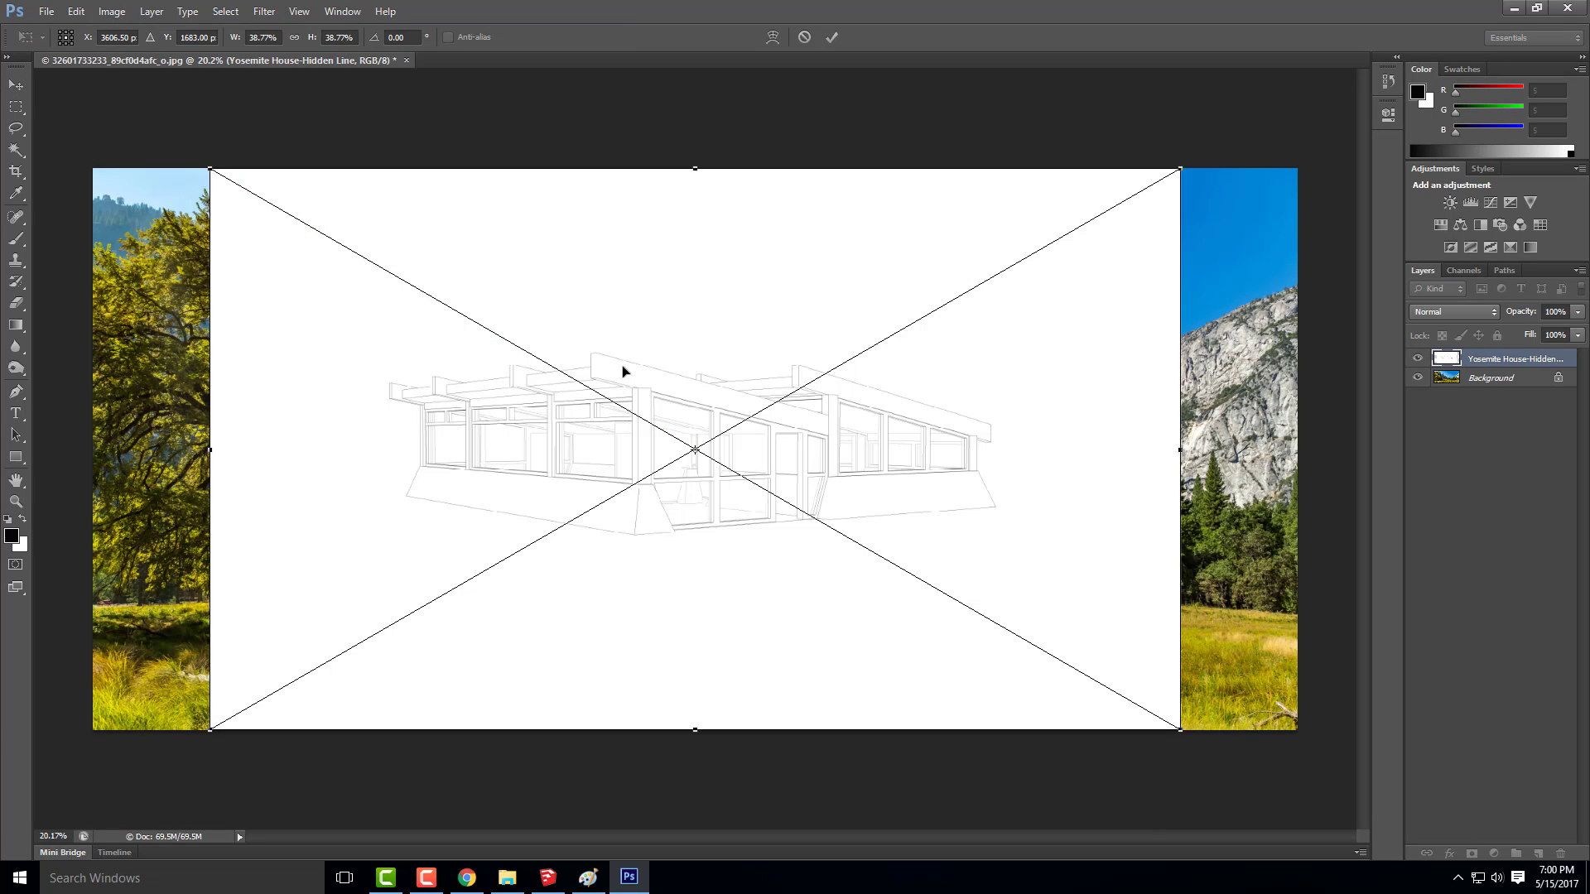
left_click_drag(643, 332, 804, 413)
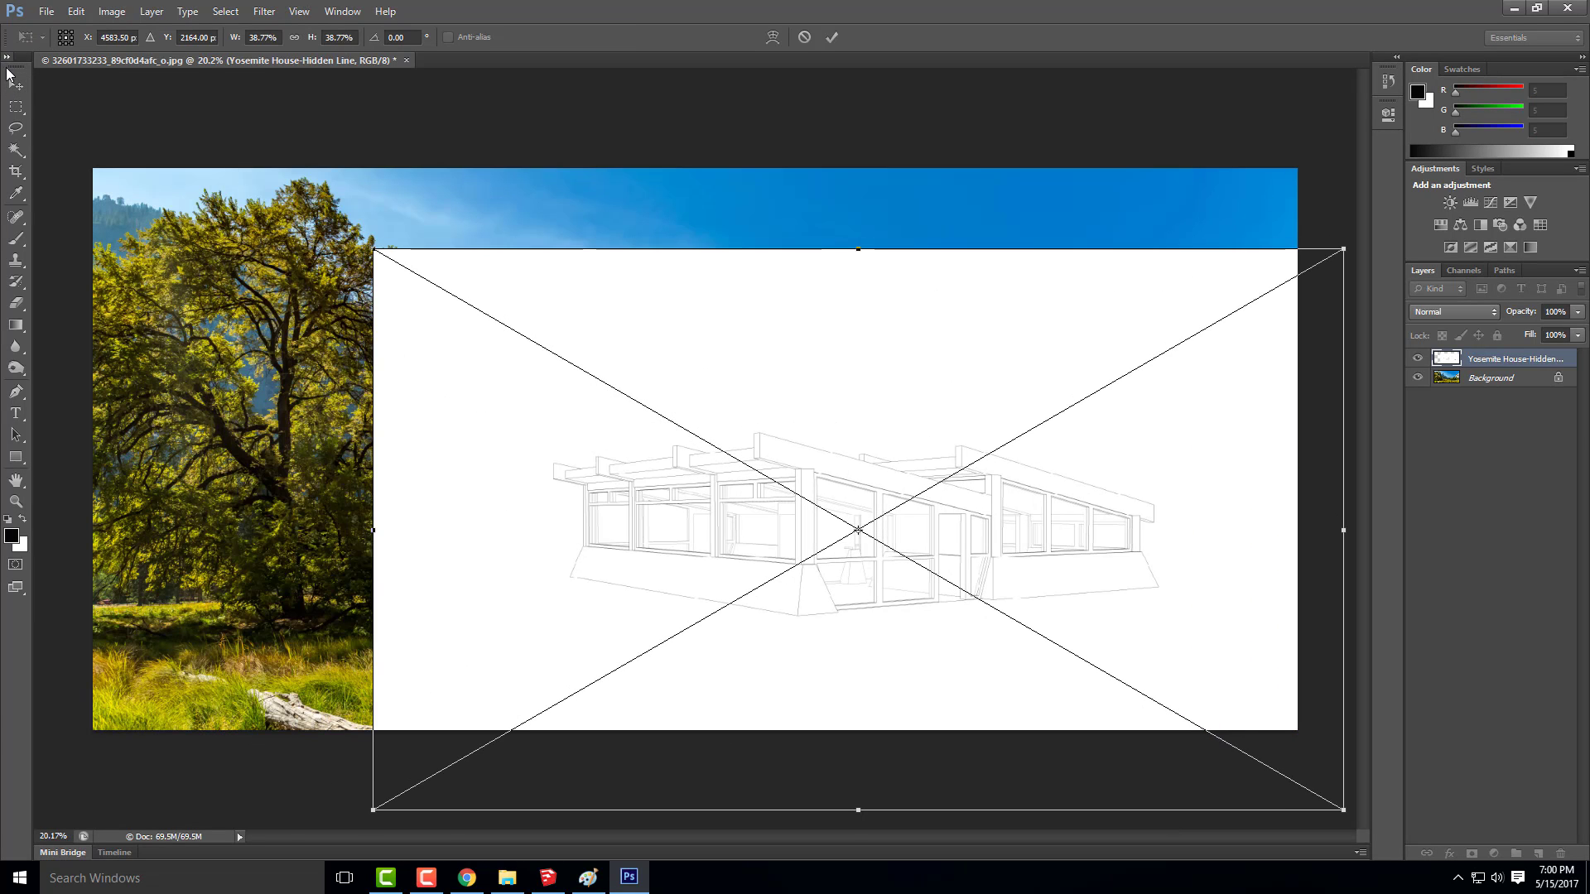
left_click(15, 84)
left_click(748, 332)
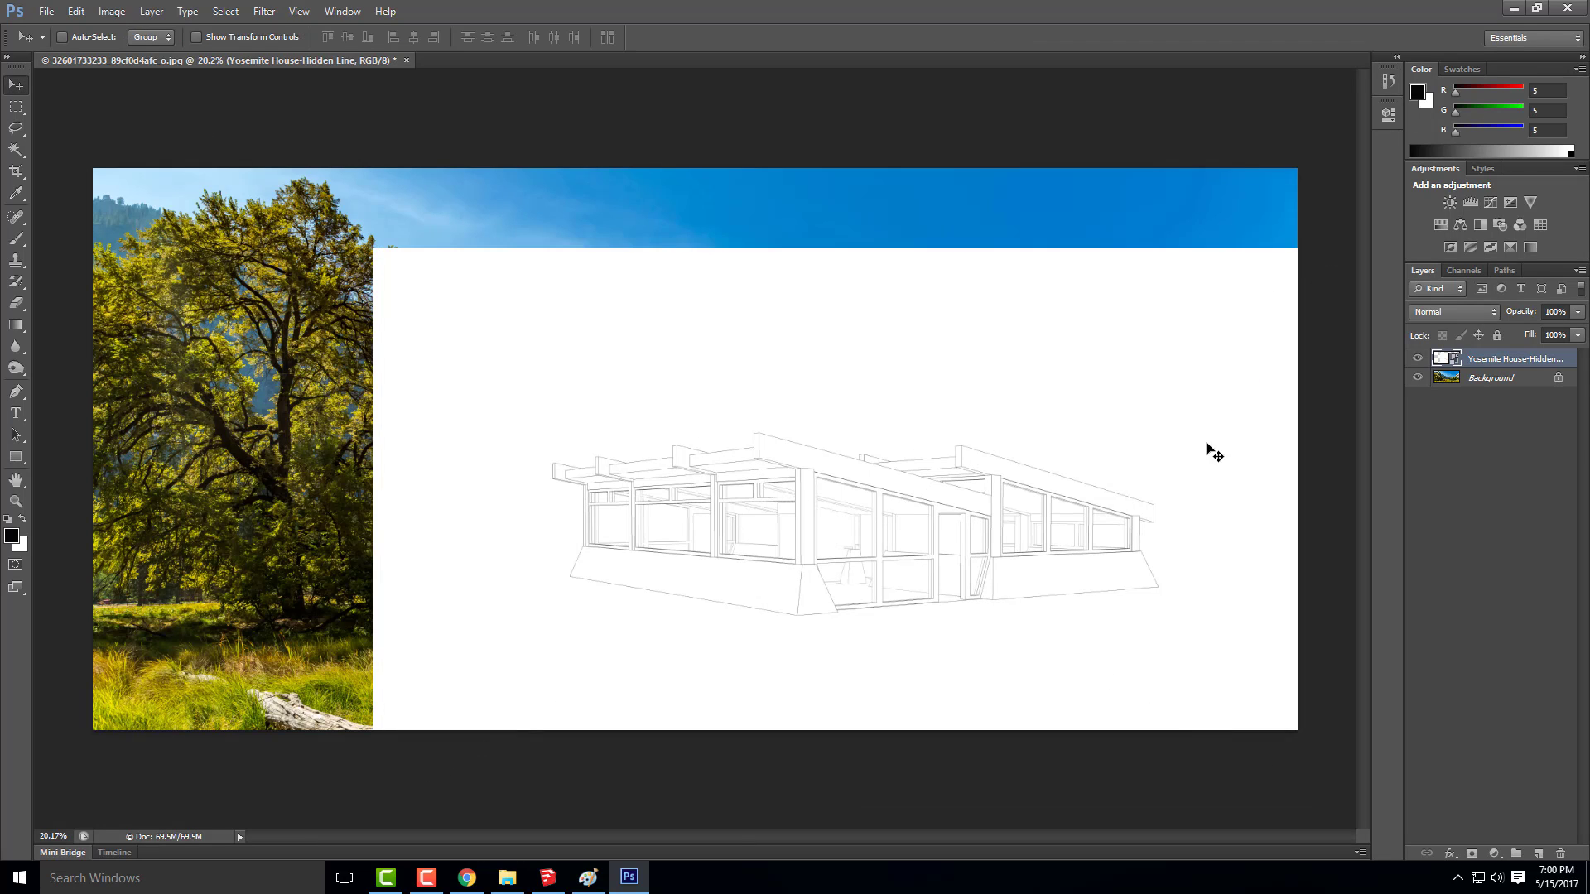
Reposition the hidden-line house layer over the meadow photo and set its blend mode to Multiply
left_click_drag(1053, 411, 1006, 385)
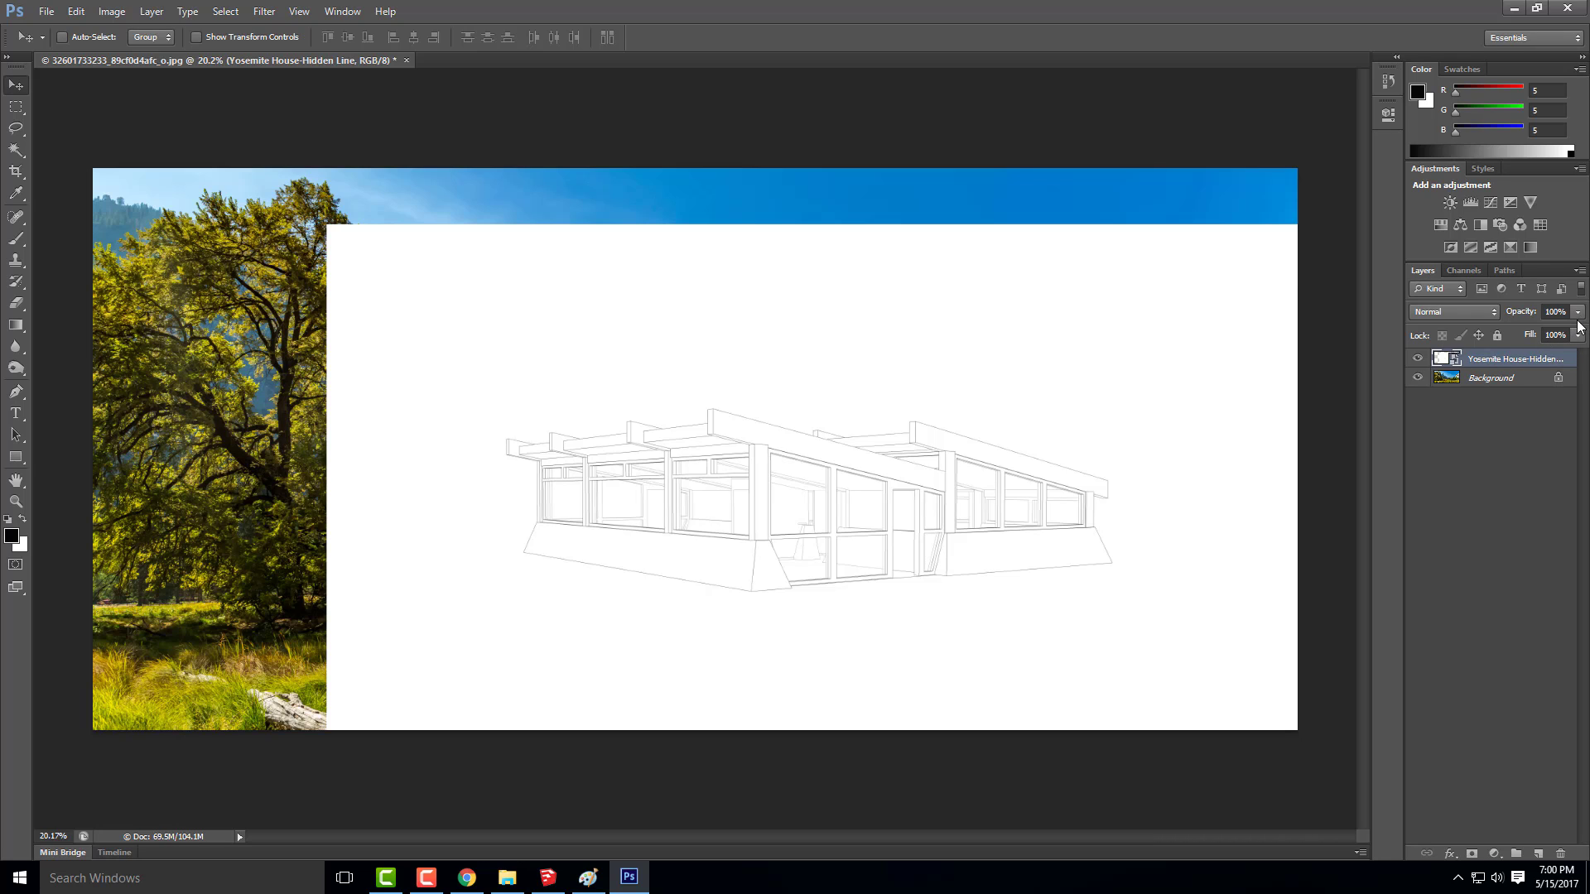
left_click(1486, 313)
left_click(1489, 387)
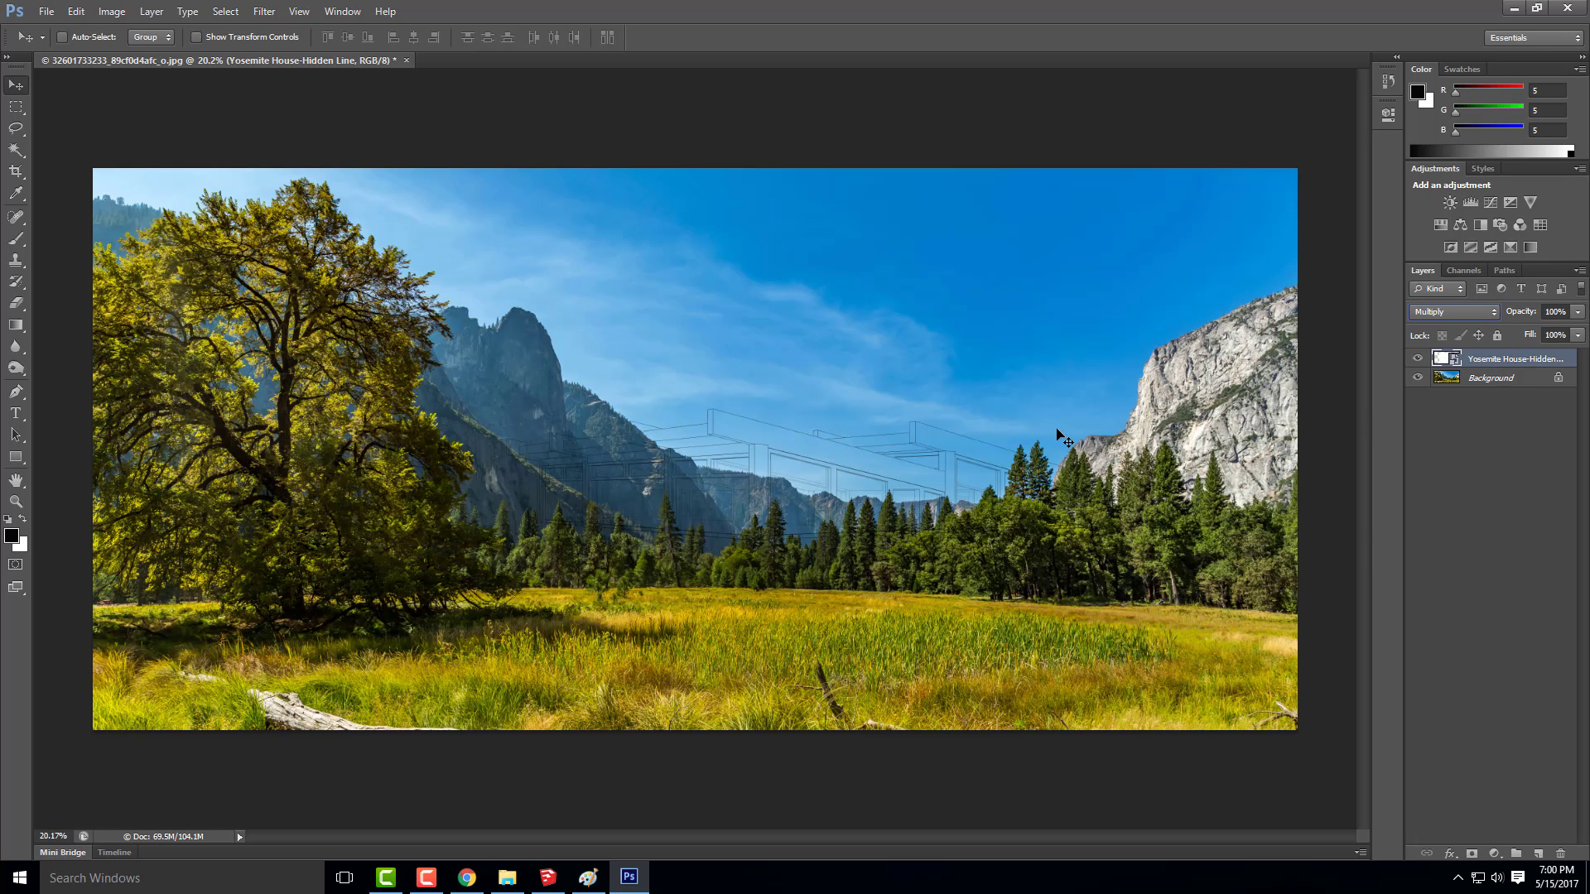
mouse_move(952, 446)
left_mouse_down()
mouse_move(943, 407)
mouse_move(1050, 443)
mouse_move(1035, 478)
mouse_move(1050, 461)
mouse_move(1049, 475)
mouse_move(1019, 473)
left_mouse_up()
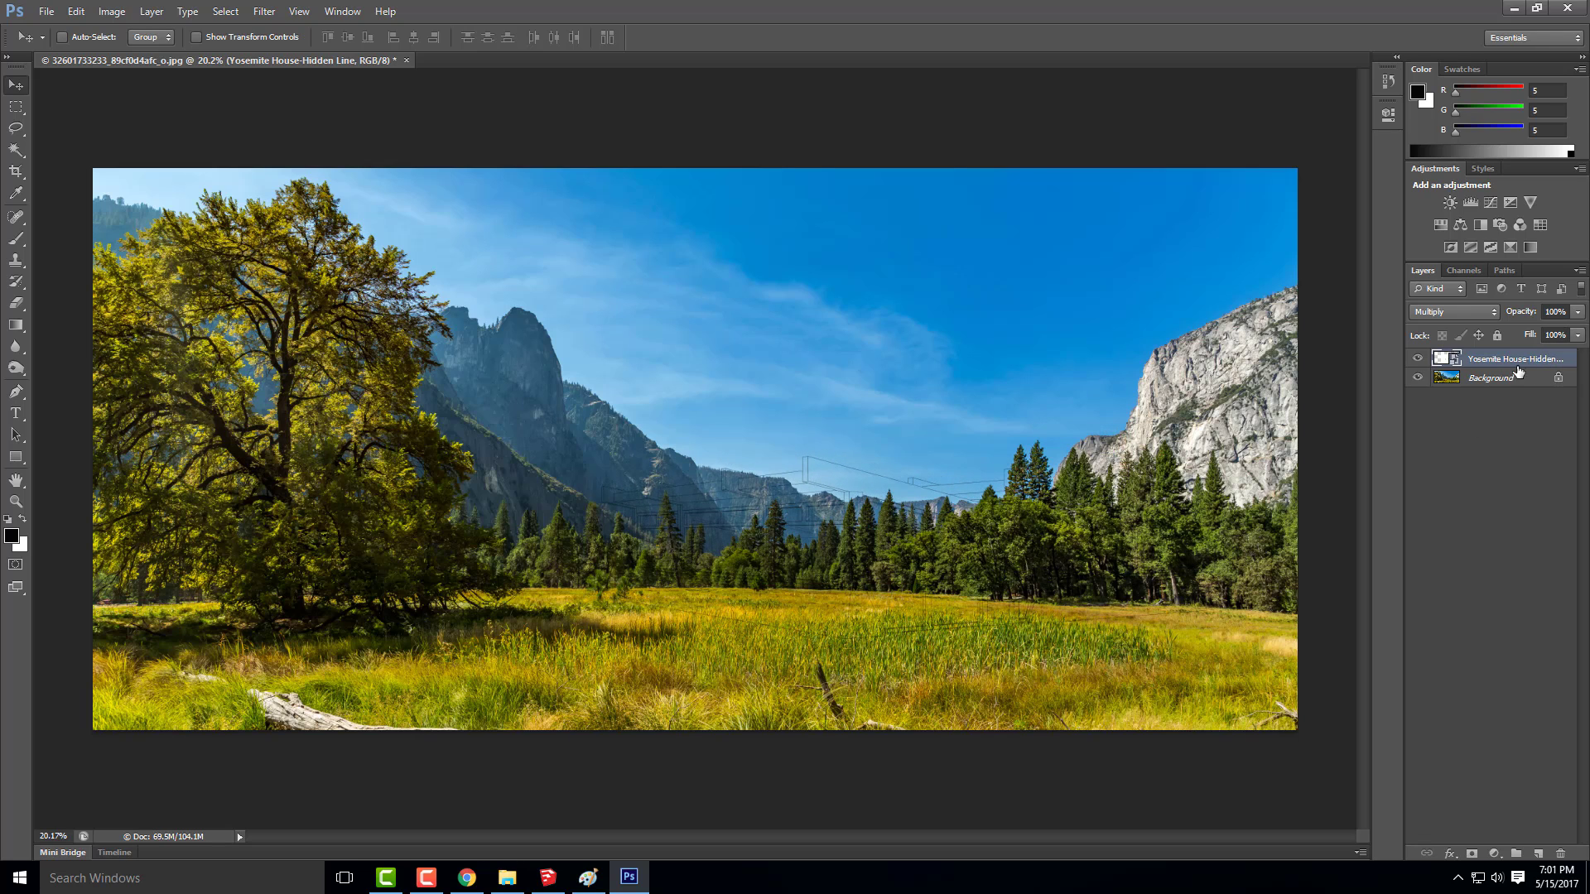
Return the hidden-line layer's blend mode to Normal and shift the house slightly down and to the right
left_click(1457, 312)
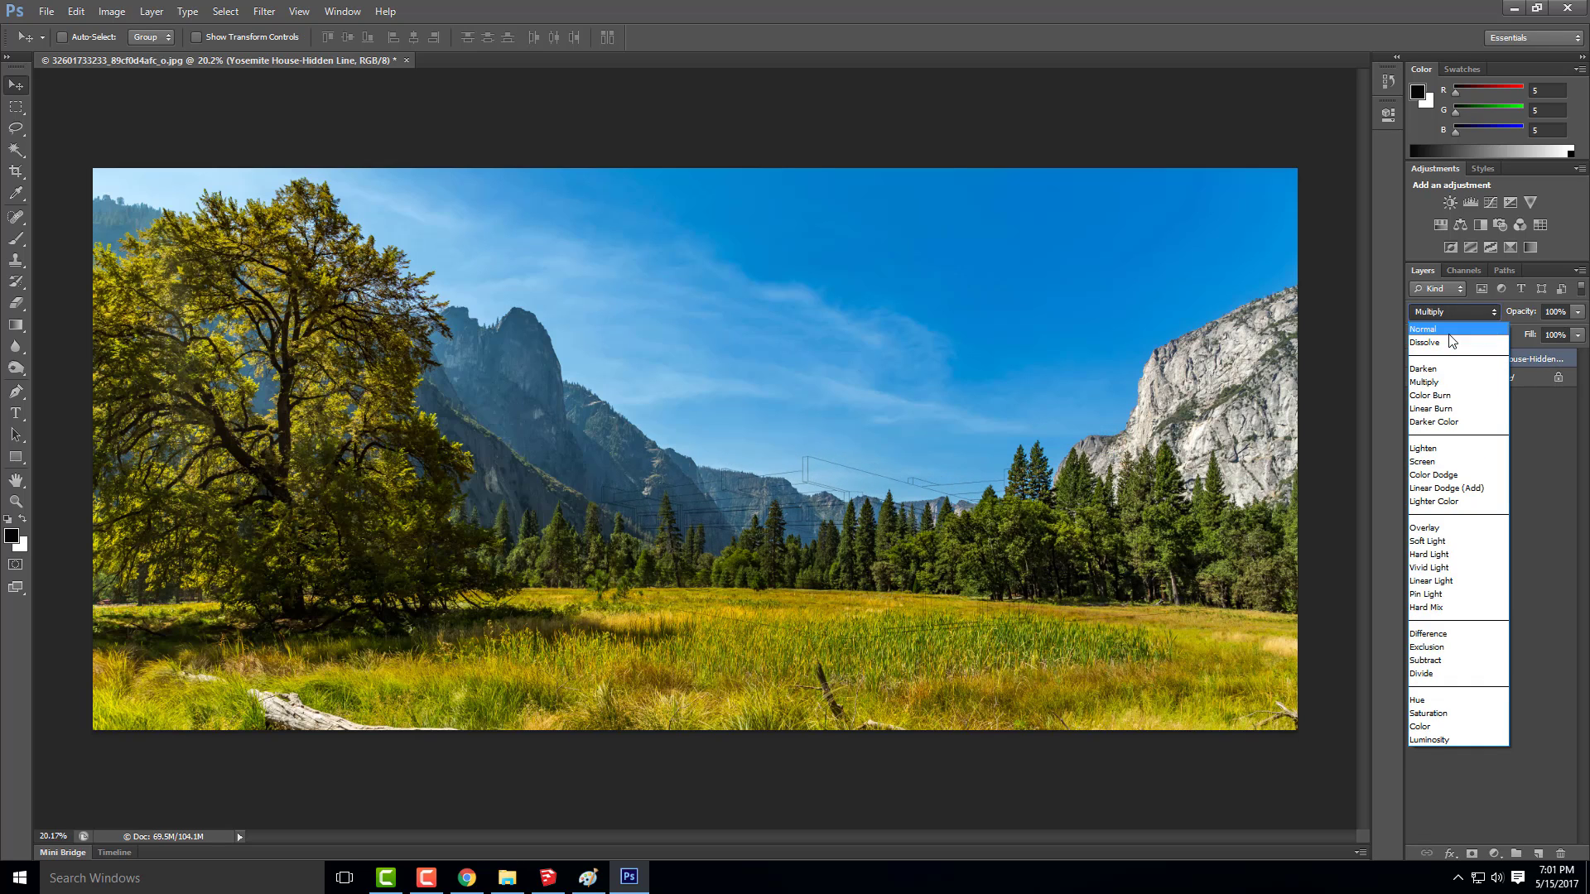
left_click(1448, 330)
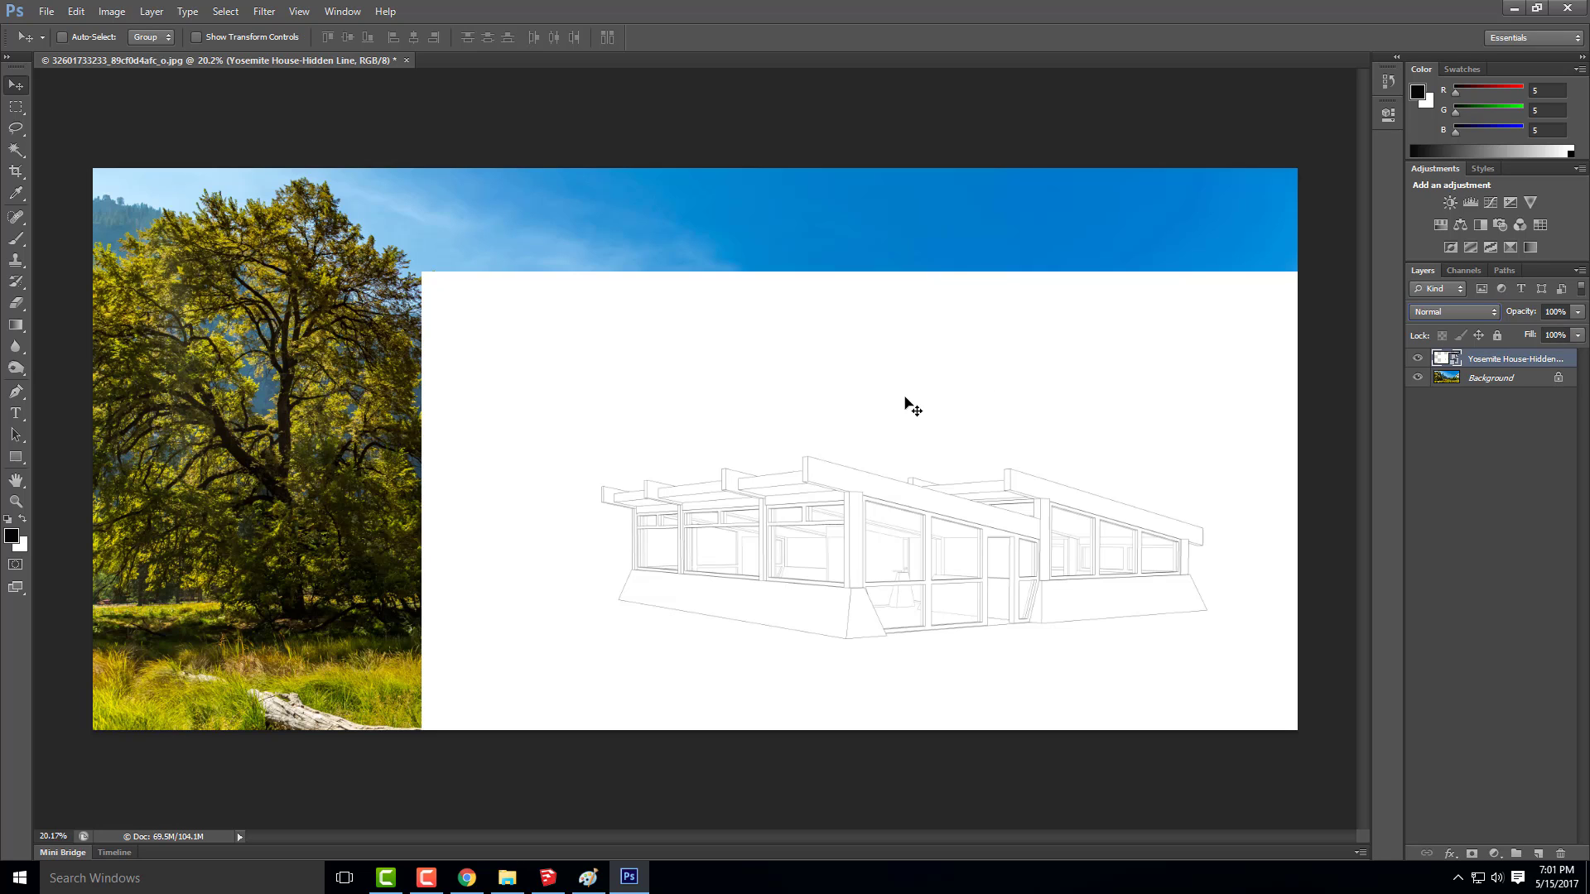
left_click_drag(905, 403, 917, 409)
Lower the hidden-line layer's opacity to 70% and fine-tune the house's position against the meadow
left_click(1553, 311)
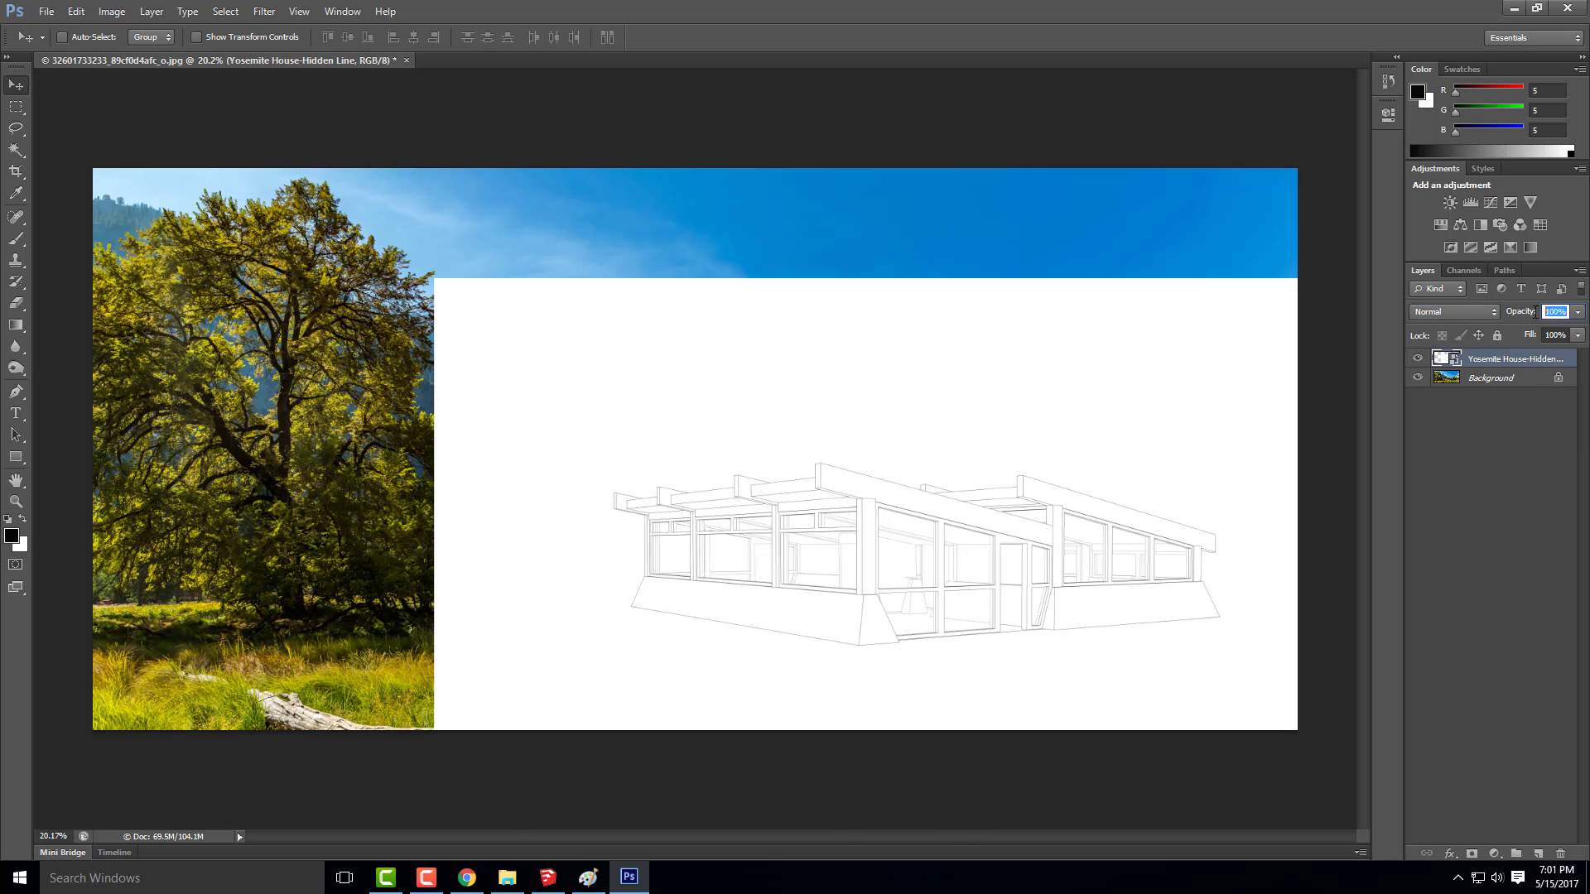
type("70")
key("Return")
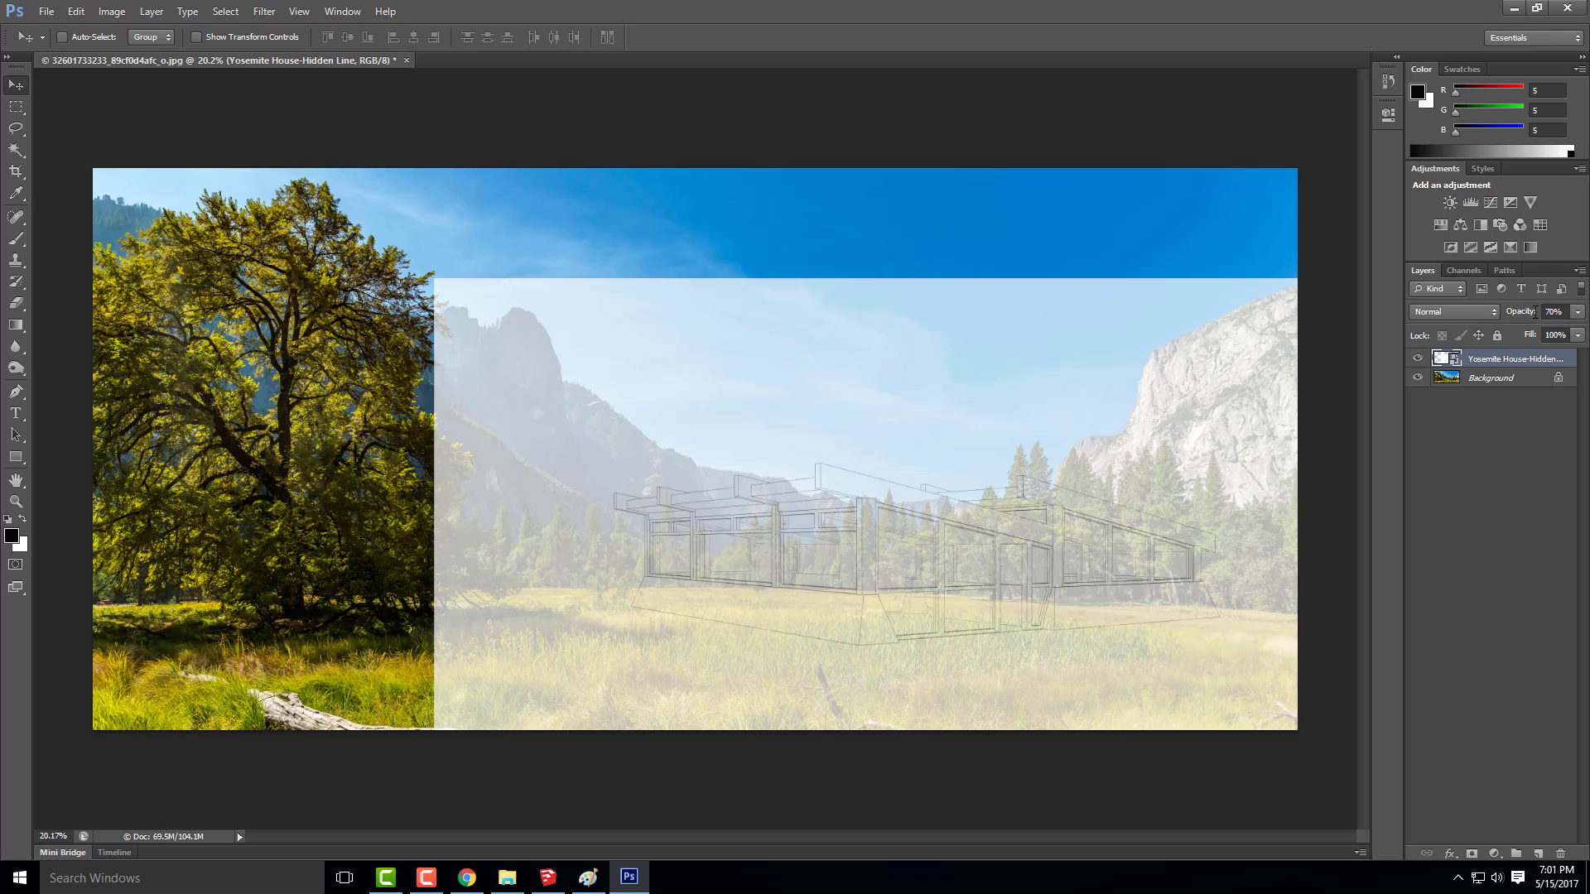
mouse_move(972, 460)
left_mouse_down()
mouse_move(994, 458)
mouse_move(973, 456)
left_mouse_up()
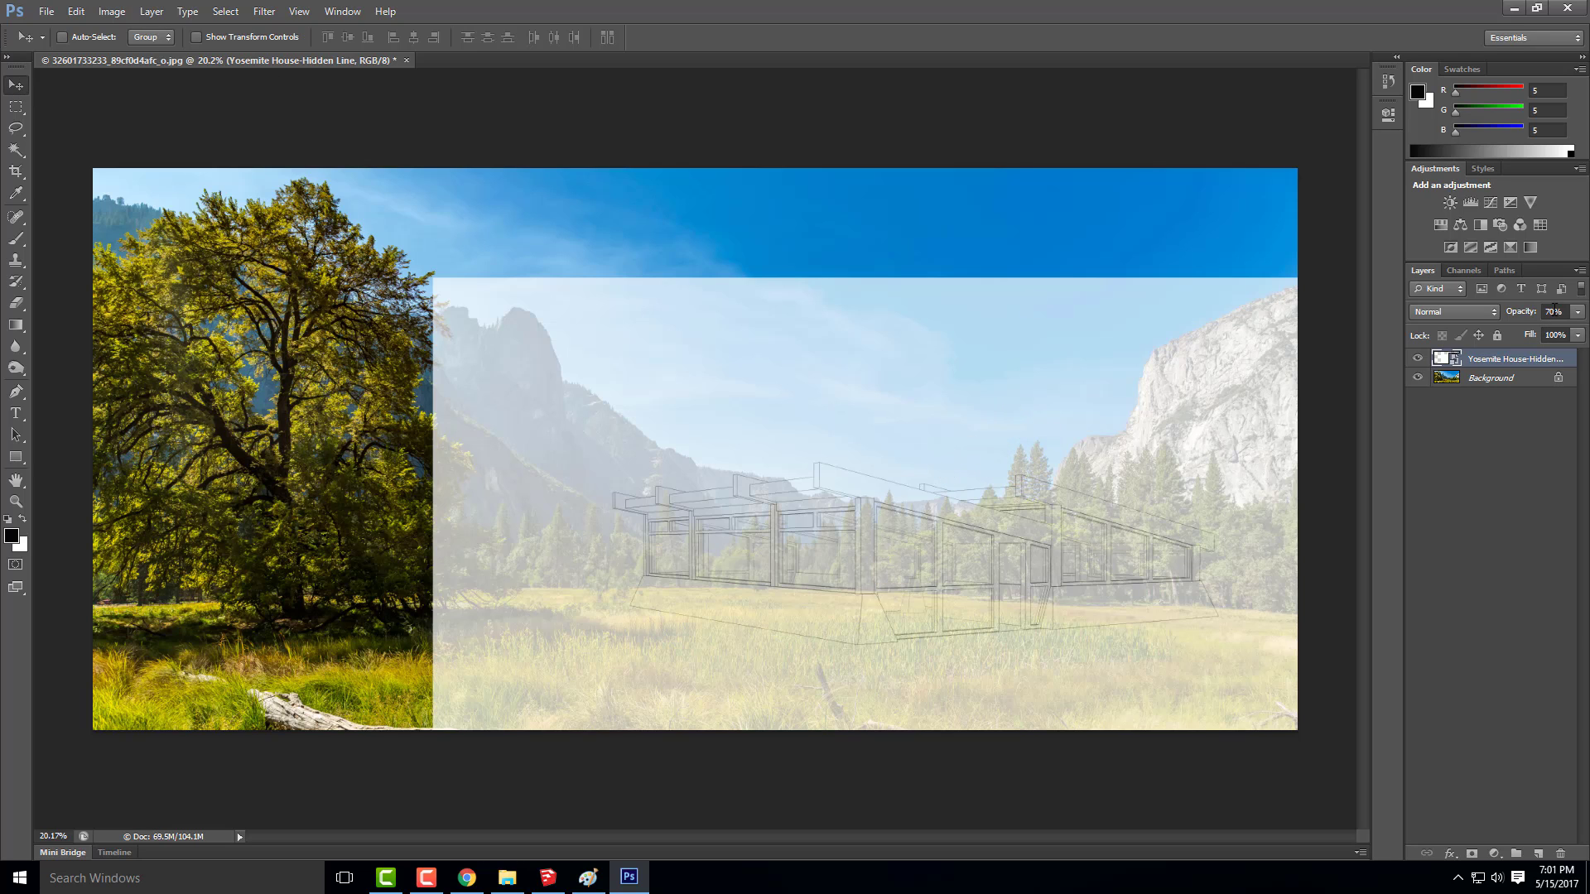
Restore the hidden-line layer's opacity to 100%
left_click(1545, 311)
type("100")
key("Return")
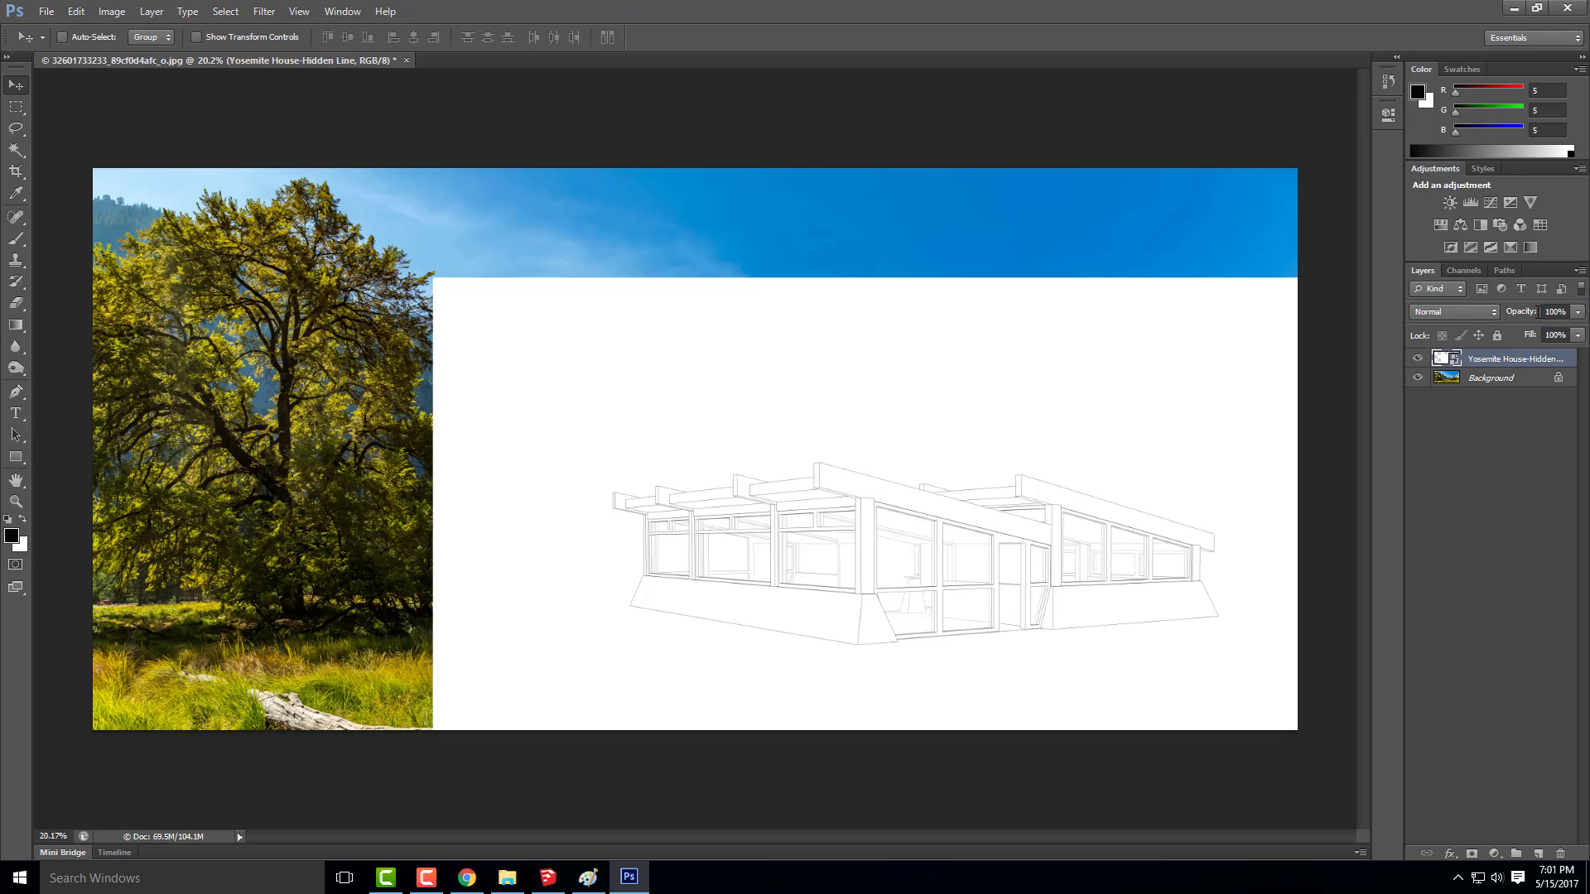
Place the Yosemite House-Shadows image, align it exactly over the hidden-line house, and set its blend mode to Multiply
left_click(46, 12)
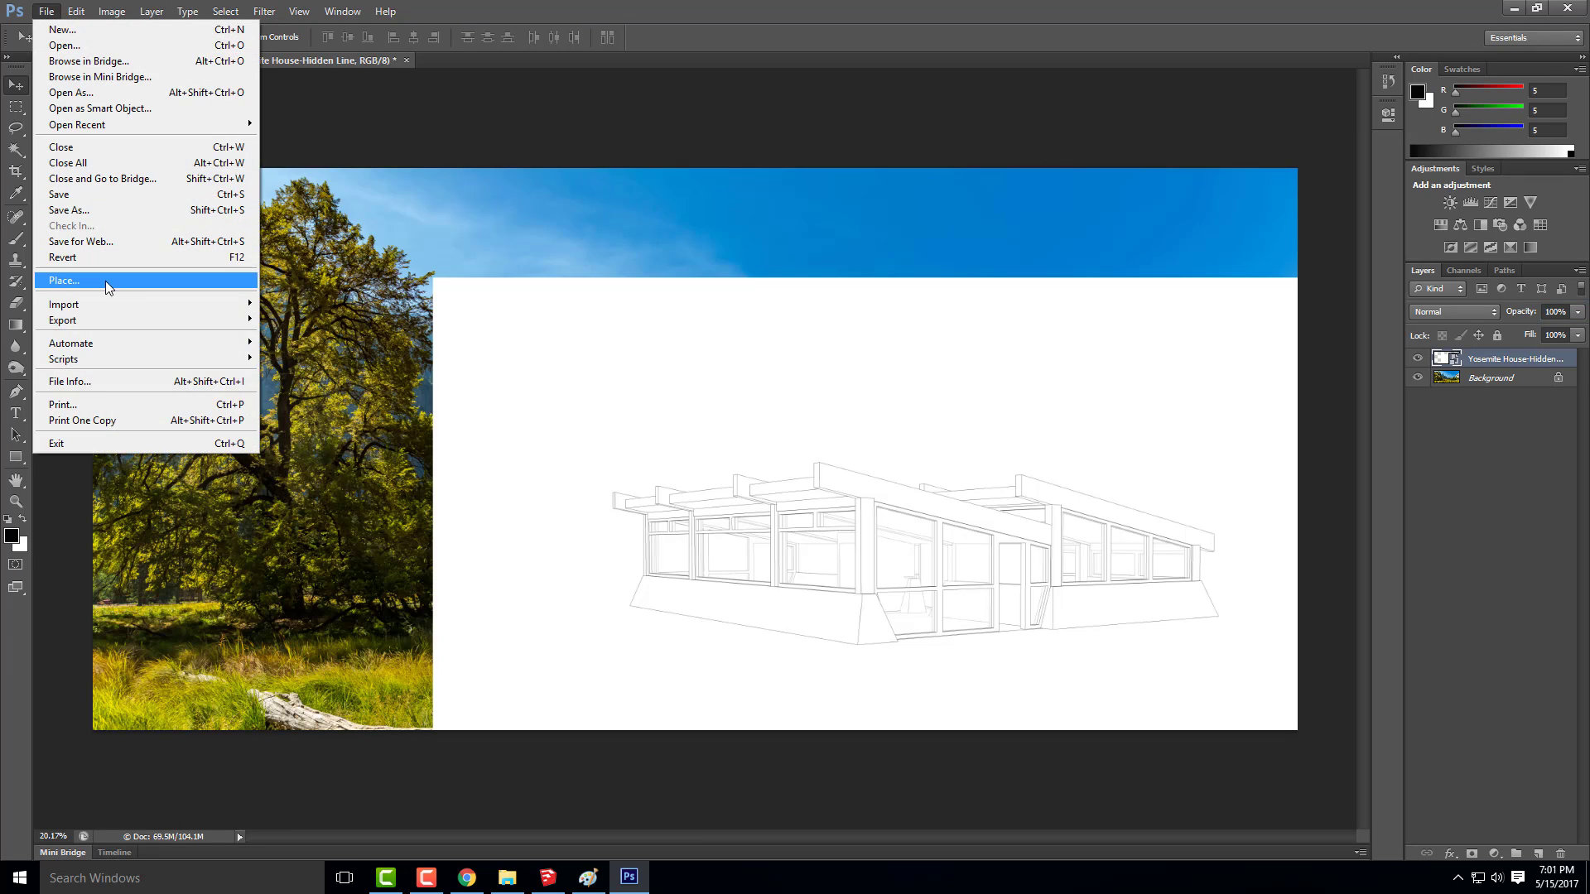
left_click(69, 285)
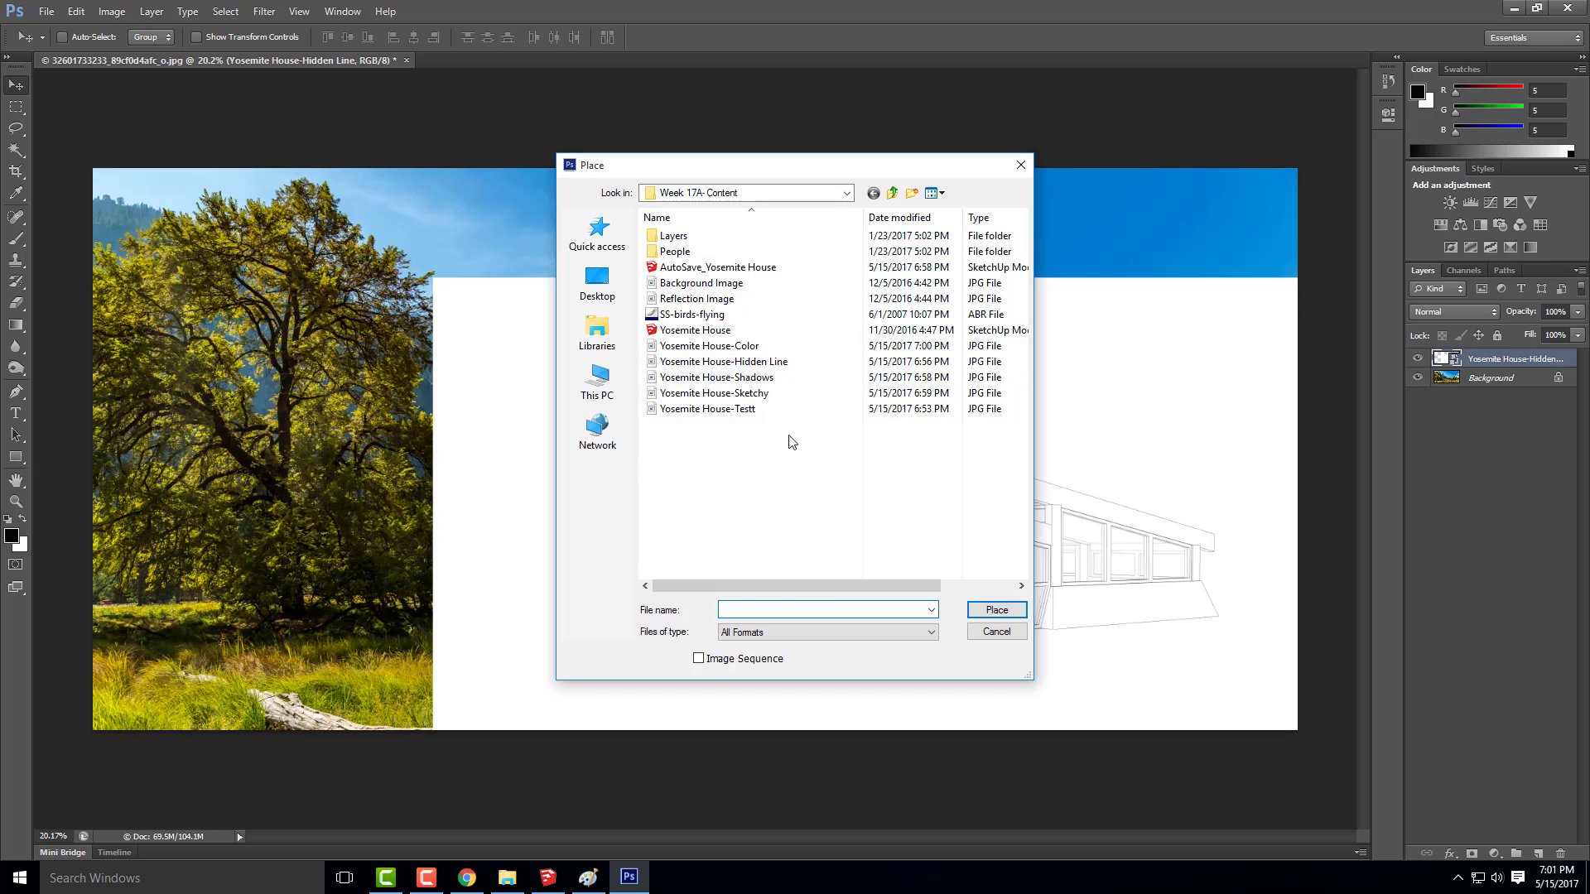
left_click(786, 377)
left_click(997, 610)
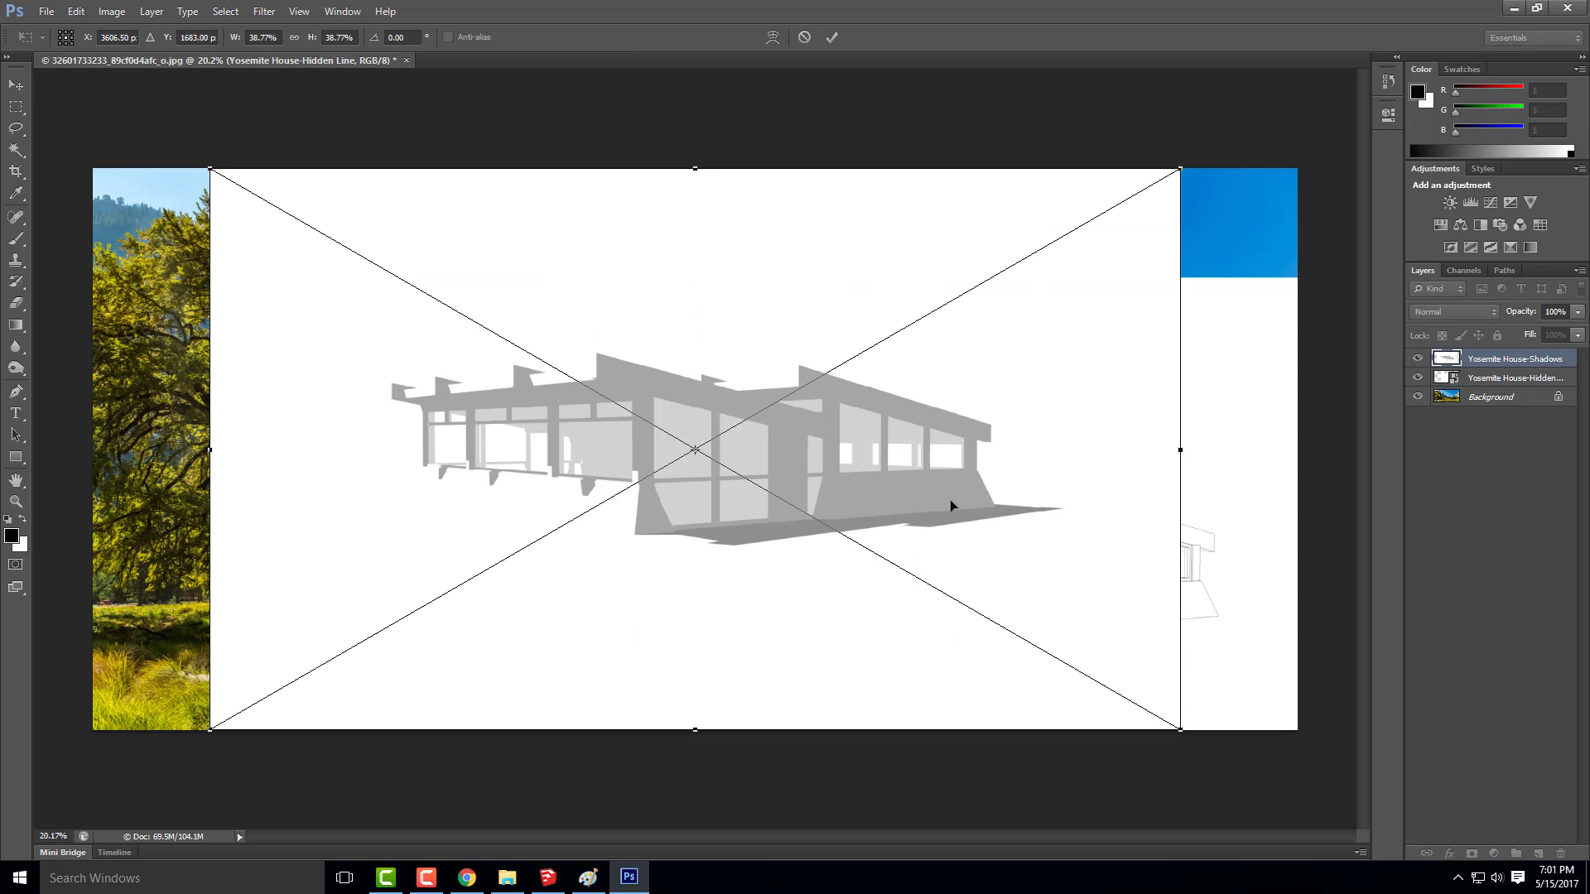
left_click(16, 85)
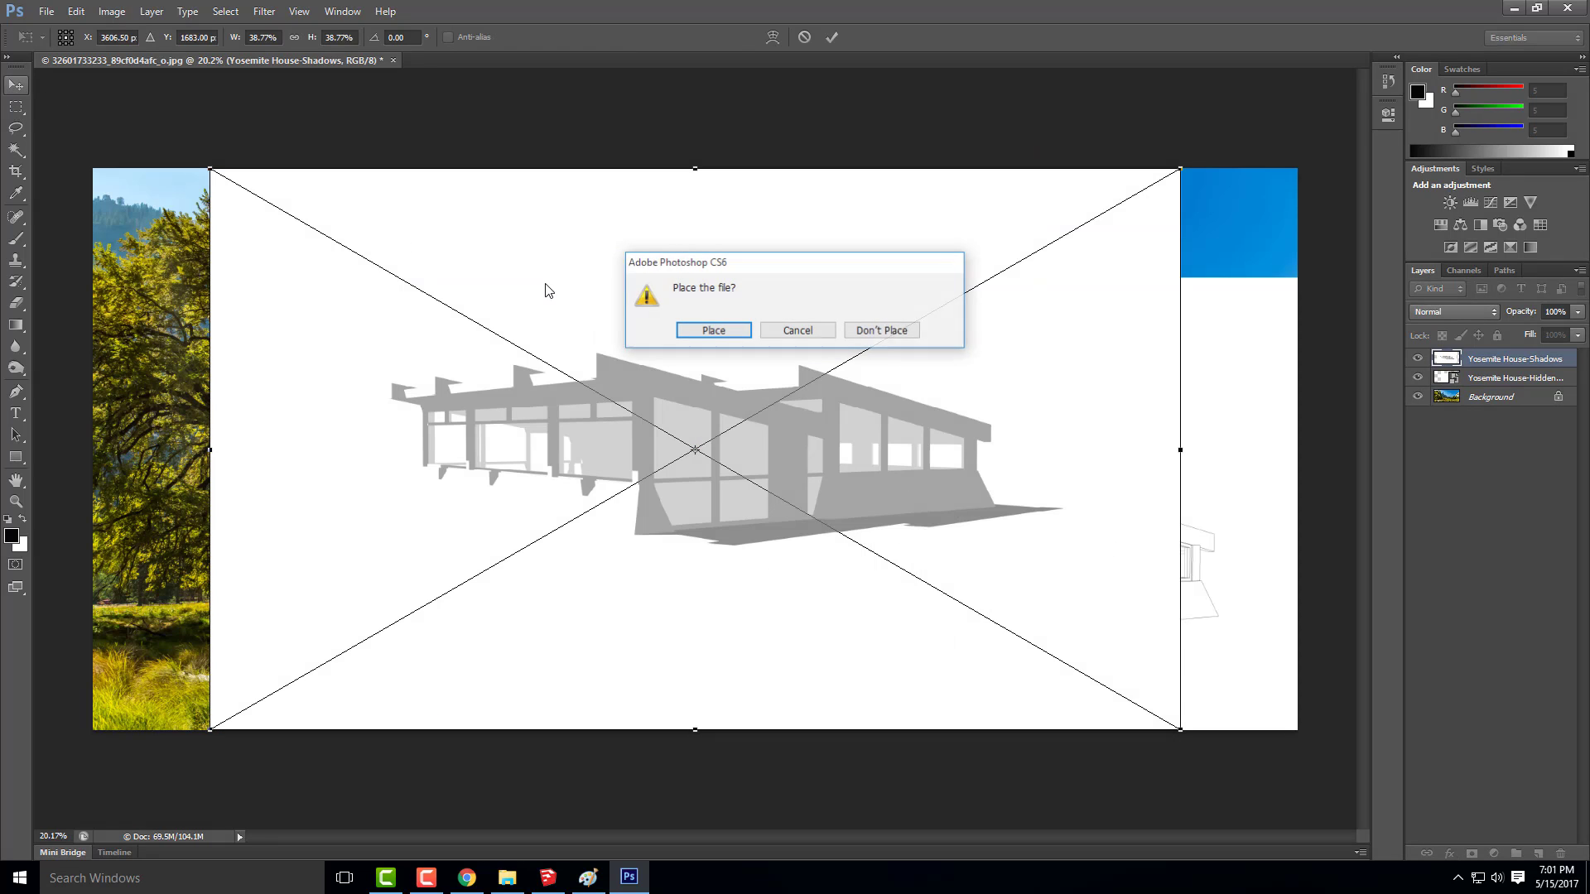
left_click(708, 329)
left_click_drag(410, 320, 611, 423)
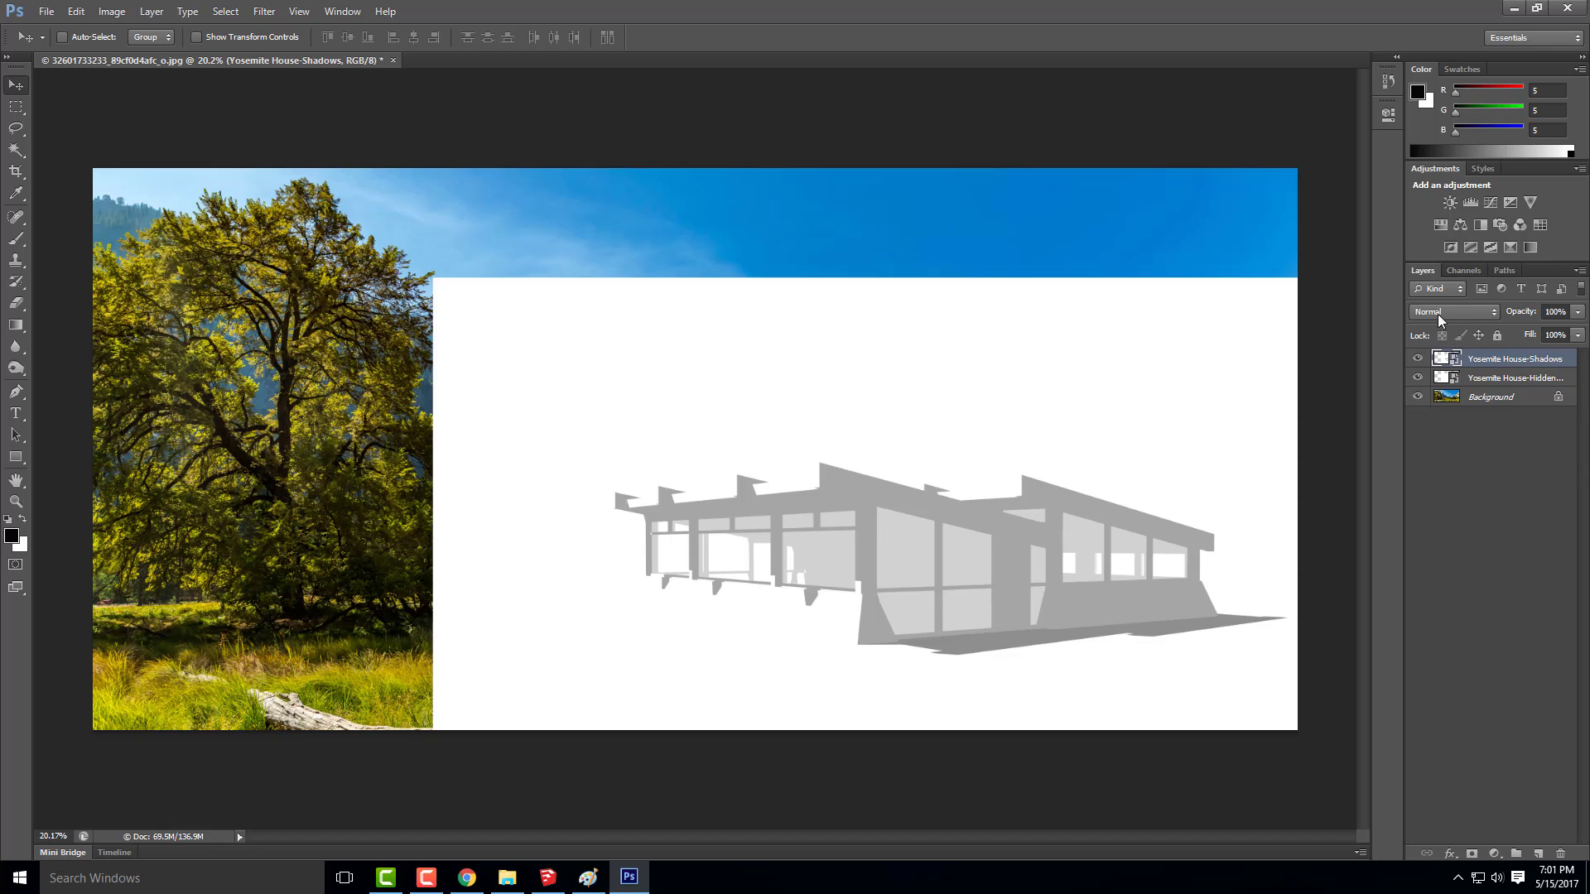
left_click(1470, 317)
left_click(1433, 388)
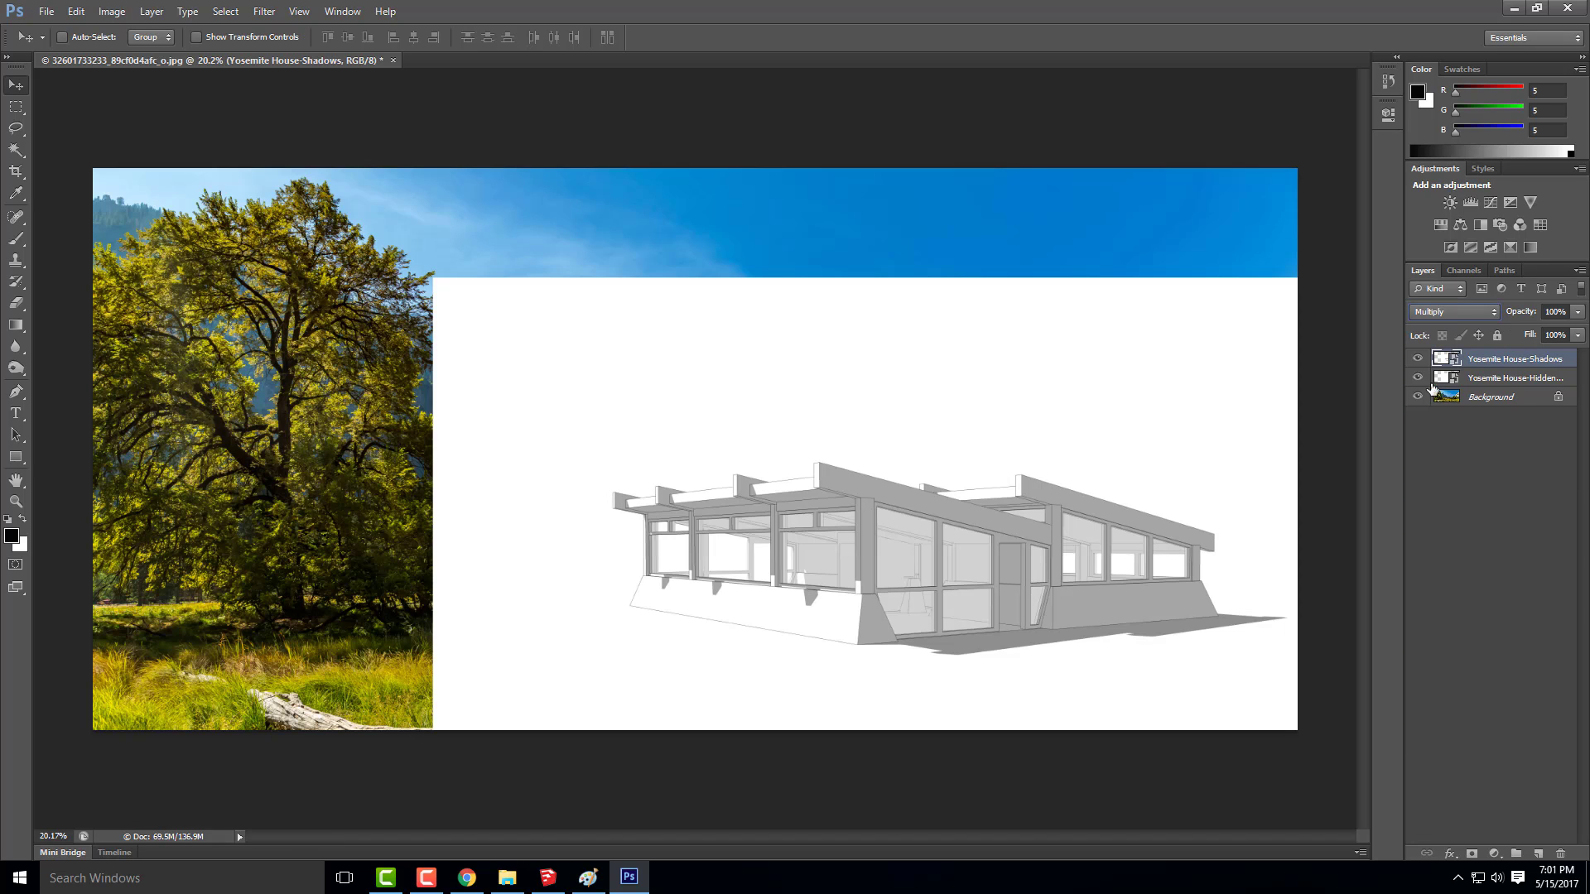
Place the Yosemite House-Sketchy image, align it over the house layers below, and set its blend mode to Multiply
left_click(51, 13)
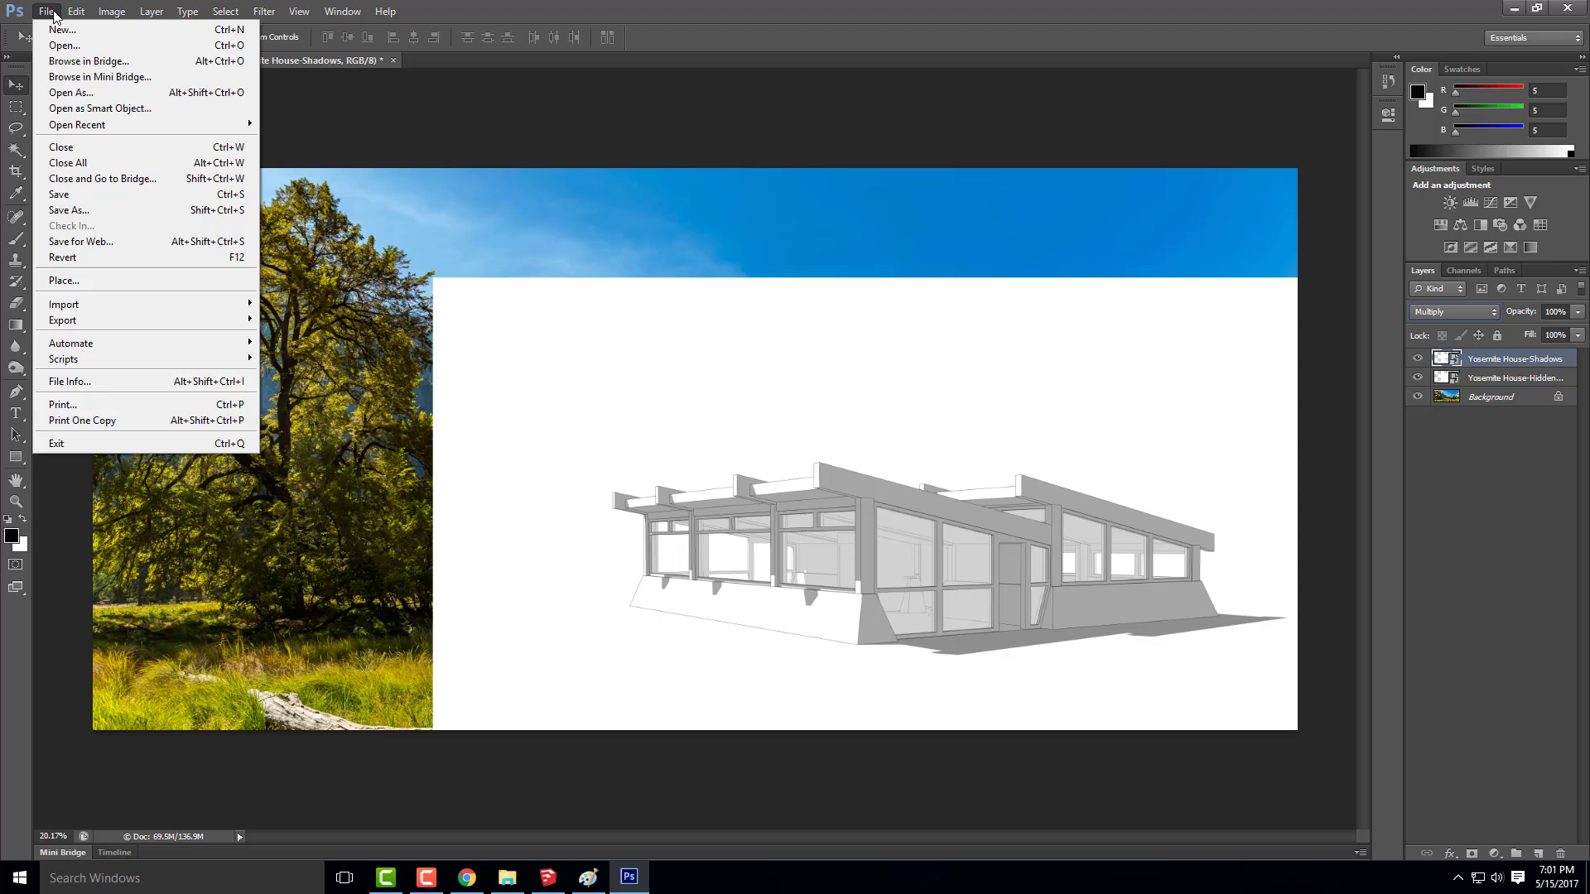
left_click(95, 281)
left_click(714, 392)
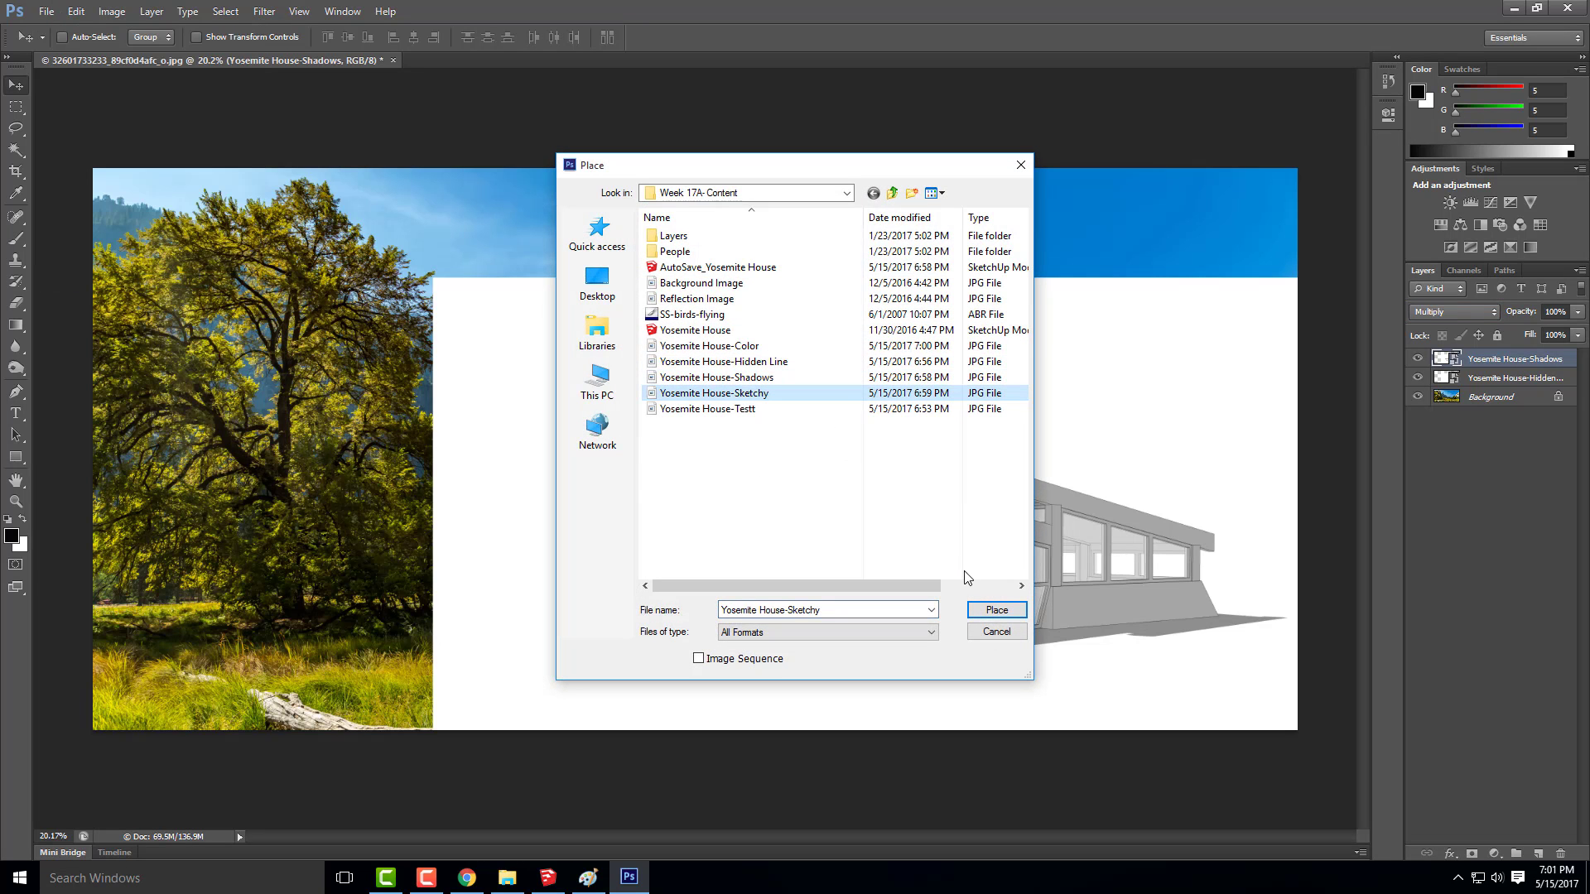
left_click(996, 609)
mouse_move(323, 300)
left_mouse_down()
mouse_move(543, 309)
mouse_move(601, 409)
mouse_move(542, 401)
left_mouse_up()
left_click(18, 86)
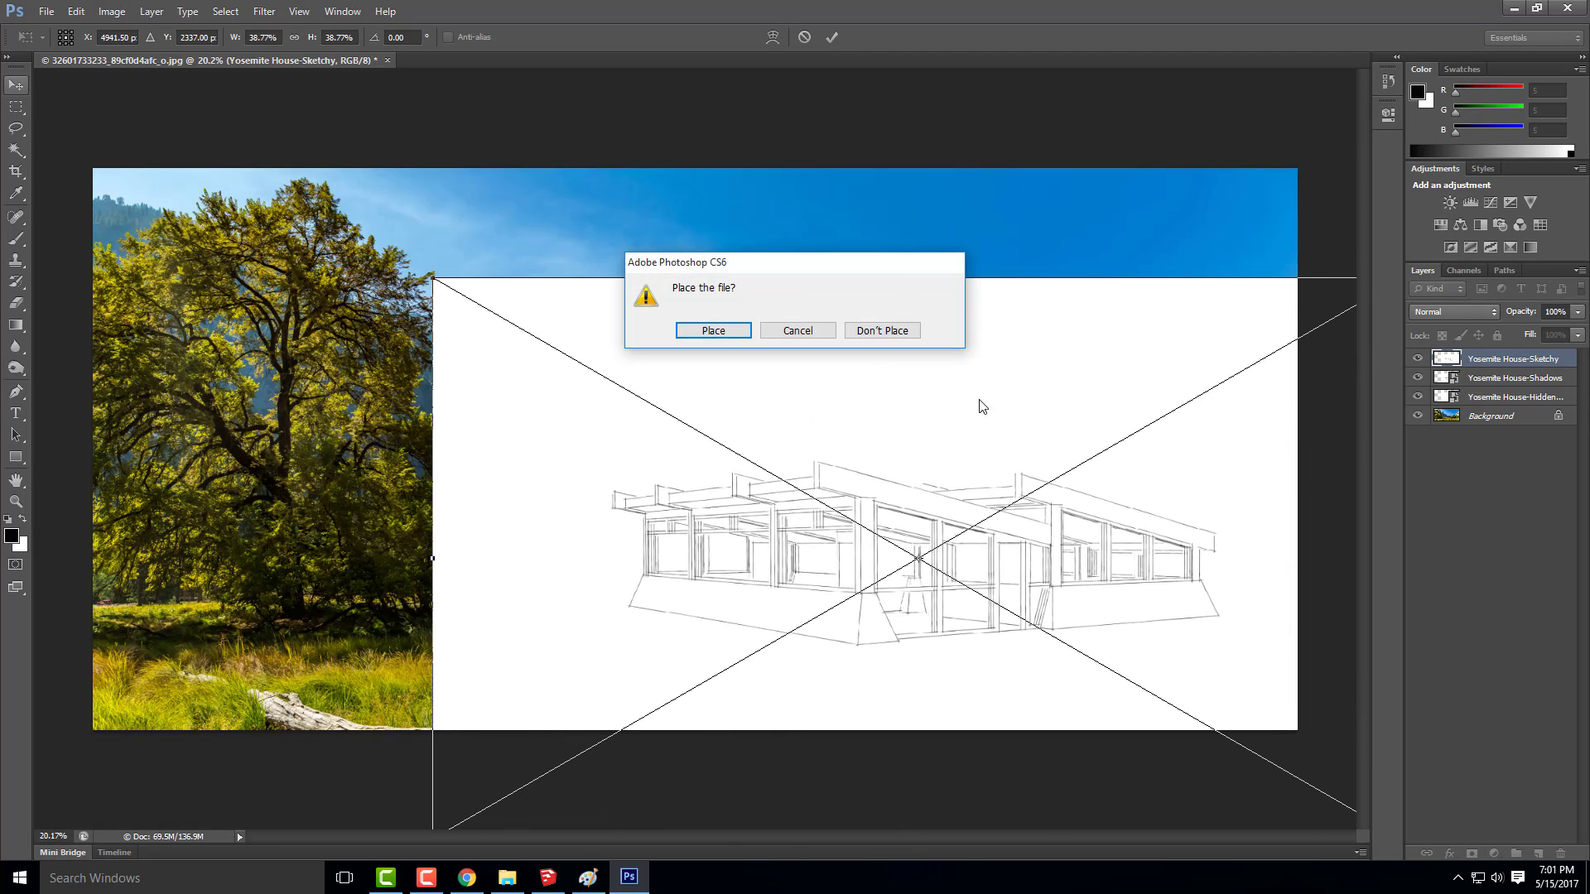
left_click(711, 331)
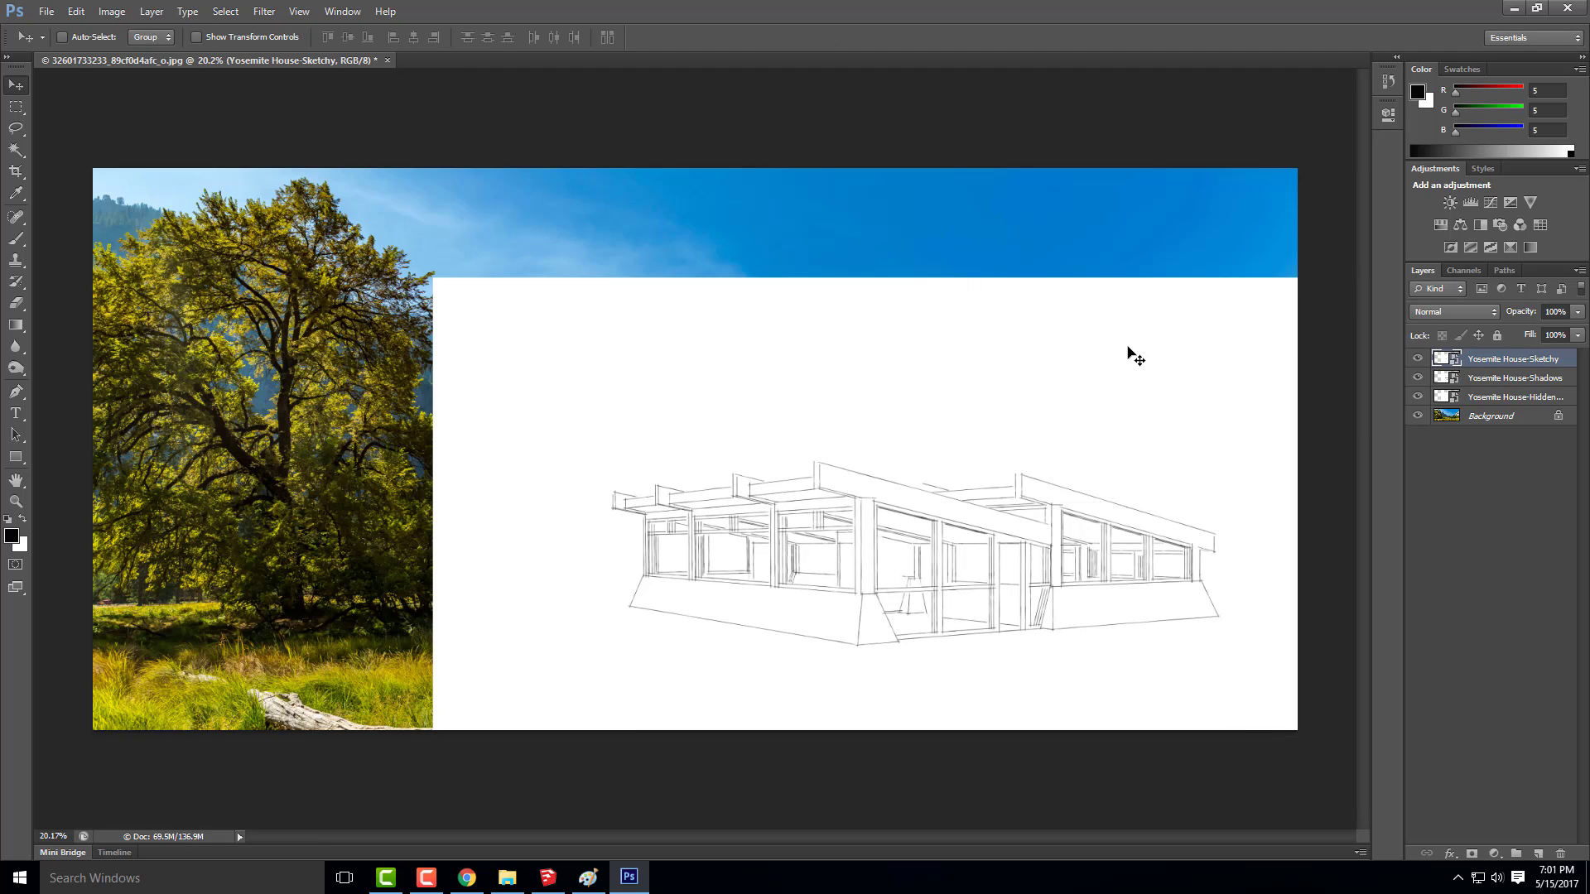
left_click(1476, 313)
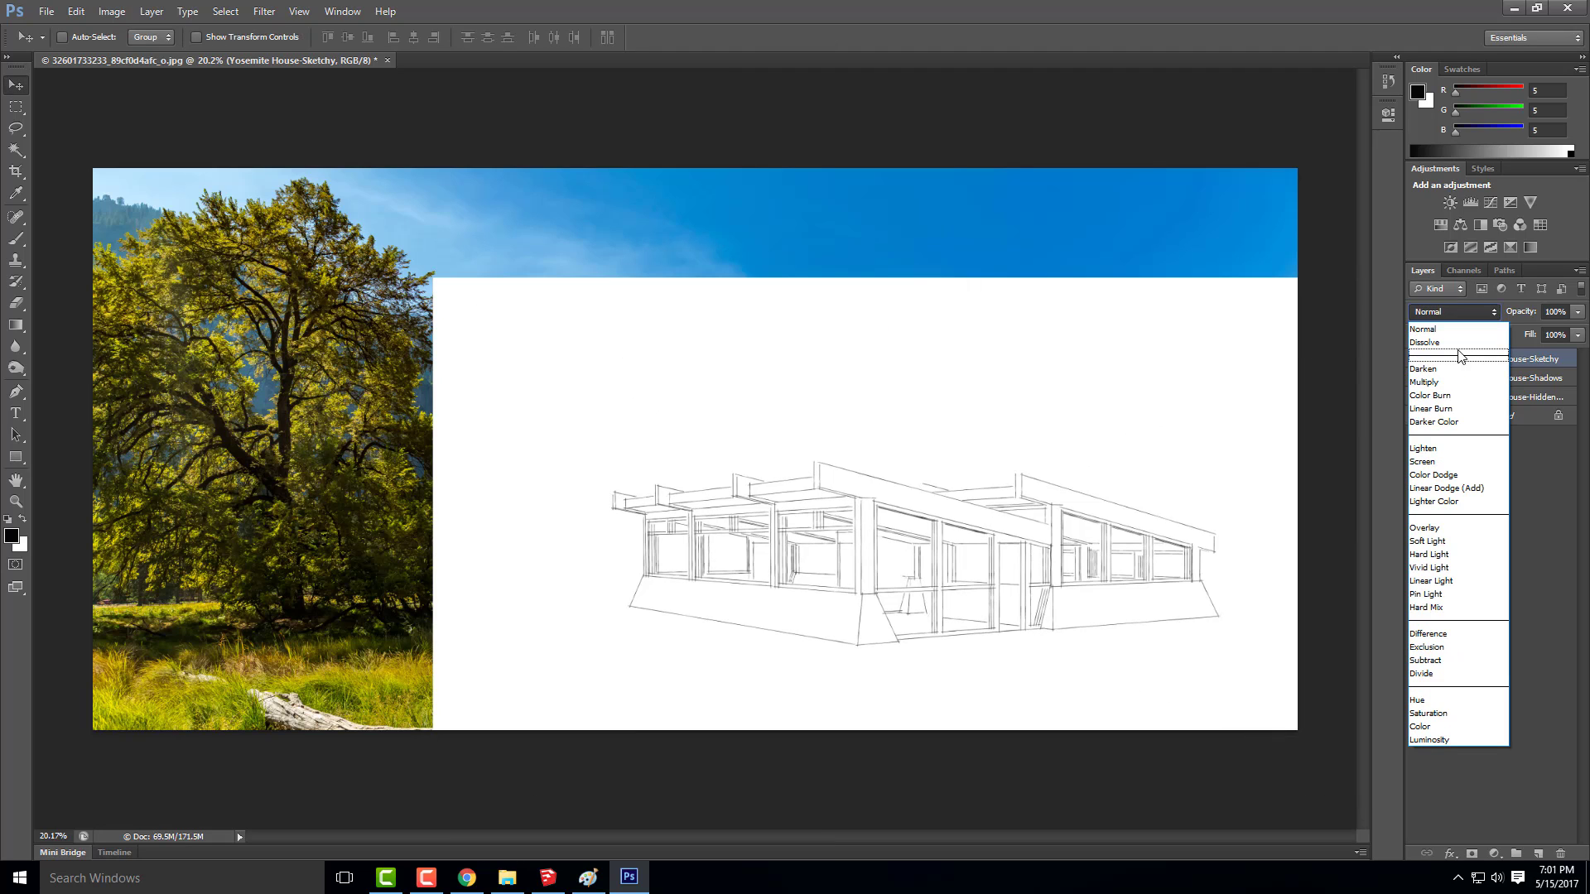
left_click(1424, 382)
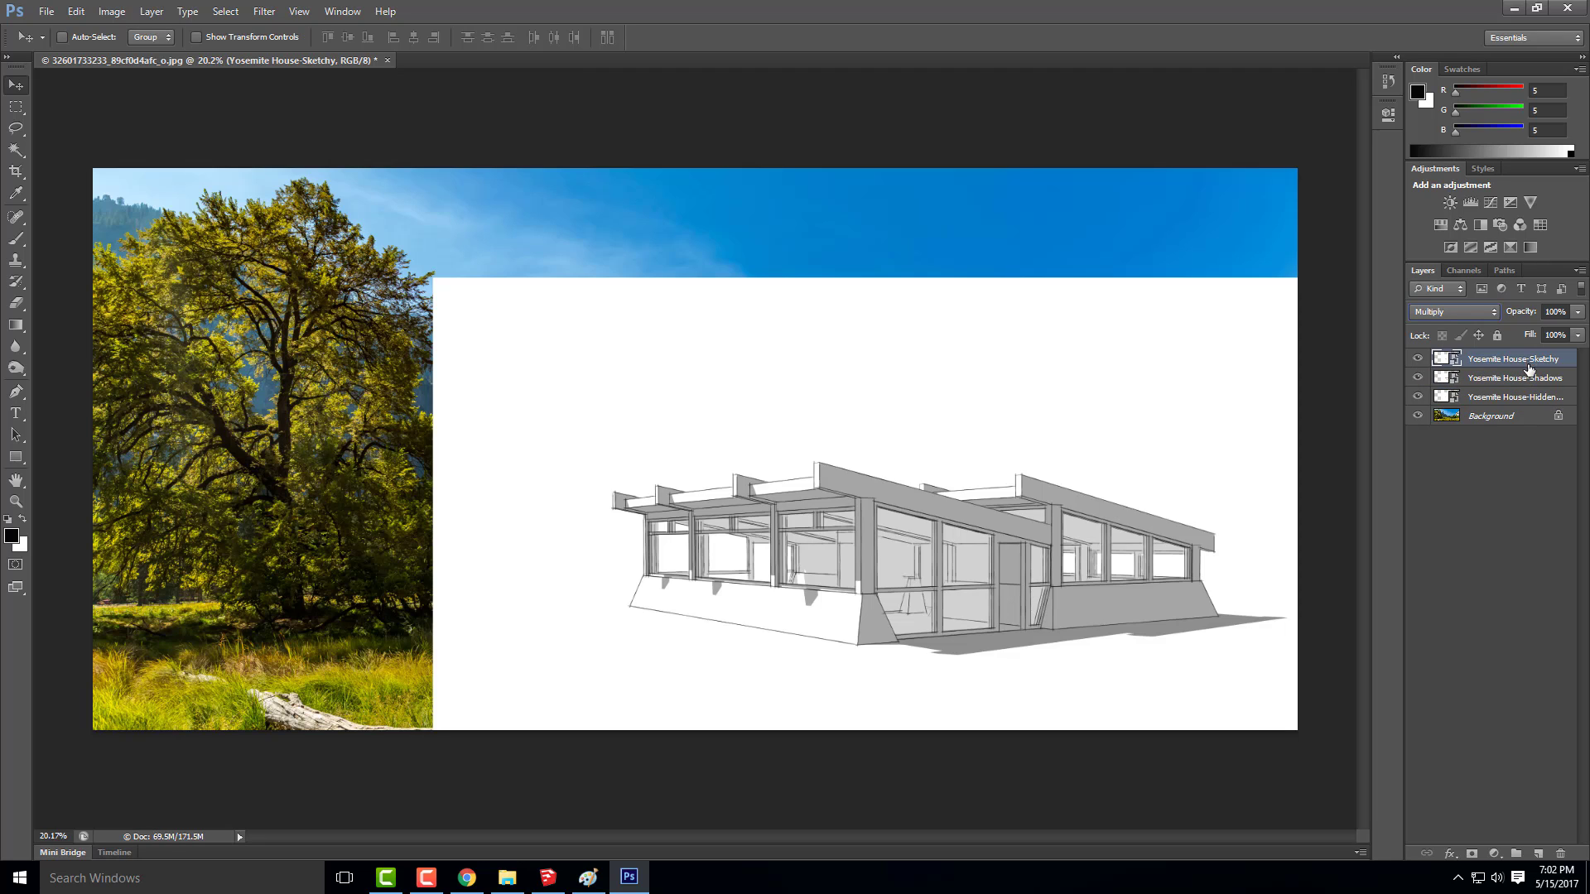
Hide the Sketchy and Shadows layers and select the white area around the house on the hidden-line layer with the Magic Wand
left_click(1495, 397)
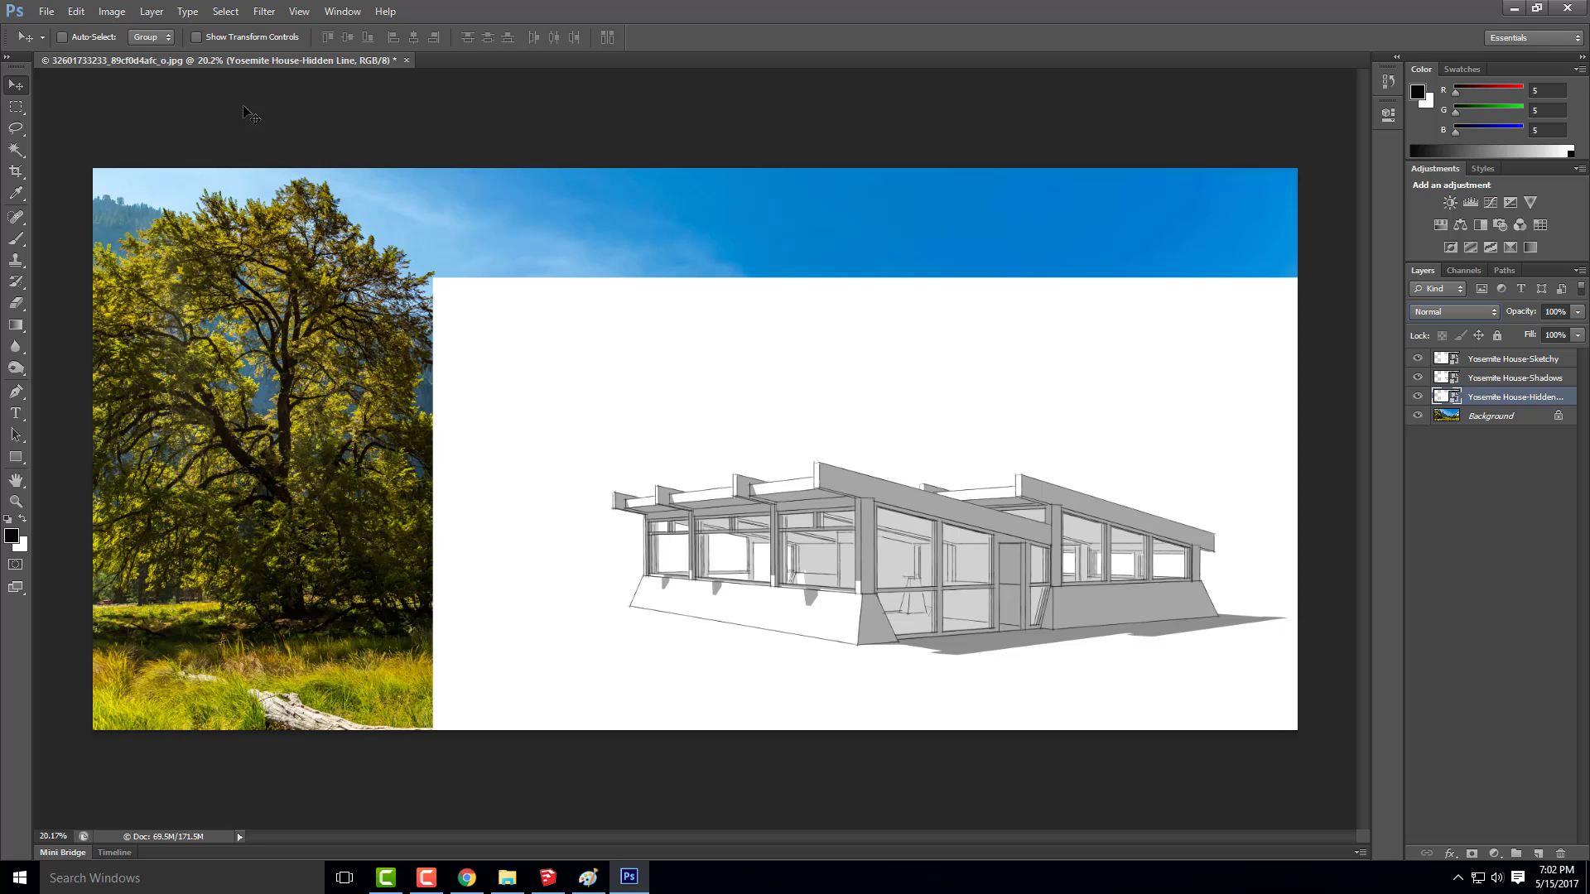
left_click(16, 150)
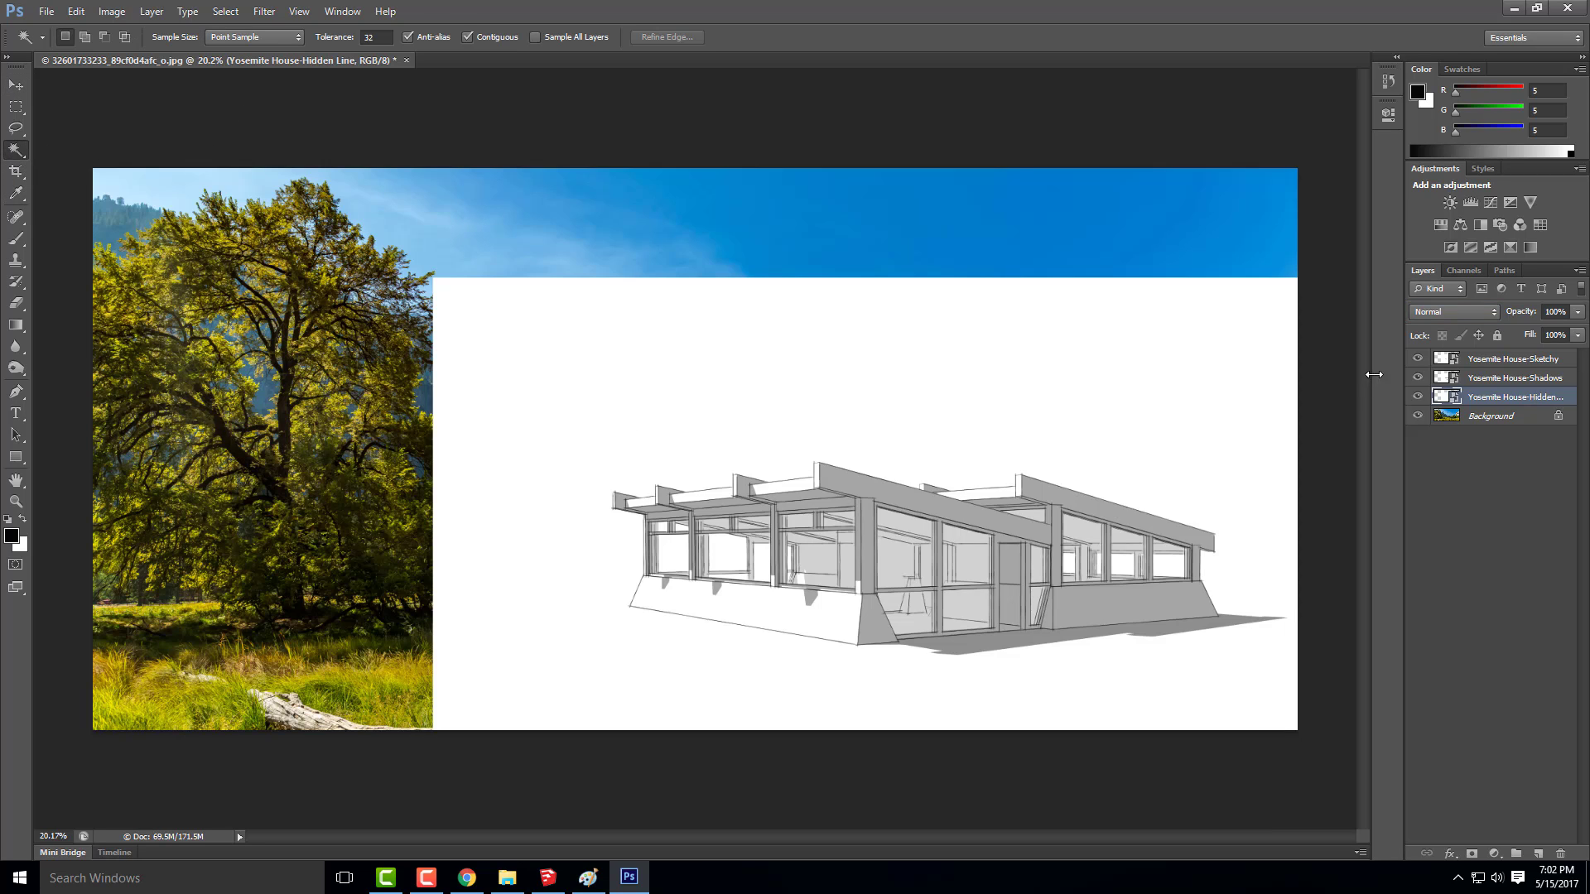
left_click(1418, 378)
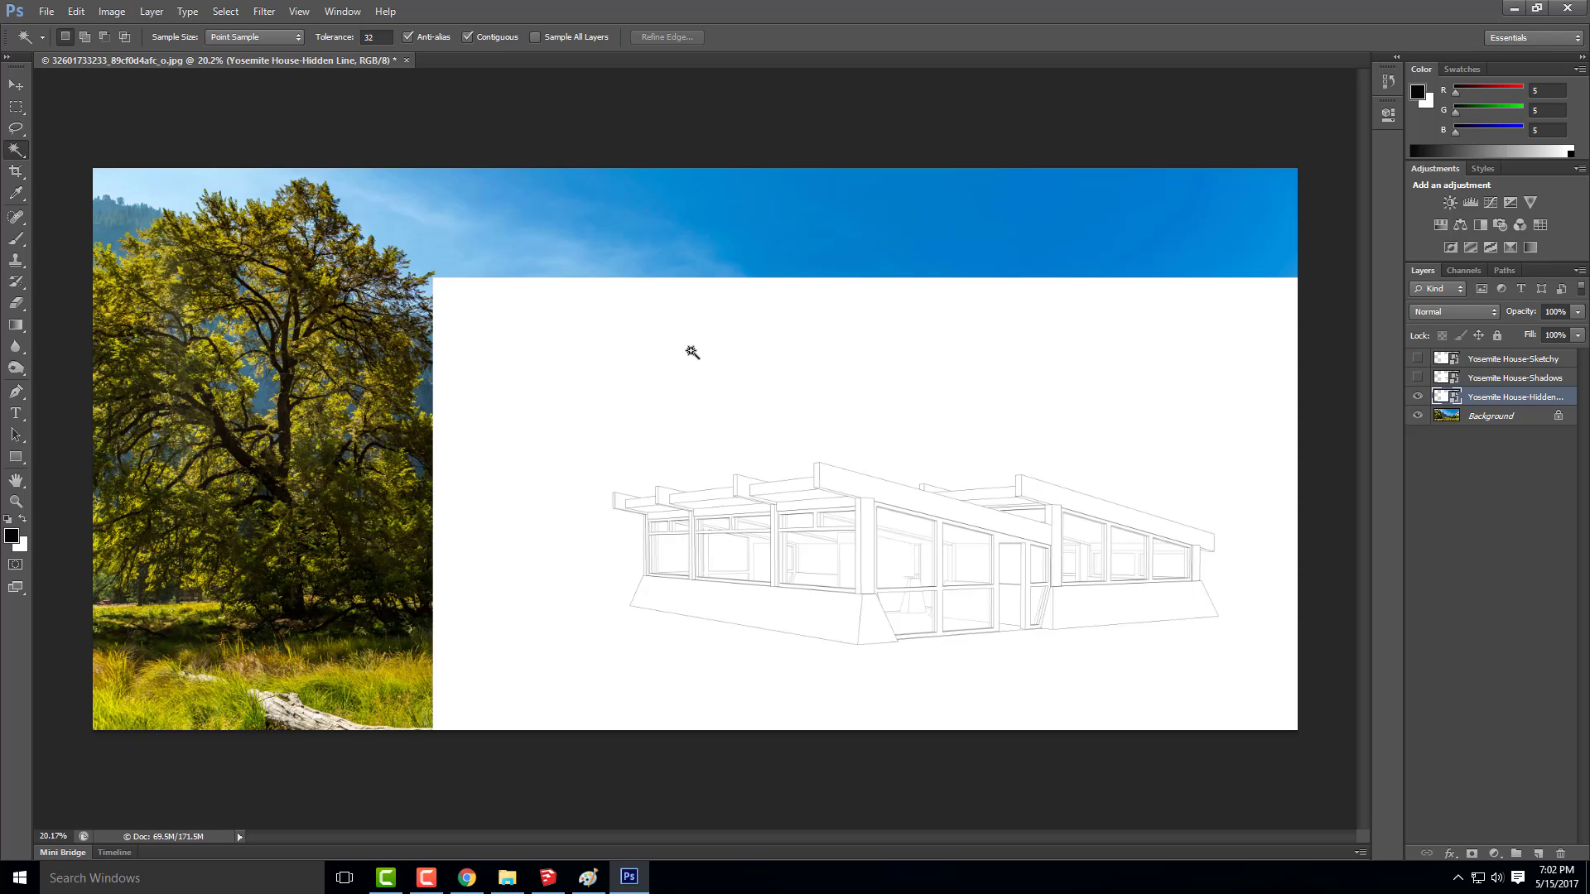
left_click(512, 395)
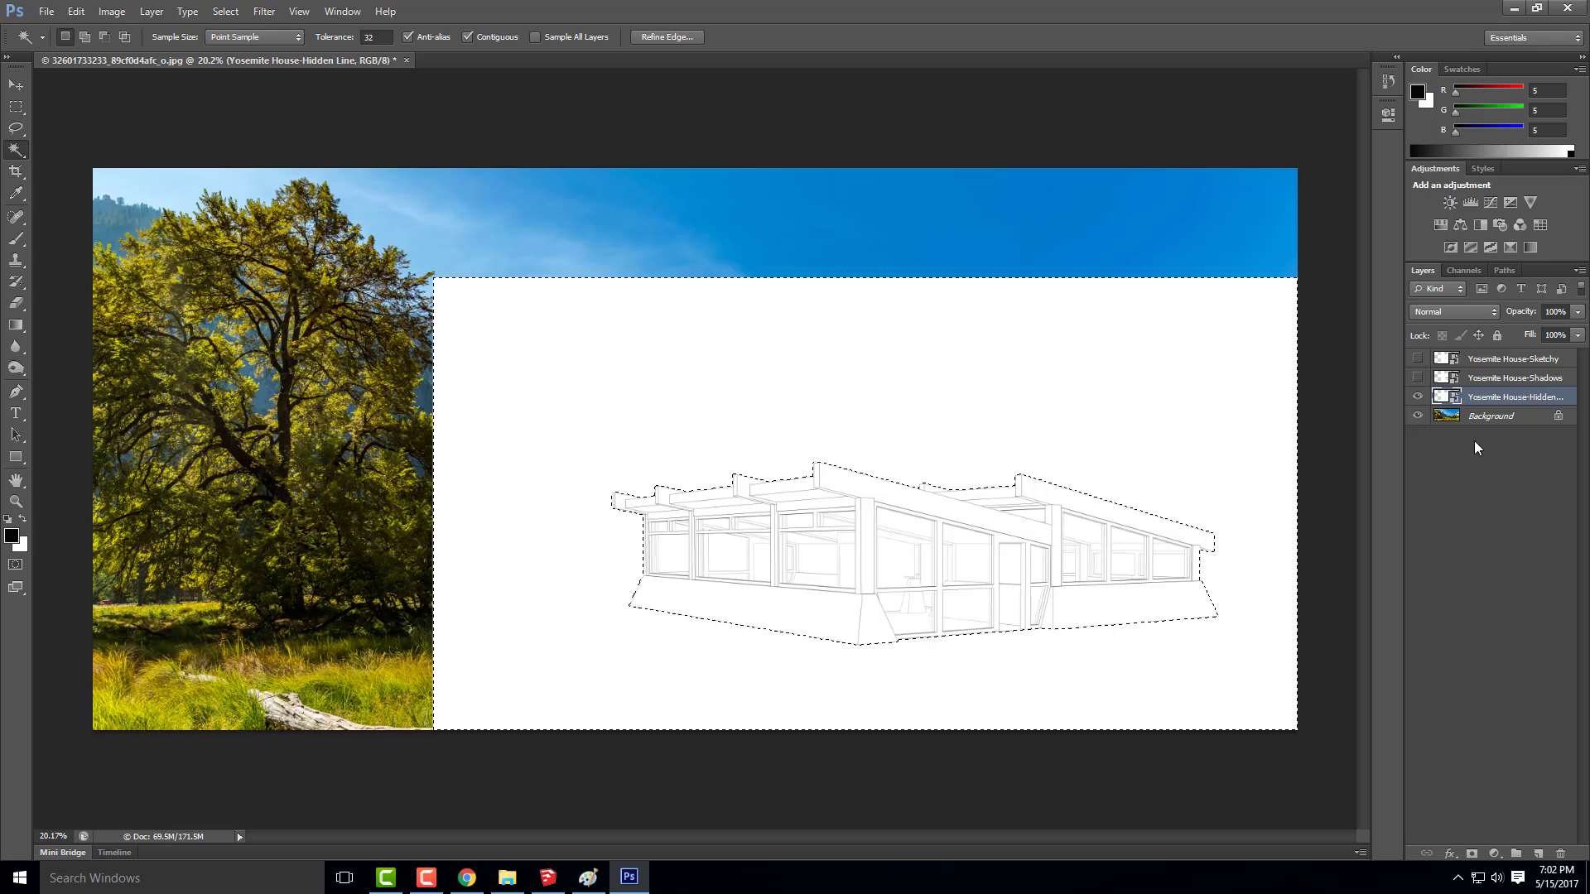
Try masking the hidden-line layer from the white-area selection and from its inverse, undoing each mask
left_click(1469, 856)
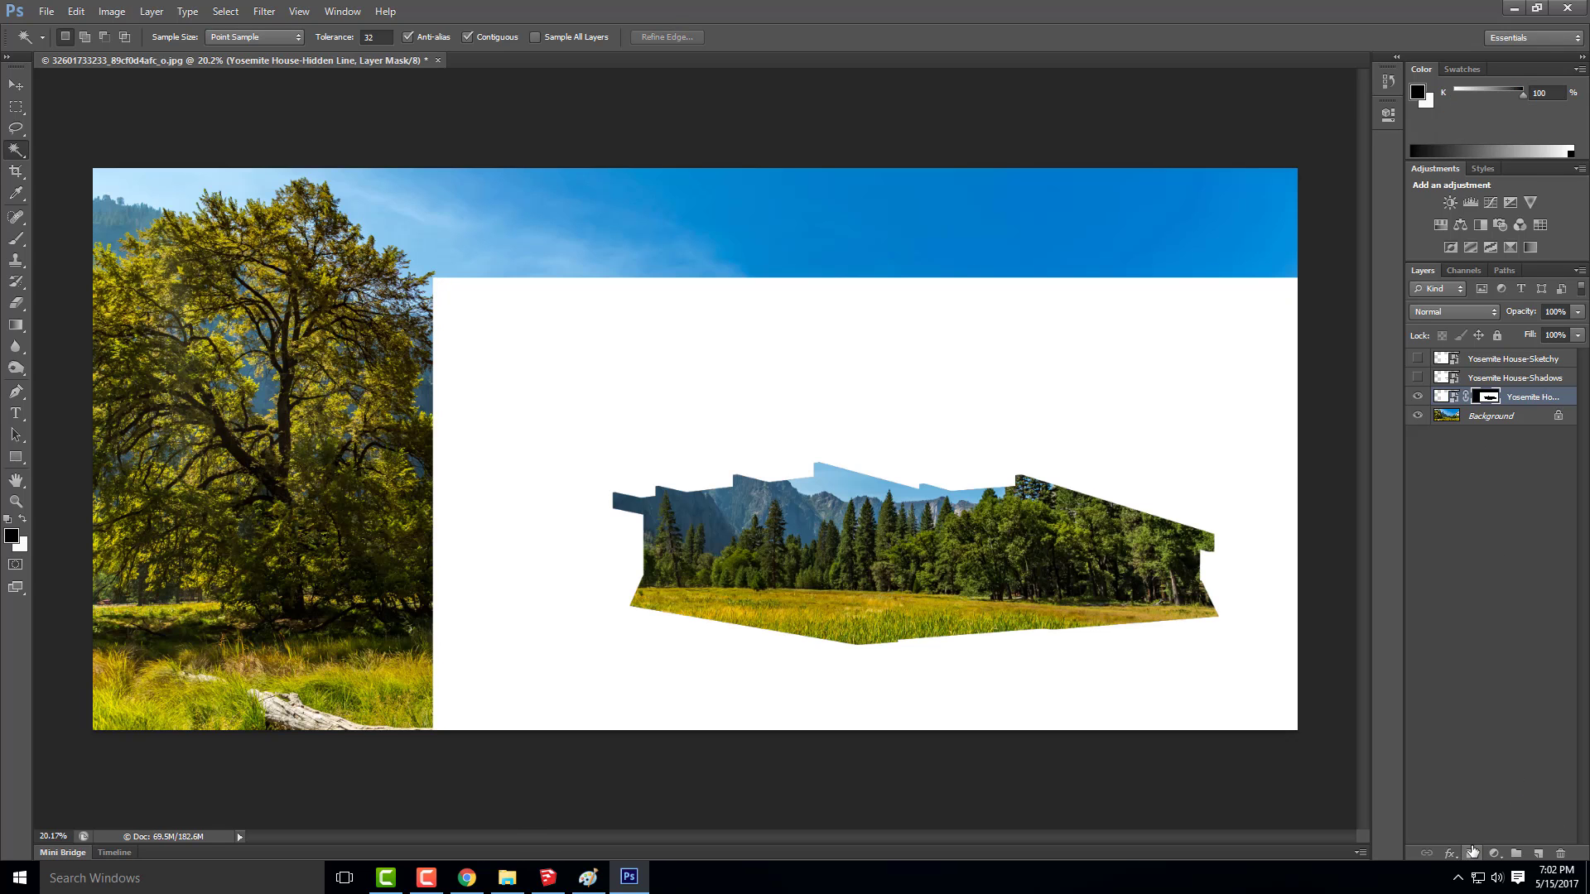
key("ctrl+z")
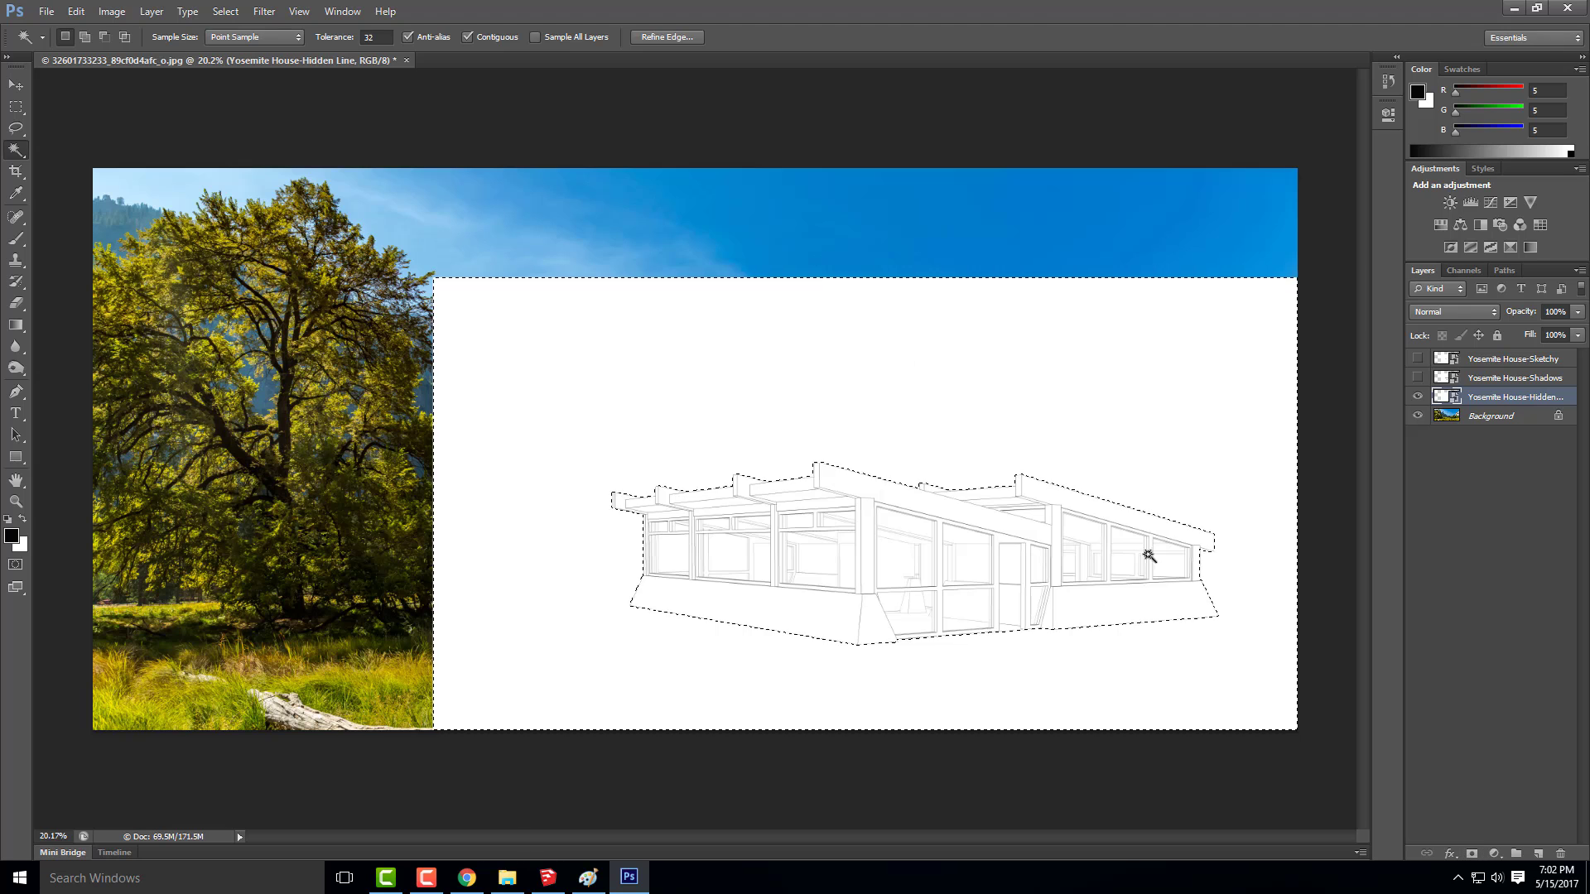
left_click(116, 14)
mouse_move(187, 14)
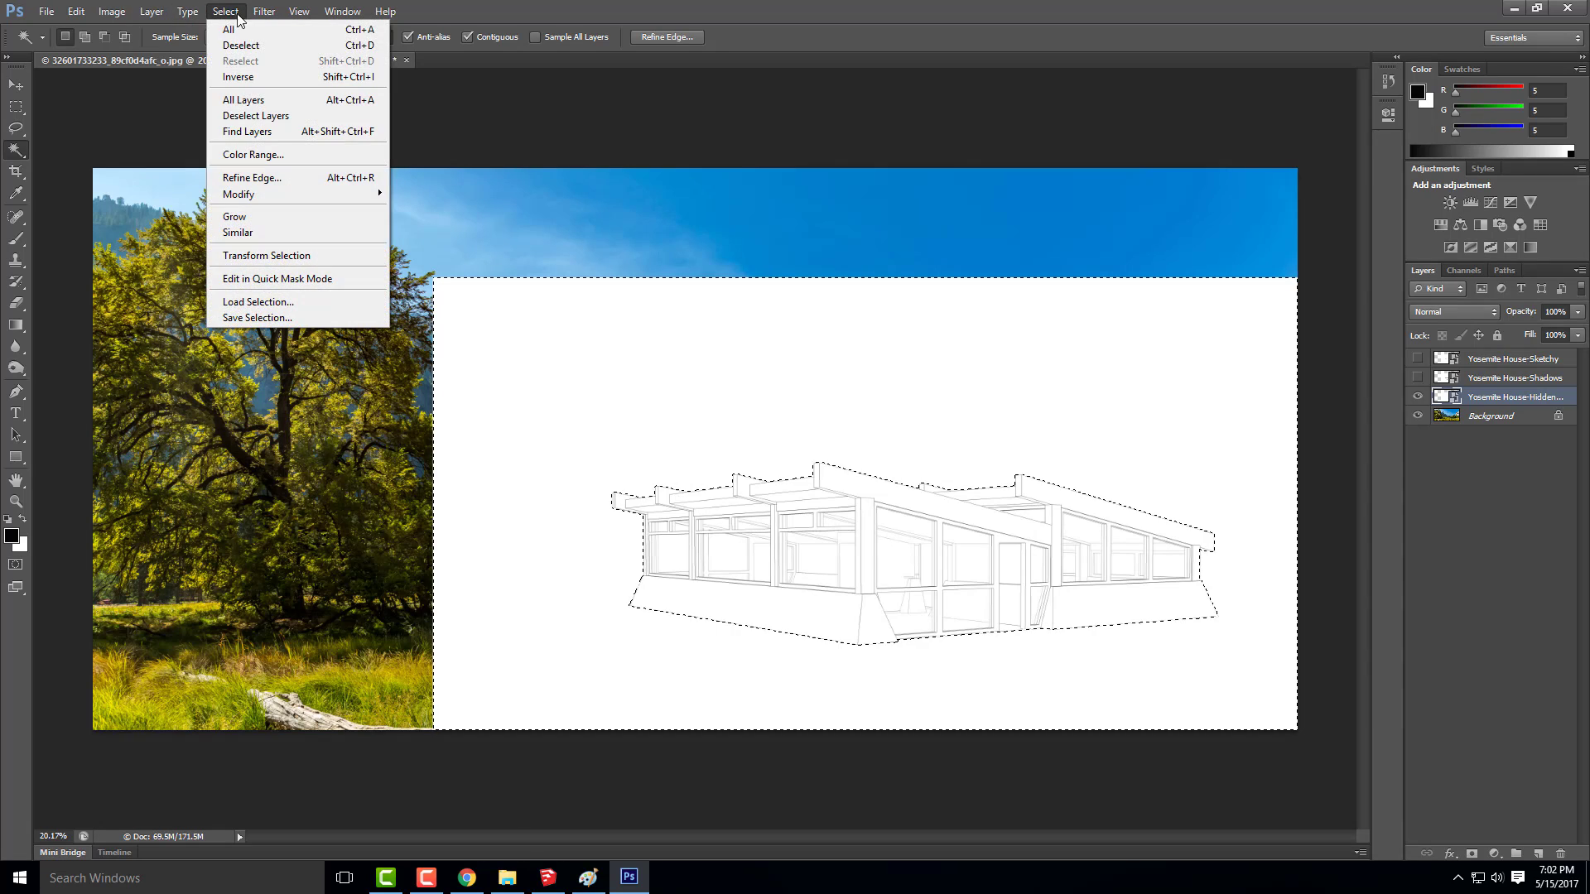
left_click(238, 77)
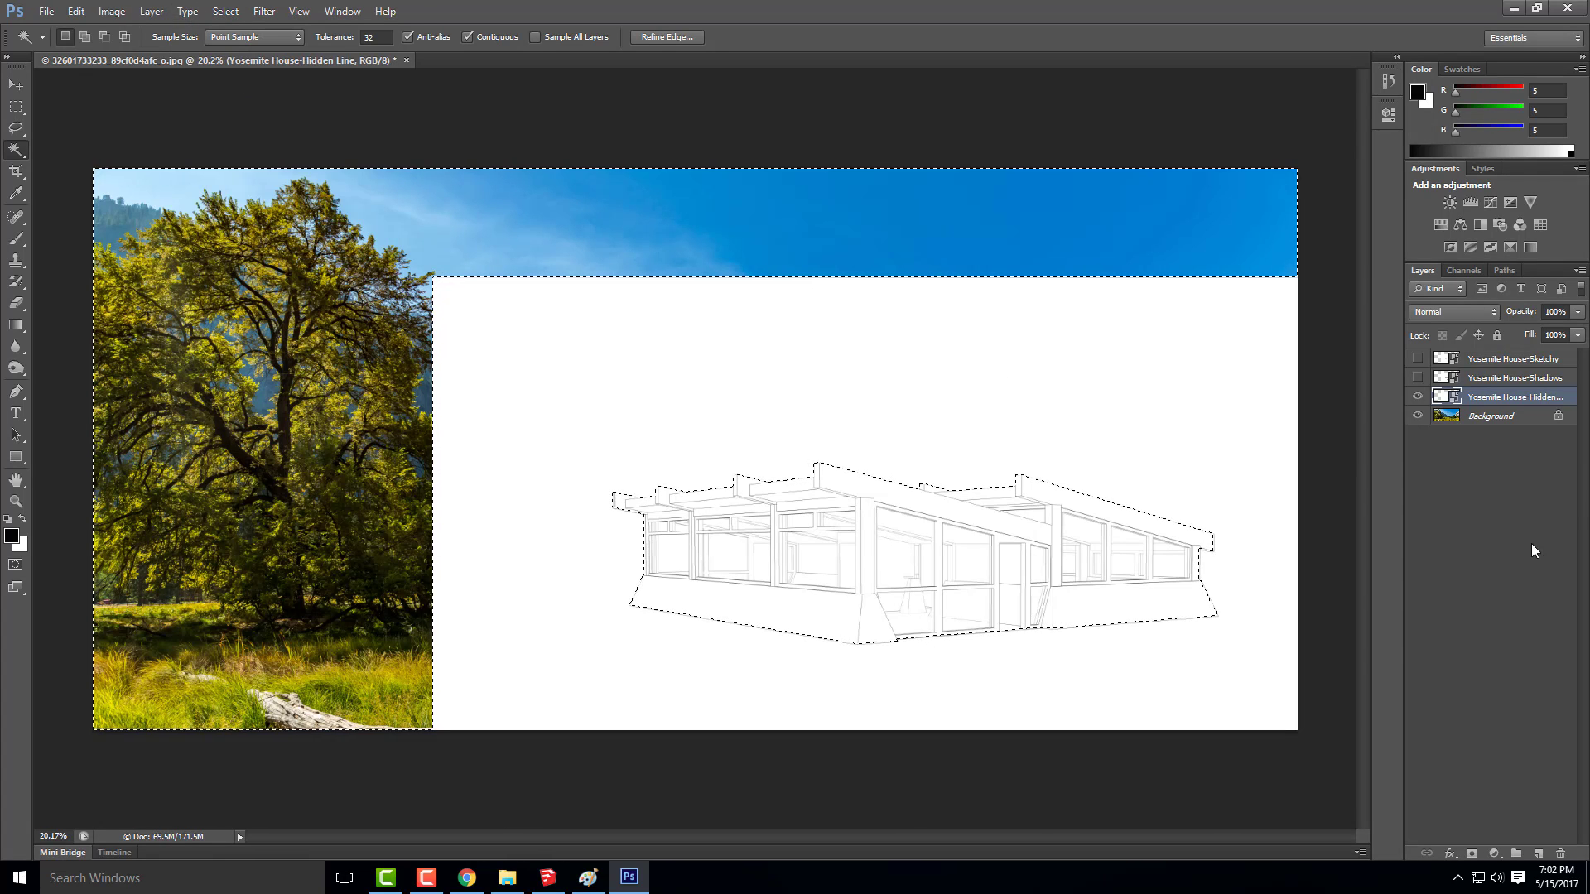
left_click(1472, 854)
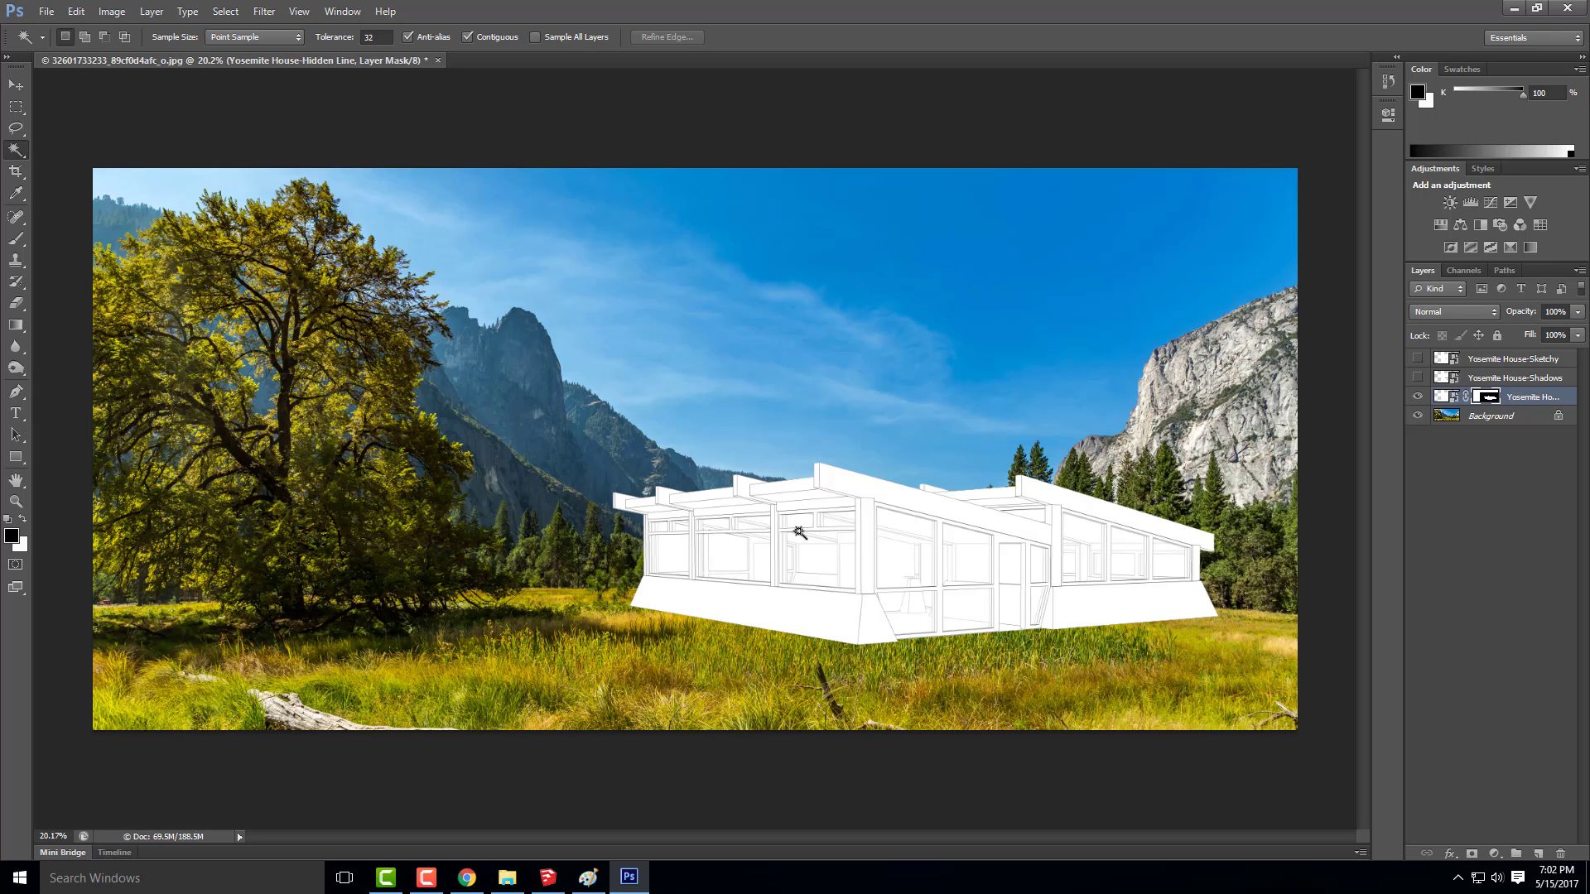
key("ctrl+z")
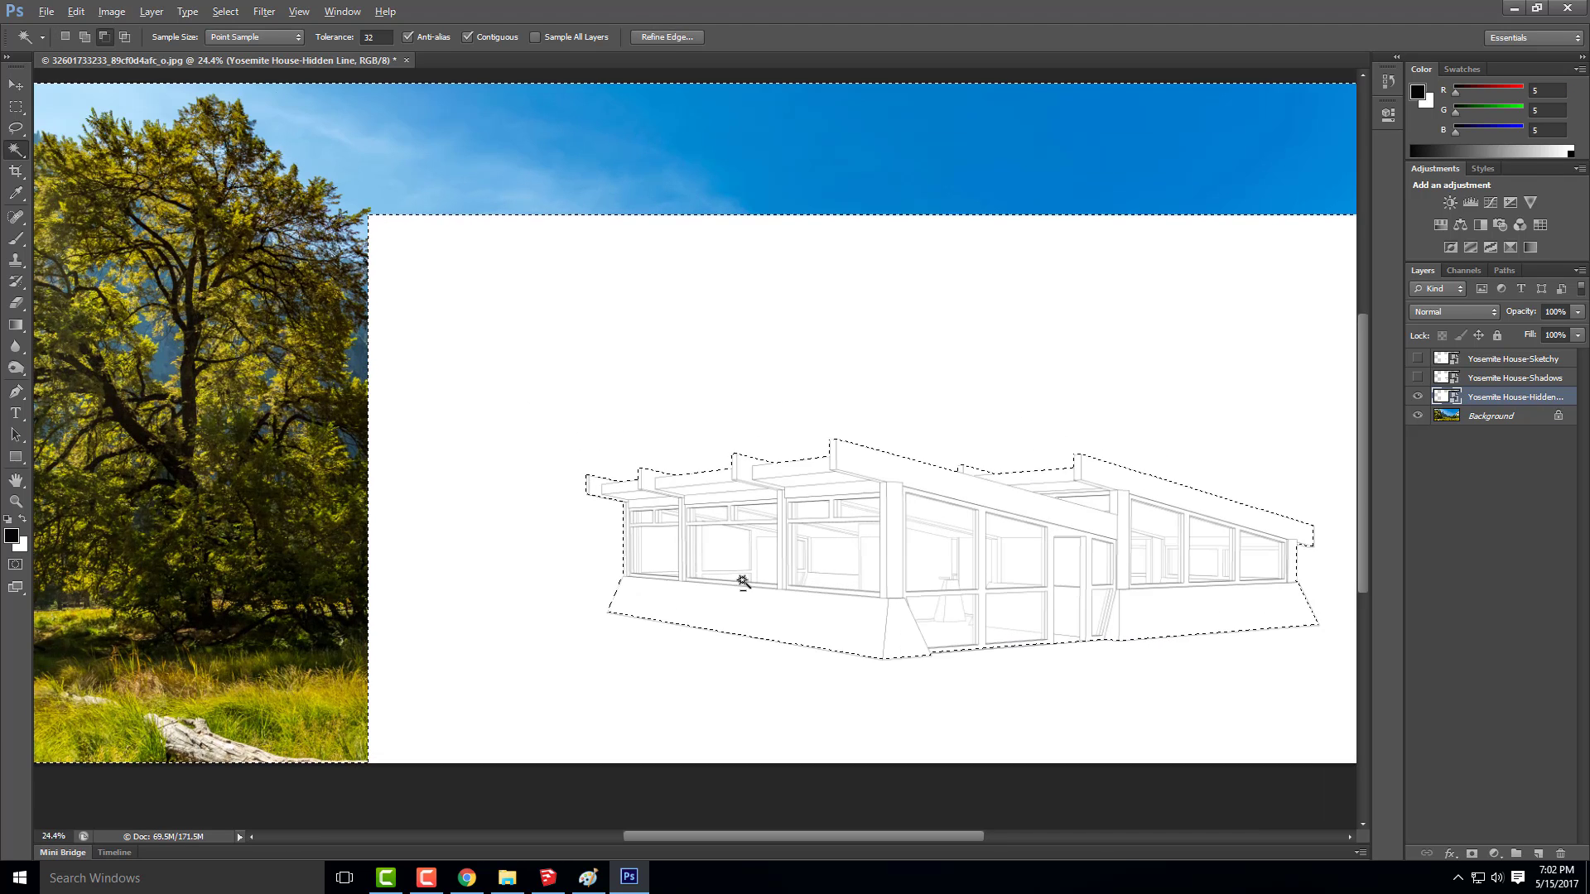
Clear the inverted selection and reselect the white area surrounding the hidden-line house
scroll(742, 579, "up", 1)
scroll(677, 561, "up", 1)
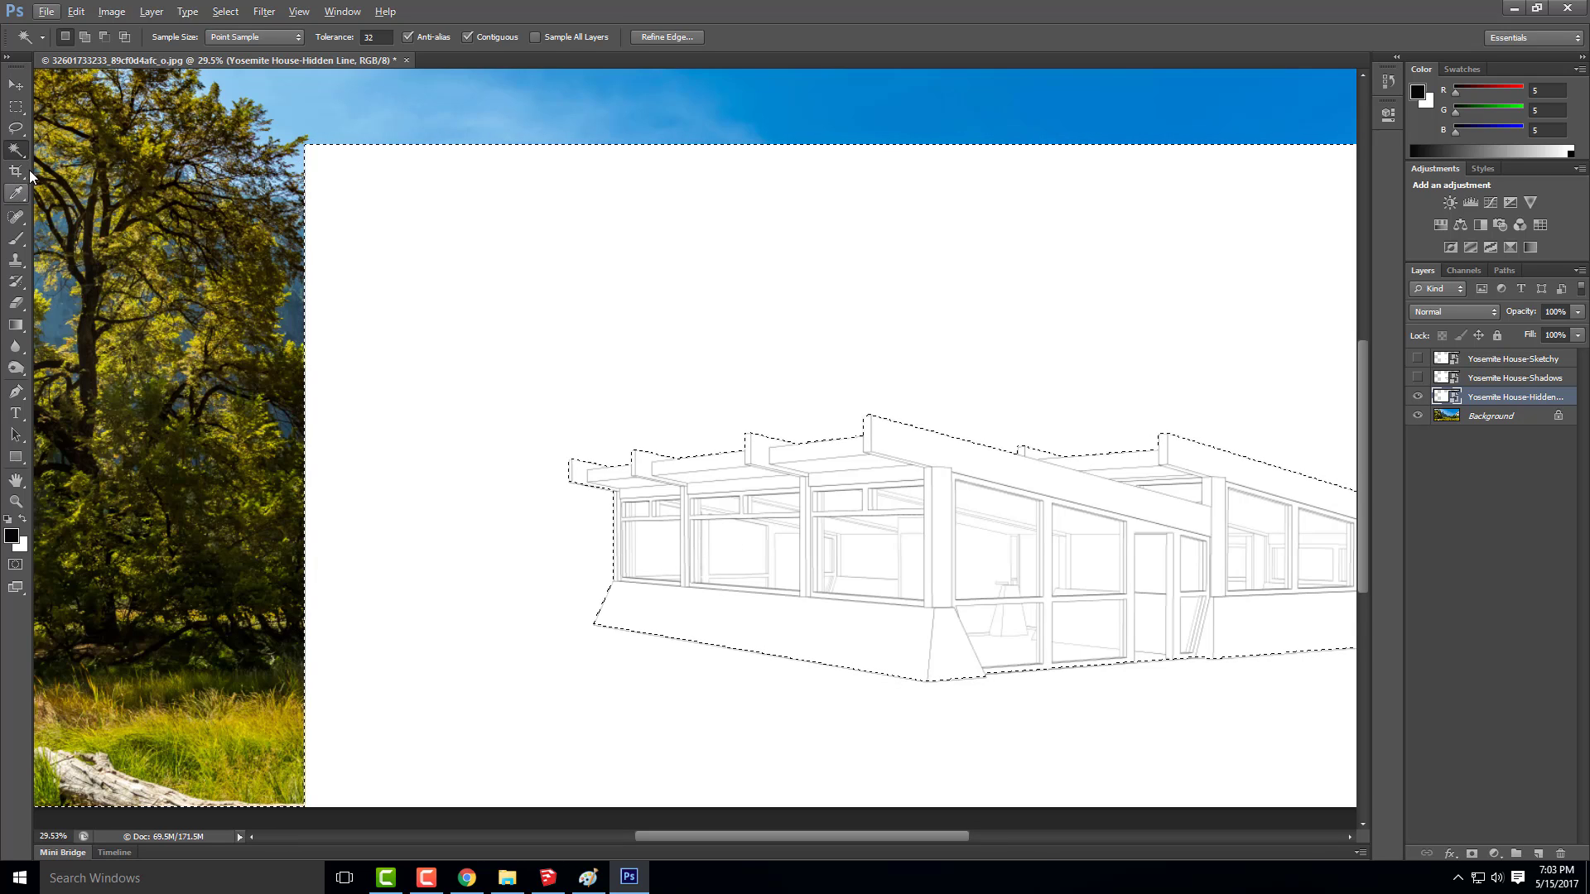
key("alt")
key("ctrl+d")
left_click(770, 588)
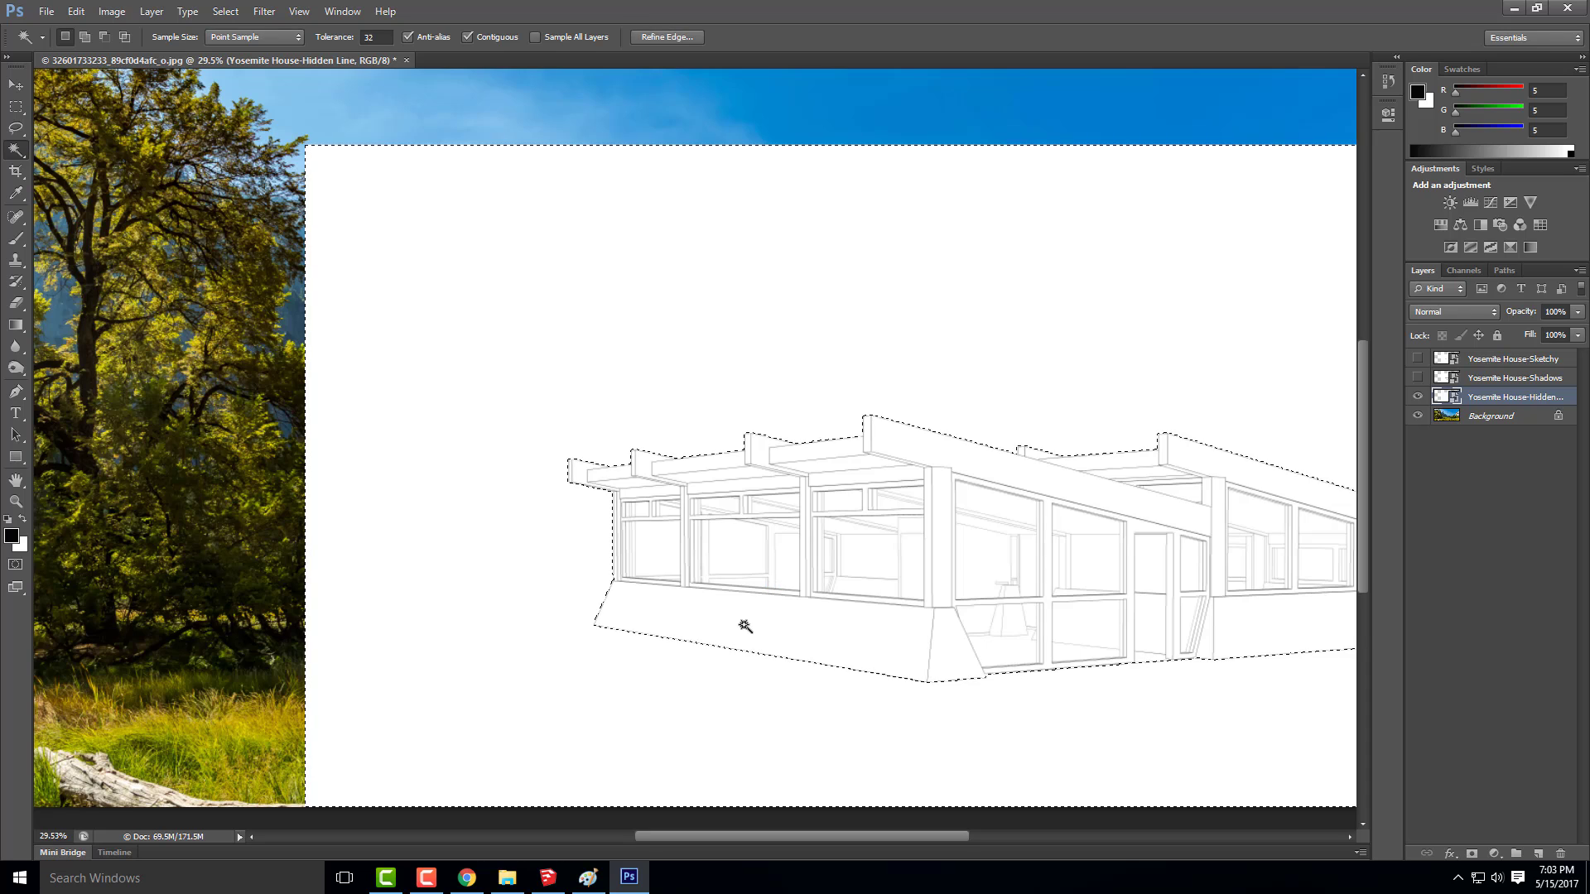
Add the see-through window areas of the house's left wing, including its two small upper panes, to the Magic Wand selection
left_click(654, 557, "shift")
left_click(728, 555, "shift")
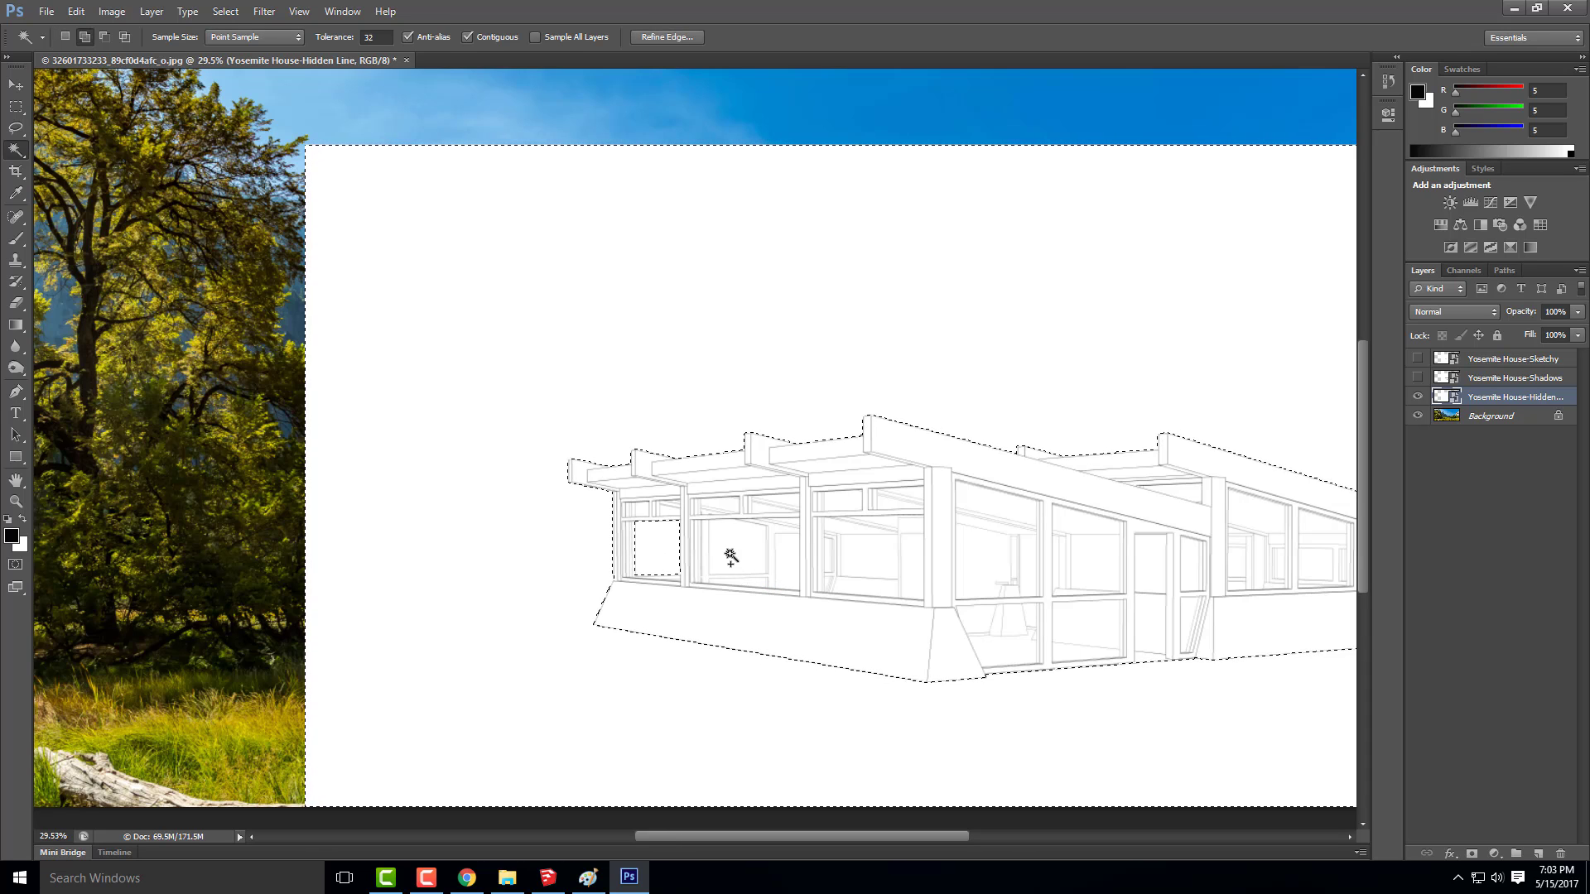
left_click(787, 576, "shift")
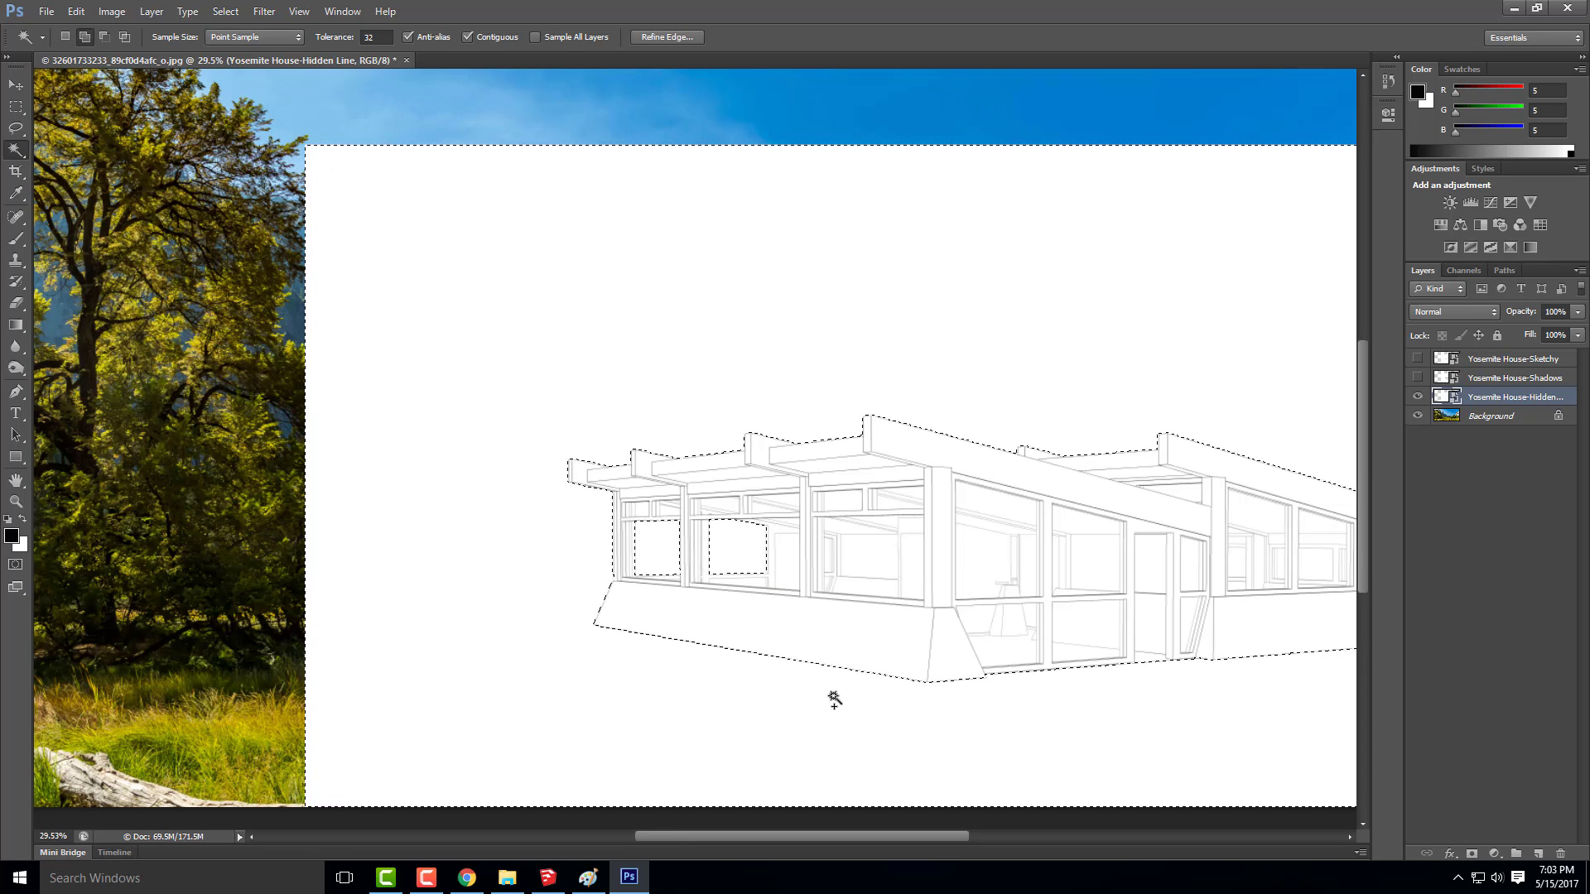
left_click(827, 554, "shift")
left_click(643, 509, "shift")
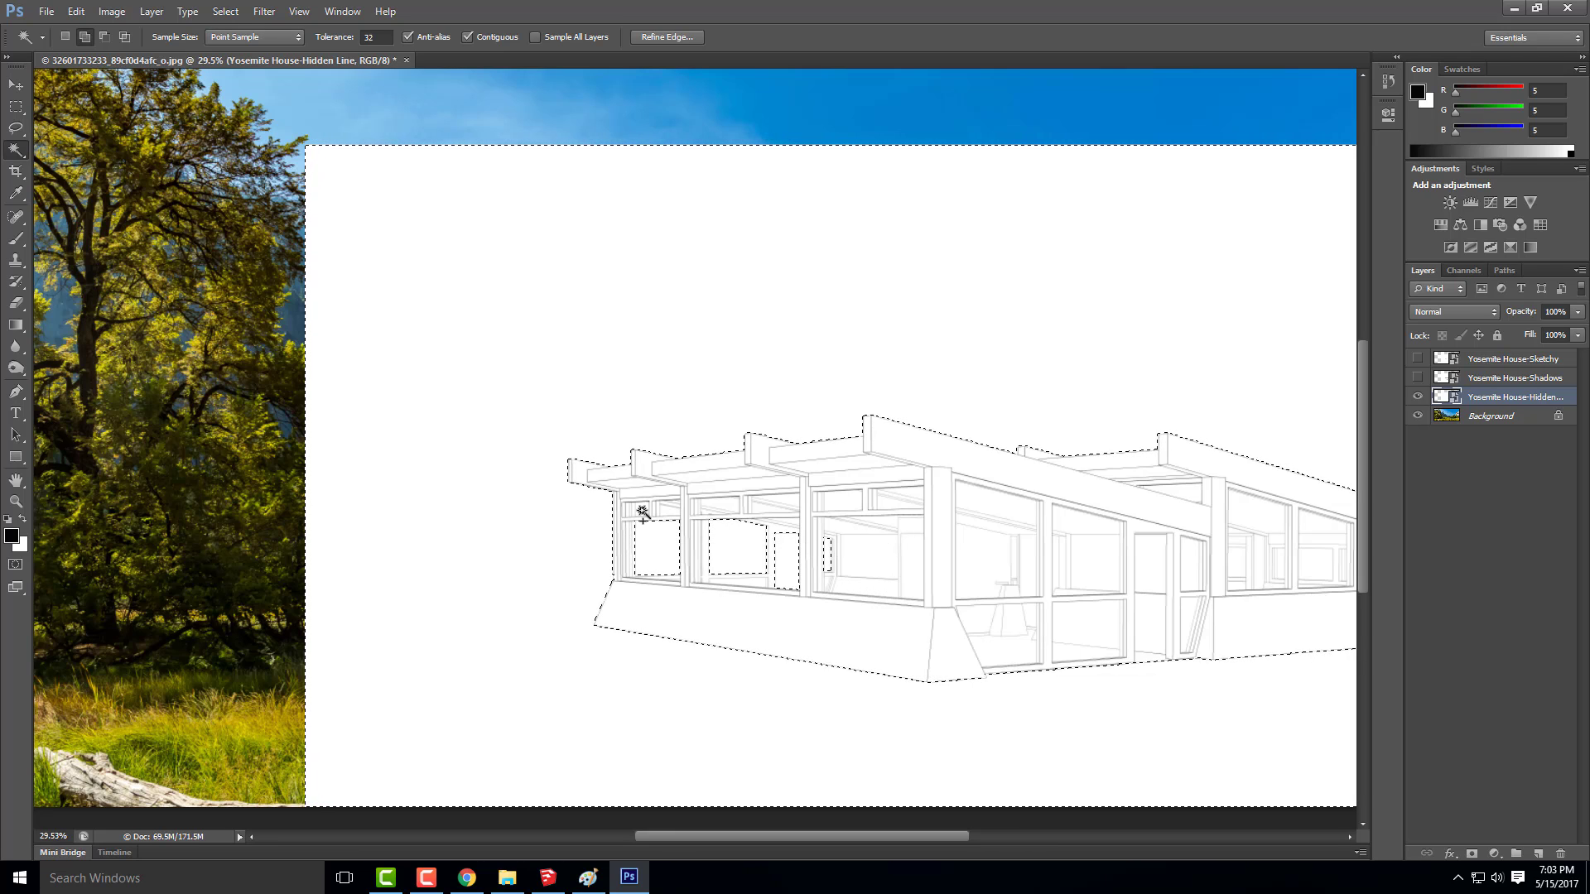
left_click(671, 509, "shift")
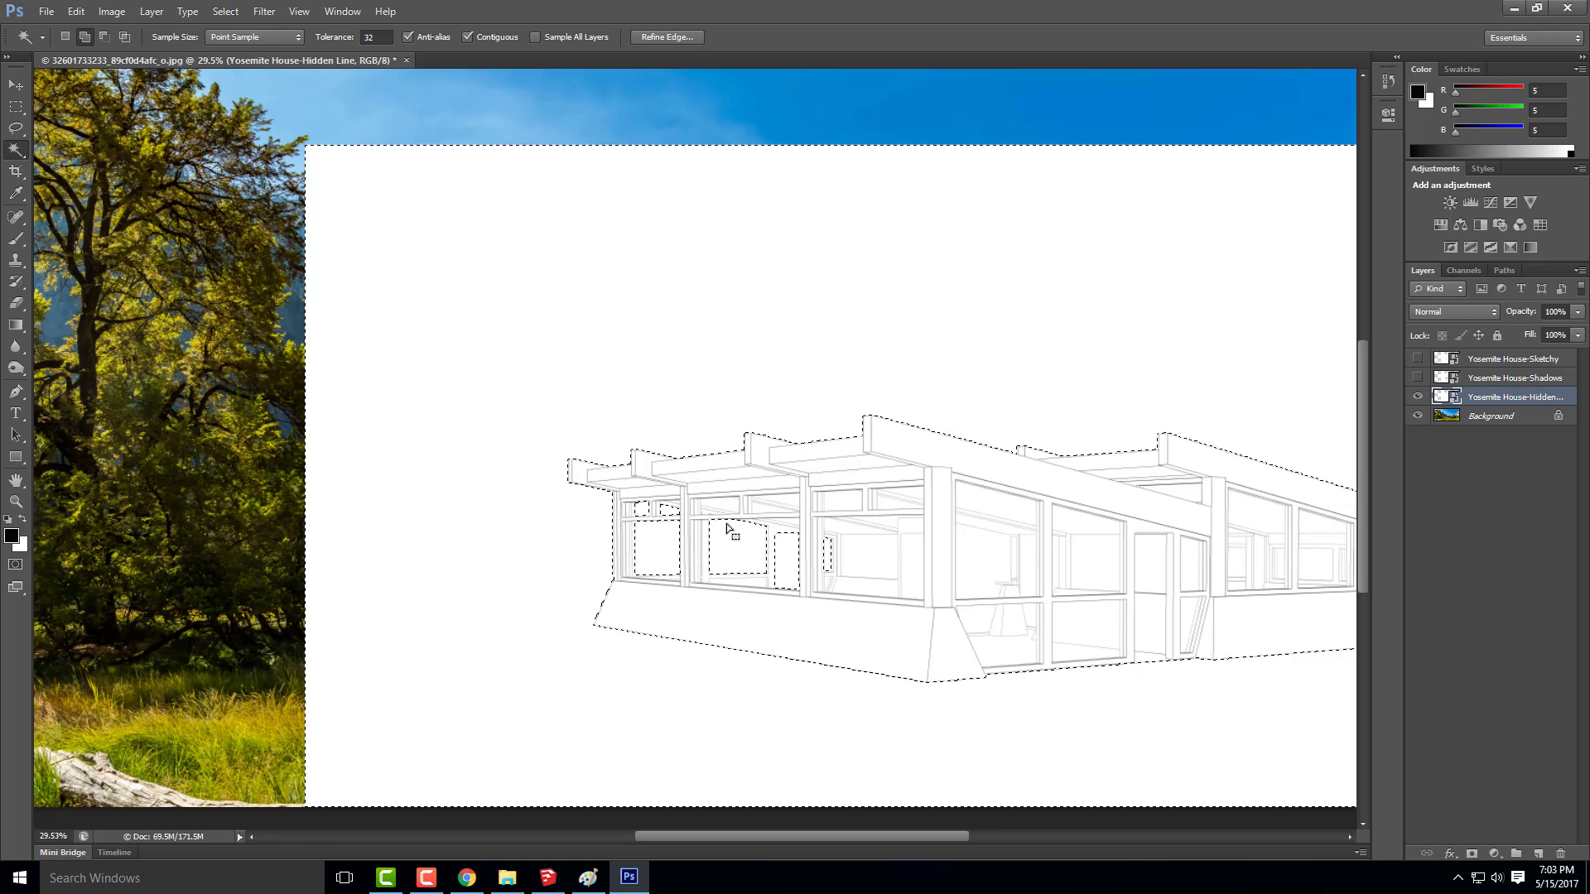
Add the see-through window areas of the house's right wing to the selection, and try a layer mask from it
scroll(472, 522, "down", 1)
scroll(1310, 613, "up", 4)
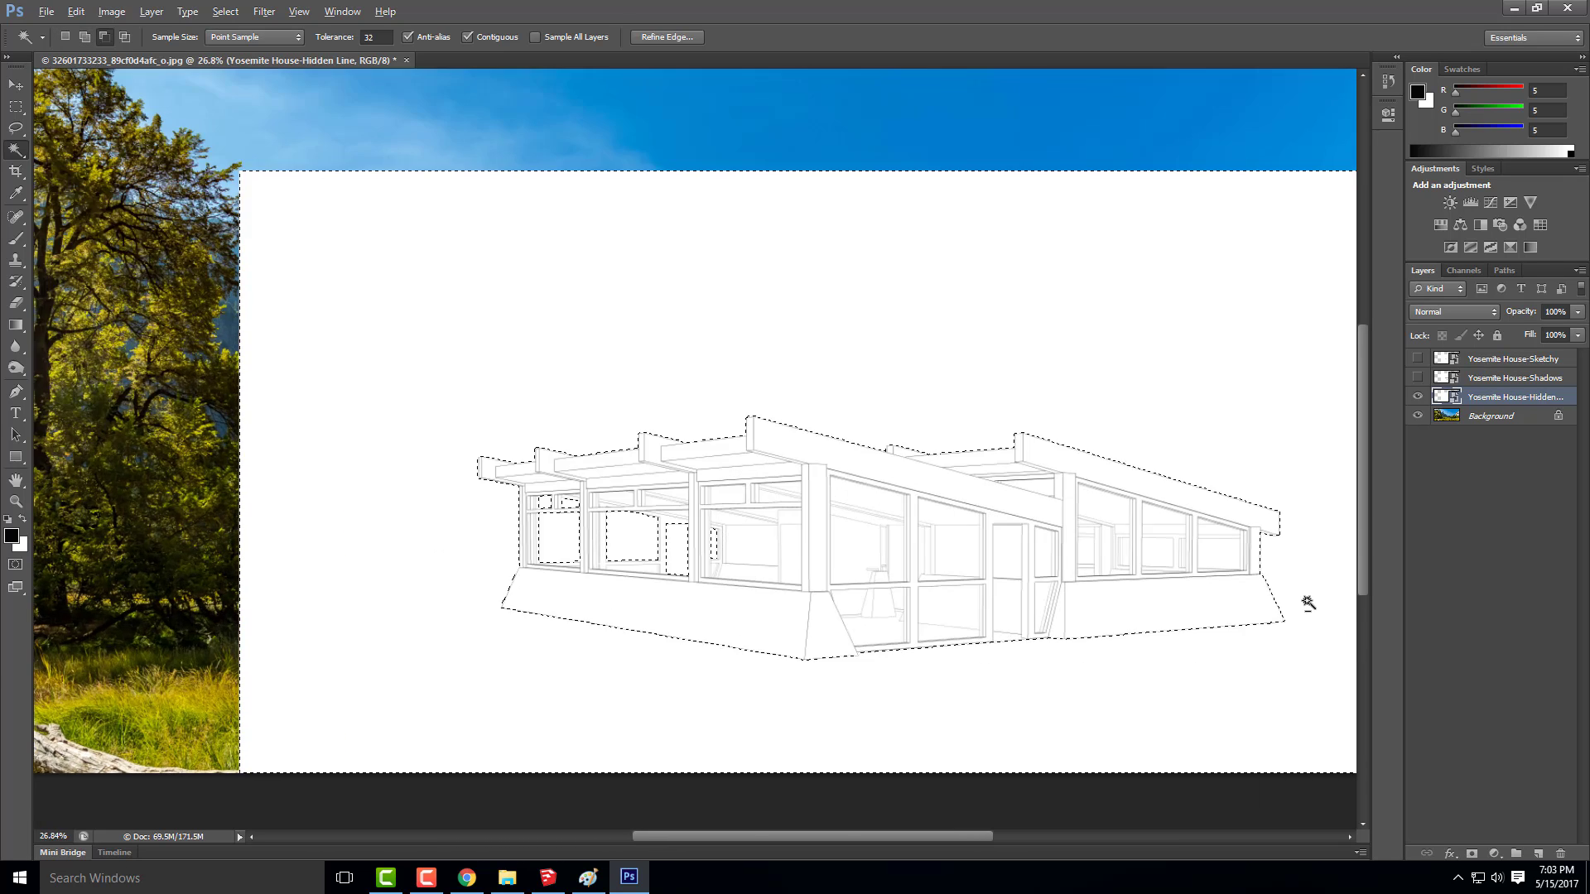
left_click(1132, 509, "shift")
left_click(1006, 505, "shift")
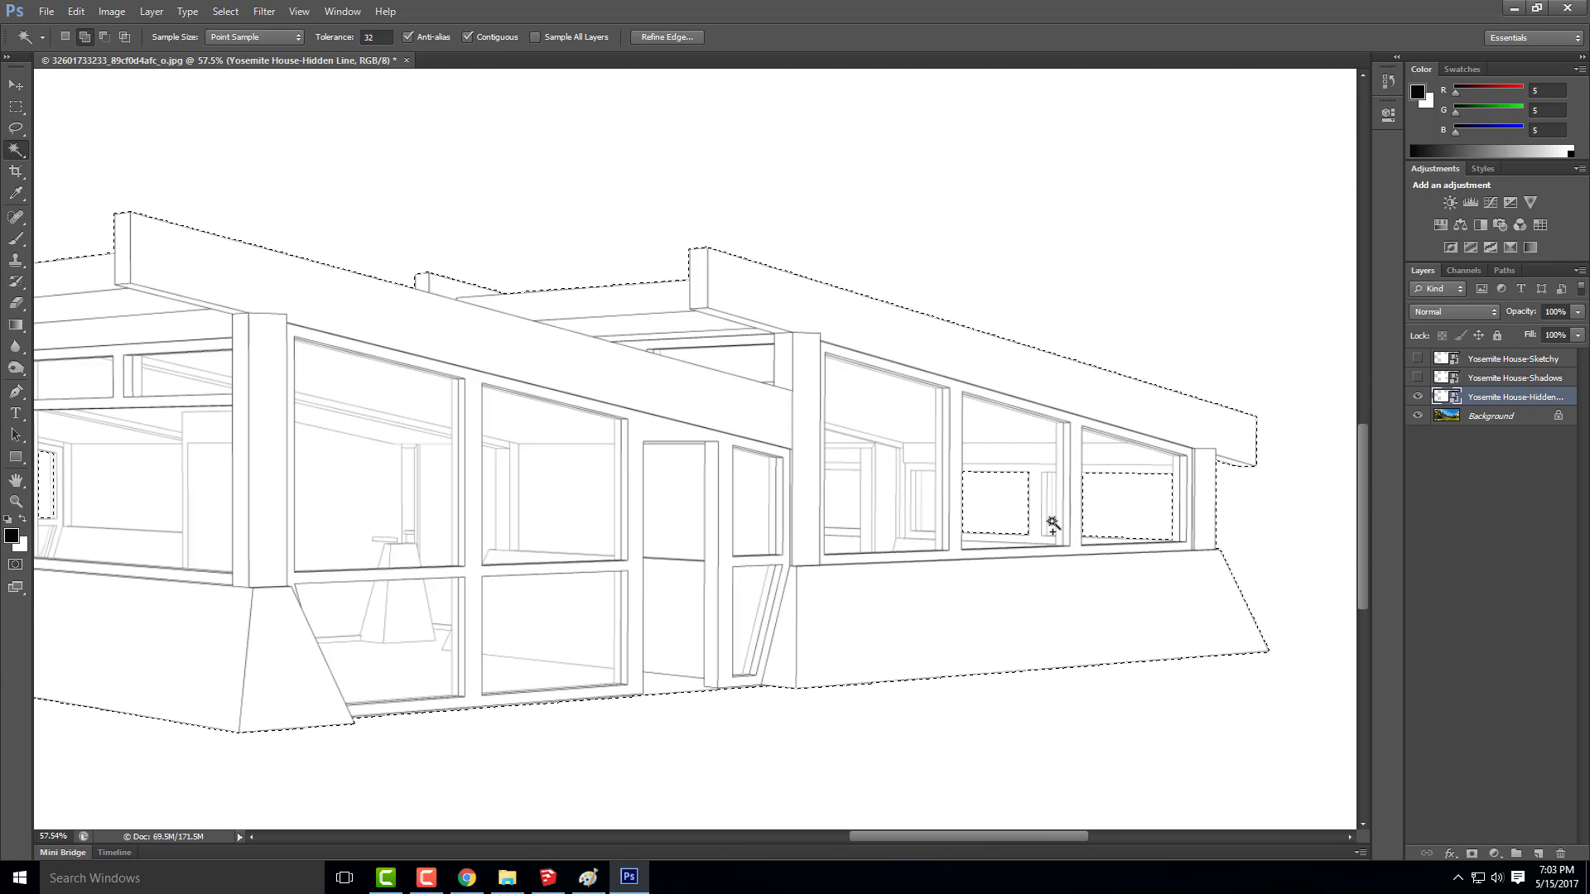
scroll(1059, 514, "up", 6)
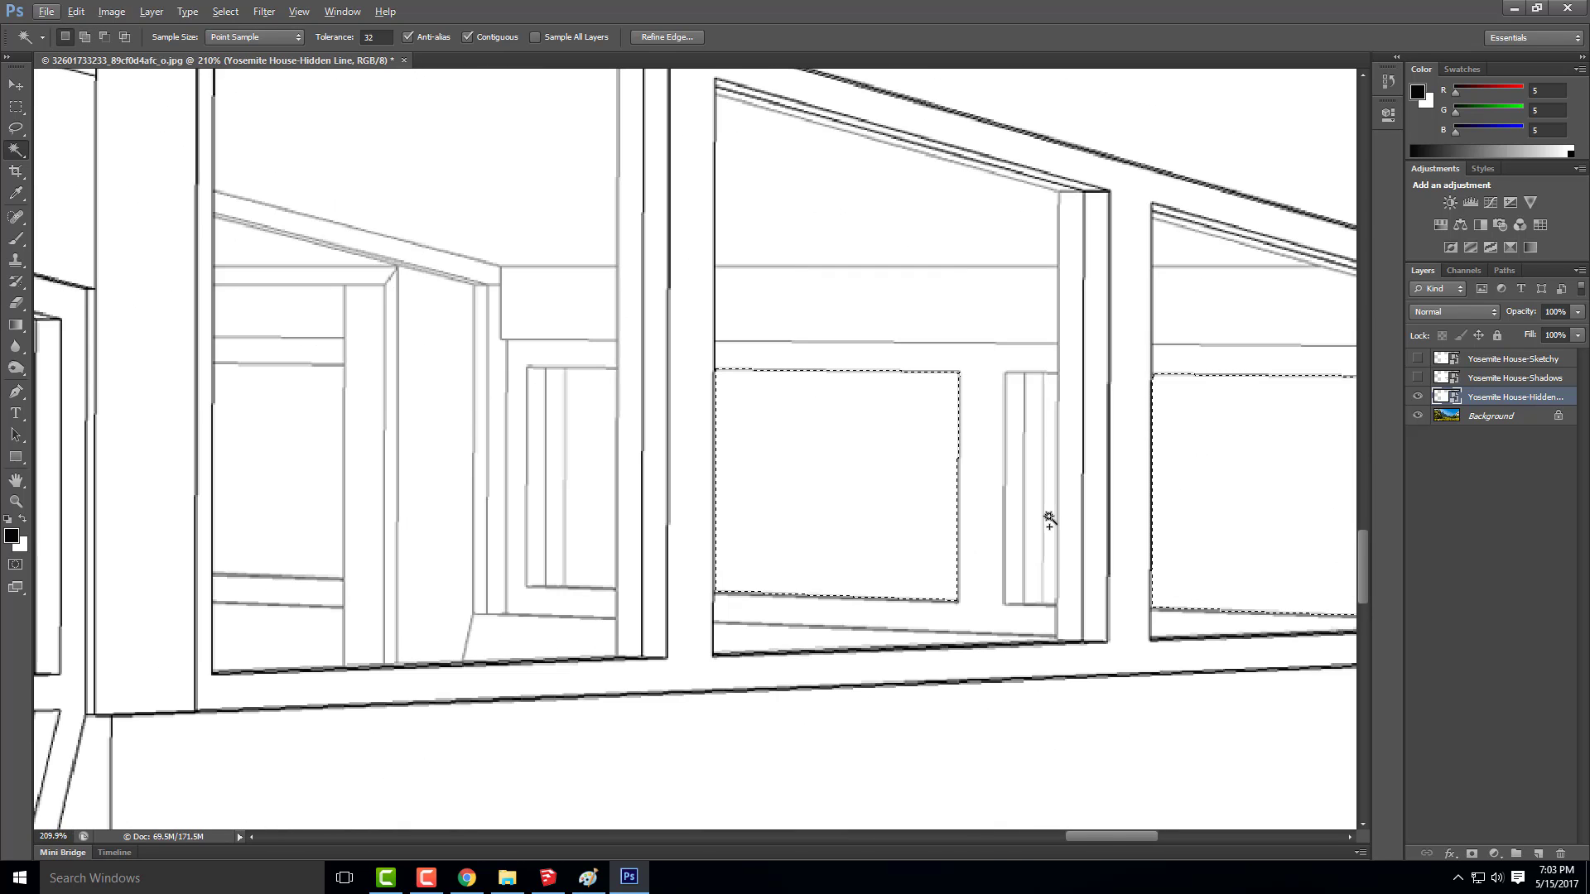
left_click(577, 521, "shift")
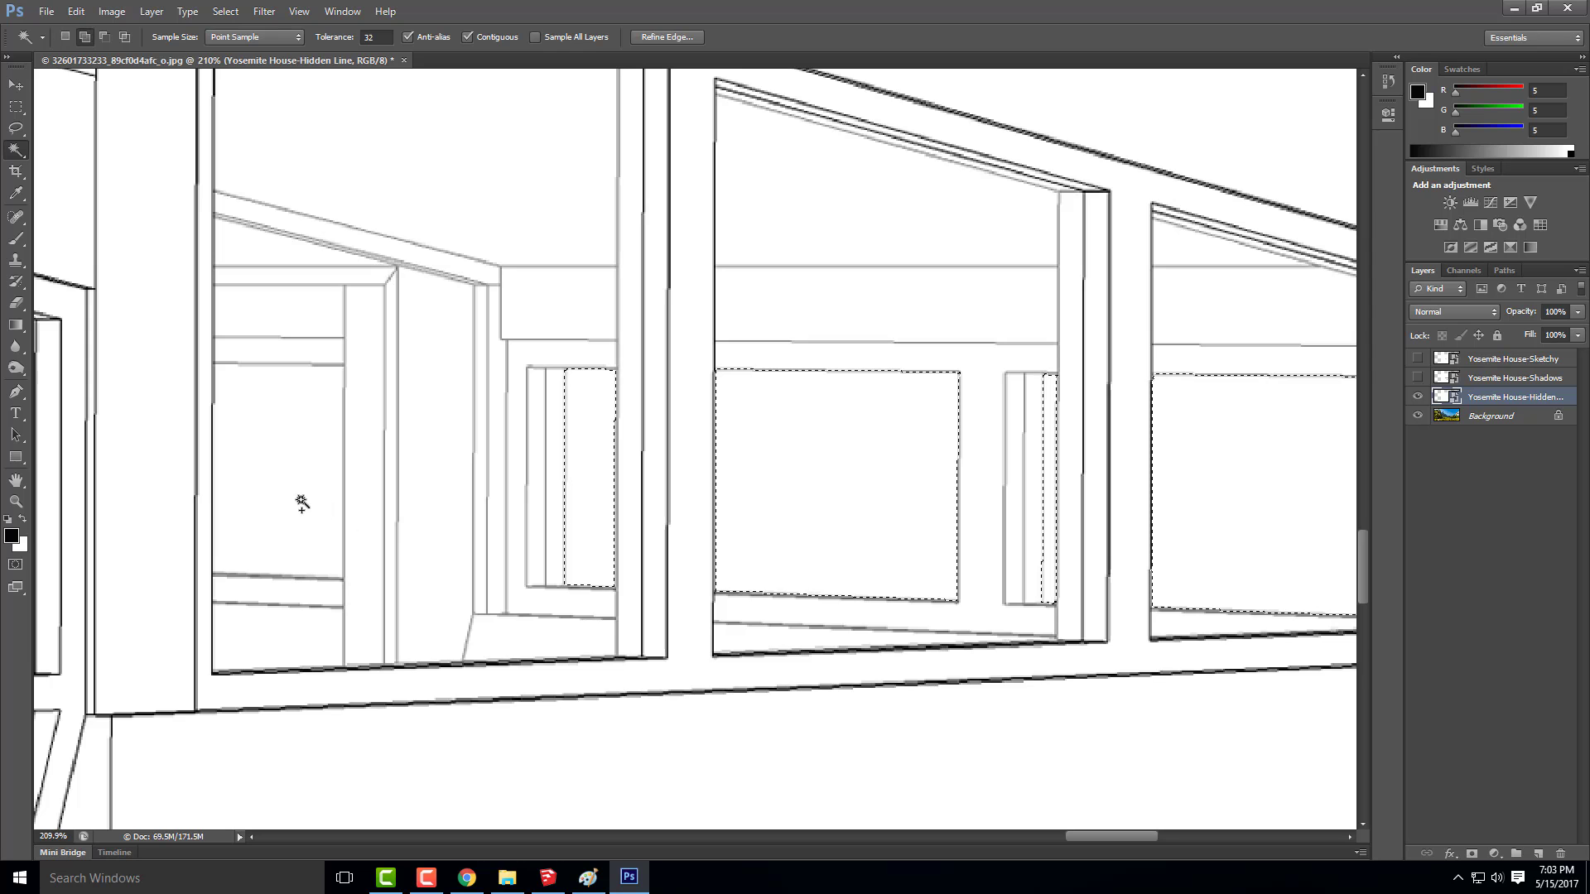
left_click(302, 500, "shift")
scroll(891, 485, "down", 10)
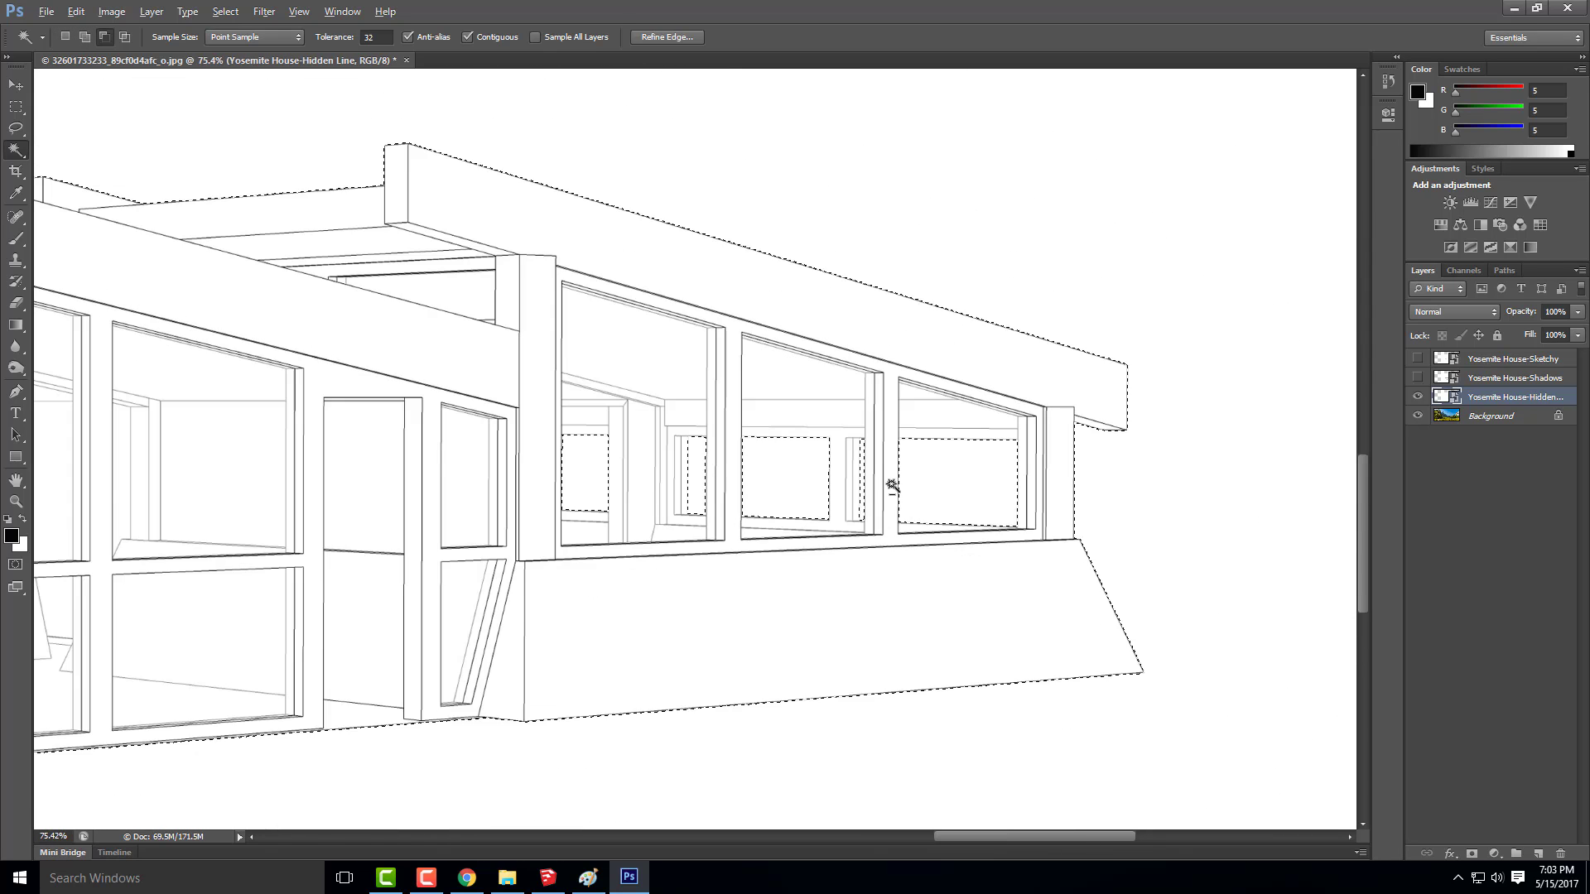
scroll(891, 485, "down", 1)
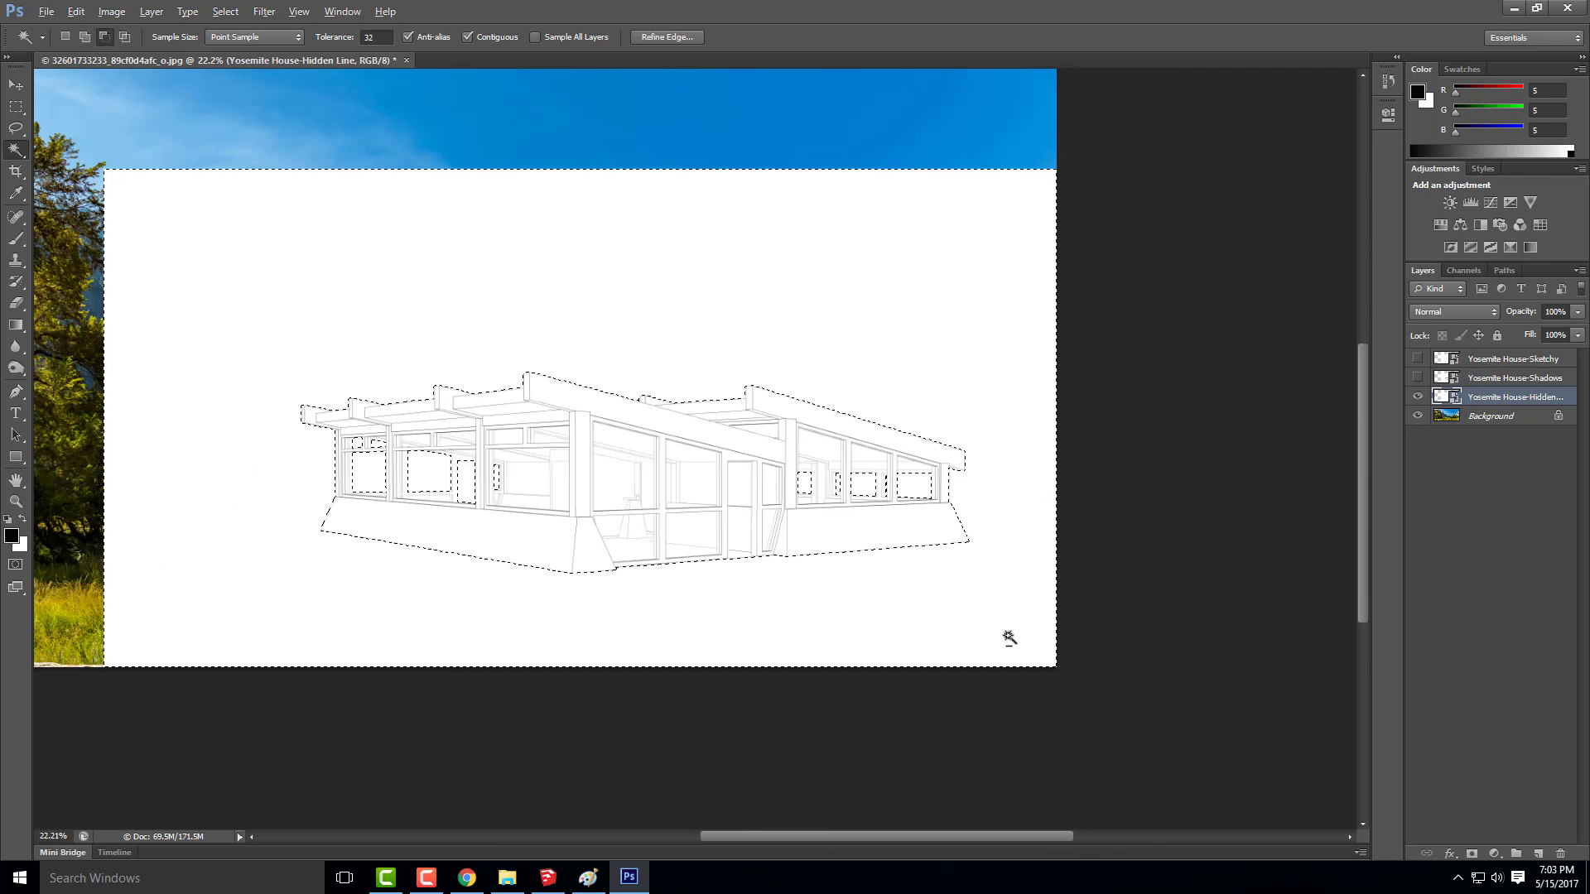
left_click(1473, 854)
key("ctrl+z")
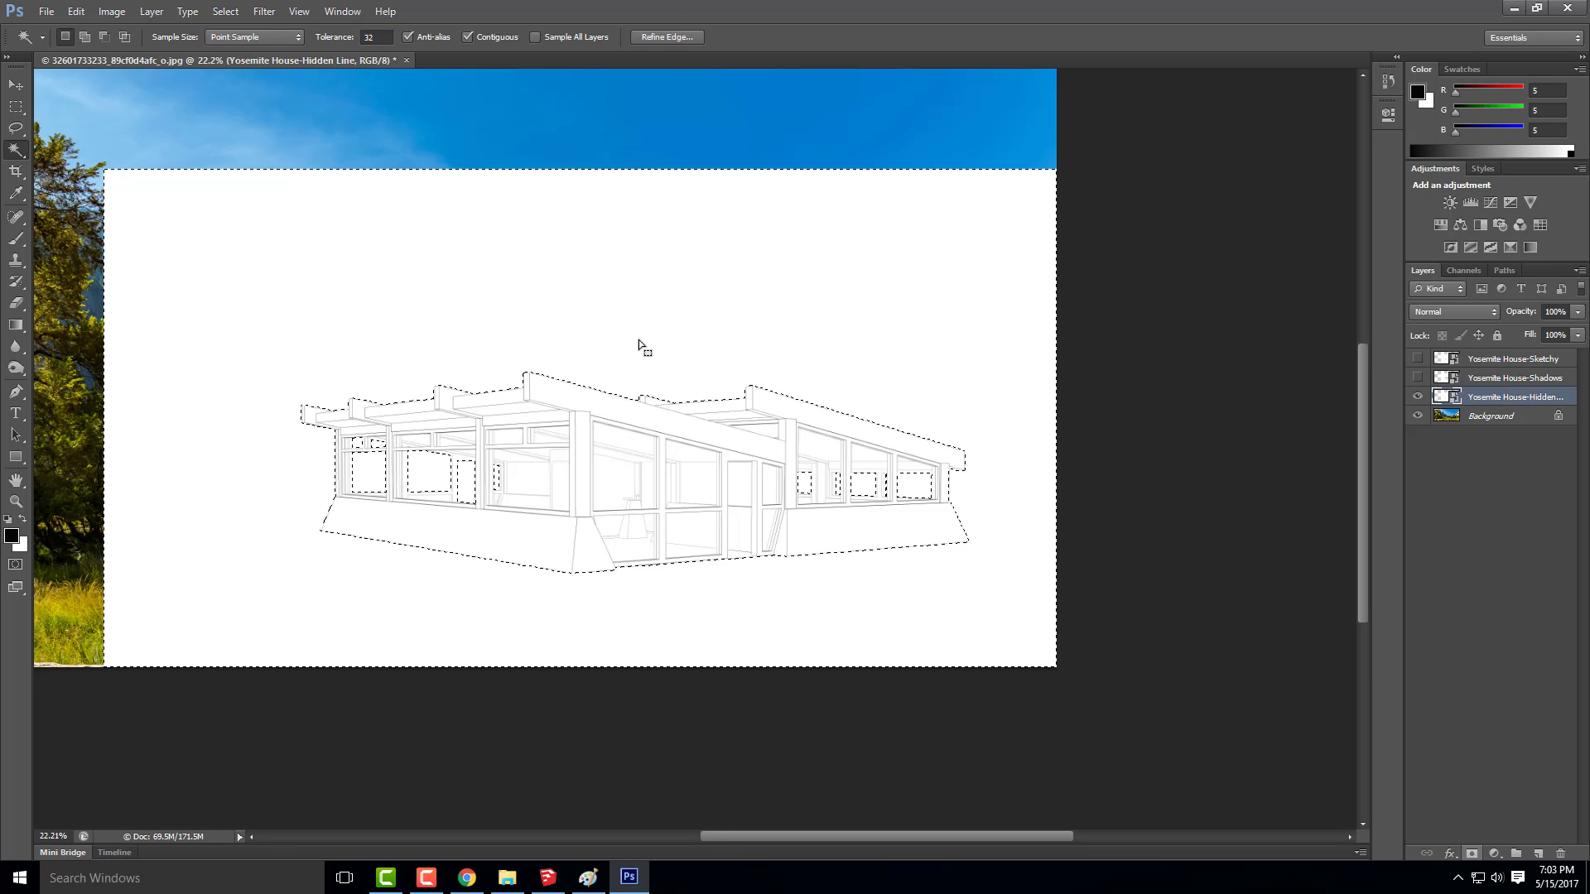
Invert the selection and add a layer mask from it to the hidden-line layer, hiding the white background and see-through windows
right_click(429, 346)
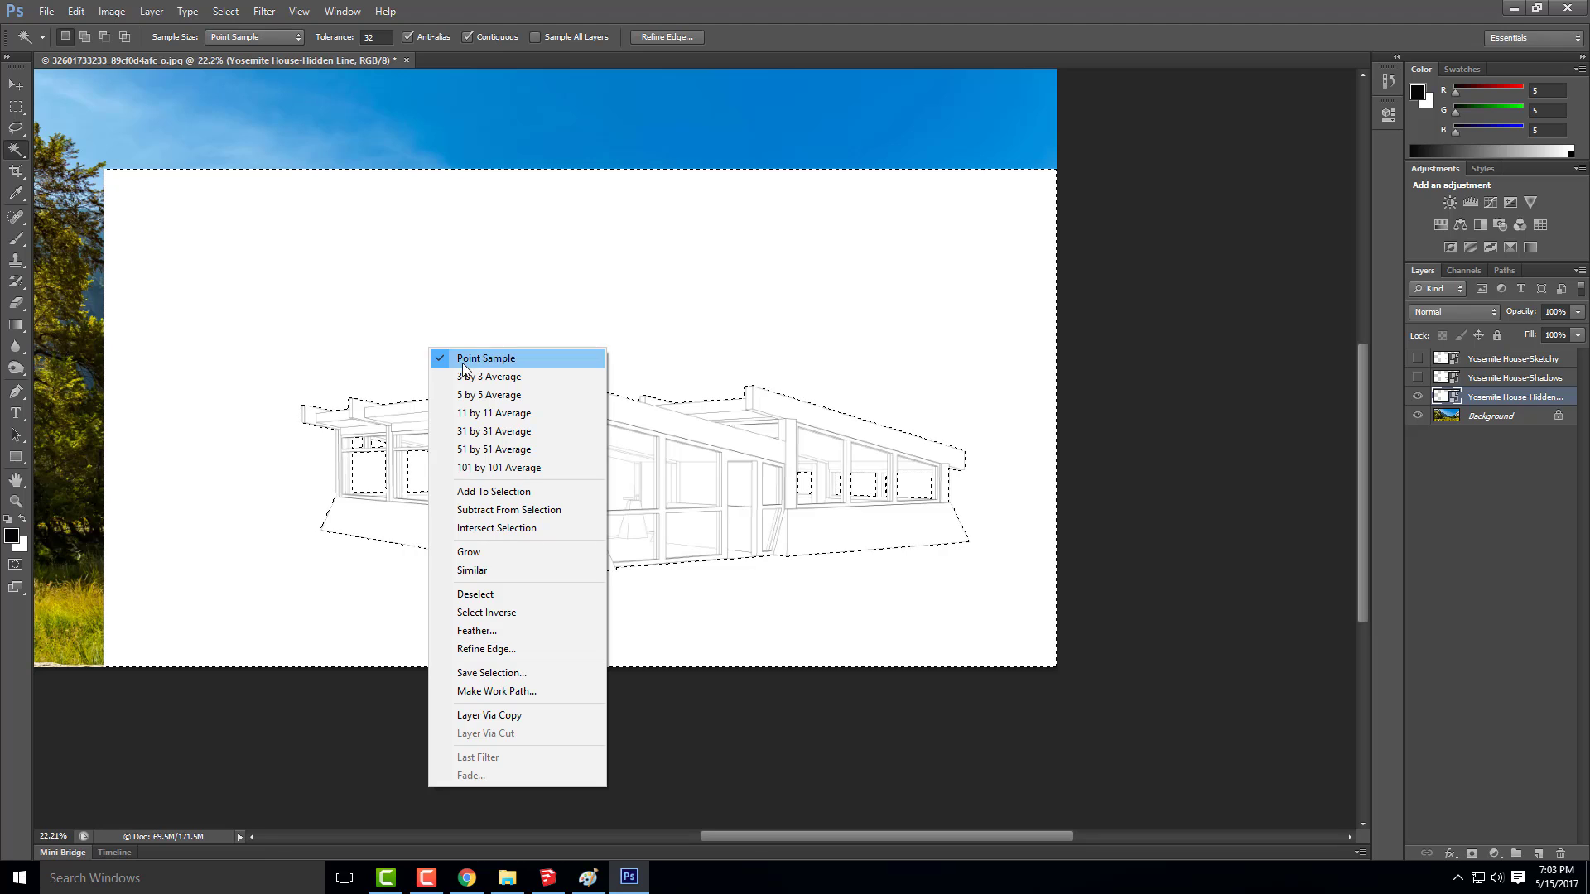
left_click(523, 612)
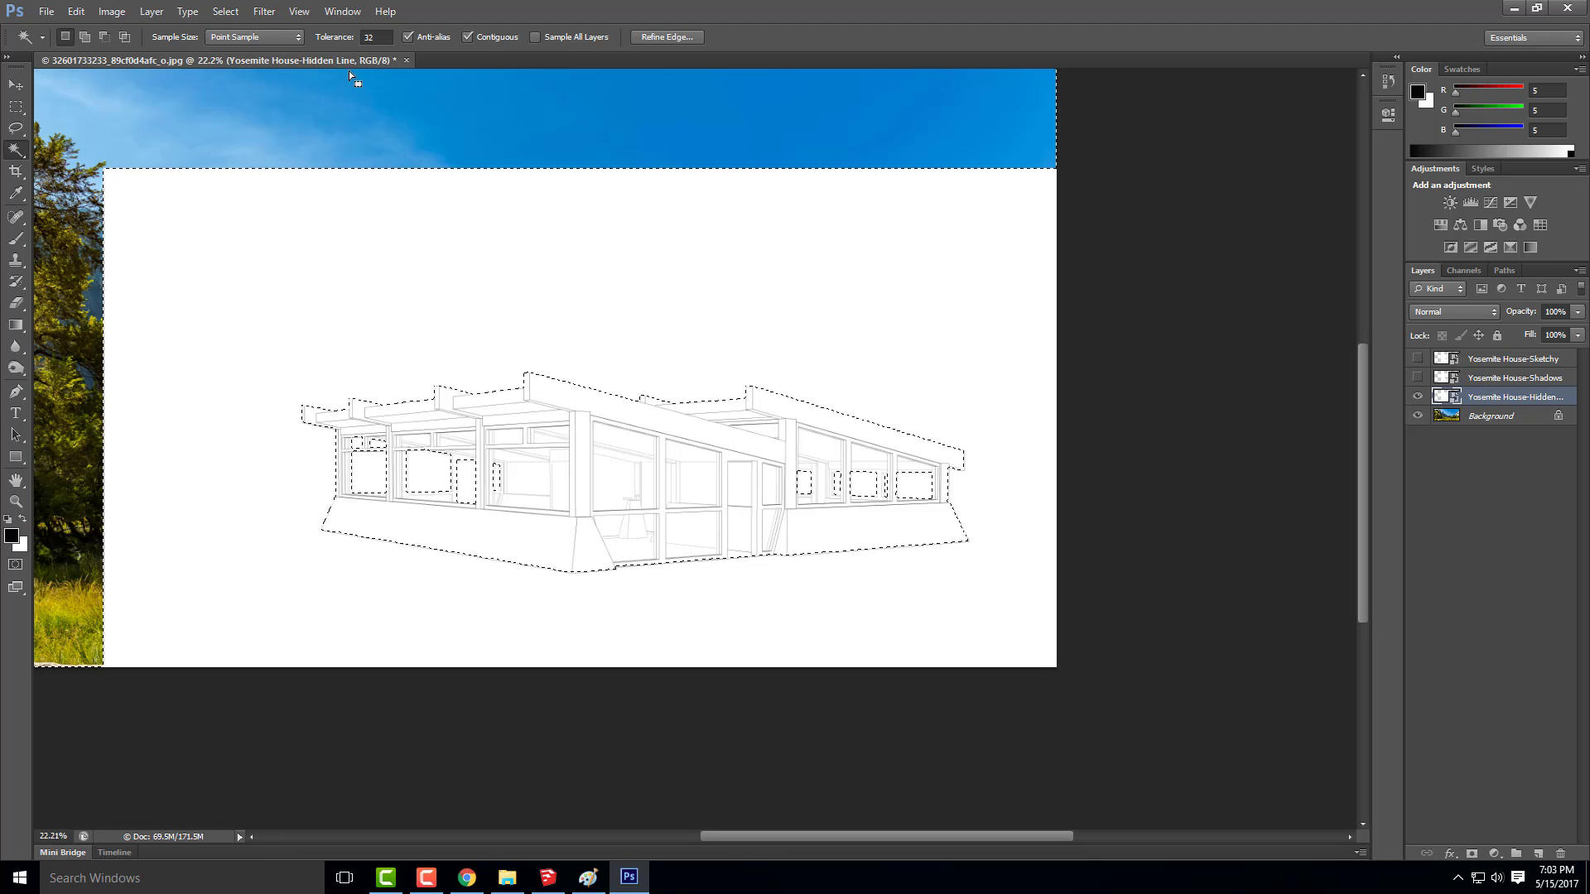
left_click(1471, 854)
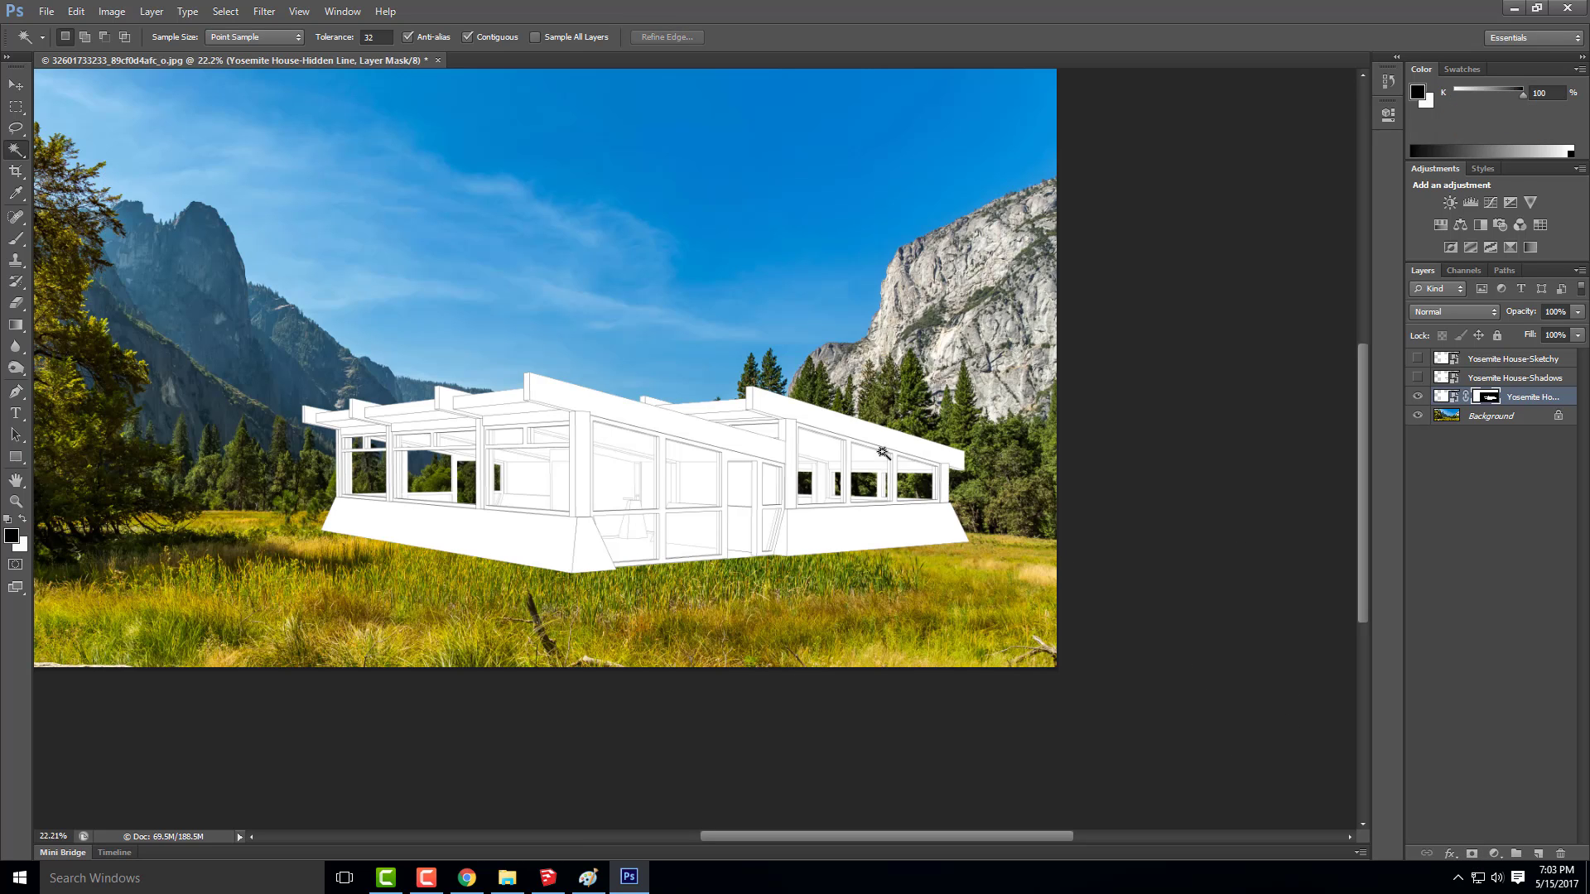
Turn on the visibility of the Yosemite House-Shadows layer above the masked hidden-line layer
key("ctrl+minus")
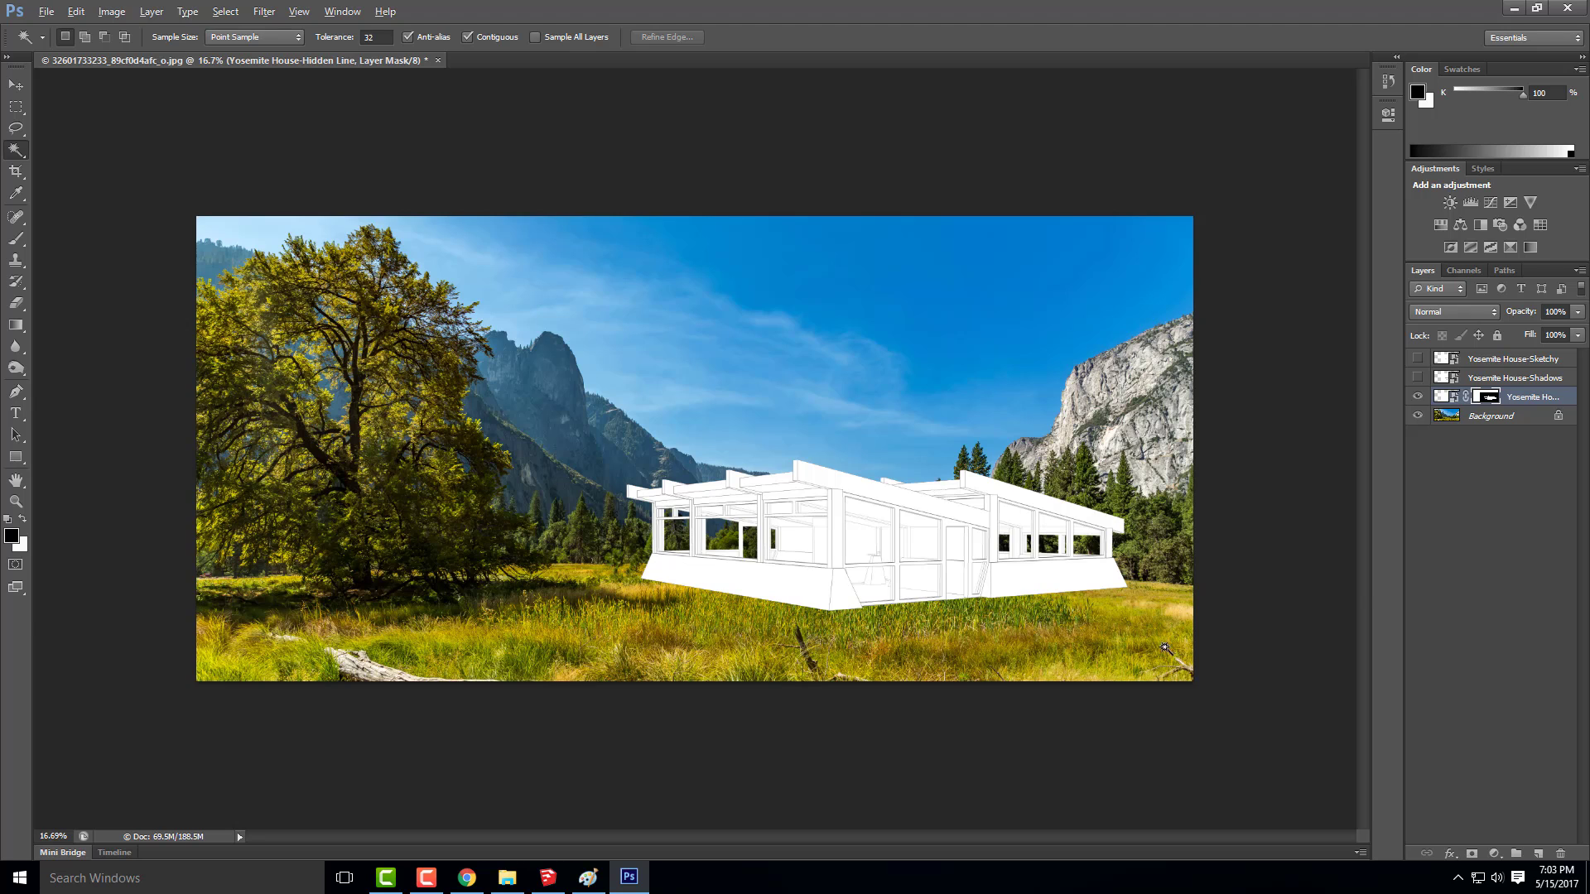
scroll(1162, 647, "up", 1)
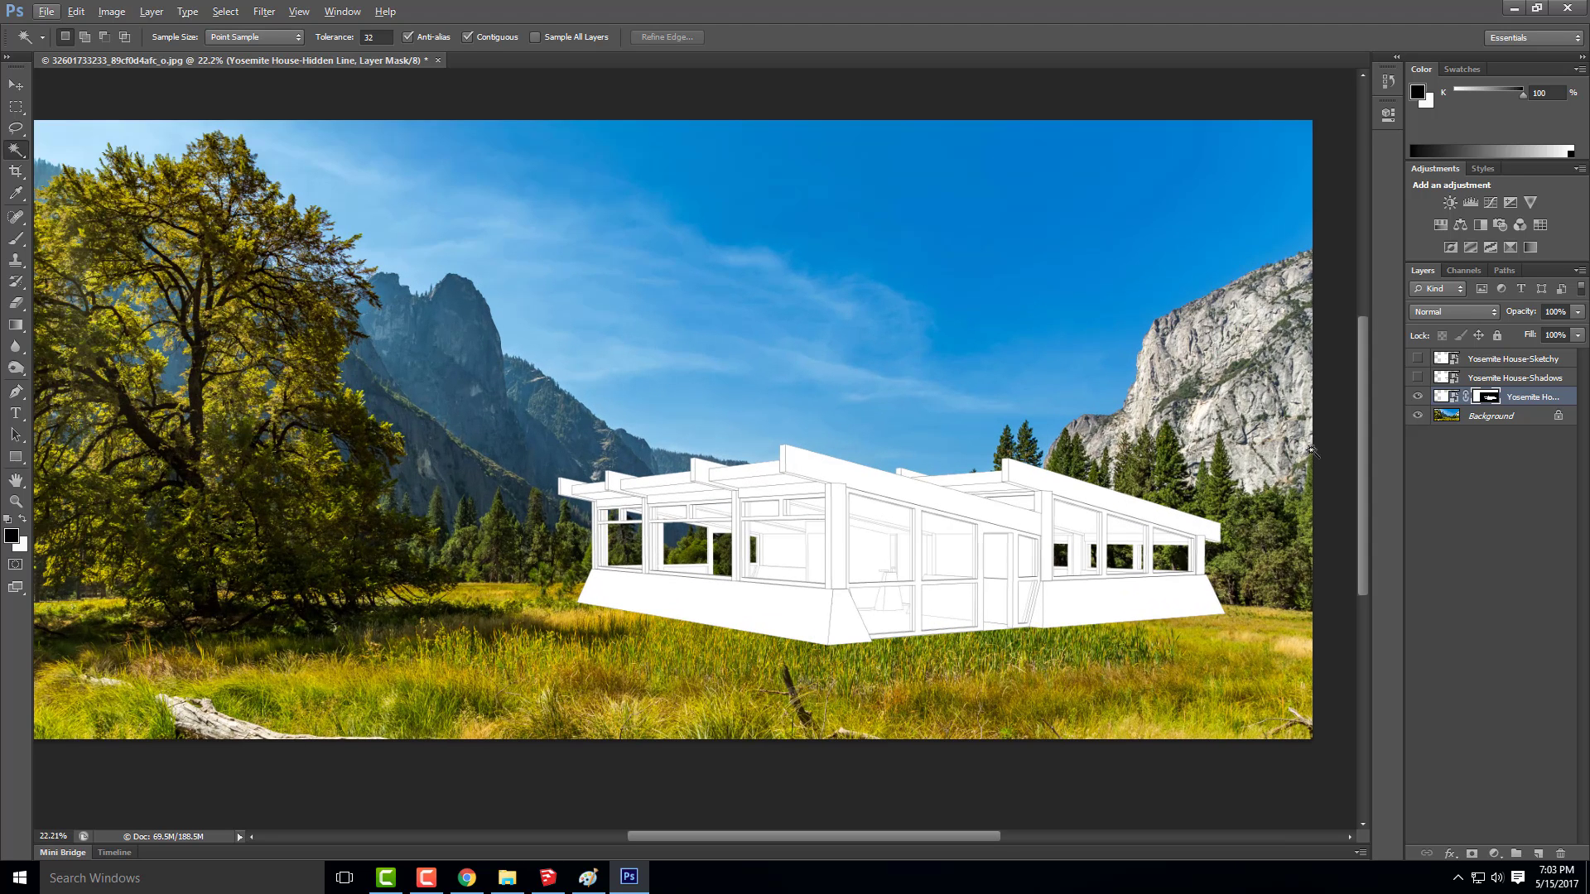
left_click(1417, 378)
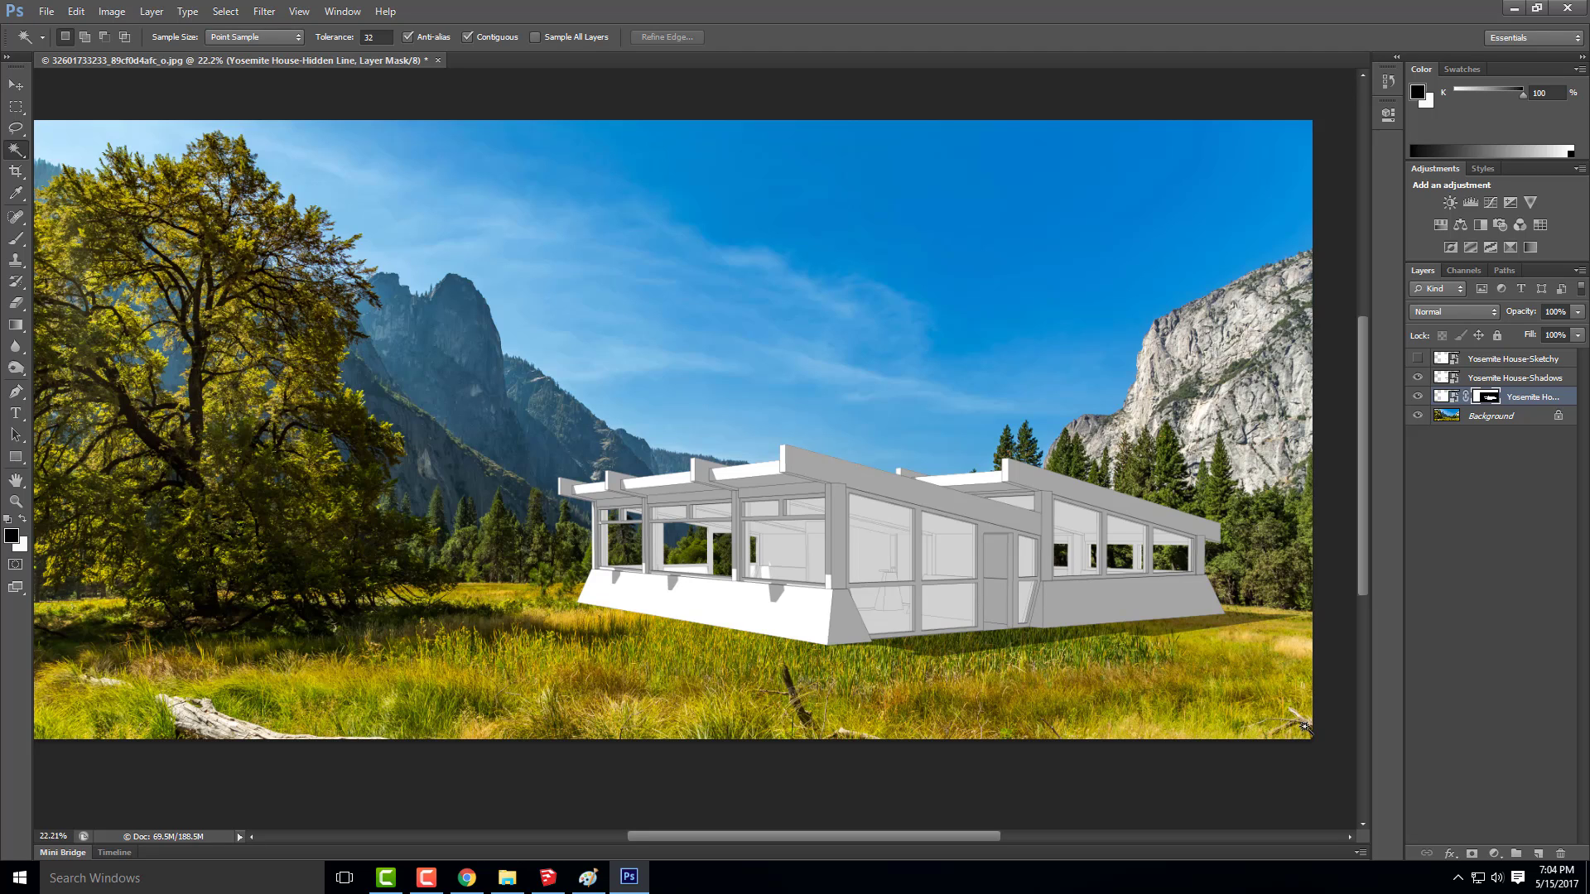
Copy a rectangular area of the Background photo, covering the meadow around the house's lower part, to a new layer
left_click(1482, 419)
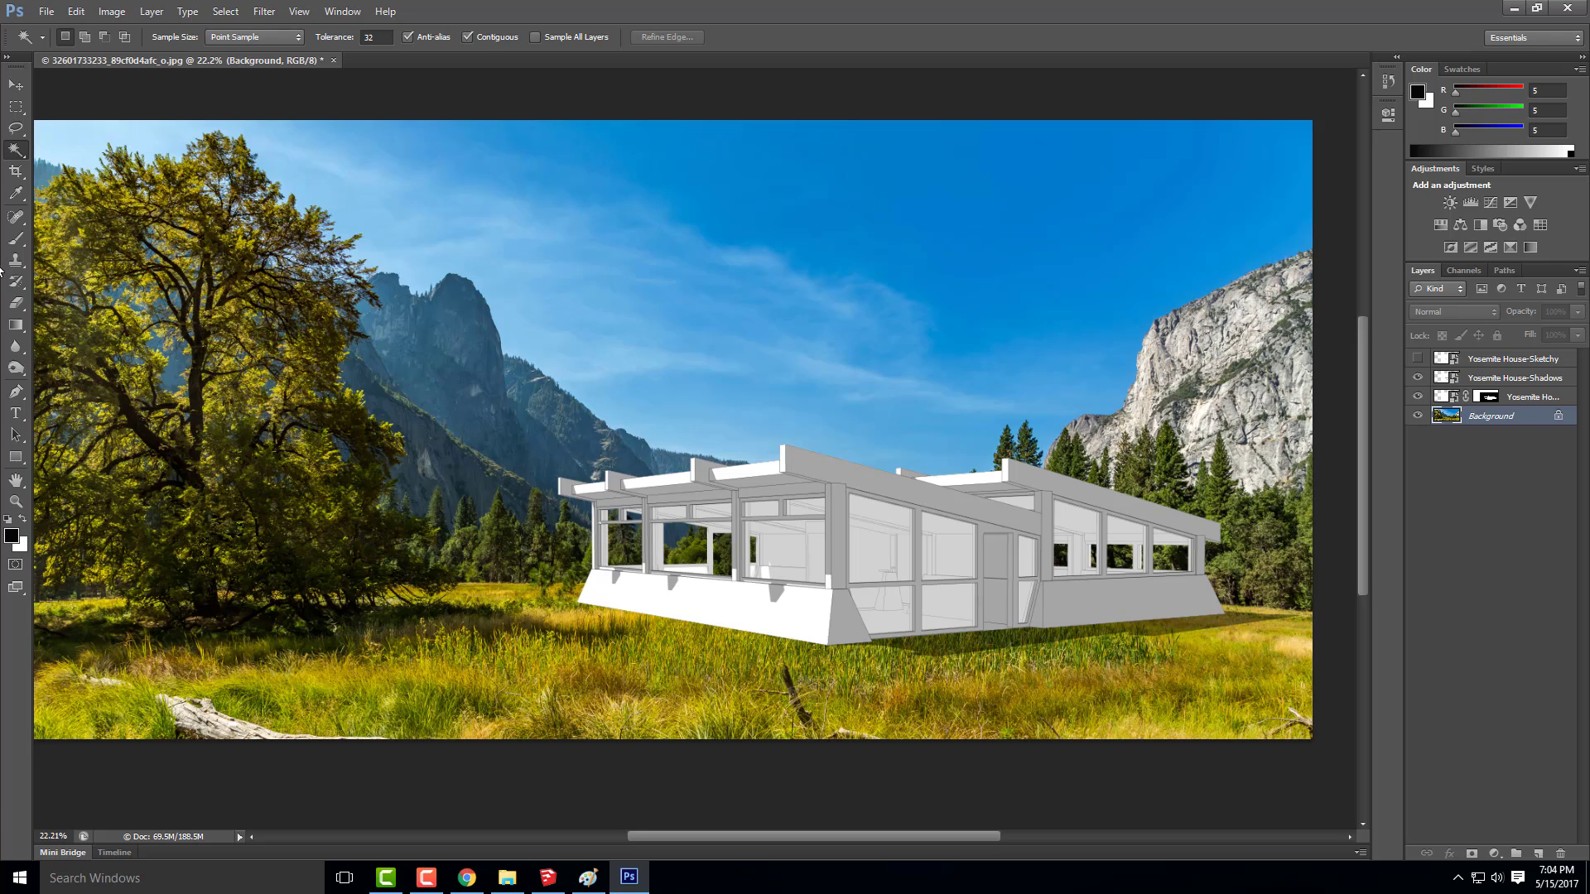
left_click(16, 107)
left_click_drag(528, 552, 1323, 705)
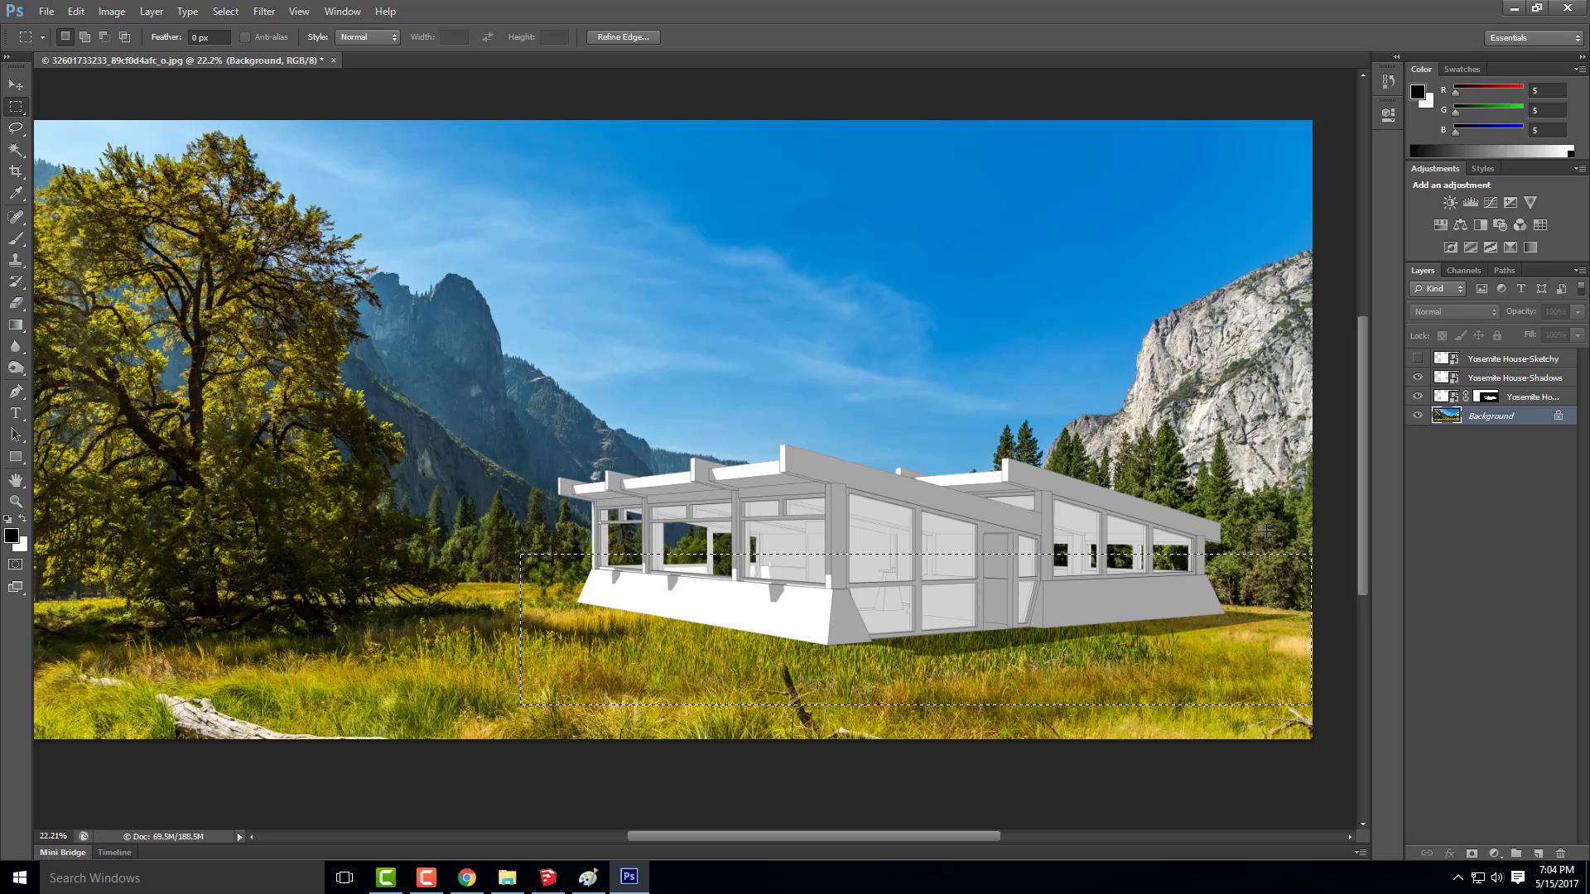
key("ctrl+j")
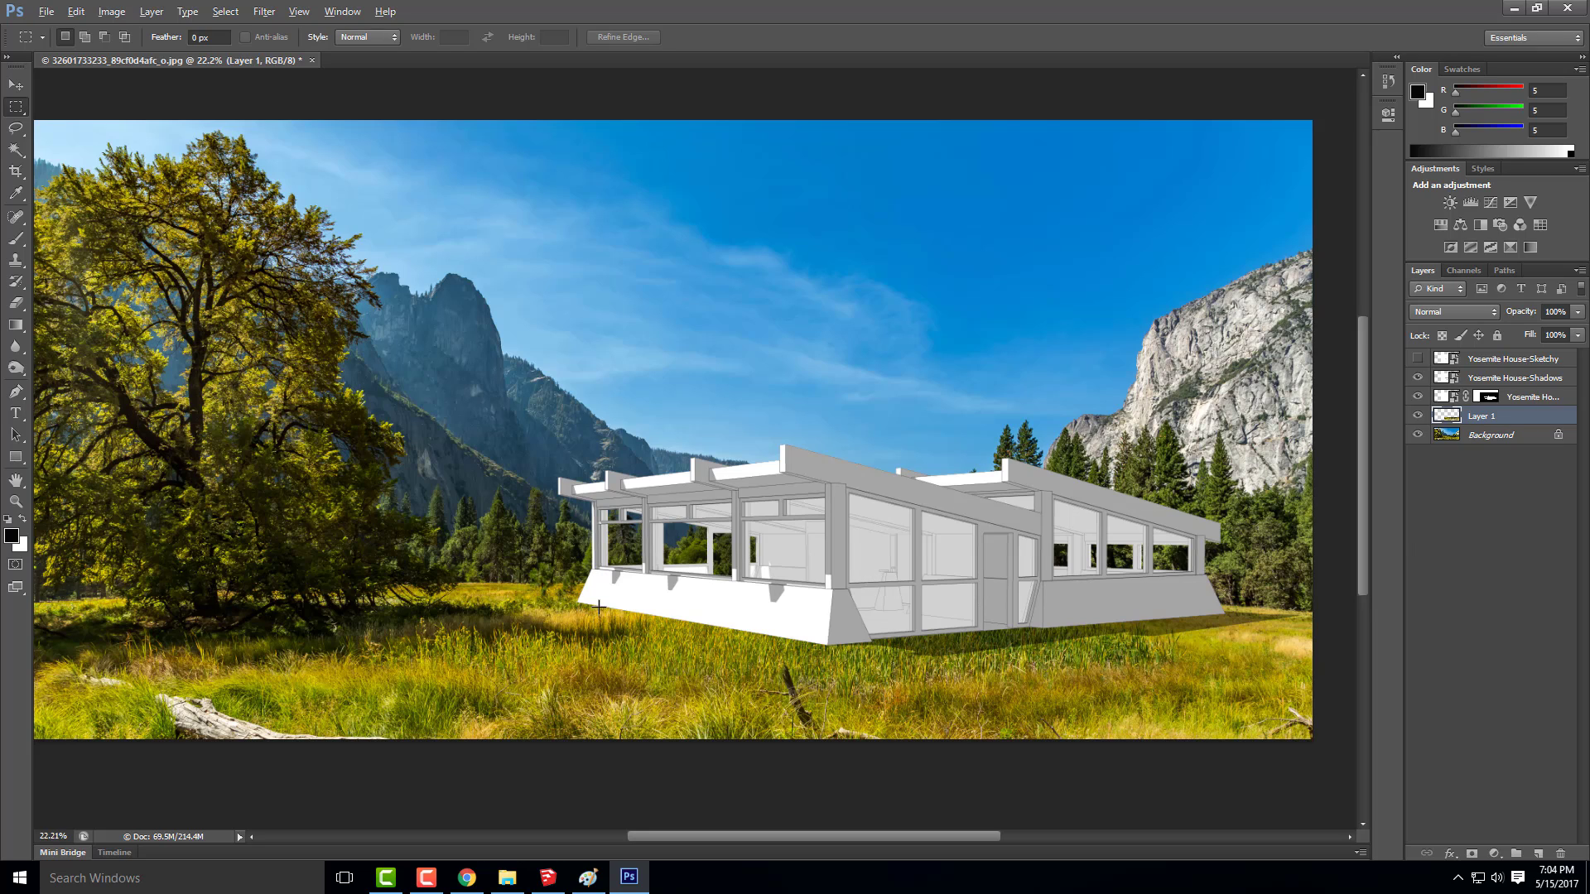
Set up the Clone Stamp tool with the 134 px grass-shaped brush for work at the house's base
key("alt")
scroll(604, 638, "up", 6)
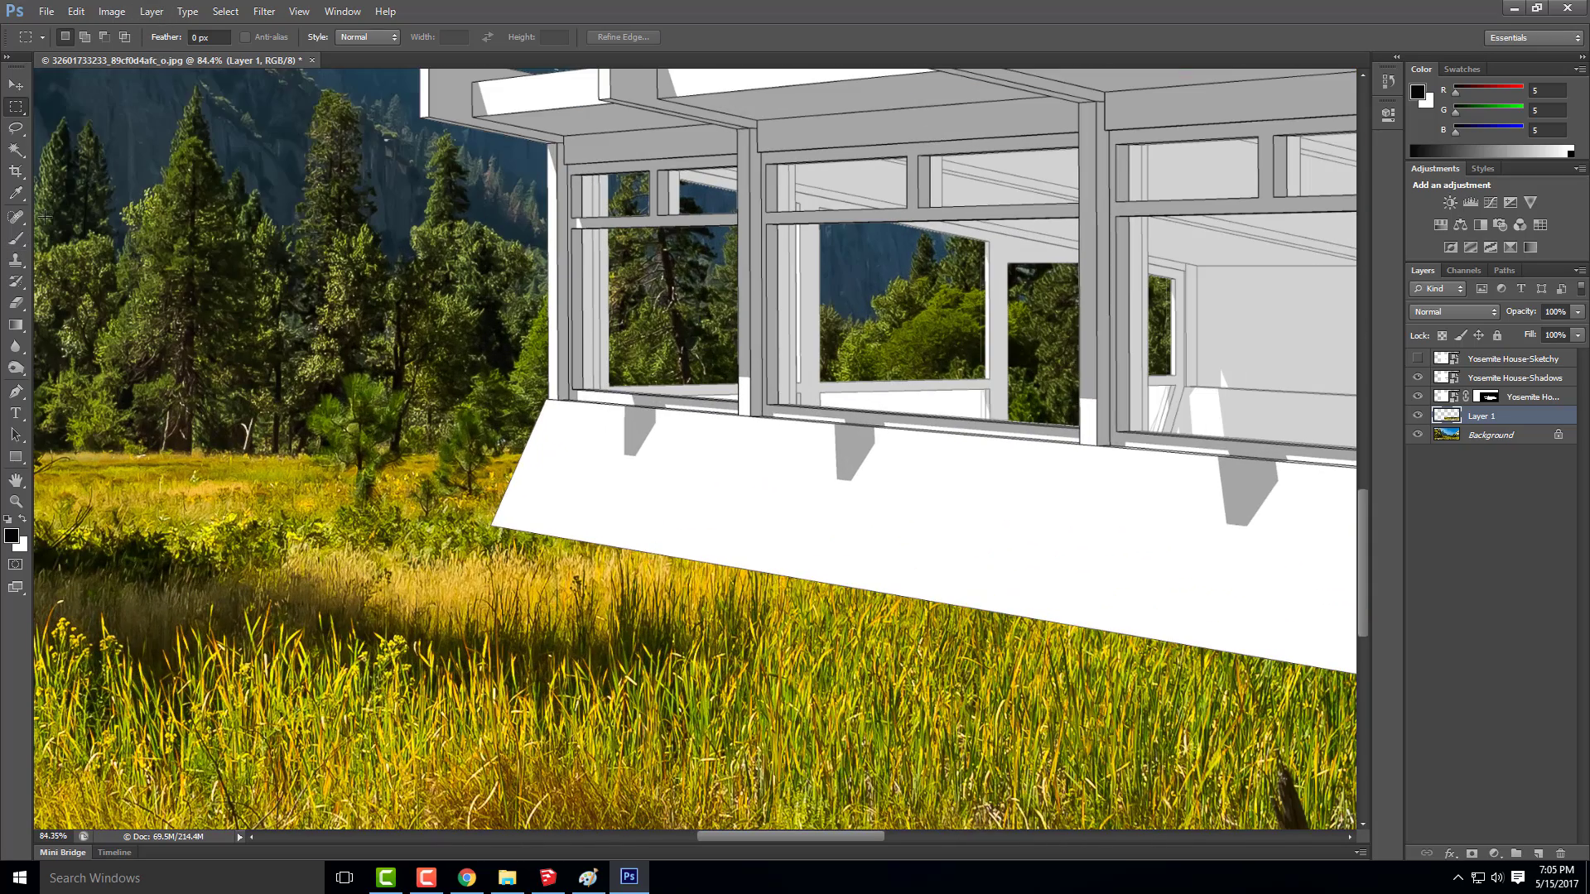
left_click(16, 259)
left_click(82, 38)
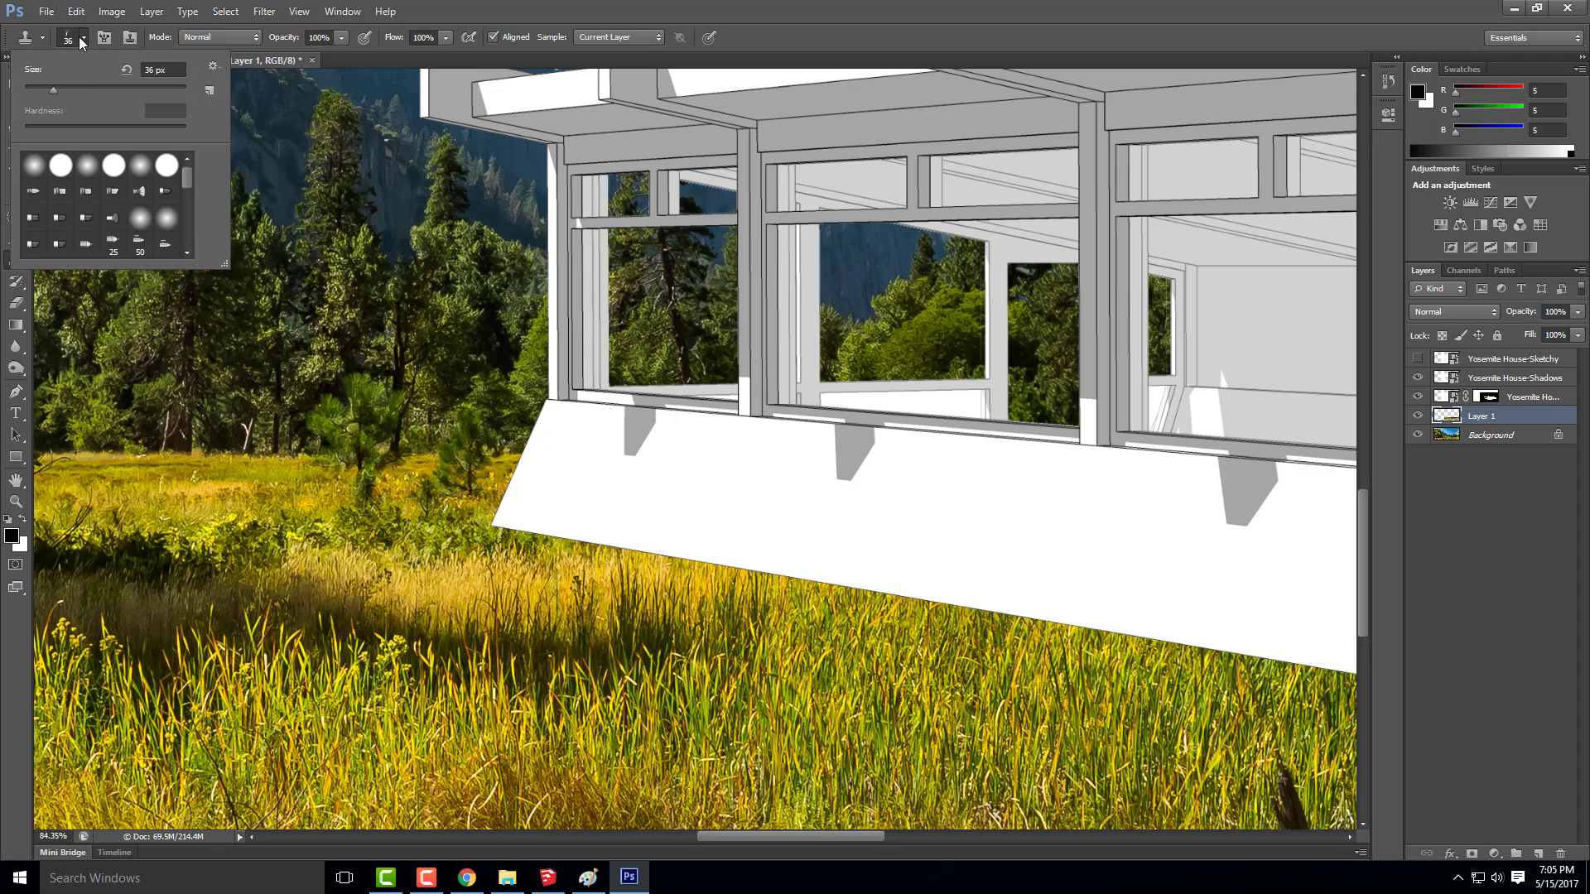
left_click_drag(87, 89, 108, 87)
mouse_move(189, 181)
left_mouse_down()
mouse_move(192, 222)
mouse_move(177, 219)
left_mouse_up()
left_click(168, 213)
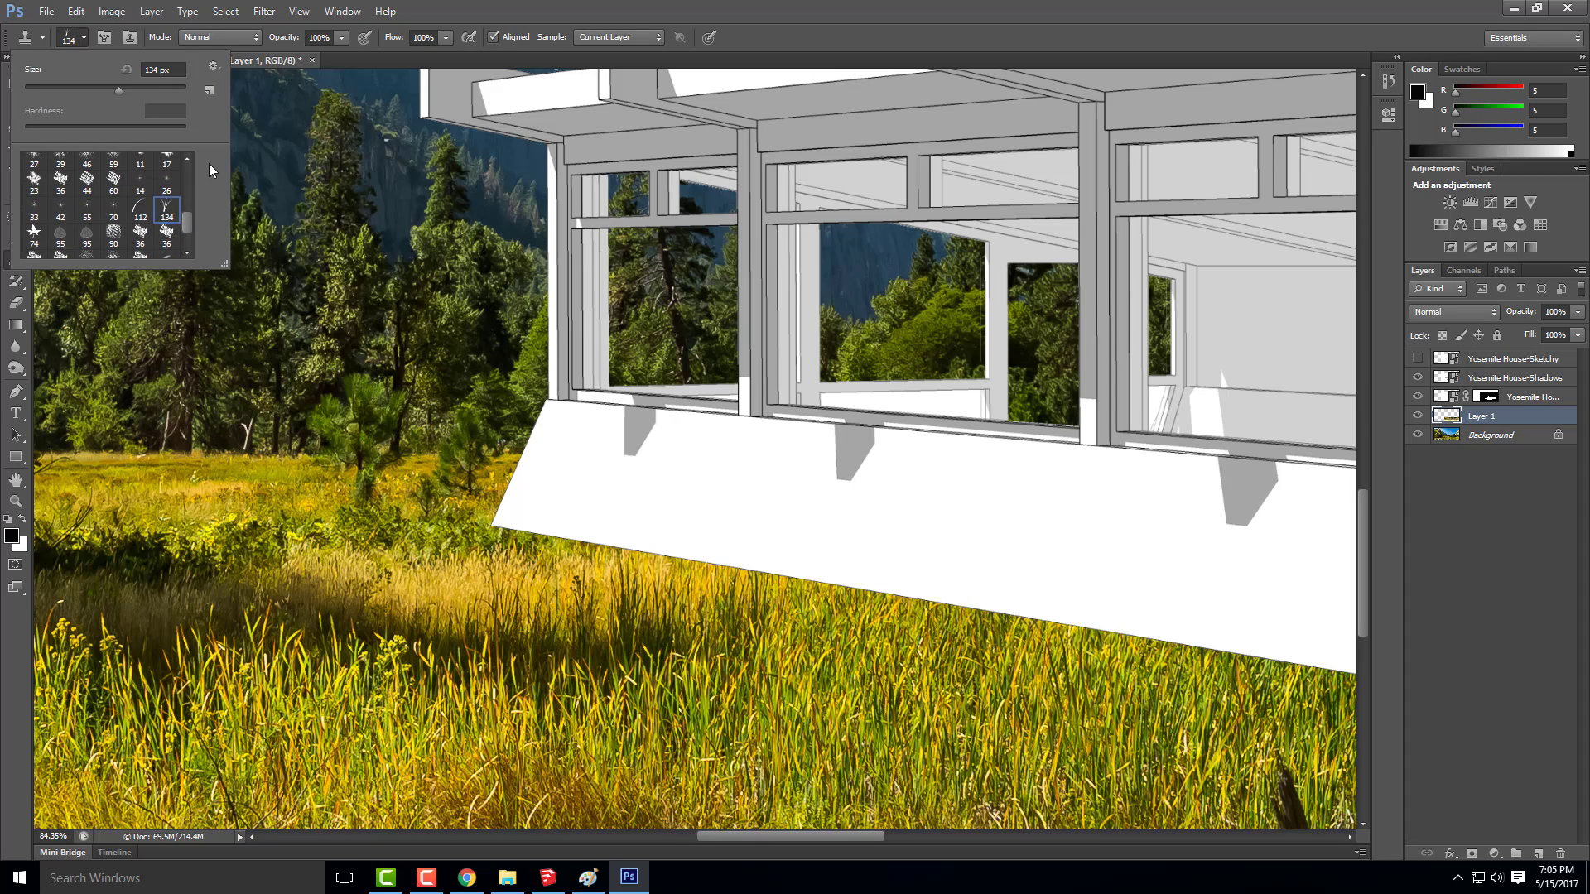
left_click(704, 8)
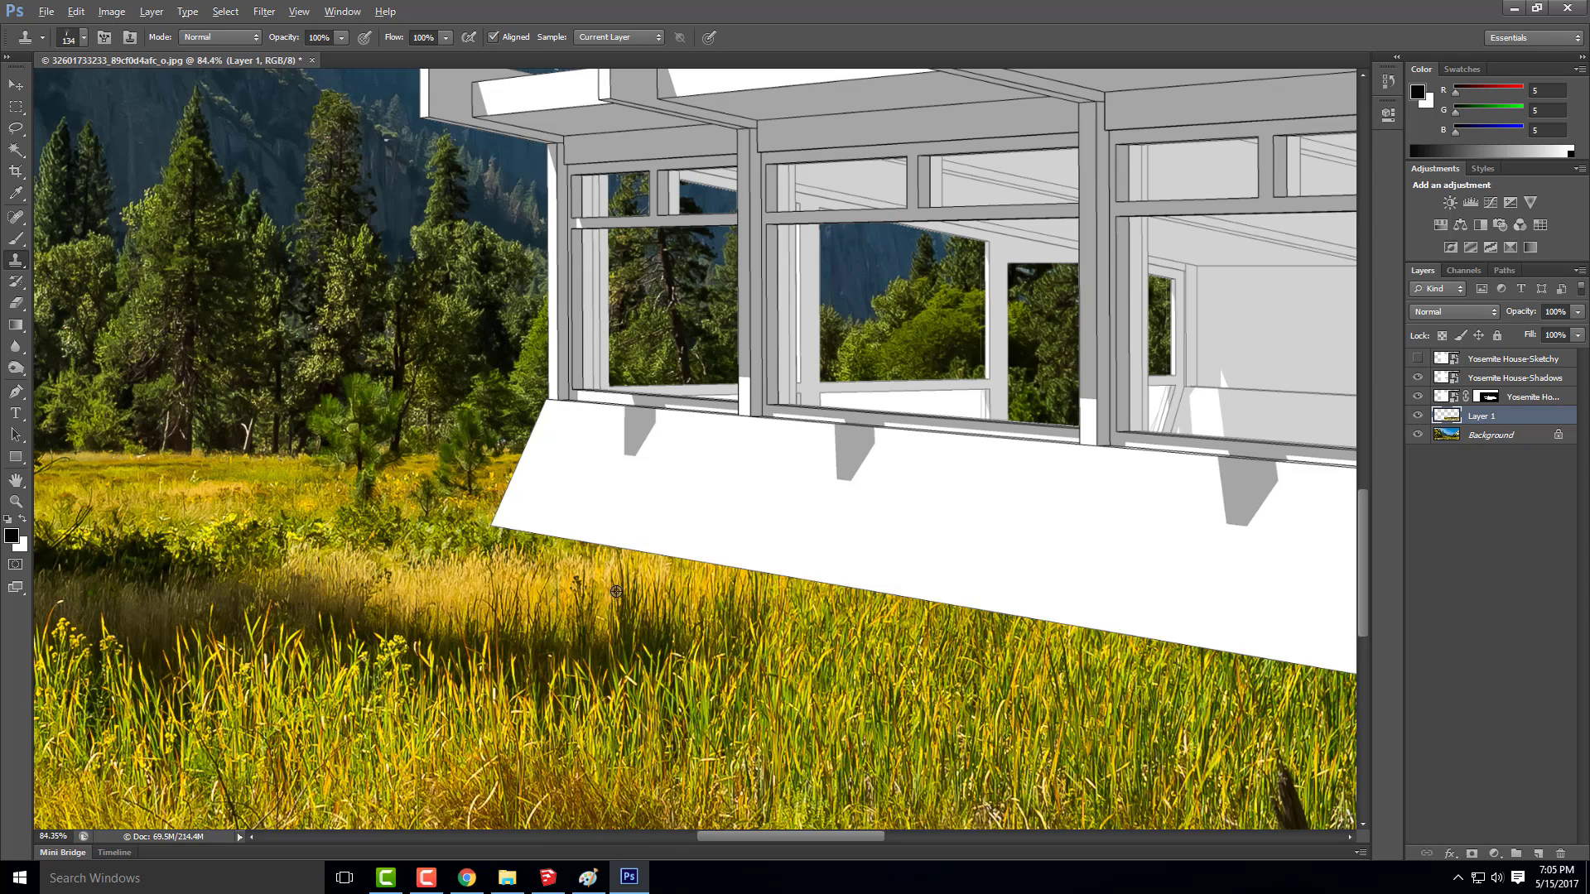
key("alt")
left_click(522, 567, "alt")
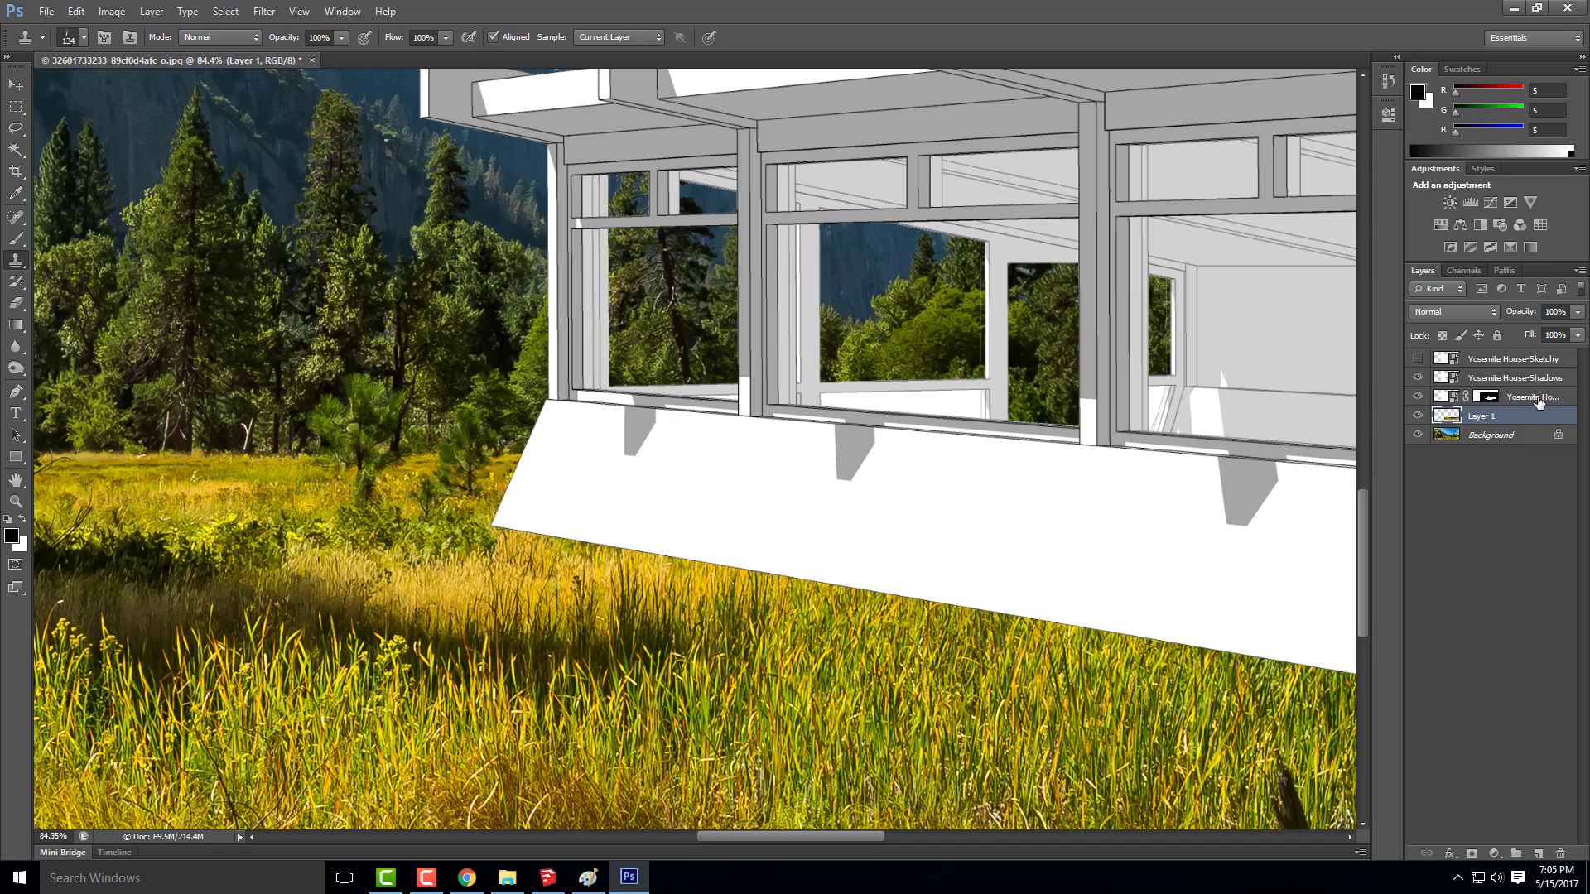
left_click_drag(1506, 418, 1486, 389)
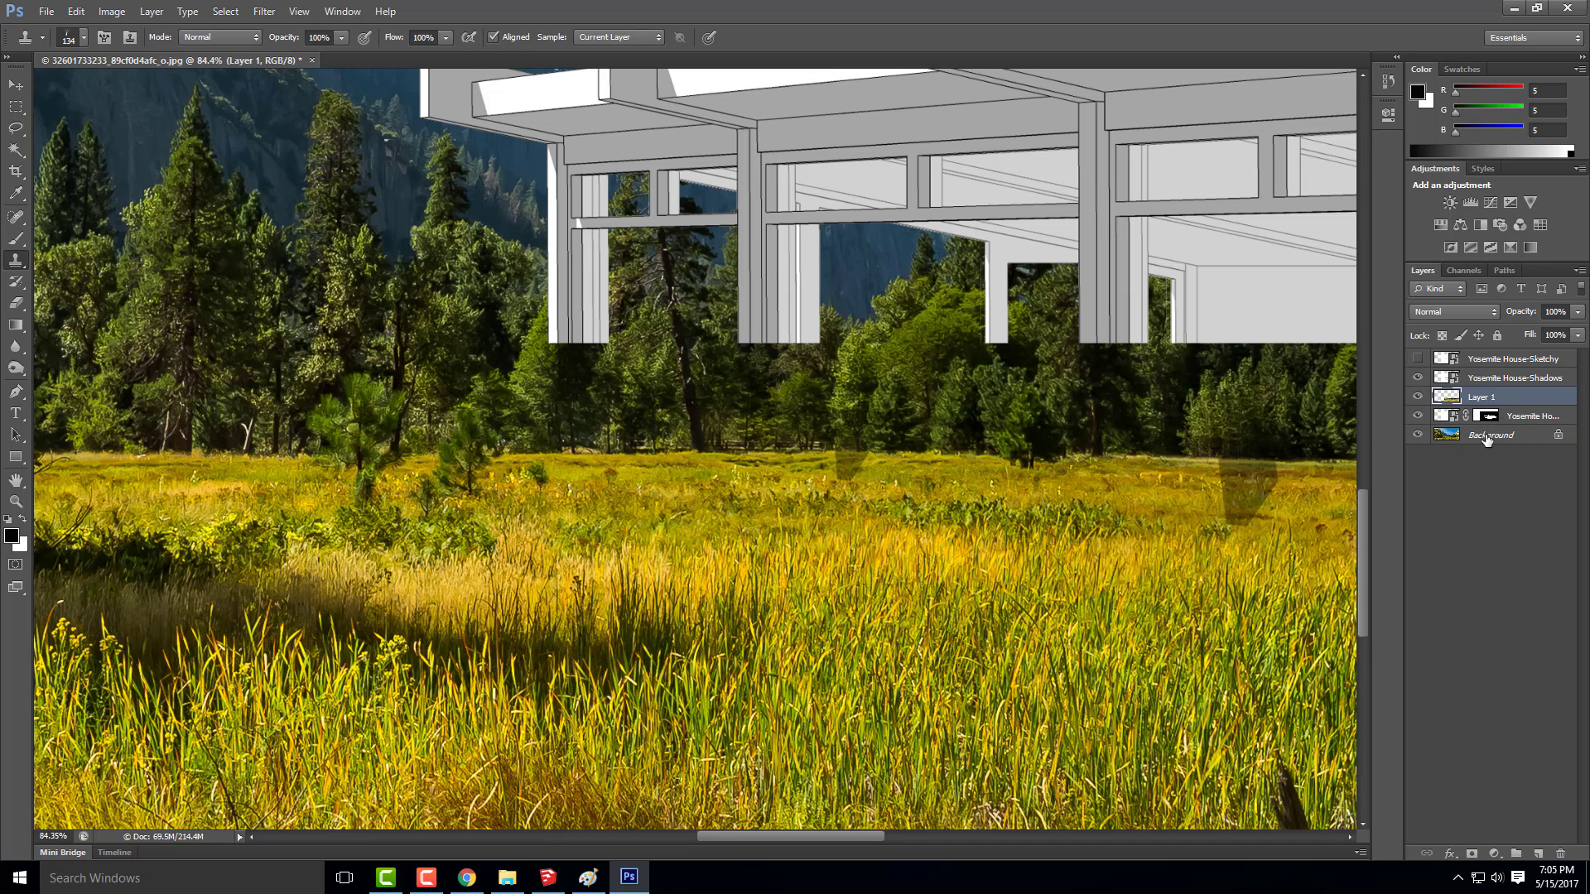
key("ctrl+bracketleft")
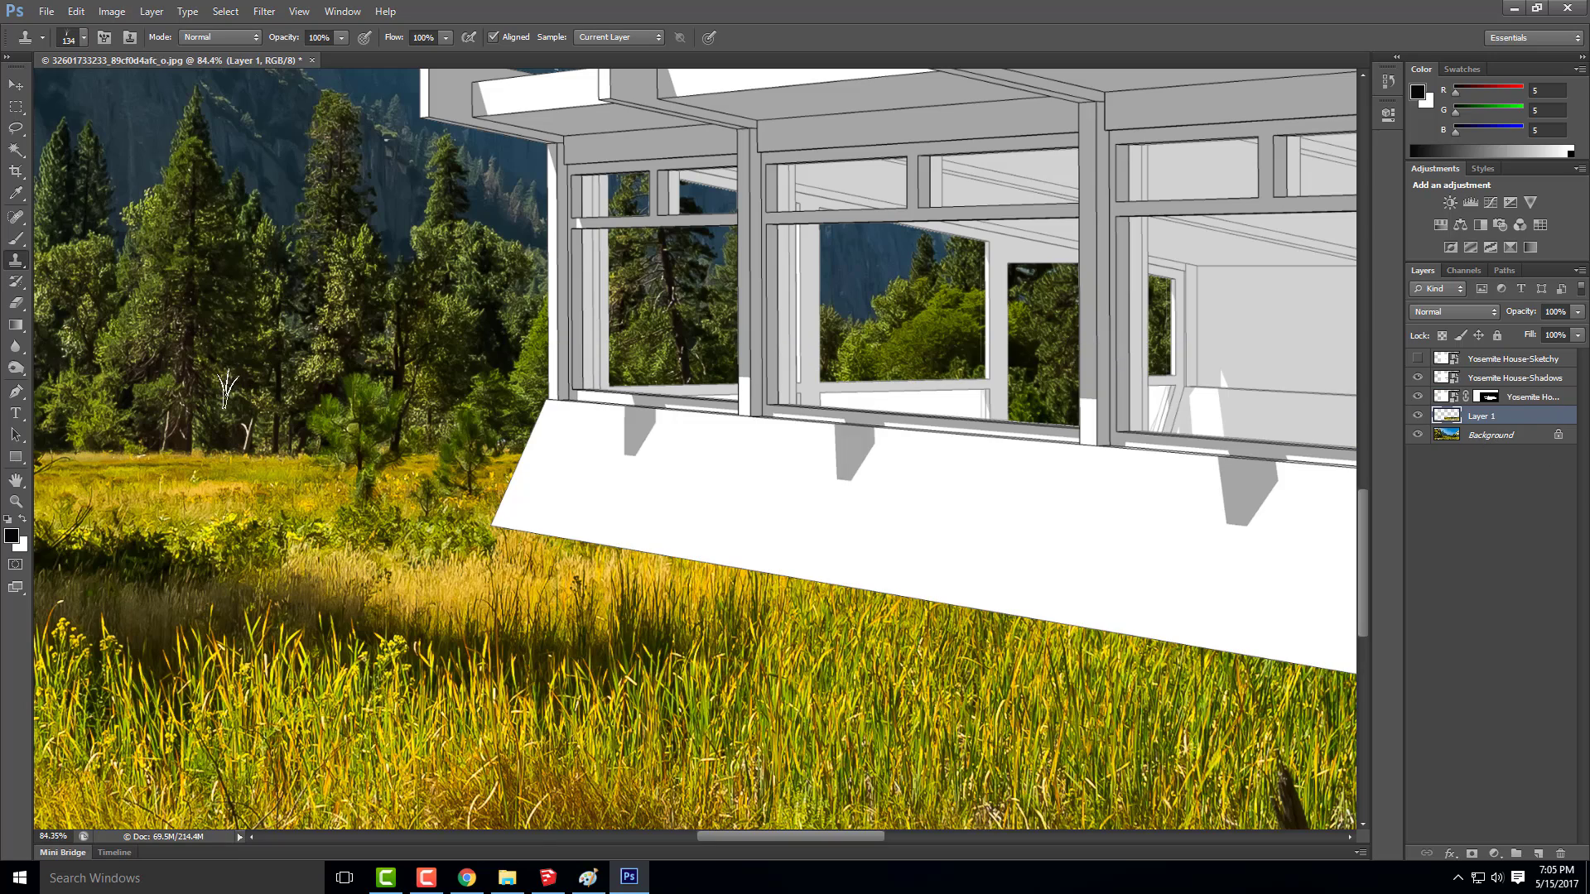
Move the Yosemite House-Hidden Line layer below Layer 1, so the copied meadow lies over the house
scroll(378, 553, "down", 2)
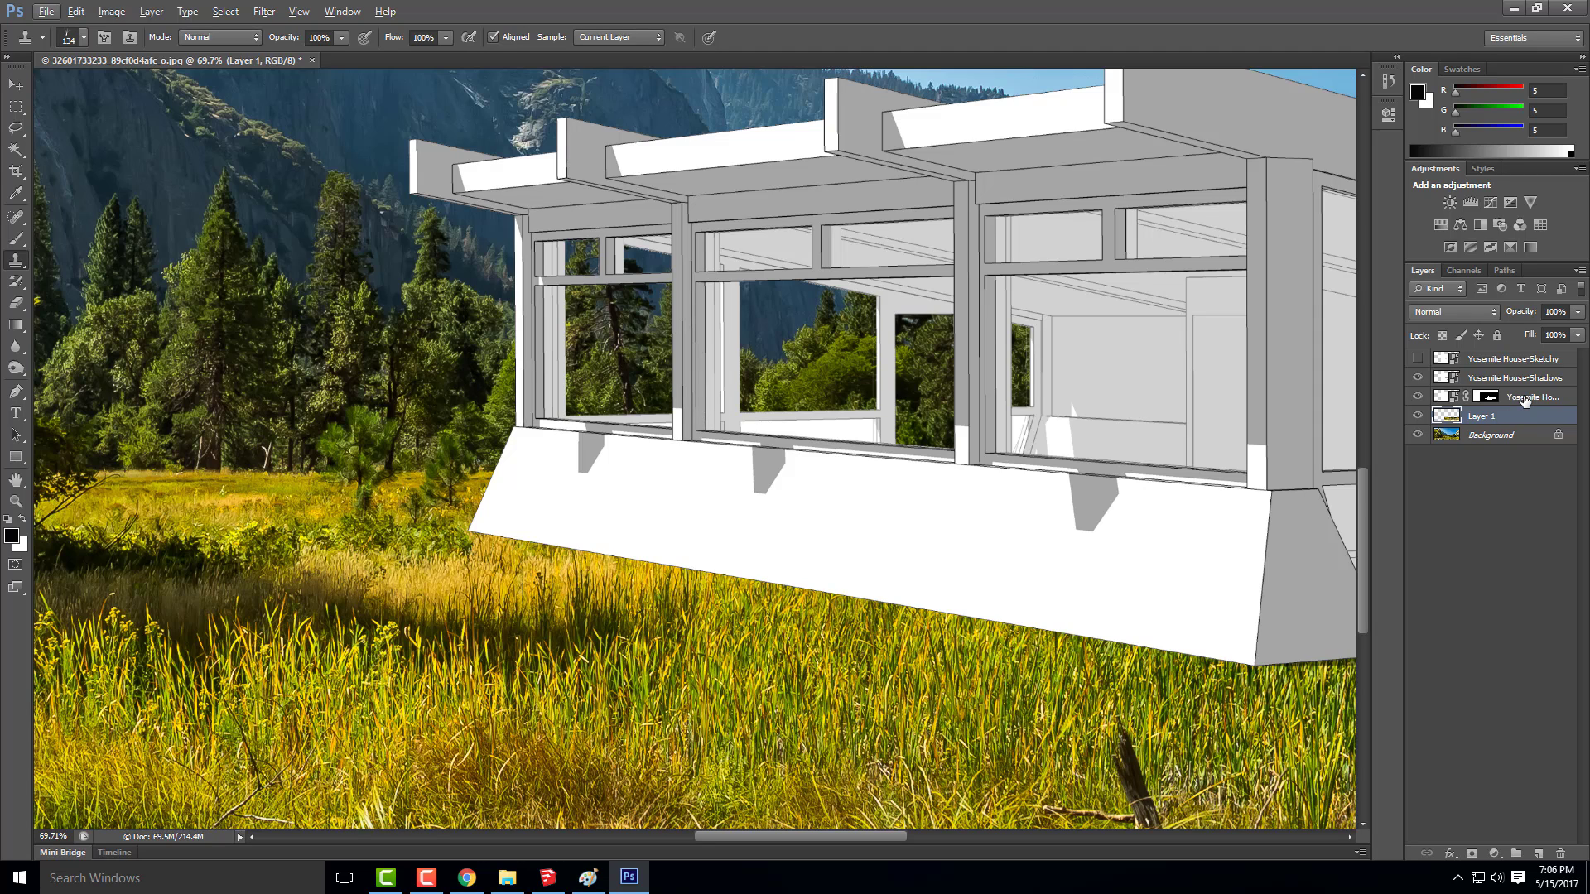
left_click_drag(1526, 400, 1522, 421)
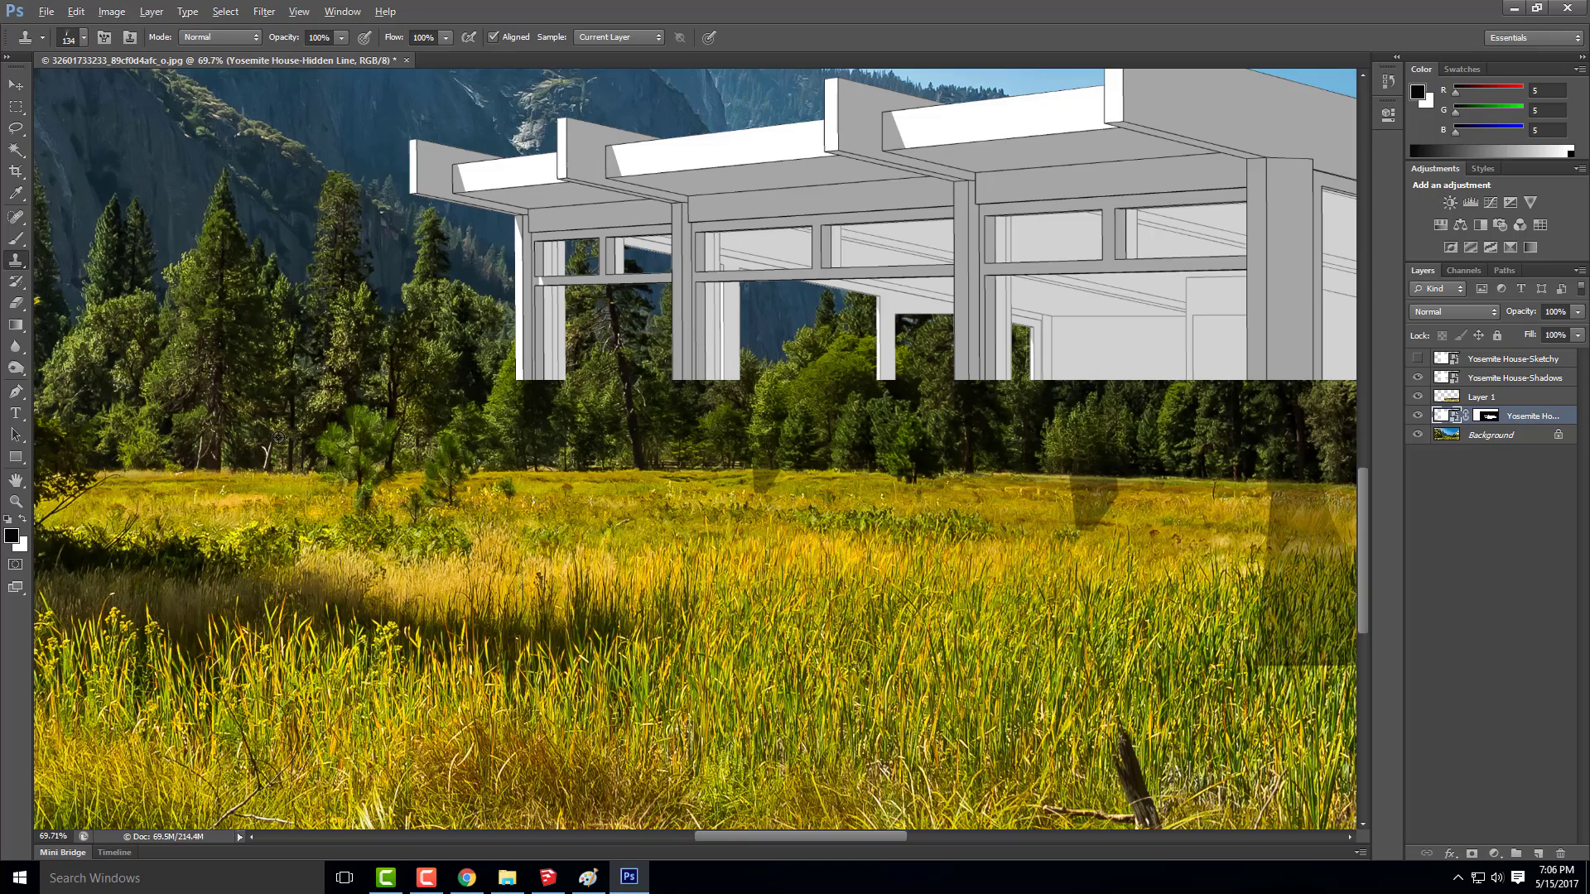
scroll(278, 437, "down", 3)
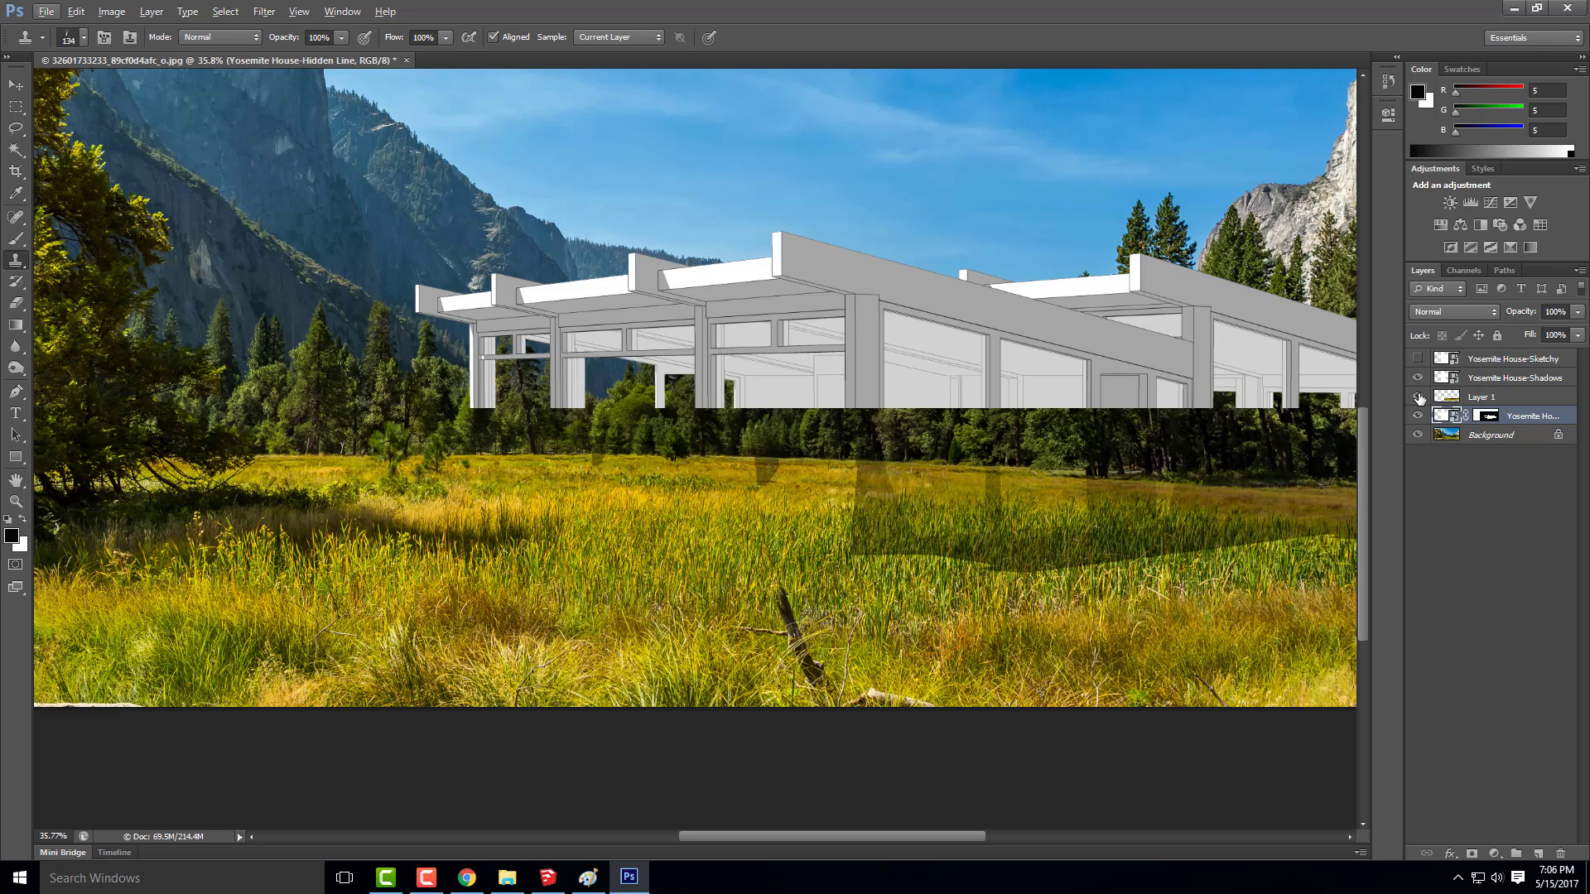
Hide Layer 1 and the Background, and select the white area around the house on the hidden-line layer with the Magic Wand
left_click(1418, 397)
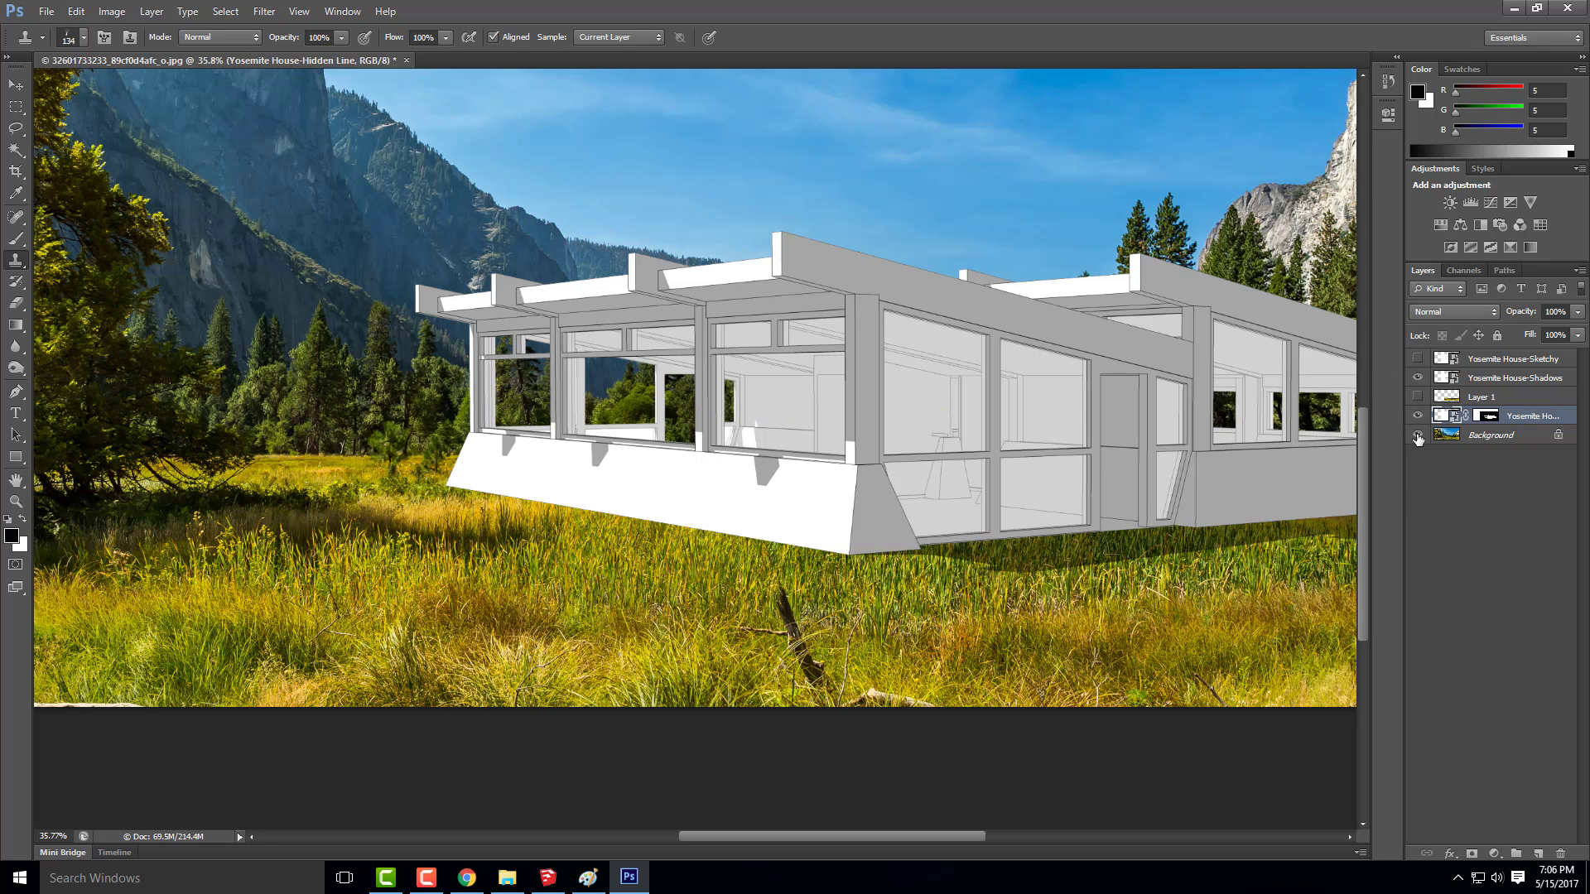
left_click(1417, 435)
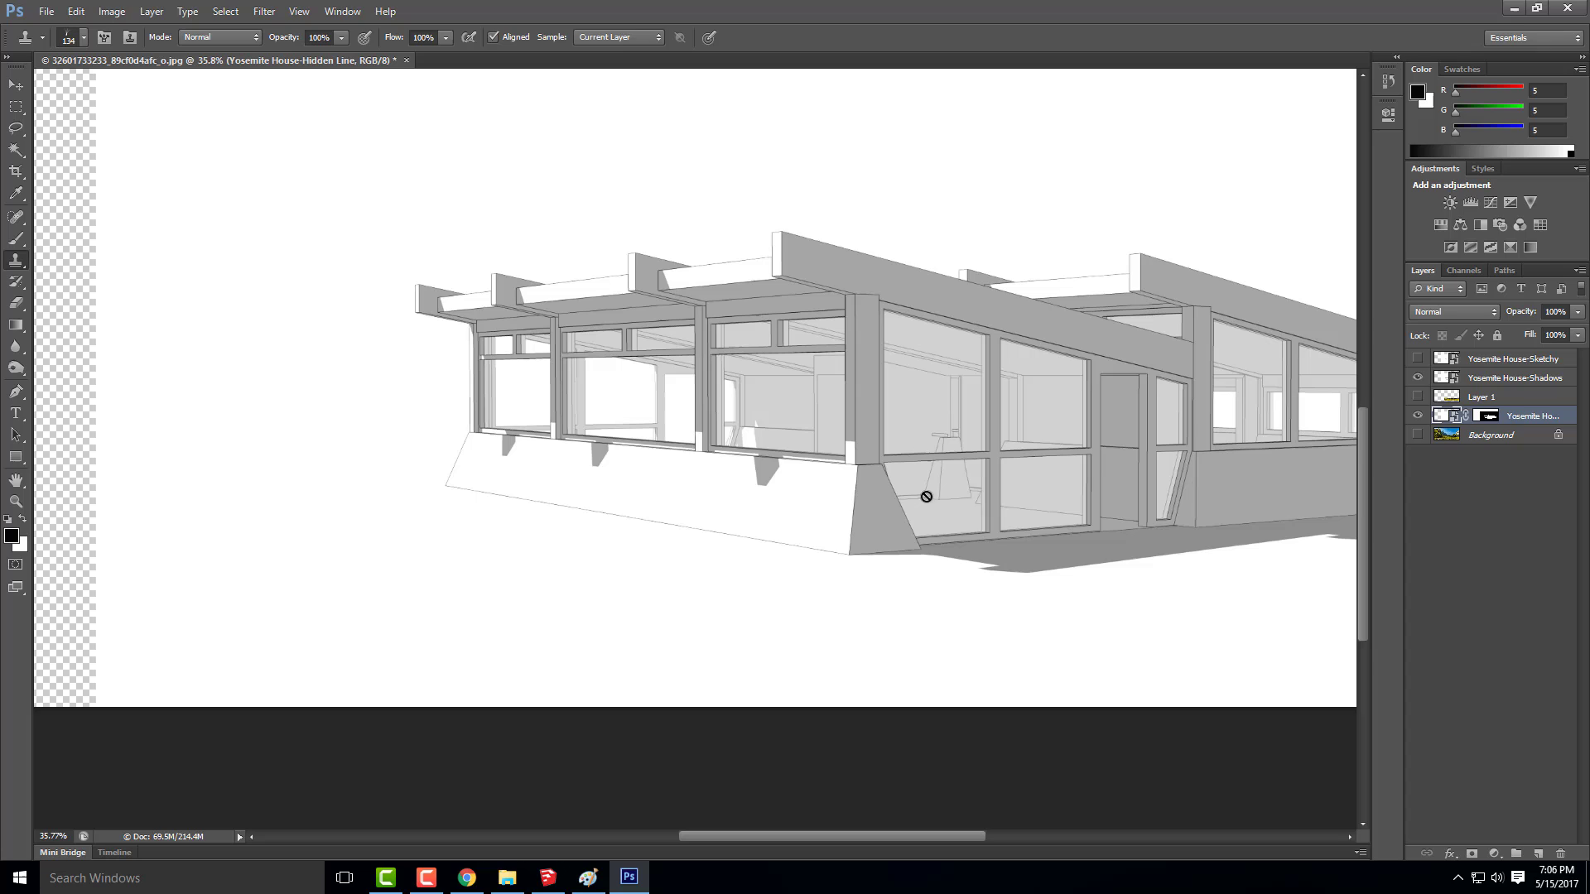
left_click(16, 150)
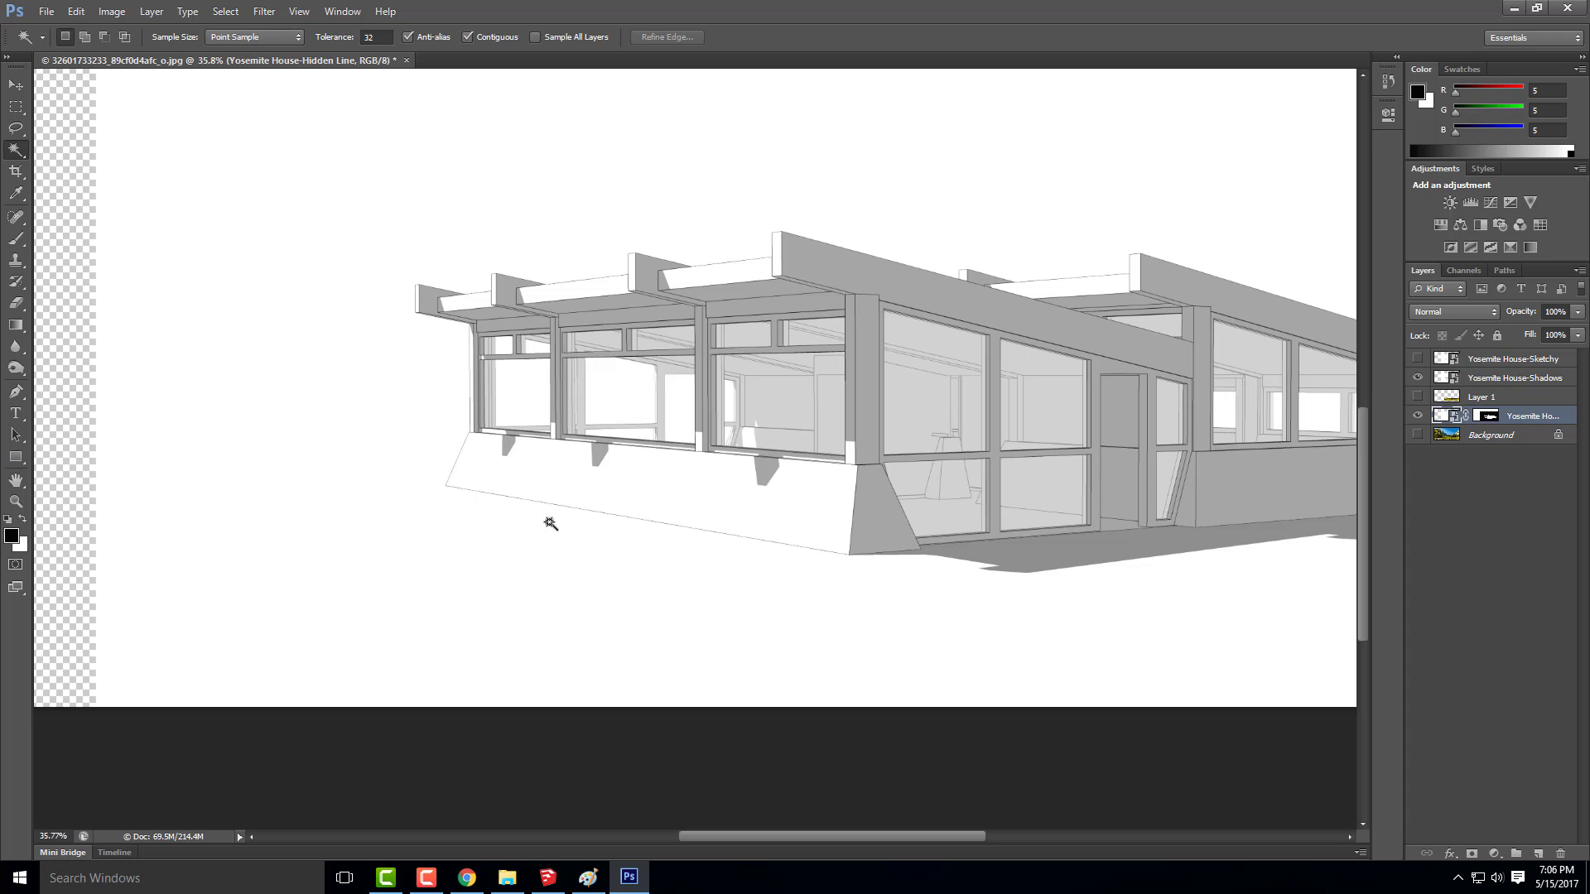
left_click(480, 555)
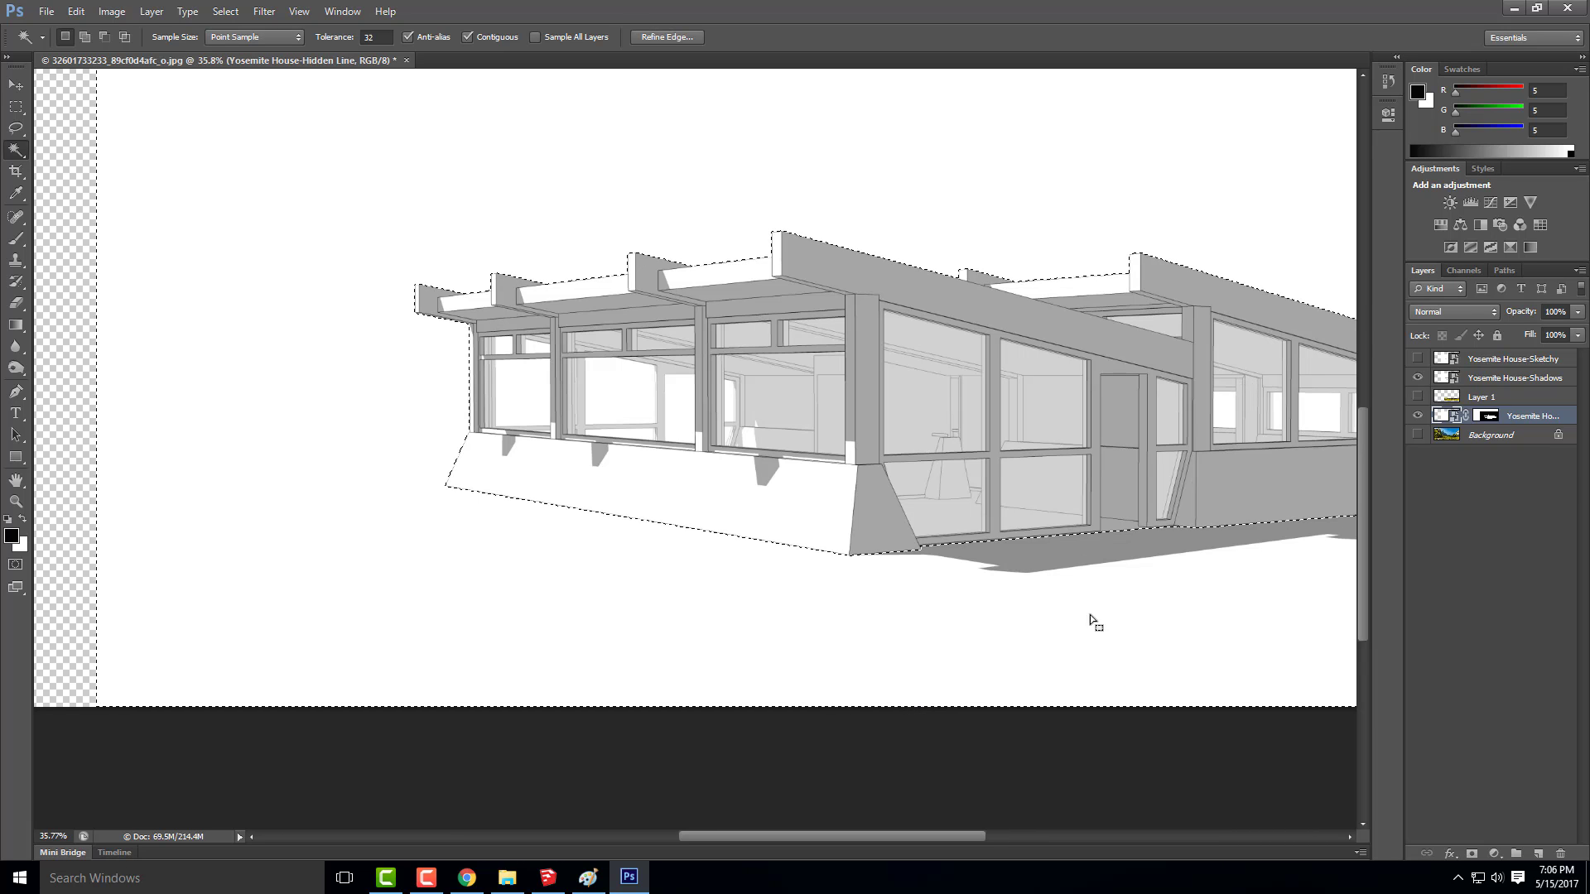
Show Layer 1, add a layer mask to it from the selection, and turn the Background's visibility back on
left_click(1483, 398)
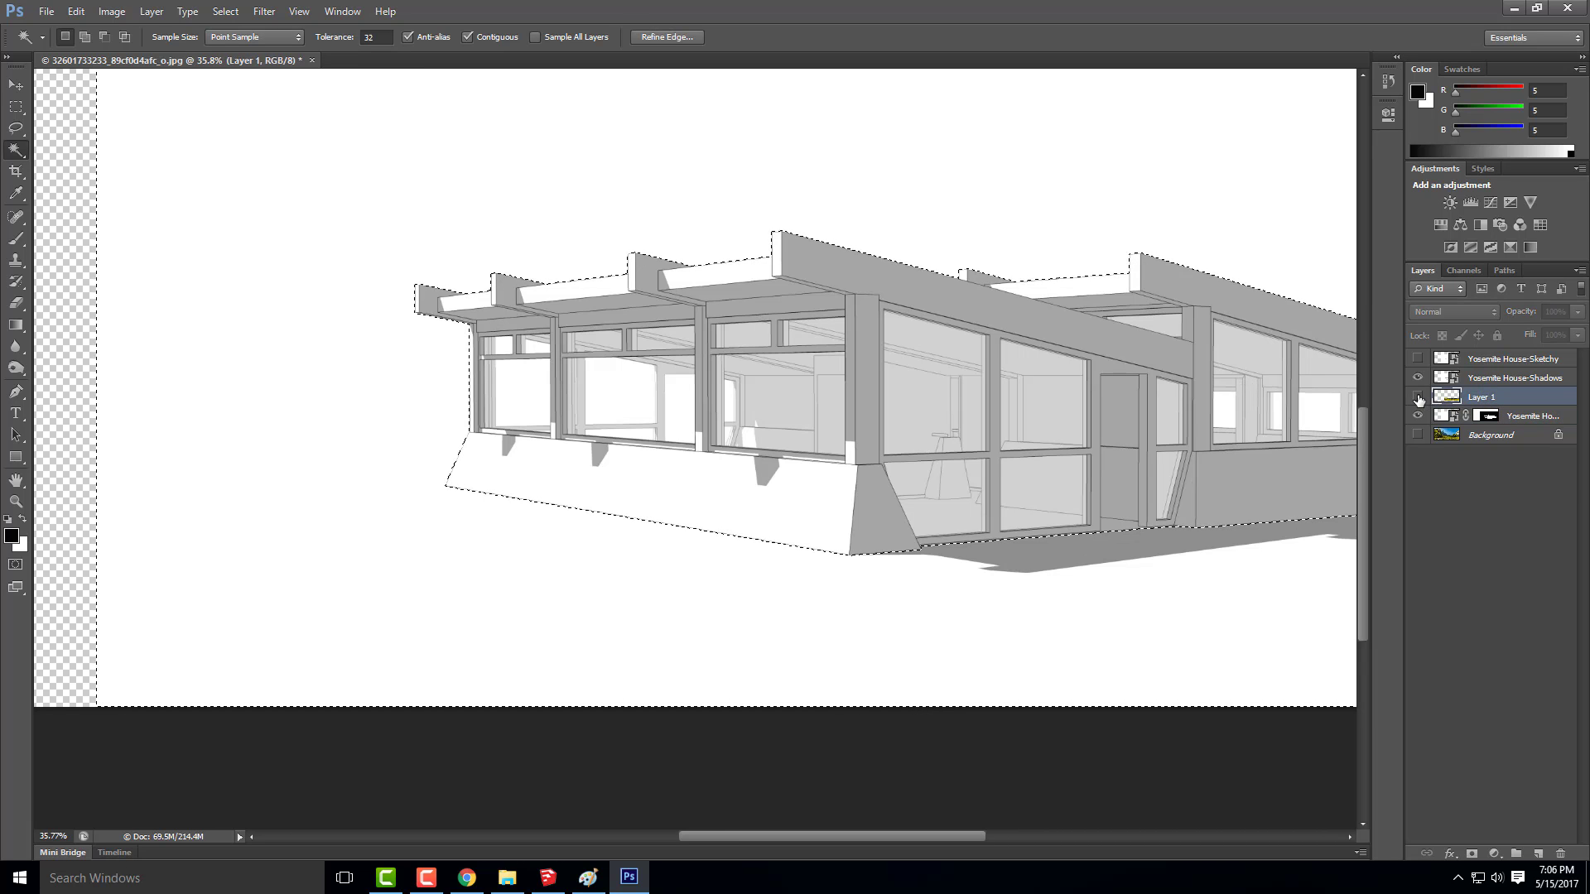
left_click(1418, 398)
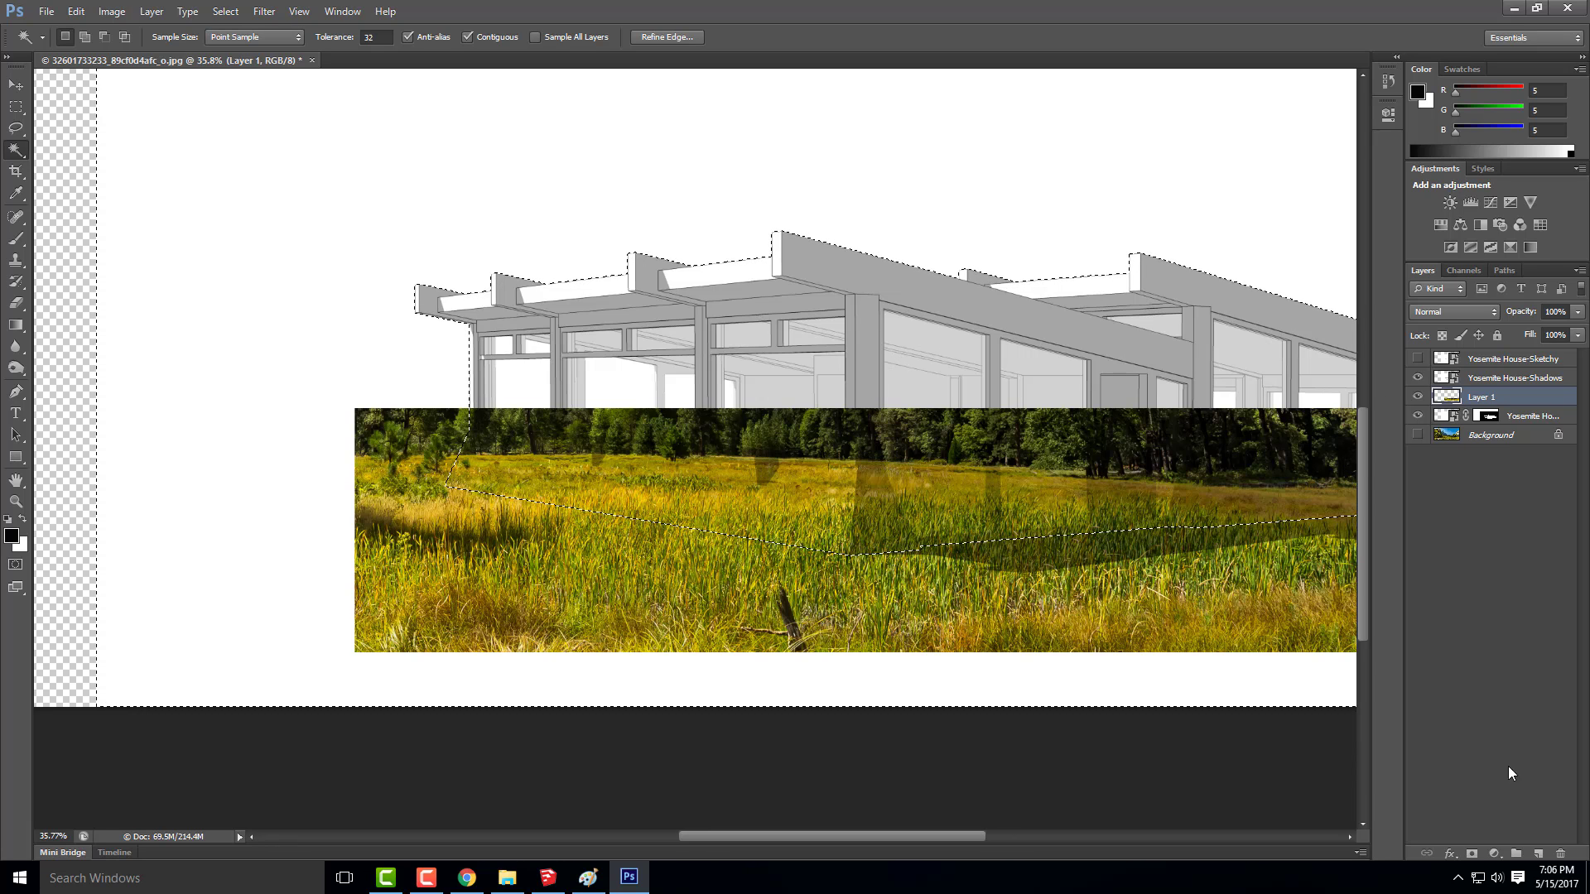
left_click(1471, 855)
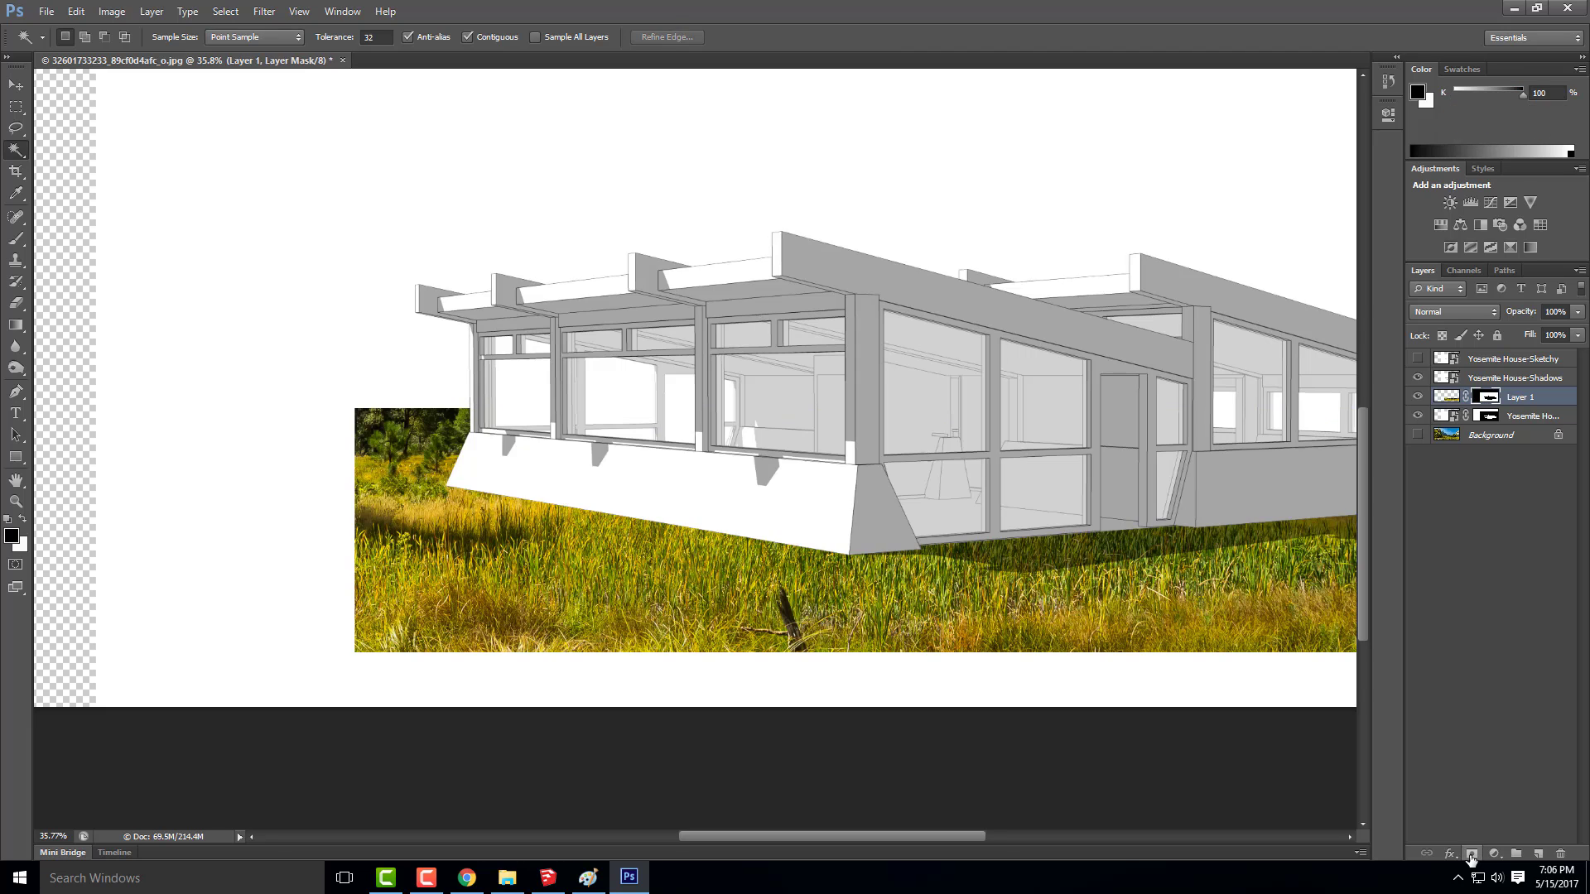
left_click(1417, 436)
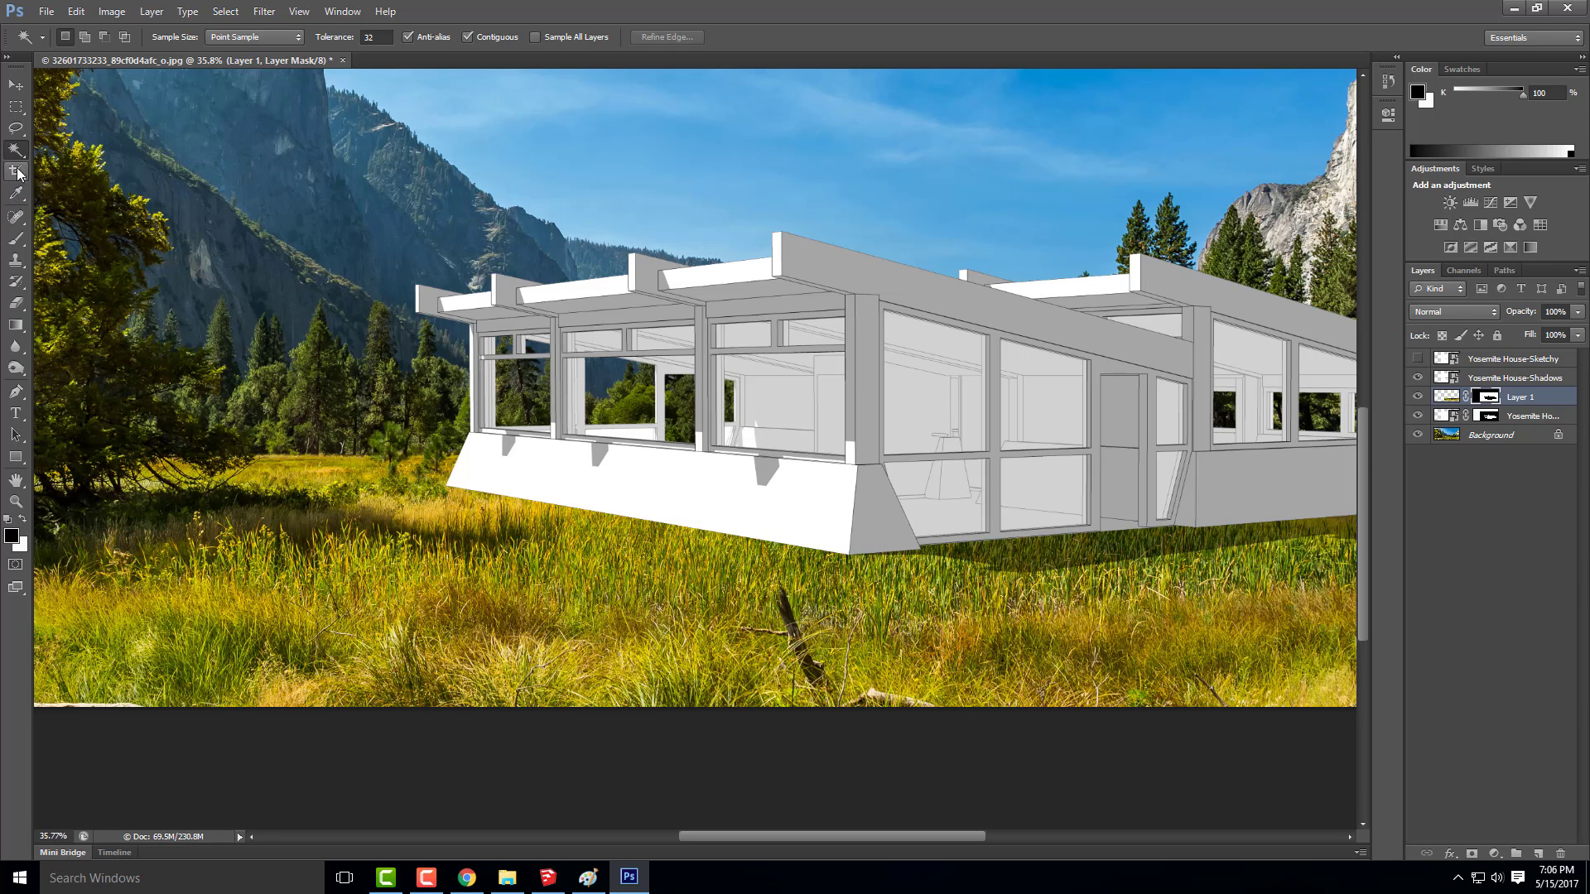
Clone grass blades on Layer 1's mask over the lower edge of the white base wall, starting at its far left corner
left_click(21, 264)
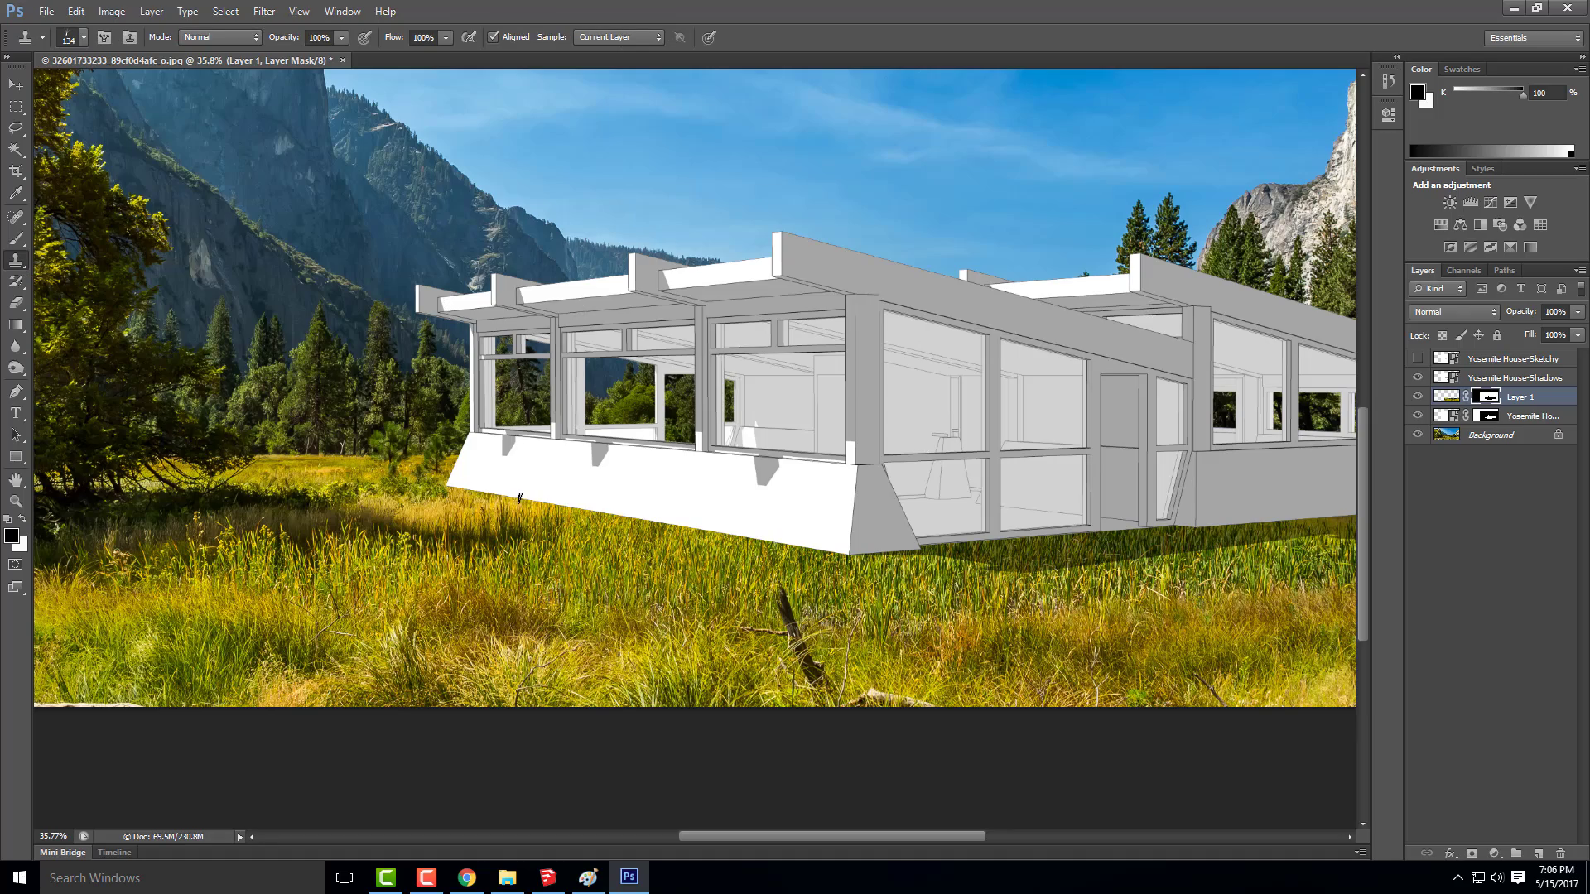
scroll(520, 498, "up", 6)
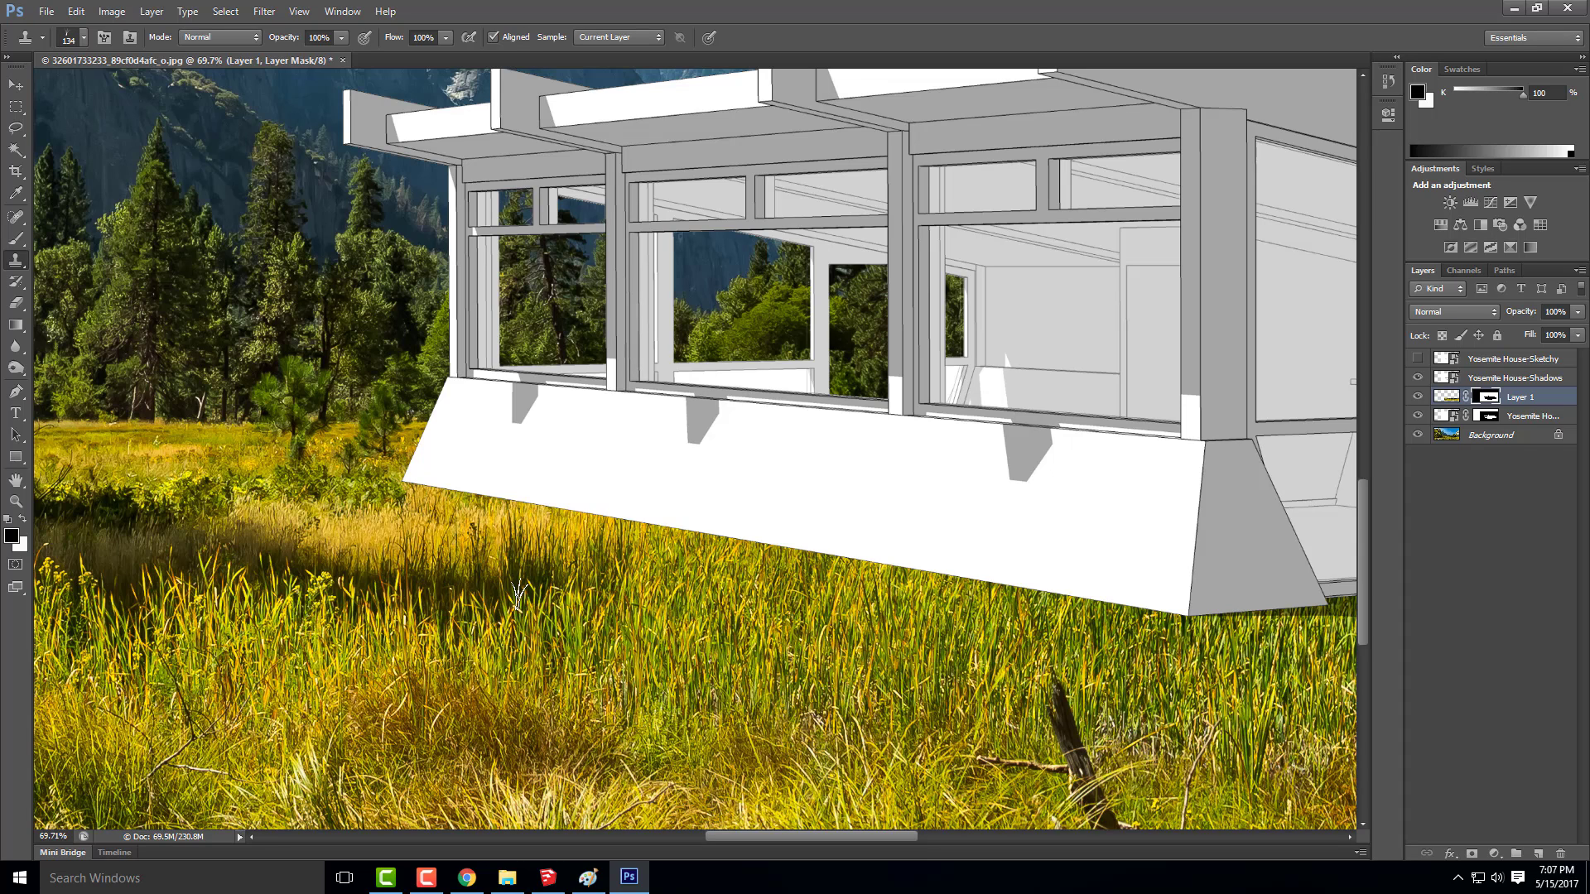
left_click(413, 519, "alt")
left_click(426, 486)
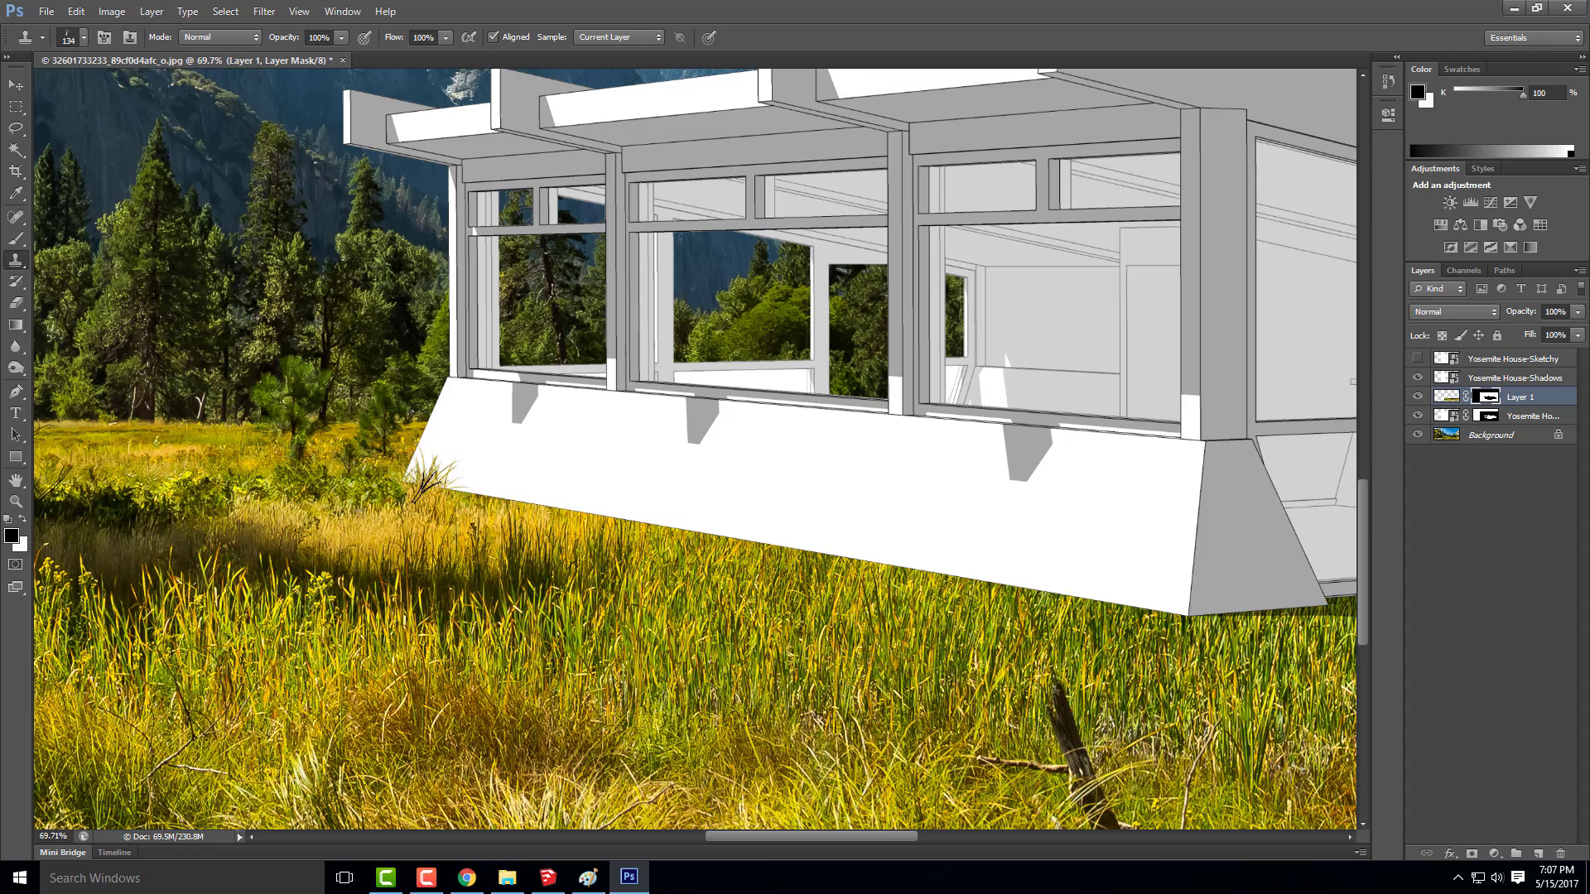
left_click(420, 495)
left_click(475, 503)
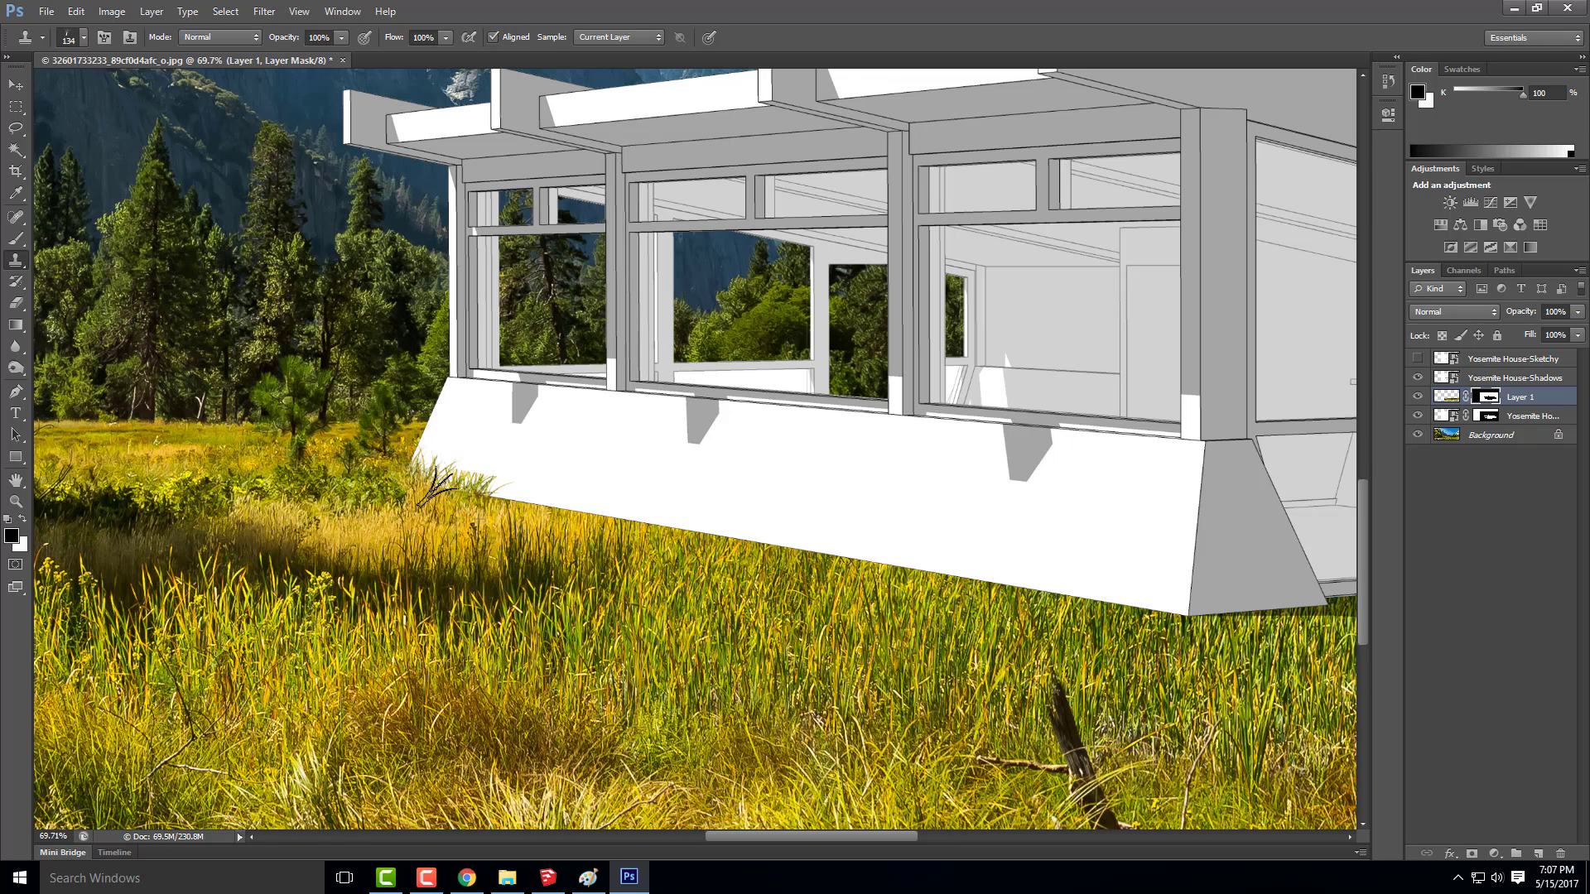
left_click_drag(512, 509, 550, 512)
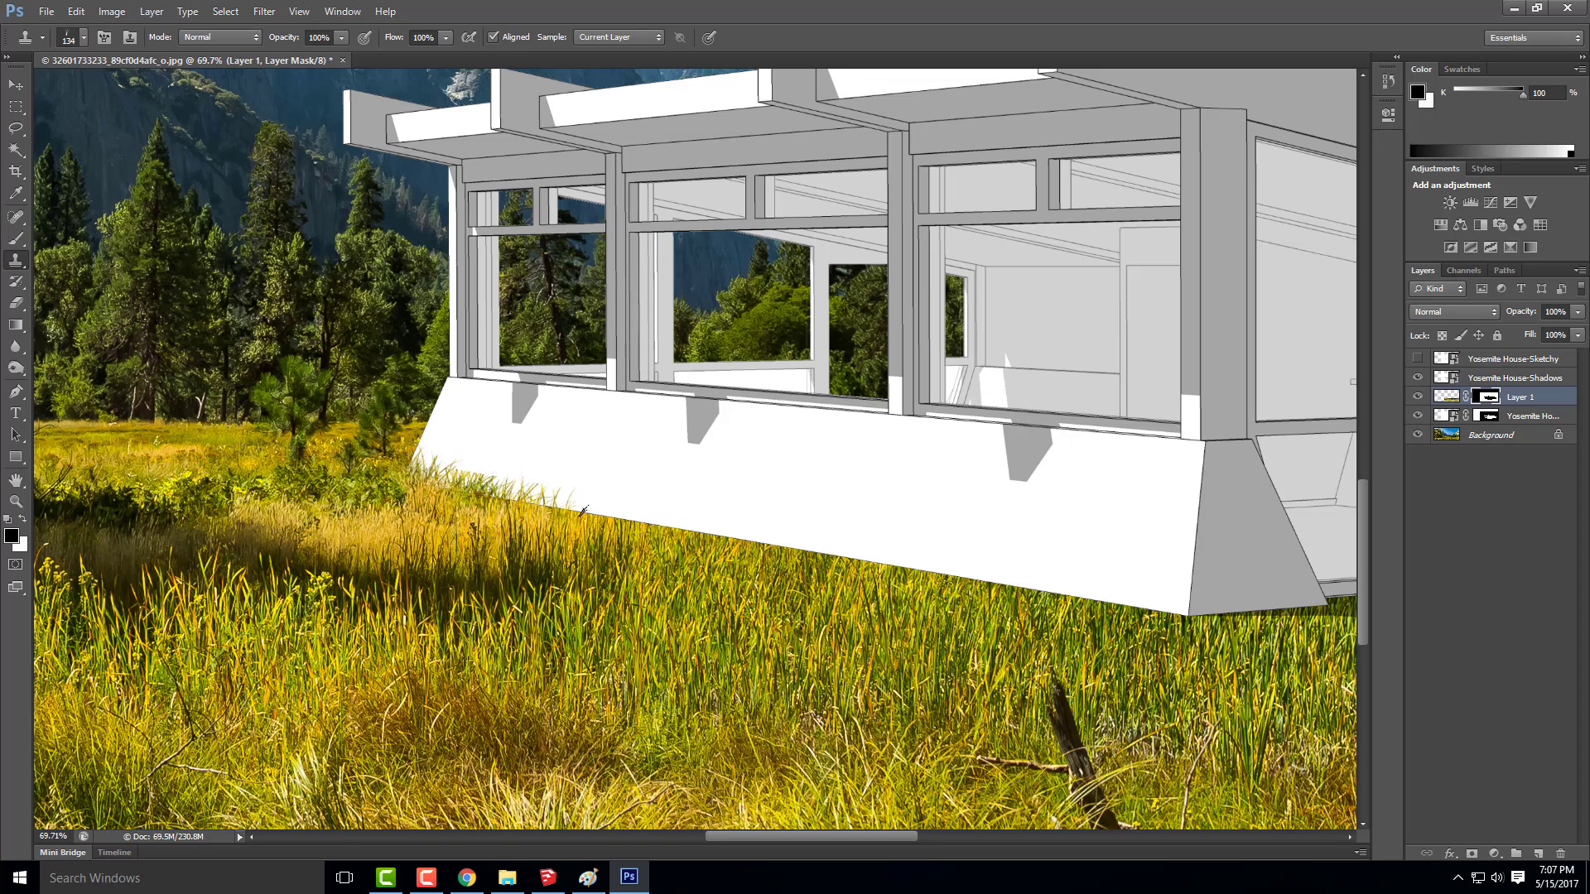
left_click(577, 509)
left_click(534, 504)
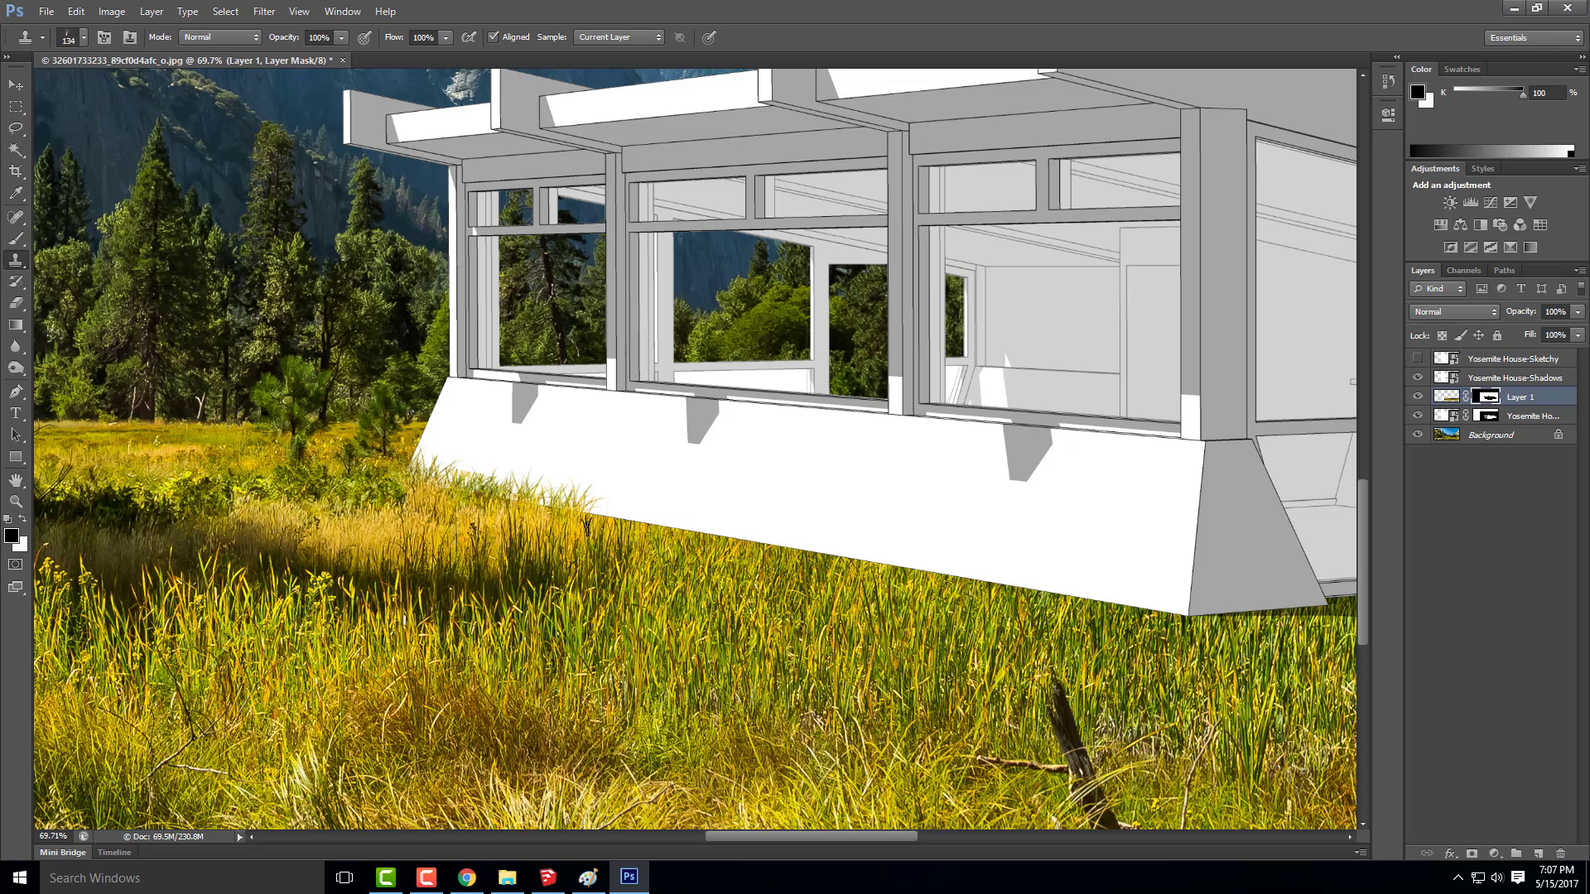
left_click(628, 522)
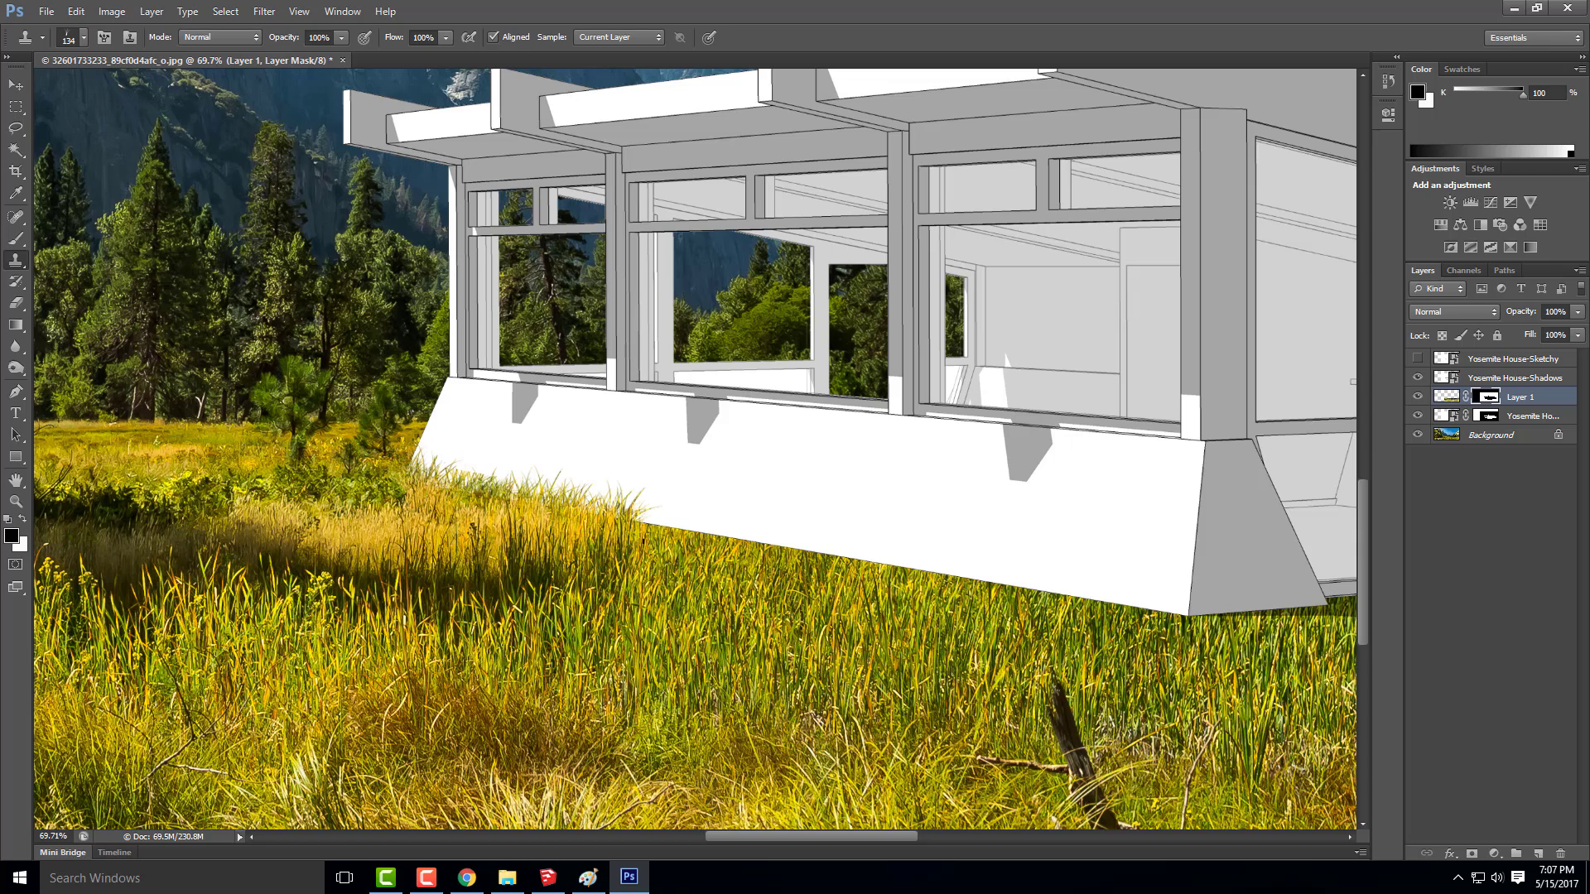
Continue cloning grass blades on the mask along the middle of the white base wall's lower edge
left_click(704, 520)
left_click(750, 536)
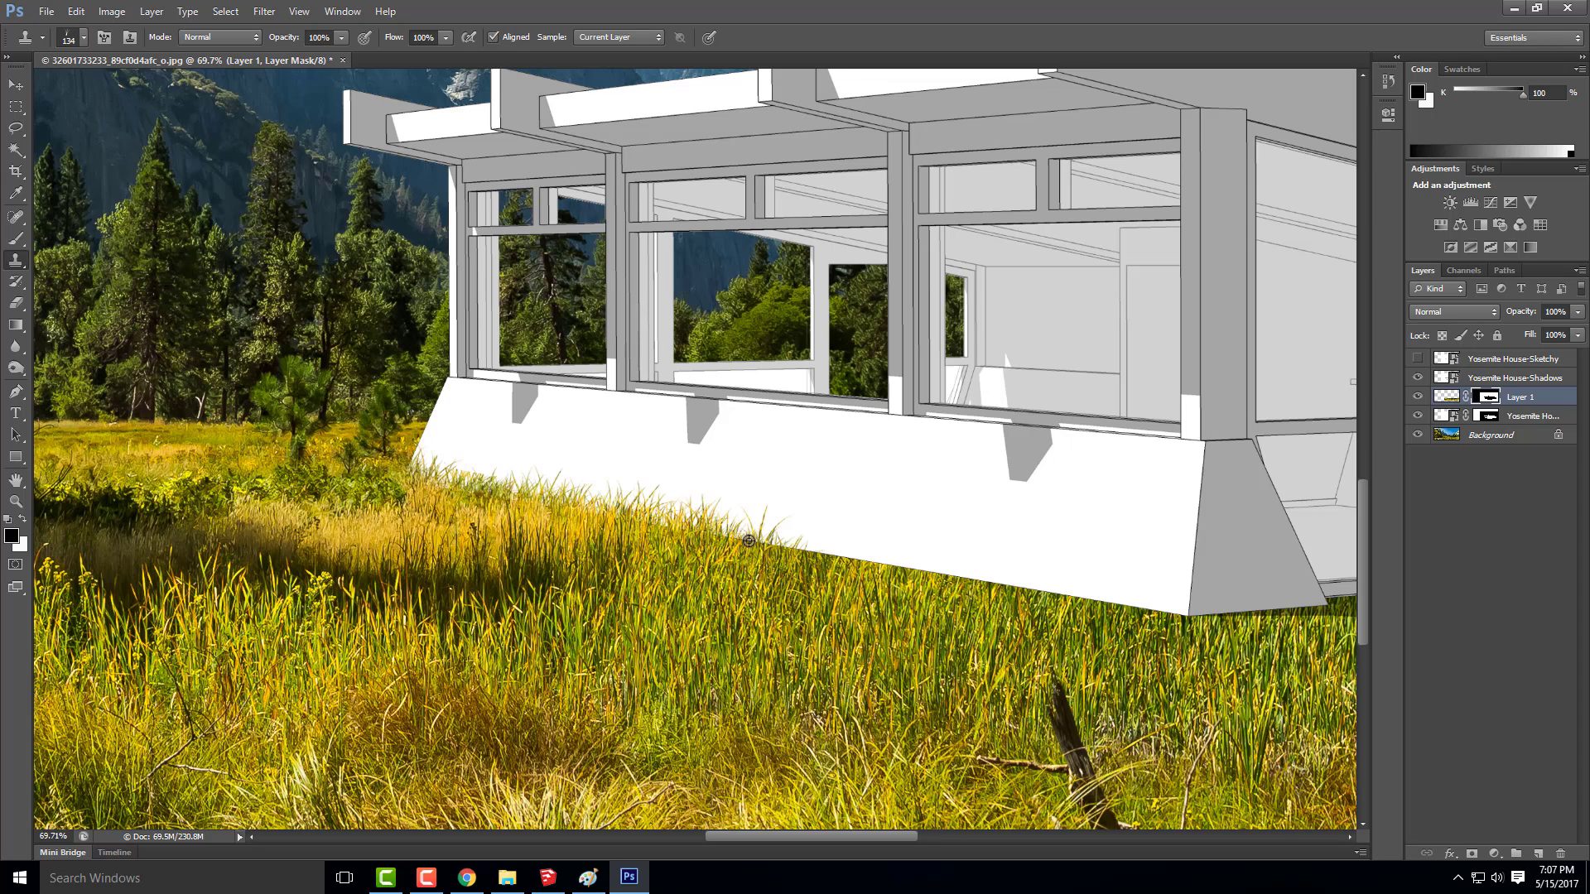
left_click(770, 587, "alt")
left_click(732, 531)
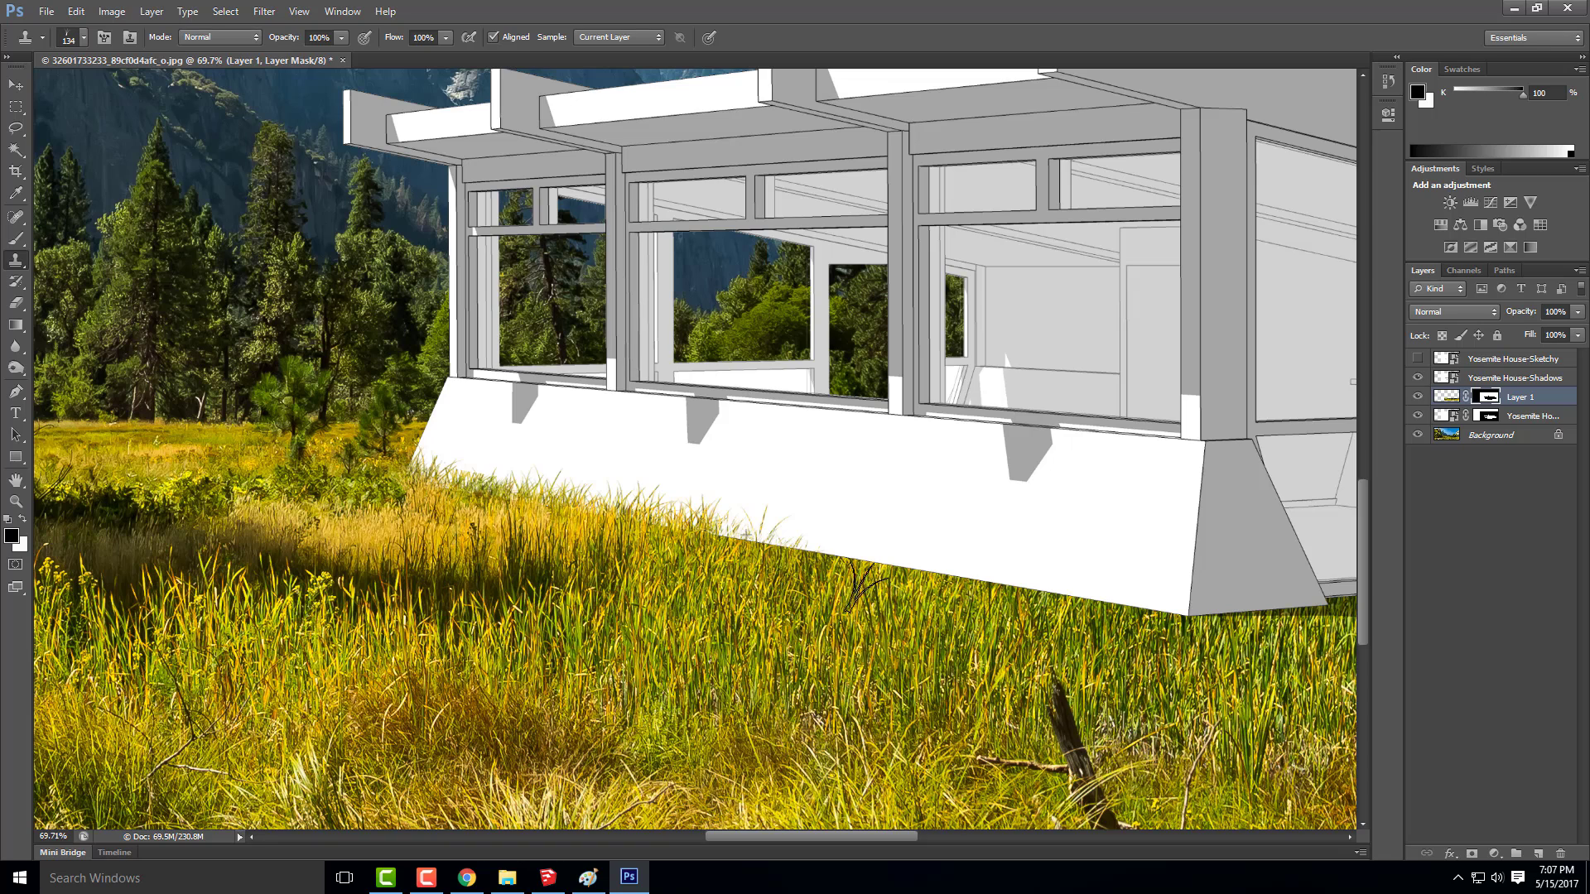
left_click(835, 588, "alt")
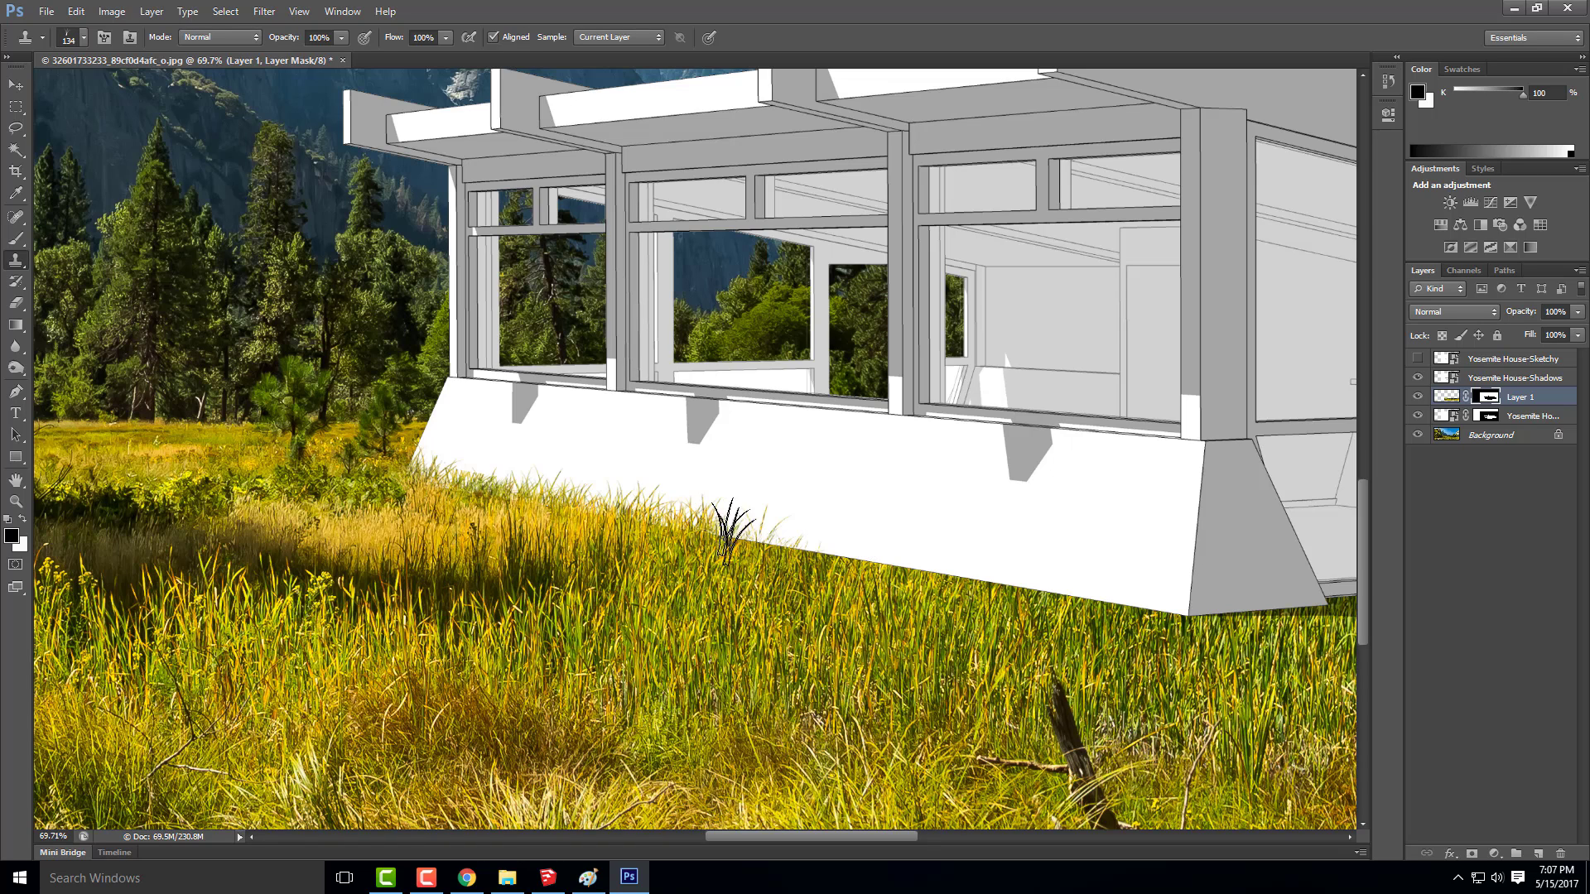
left_click(734, 531)
left_click(785, 545)
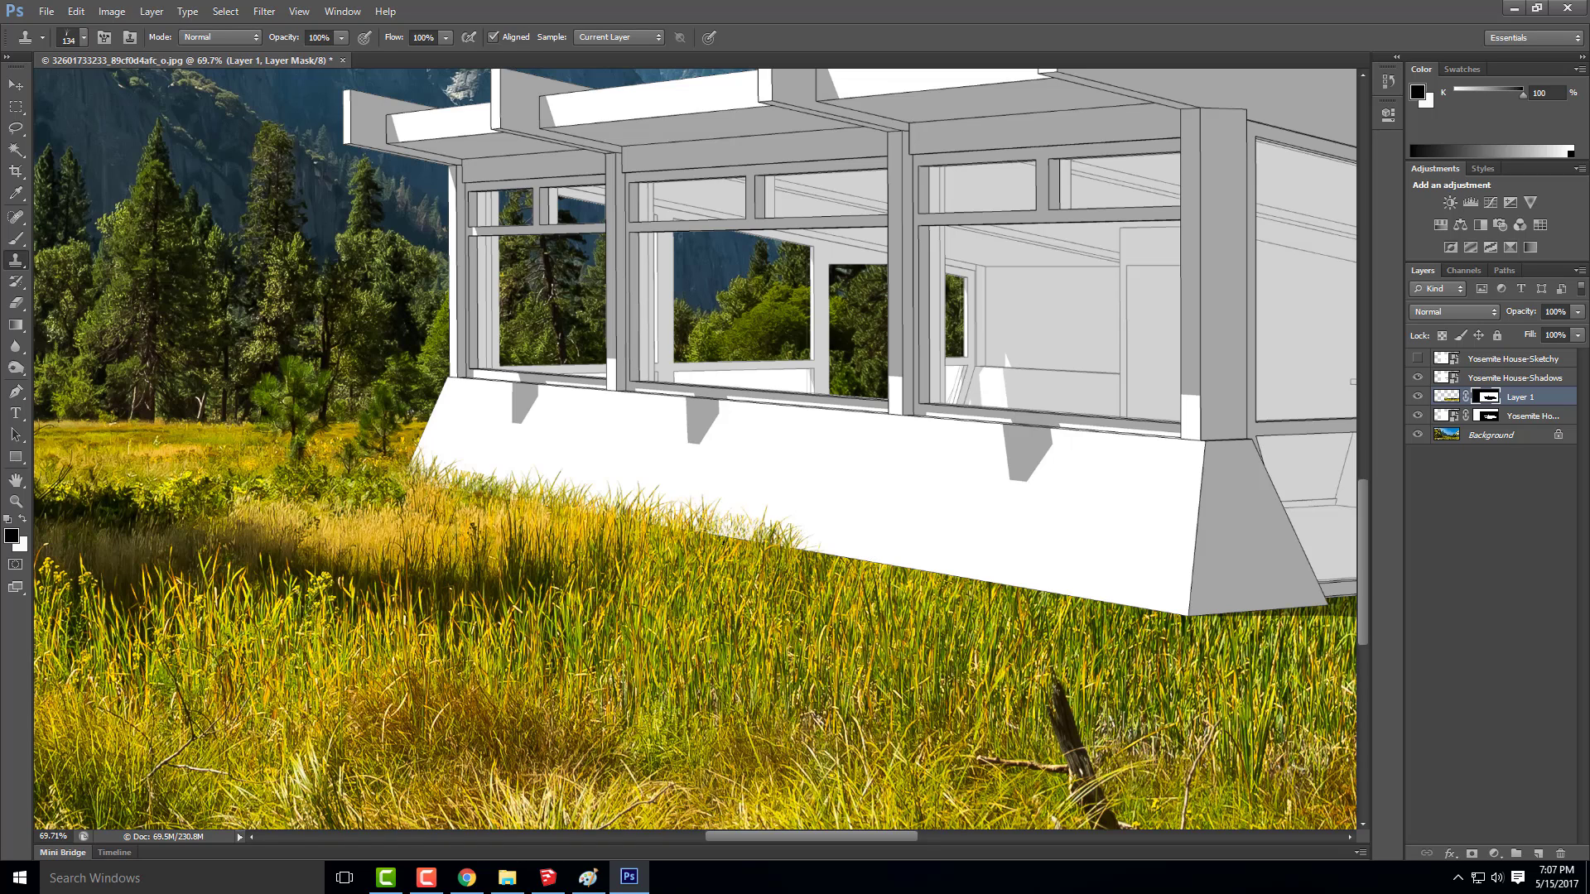
Extend the cloned grass blades along the rest of the white base wall's lower edge to the house's front corner
left_click(738, 546)
left_click(855, 613, "alt")
mouse_move(822, 558)
left_mouse_down()
mouse_move(871, 569)
mouse_move(785, 549)
mouse_move(891, 569)
mouse_move(828, 572)
mouse_move(934, 580)
mouse_move(892, 570)
mouse_move(920, 585)
mouse_move(839, 586)
mouse_move(808, 574)
mouse_move(820, 551)
mouse_move(766, 553)
left_mouse_up()
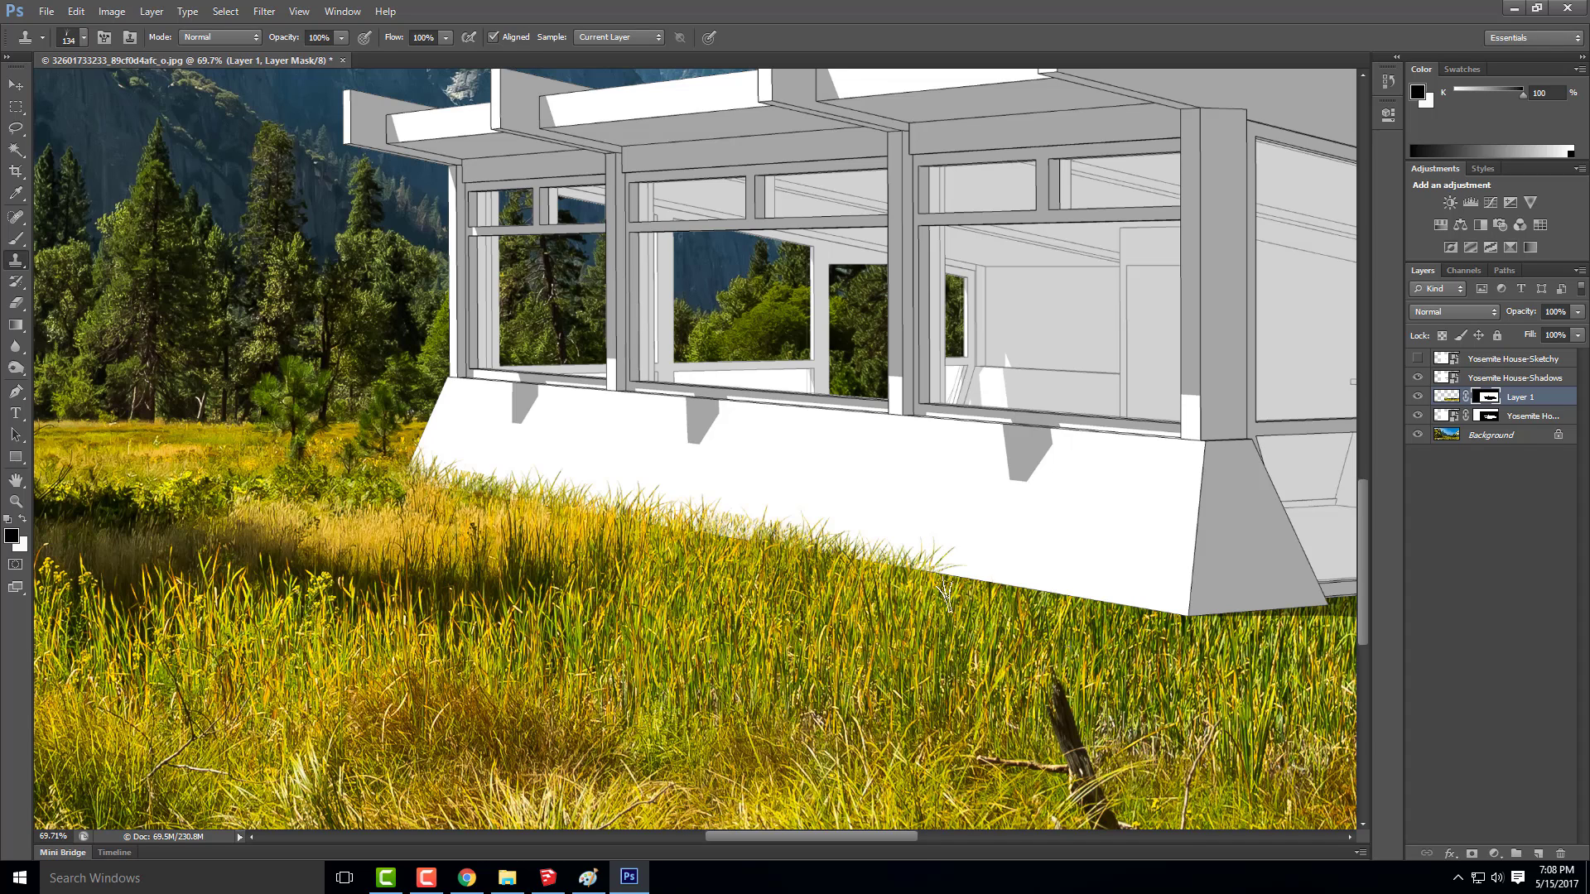
mouse_move(945, 596)
left_mouse_down()
mouse_move(912, 592)
mouse_move(1126, 597)
mouse_move(1083, 604)
mouse_move(1121, 612)
mouse_move(1069, 608)
mouse_move(1166, 614)
mouse_move(863, 581)
mouse_move(891, 569)
mouse_move(947, 650)
mouse_move(882, 574)
mouse_move(905, 570)
mouse_move(876, 577)
mouse_move(849, 561)
mouse_move(775, 595)
left_mouse_up()
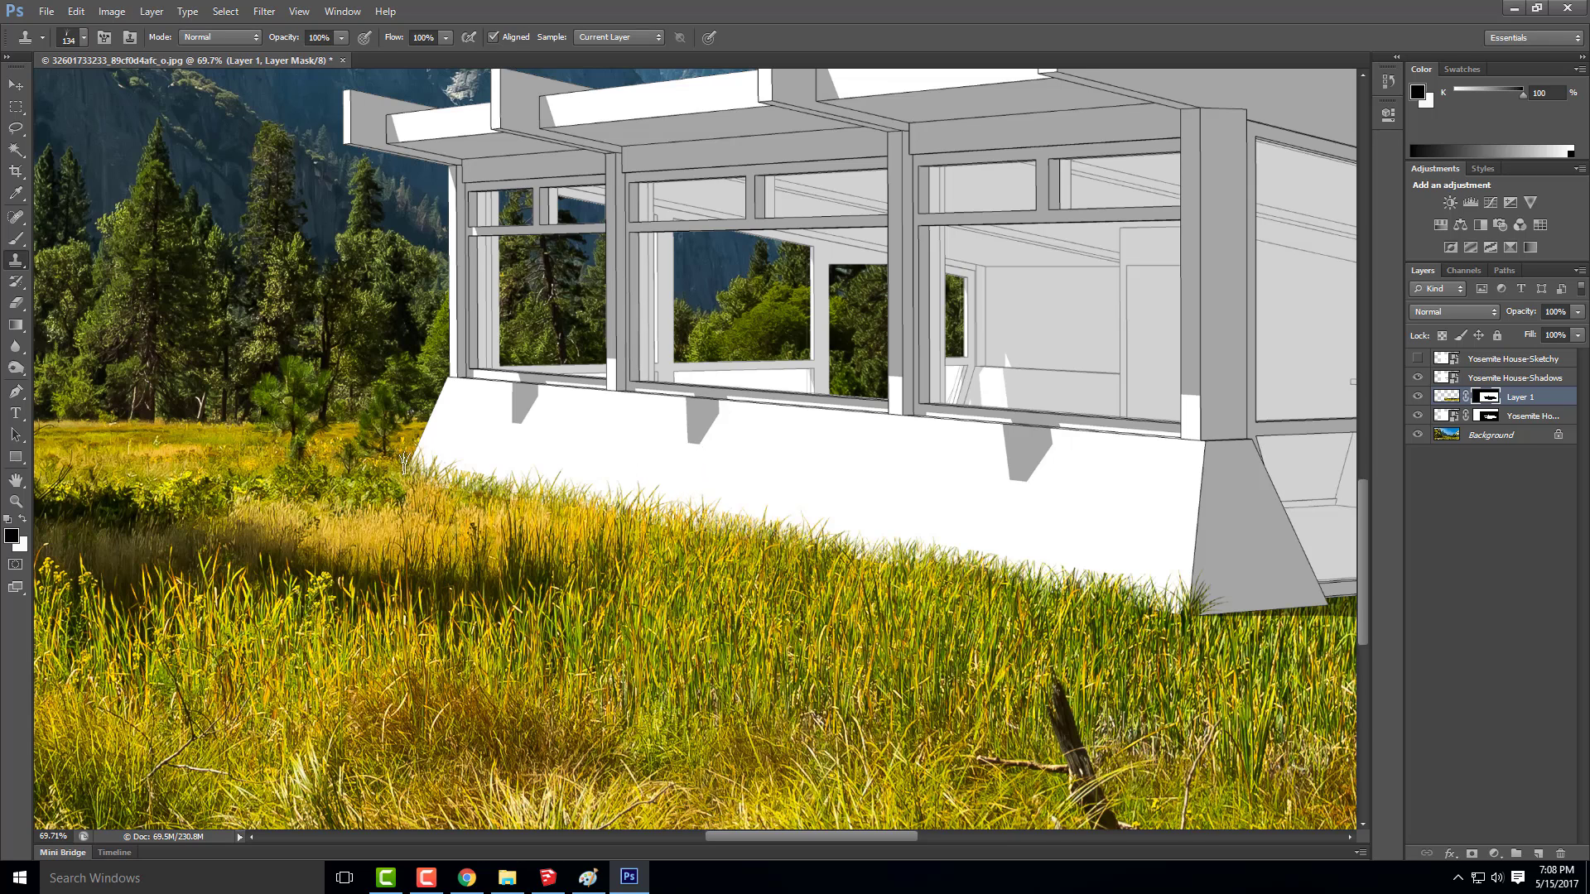
scroll(404, 462, "down", 1)
scroll(350, 474, "down", 1)
scroll(673, 516, "up", 2)
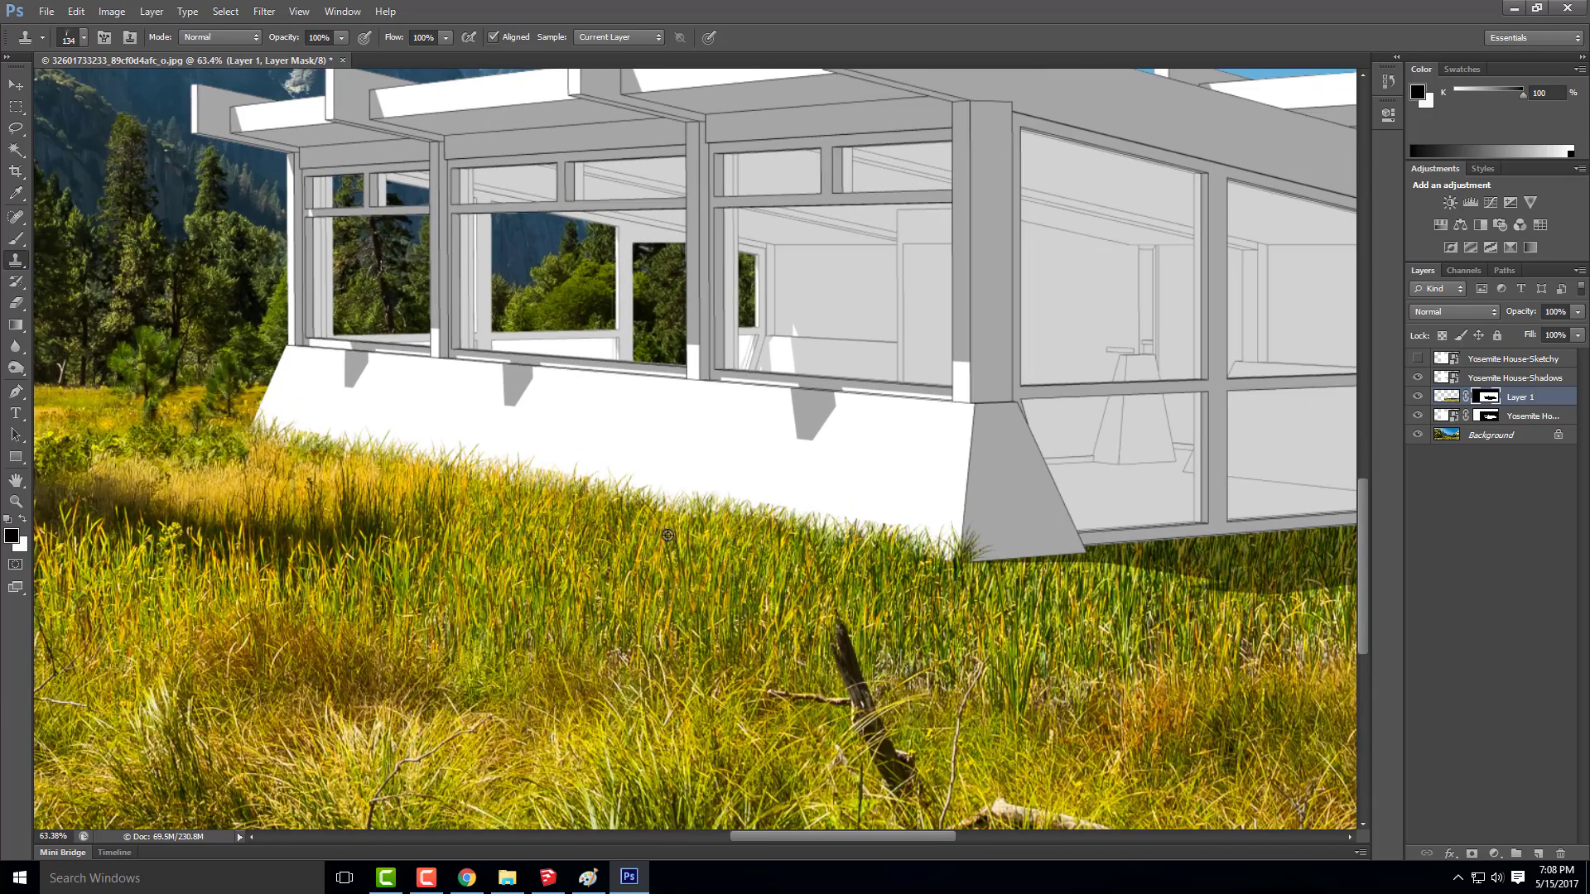
Clone grass blades on Layer 1's mask over the foot of the grey corner pier and below the two front glass bays
scroll(389, 475, "down", 1)
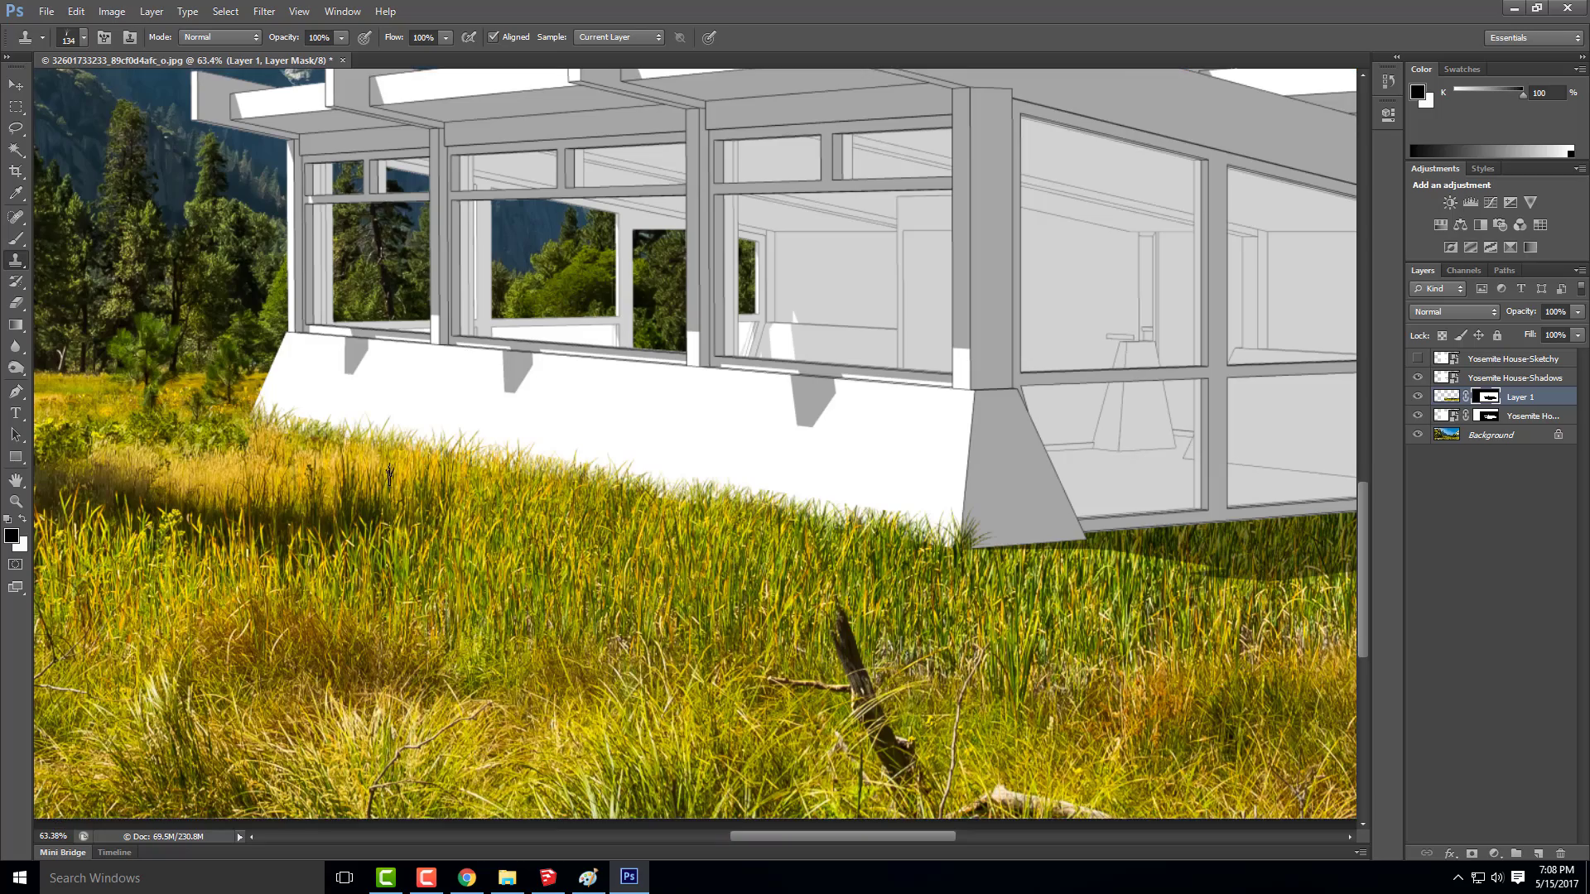
scroll(396, 458, "down", 3)
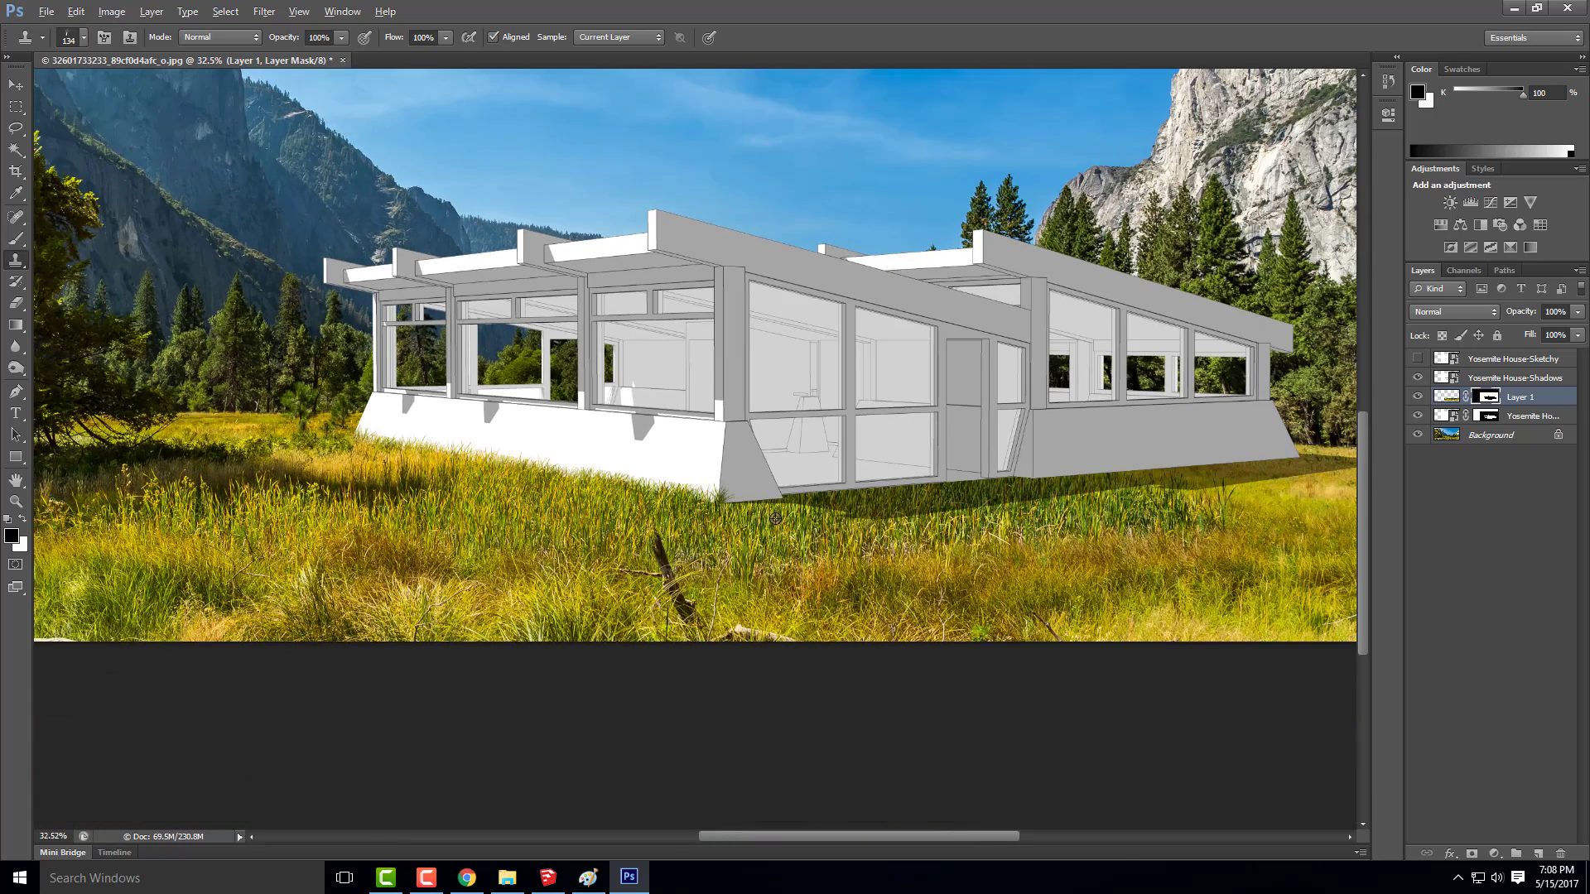
scroll(745, 521, "up", 3)
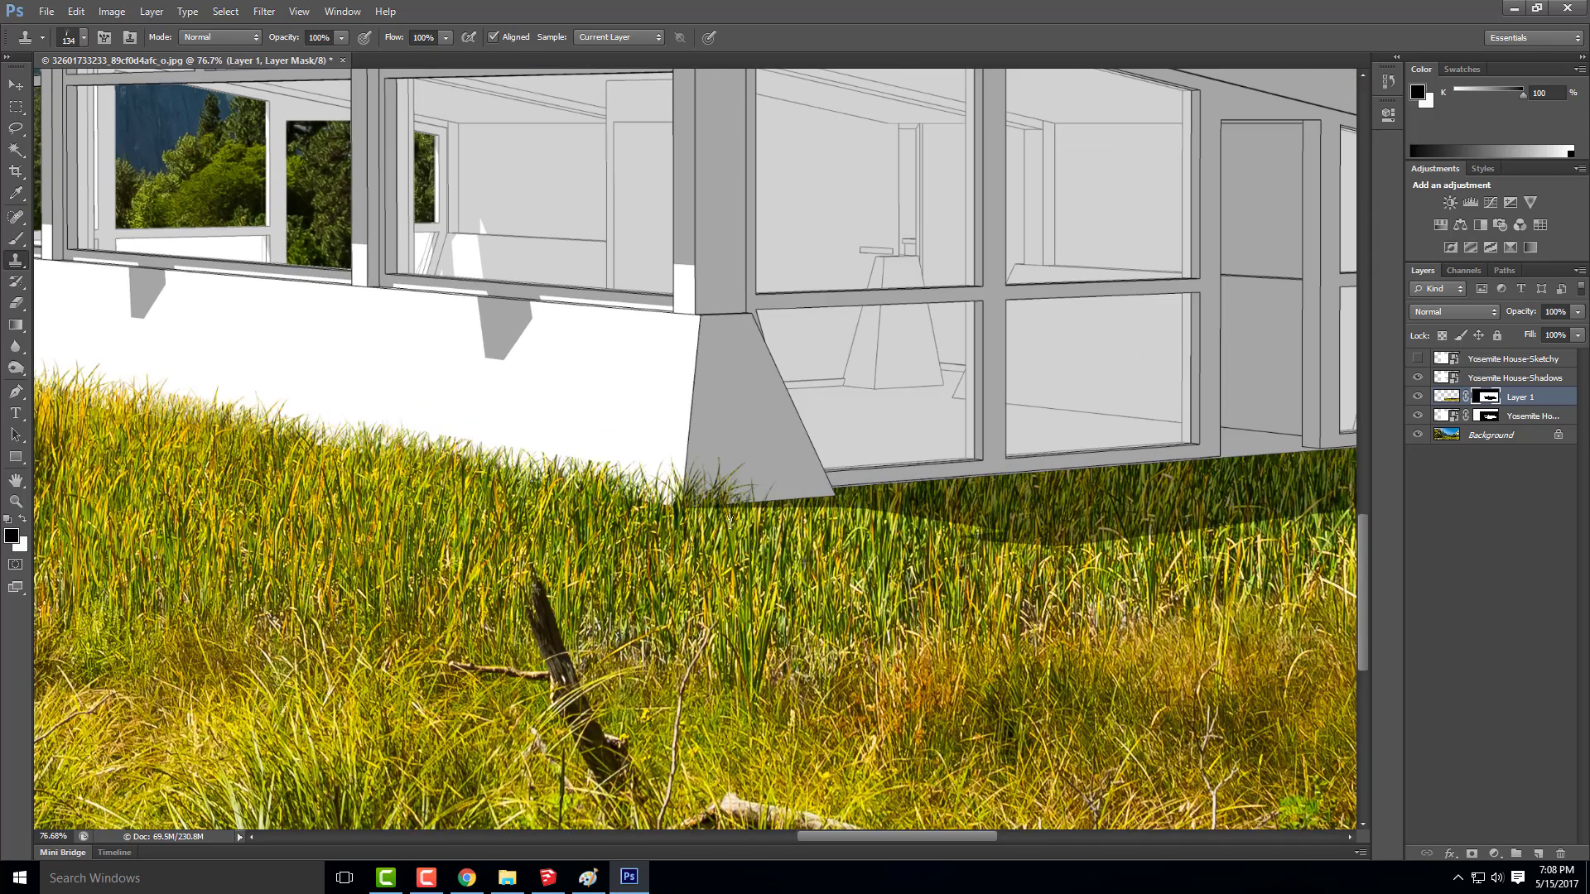
left_click_drag(730, 521, 799, 500)
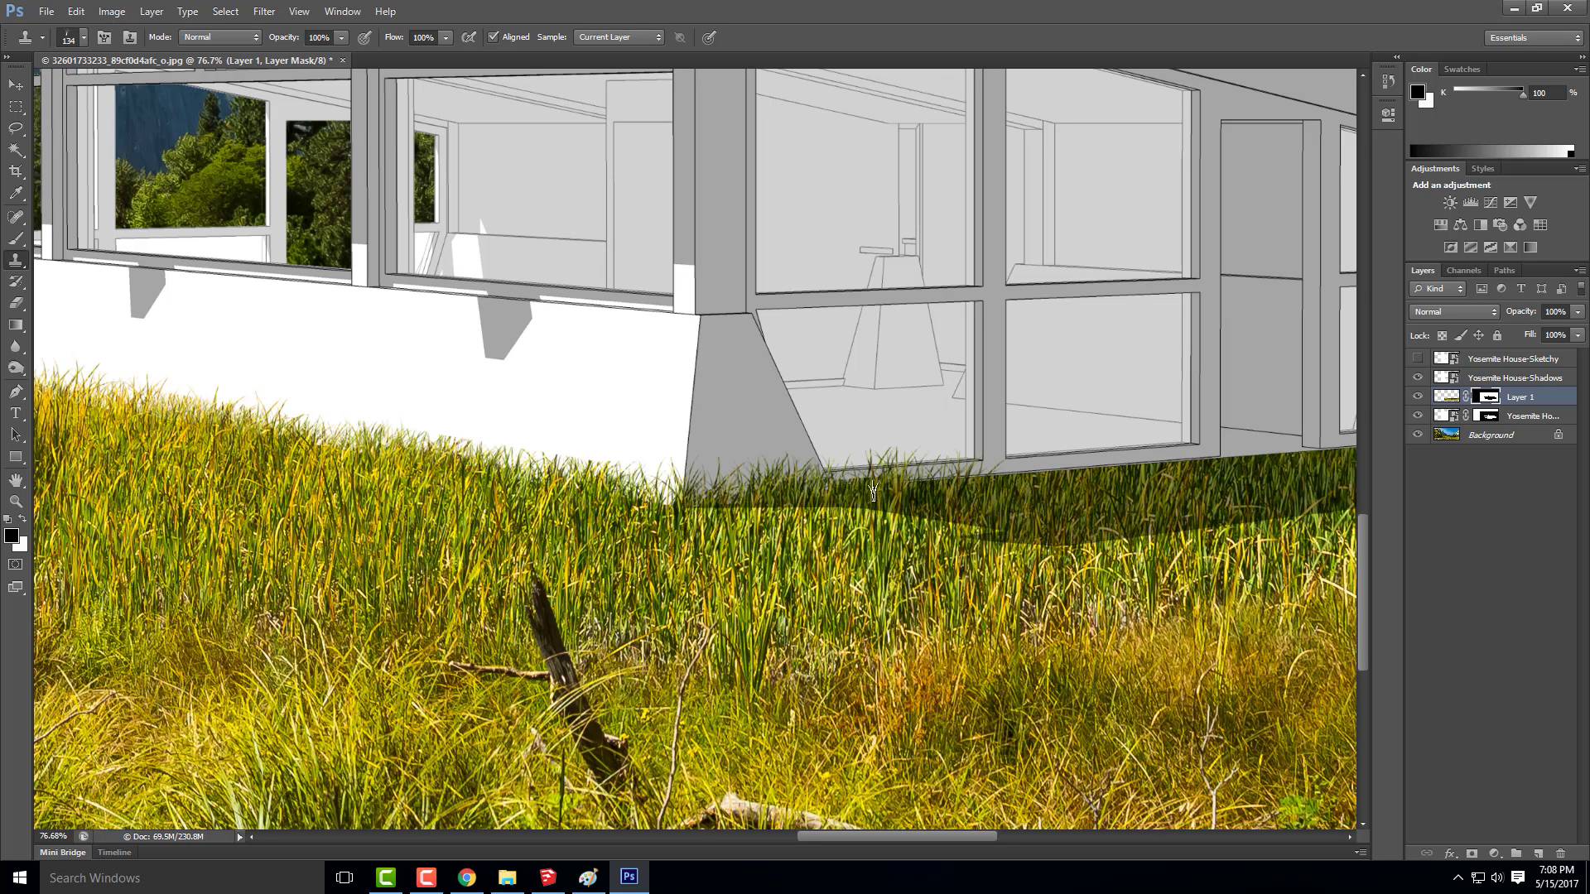
left_click_drag(892, 481, 1036, 480)
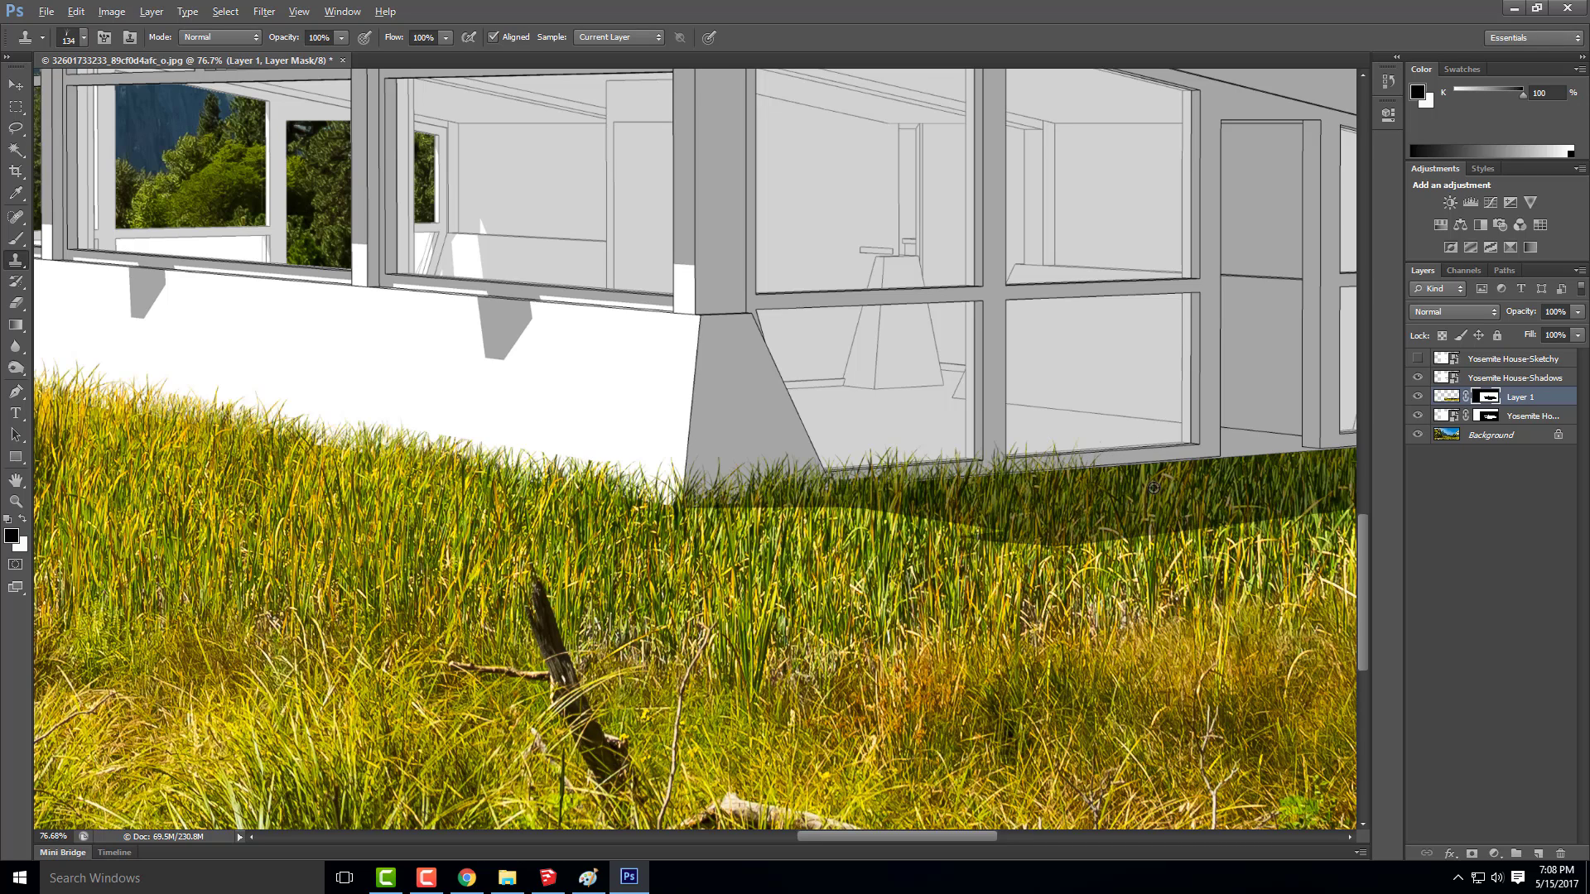
mouse_move(1134, 474)
left_mouse_down()
mouse_move(1238, 467)
mouse_move(1057, 474)
mouse_move(1060, 461)
mouse_move(992, 475)
left_mouse_up()
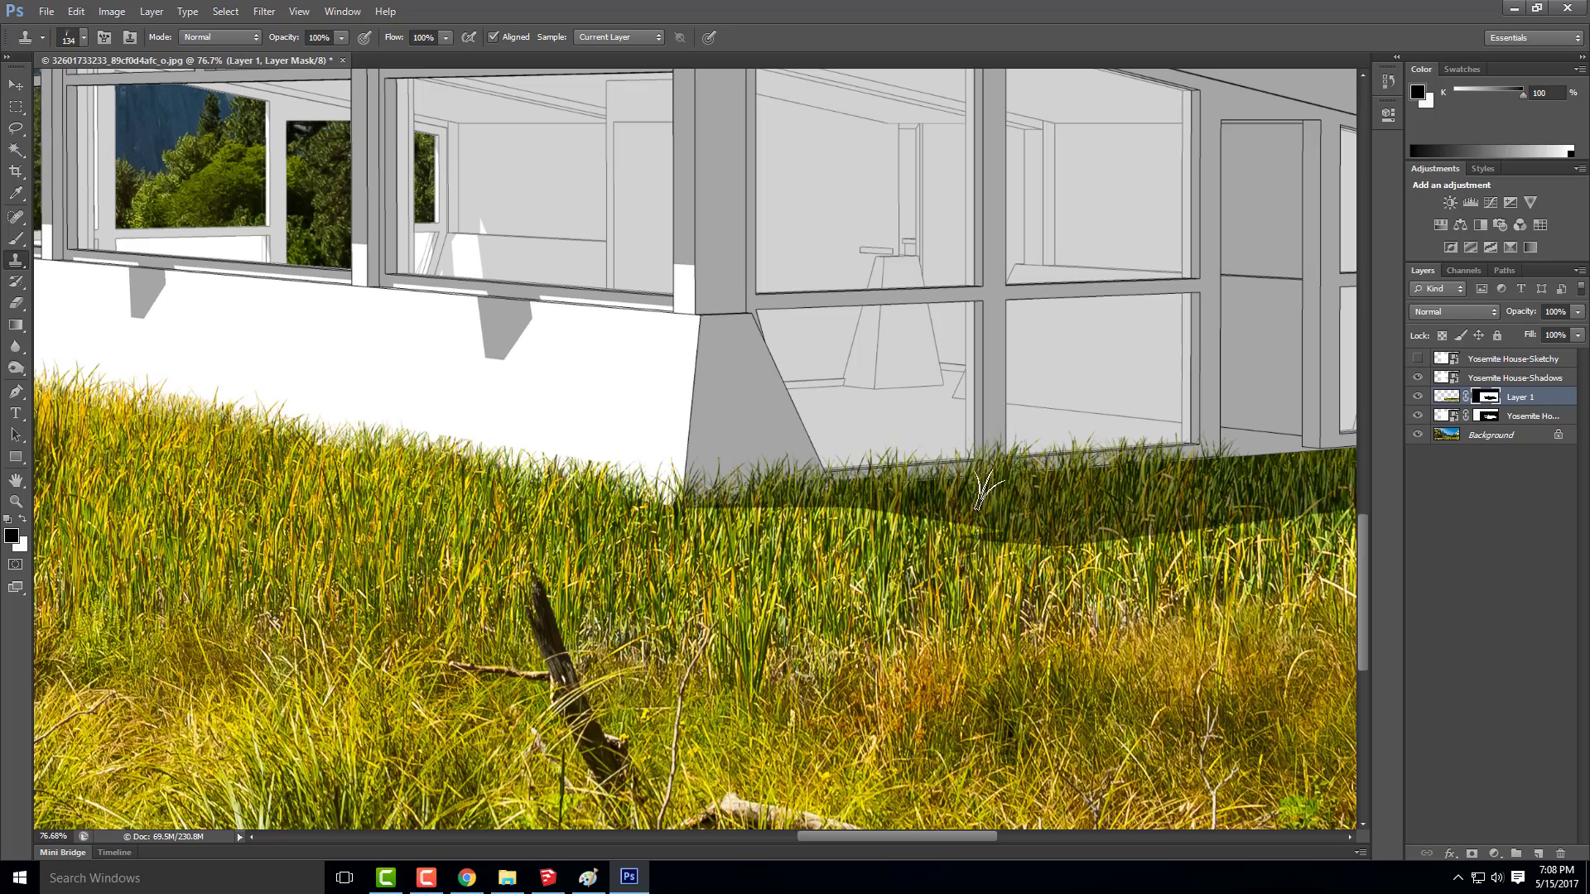
Continue cloning grass blades on the mask below the door and onto the near part of the grey side wall's lower edge
scroll(791, 496, "down", 3)
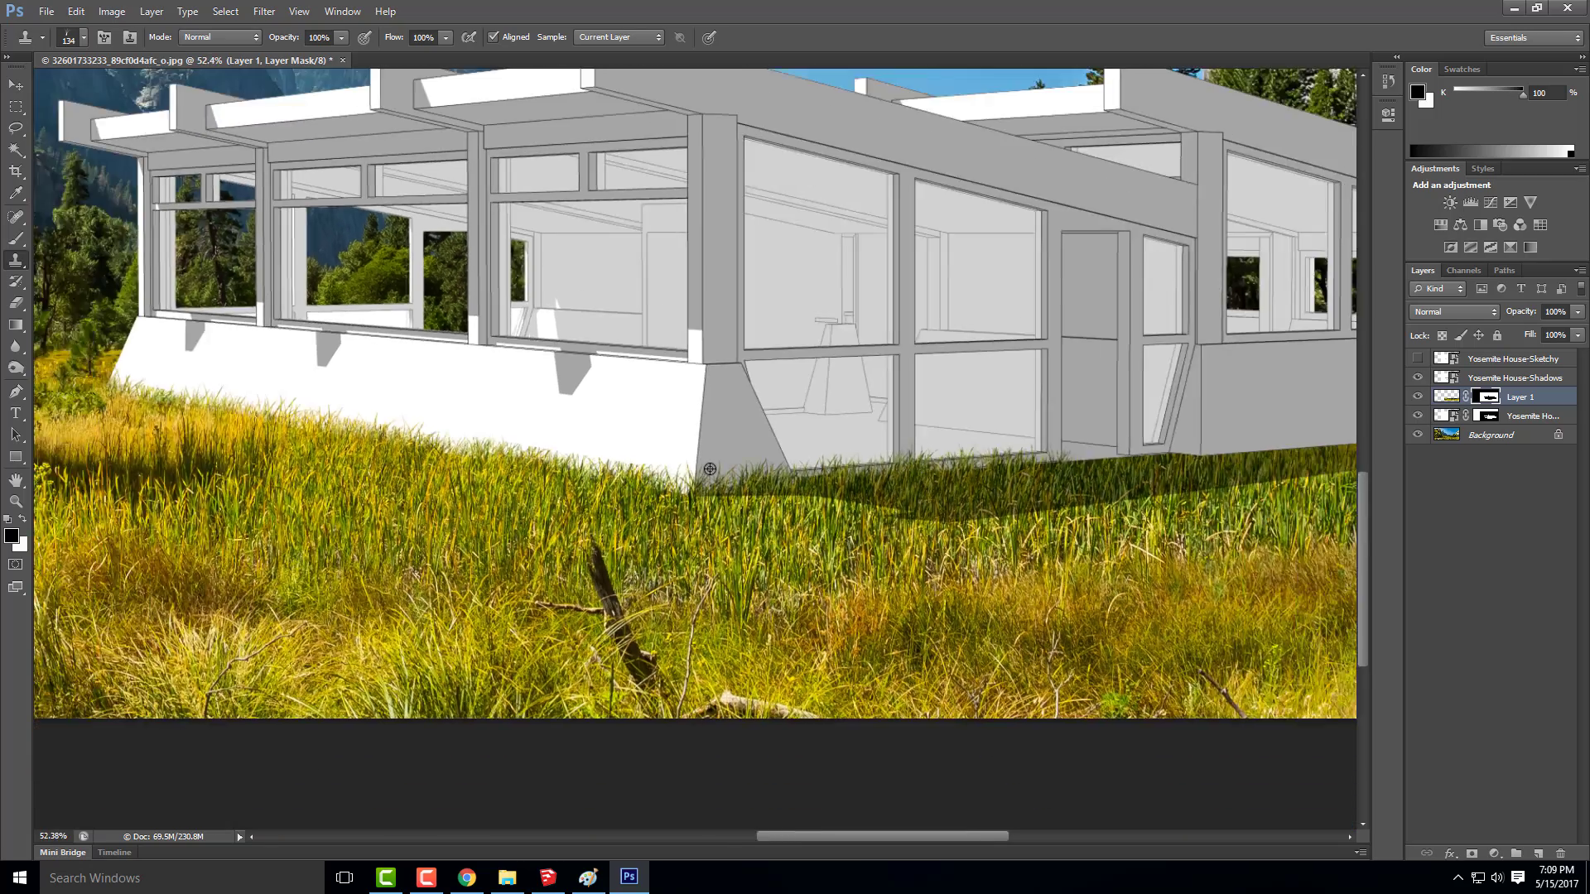
scroll(702, 476, "up", 5)
mouse_move(711, 472)
left_mouse_down()
mouse_move(1027, 451)
mouse_move(948, 471)
left_mouse_up()
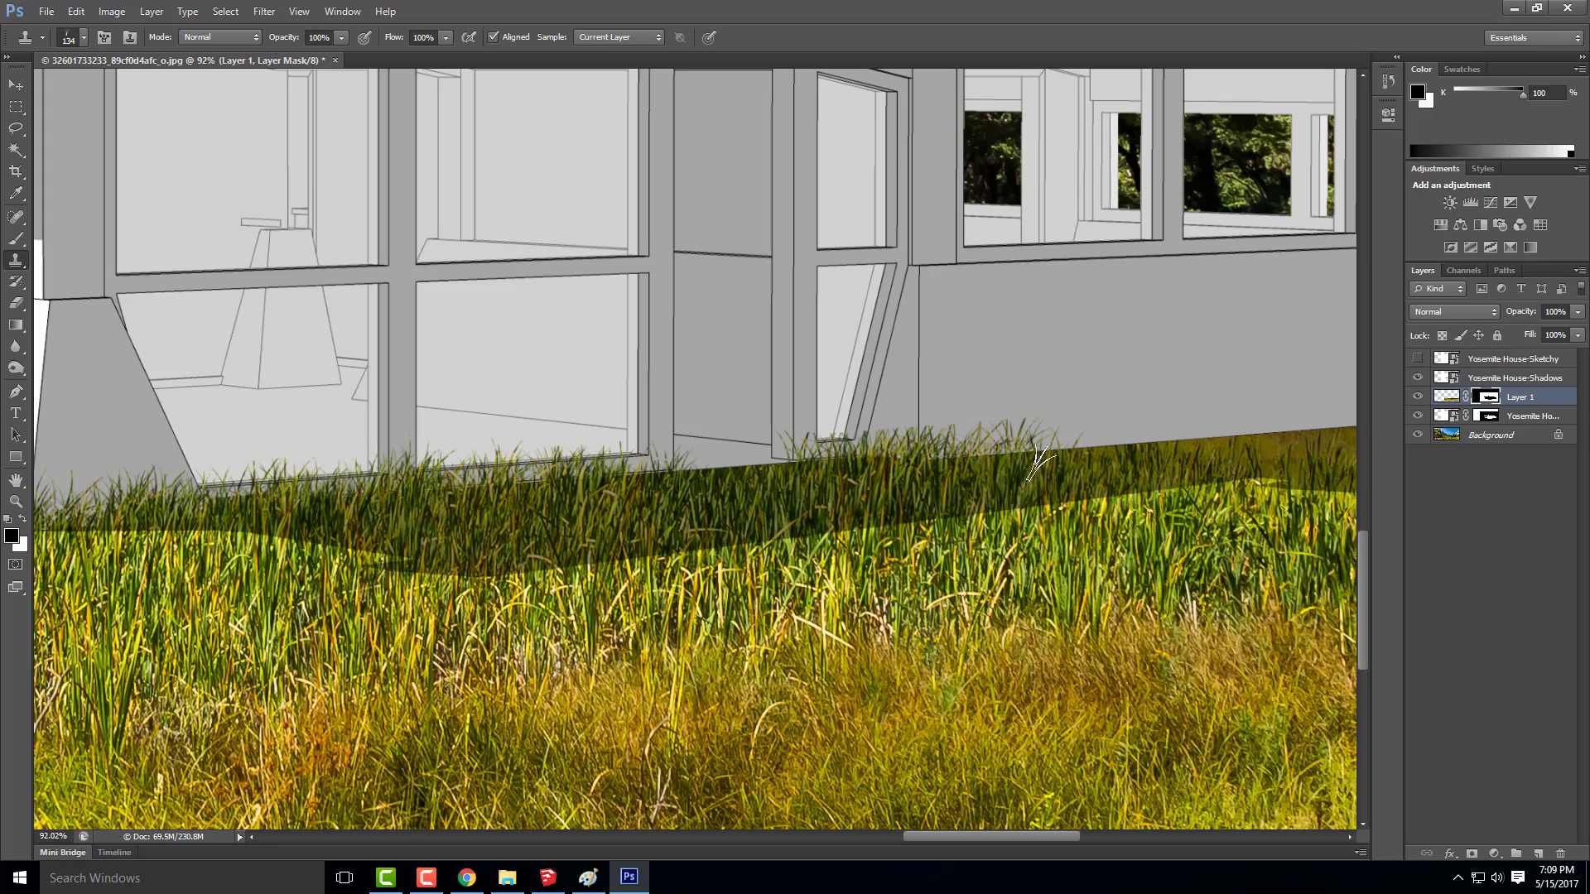
mouse_move(964, 461)
left_mouse_down()
mouse_move(1168, 457)
mouse_move(799, 457)
left_mouse_up()
scroll(744, 470, "down", 6)
scroll(936, 454, "up", 6)
mouse_move(1024, 463)
left_mouse_down()
mouse_move(993, 448)
mouse_move(739, 472)
left_mouse_up()
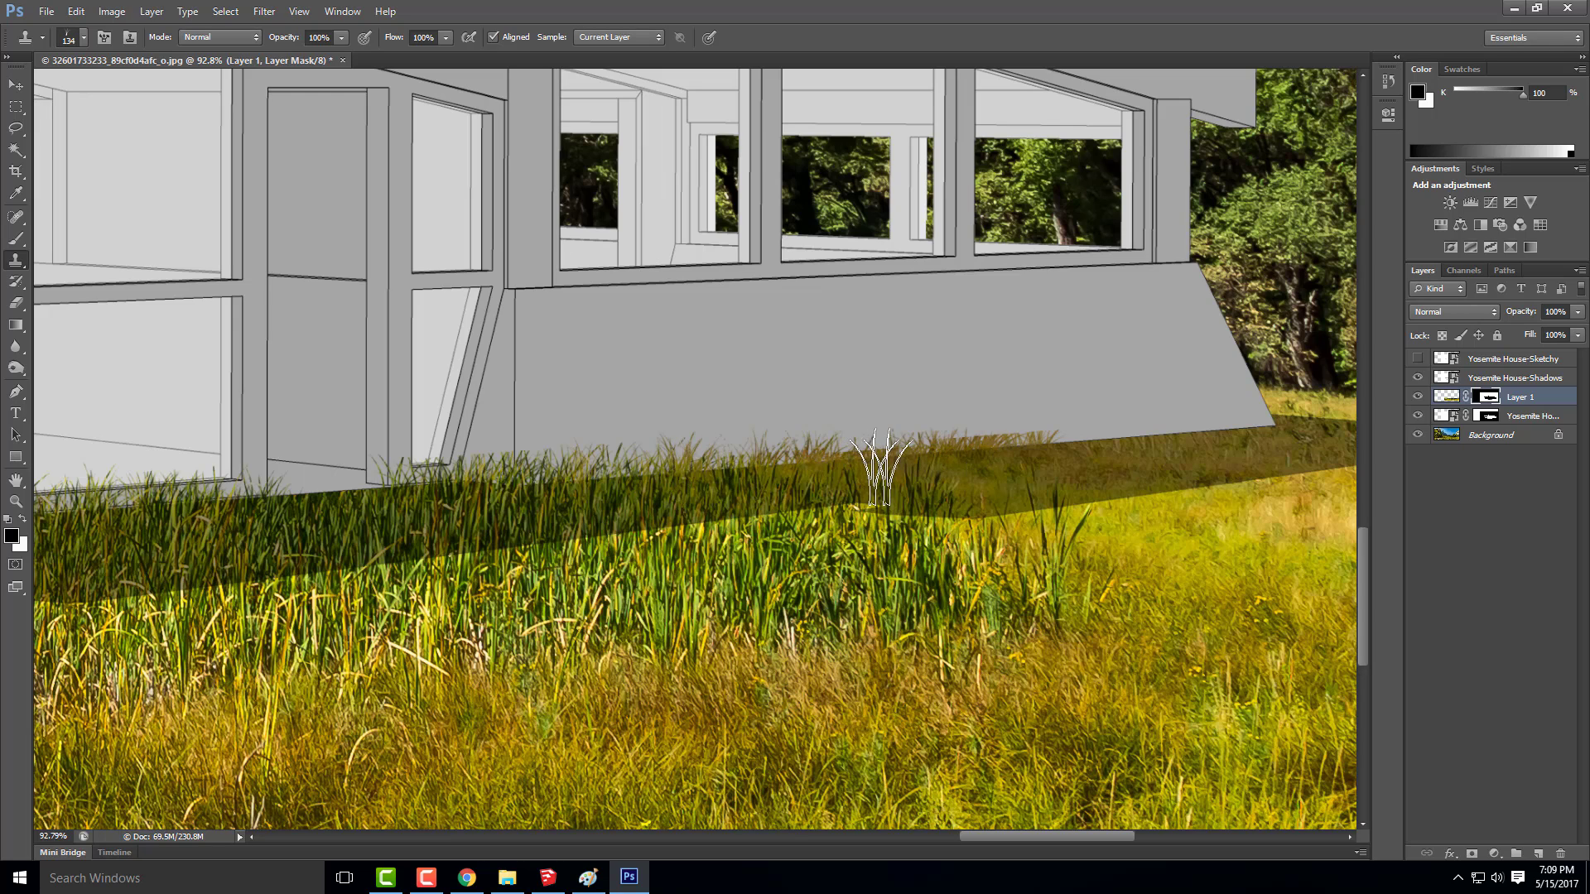
Try cloning grass at the far end of the grey side wall, and undo the last strokes along its lower edge
mouse_move(1069, 443)
left_mouse_down()
mouse_move(1148, 422)
mouse_move(1242, 430)
left_mouse_up()
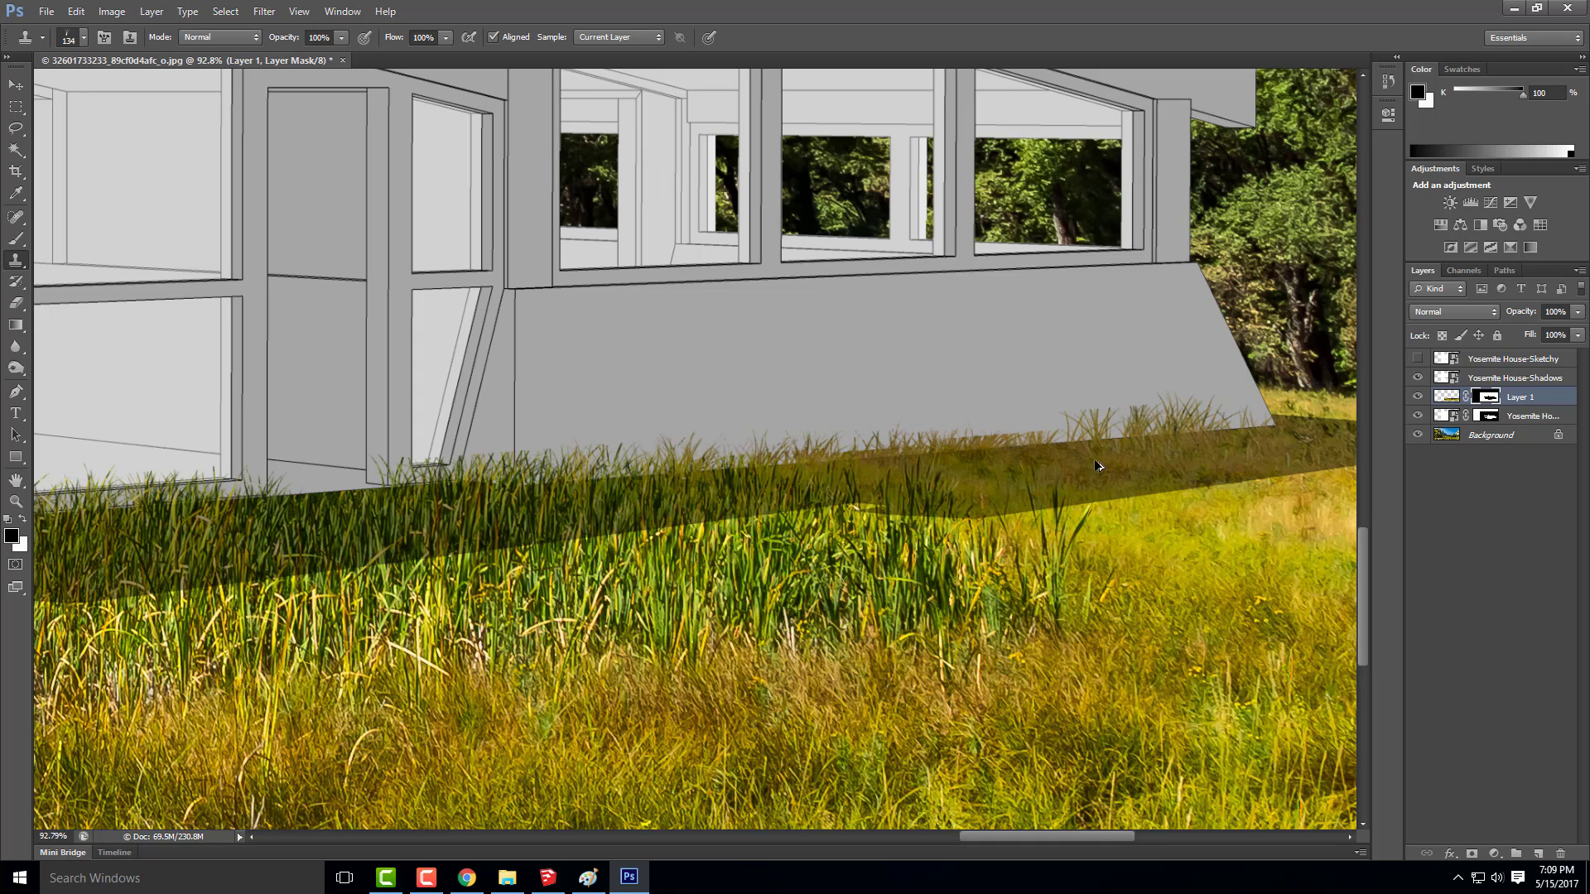
key("ctrl+alt+z")
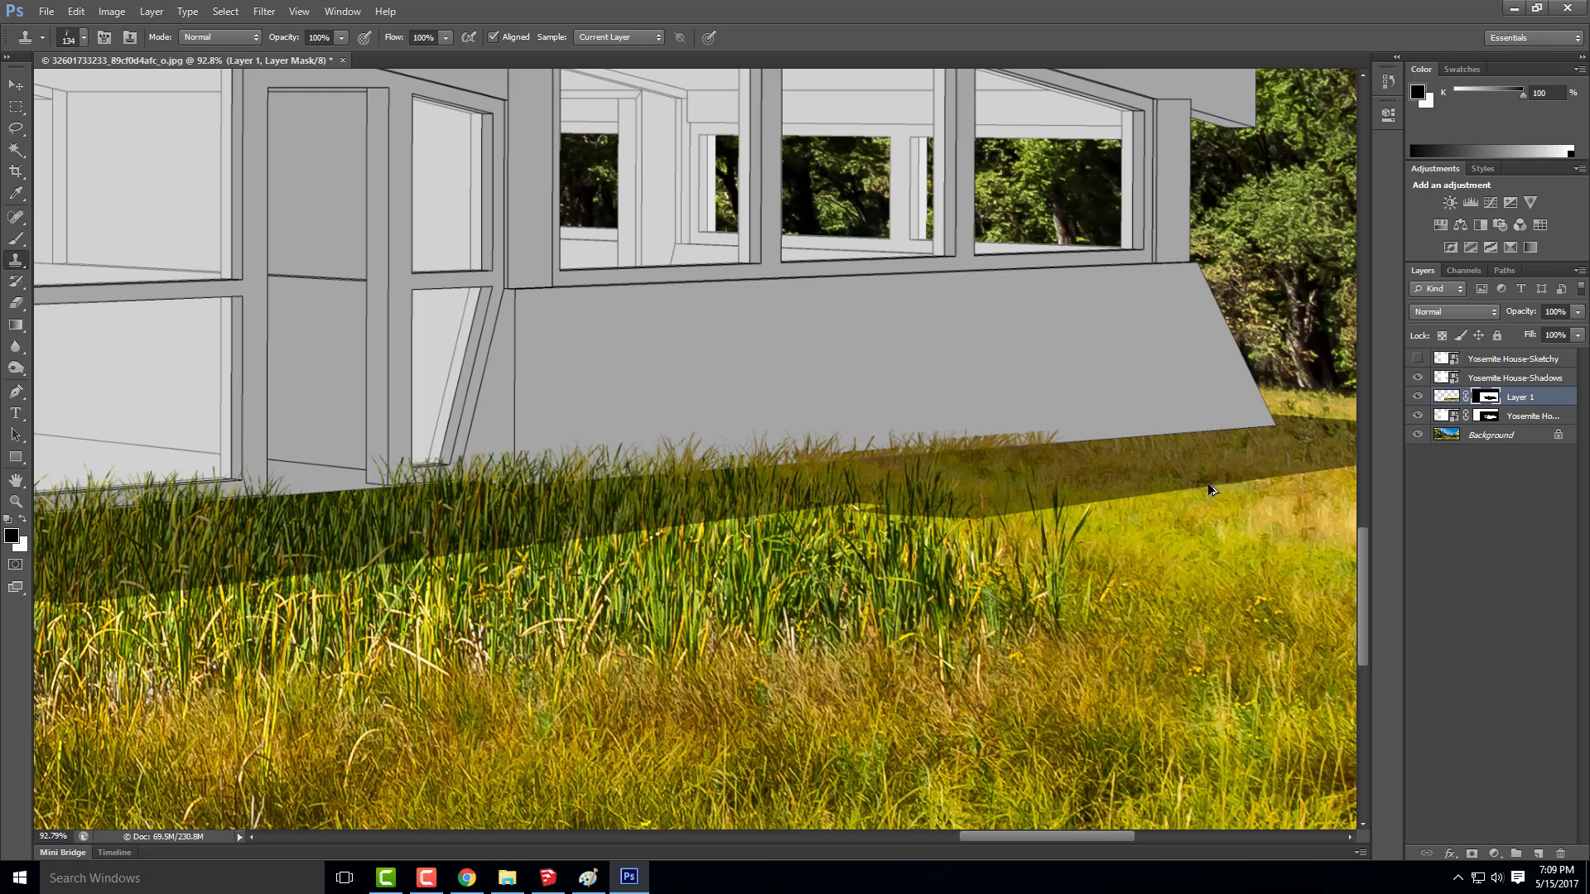
key("ctrl+alt+z")
key("ctrl+alt+z")
key("ctrl+alt+z")
key("ctrl+alt+z")
key("ctrl+alt+z")
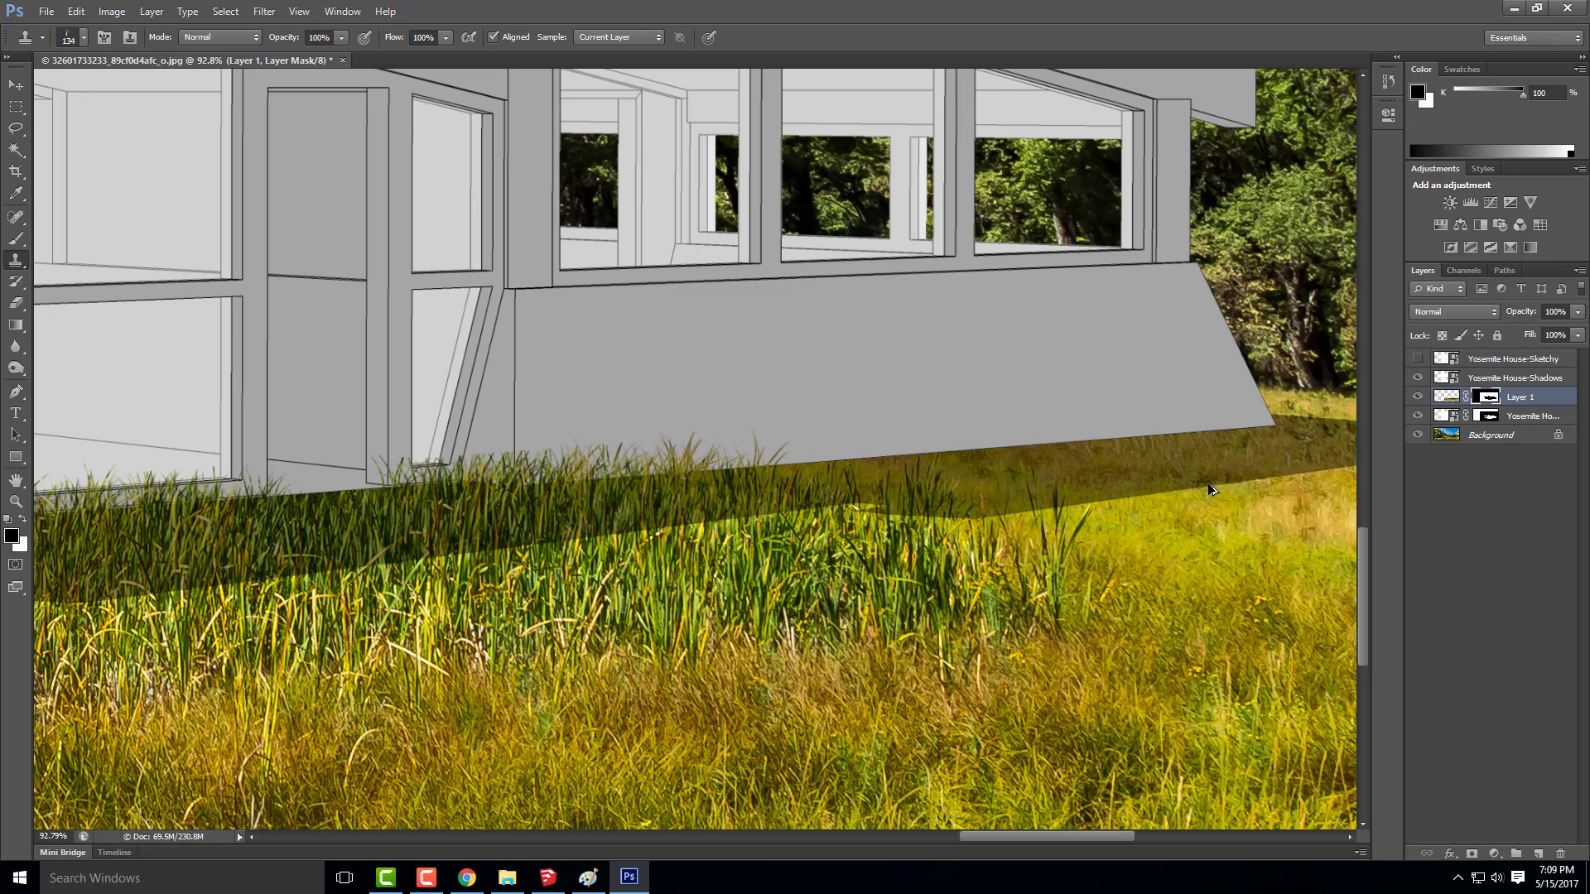
Reduce the grass brush to 78 px and clone blades along the rest of the grey side wall's lower edge to its far corner
left_click(85, 38)
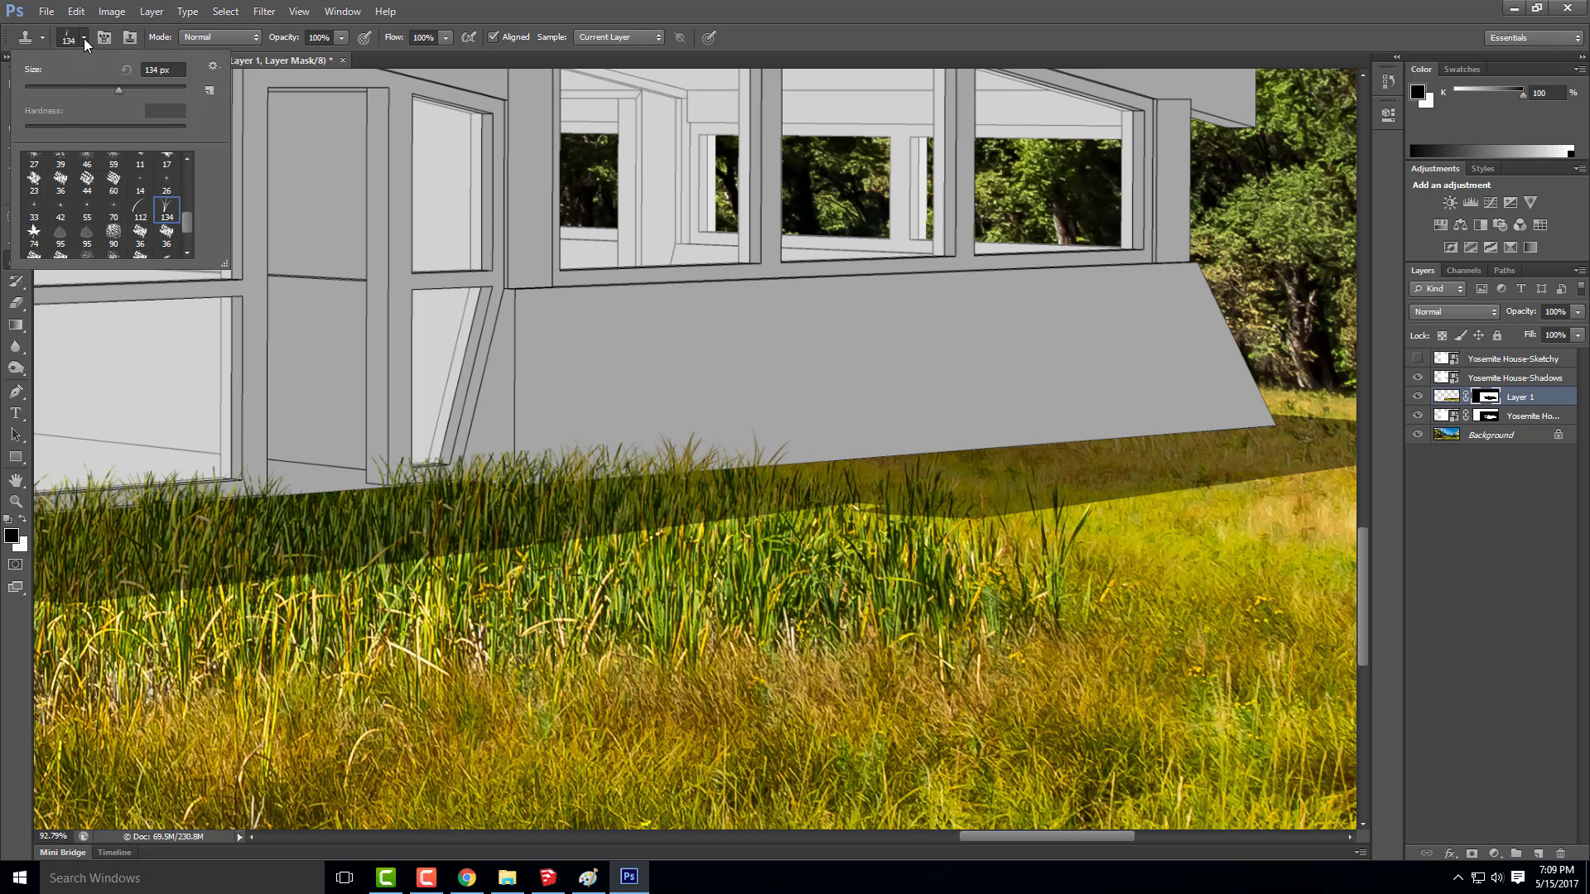
left_click(87, 88)
left_click(996, 469)
mouse_move(1081, 448)
left_mouse_down()
mouse_move(1206, 450)
mouse_move(1236, 444)
mouse_move(1232, 430)
mouse_move(1131, 466)
left_mouse_up()
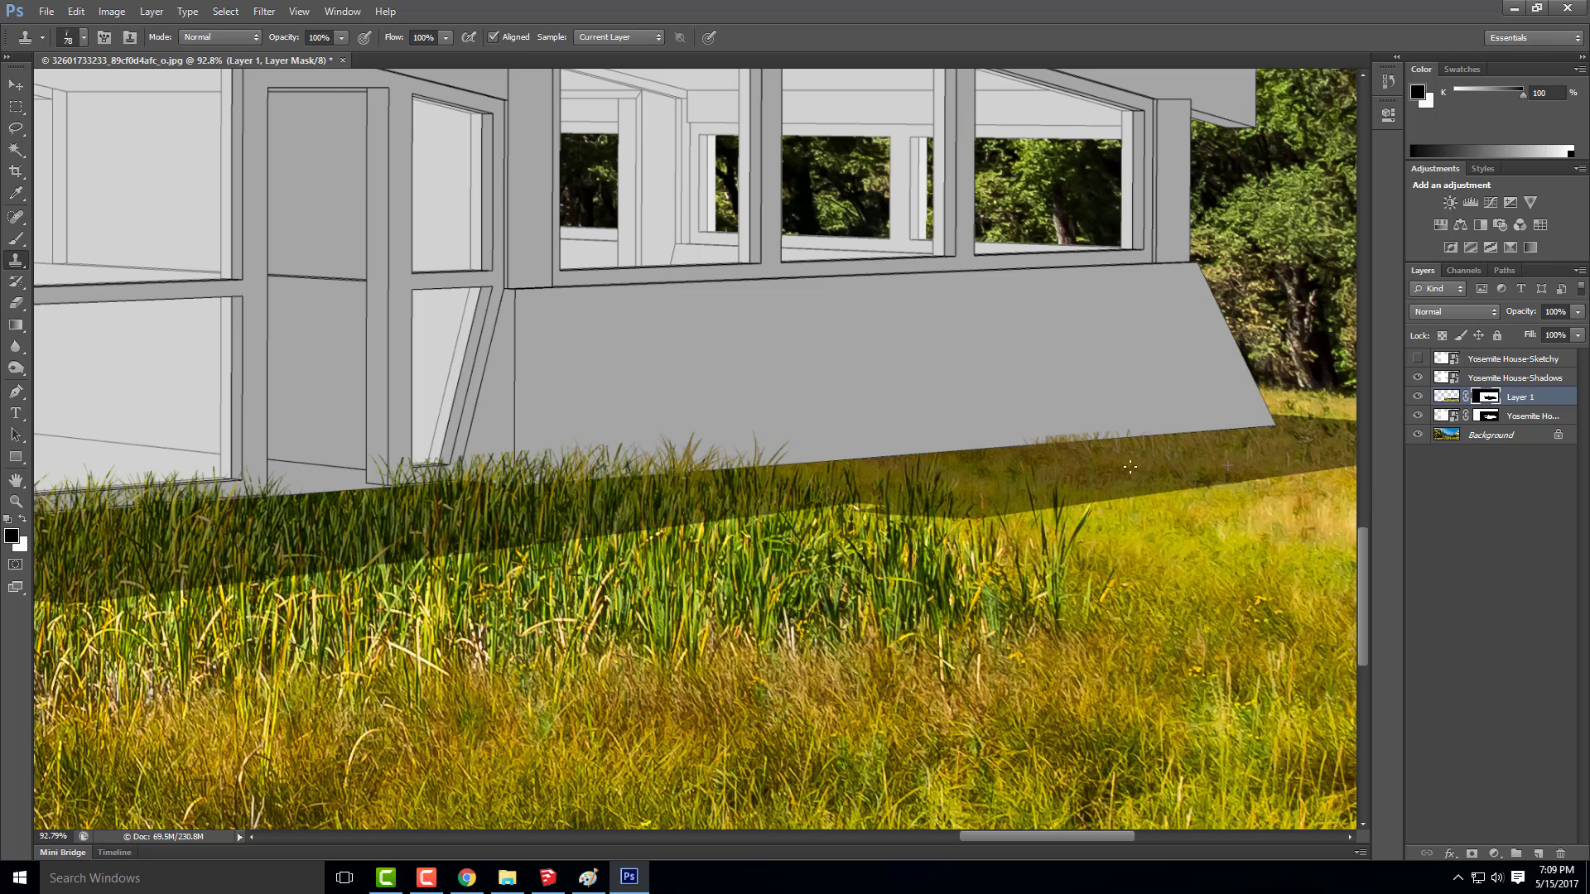
left_click(886, 484, "alt")
mouse_move(818, 461)
left_mouse_down()
mouse_move(866, 478)
mouse_move(611, 473)
left_mouse_up()
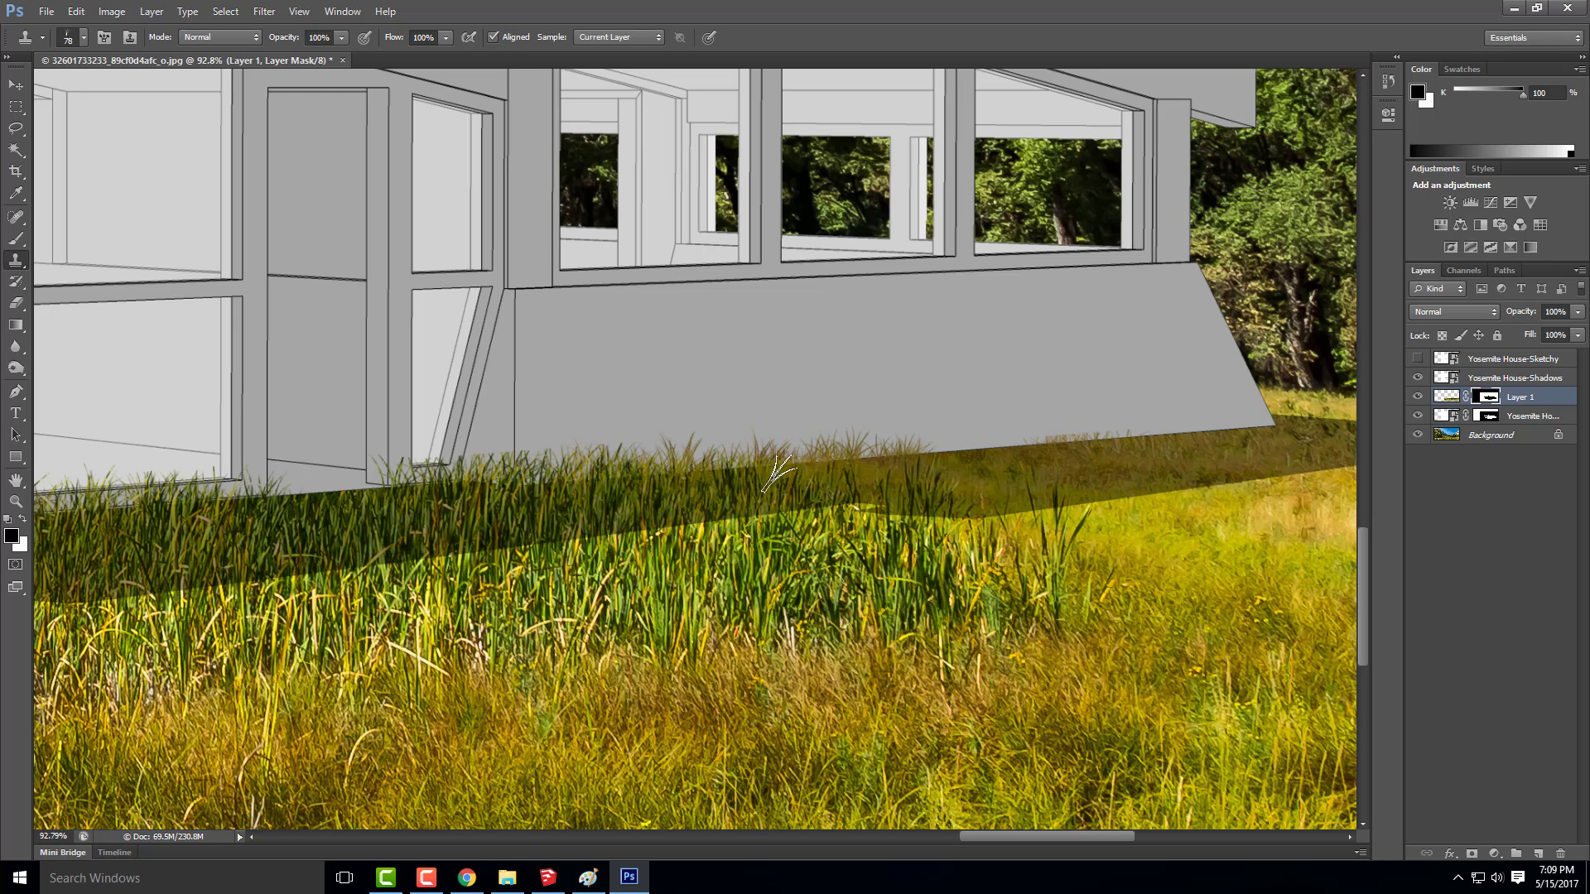
mouse_move(955, 470)
left_mouse_down()
mouse_move(1035, 465)
mouse_move(990, 470)
left_mouse_up()
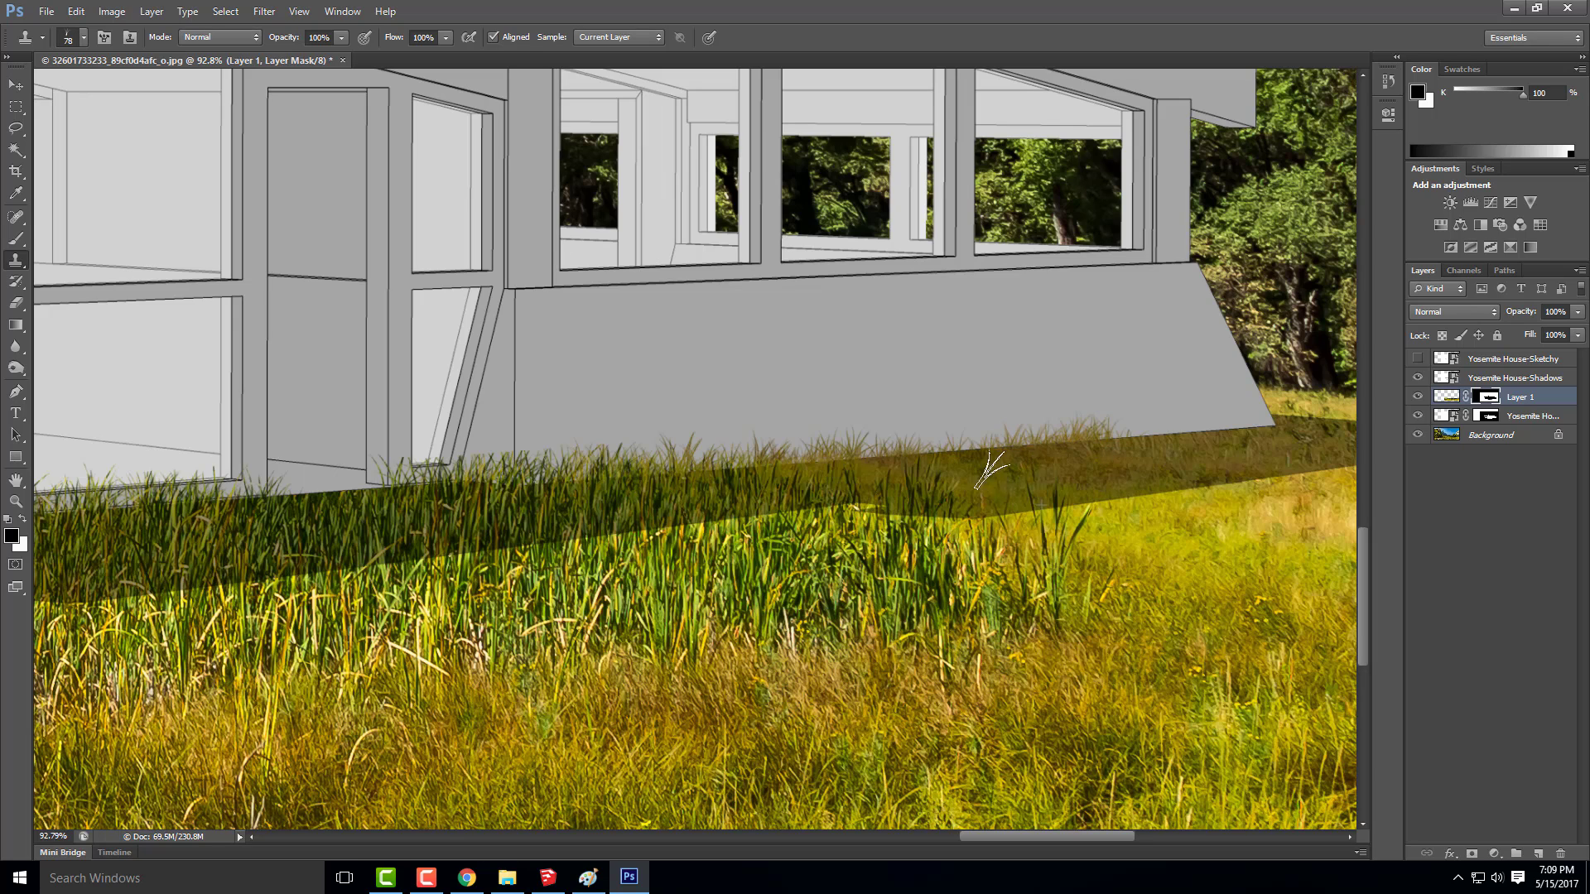
mouse_move(1188, 431)
left_mouse_down()
mouse_move(1071, 442)
mouse_move(1271, 432)
left_mouse_up()
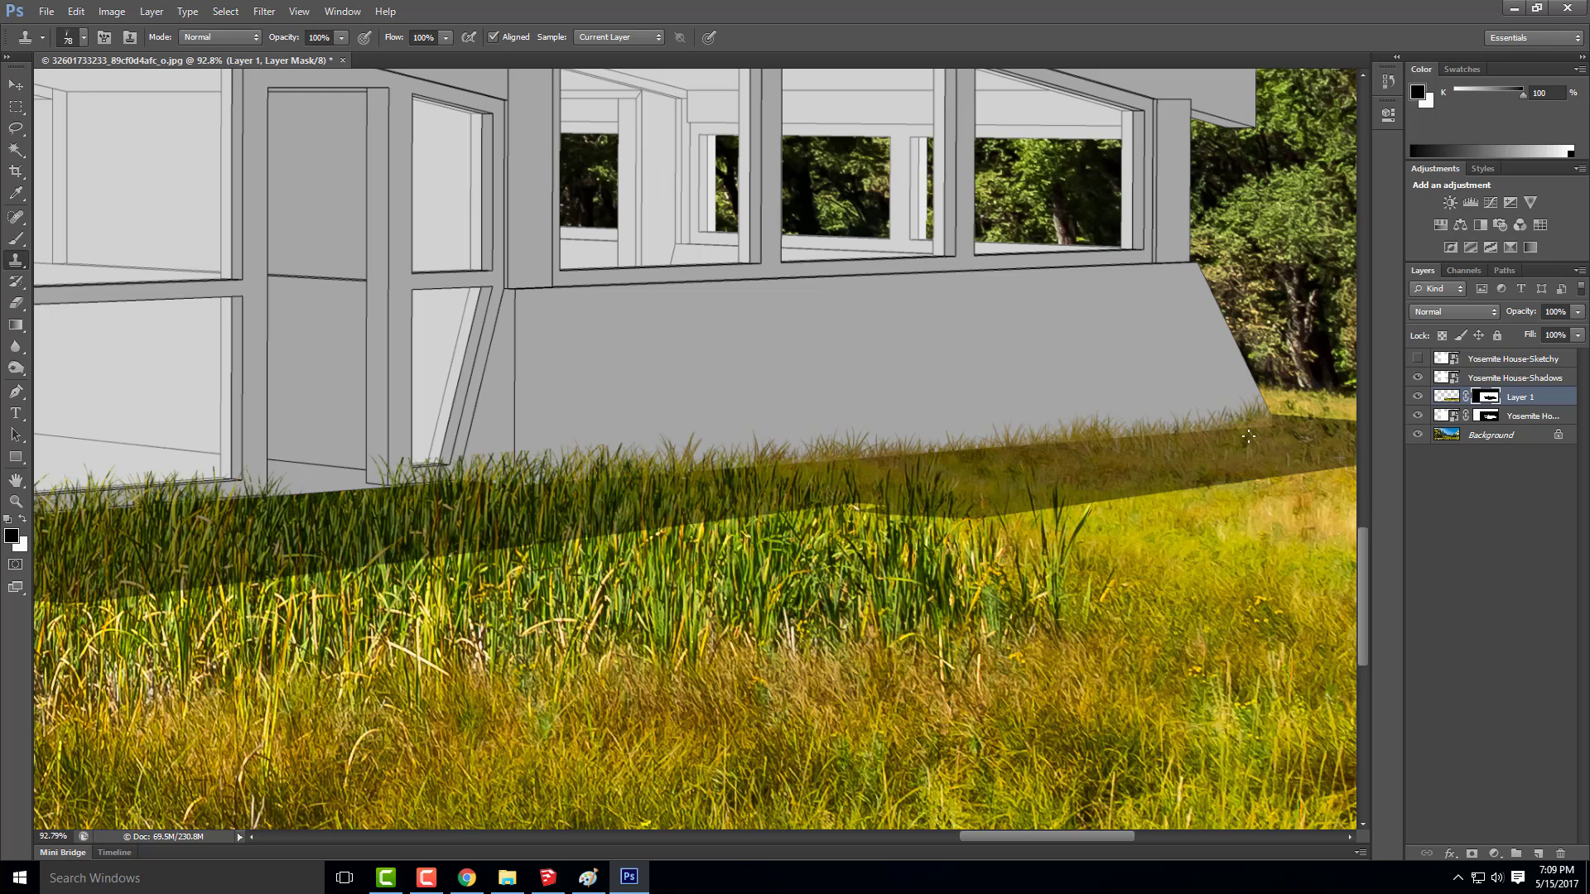
mouse_move(960, 469)
left_mouse_down()
mouse_move(938, 442)
mouse_move(939, 469)
mouse_move(801, 471)
left_mouse_up()
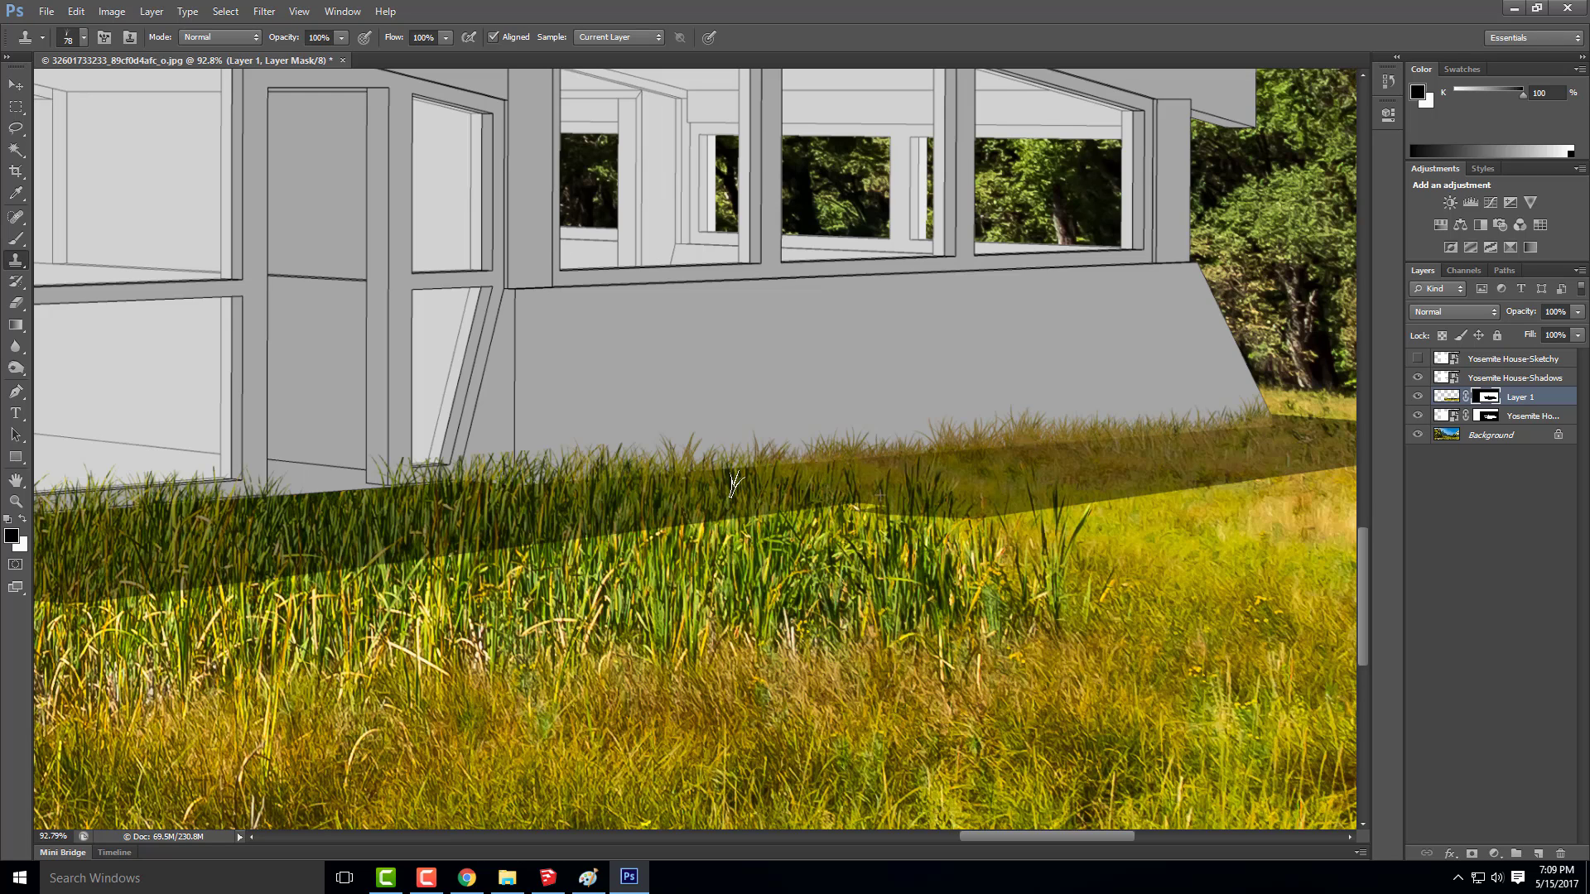
Hide Layer 1 and rename it Grass Edge
scroll(1101, 447, "down", 5)
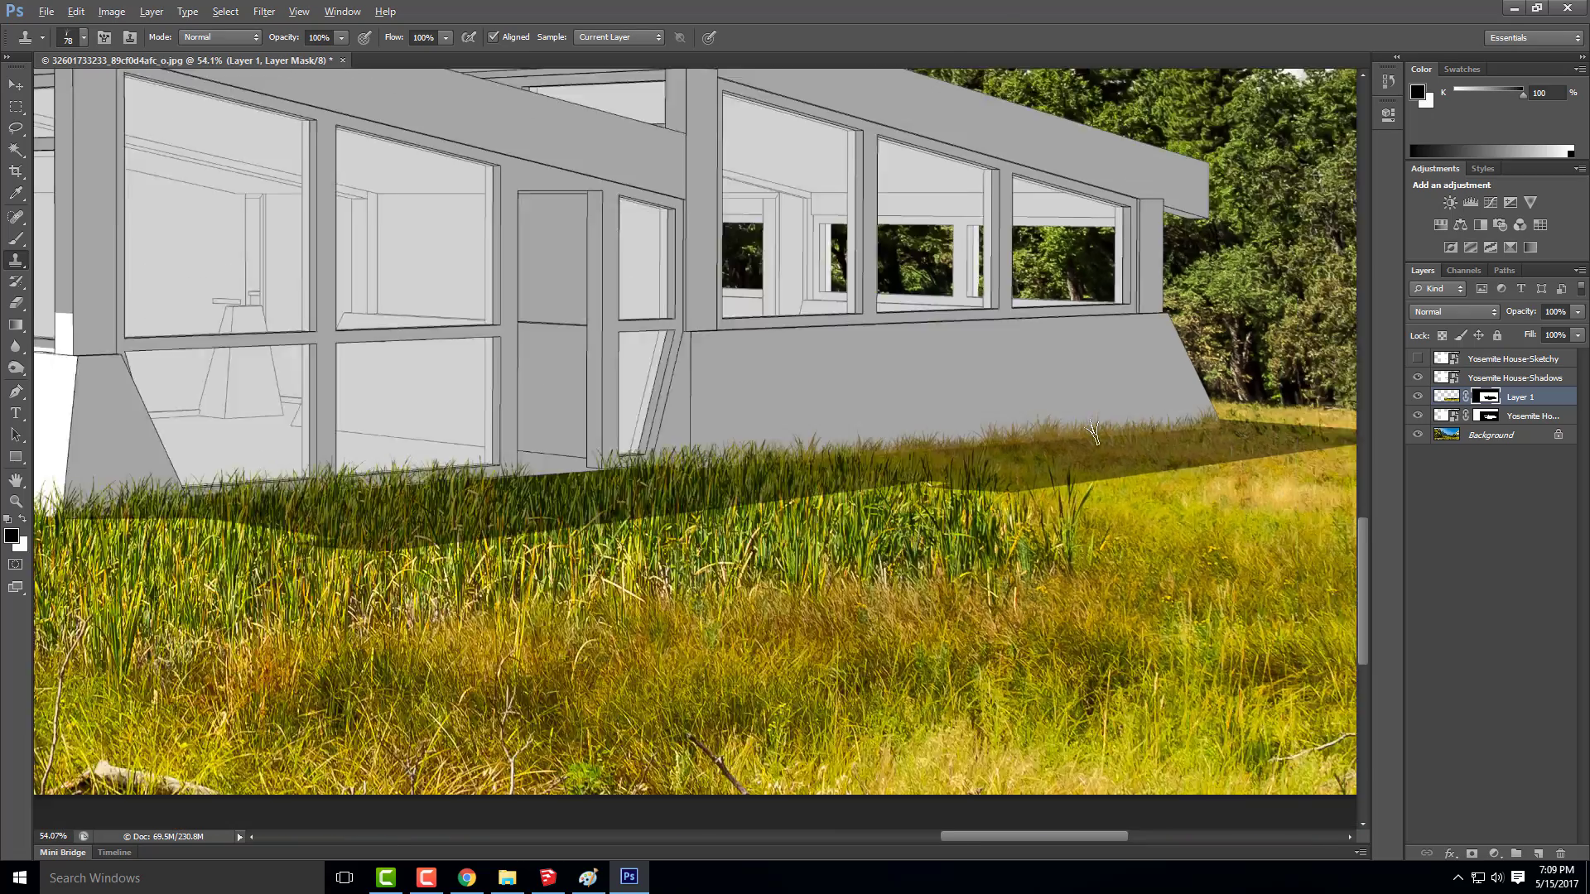
scroll(1095, 414, "down", 1)
scroll(847, 519, "up", 4)
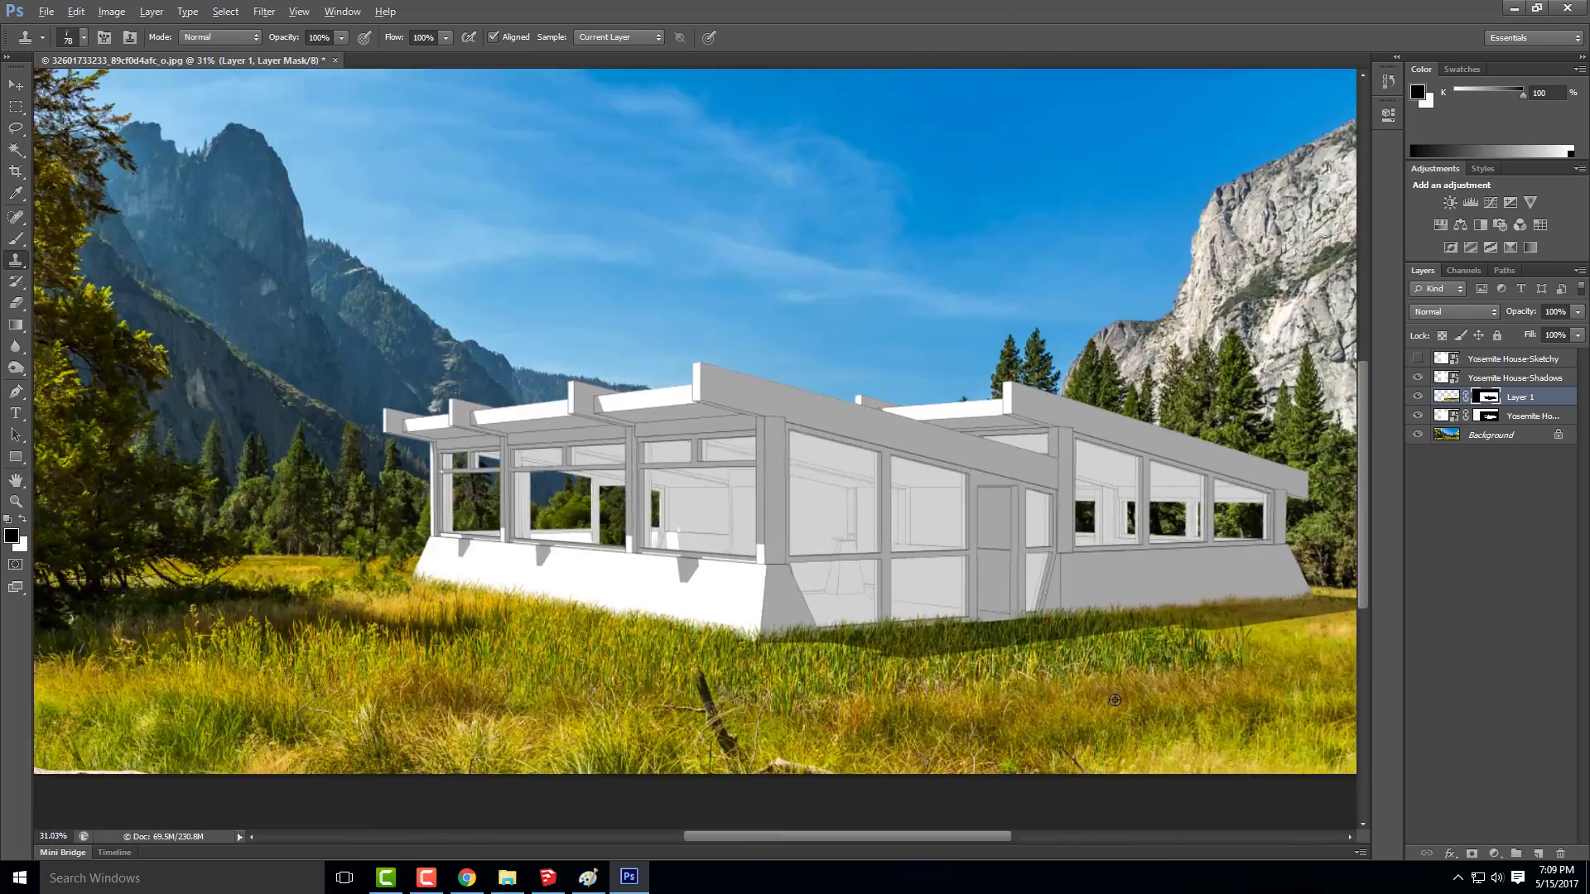
scroll(846, 519, "down", 2)
scroll(787, 567, "up", 3)
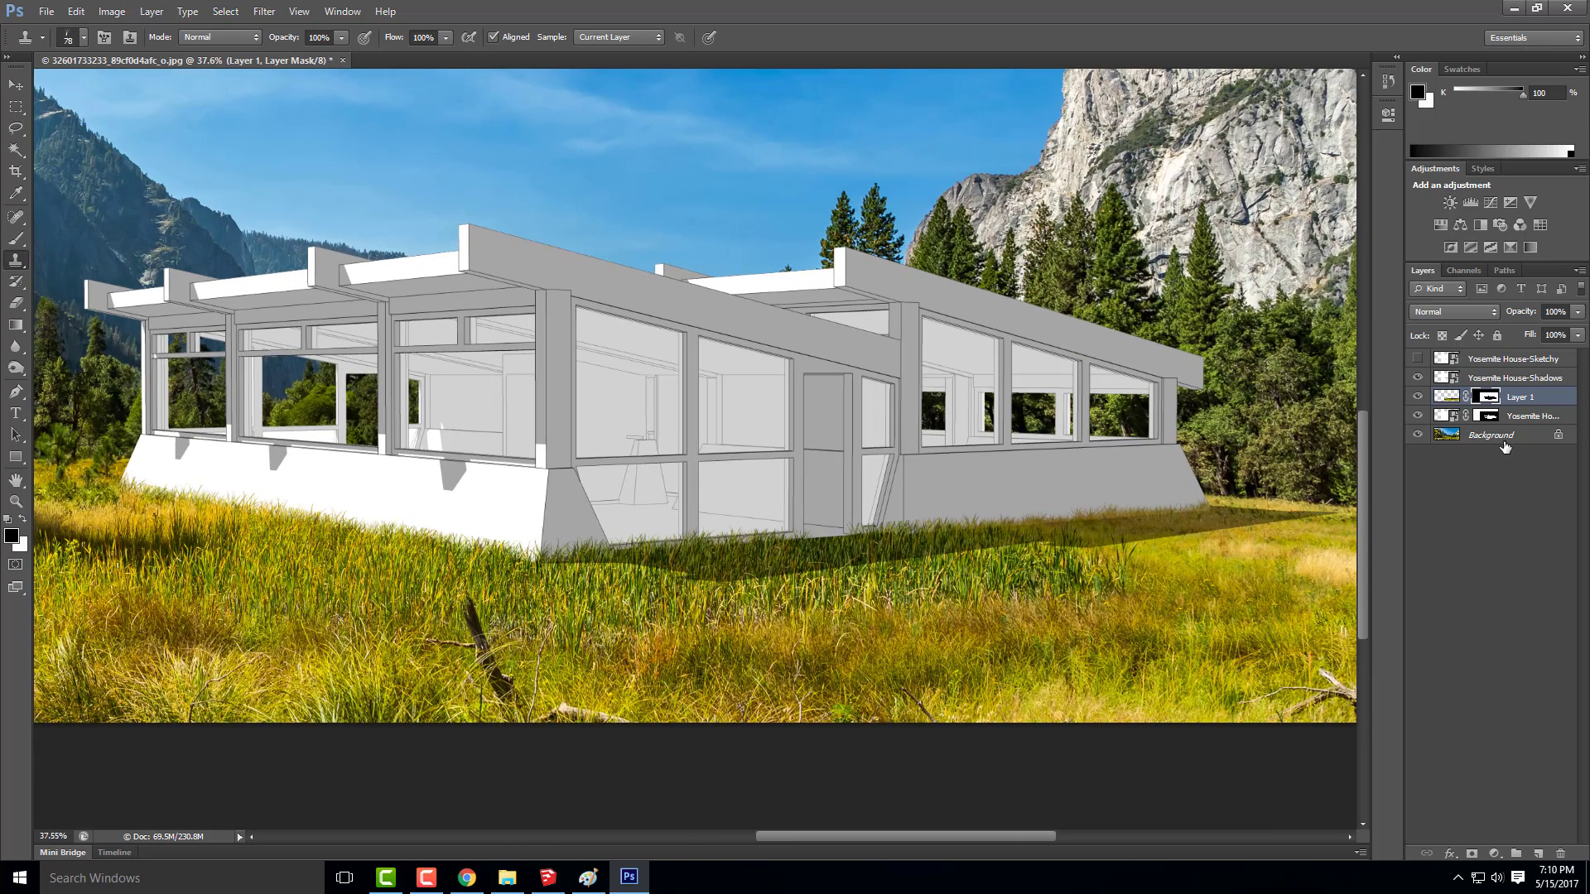
left_click(1417, 396)
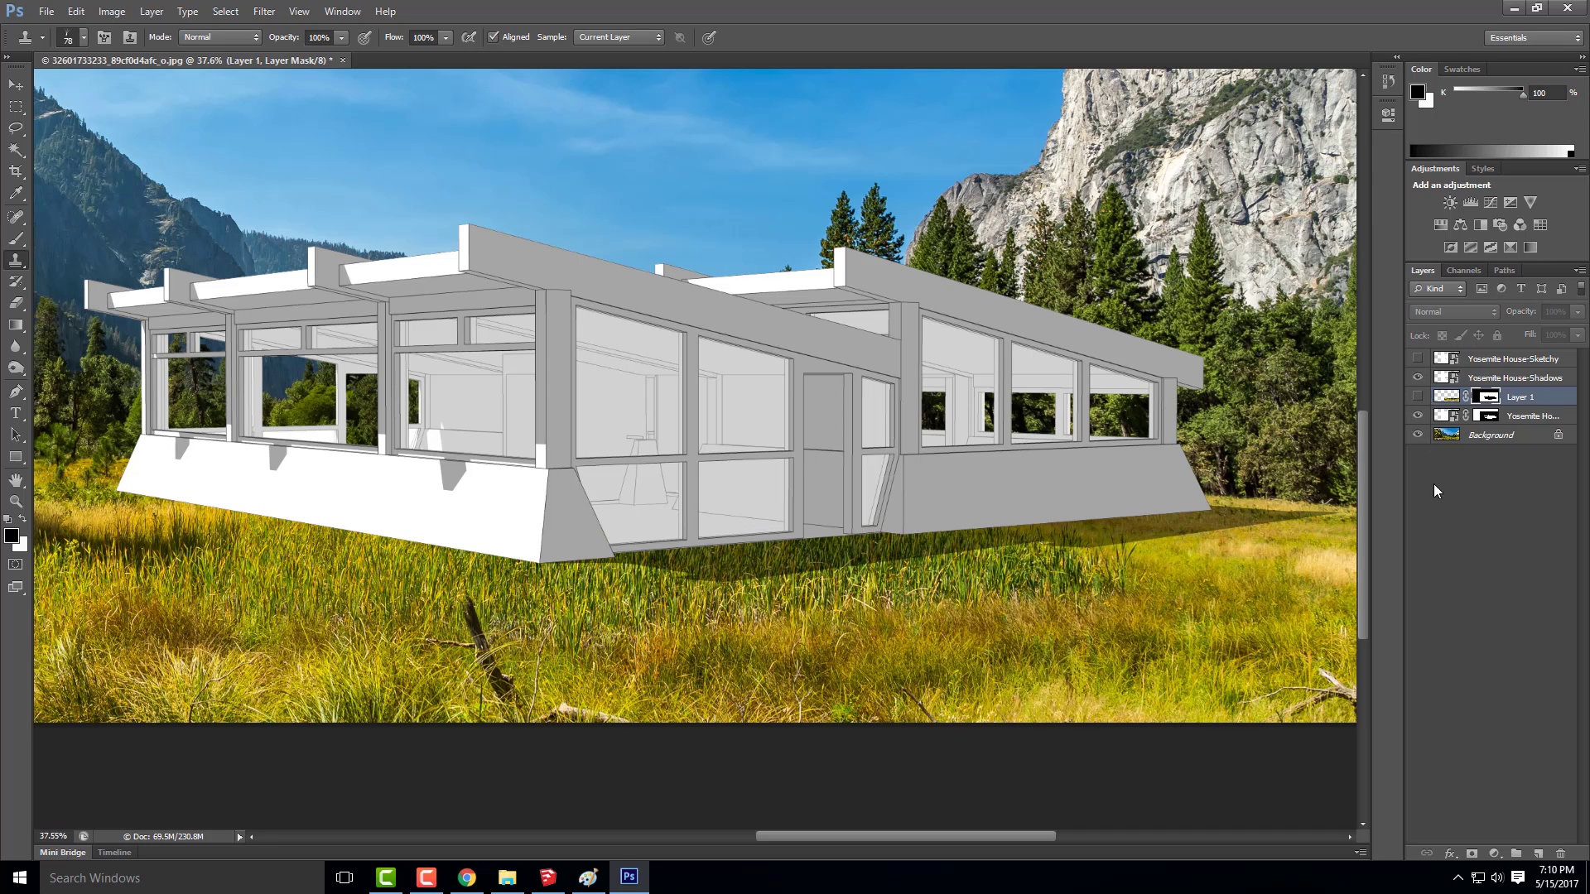
double_click(1538, 398)
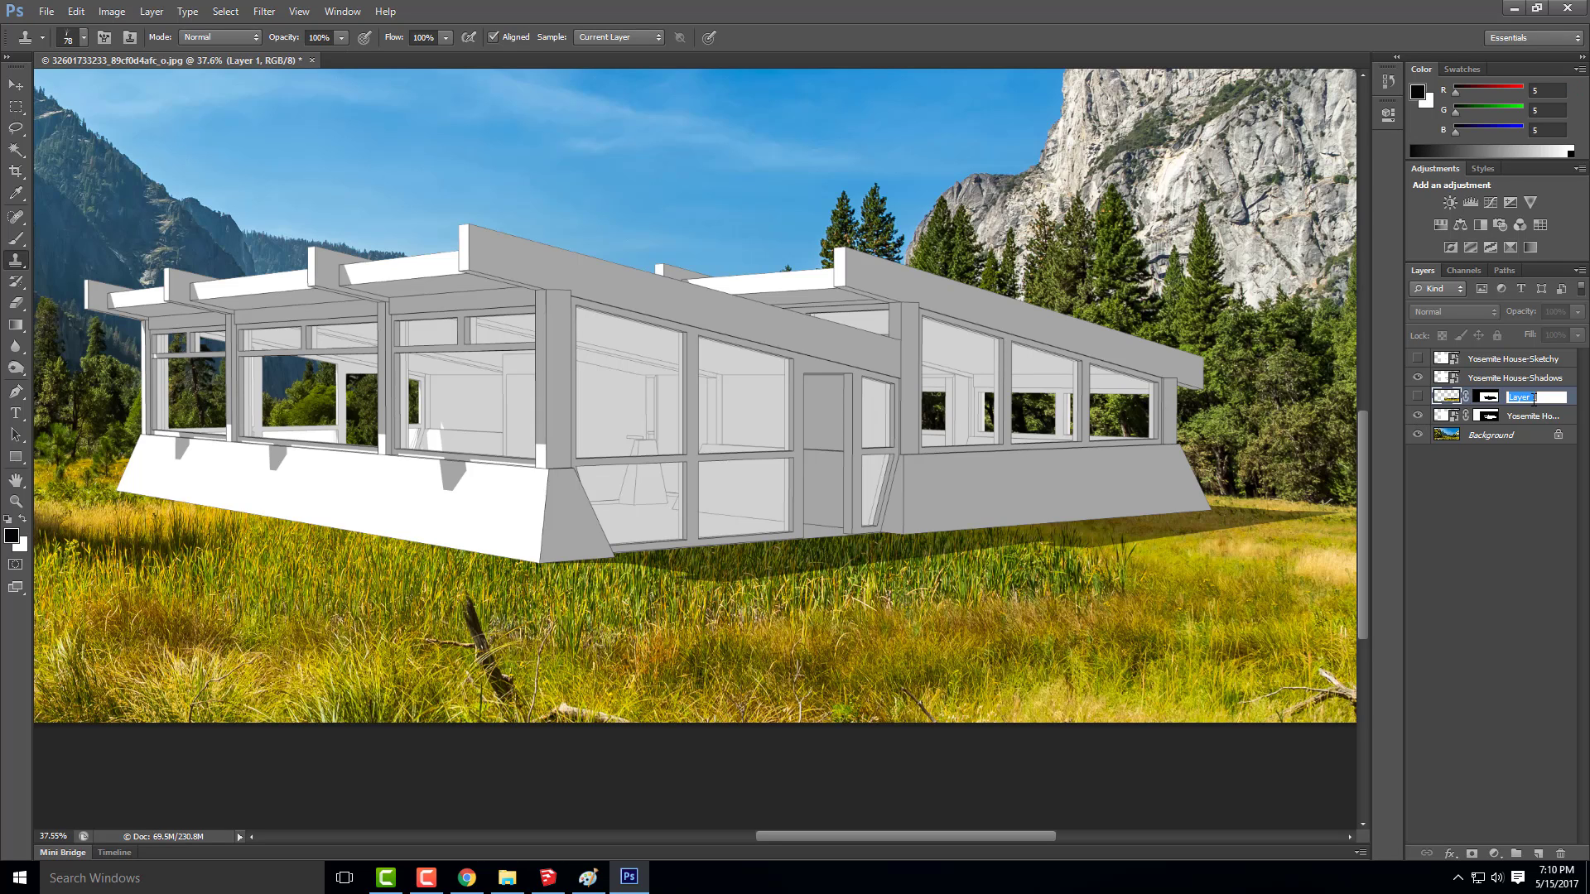
type("Grass Edge")
left_click(1469, 508)
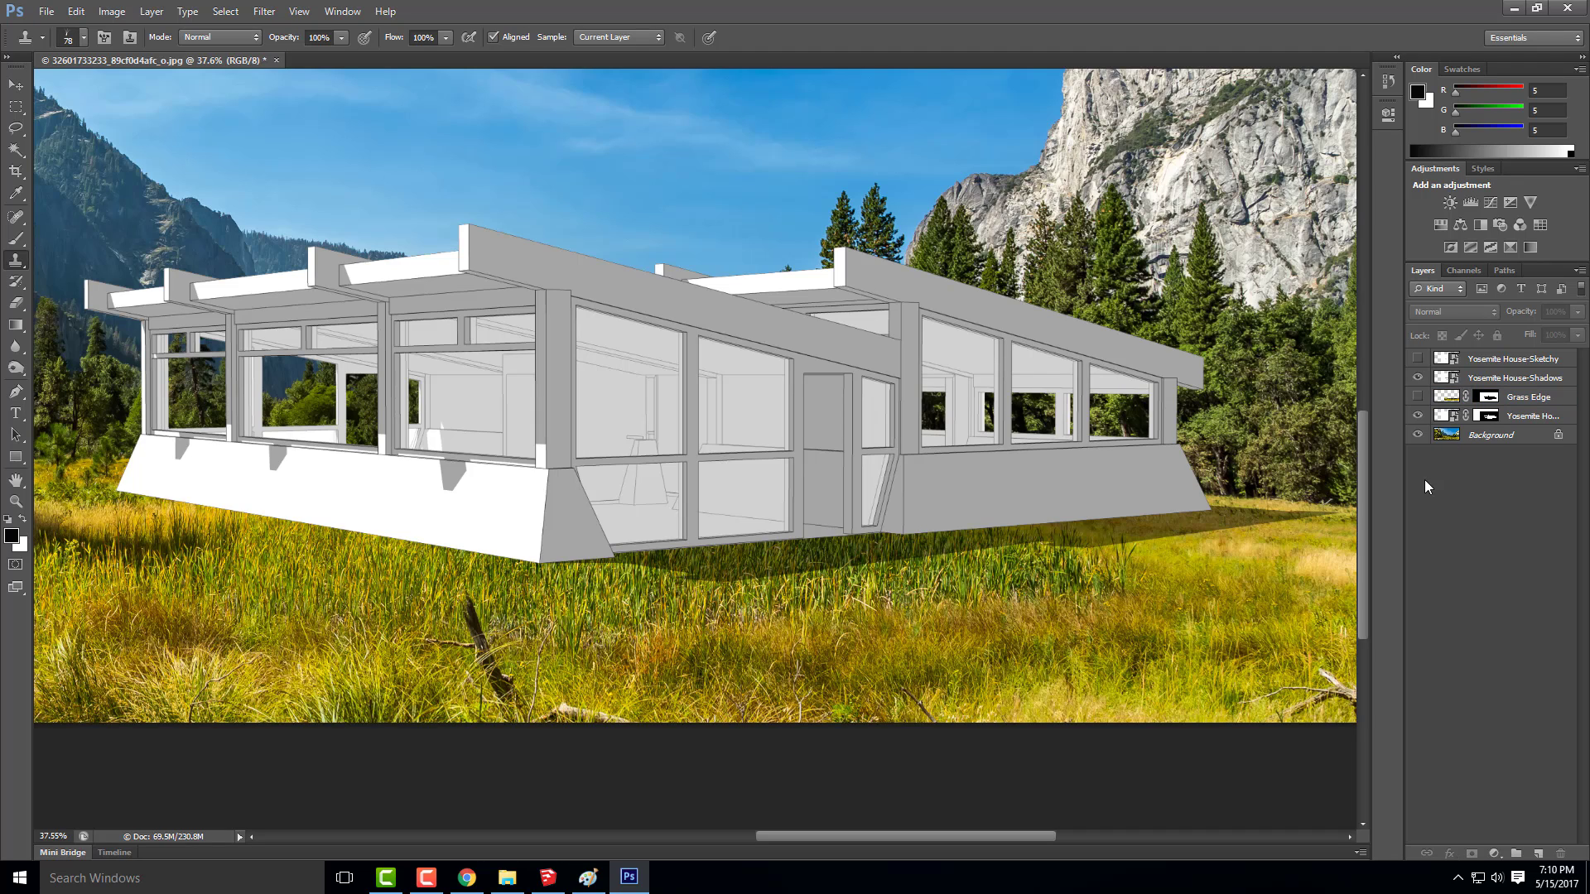
Hide the Background and the masked house layer so only Yosemite House-Shadows is shown, and select that shadows layer
left_click(1418, 434)
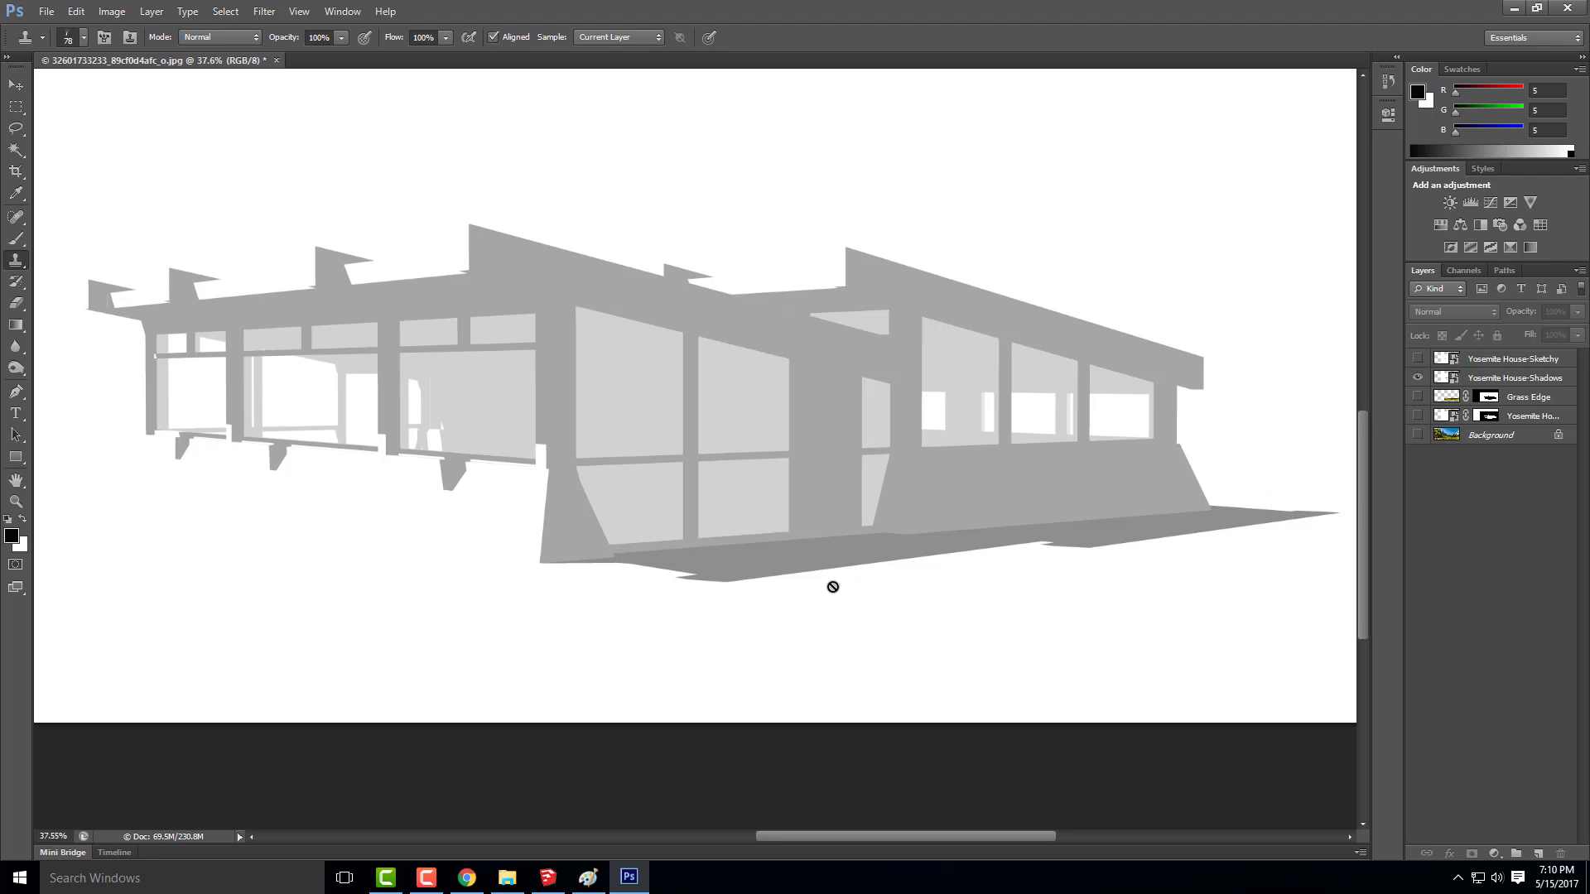
scroll(679, 600, "up", 2)
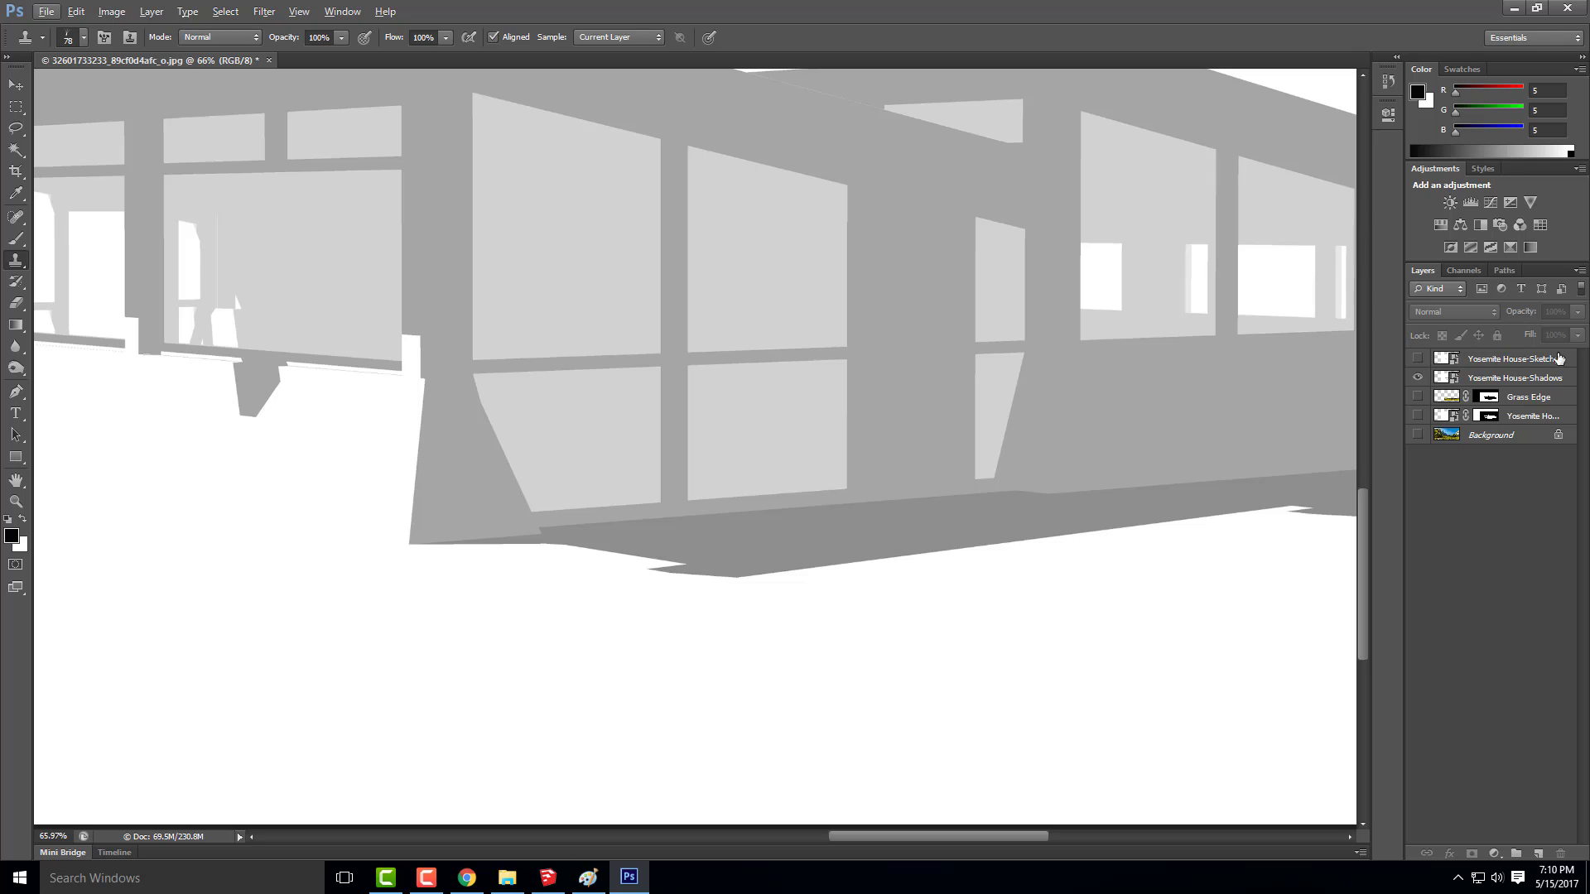
left_click(1514, 379)
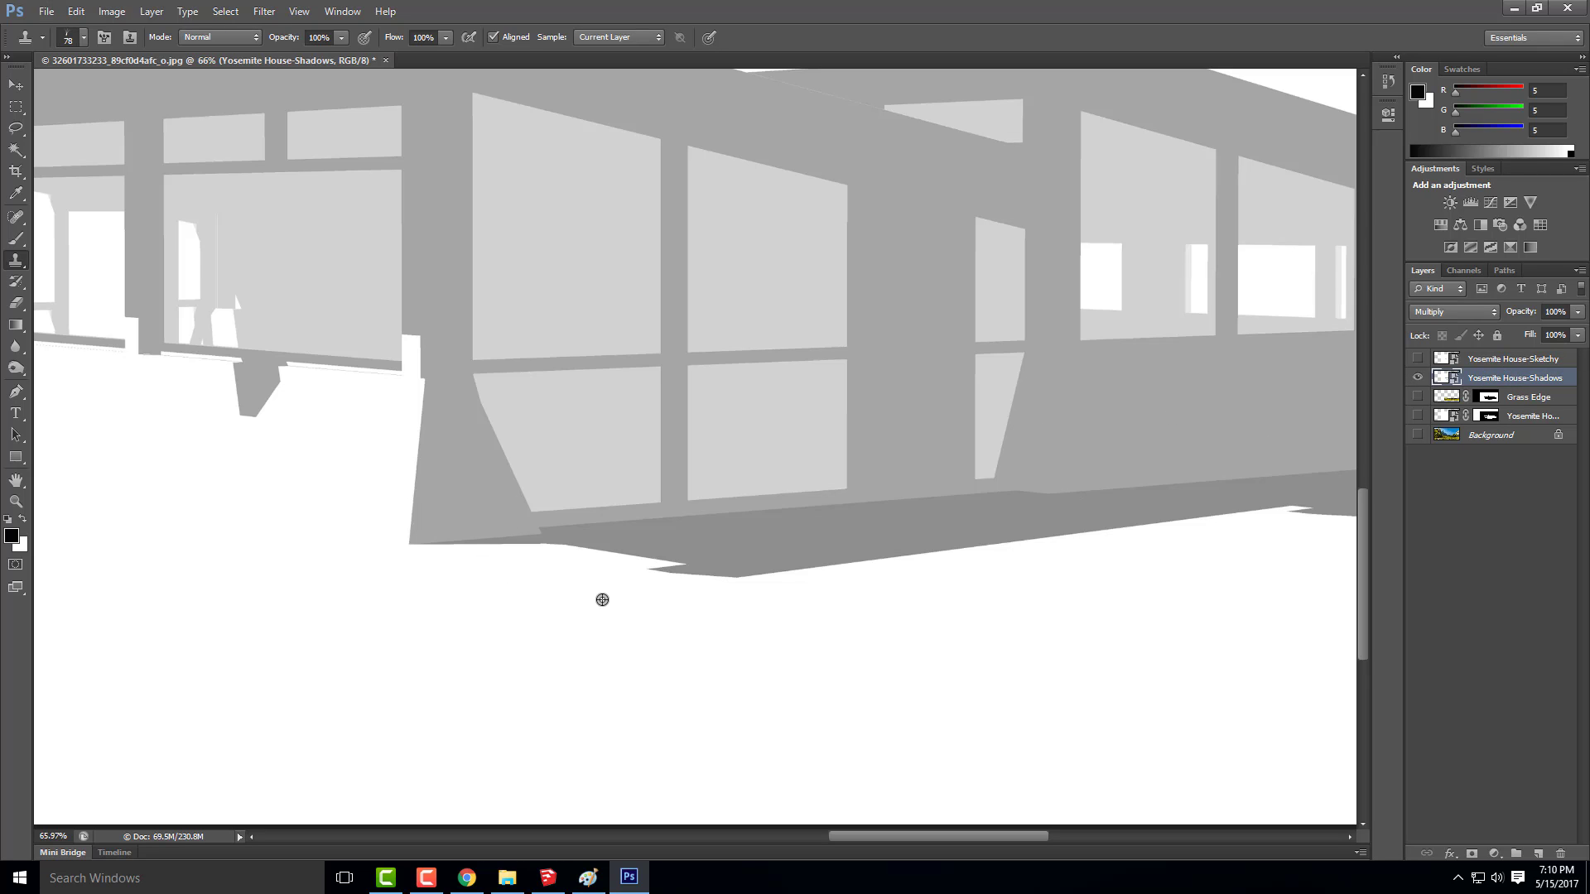
left_click(566, 565)
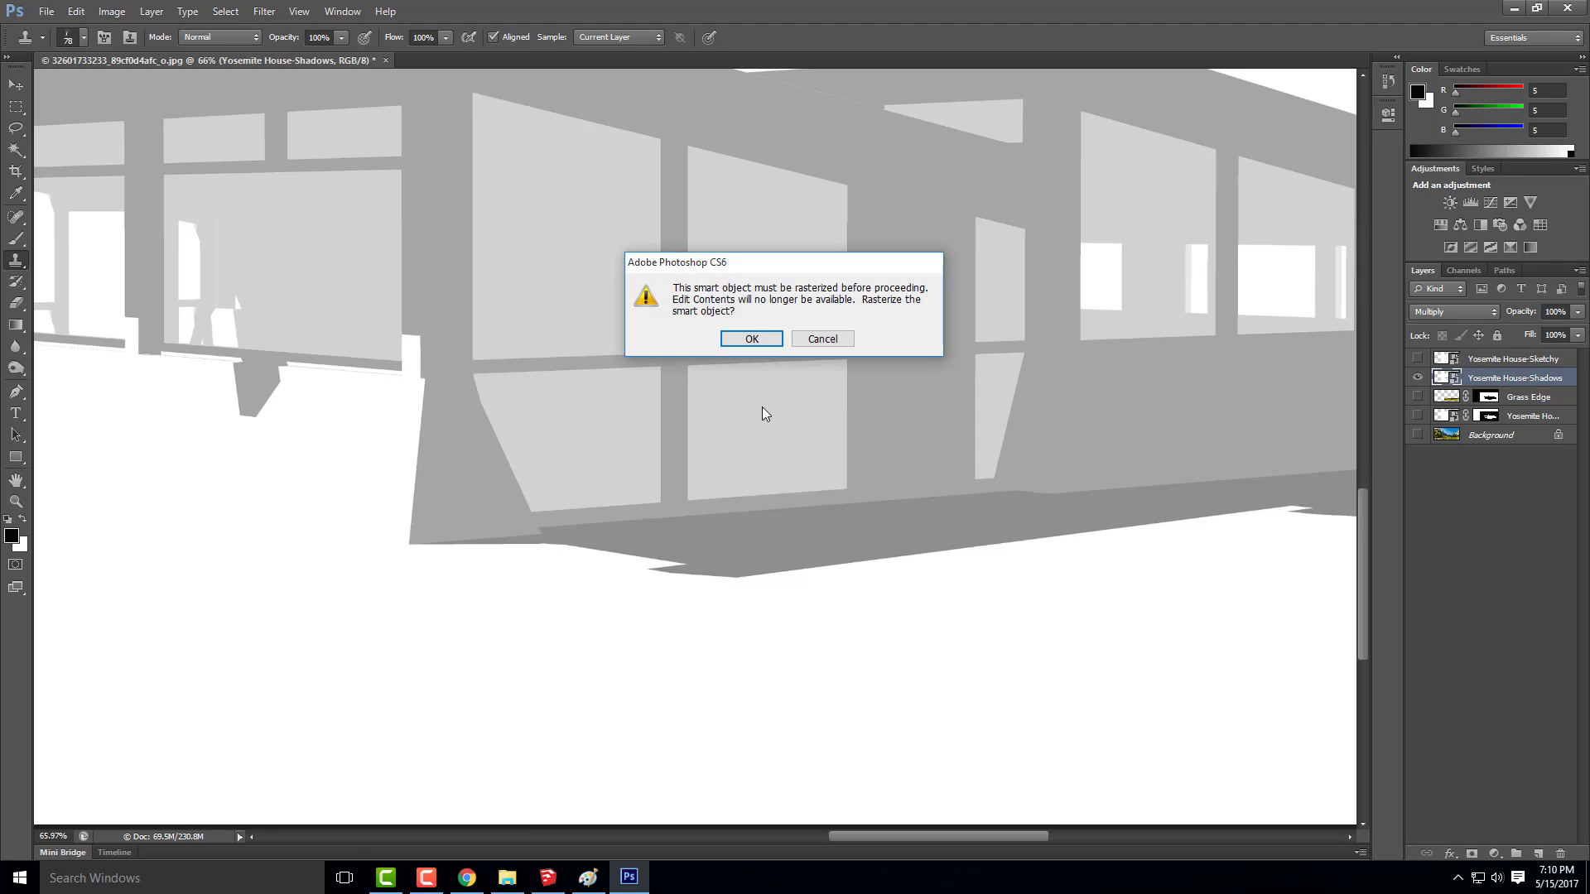
left_click(796, 340)
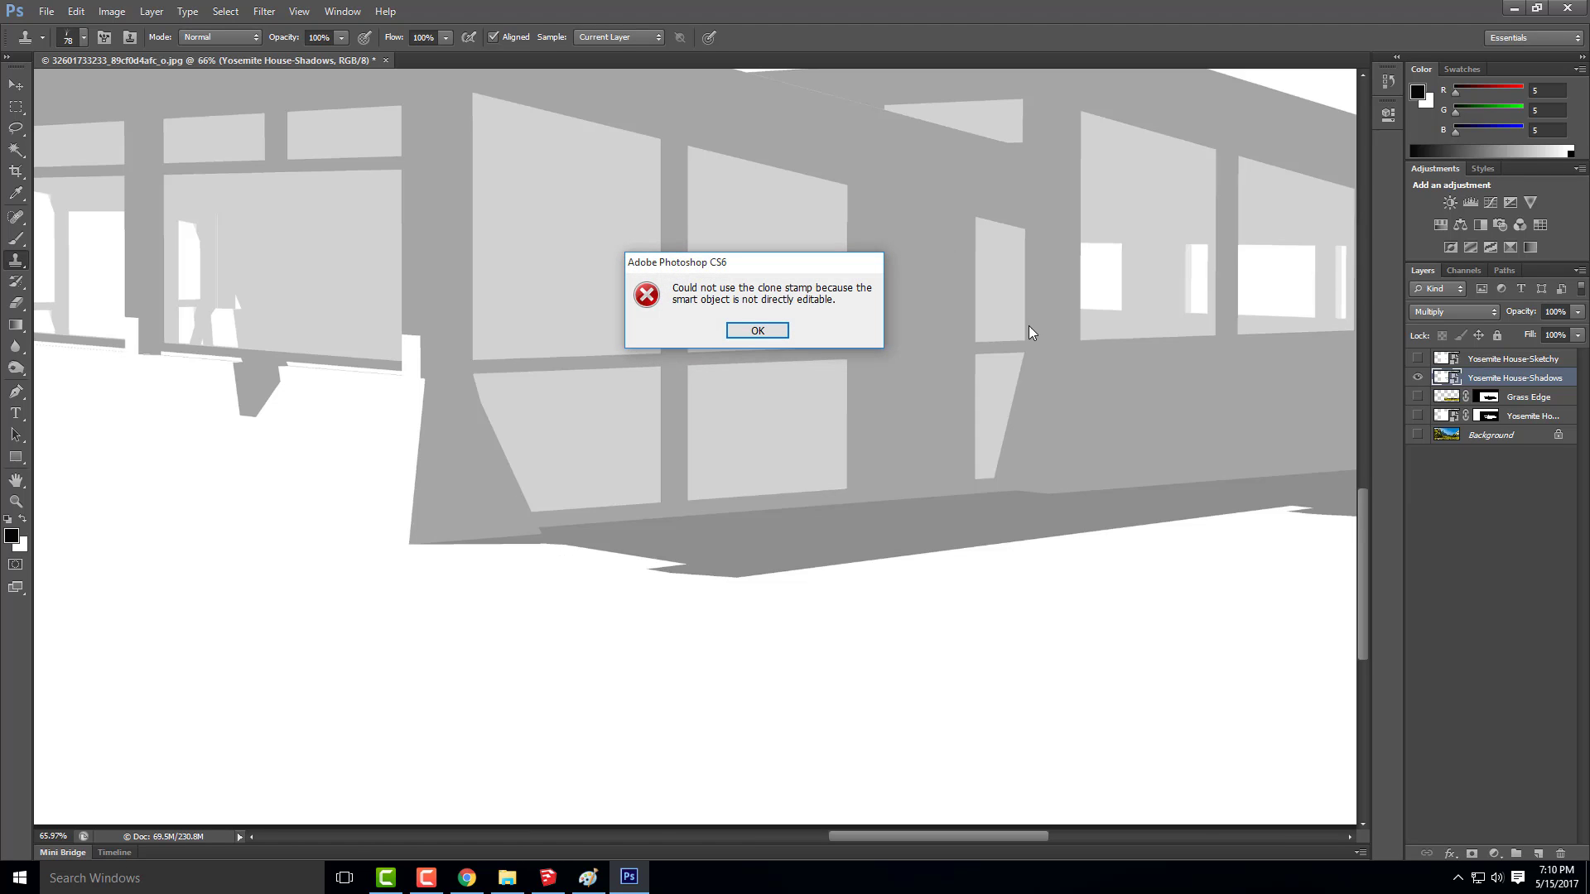
left_click(746, 329)
Rasterize the Yosemite House-Shadows layer and clone white grass blades along the ground shadow's lower edge from the house's front corner
right_click(1496, 378)
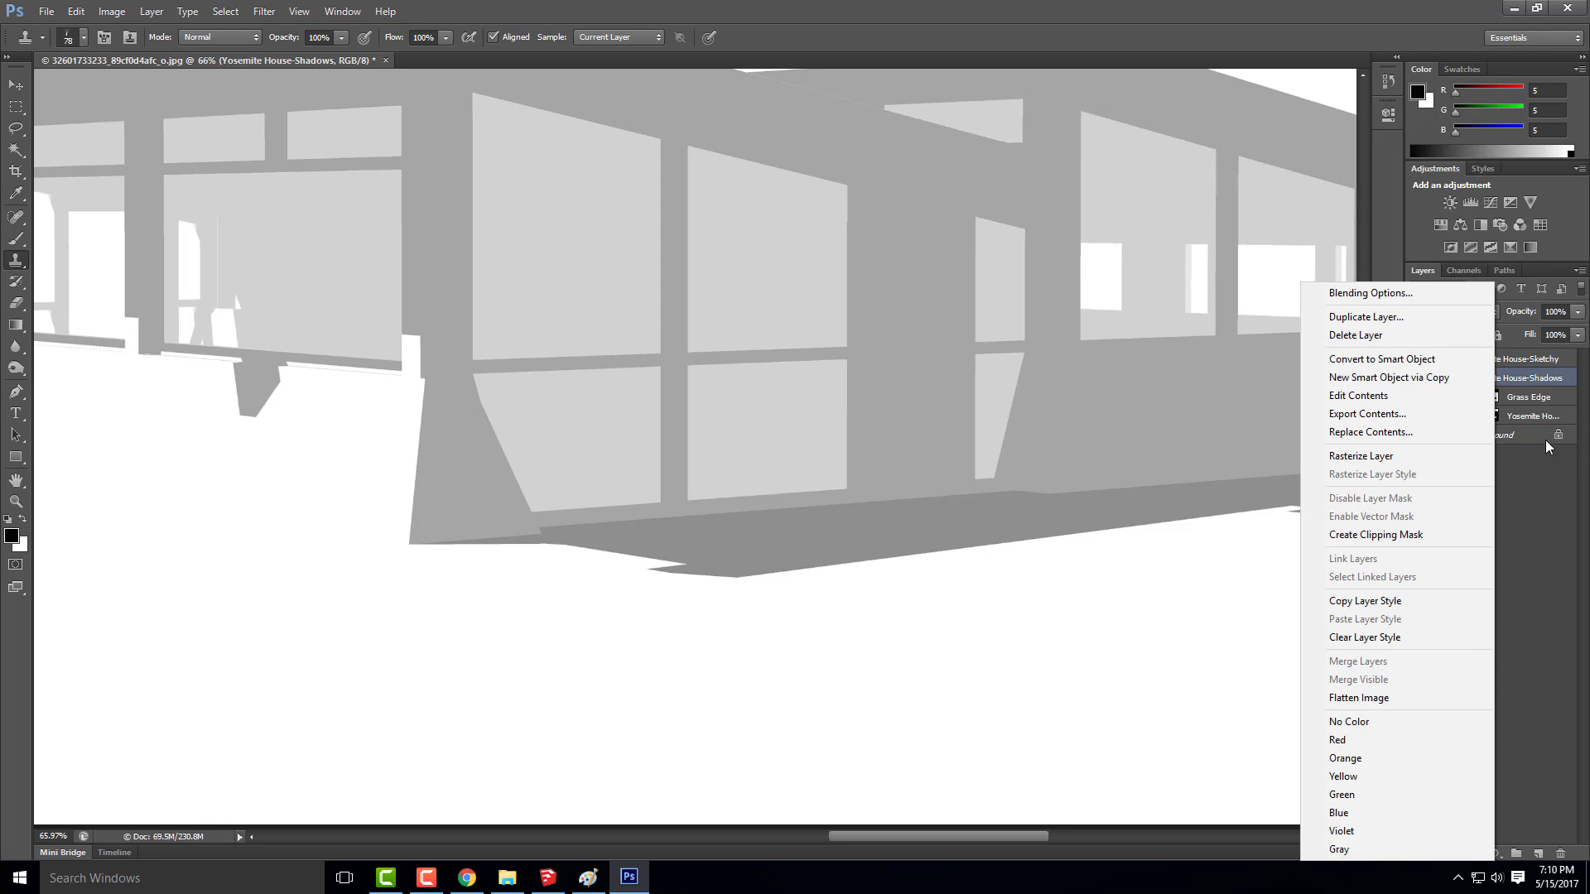
left_click(1405, 460)
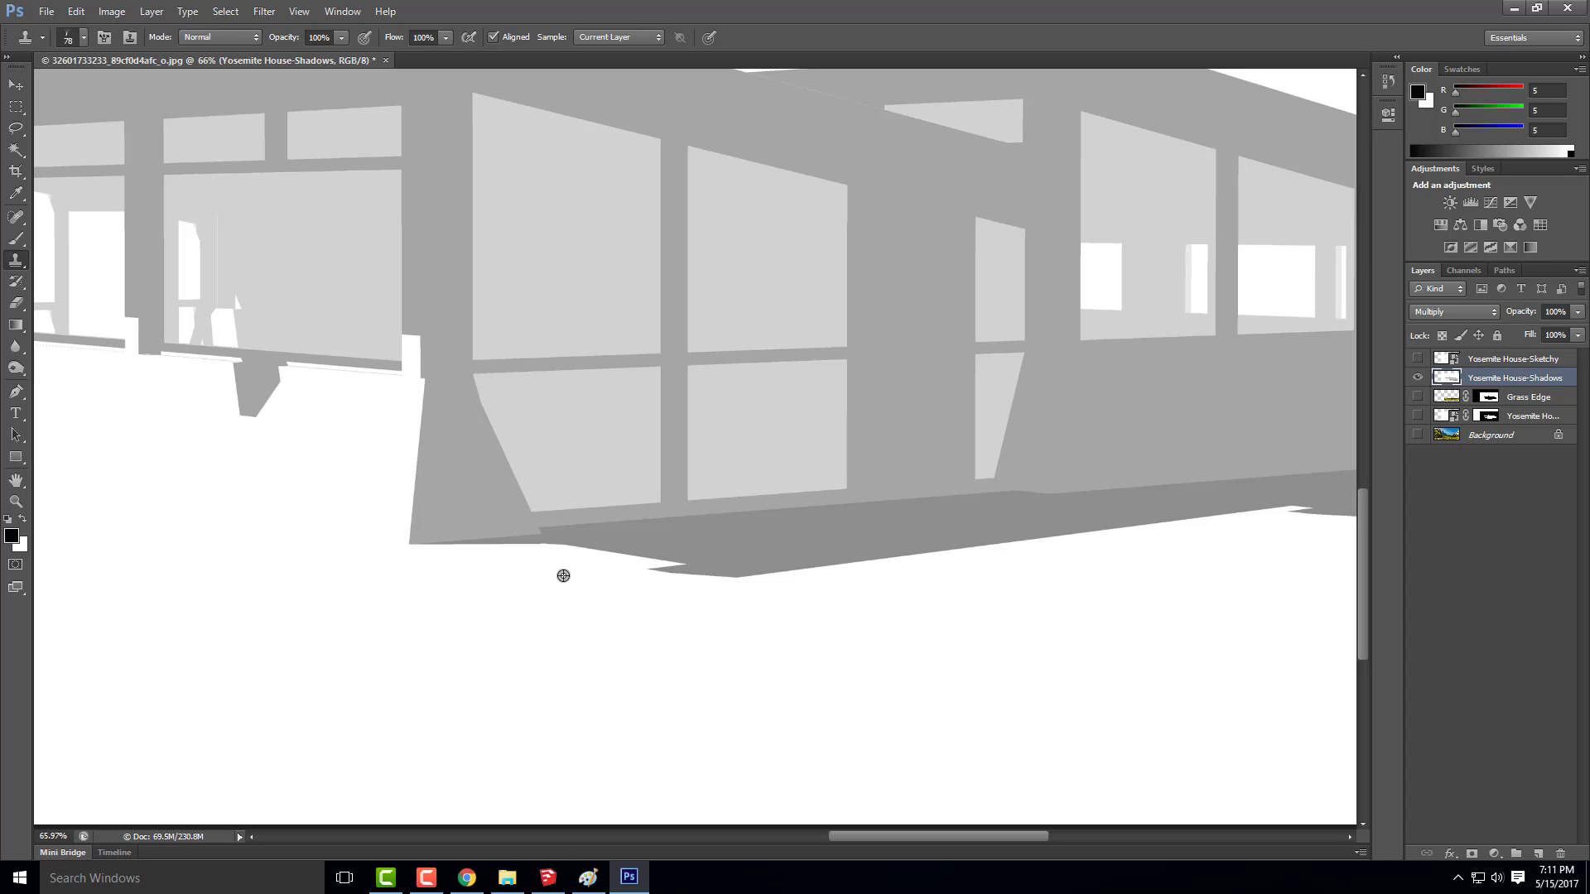
mouse_move(582, 568)
left_mouse_down()
mouse_move(440, 572)
mouse_move(621, 580)
mouse_move(586, 581)
mouse_move(679, 589)
mouse_move(652, 587)
mouse_move(697, 609)
mouse_move(669, 599)
mouse_move(865, 597)
mouse_move(768, 593)
mouse_move(1025, 574)
mouse_move(967, 582)
mouse_move(1134, 555)
mouse_move(998, 570)
mouse_move(1079, 563)
mouse_move(1091, 532)
mouse_move(1315, 504)
left_mouse_up()
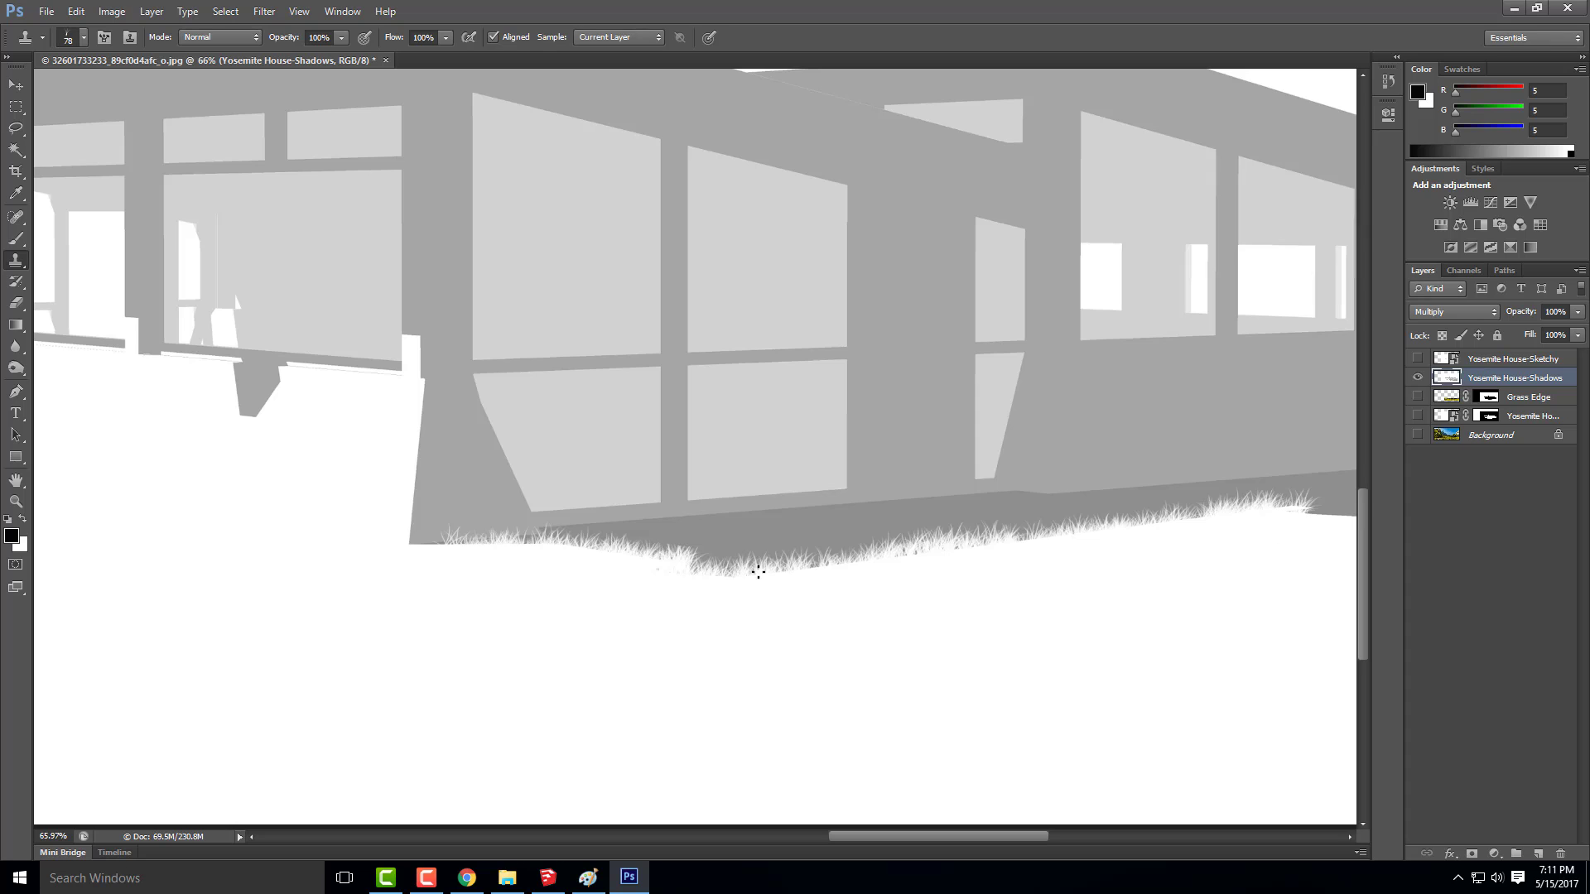
Continue cloning white grass blades along the ground shadow's lower edge, past the notch near the far end wall
scroll(258, 541, "down", 6)
scroll(990, 555, "up", 7)
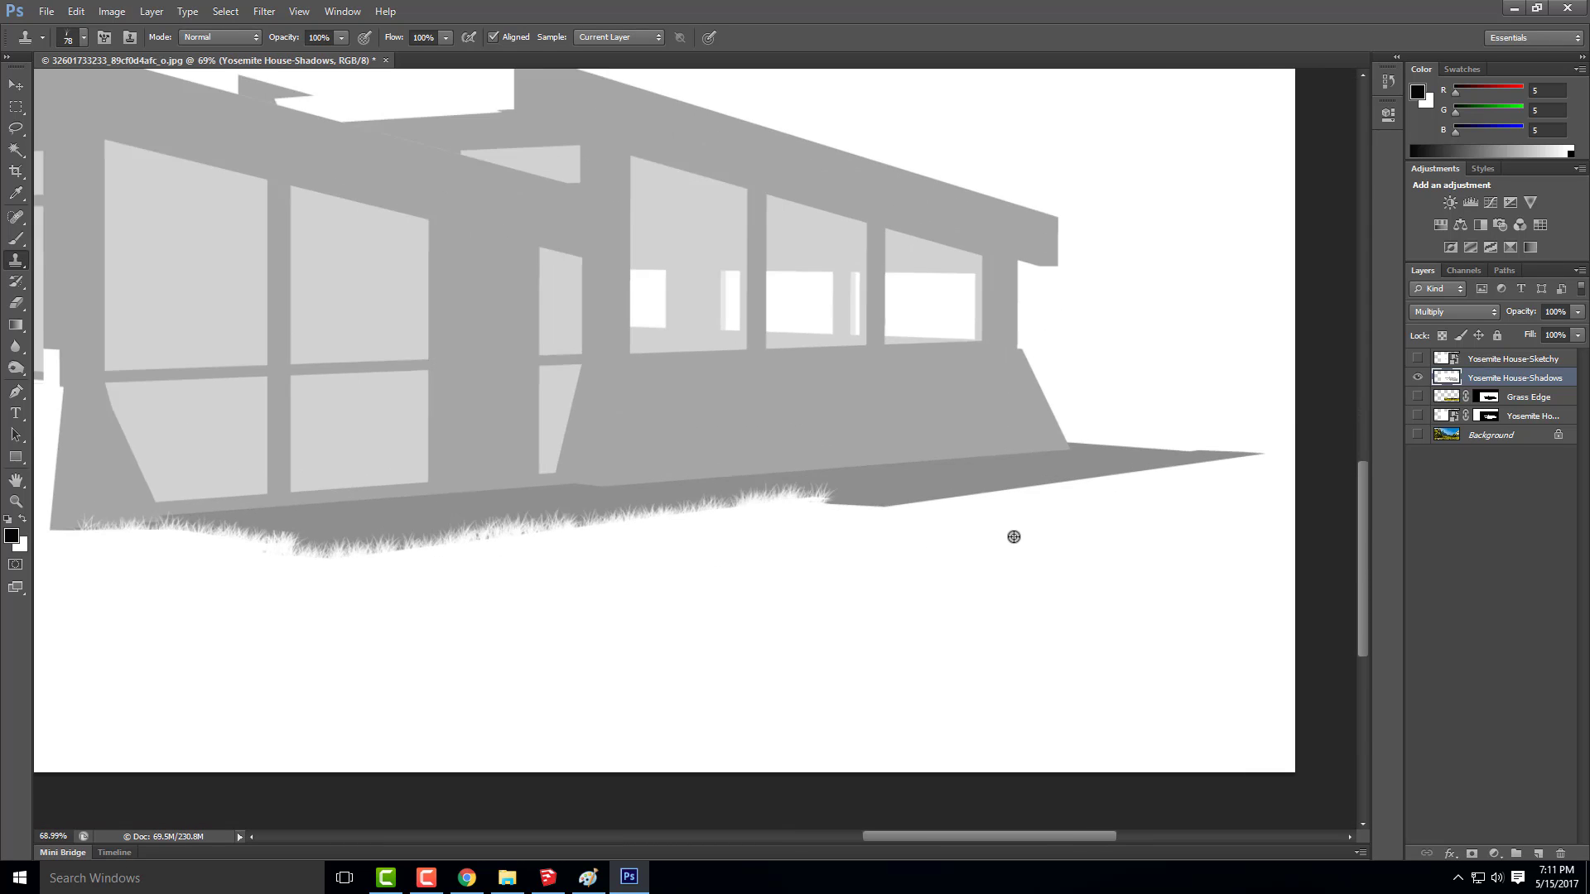
mouse_move(791, 505)
left_mouse_down()
mouse_move(909, 491)
mouse_move(866, 483)
left_mouse_up()
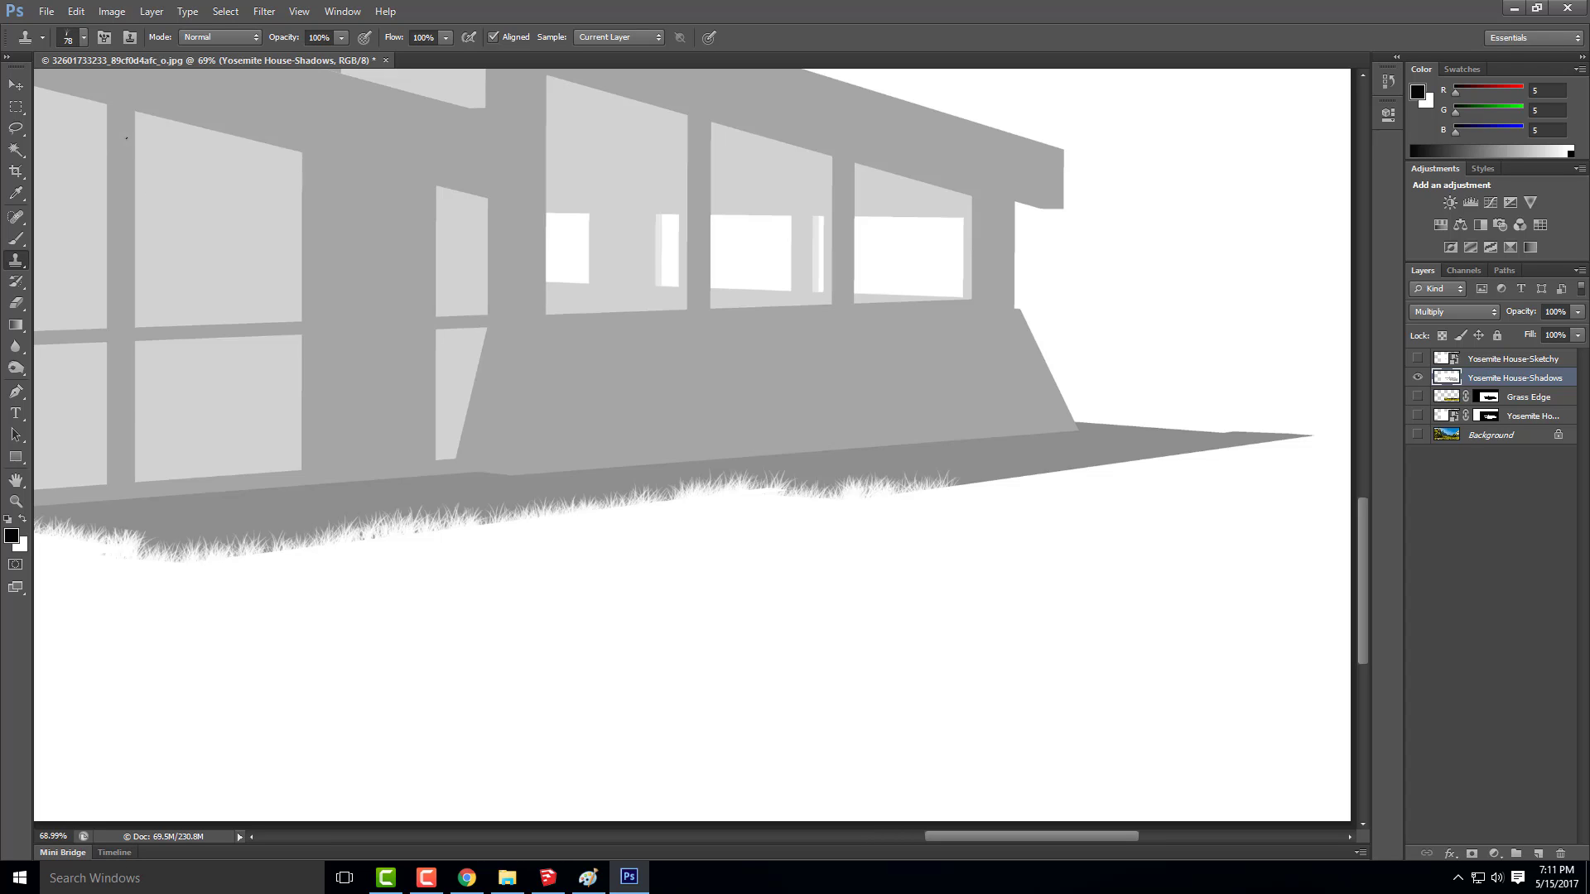
Reduce the grass brush to 39 px and clone white blades along the rest of the shadow's lower edge to its pointed tip
left_click(83, 36)
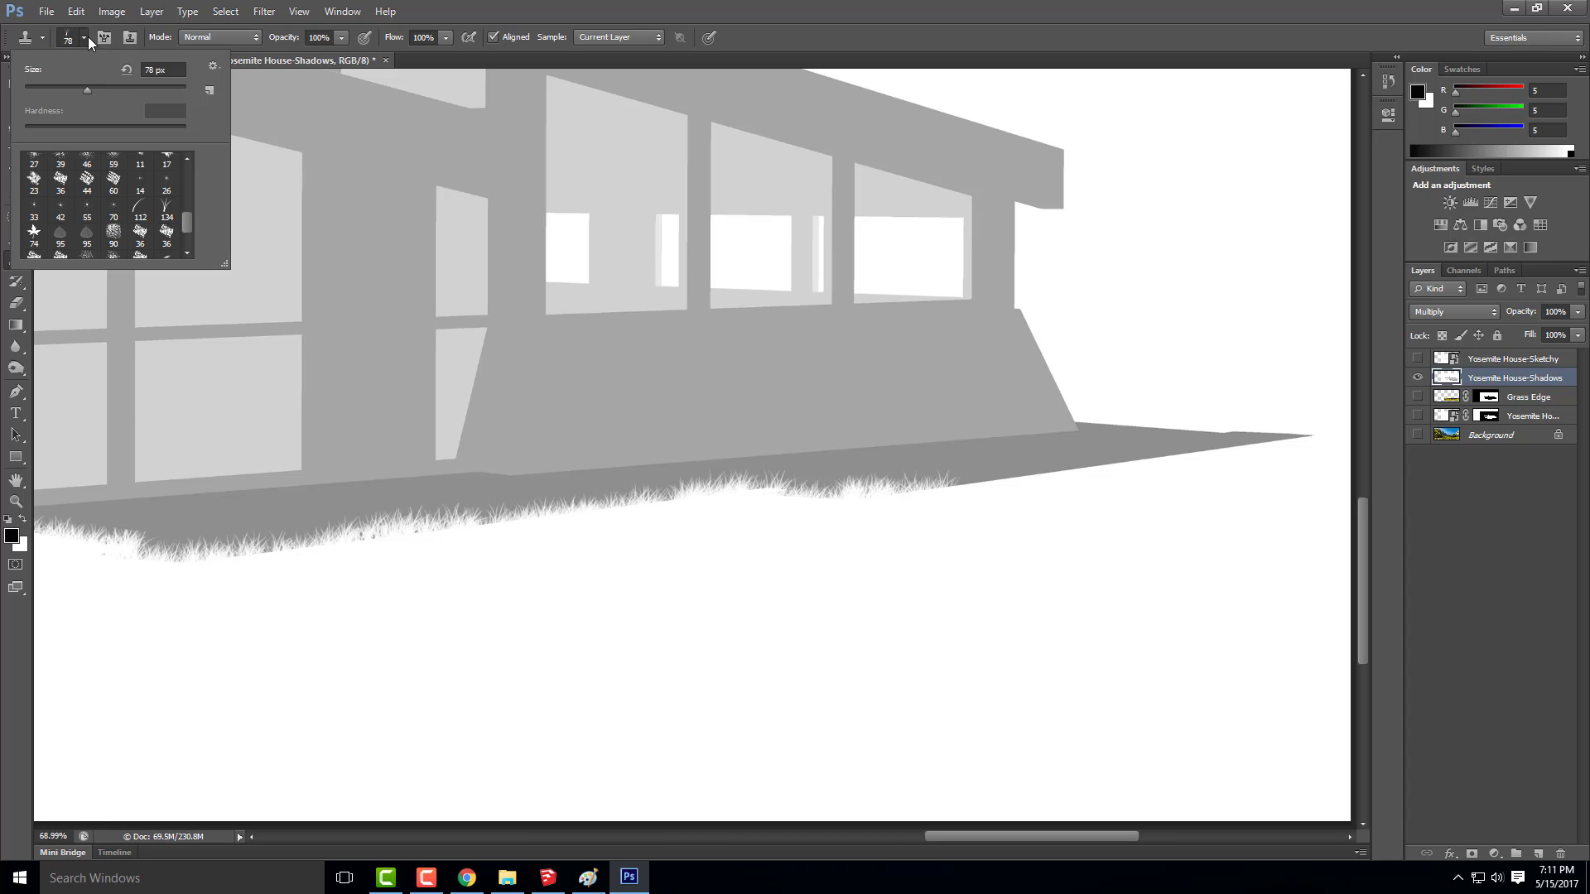
left_click_drag(75, 85, 66, 88)
left_click(56, 90)
left_click(997, 498)
mouse_move(974, 490)
left_mouse_down()
mouse_move(1031, 481)
mouse_move(963, 487)
mouse_move(1311, 433)
mouse_move(1229, 448)
mouse_move(1302, 442)
left_mouse_up()
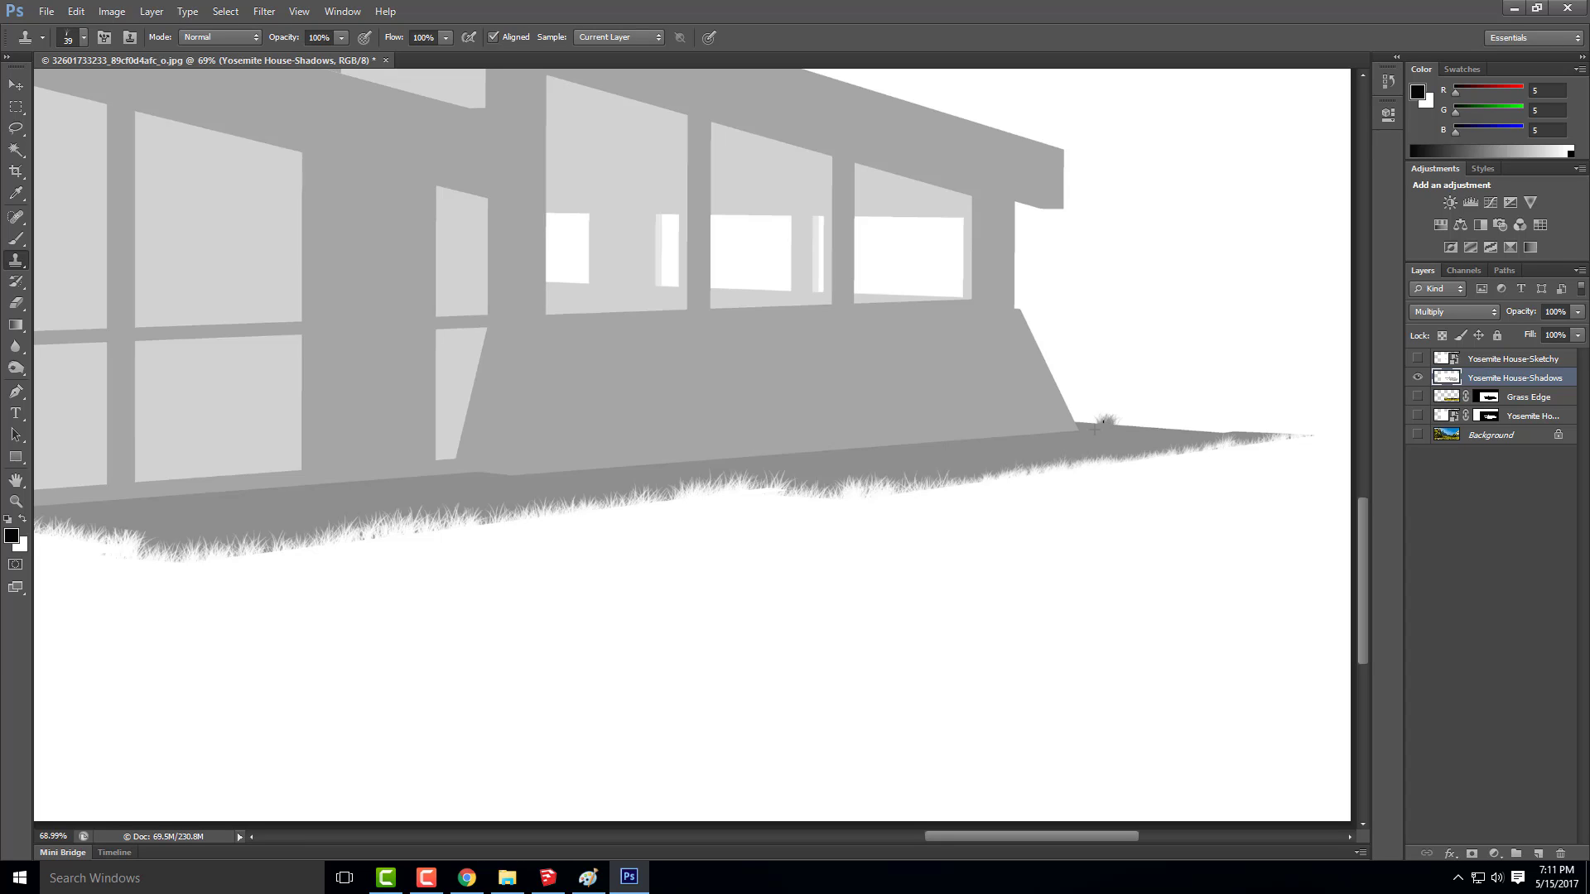
Clone grey grass blades along the ground shadow's upper edge from the house's far corner towards the tip, undoing the first stroke
mouse_move(1128, 421)
left_mouse_down()
mouse_move(1169, 427)
mouse_move(1123, 427)
mouse_move(1252, 432)
left_mouse_up()
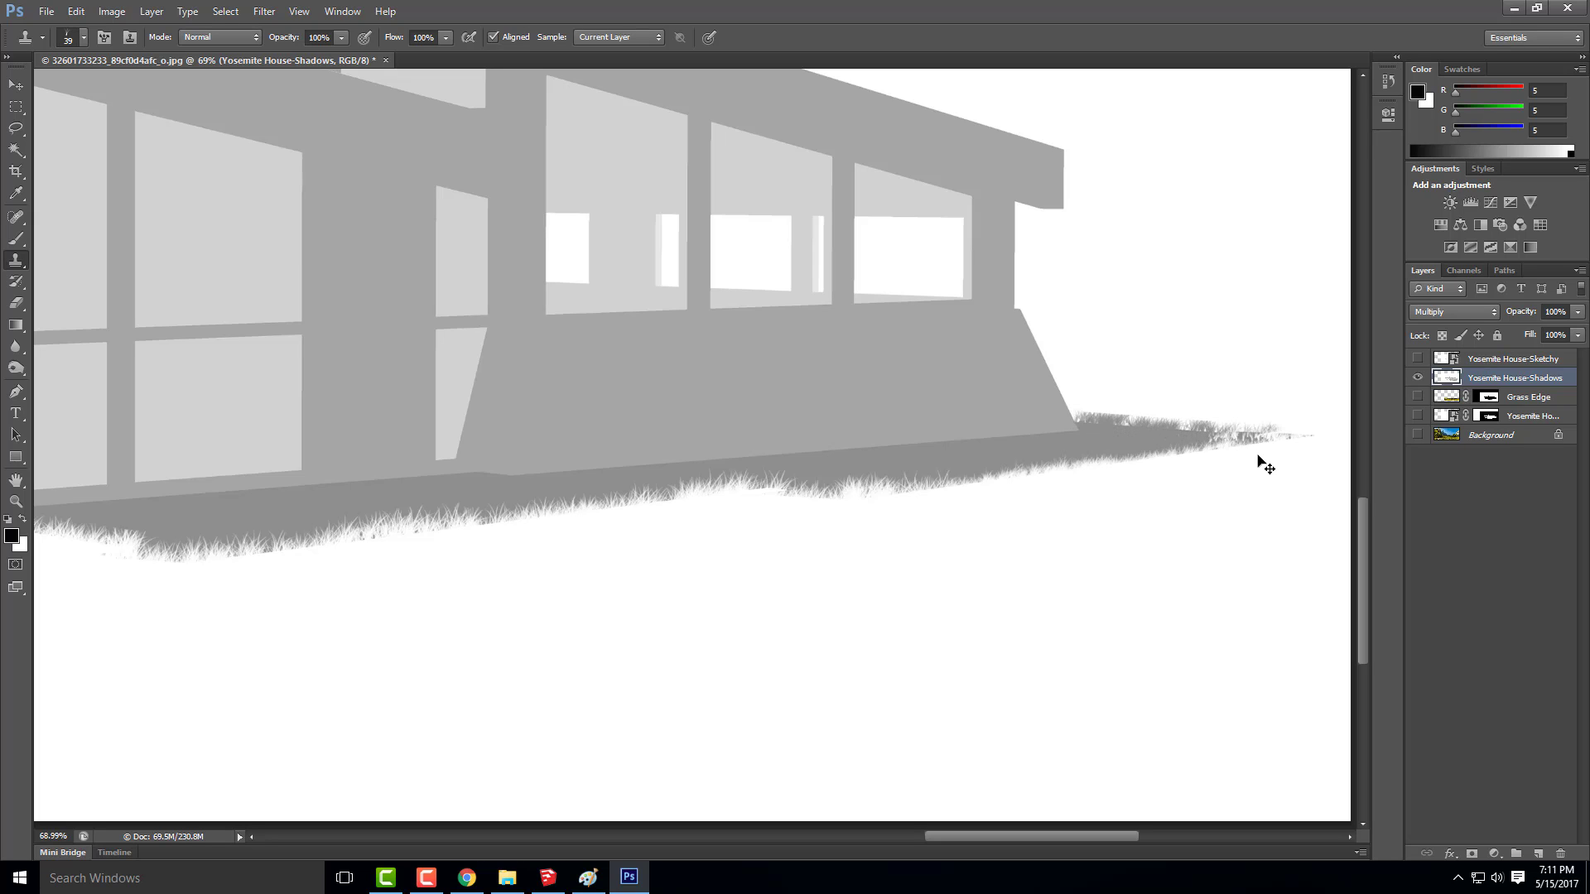
key("ctrl+z")
left_click_drag(1092, 426, 1147, 424)
scroll(1176, 431, "up", 5)
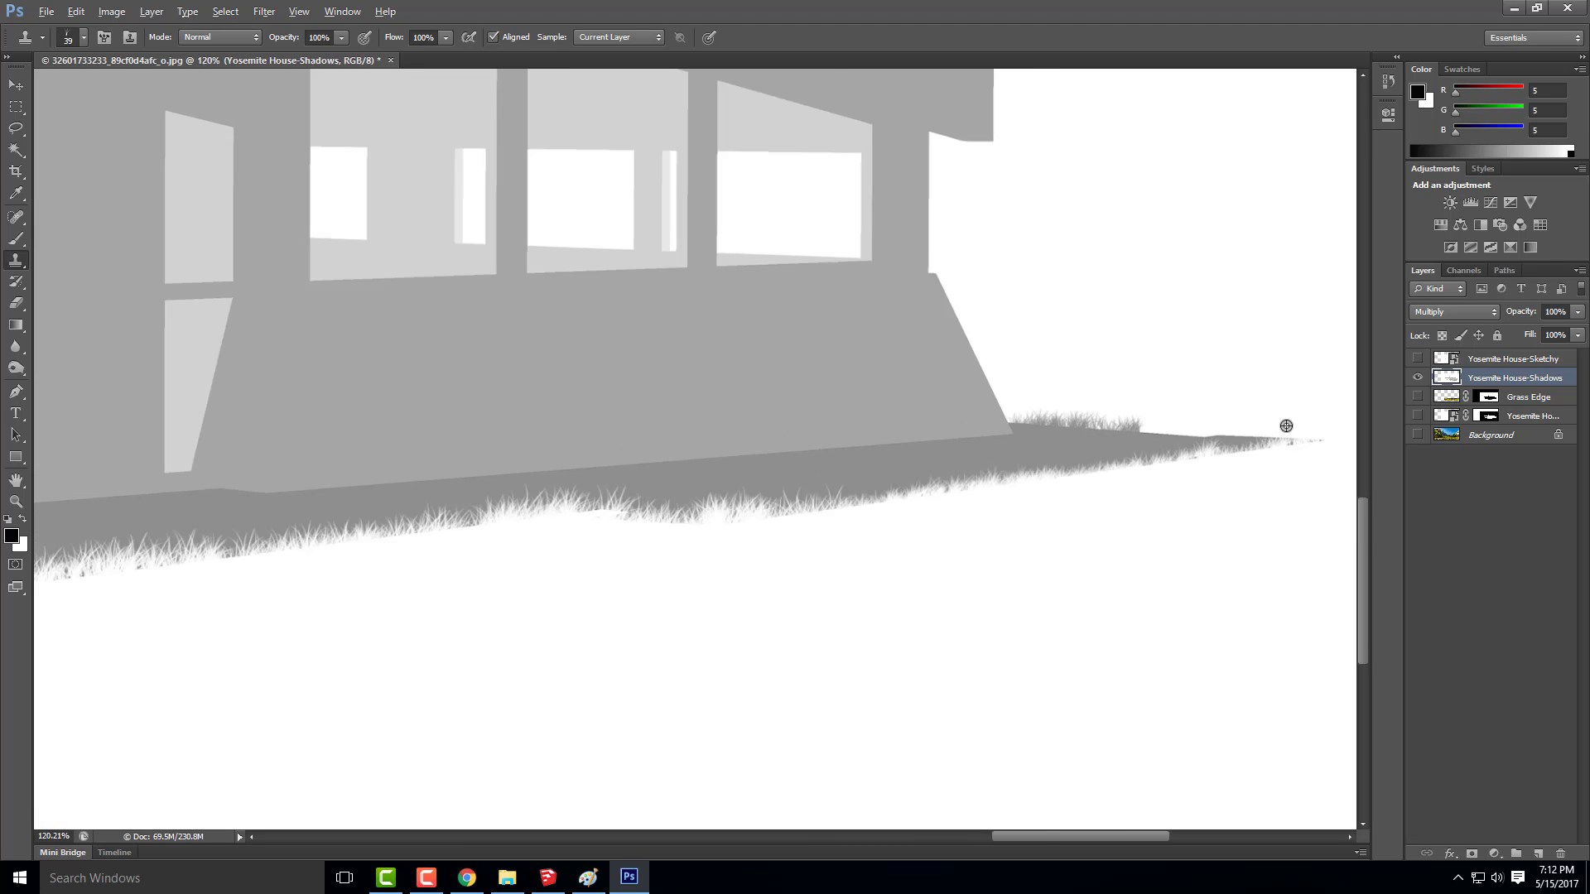
left_click_drag(1042, 424, 1290, 432)
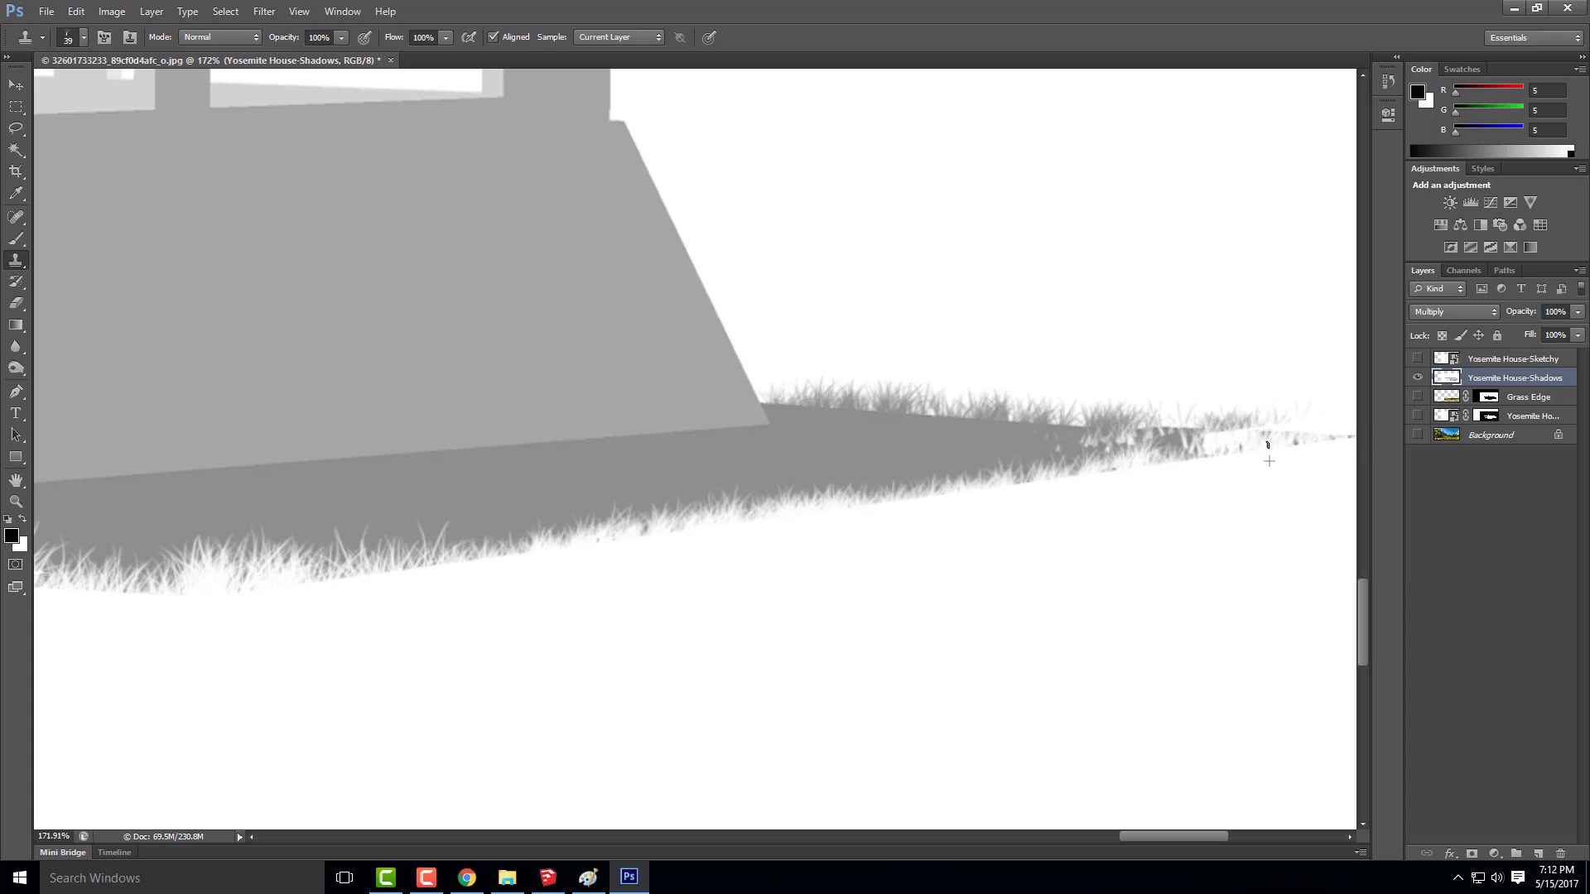
Clone grass over the shadow's pointed tip to break up its remaining straight edge
scroll(1176, 430, "down", 3)
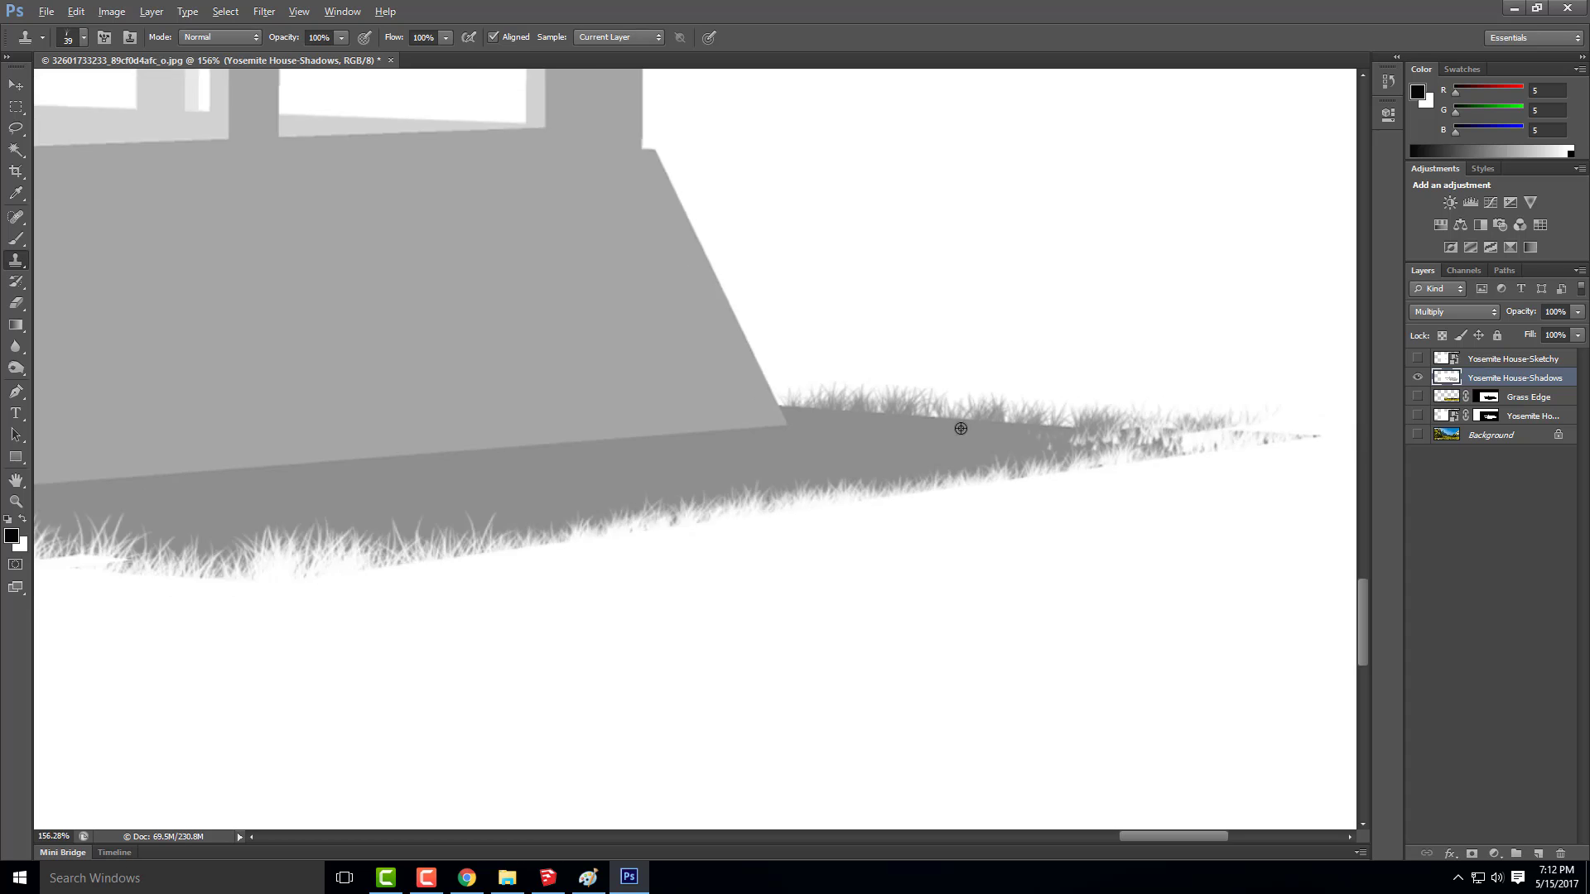
scroll(1166, 435, "up", 3)
left_click_drag(1110, 436, 1176, 438)
scroll(1138, 402, "down", 4)
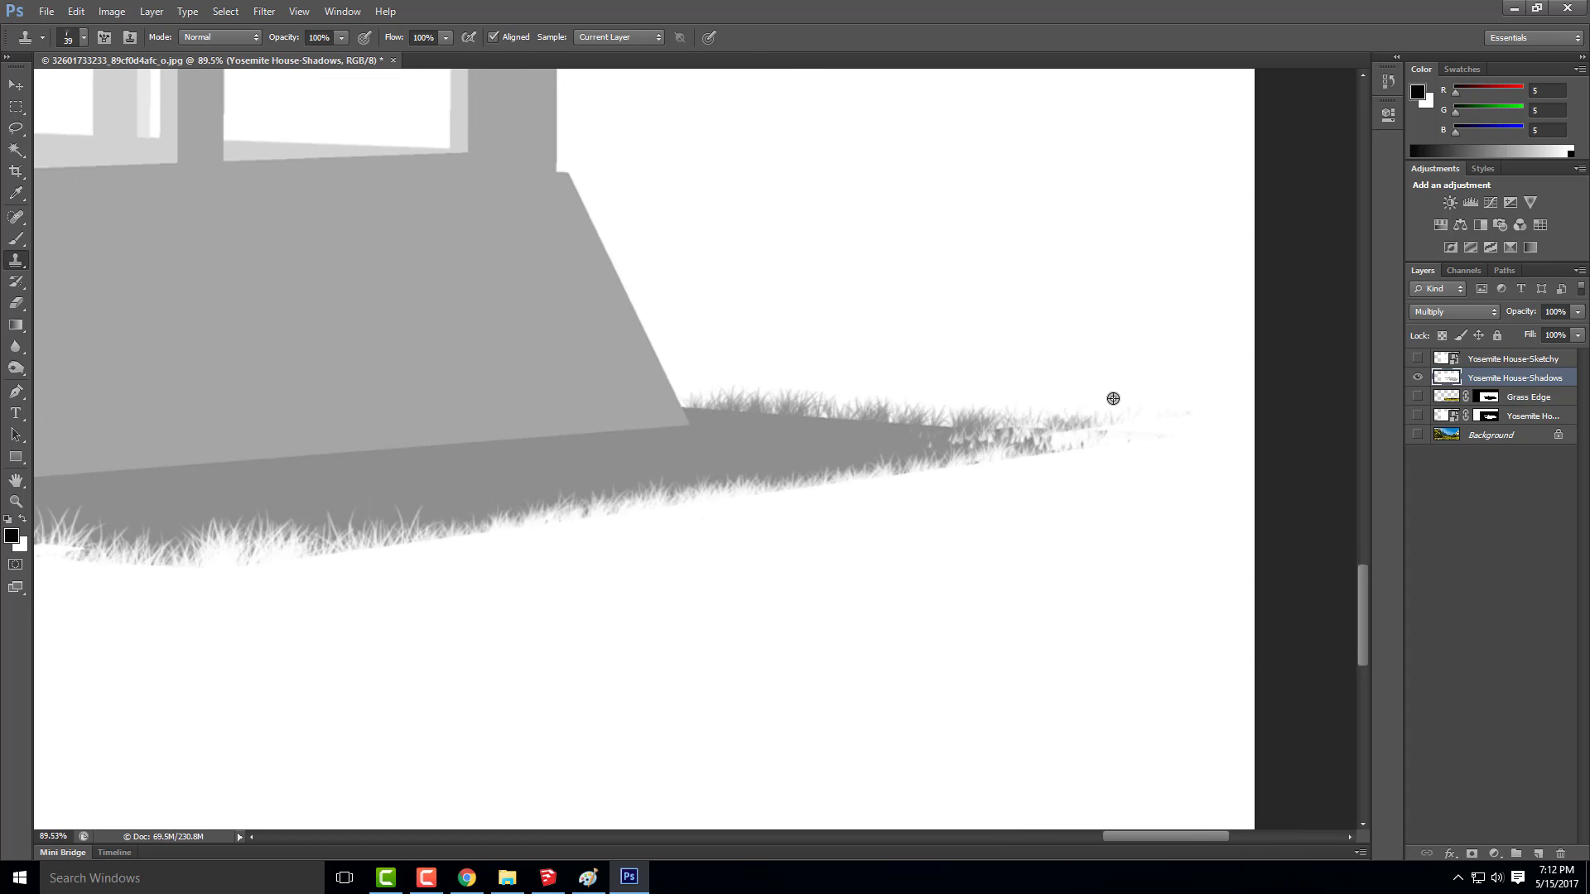
Show the Yosemite House-Sketchy, Background, masked house and Grass Edge layers again
scroll(1139, 401, "down", 3)
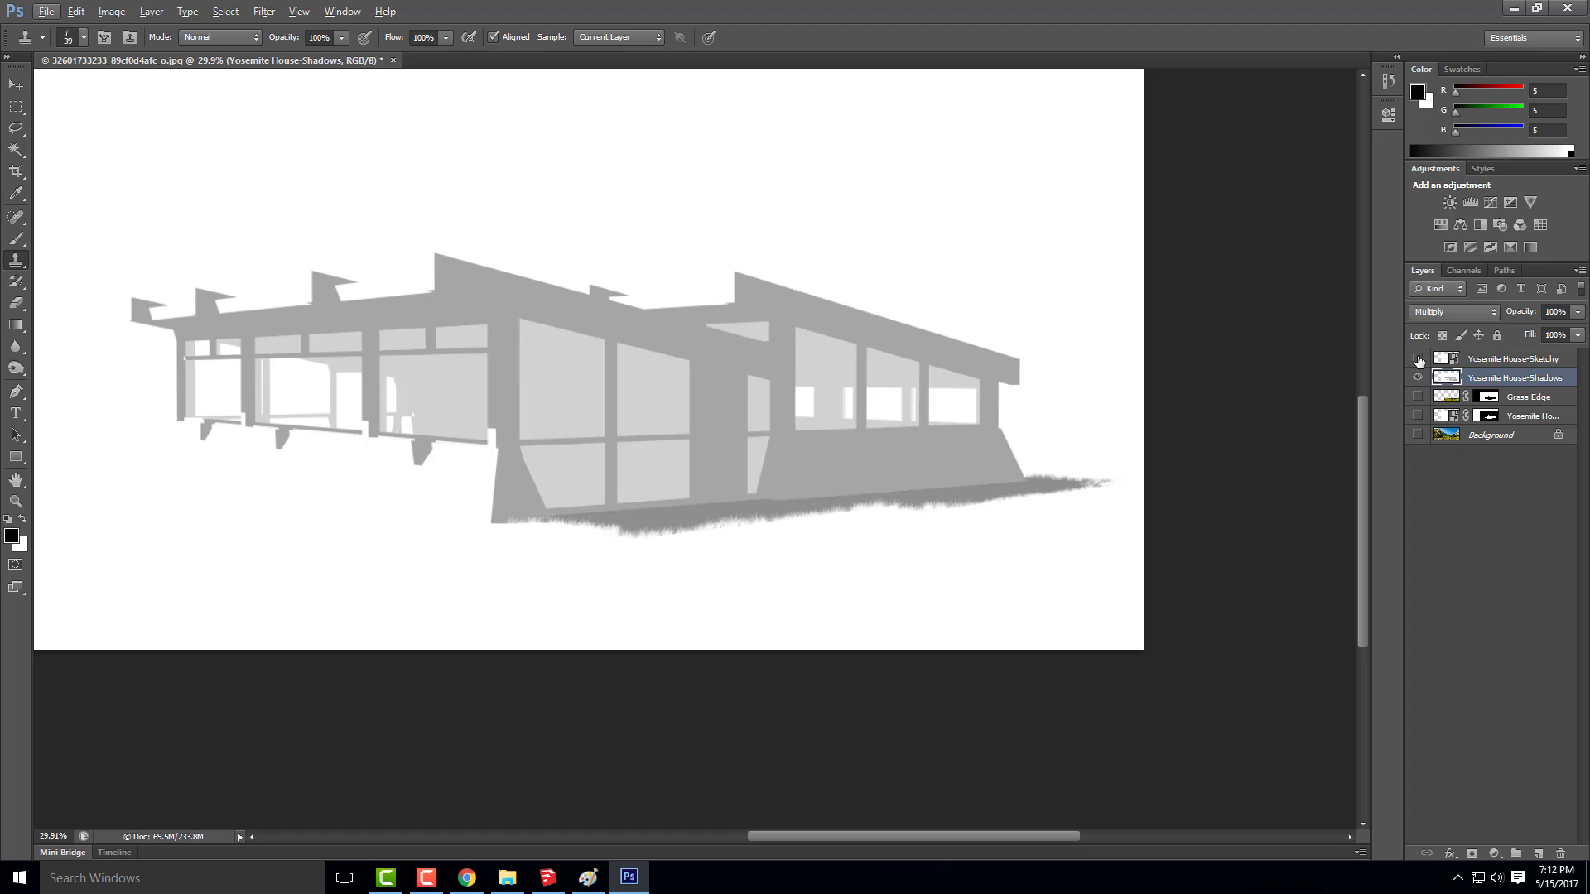
left_click(1417, 359)
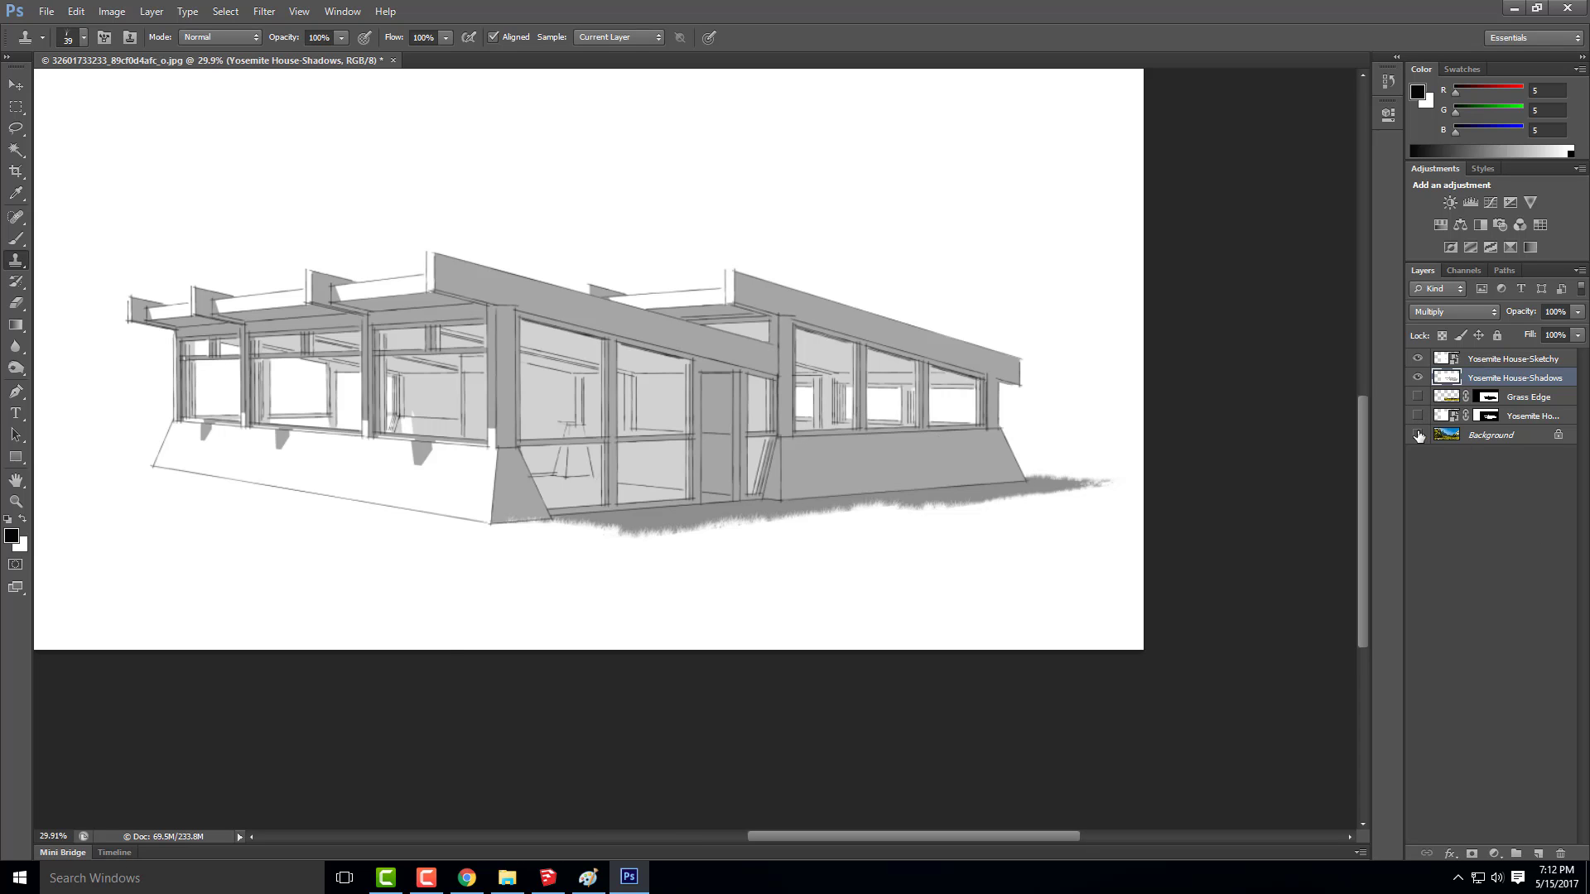
left_click_drag(1418, 434, 1421, 396)
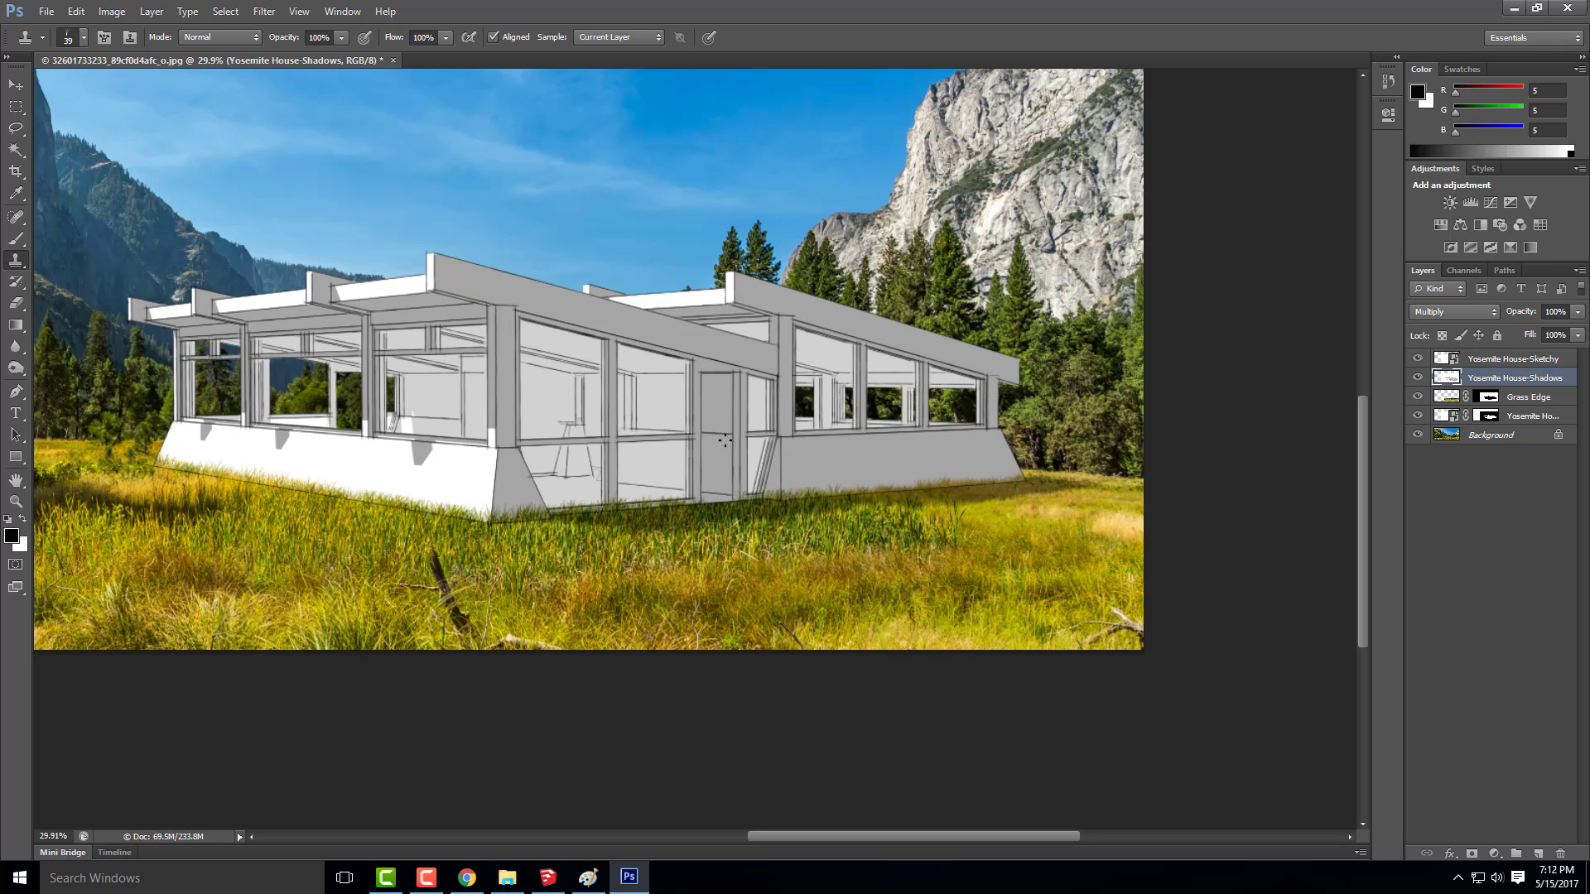
scroll(807, 427, "down", 3)
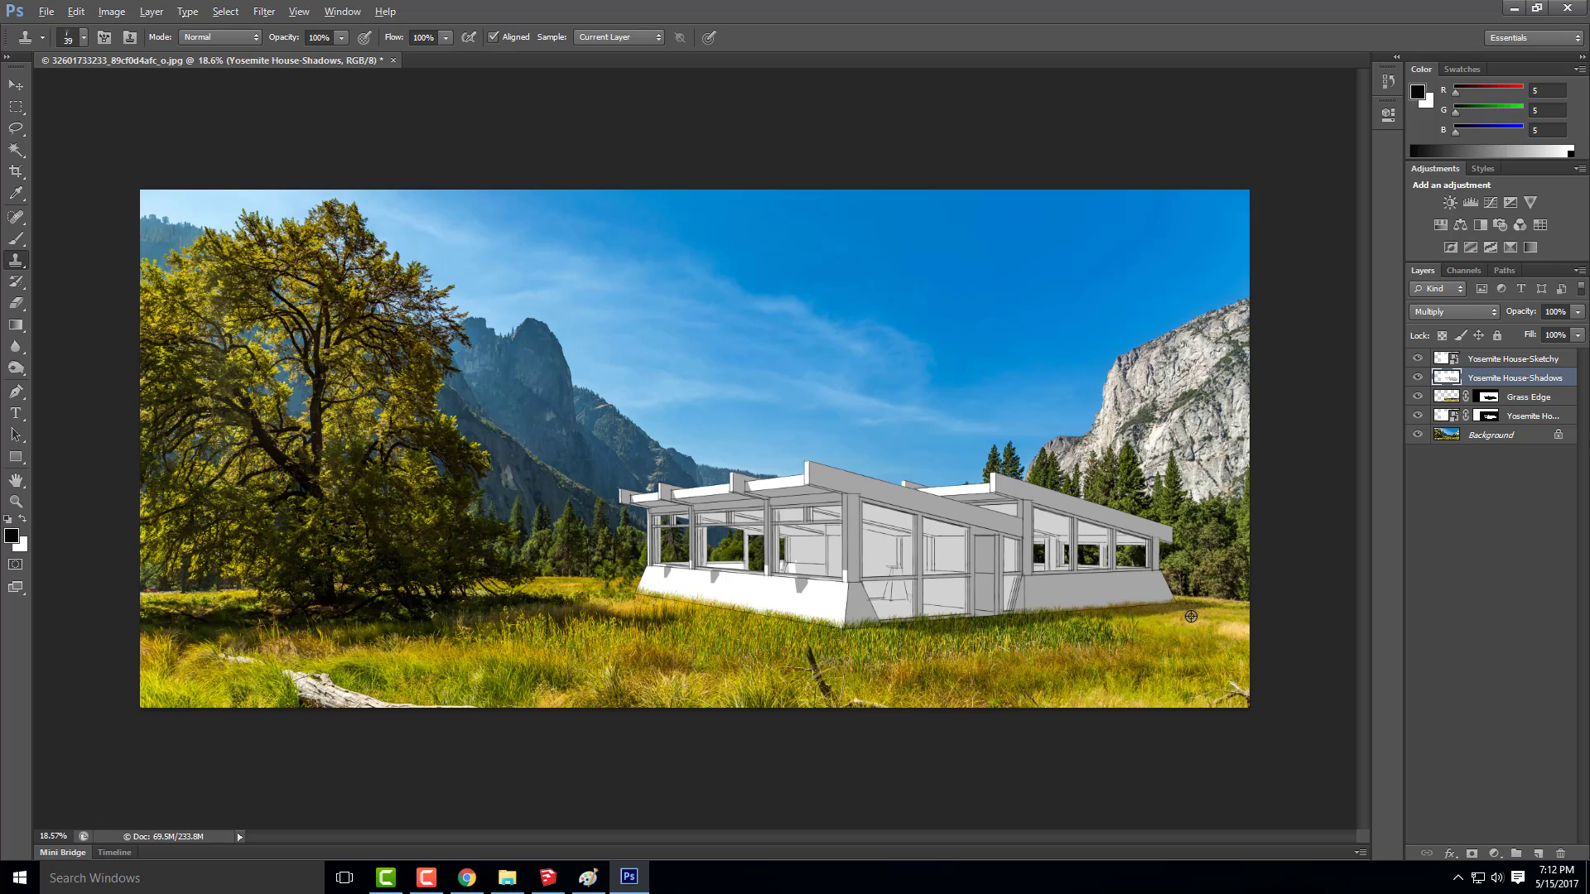
Duplicate the Yosemite House-Shadows layer under its default copy name
key("alt")
right_click(1487, 379)
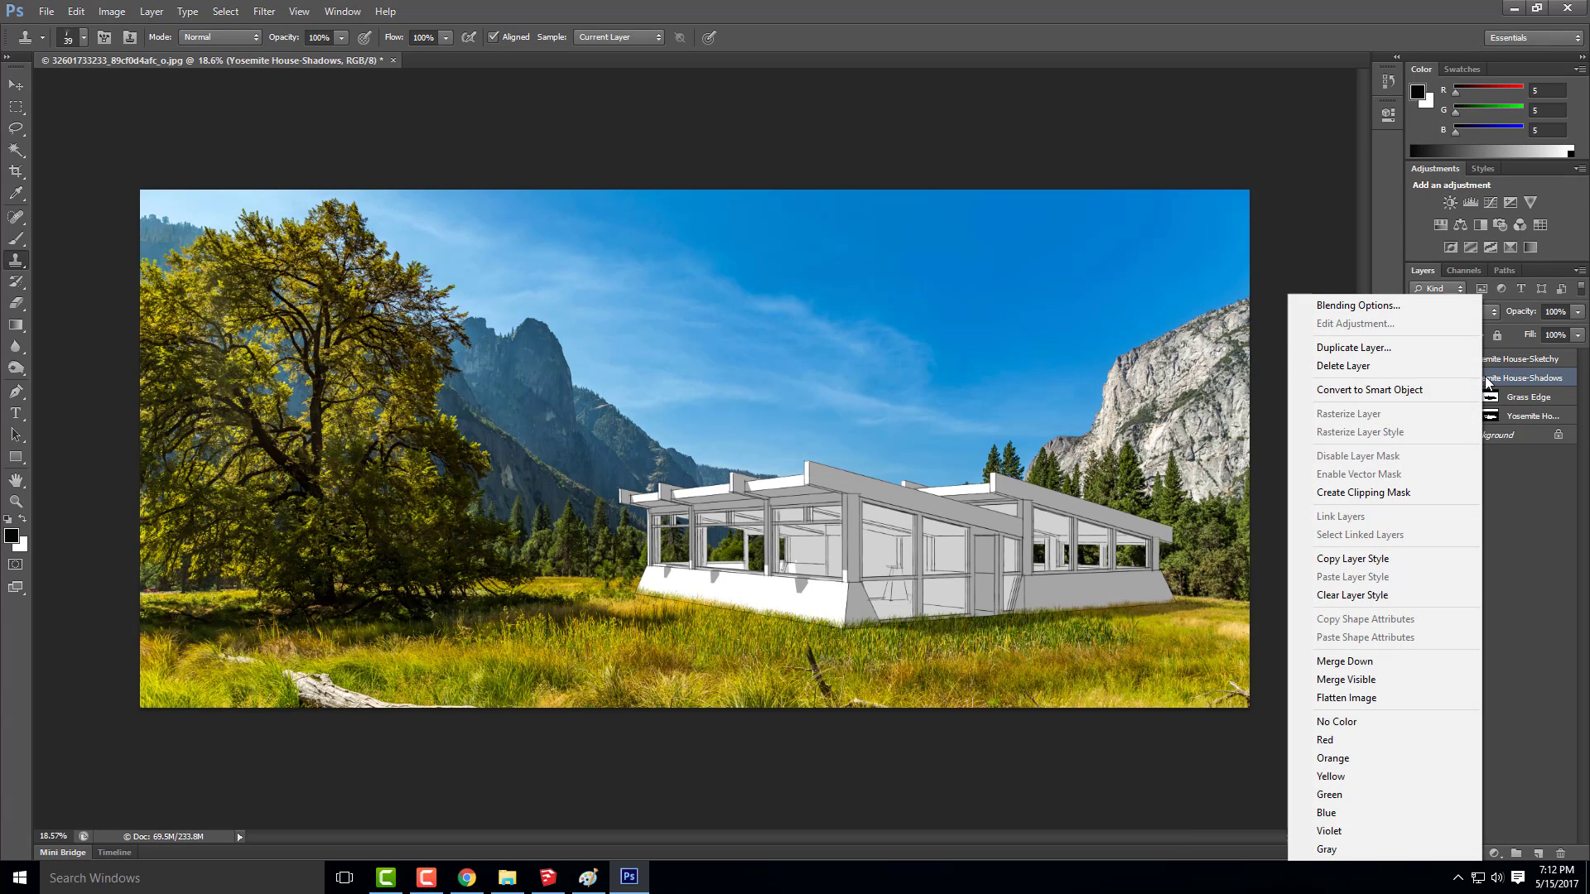
left_click(1370, 350)
left_click(934, 274)
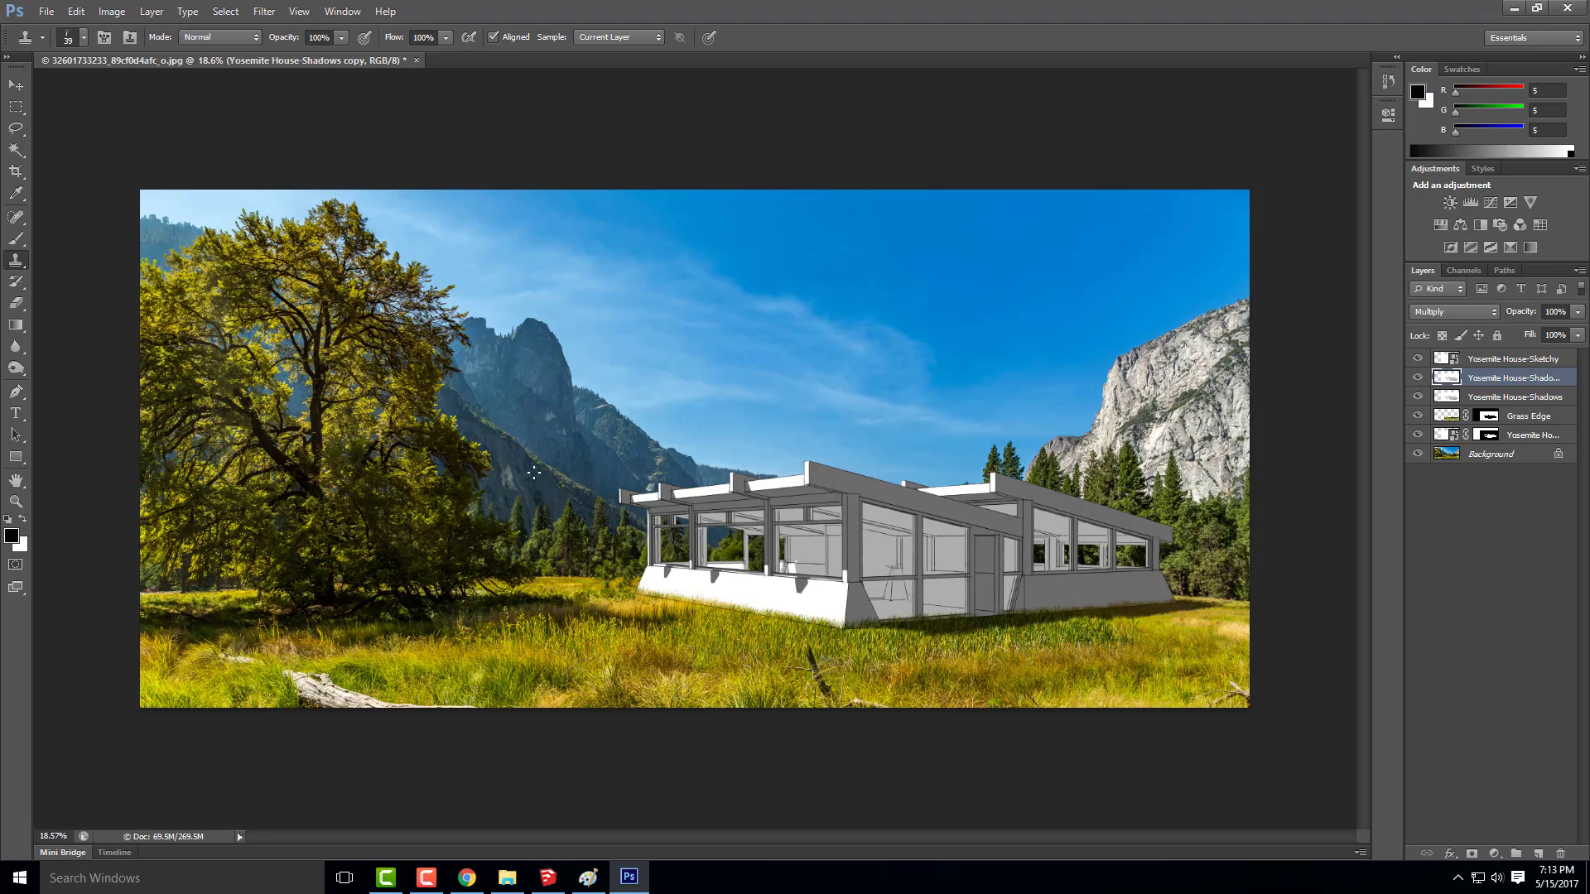
Start a new layer in Overlay mode, filled with the Overlay-neutral colour (50% gray)
scroll(894, 538, "down", 3)
scroll(894, 538, "up", 4)
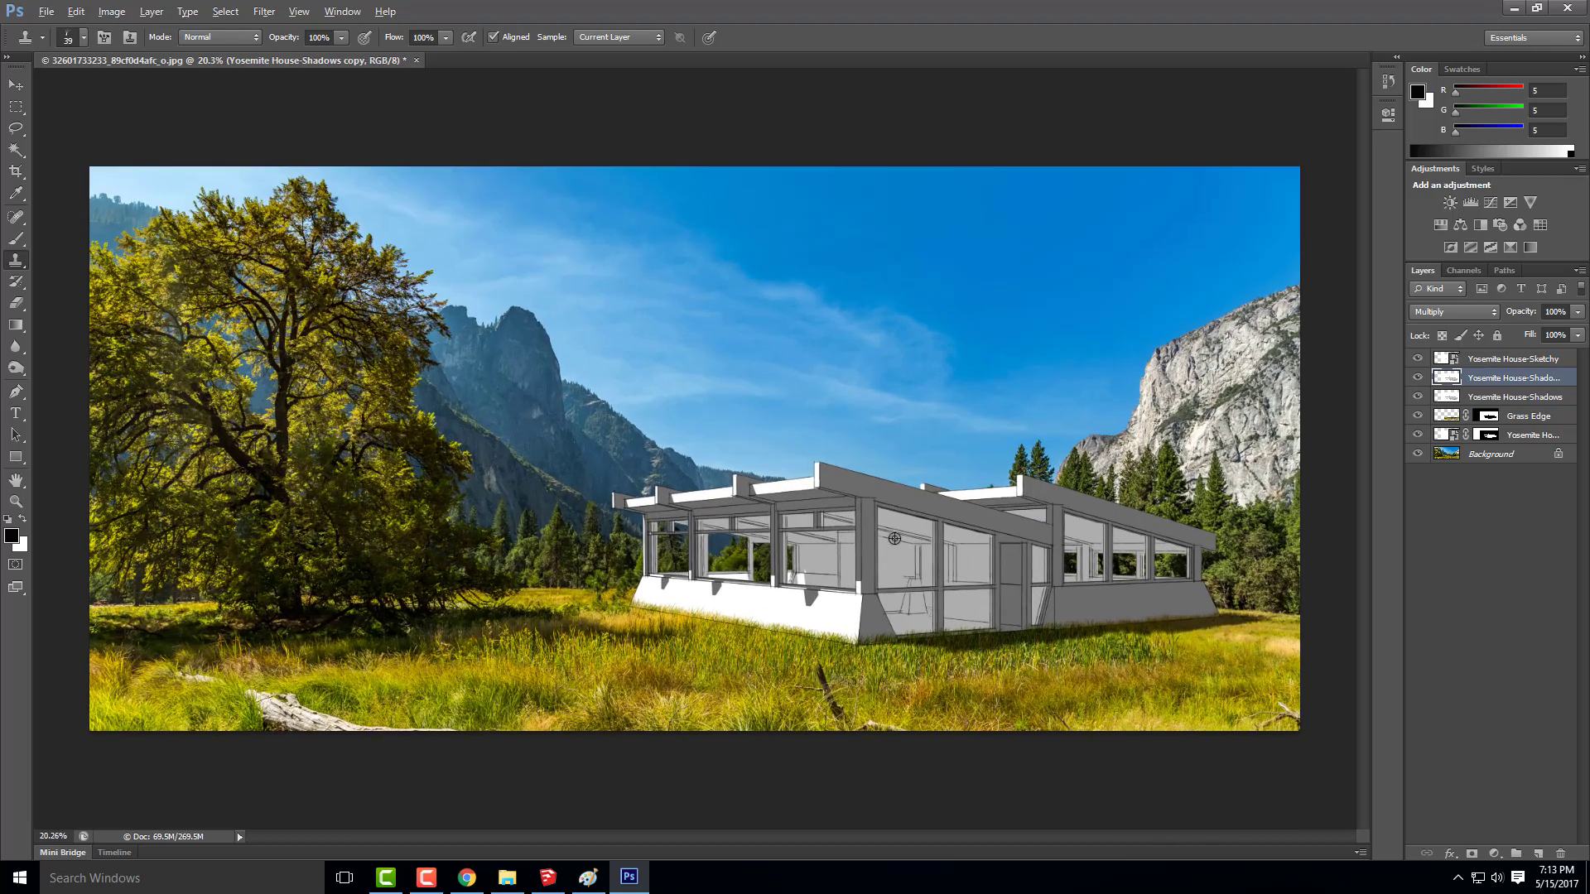
scroll(1240, 645, "up", 3)
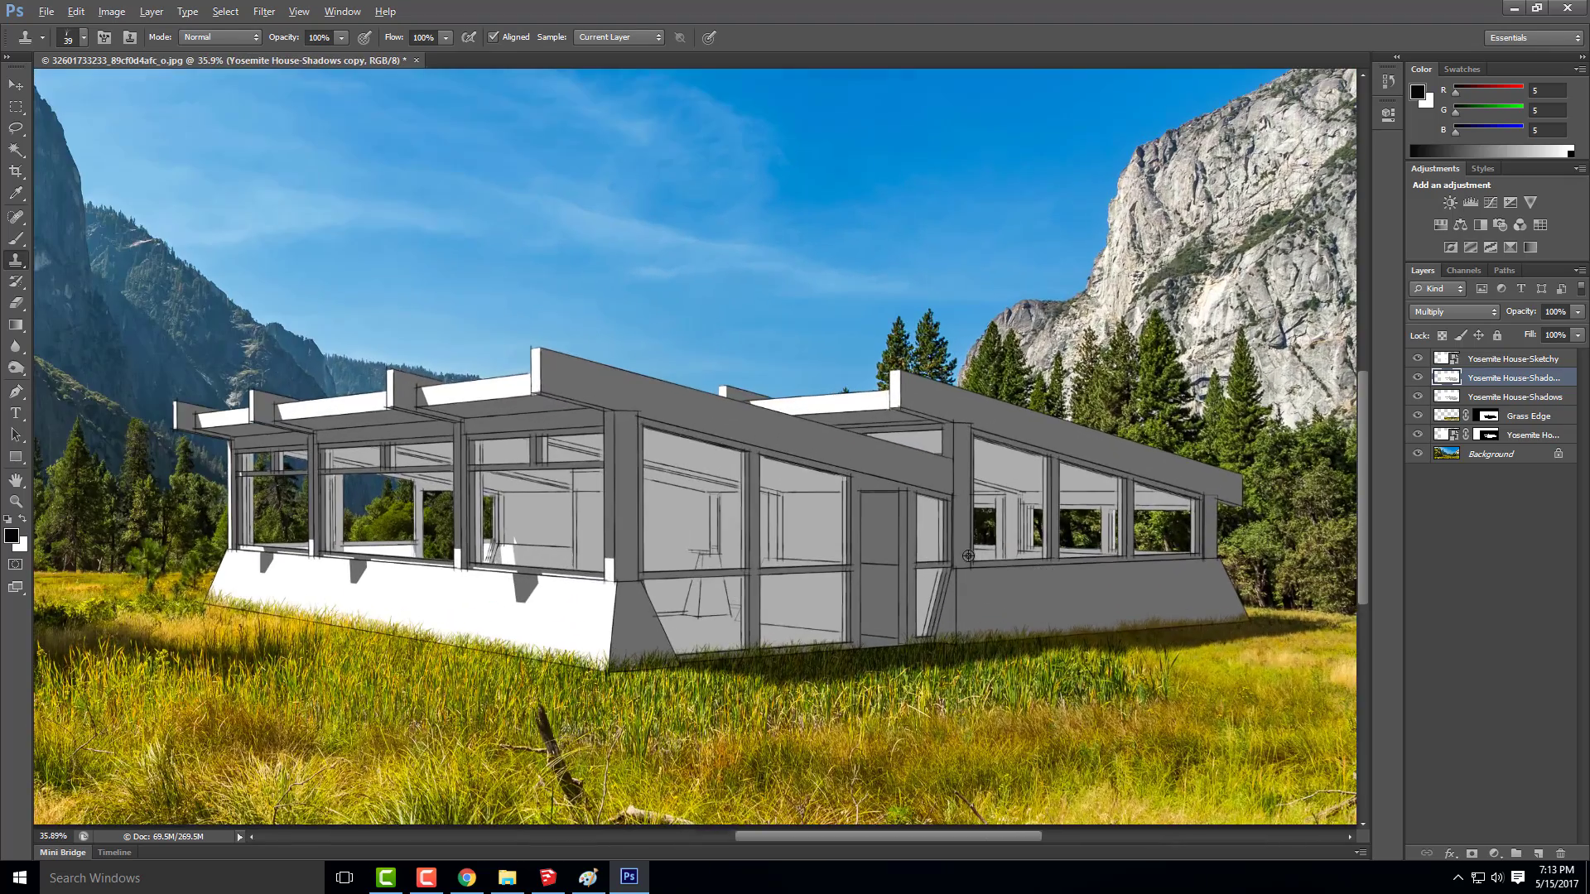
key("alt")
left_click(162, 13)
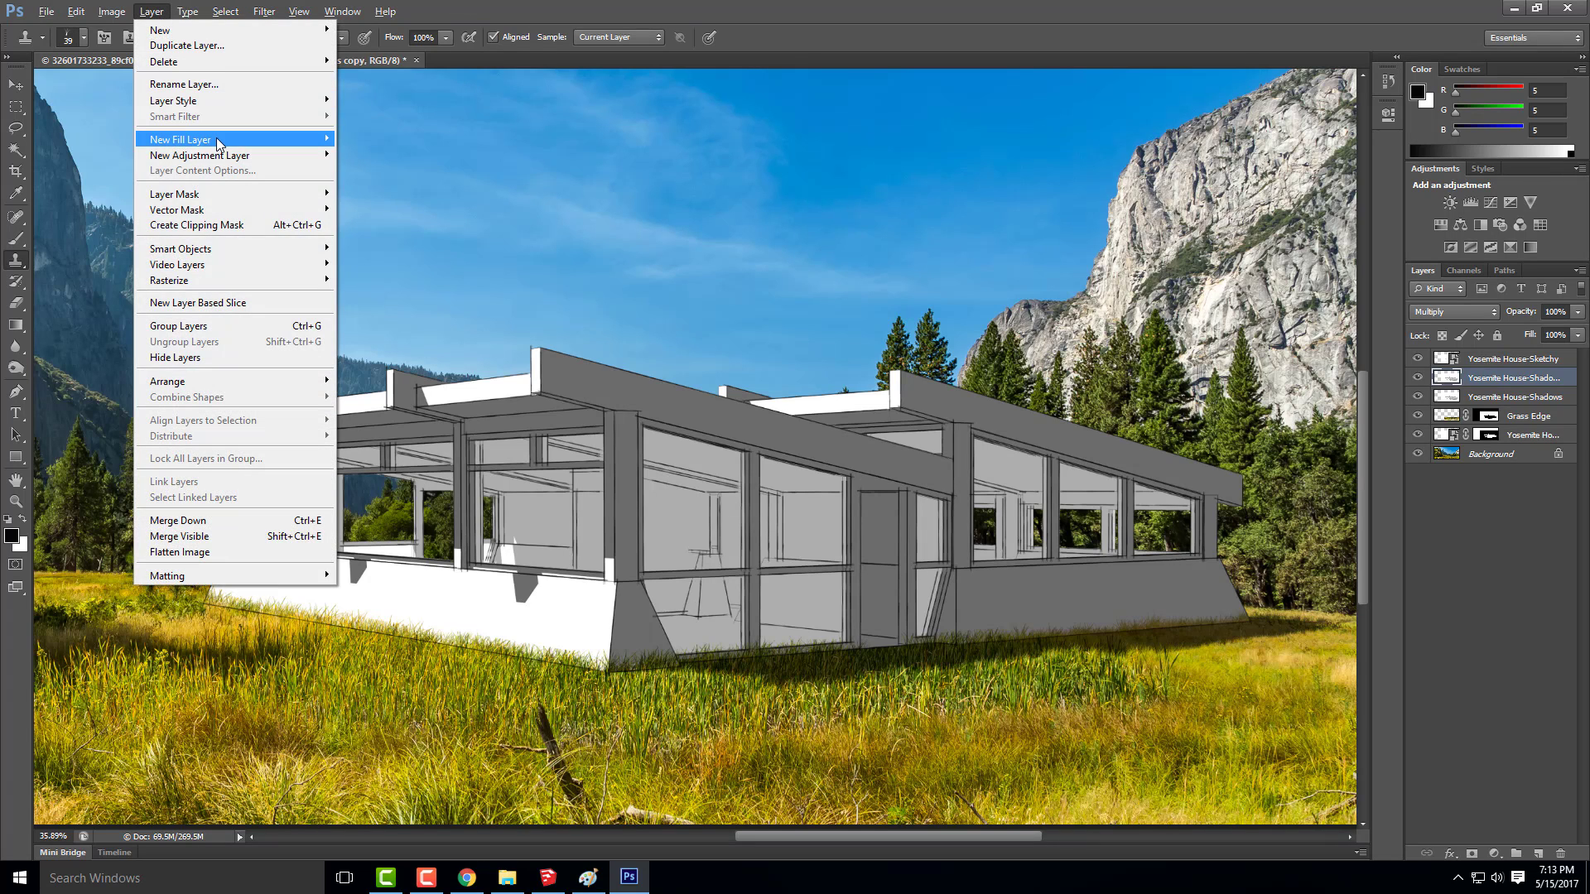
mouse_move(220, 144)
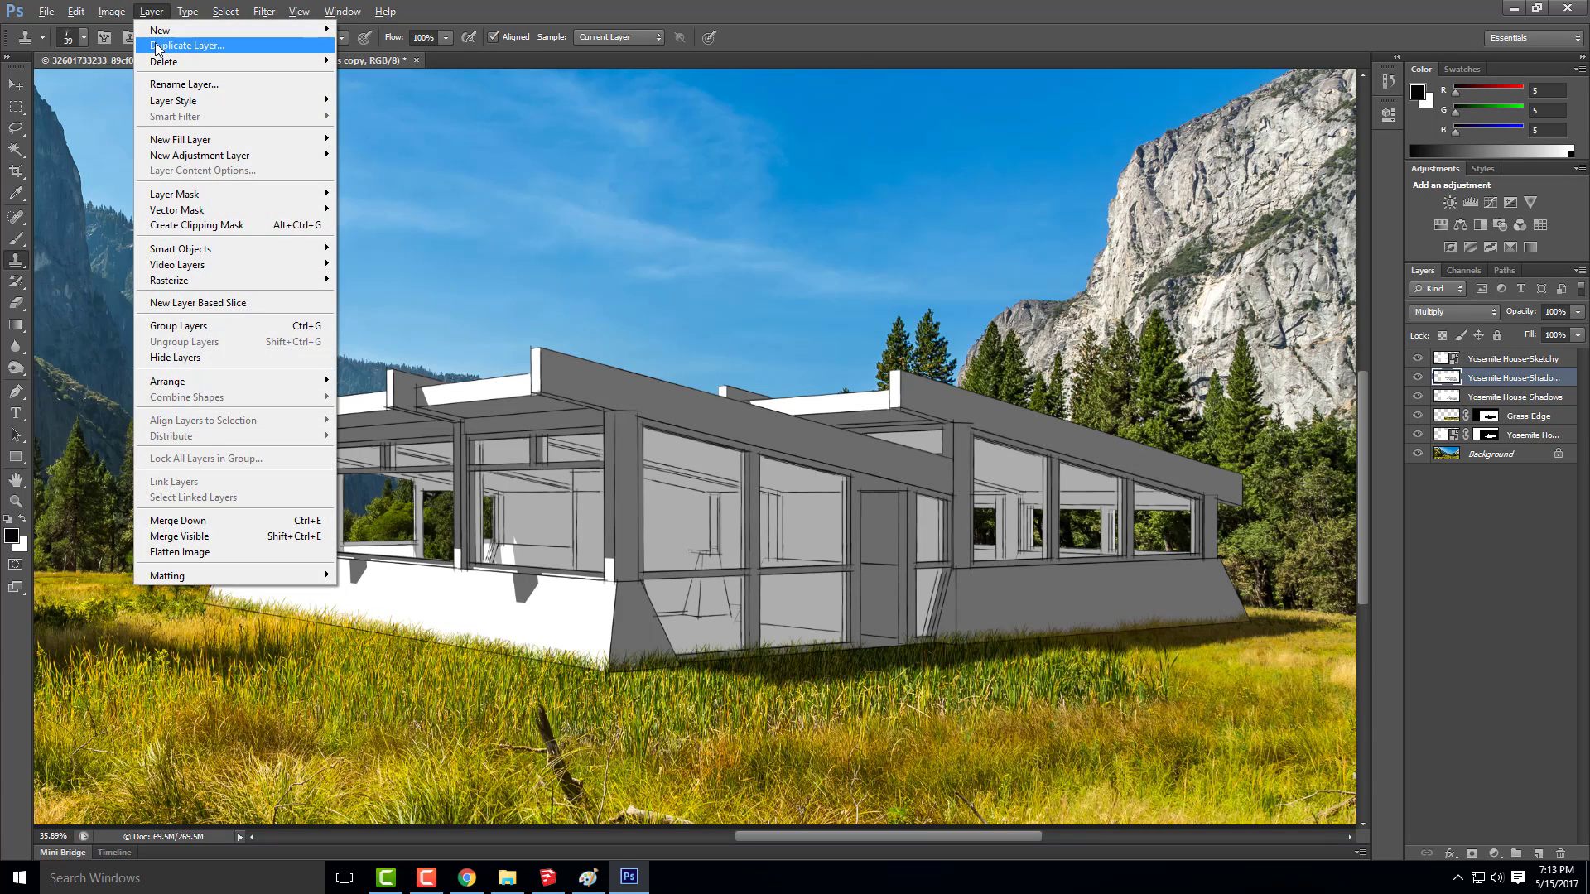
mouse_move(248, 31)
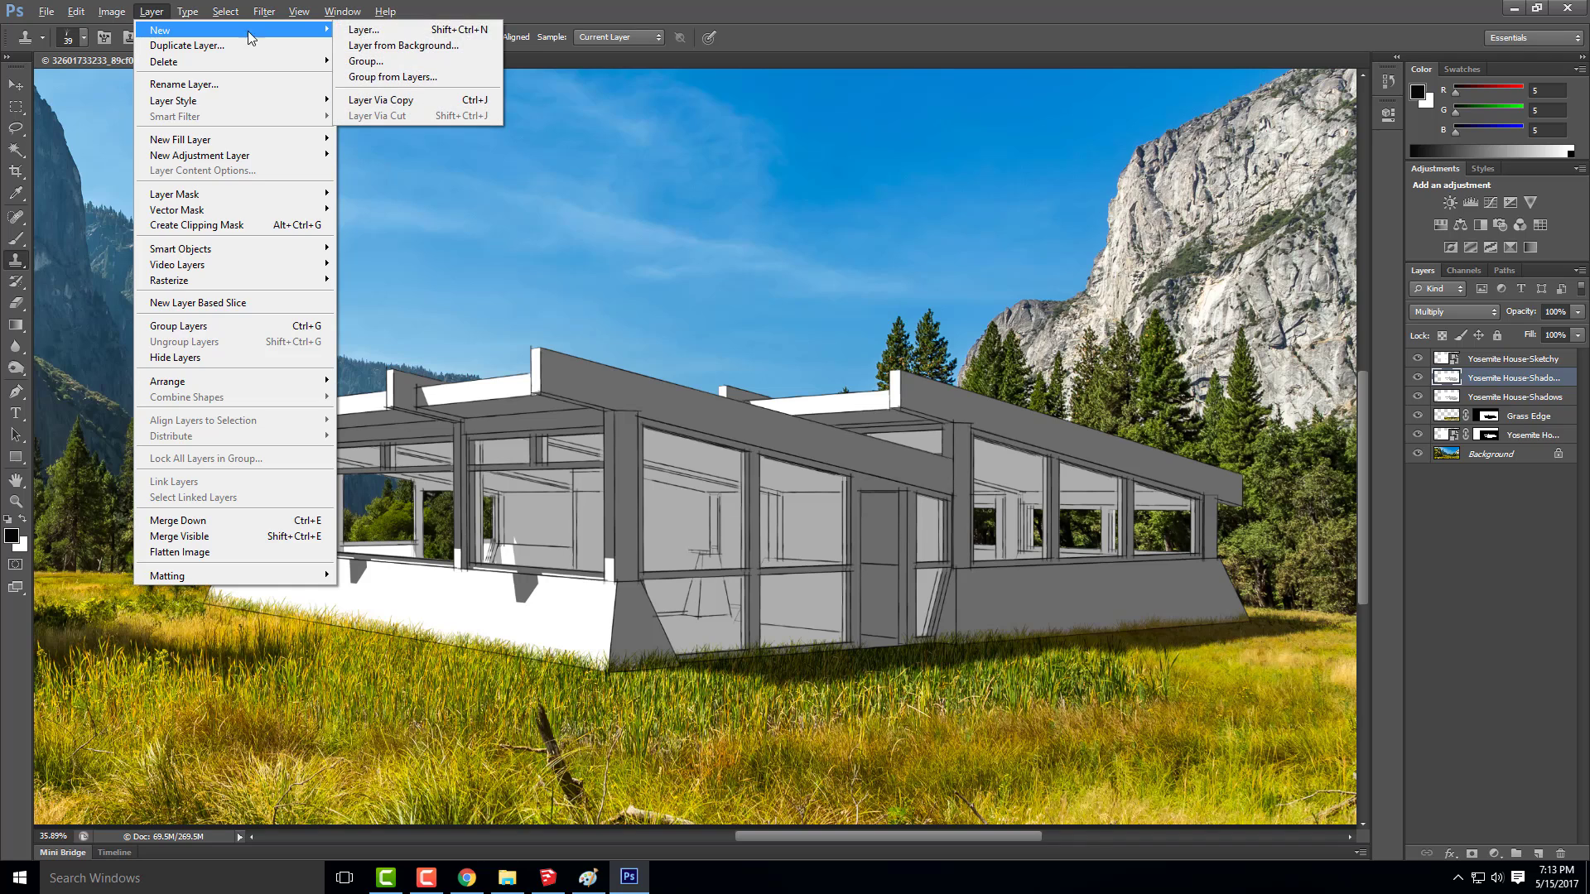
left_click(353, 32)
left_click(765, 349)
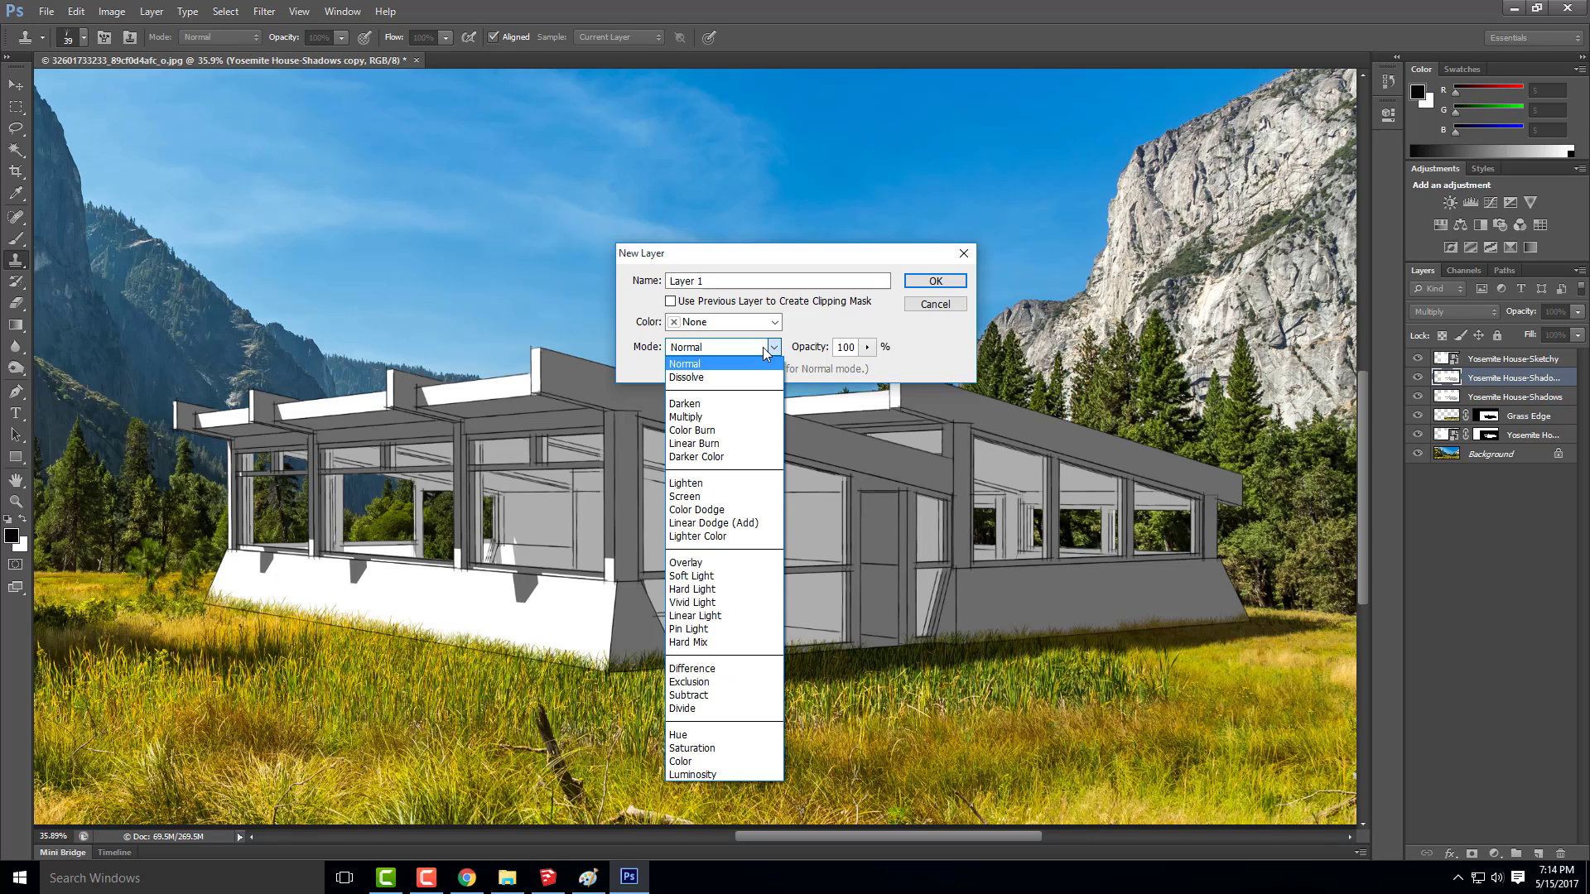
left_click(705, 566)
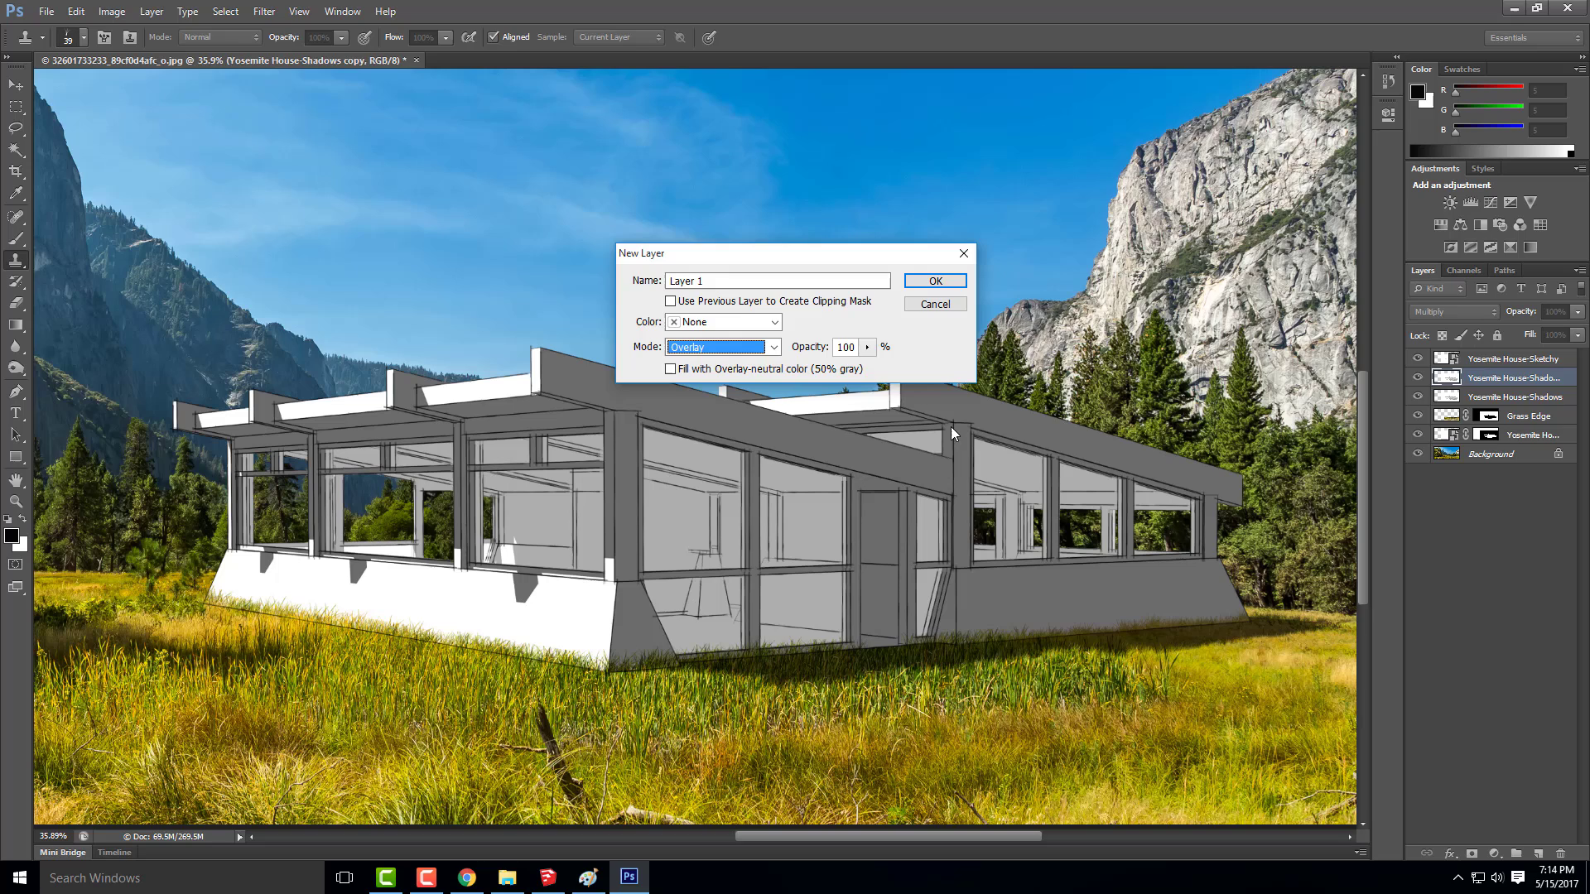
left_click(670, 369)
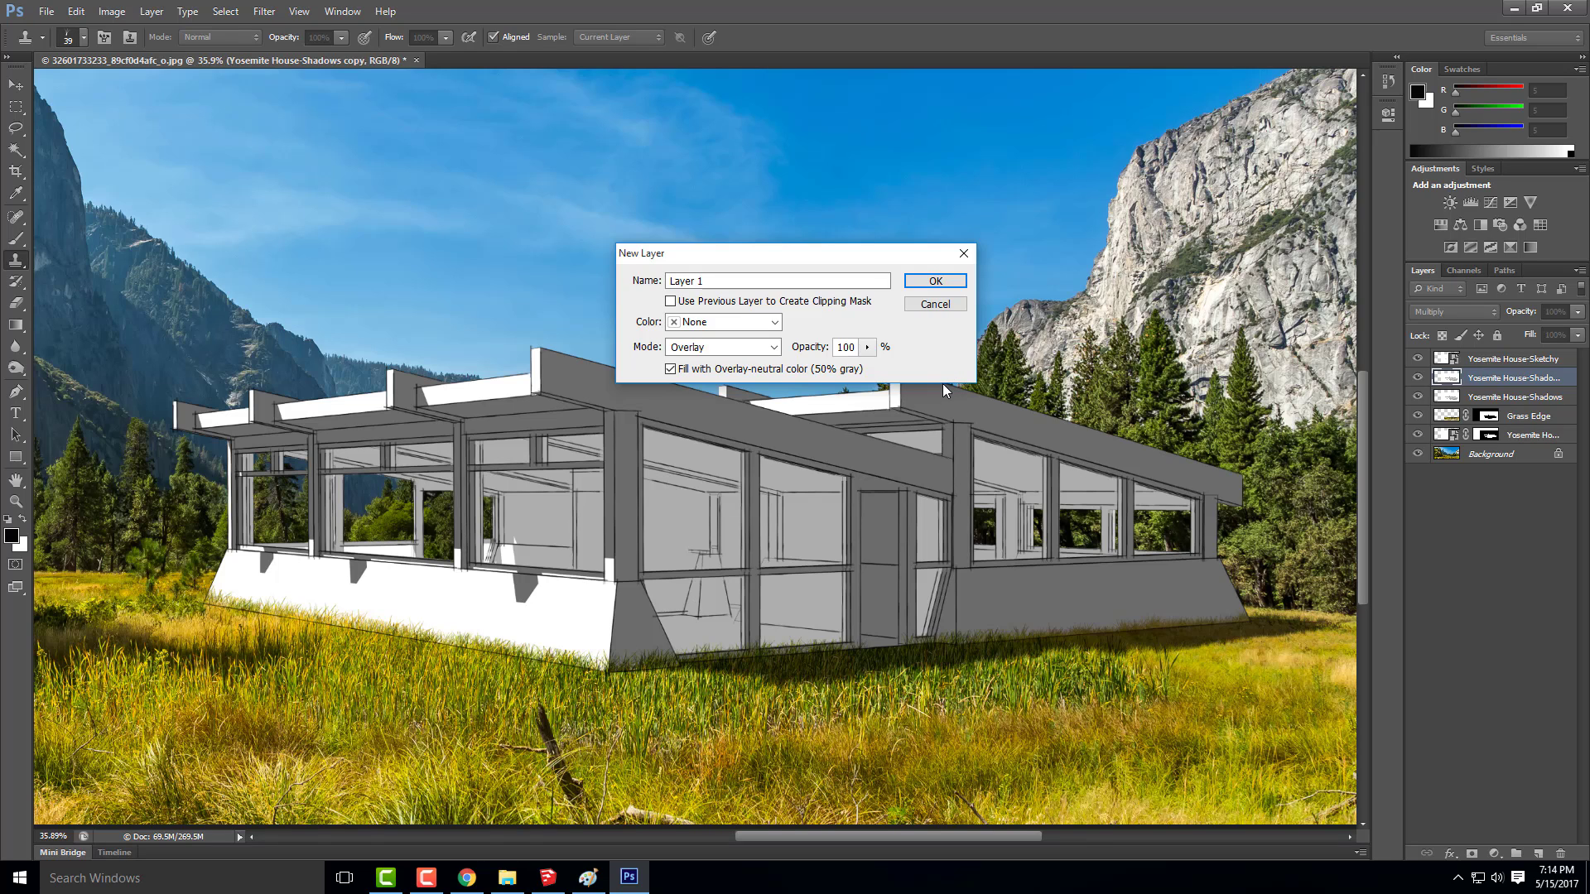
Name the new layer Dodge and Burn and create it
left_click_drag(722, 281, 611, 278)
type("Dode")
key("BackSpace")
type("ge and Burn")
left_click(934, 281)
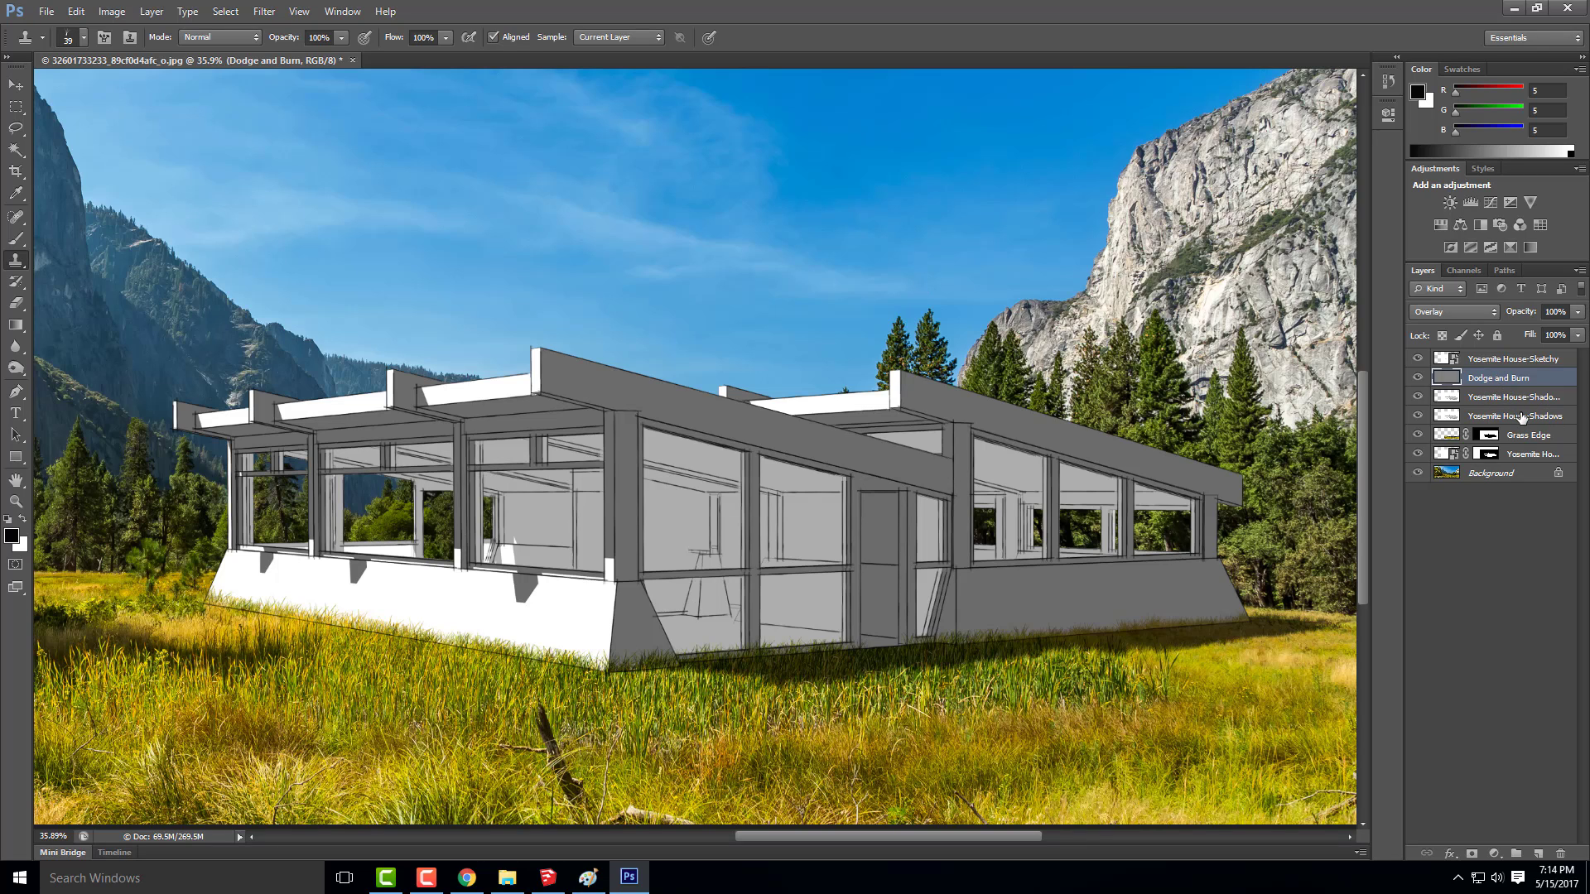
Clip the Dodge and Burn layer to the shadows copy layer below it
left_click(1508, 415)
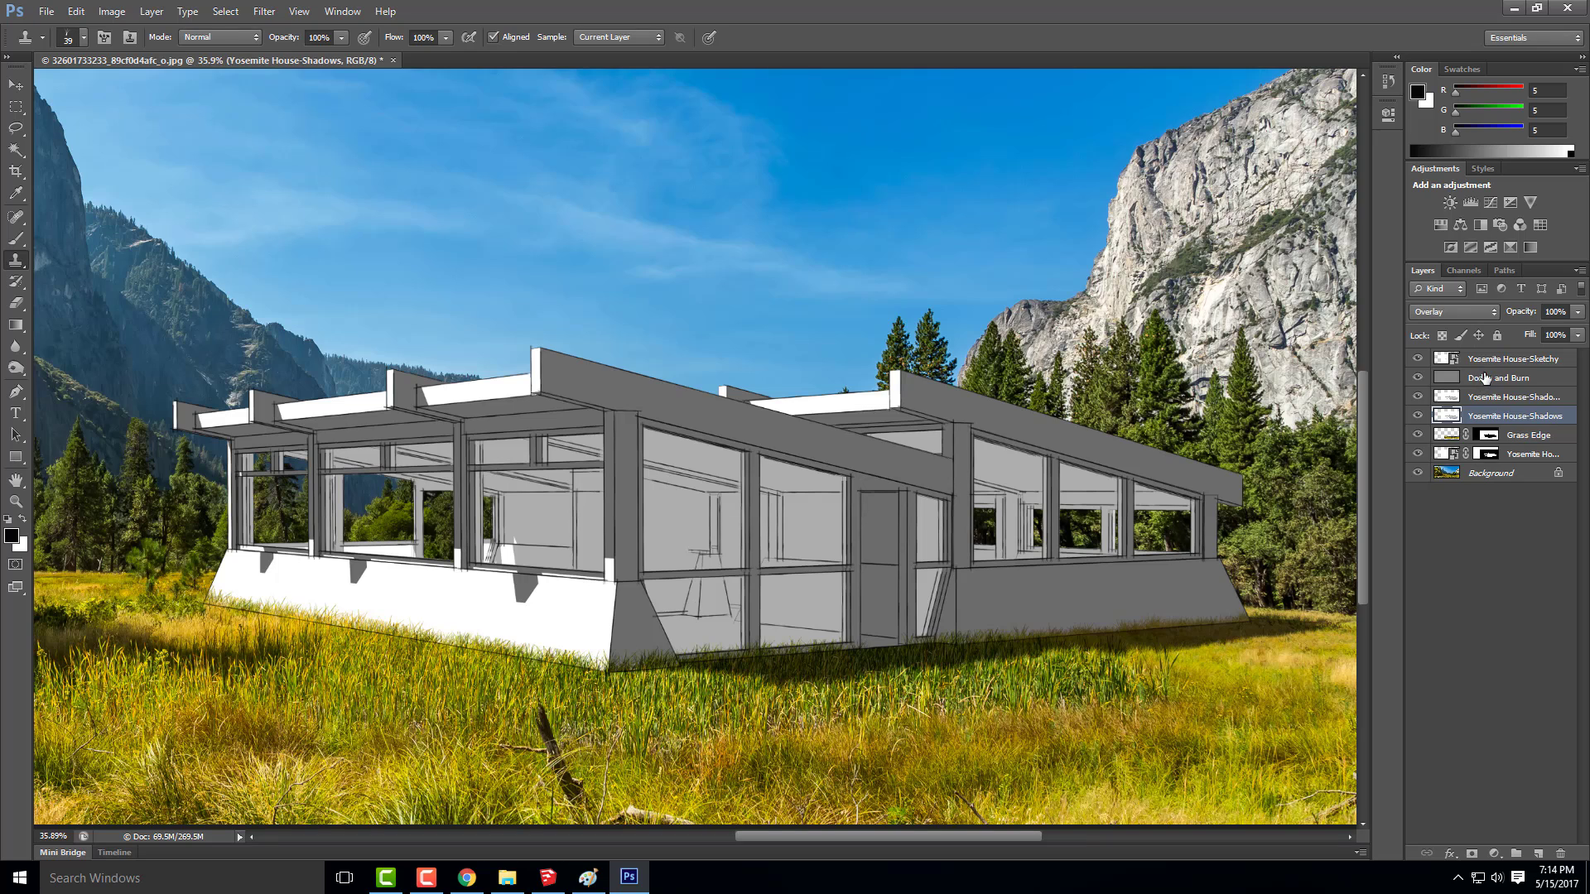
left_click(1503, 381)
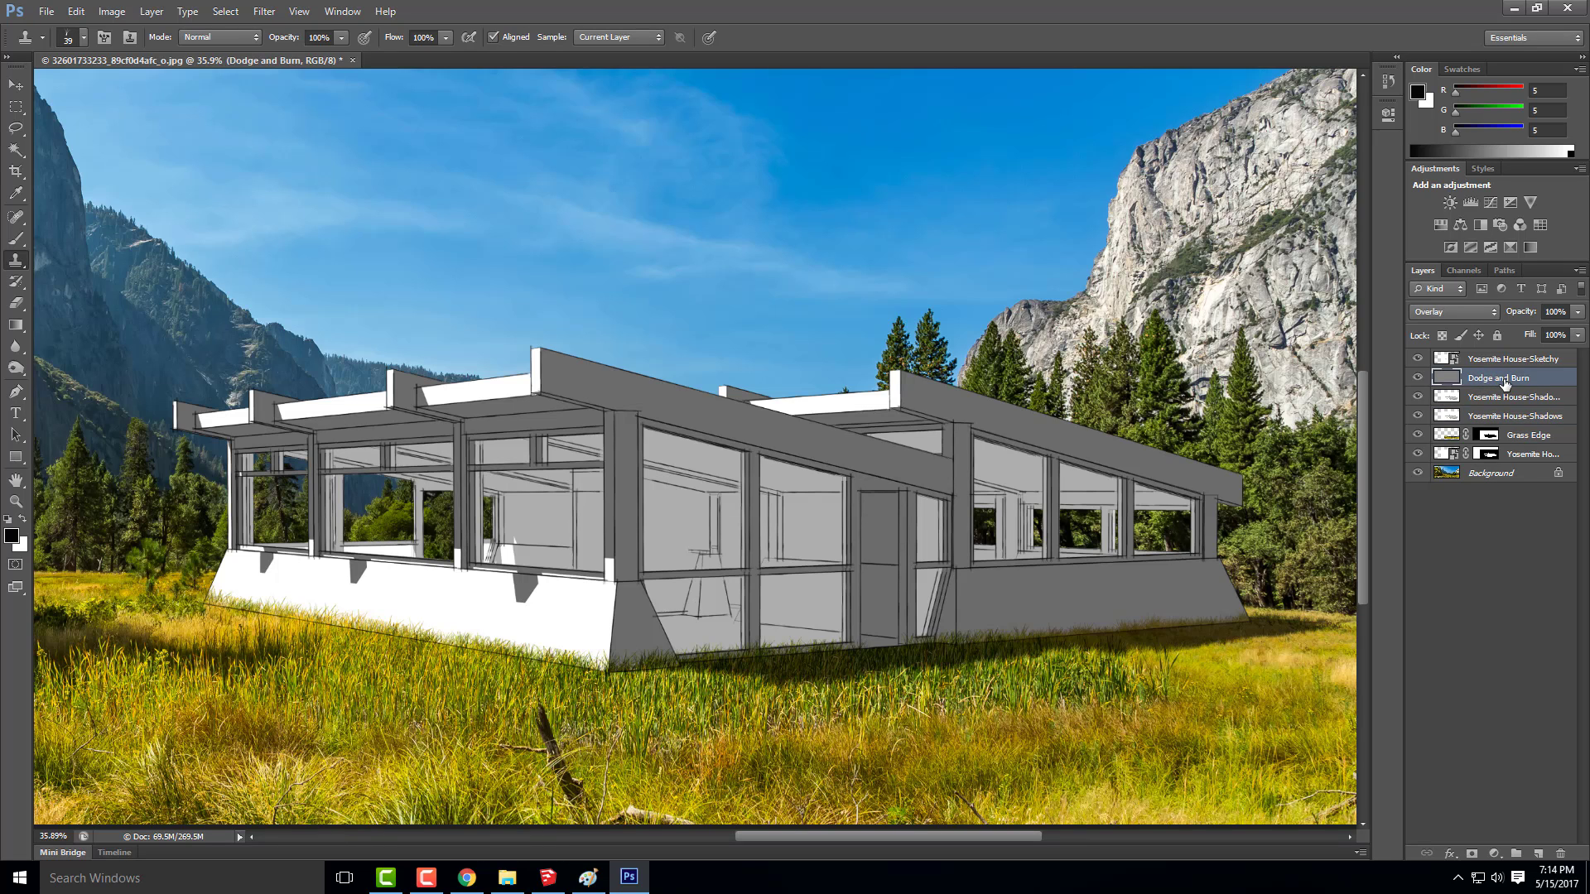
key("ctrl+alt+g")
Choose the Burn Tool with a 66 px brush and darken the underside of the roof overhang above the sunlit window wall
left_click(15, 370)
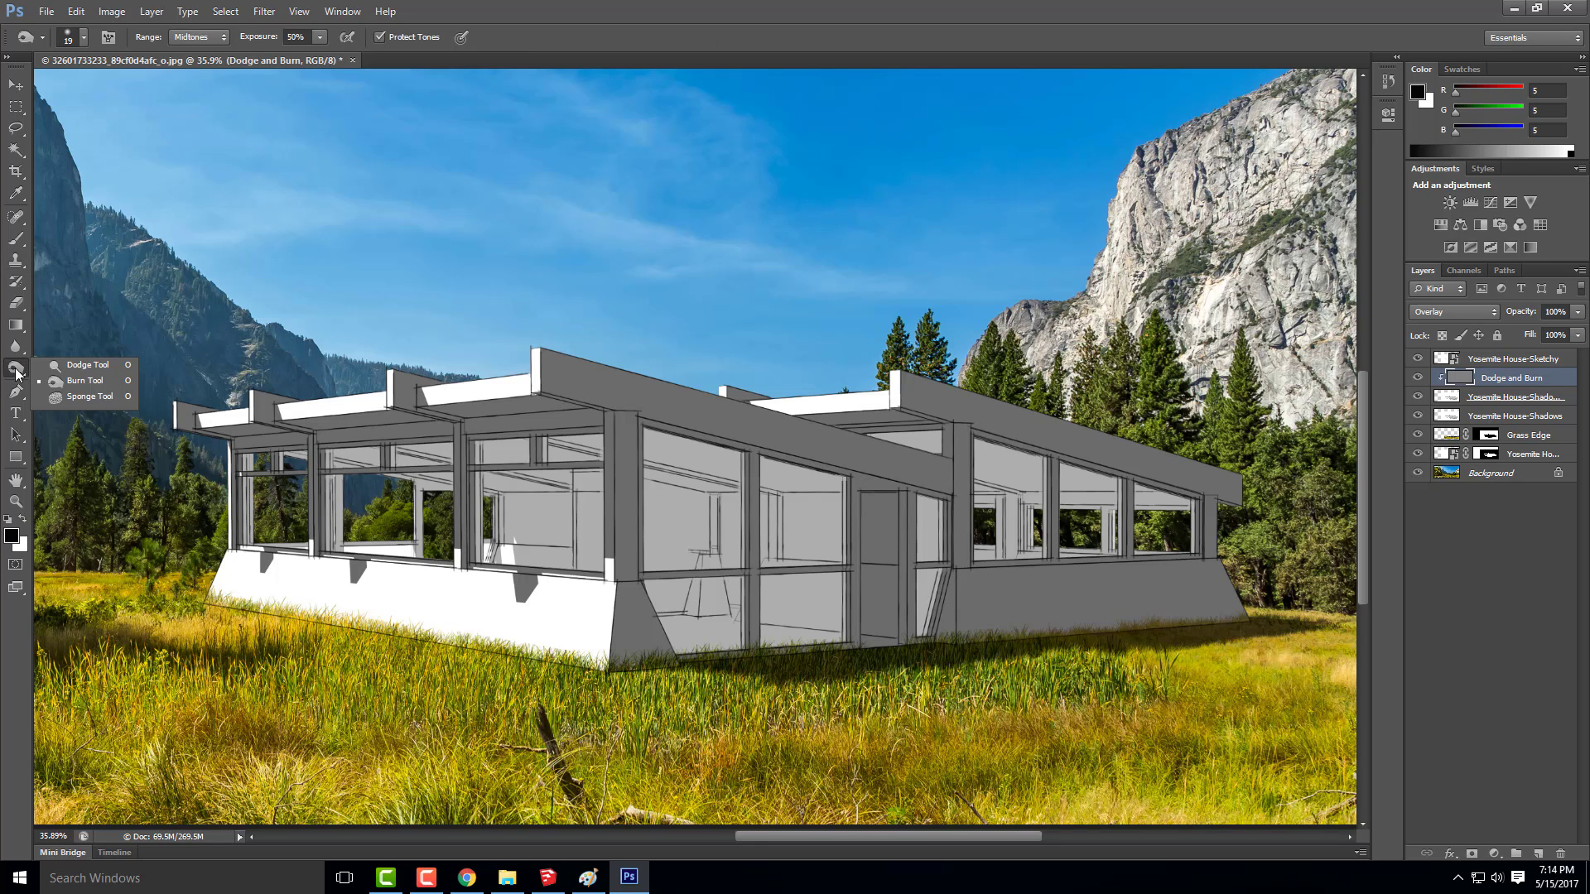
left_click(84, 382)
left_click(81, 41)
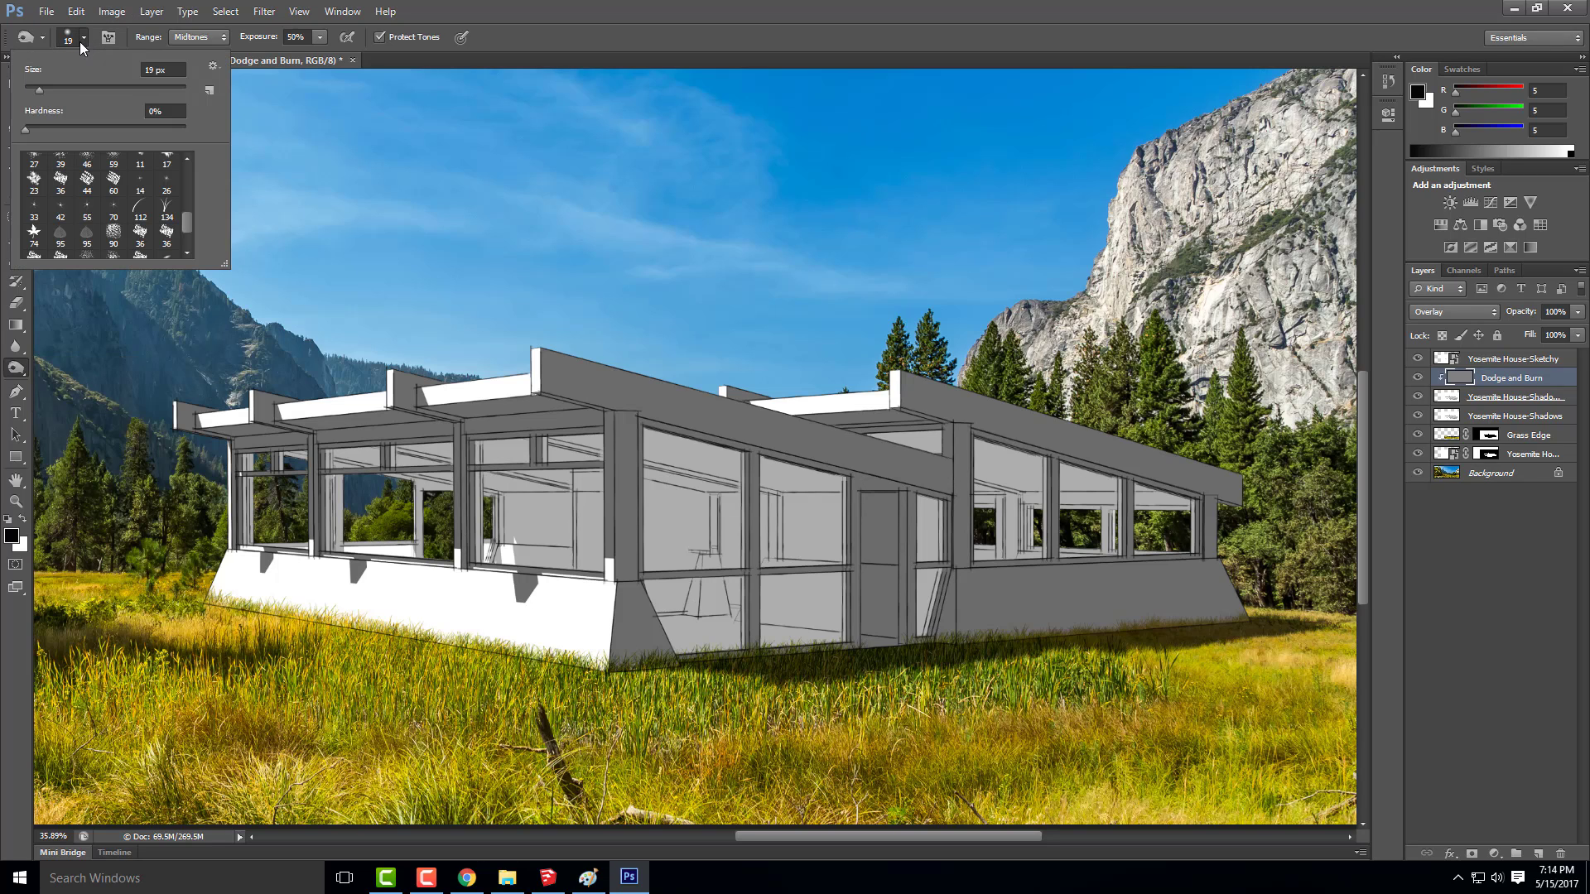
left_click_drag(41, 90, 78, 92)
mouse_move(336, 432)
left_mouse_down()
mouse_move(362, 417)
mouse_move(228, 433)
mouse_move(306, 433)
mouse_move(231, 439)
mouse_move(249, 440)
mouse_move(272, 433)
mouse_move(212, 428)
left_mouse_up()
mouse_move(399, 418)
left_mouse_down()
mouse_move(315, 431)
mouse_move(492, 437)
mouse_move(372, 440)
mouse_move(494, 407)
mouse_move(433, 433)
mouse_move(524, 420)
mouse_move(435, 396)
mouse_move(550, 398)
mouse_move(452, 411)
mouse_move(622, 419)
mouse_move(473, 428)
mouse_move(579, 408)
mouse_move(548, 406)
mouse_move(599, 419)
mouse_move(228, 435)
mouse_move(330, 441)
mouse_move(386, 427)
mouse_move(342, 423)
mouse_move(327, 433)
mouse_move(557, 411)
mouse_move(529, 403)
mouse_move(543, 400)
mouse_move(596, 423)
mouse_move(451, 409)
left_mouse_up()
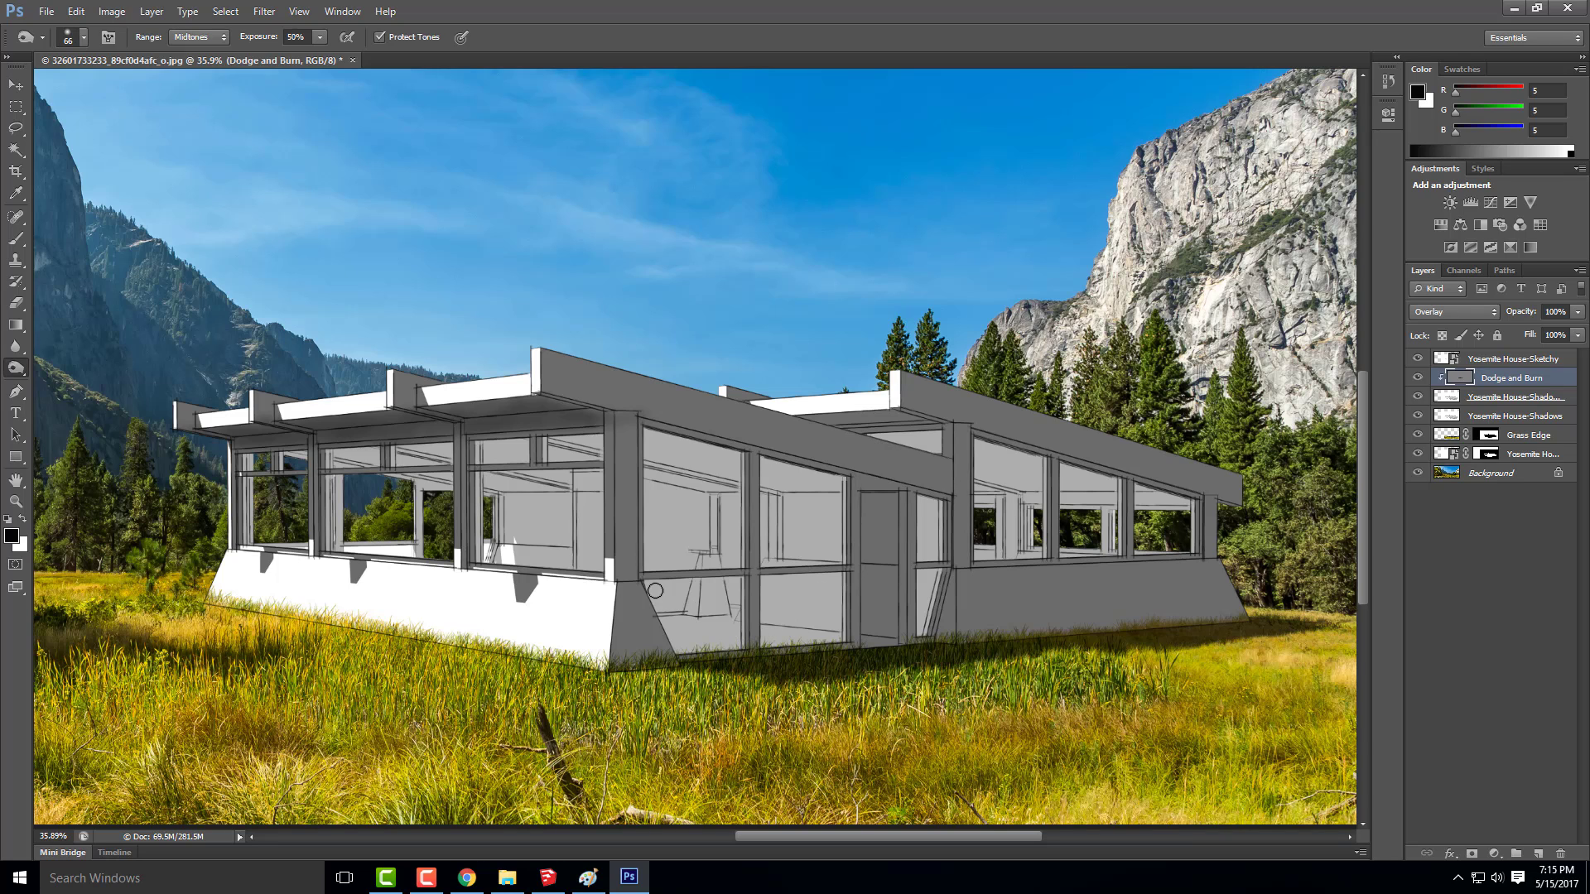
Burn the shaded side face of the roof beam next to the front corner beam, above the sunlit windows
scroll(656, 462, "up", 2)
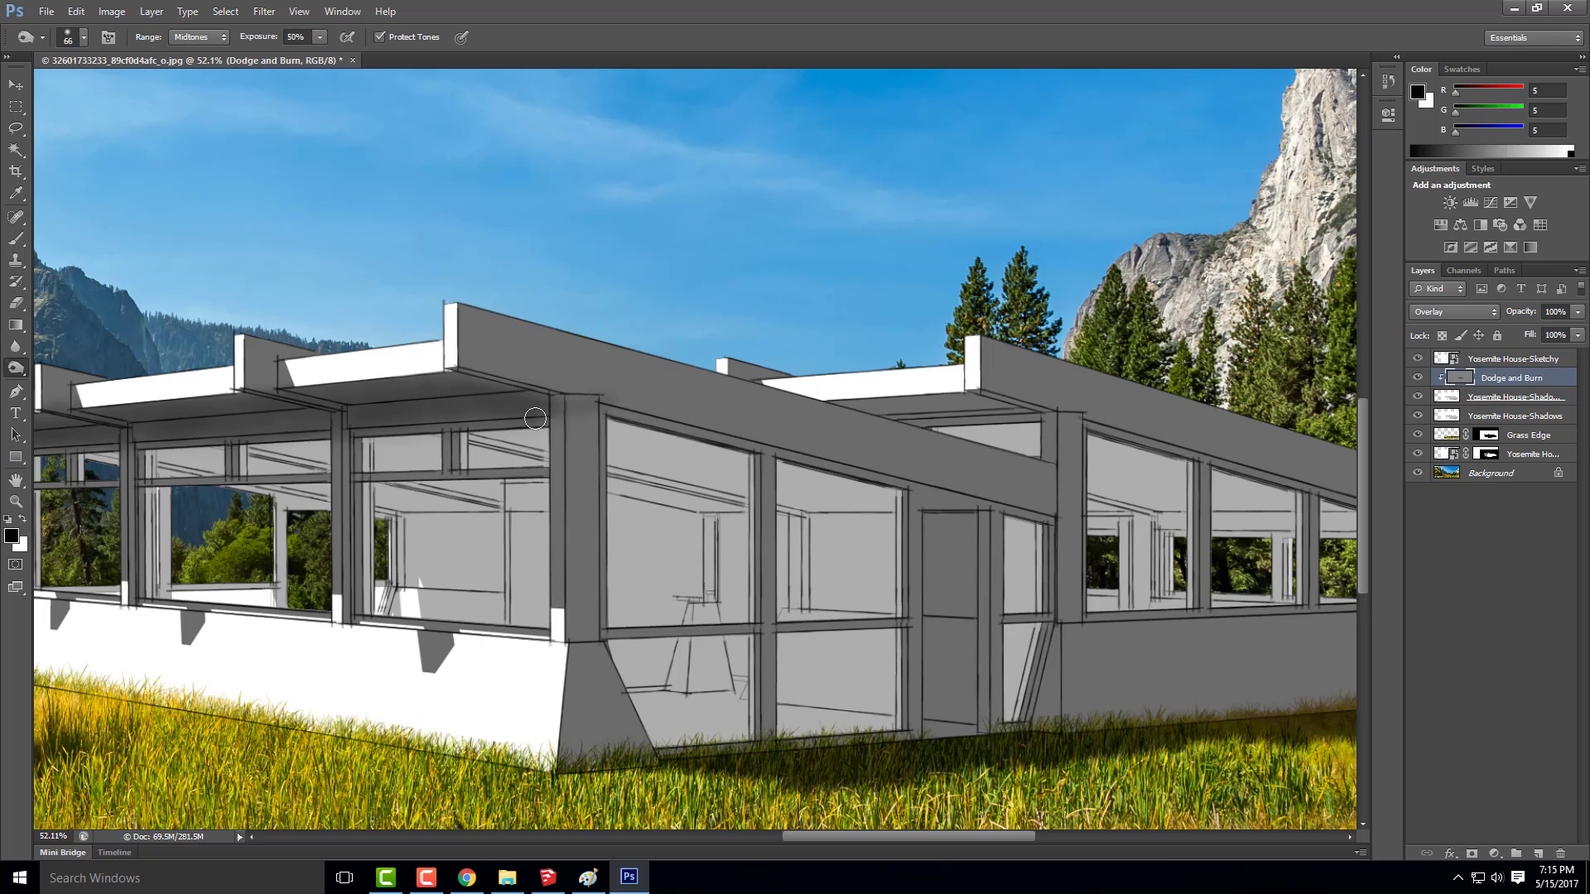
scroll(591, 410, "down", 1)
scroll(166, 406, "up", 2)
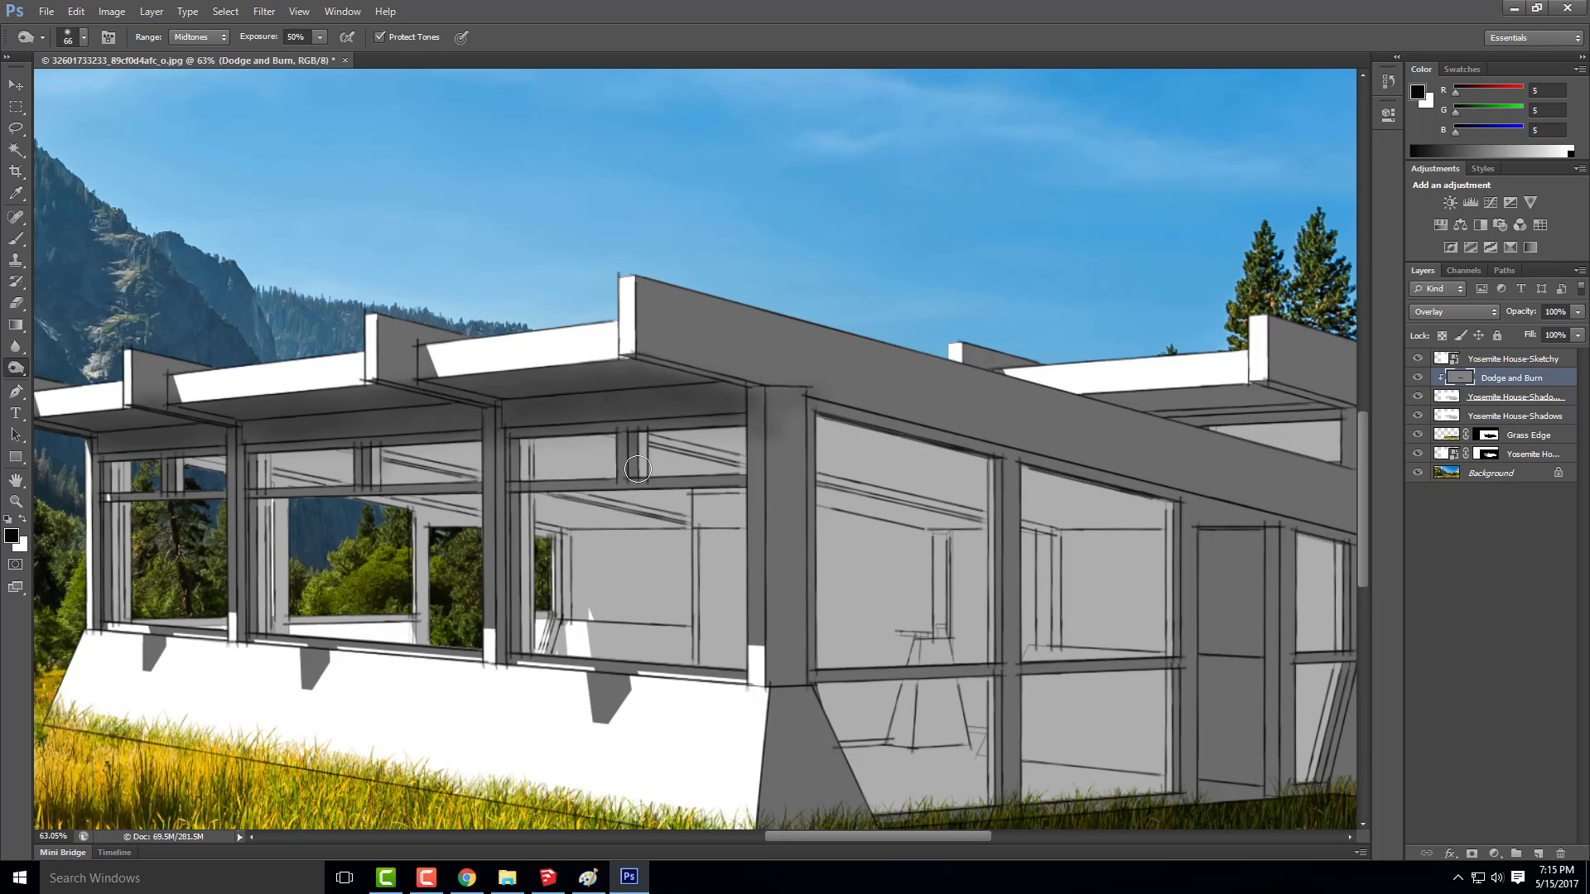
scroll(383, 334, "down", 3)
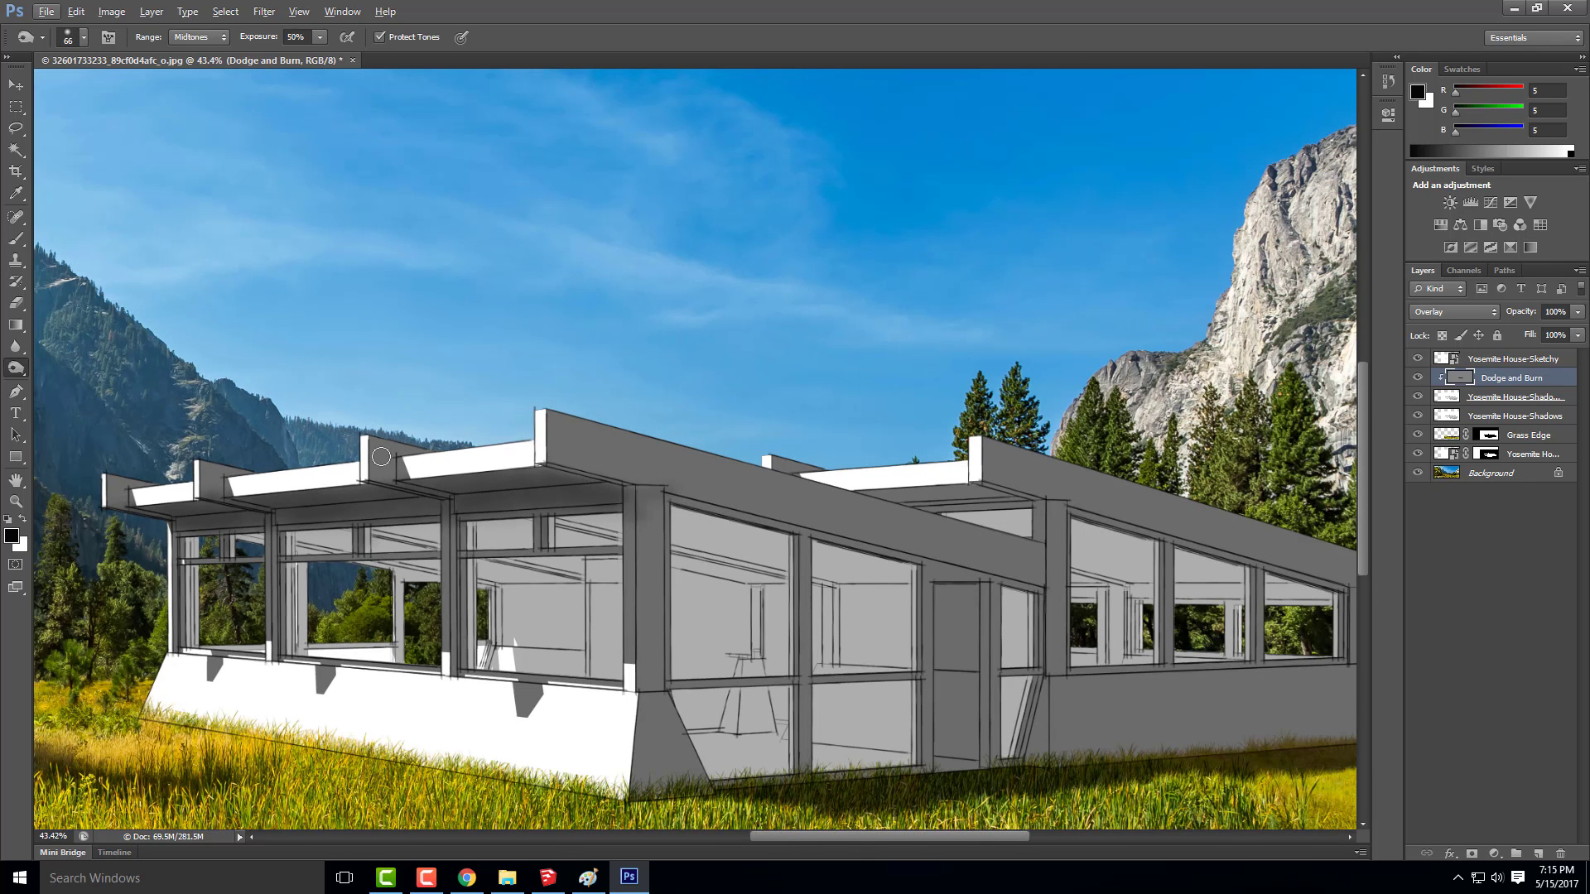
scroll(386, 422, "up", 5)
mouse_move(376, 412)
left_mouse_down()
mouse_move(354, 397)
mouse_move(348, 457)
mouse_move(380, 460)
left_mouse_up()
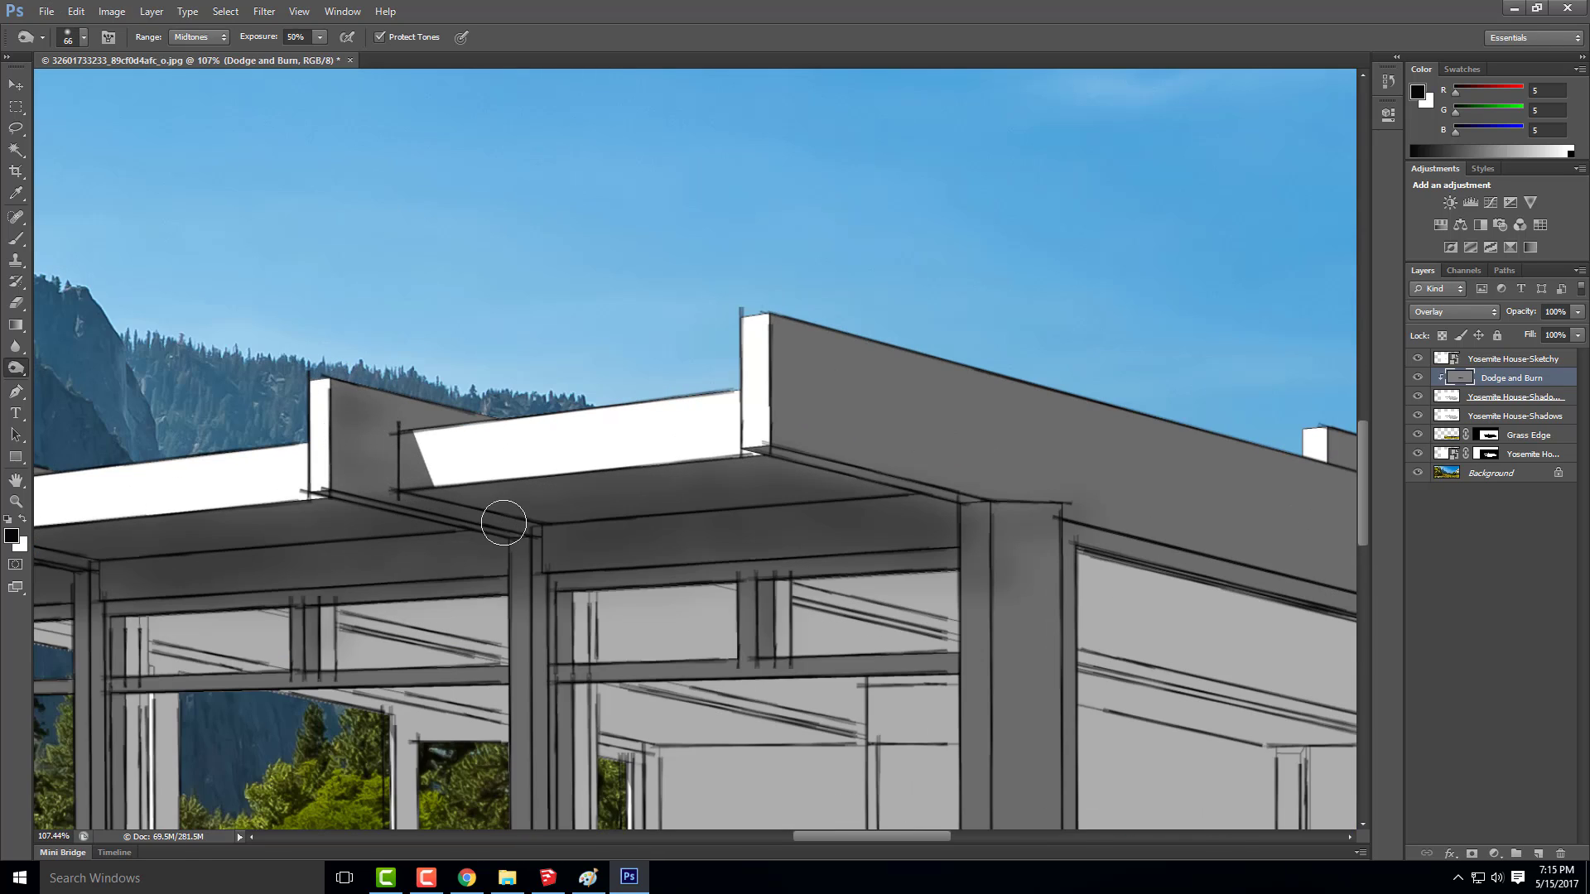
Burn the shaded underside of the rear wing's roof, where it meets the front wing's sloping beam
scroll(390, 427, "down", 5)
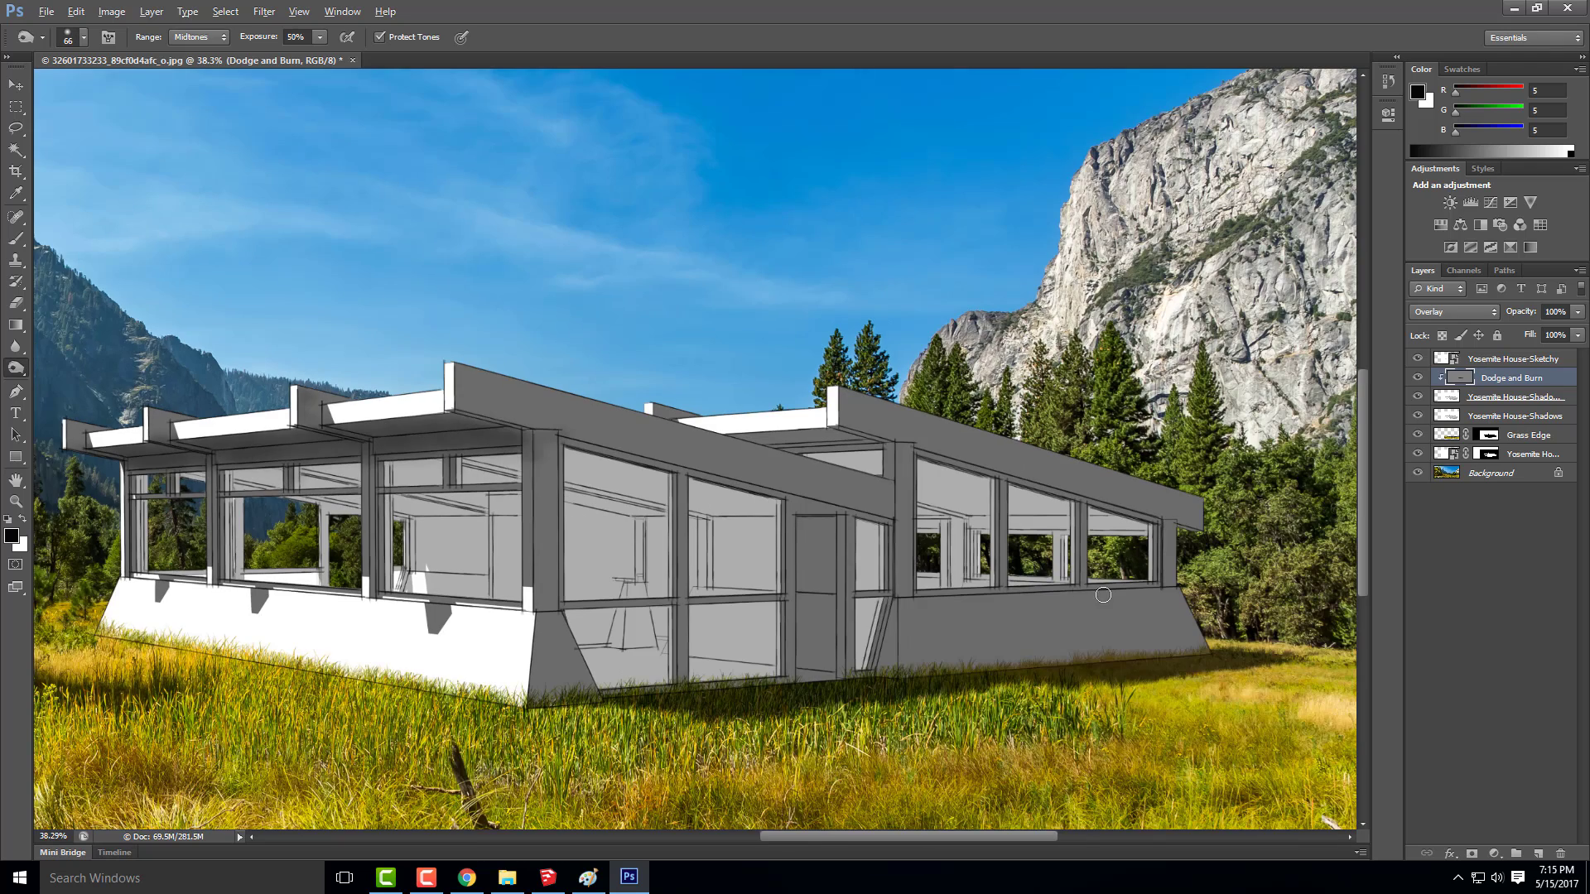
scroll(1065, 581, "up", 4)
mouse_move(752, 362)
left_mouse_down()
mouse_move(580, 355)
mouse_move(608, 354)
left_mouse_up()
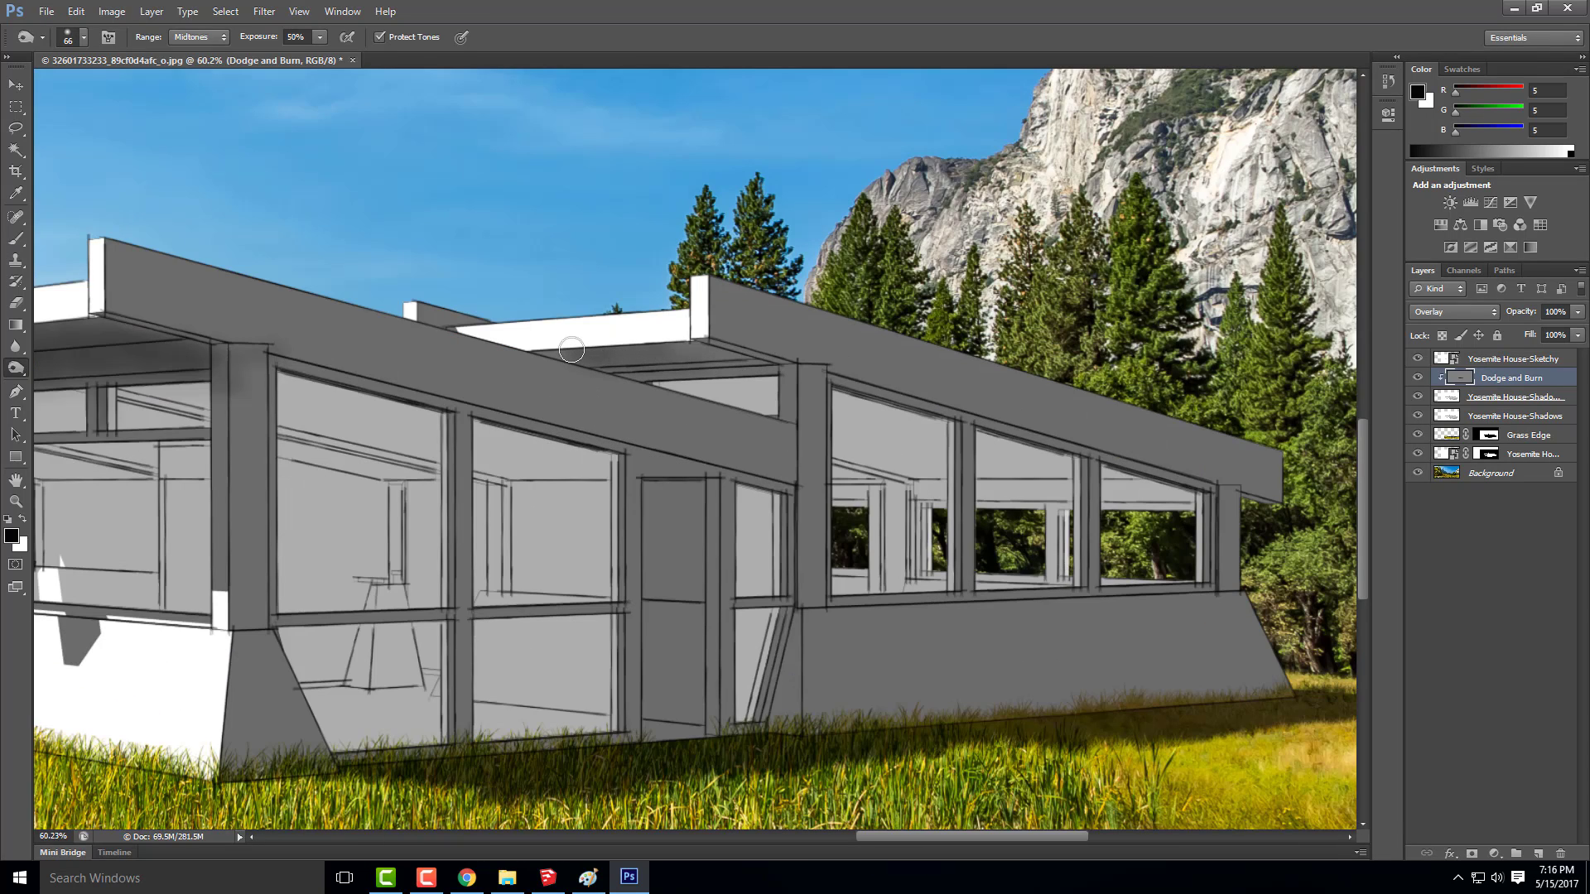
Outline the recessed area beneath the rear wing's roof overhang, above the front wing's sloping beam, with the Polygonal Lasso tool
left_click(20, 126)
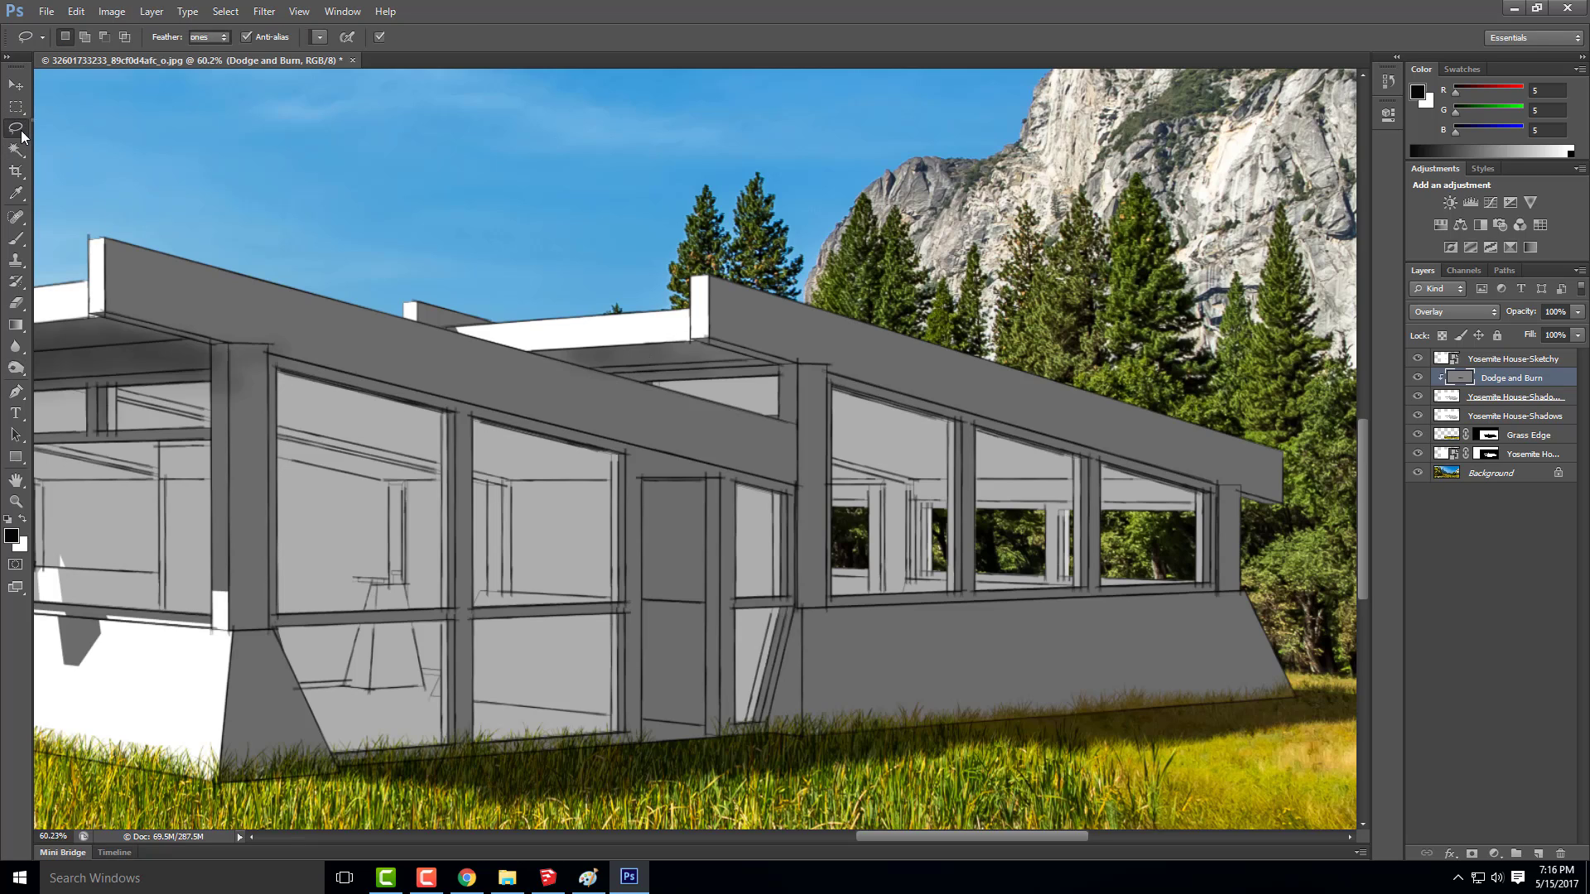
left_click(90, 142)
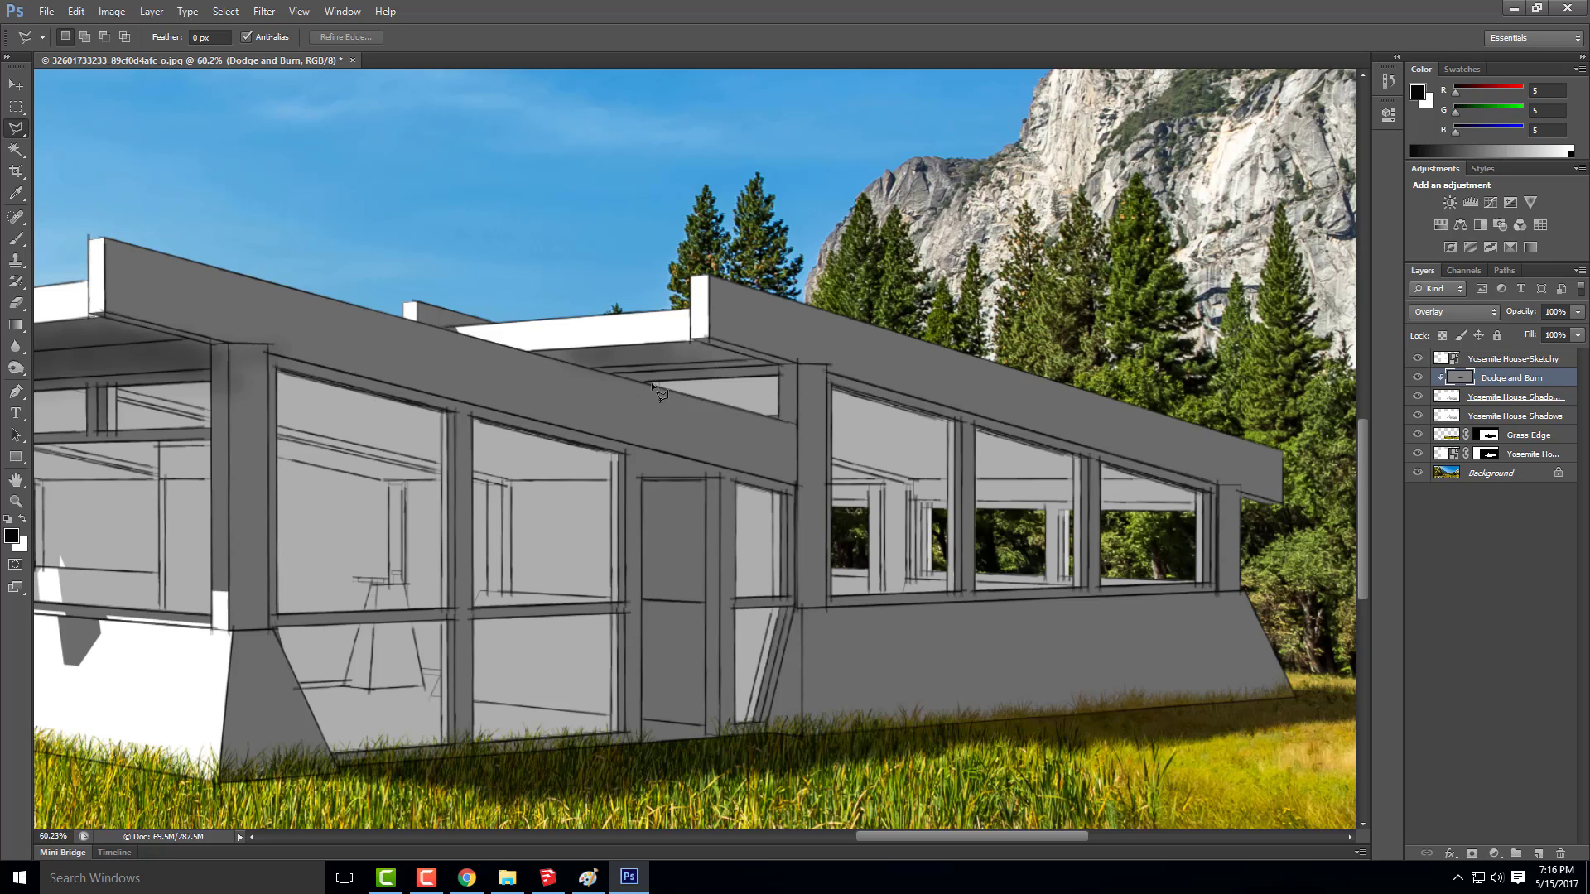
left_click(529, 352)
left_click(705, 338)
double_click(642, 384)
Burn the selected area beneath the rear wing's roof overhang and clear the selection
left_click(16, 367)
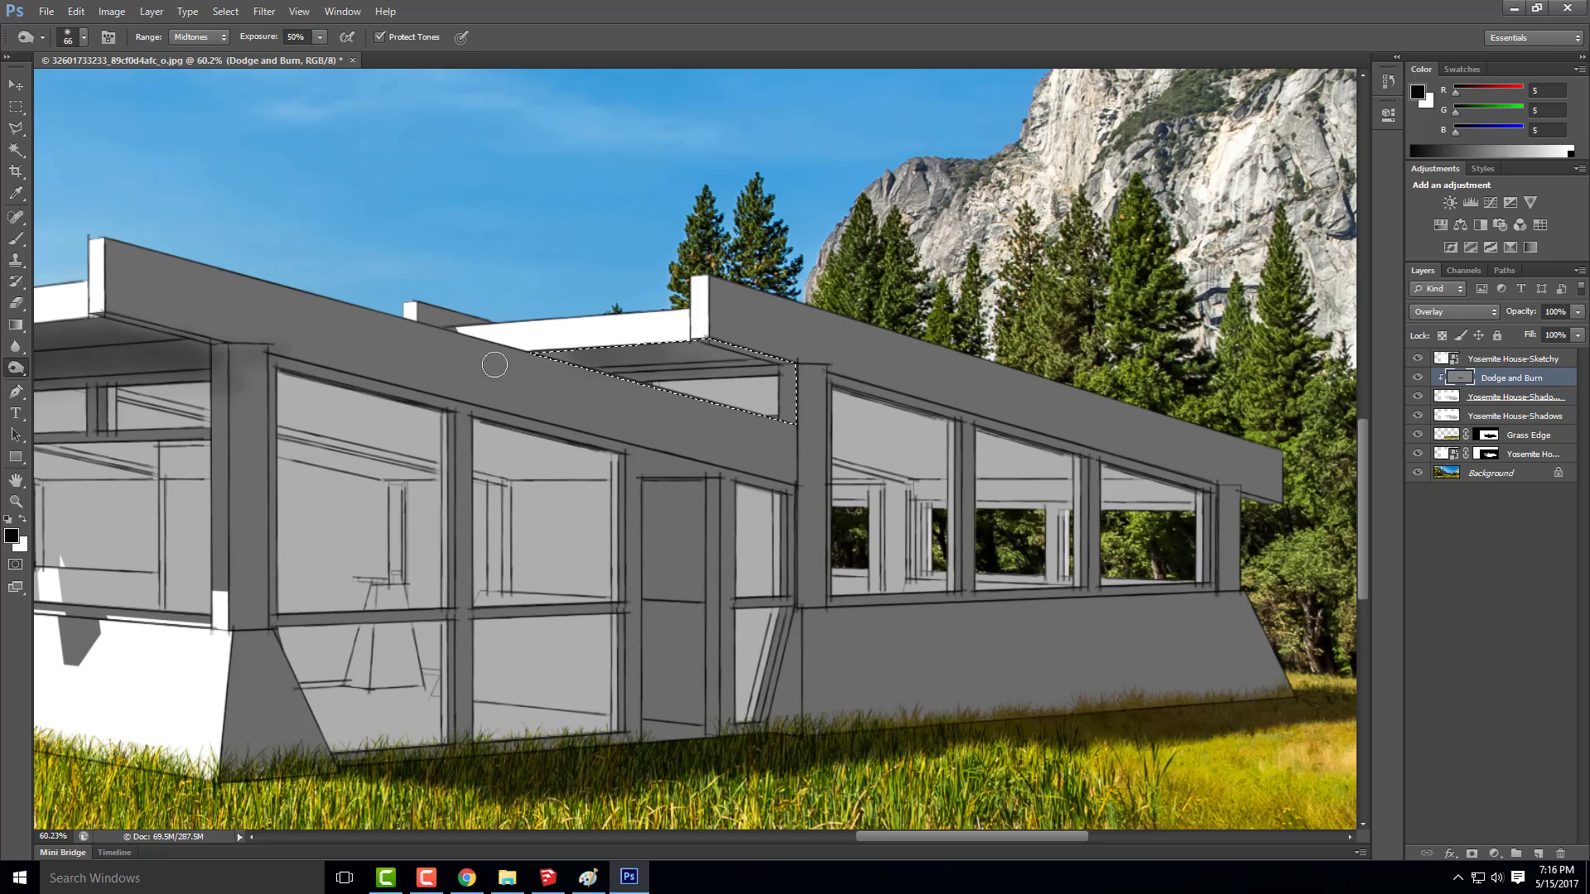
mouse_move(616, 357)
left_mouse_down()
mouse_move(789, 346)
mouse_move(736, 393)
mouse_move(685, 370)
mouse_move(640, 375)
mouse_move(709, 354)
mouse_move(542, 353)
mouse_move(720, 349)
mouse_move(765, 363)
mouse_move(591, 367)
mouse_move(661, 357)
mouse_move(596, 353)
mouse_move(778, 362)
left_mouse_up()
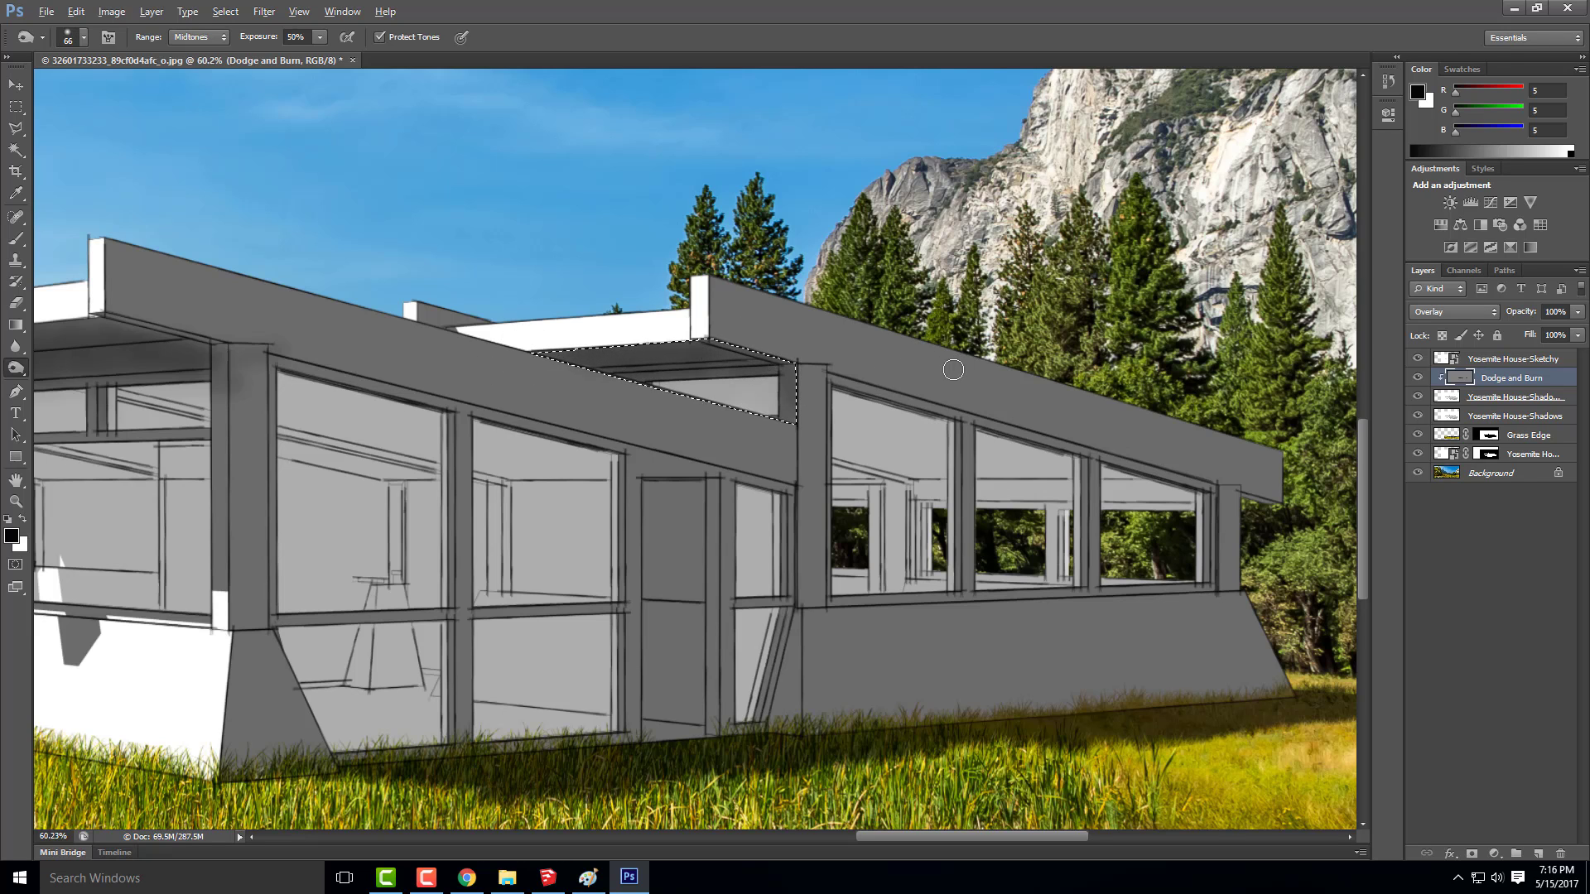
scroll(944, 369, "down", 3)
key("ctrl+alt+z")
key("ctrl+alt+z")
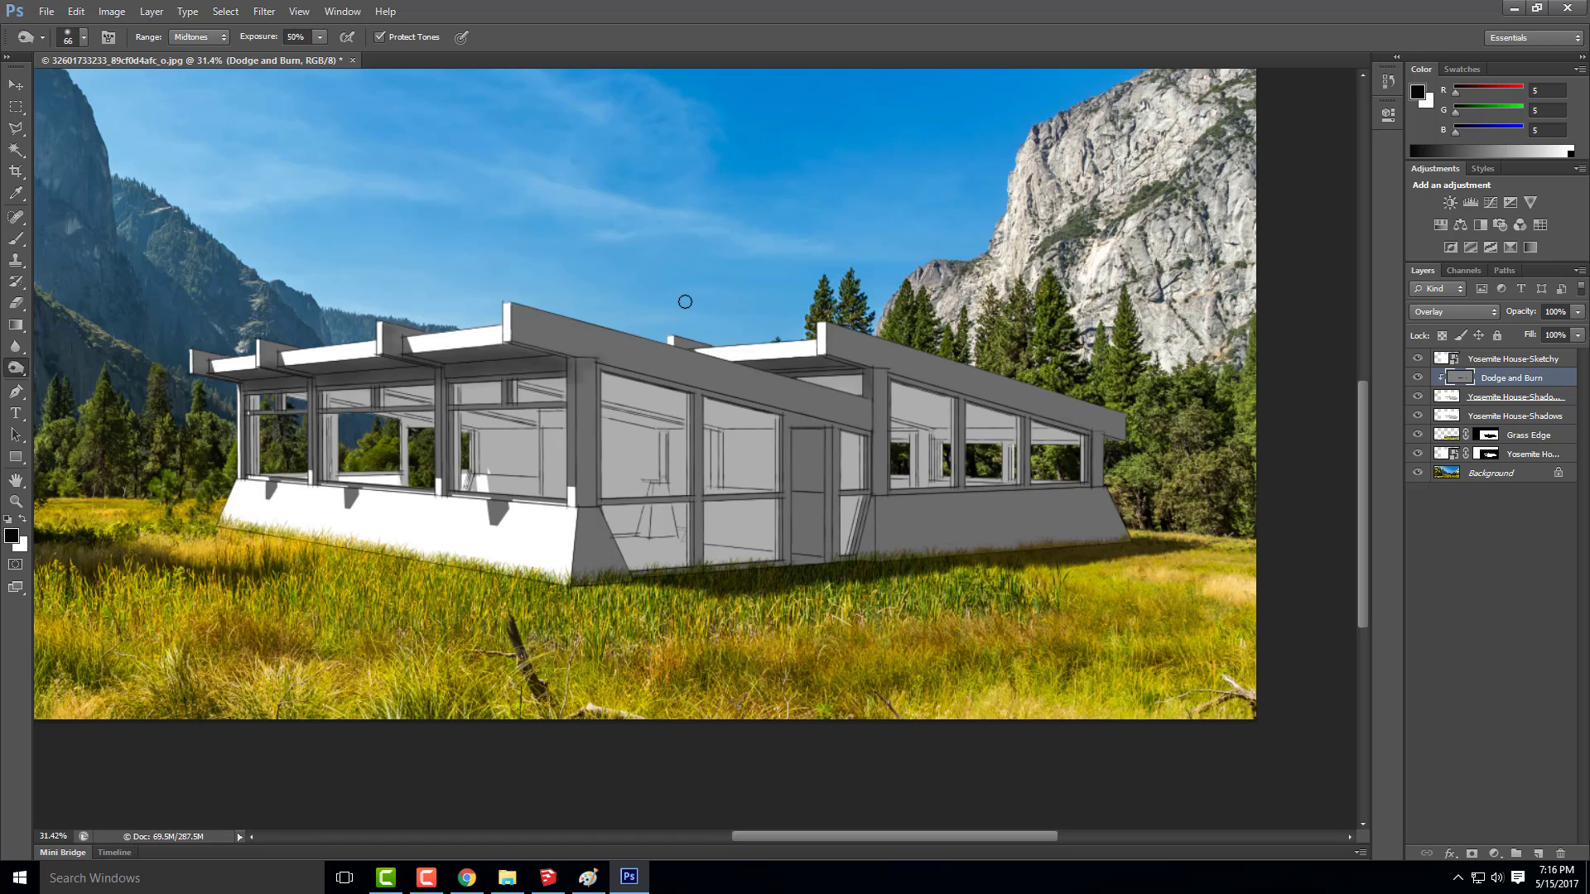
Hide the Yosemite House-Sketchy layer
scroll(868, 272, "down", 2)
scroll(867, 273, "down", 1)
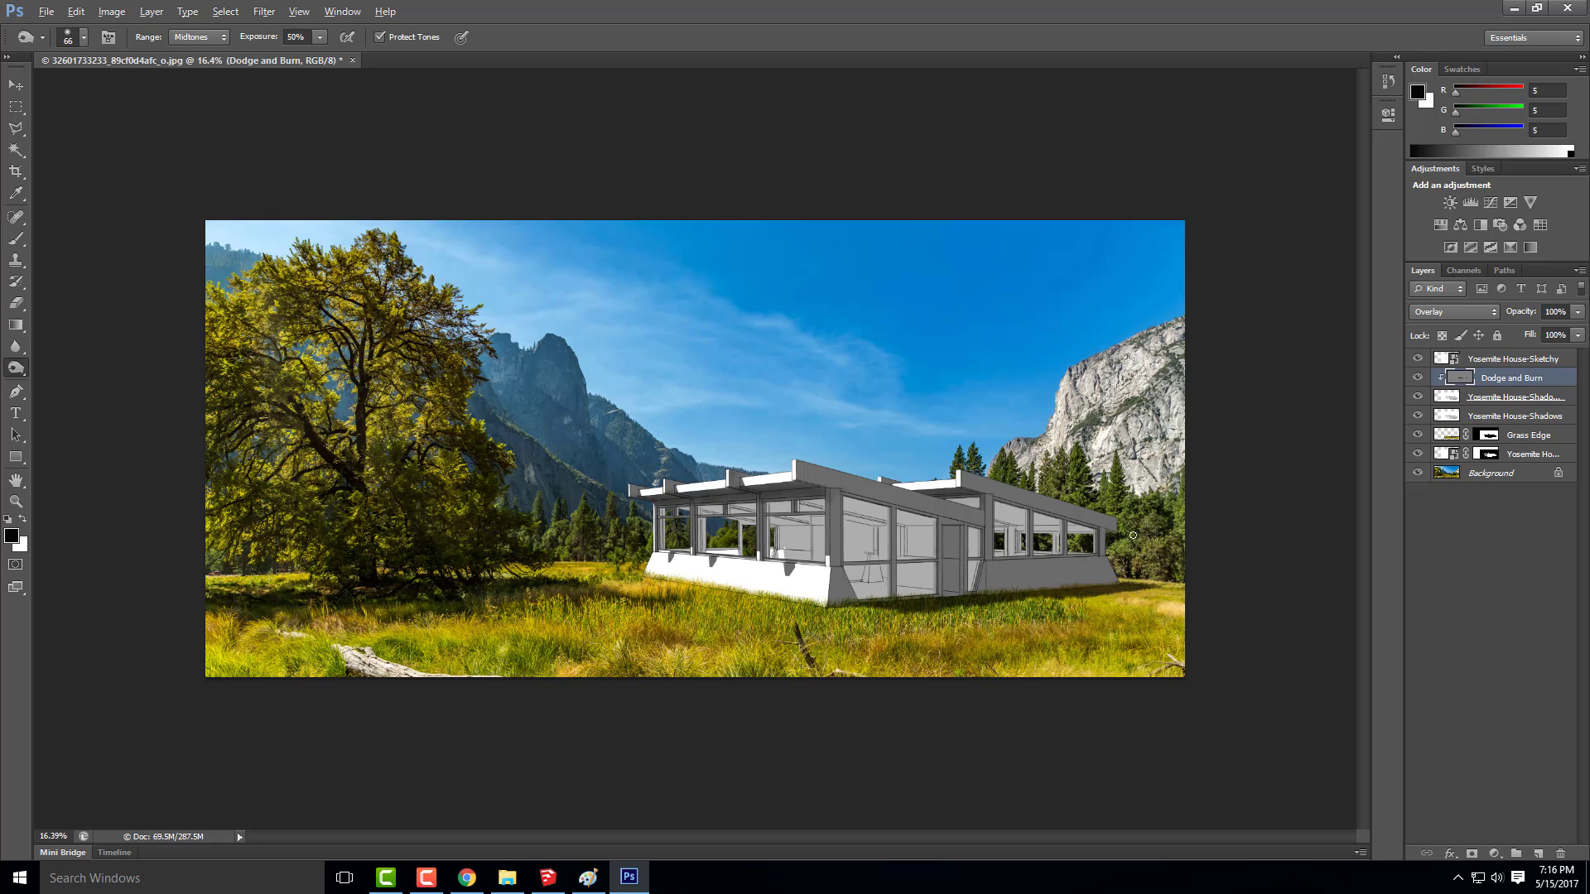
scroll(1072, 572, "up", 3)
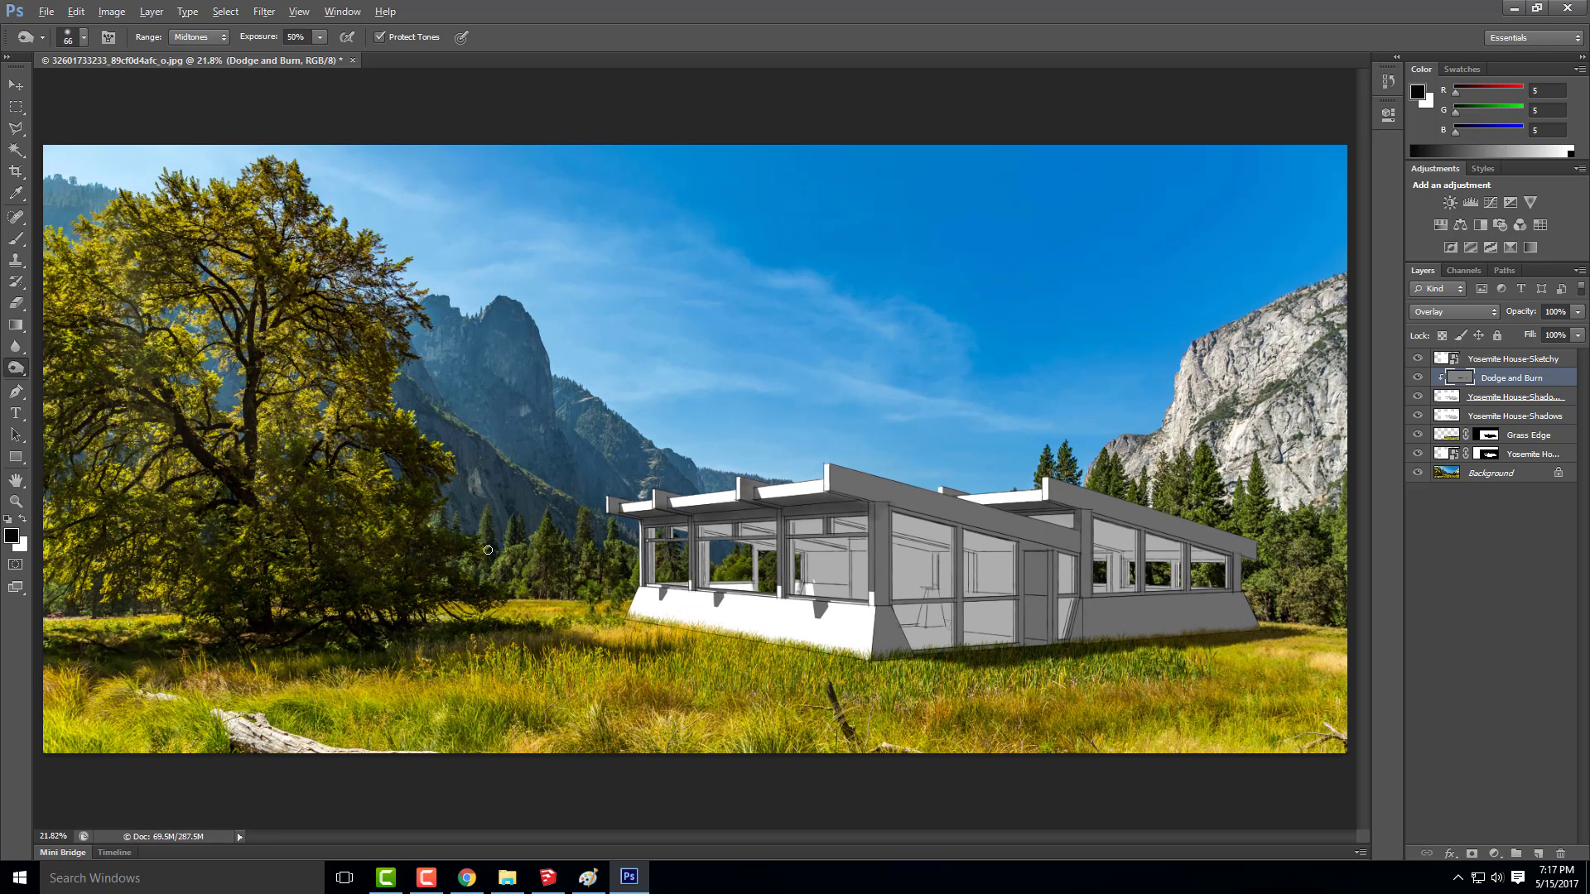
key("alt")
scroll(646, 571, "down", 5)
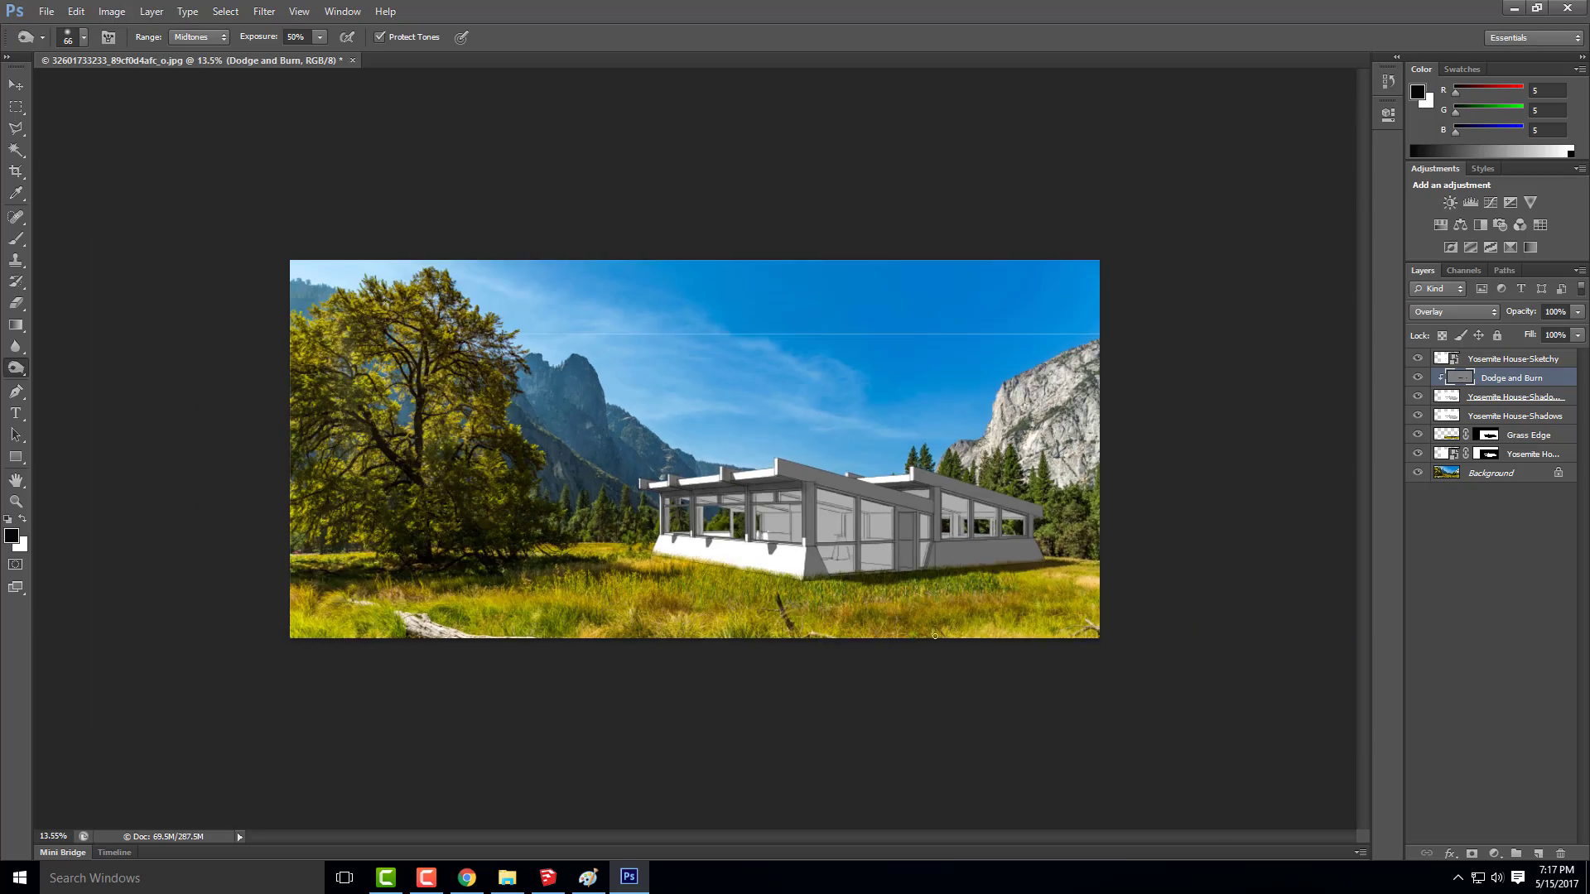
scroll(957, 630, "up", 7)
scroll(1035, 579, "up", 5)
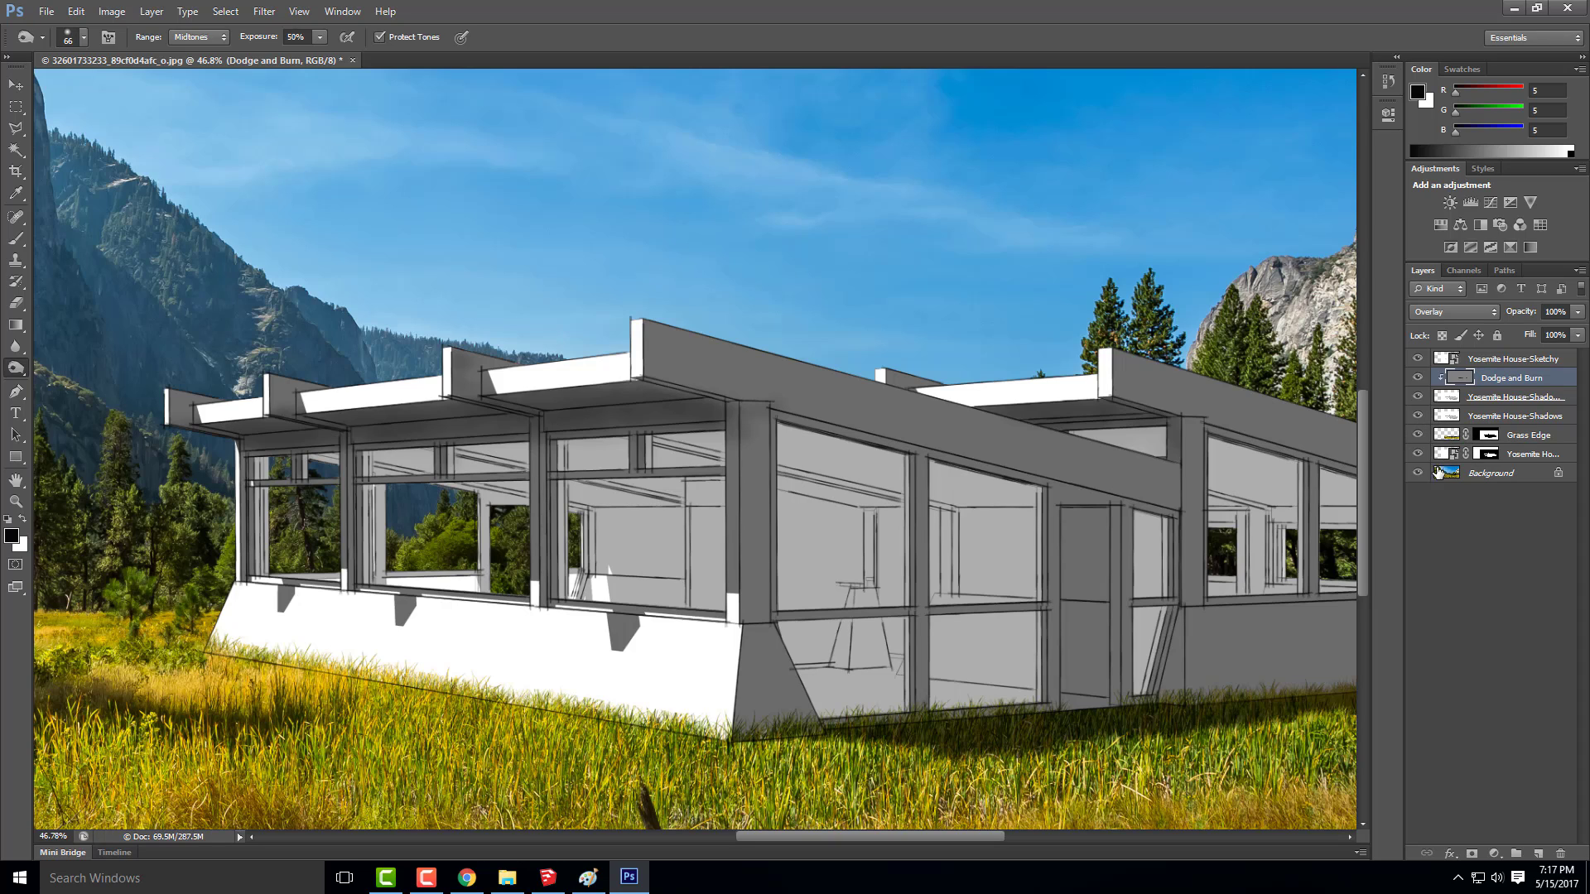
left_click(1417, 358)
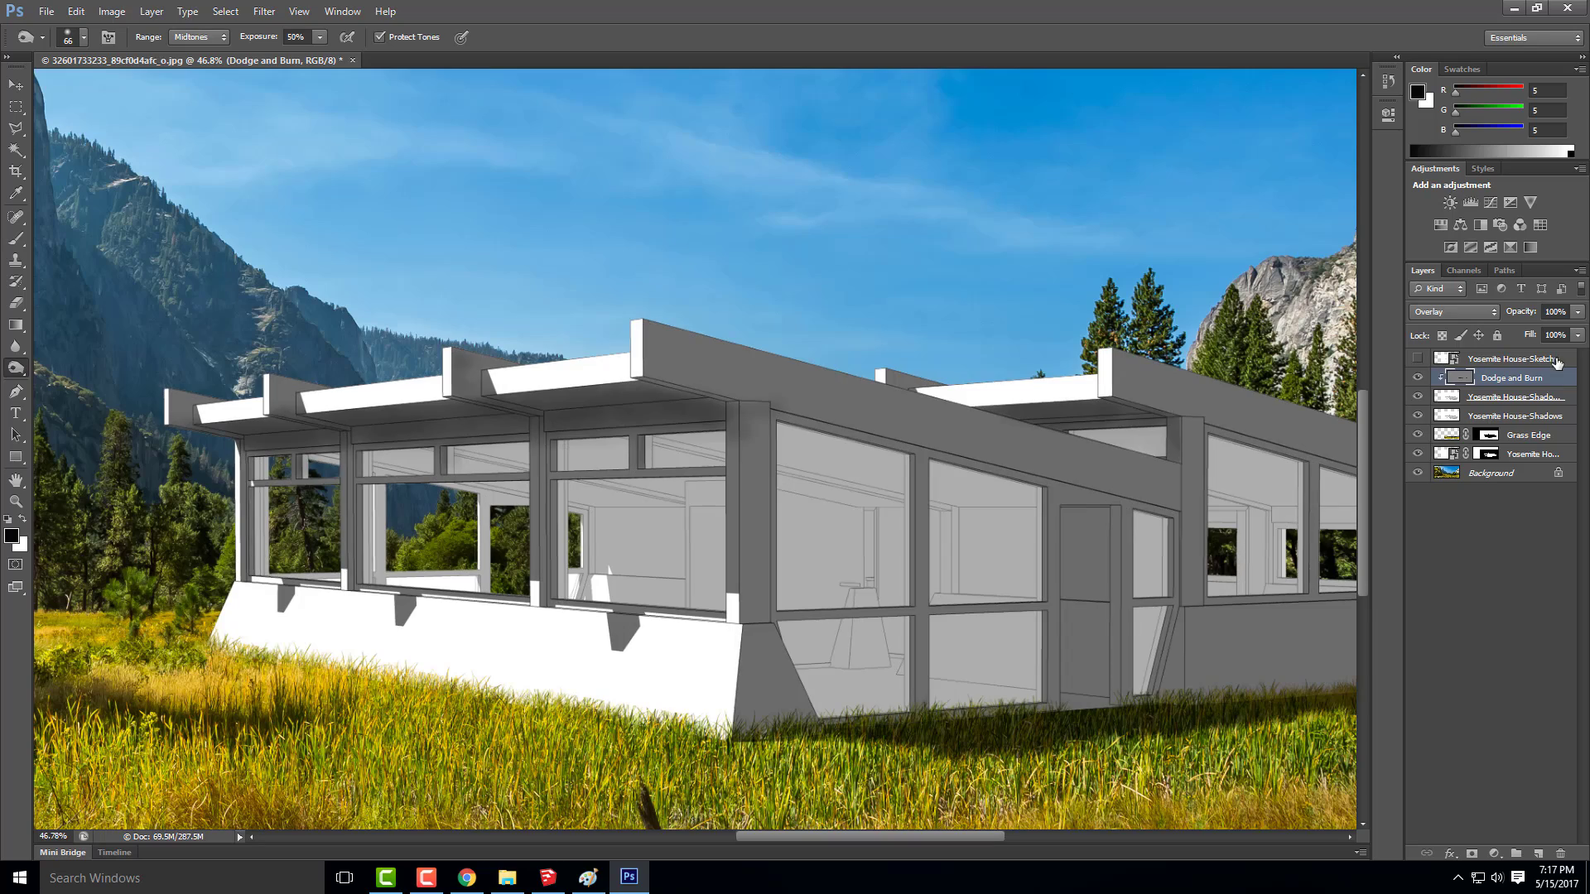
scroll(946, 488, "down", 5)
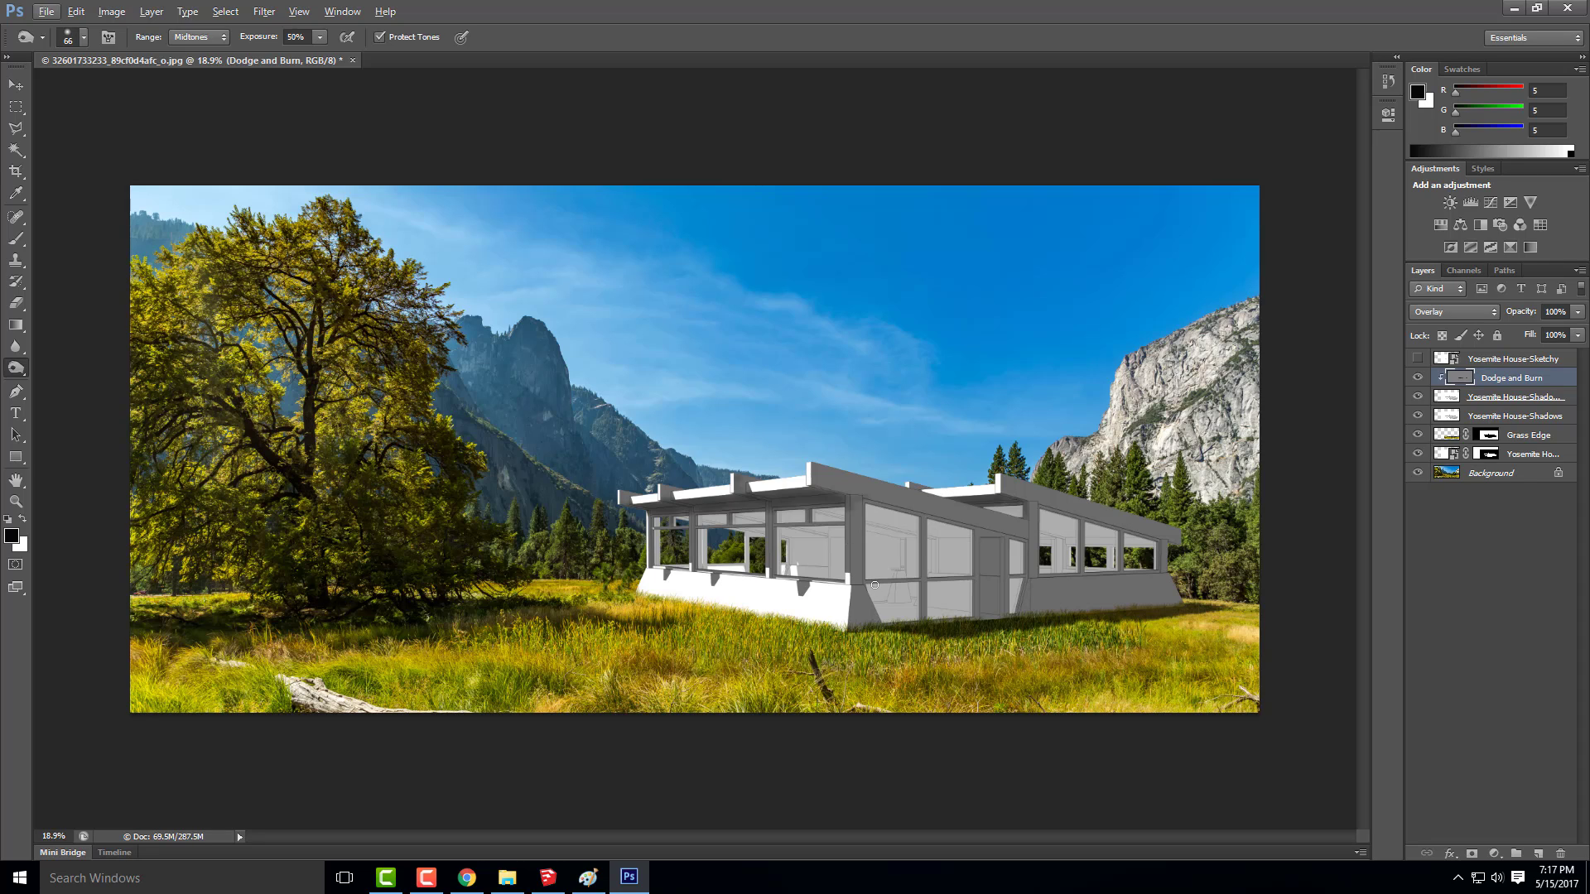
scroll(779, 582, "up", 3)
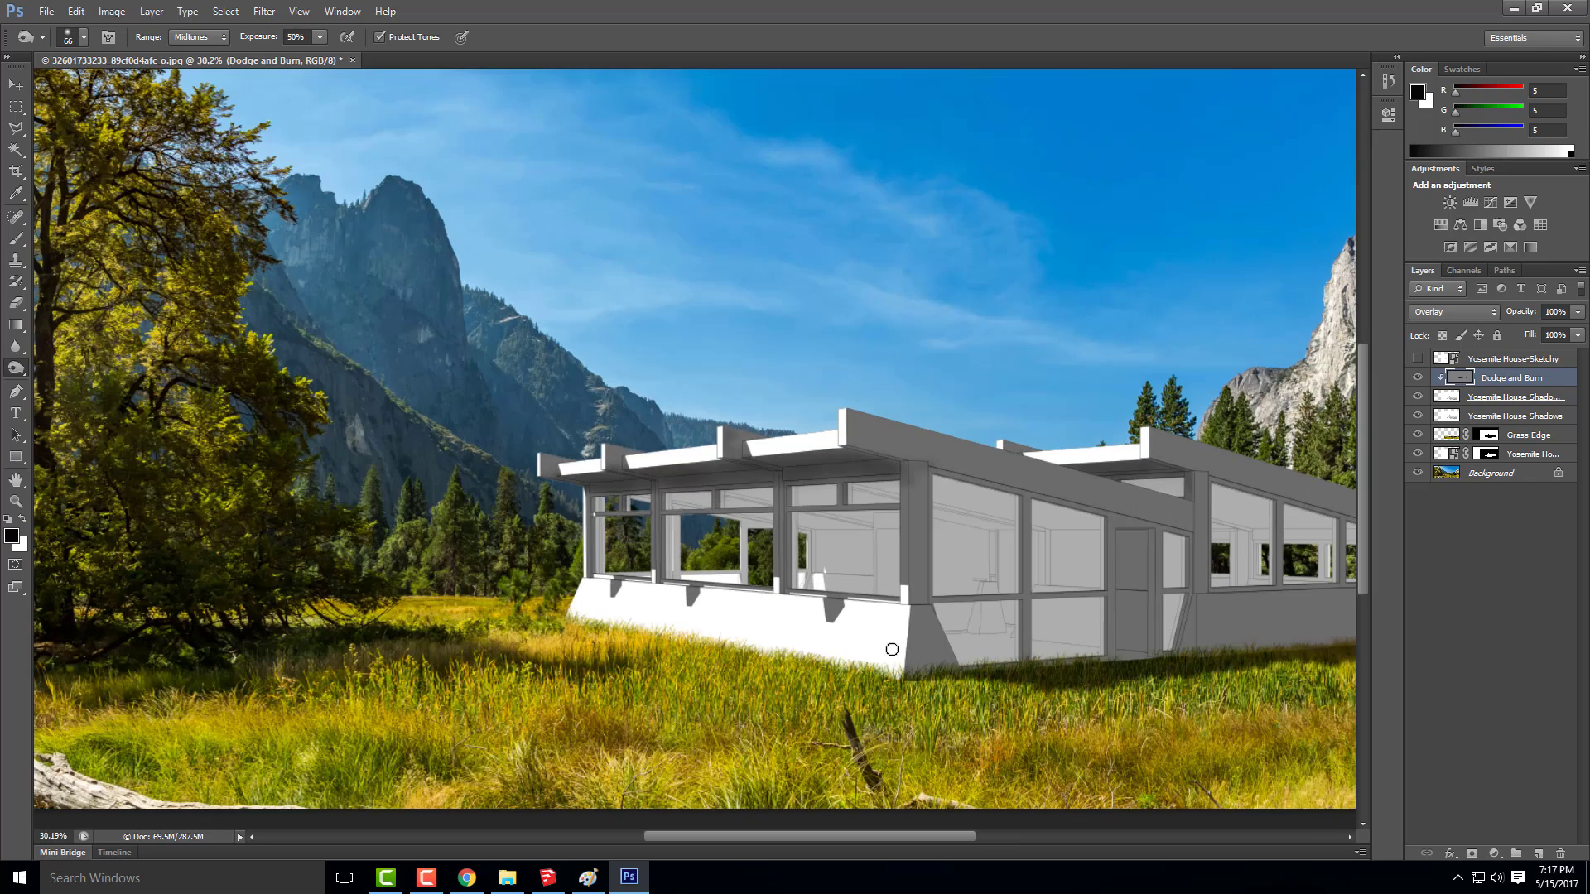
Start placing an image file and browse to the Textures folder inside Week 16B-Content
left_click(47, 11)
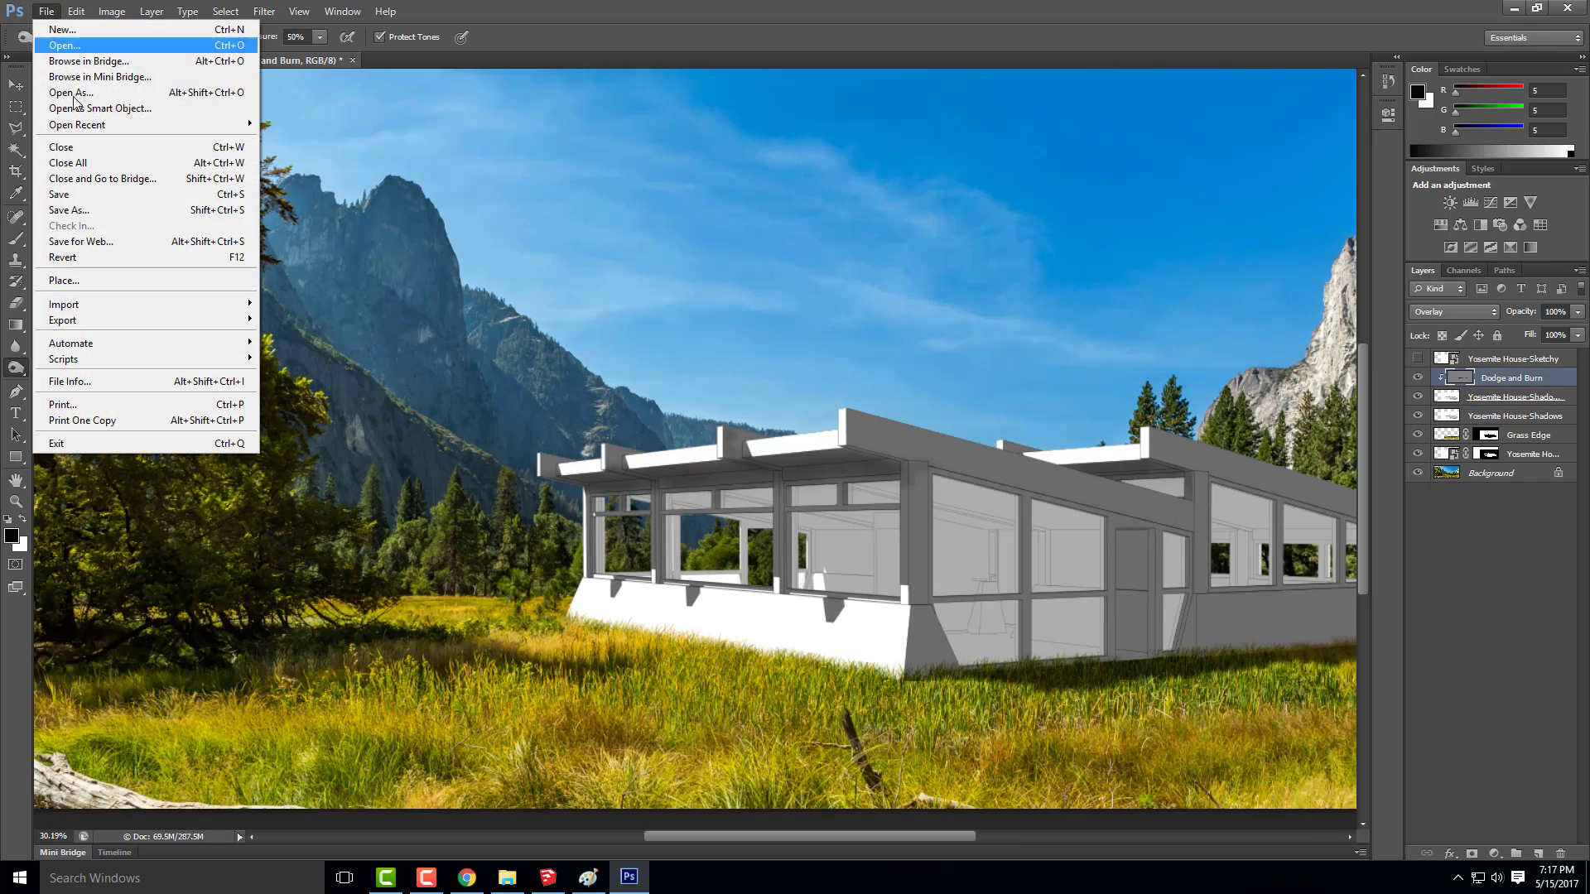
mouse_move(124, 124)
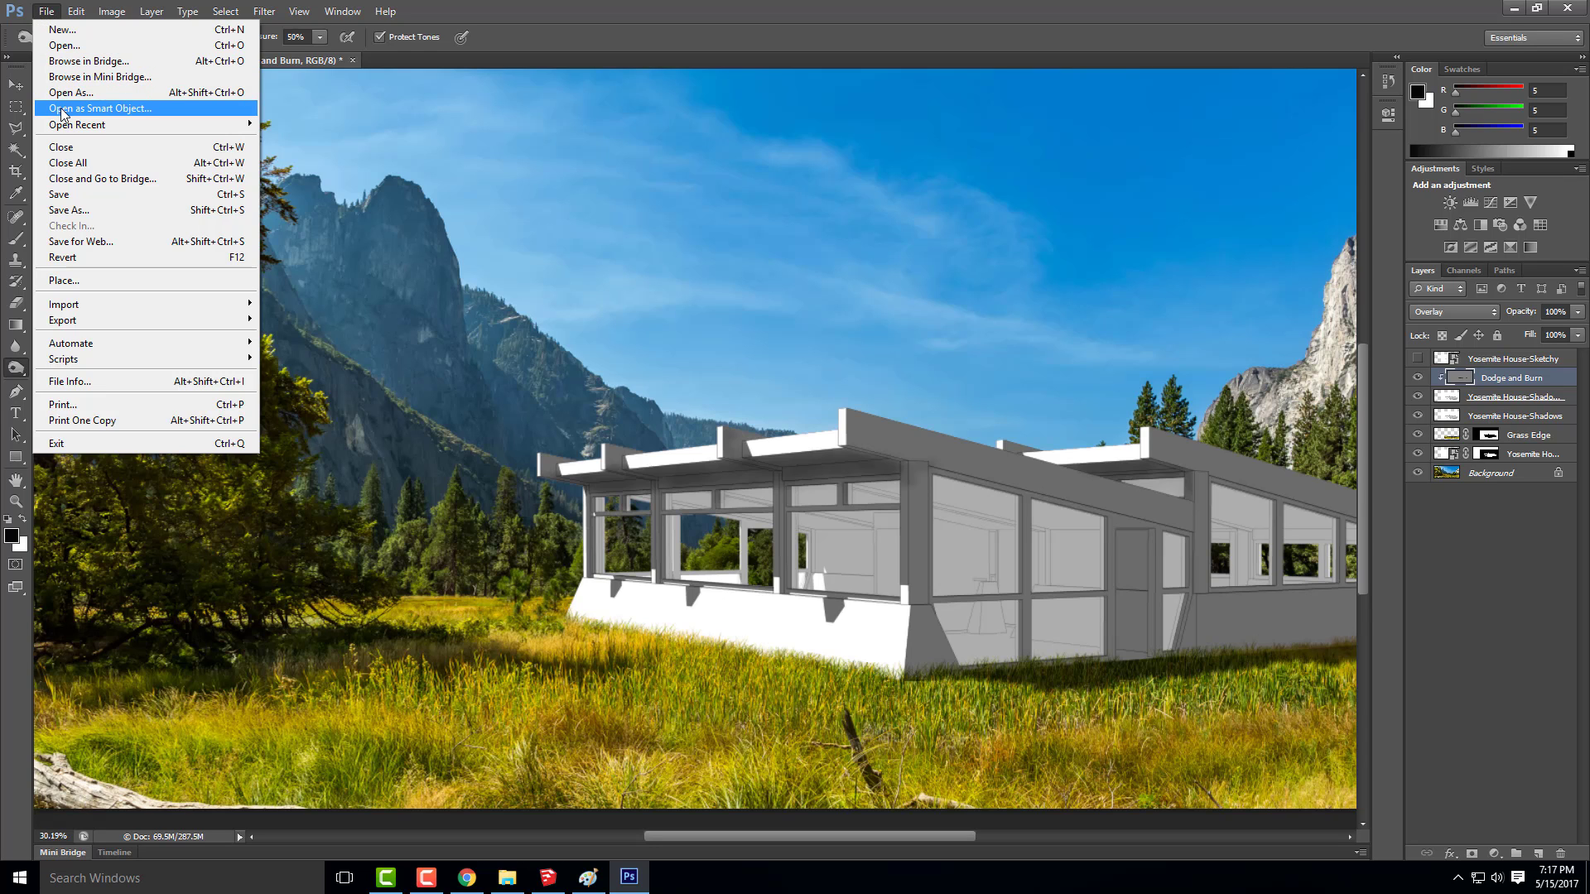
left_click(94, 280)
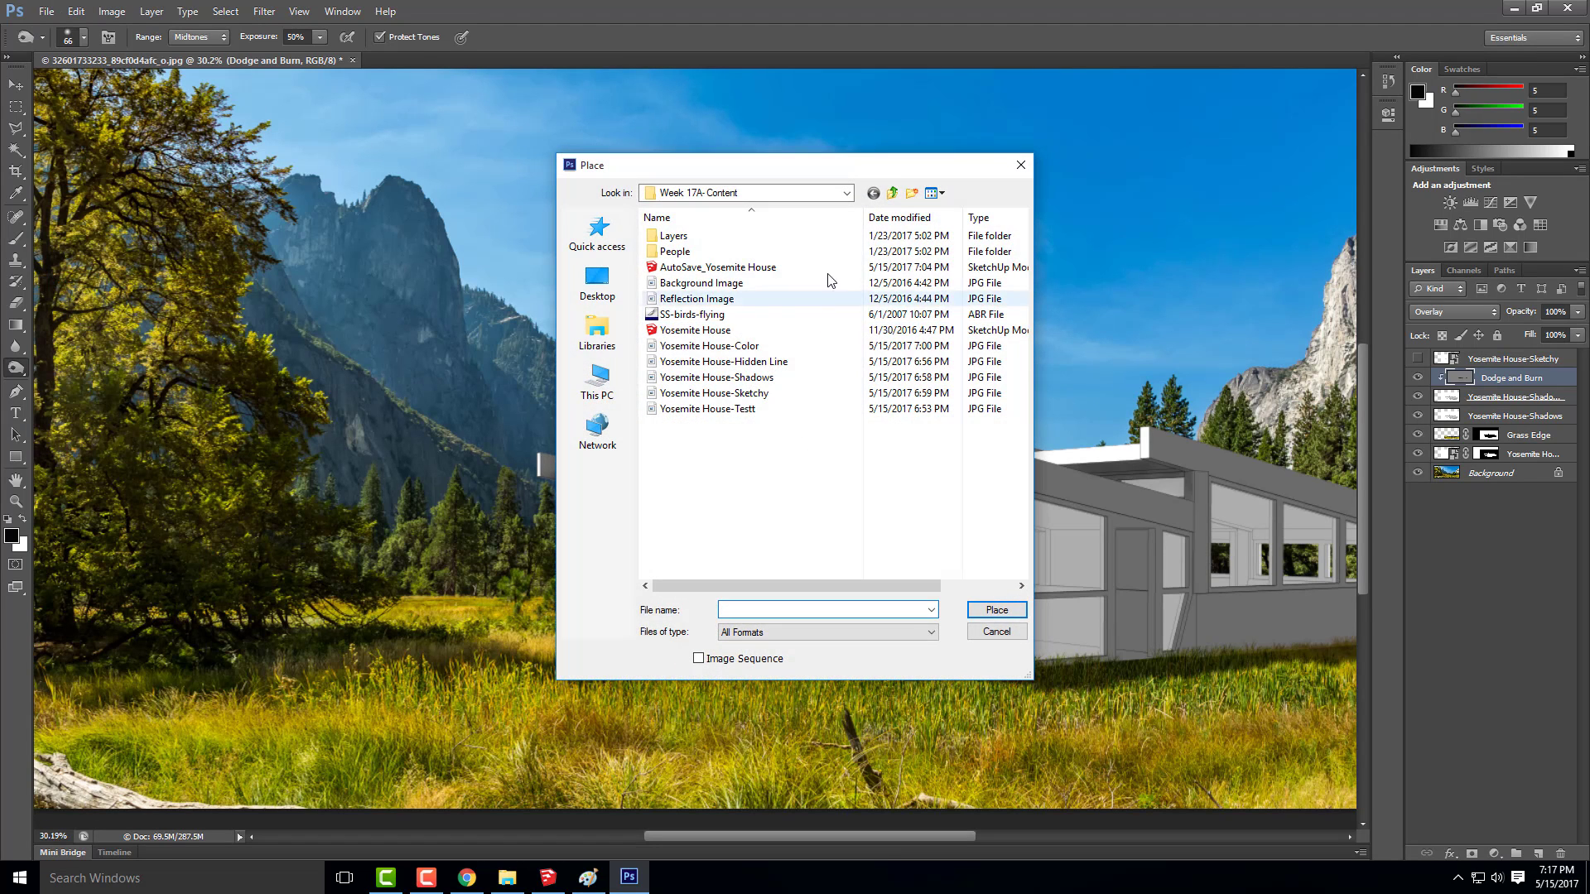
left_click(846, 193)
left_click(913, 165)
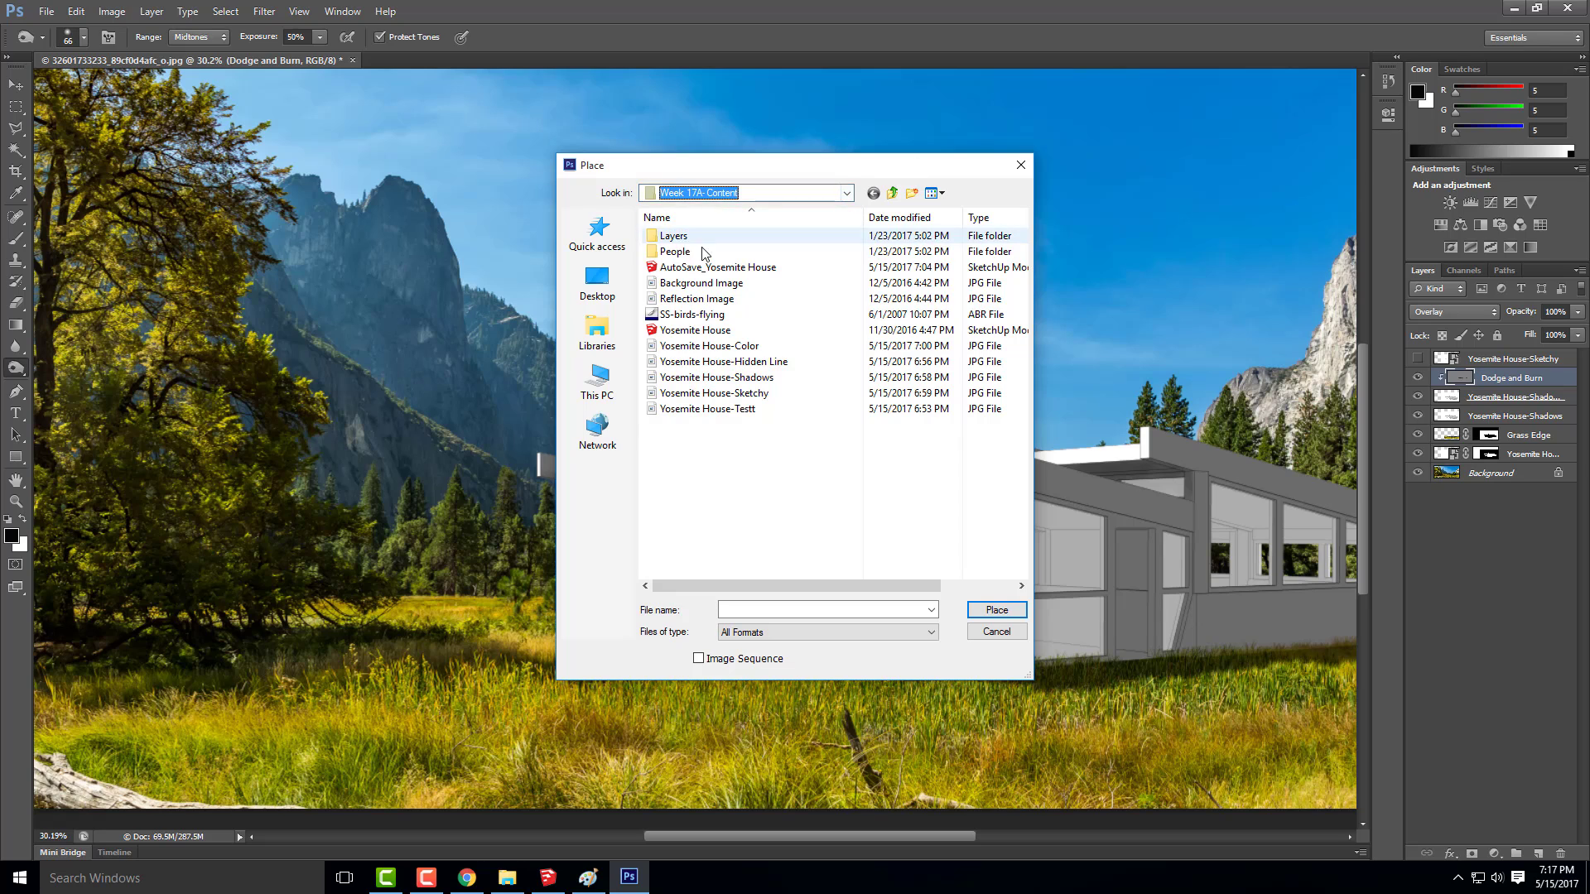
left_click(845, 193)
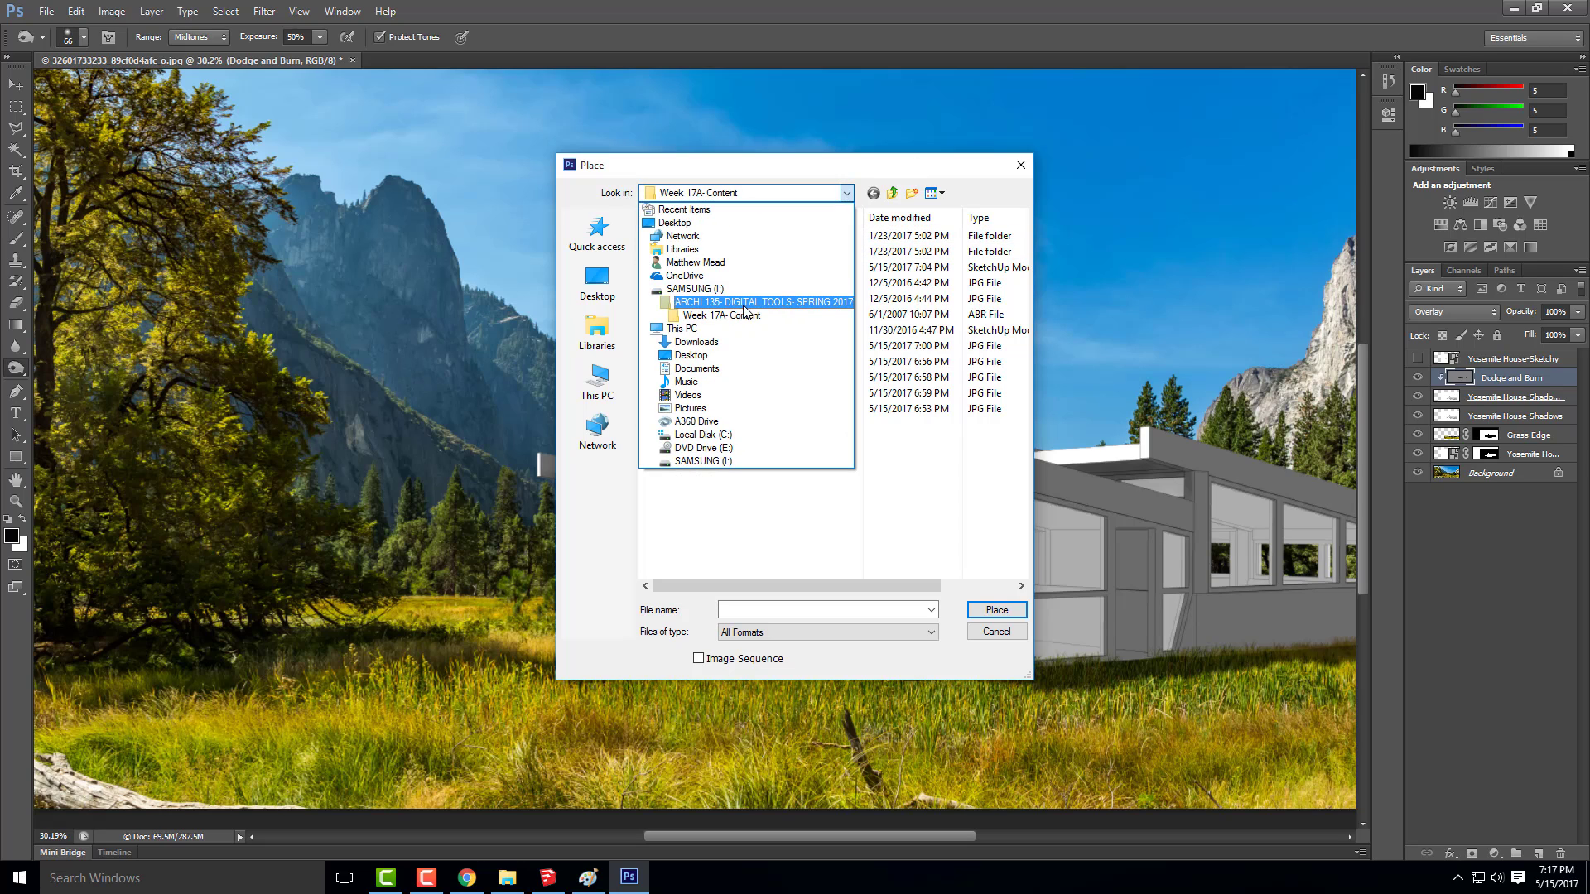
left_click(795, 302)
double_click(758, 550)
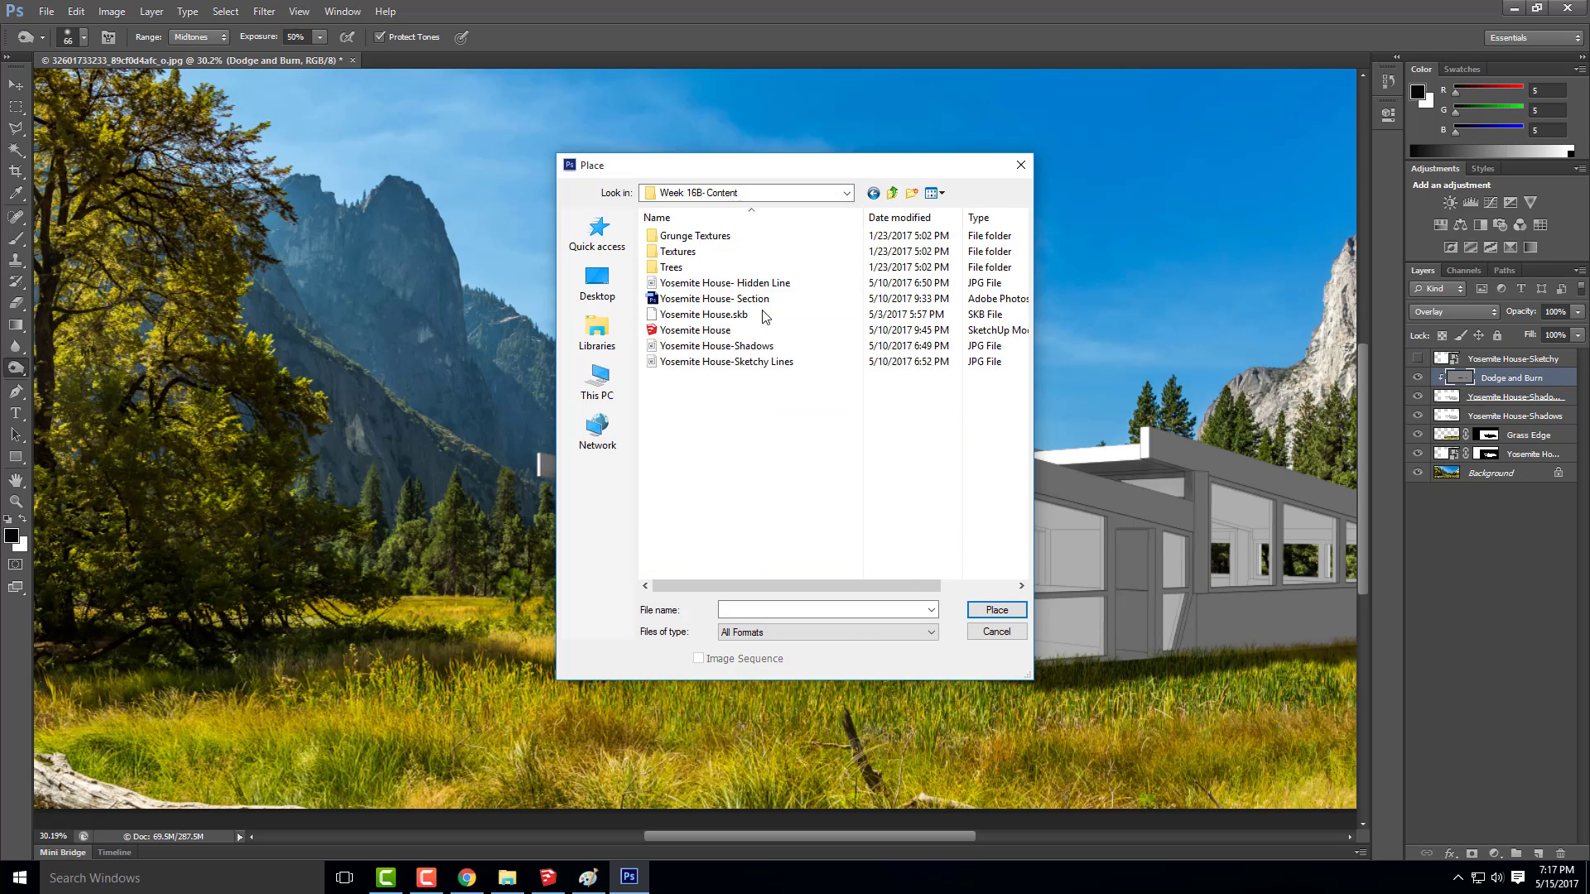
left_click(708, 253)
double_click(708, 252)
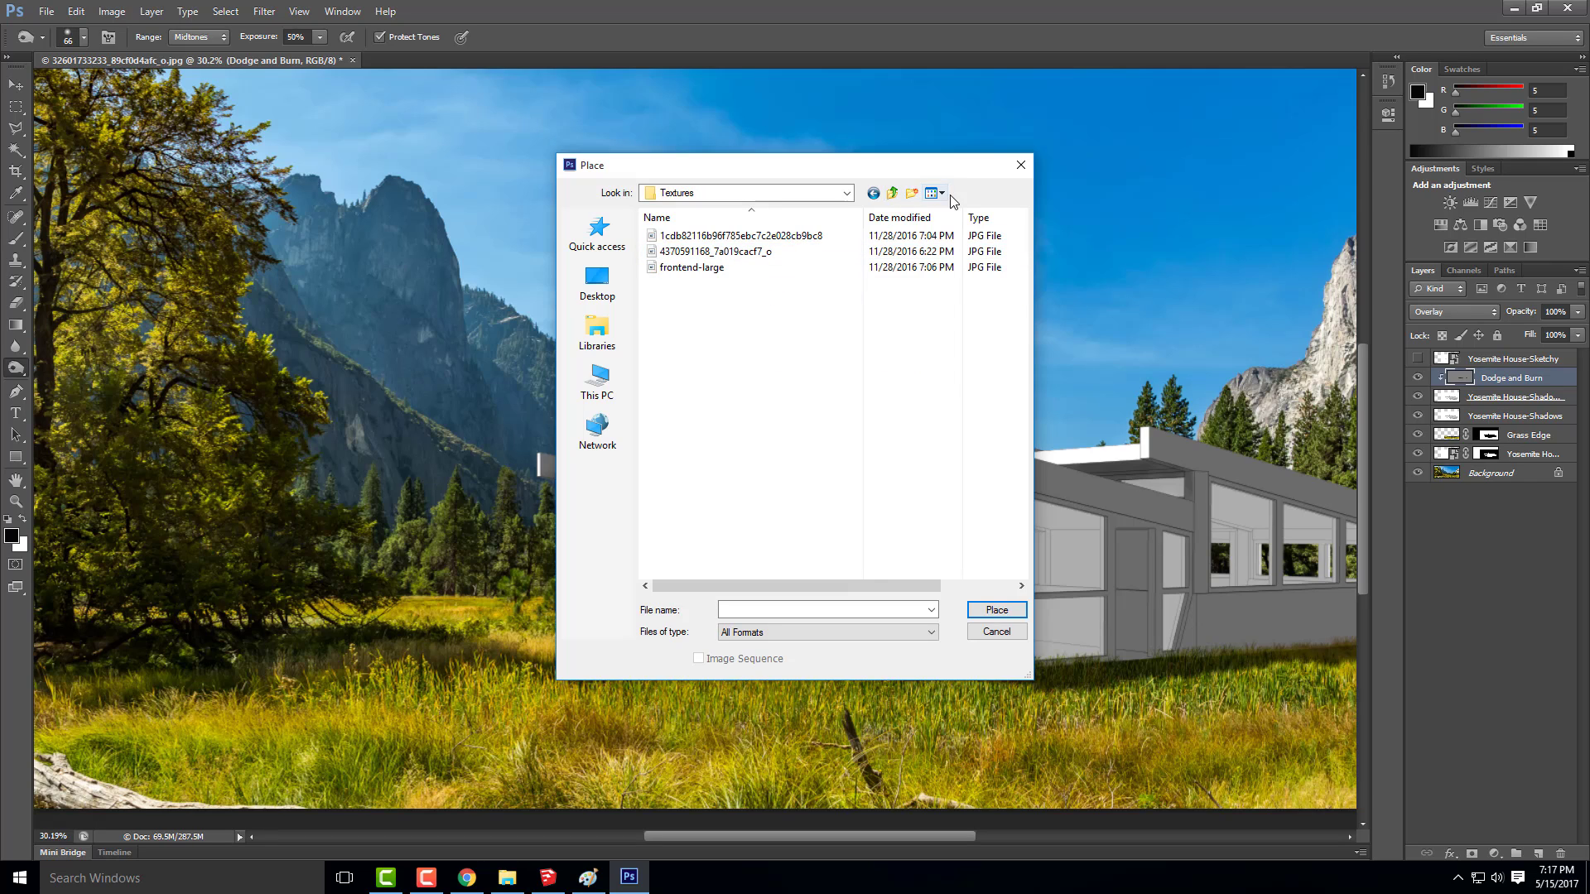
left_click(935, 193)
left_click(972, 235)
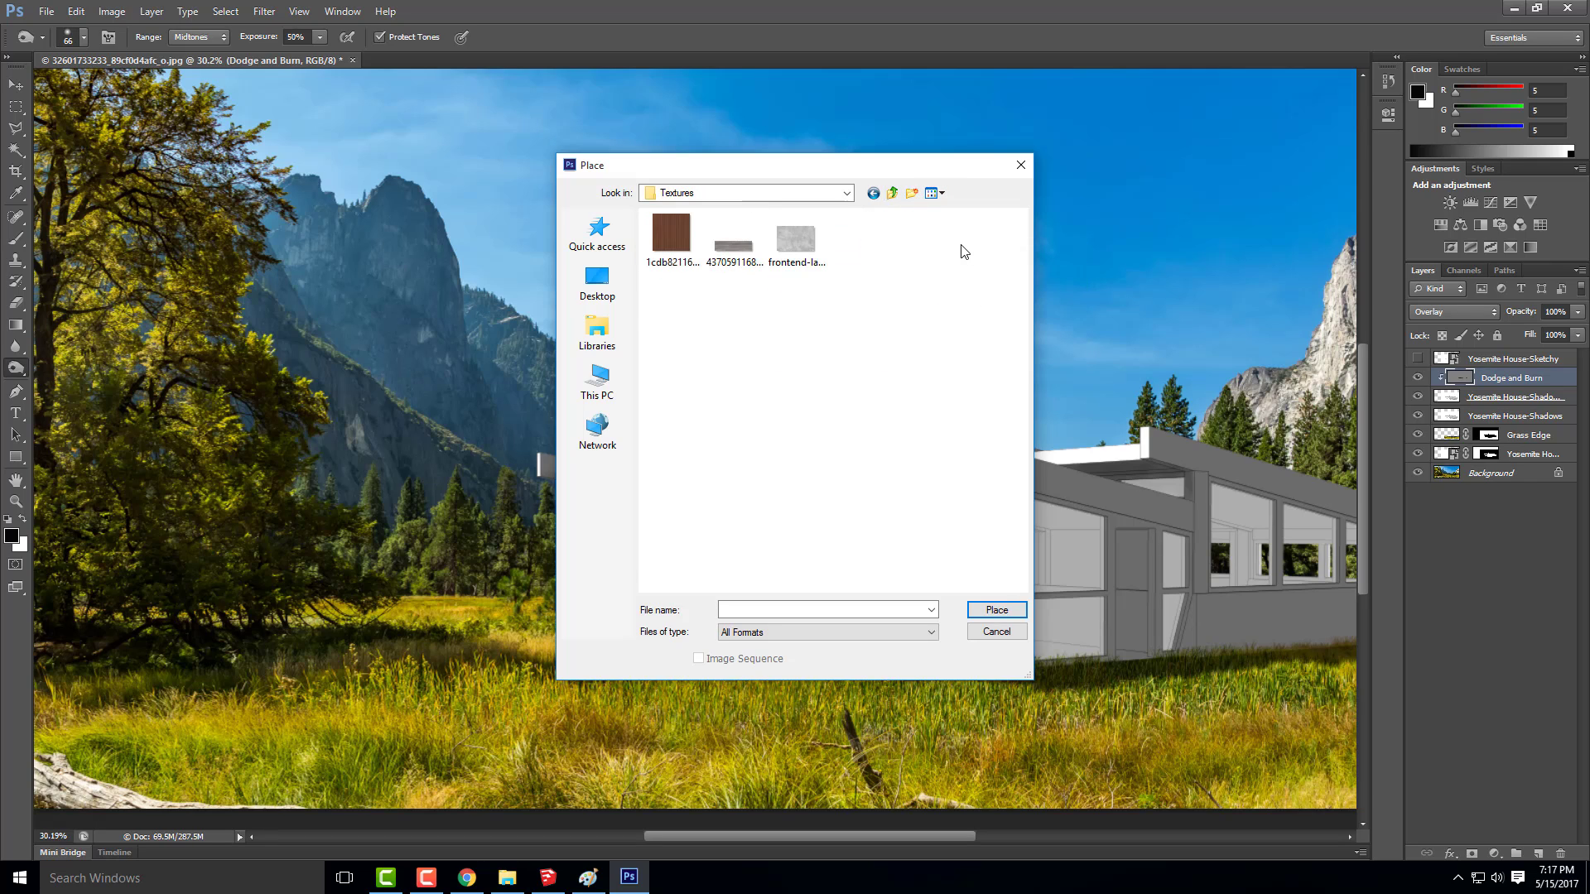
left_click(732, 253)
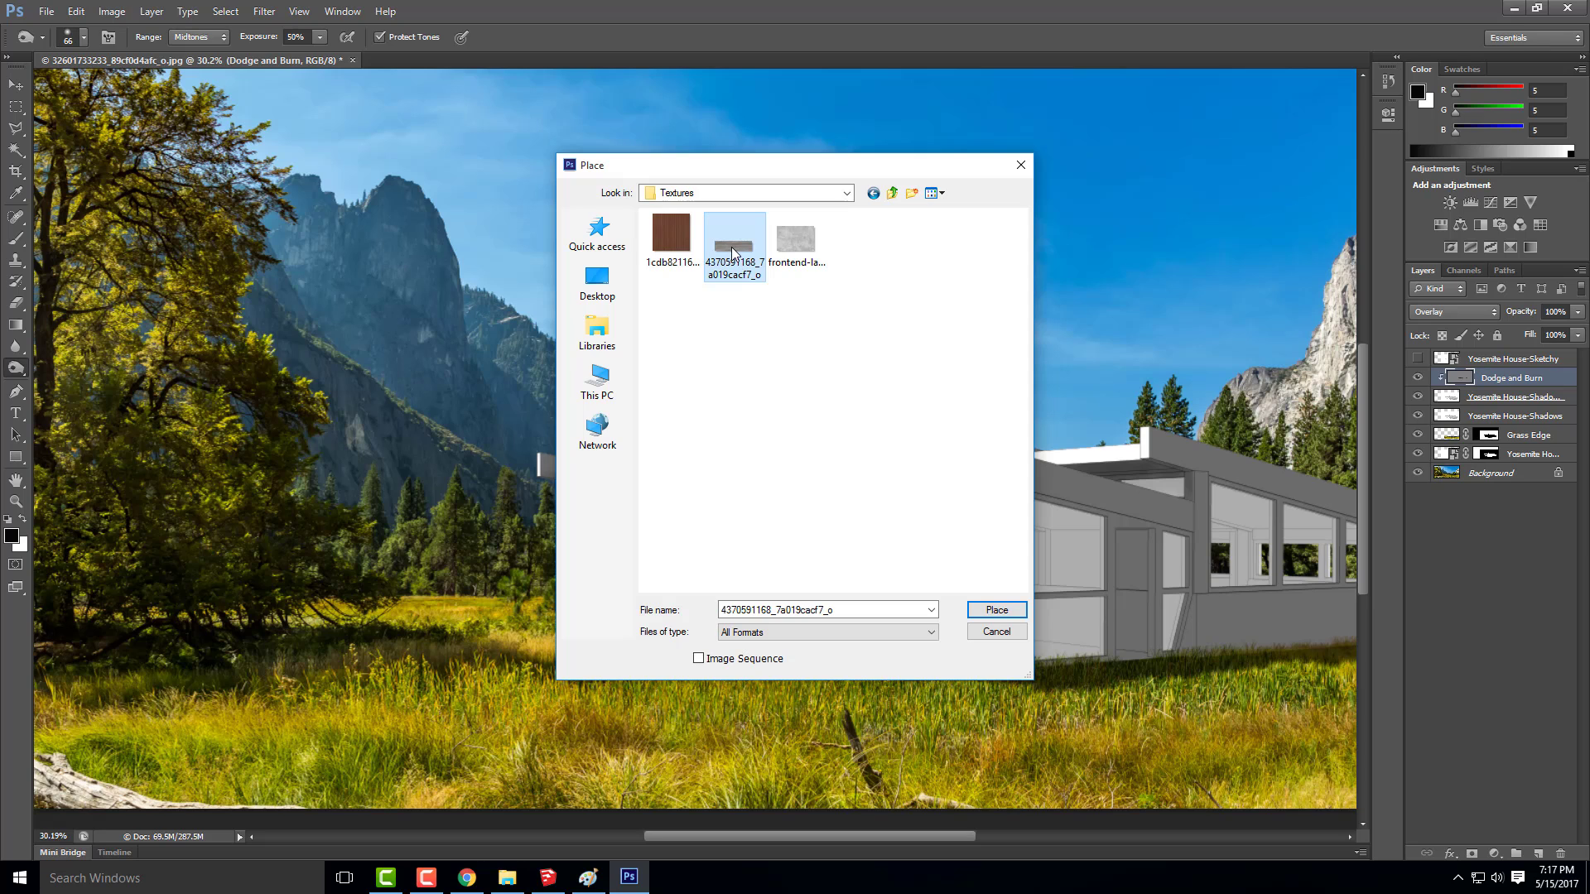
double_click(731, 248)
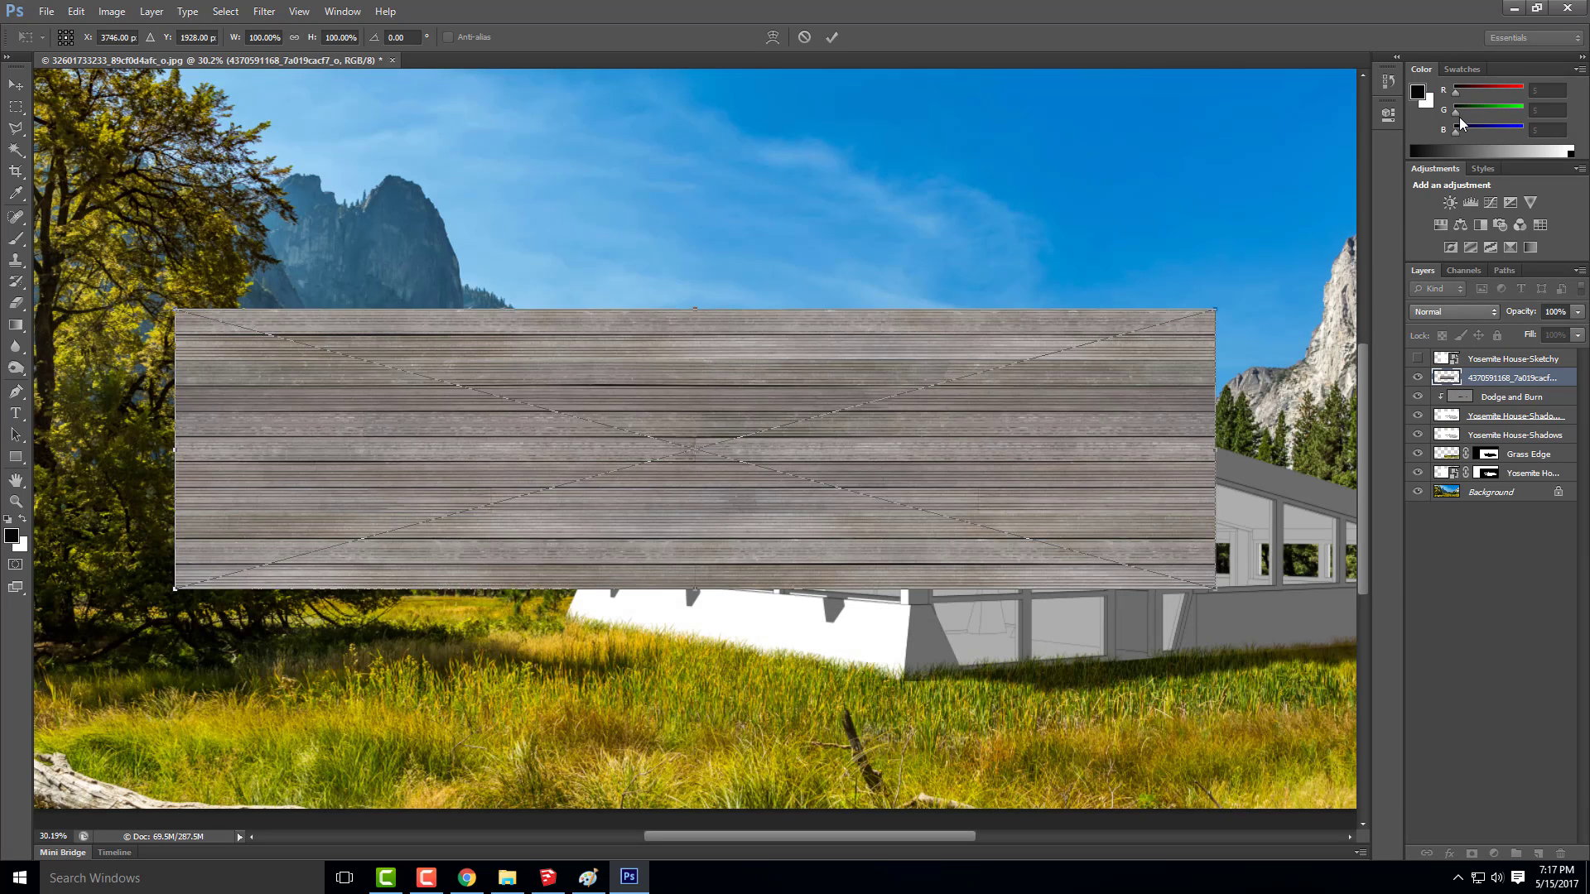
left_click(16, 85)
left_click(713, 330)
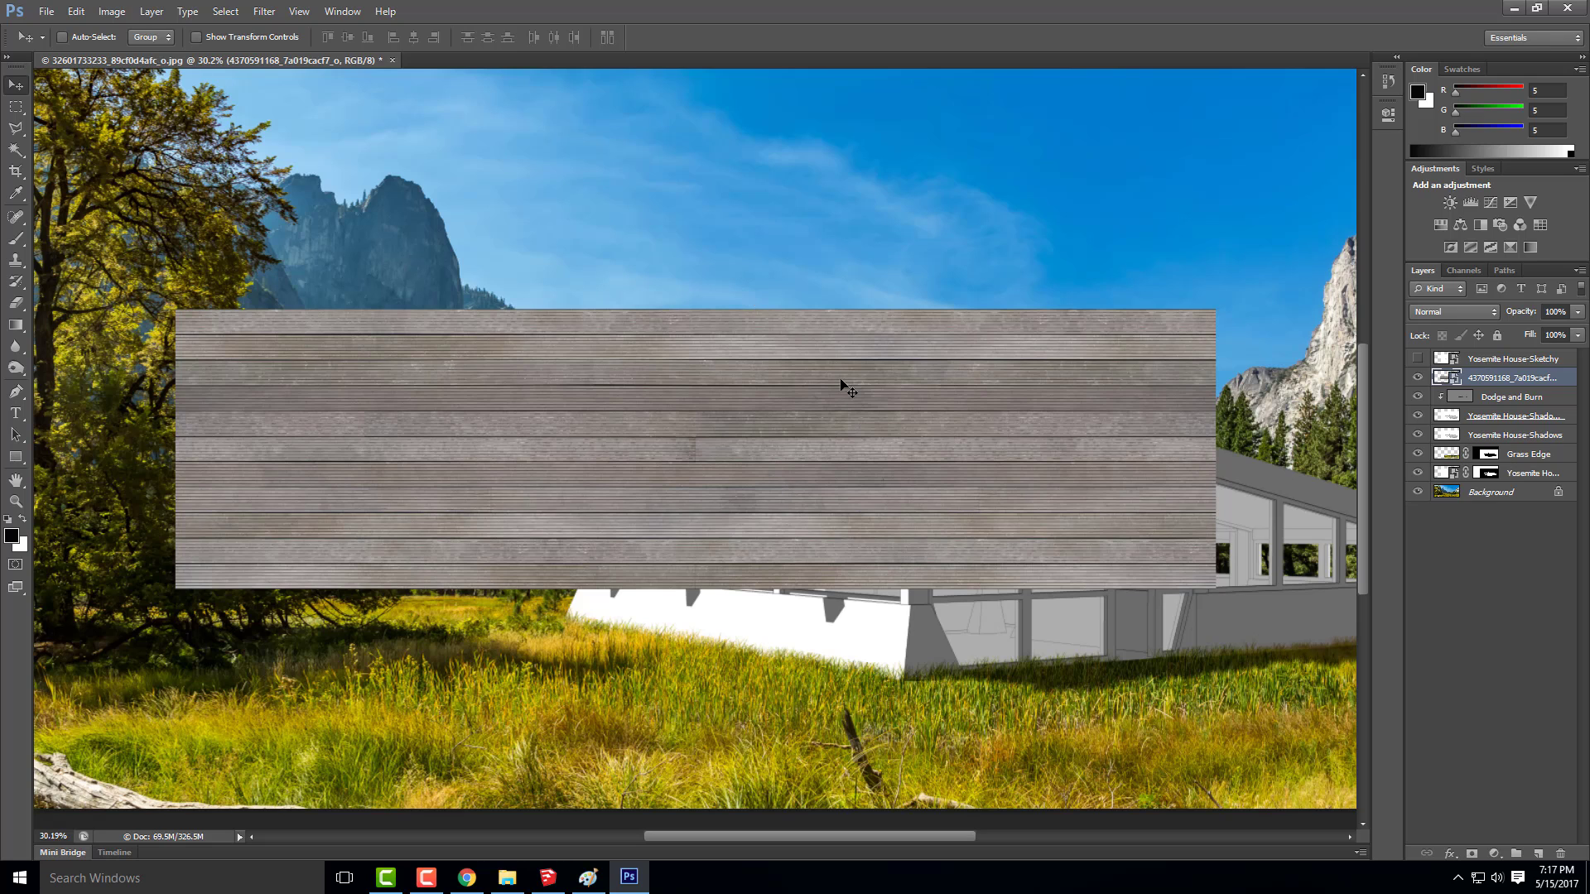
Scale the wood plank texture proportionally to about 47% and move it over the white base wall below the front windows
key("ctrl+t")
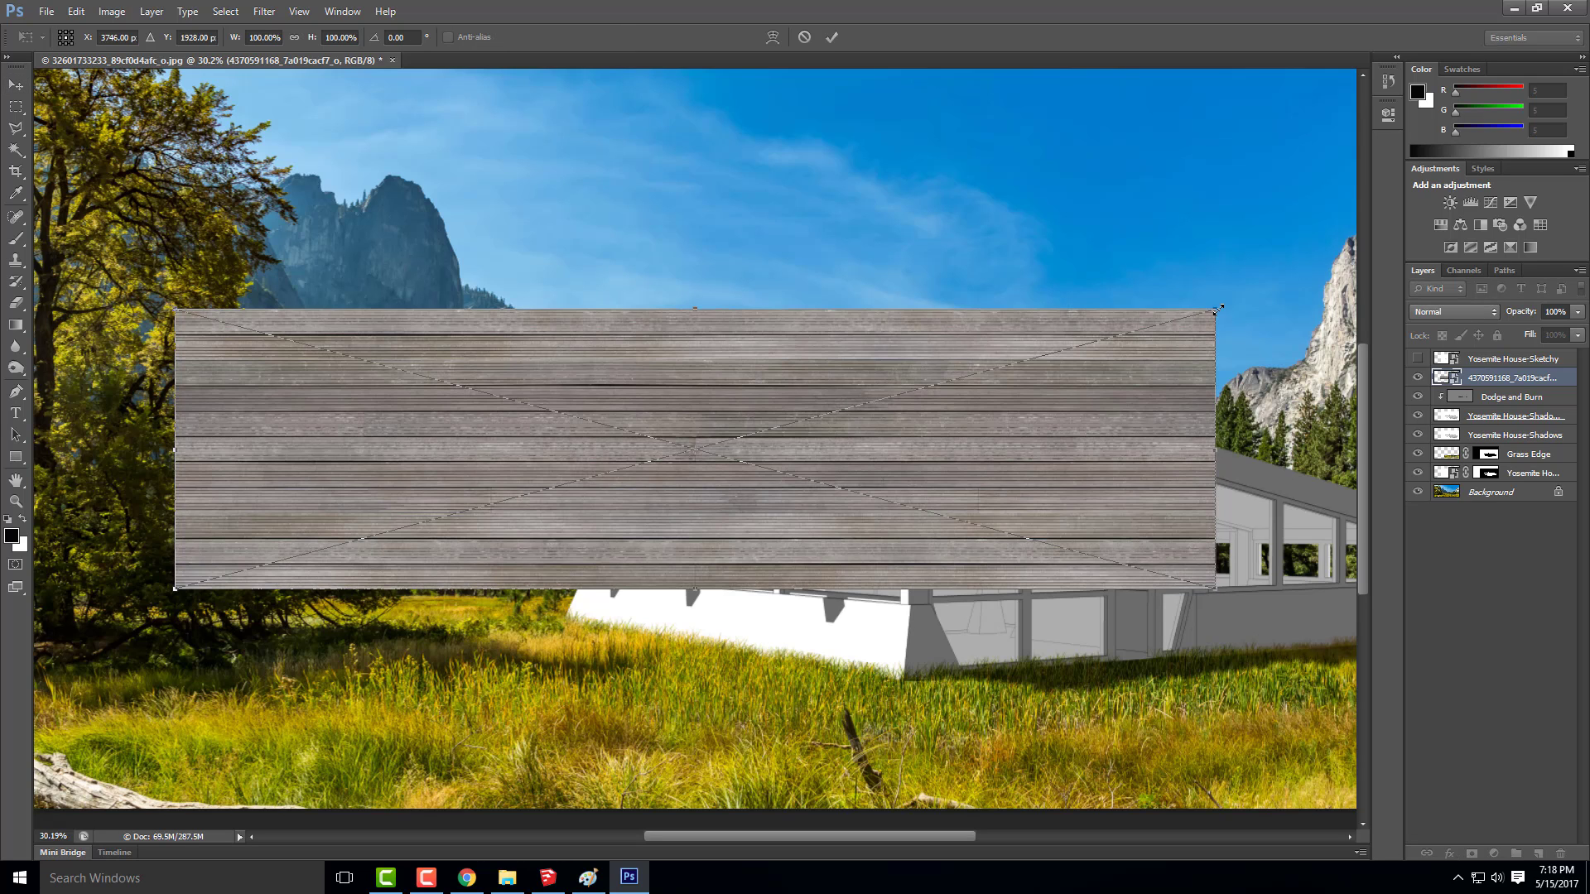
left_click_drag(1214, 312, 737, 460)
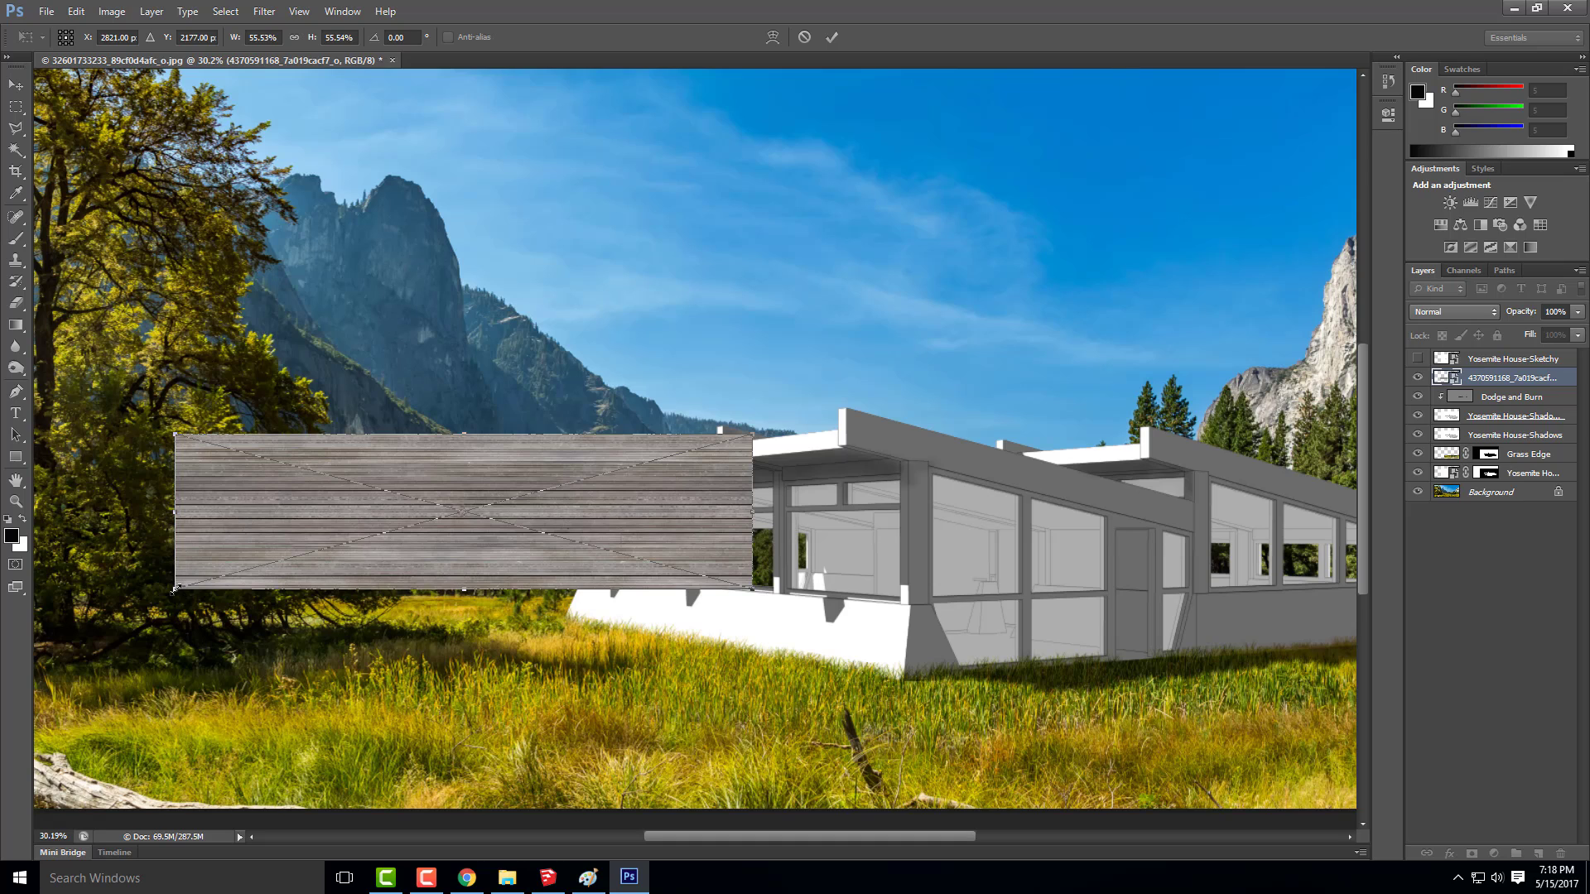
left_click_drag(175, 591, 262, 568)
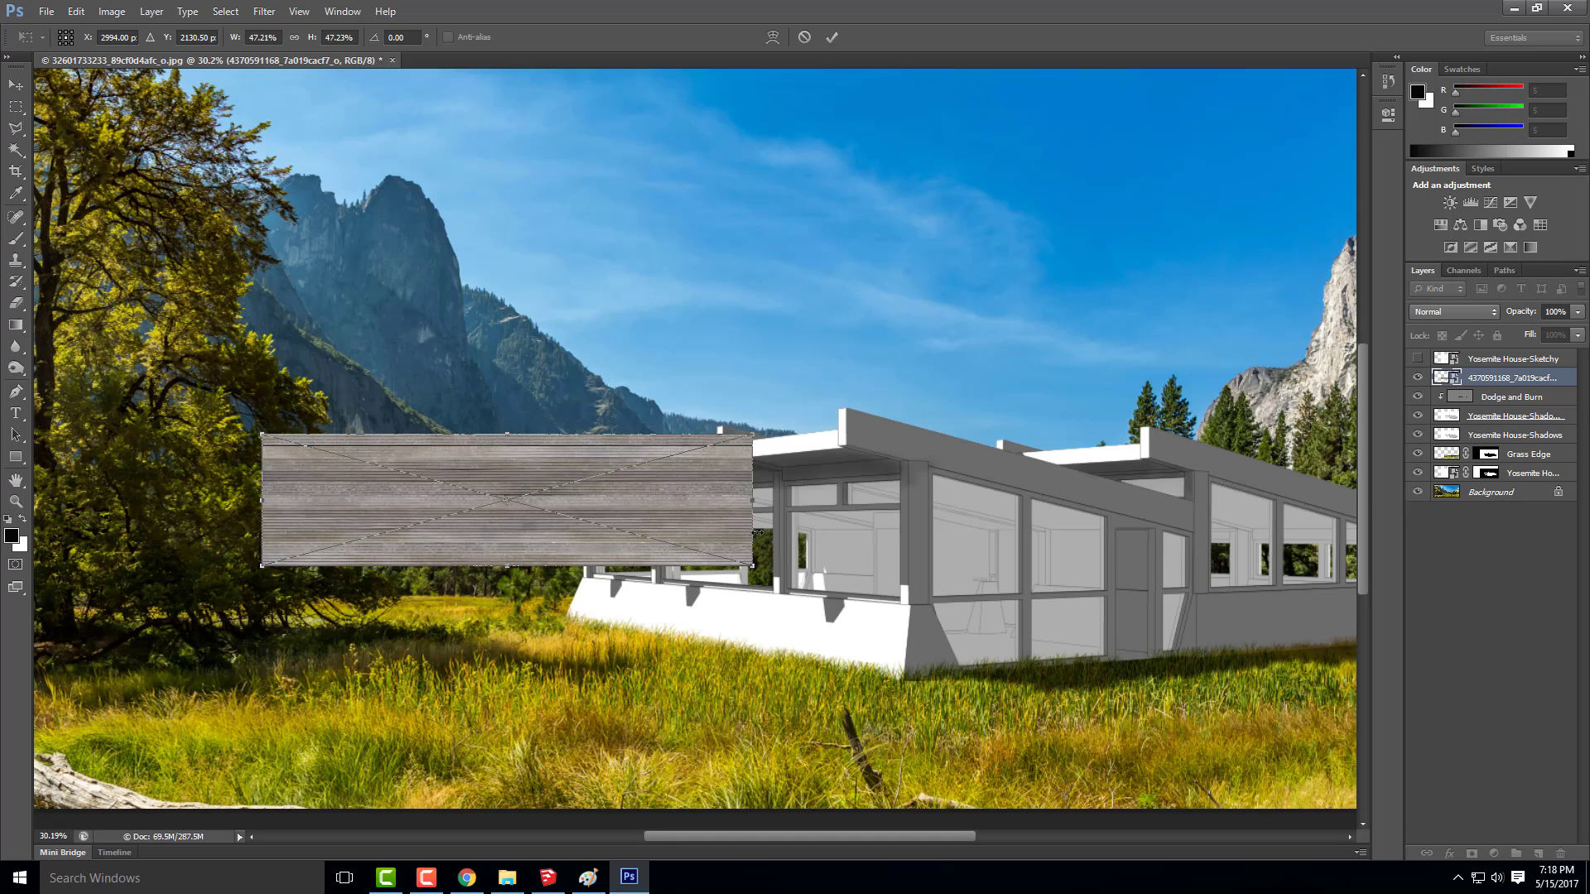
left_click_drag(705, 515, 867, 635)
left_click_drag(866, 629, 870, 631)
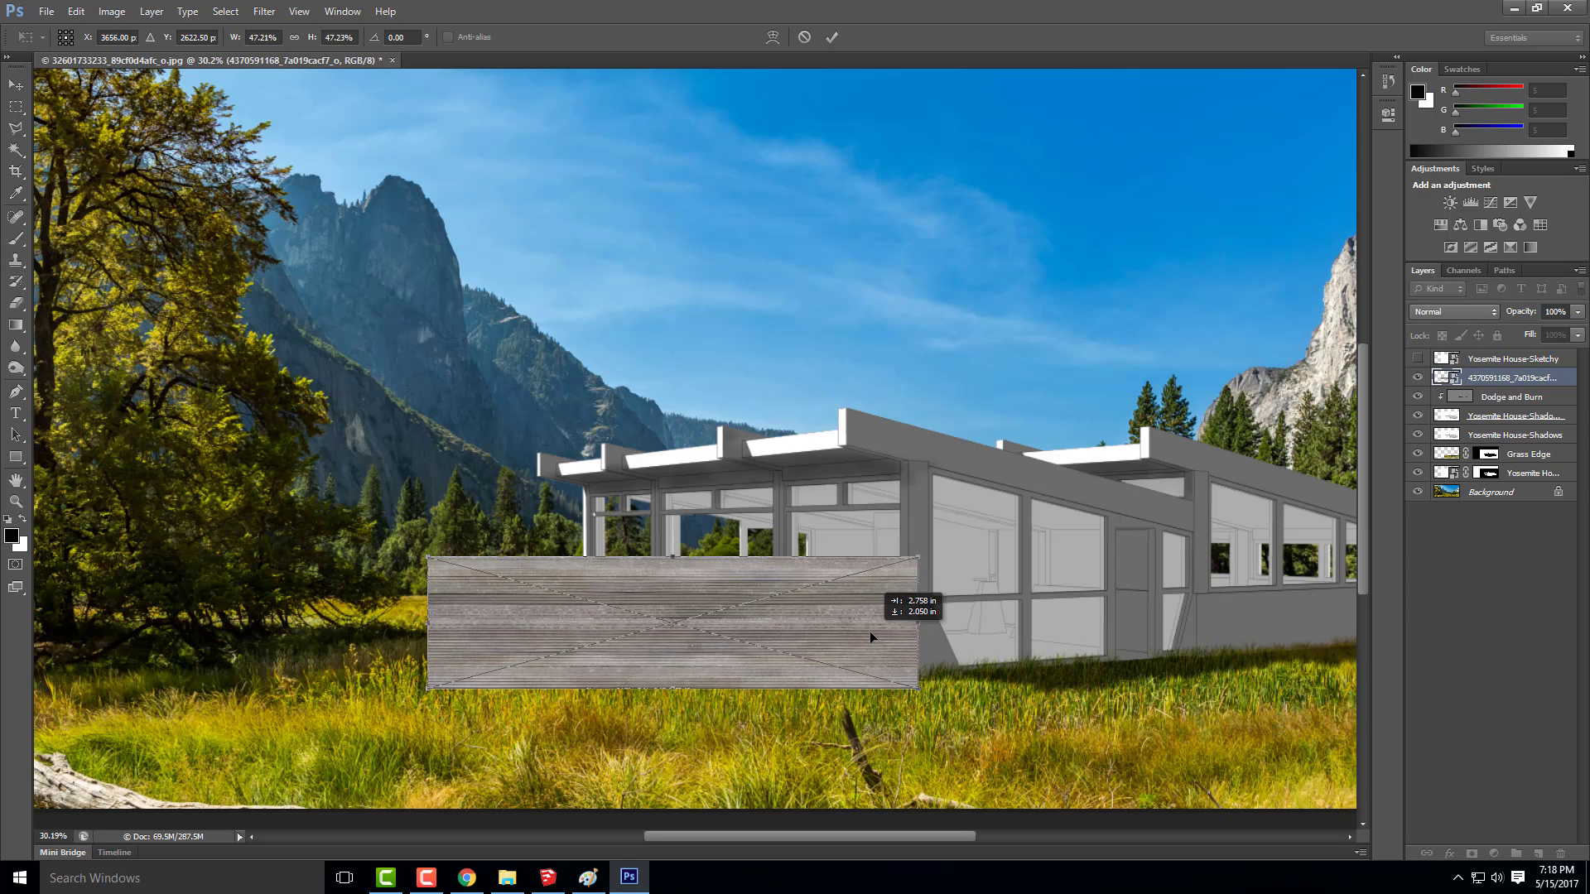
Shrink the plank texture proportionally to about 36%, apply the transform and move it slightly down over the white base wall
left_click_drag(423, 689, 553, 667)
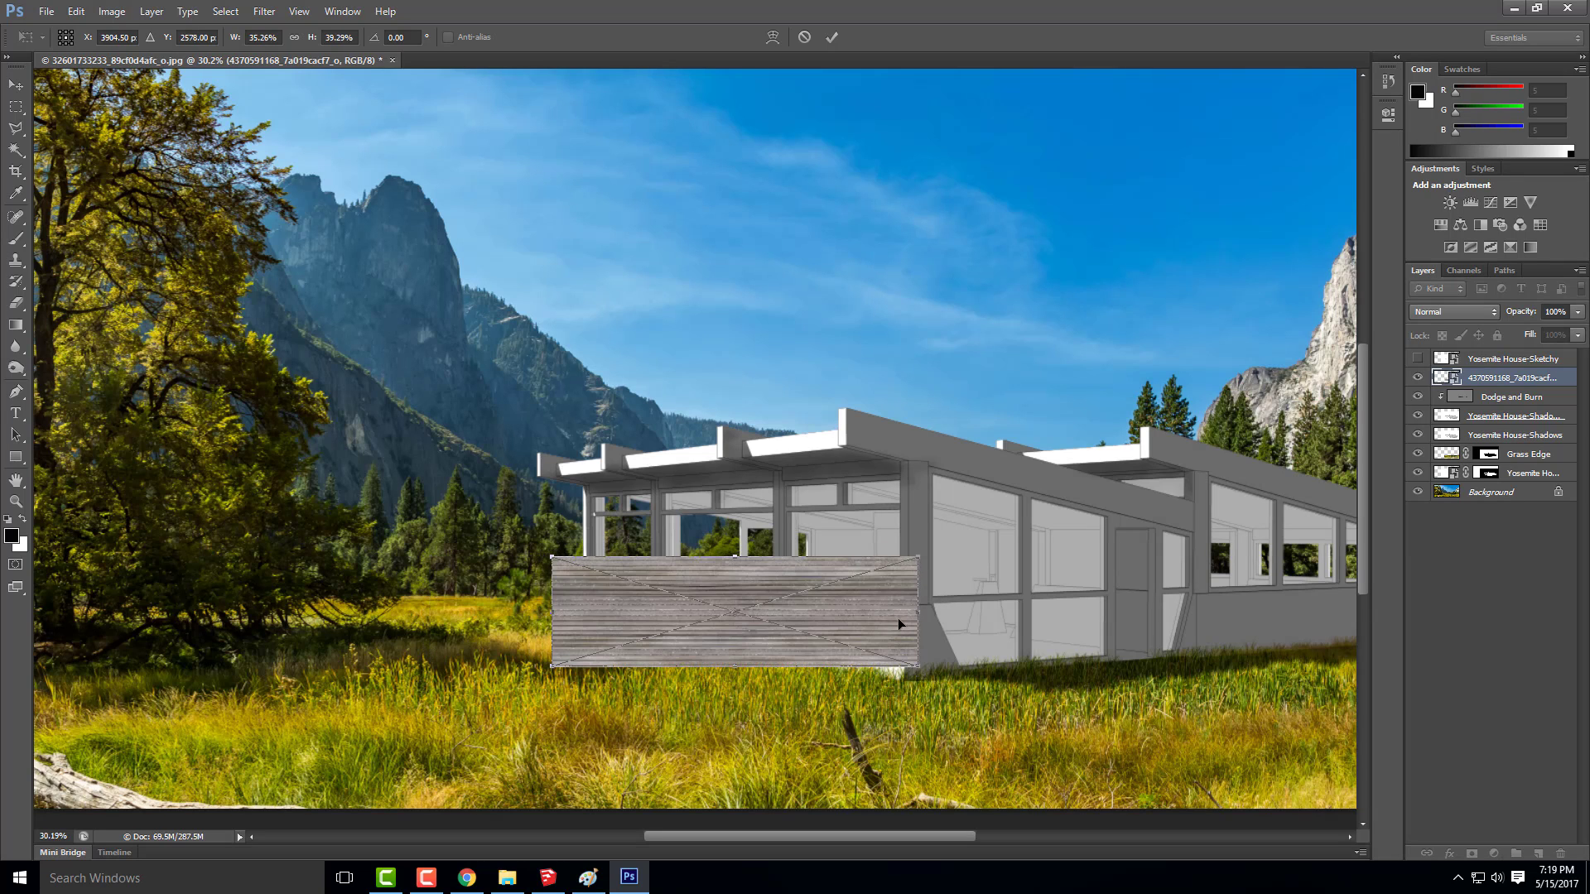
key("ctrl+z")
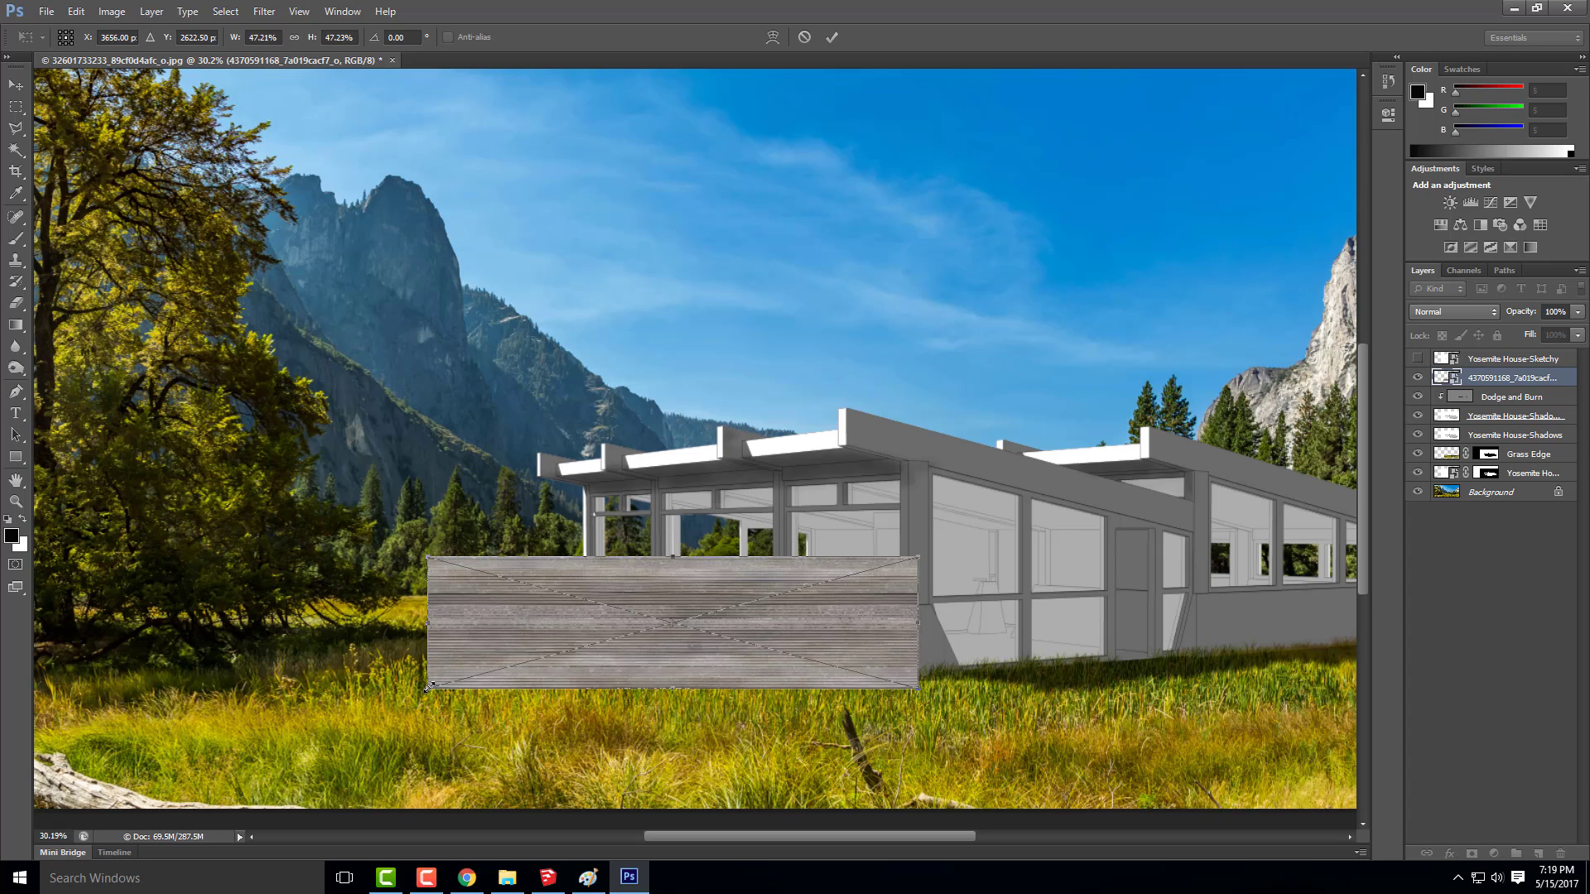
left_click_drag(428, 687, 555, 656)
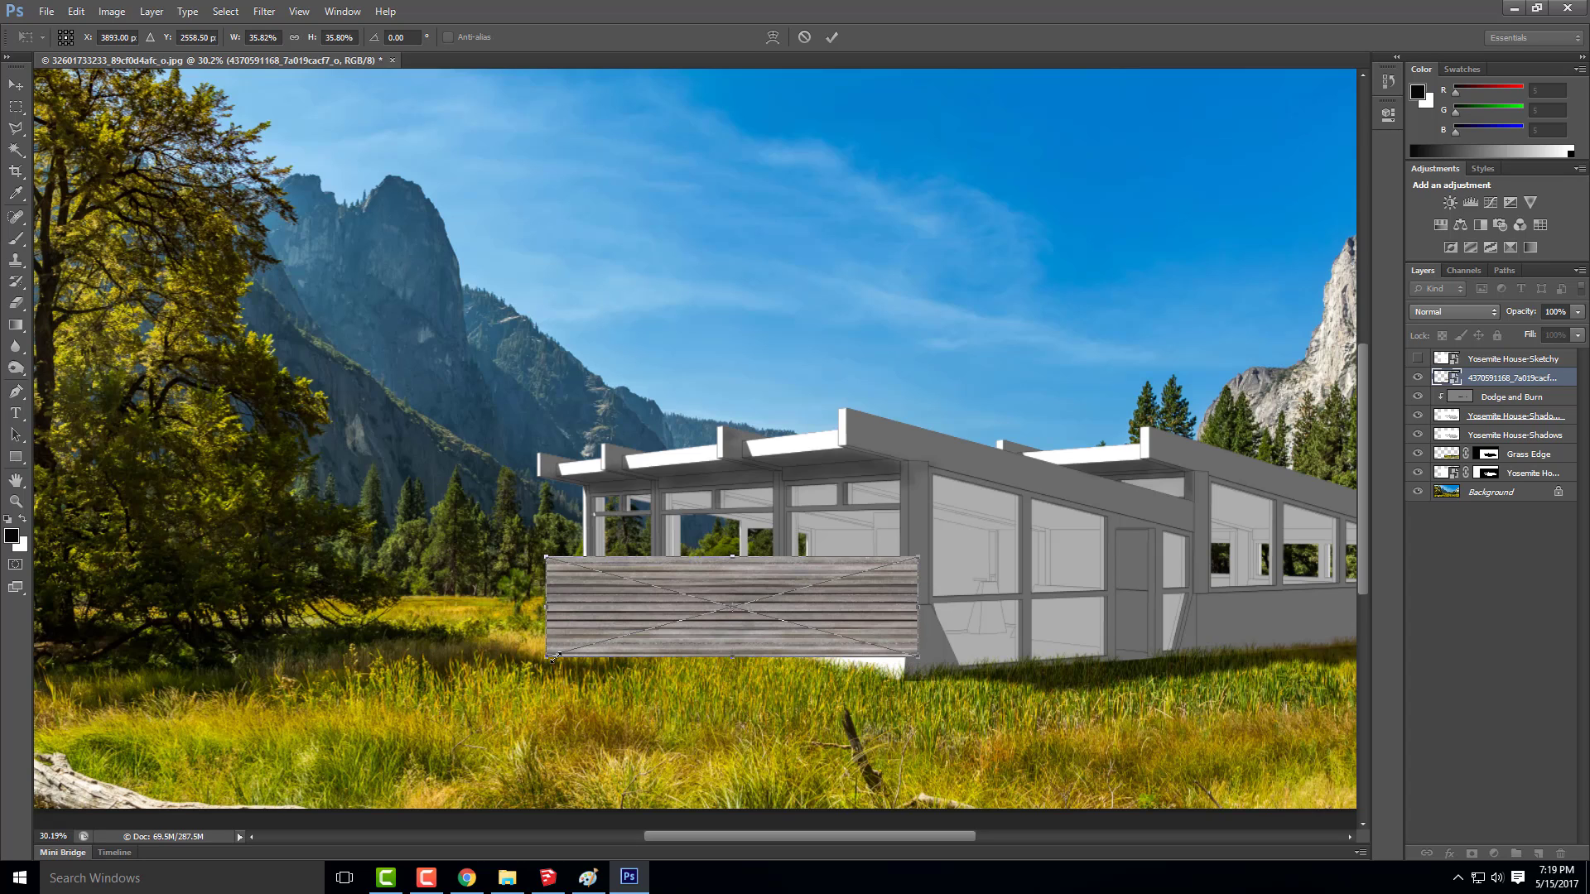
left_click(16, 84)
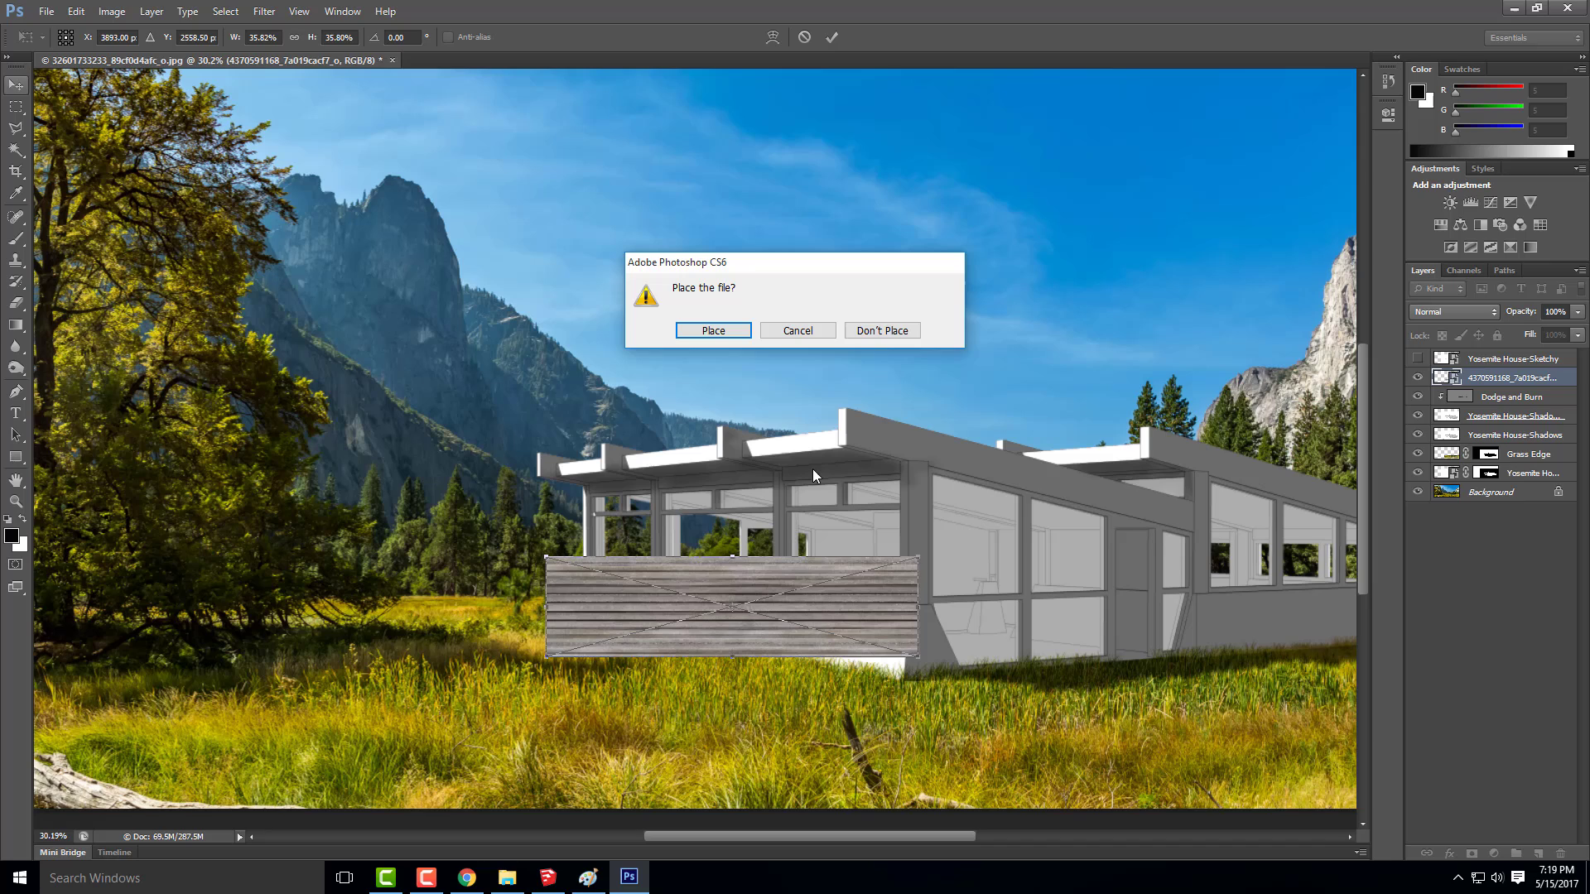
left_click(707, 334)
mouse_move(858, 598)
left_mouse_down()
mouse_move(800, 598)
mouse_move(861, 622)
left_mouse_up()
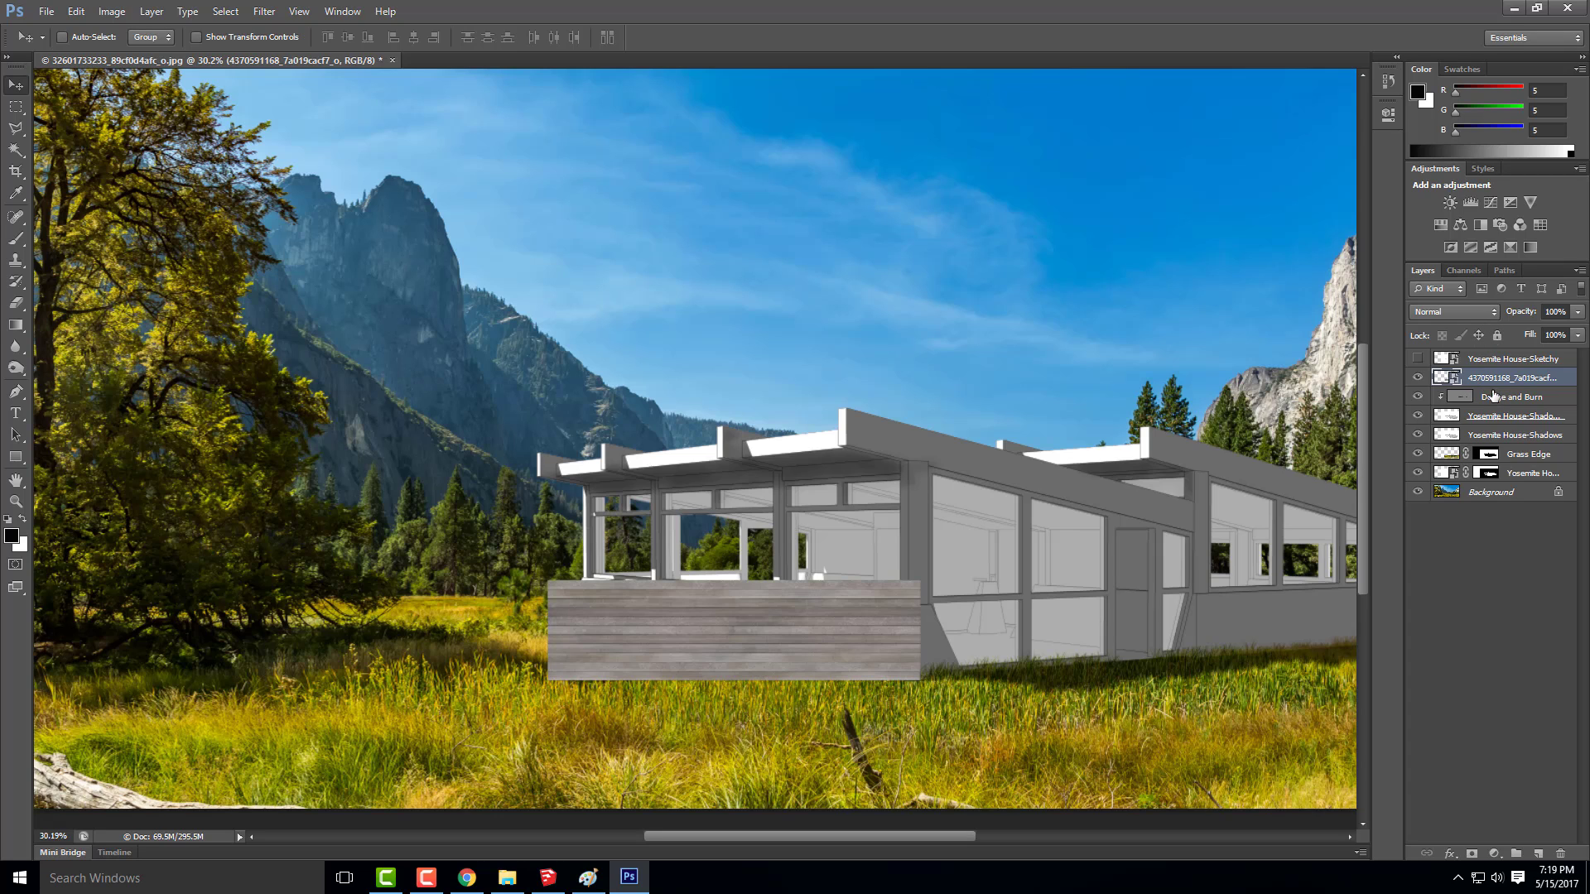
Duplicate the plank texture layer and move the copy end to end against the original's left edge
right_click(1494, 382)
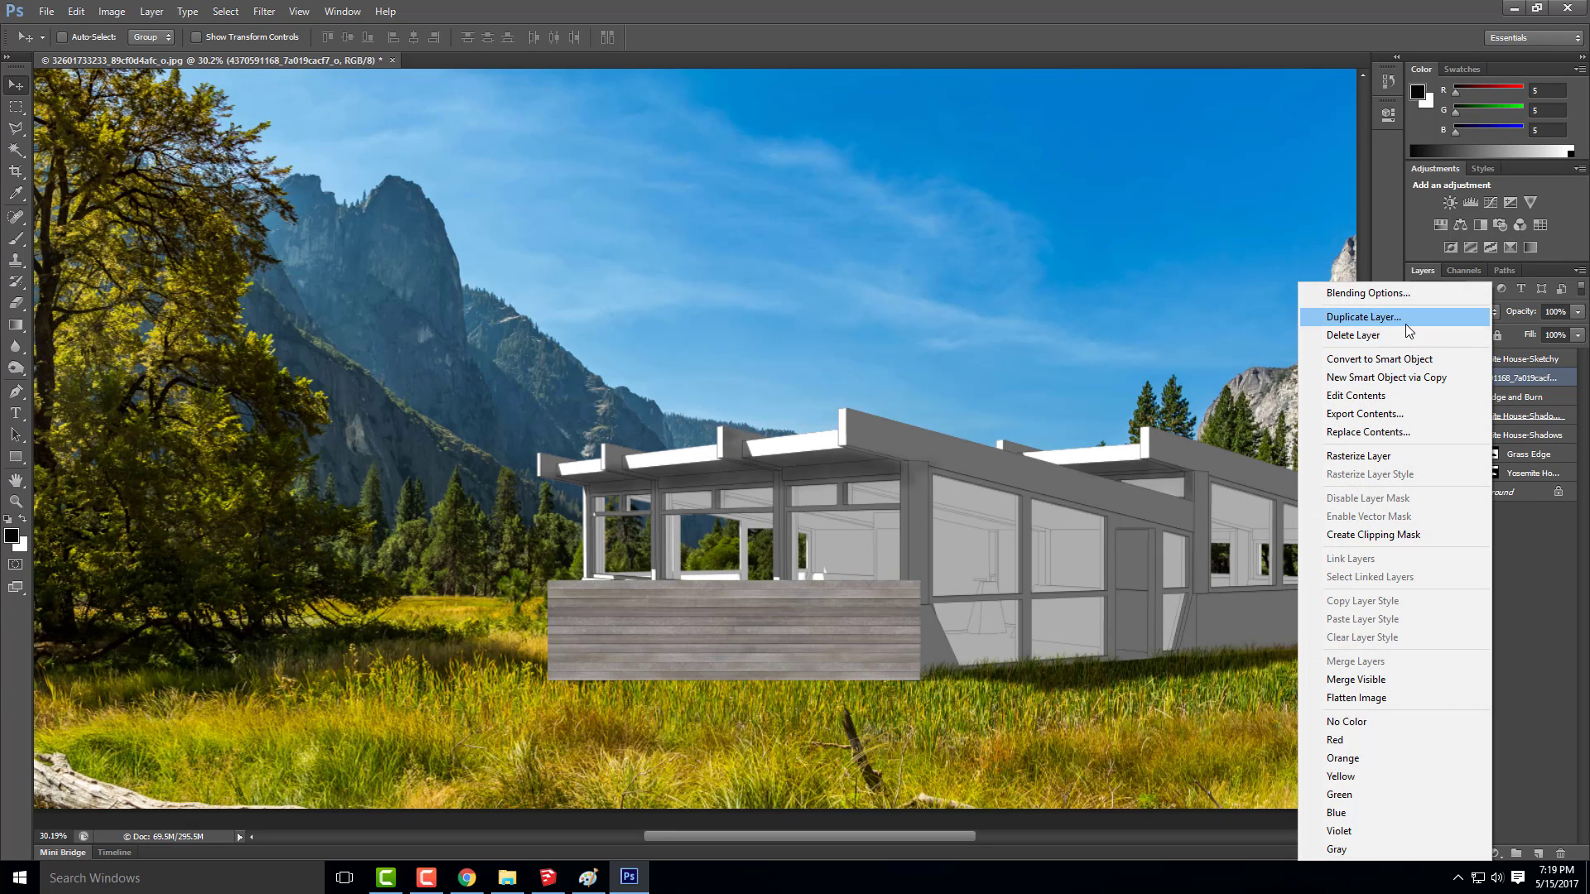
left_click(1405, 324)
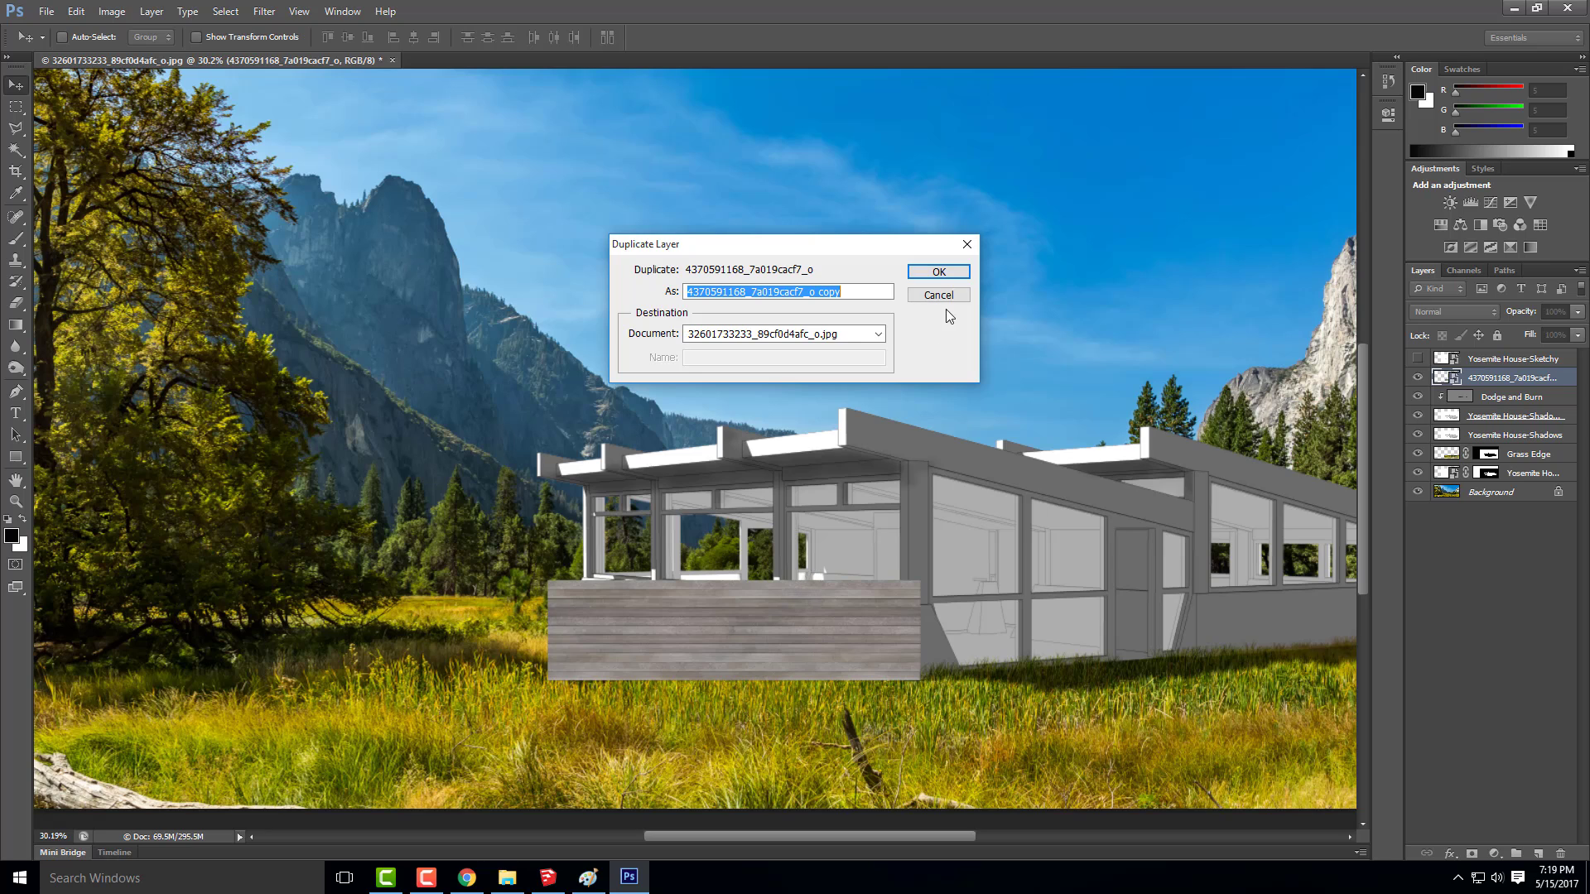
left_click(939, 274)
left_click_drag(877, 629, 526, 632)
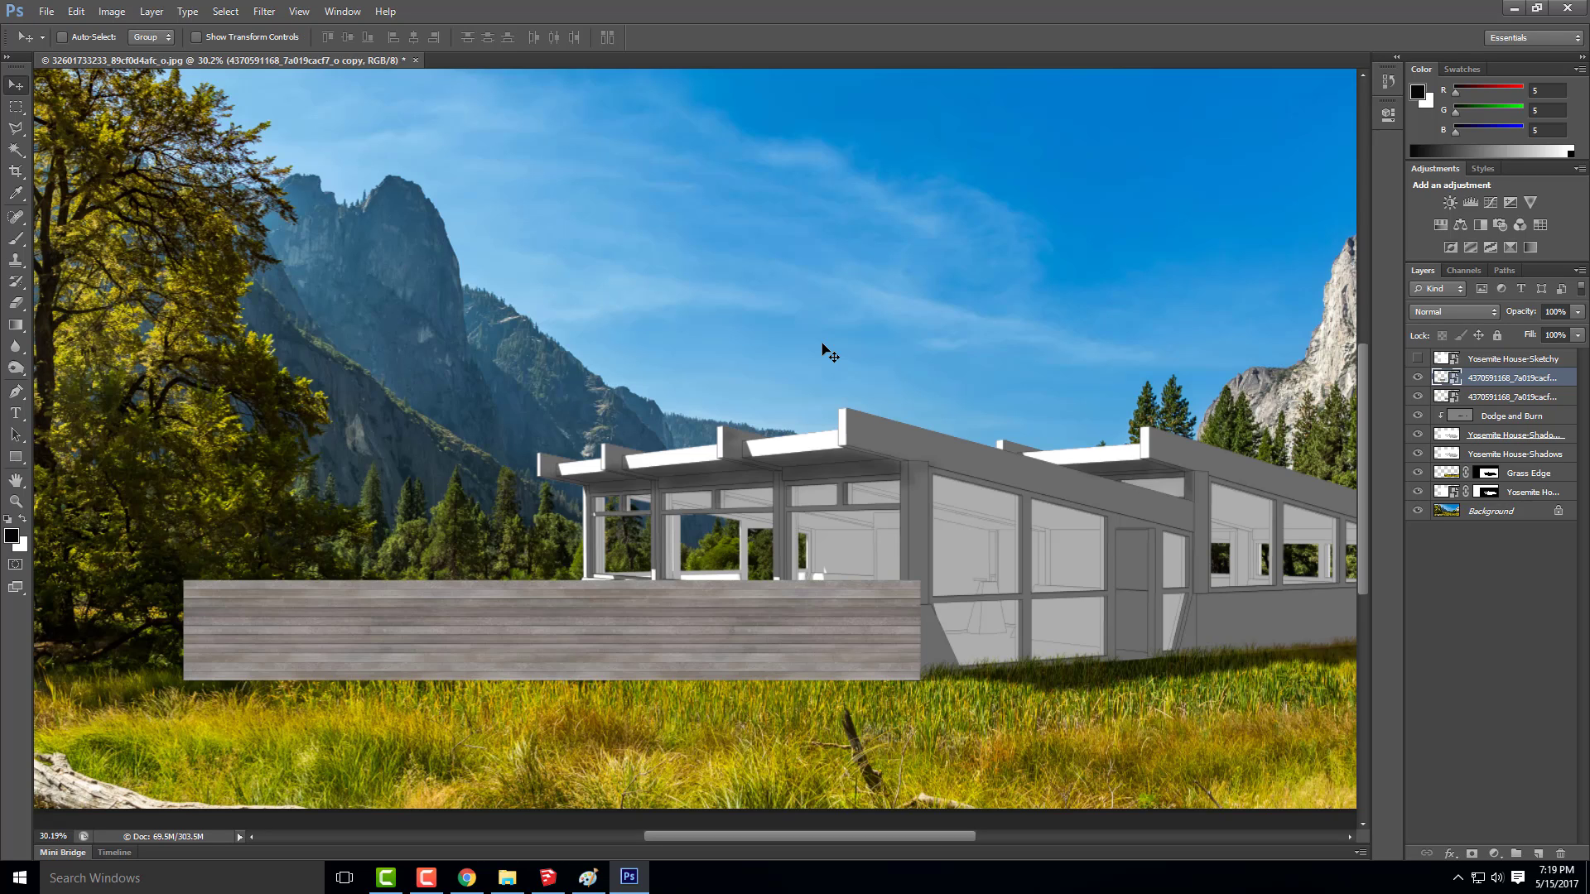
Merge the two grey plank texture layers into one and set the merged layer's opacity to 70%
left_click(1512, 397, "shift")
right_click(1512, 399)
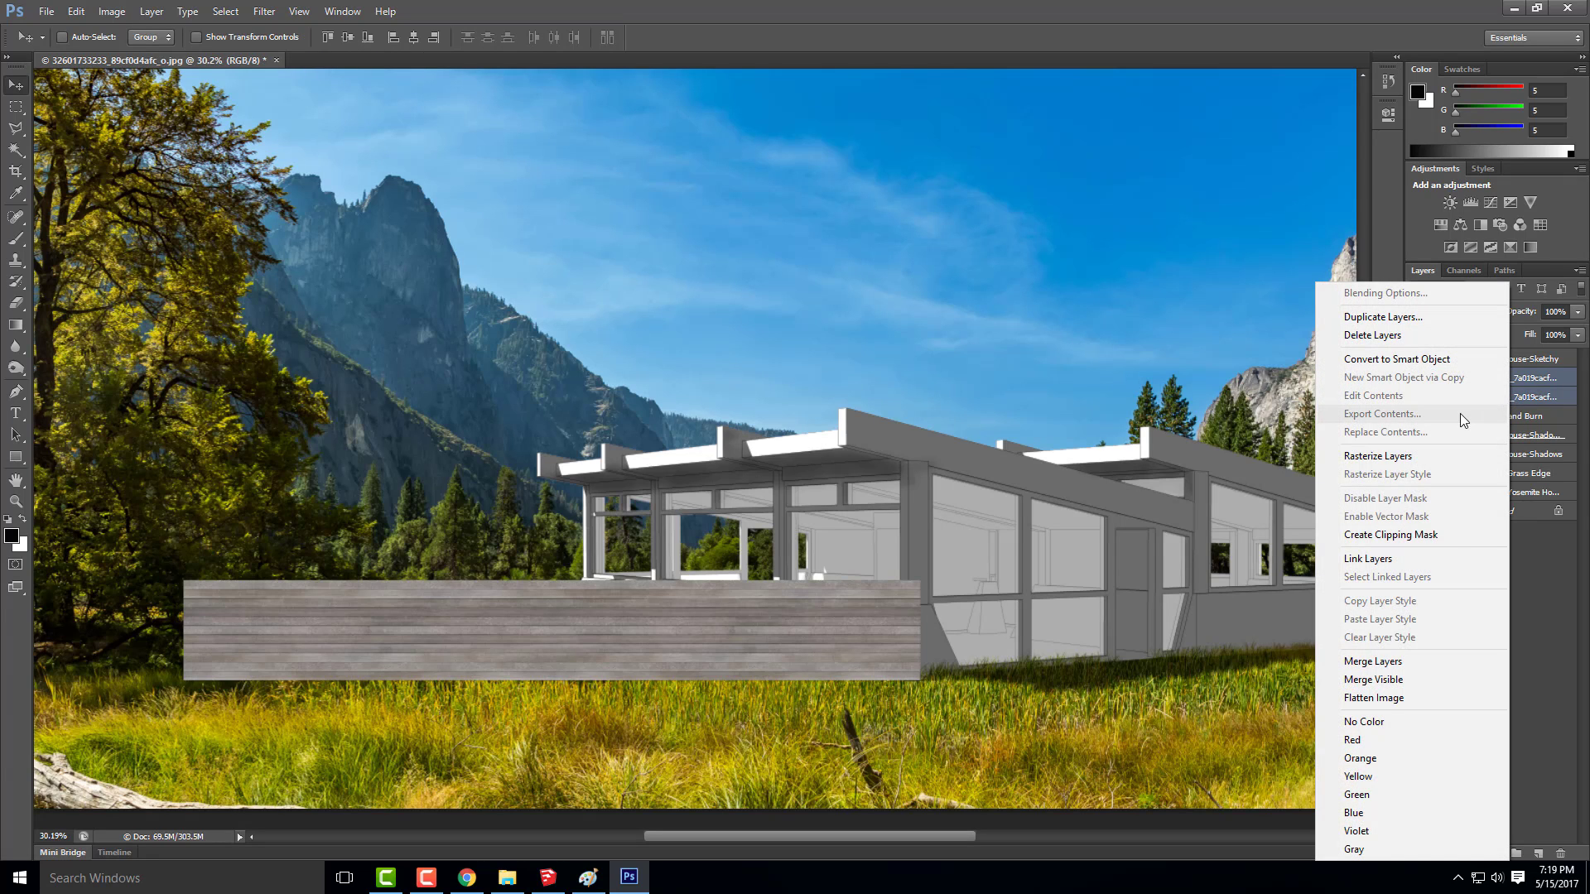
left_click(1391, 667)
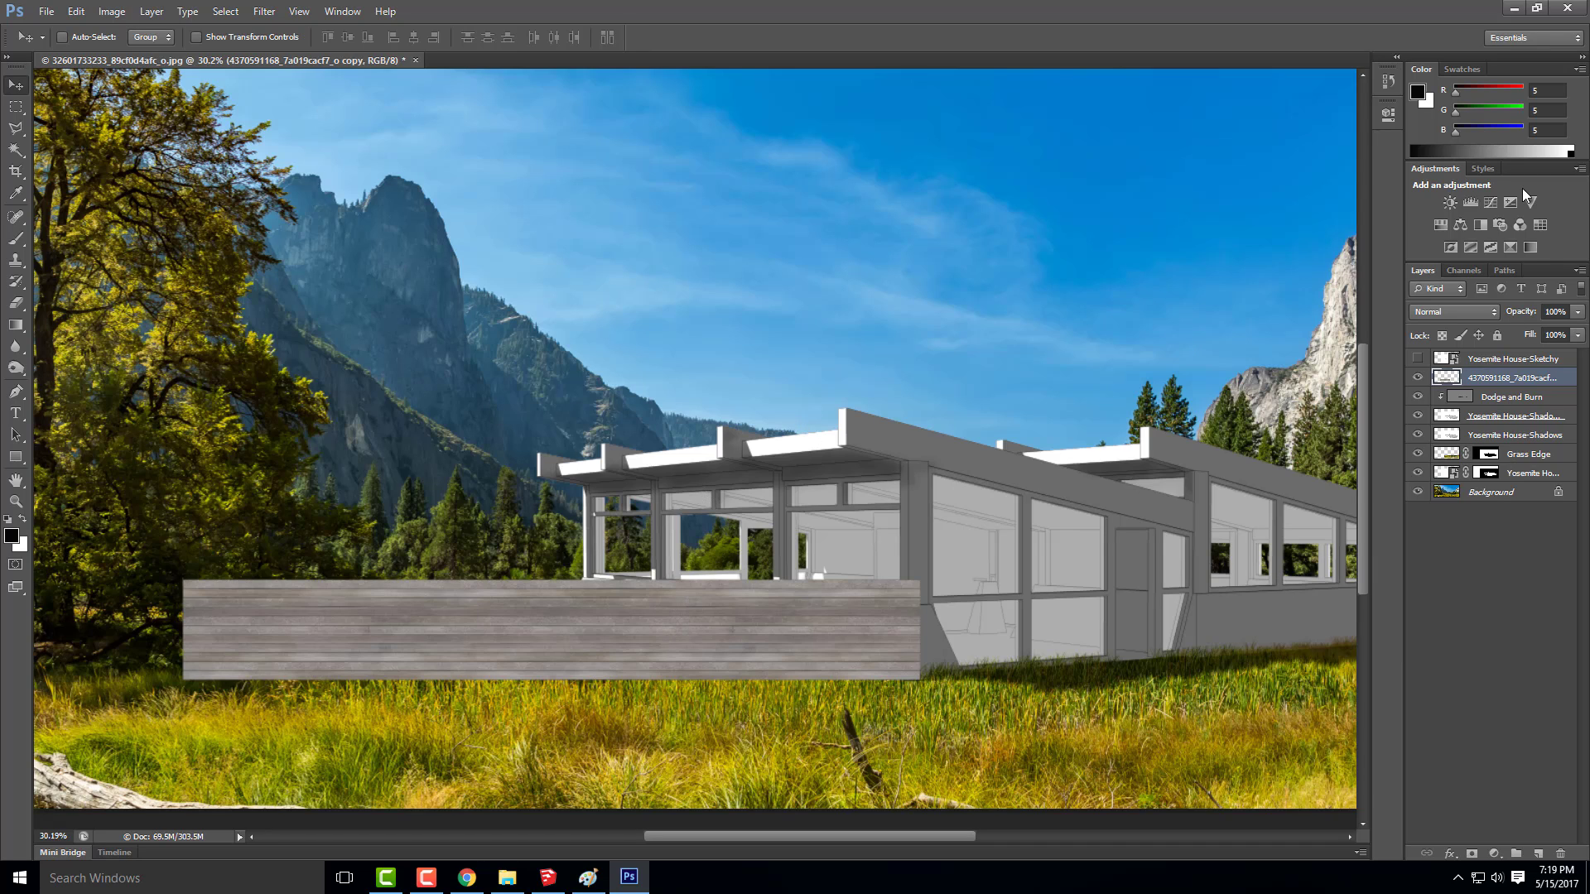
left_click(1545, 312)
type("70")
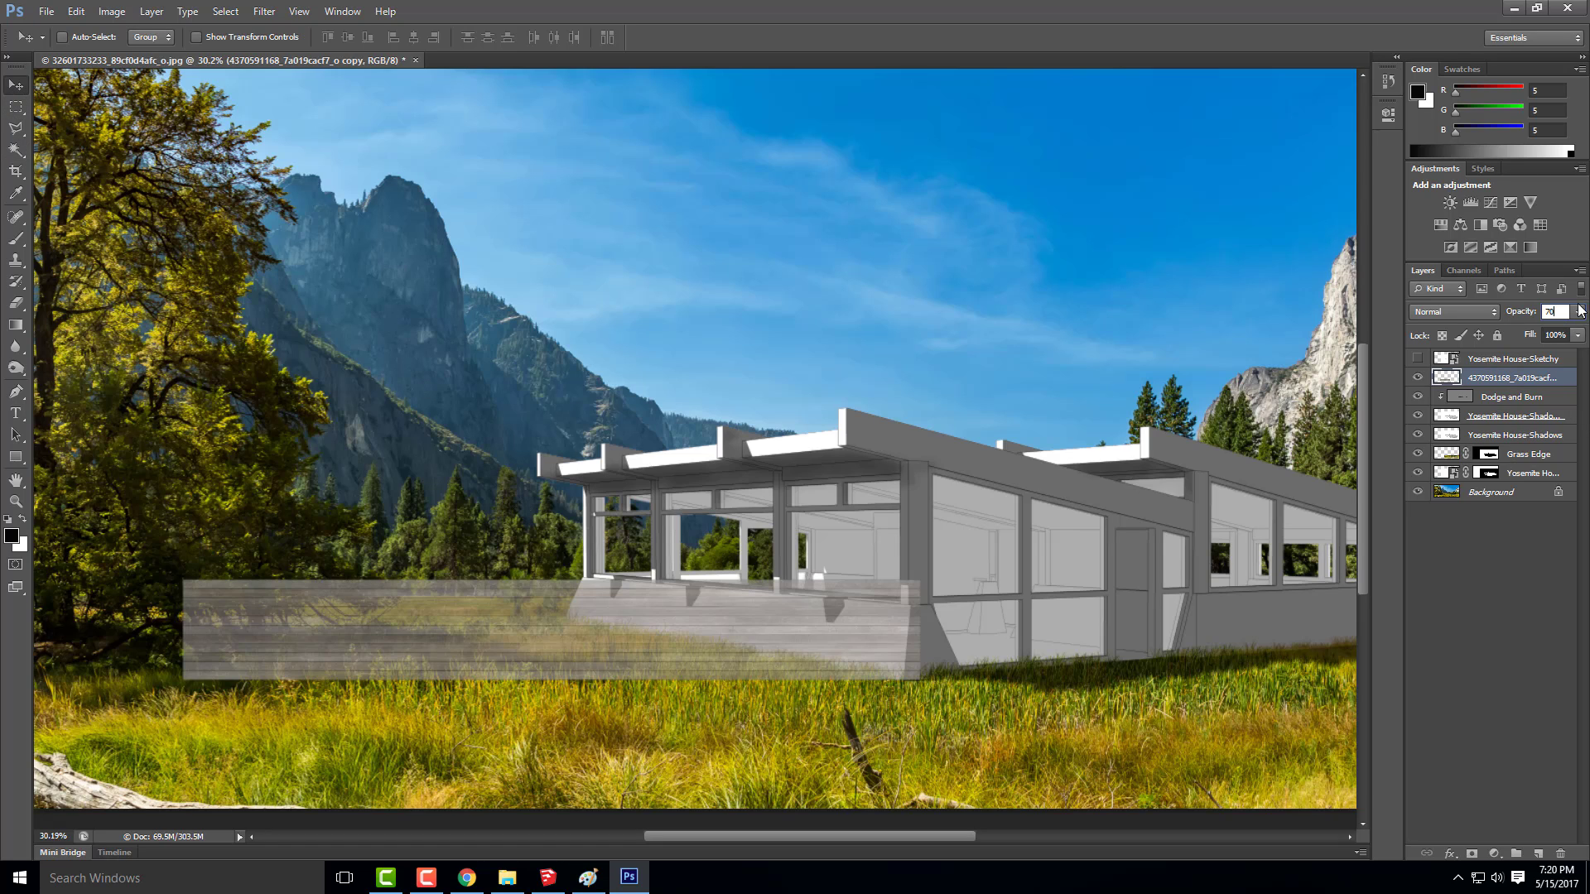
key("Return")
Free-transform the merged plank texture, distorting its near-end corners to follow the slanted edge and sloping top of the base wall
key("ctrl+t")
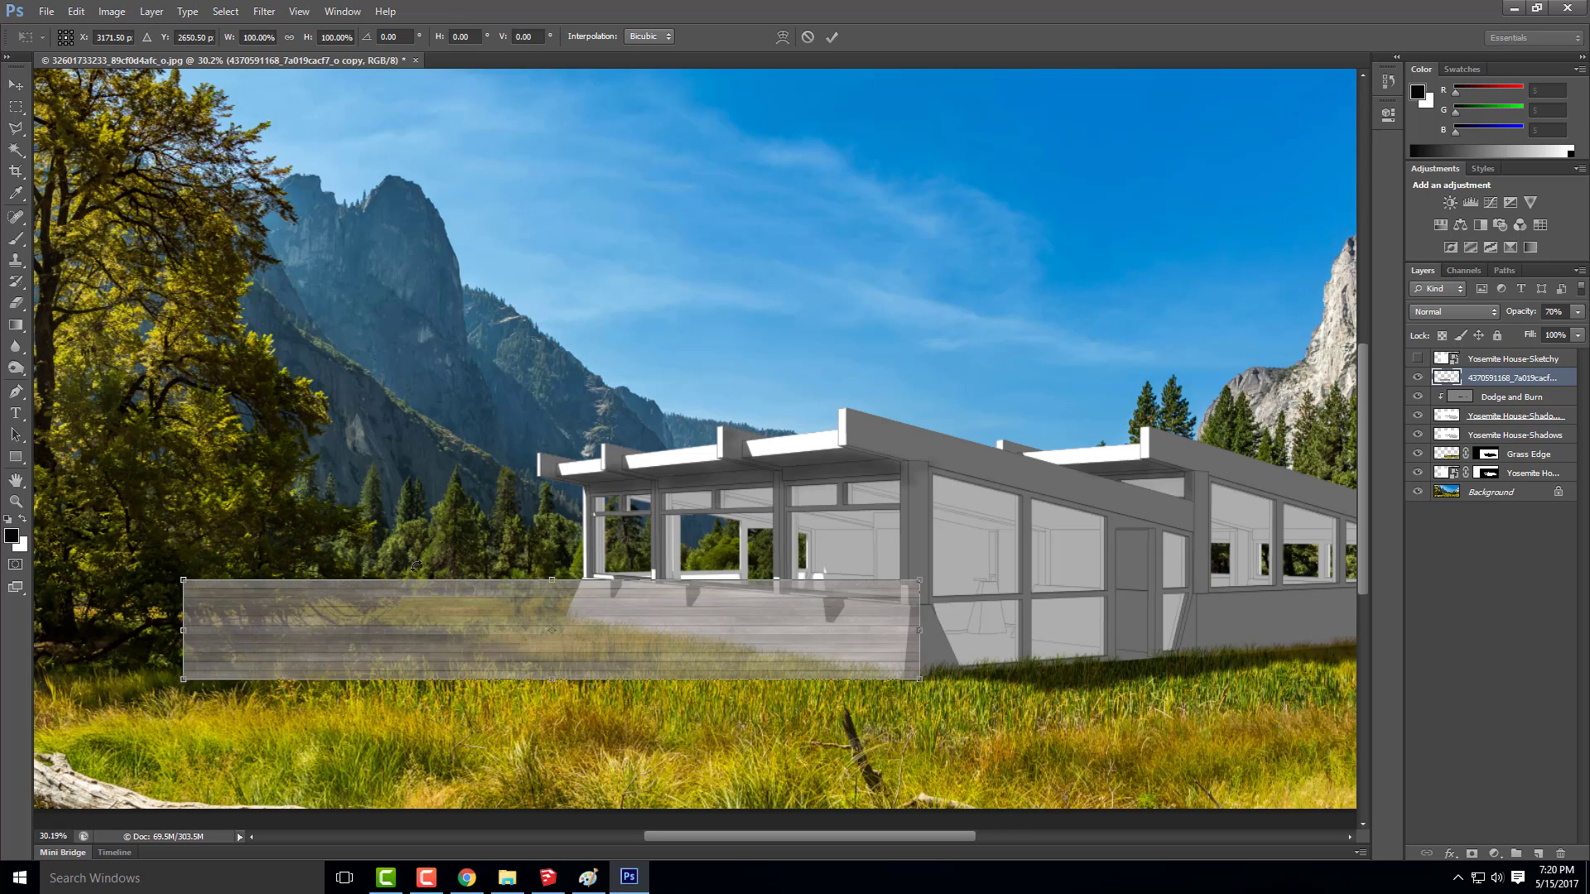
scroll(957, 712, "up", 4)
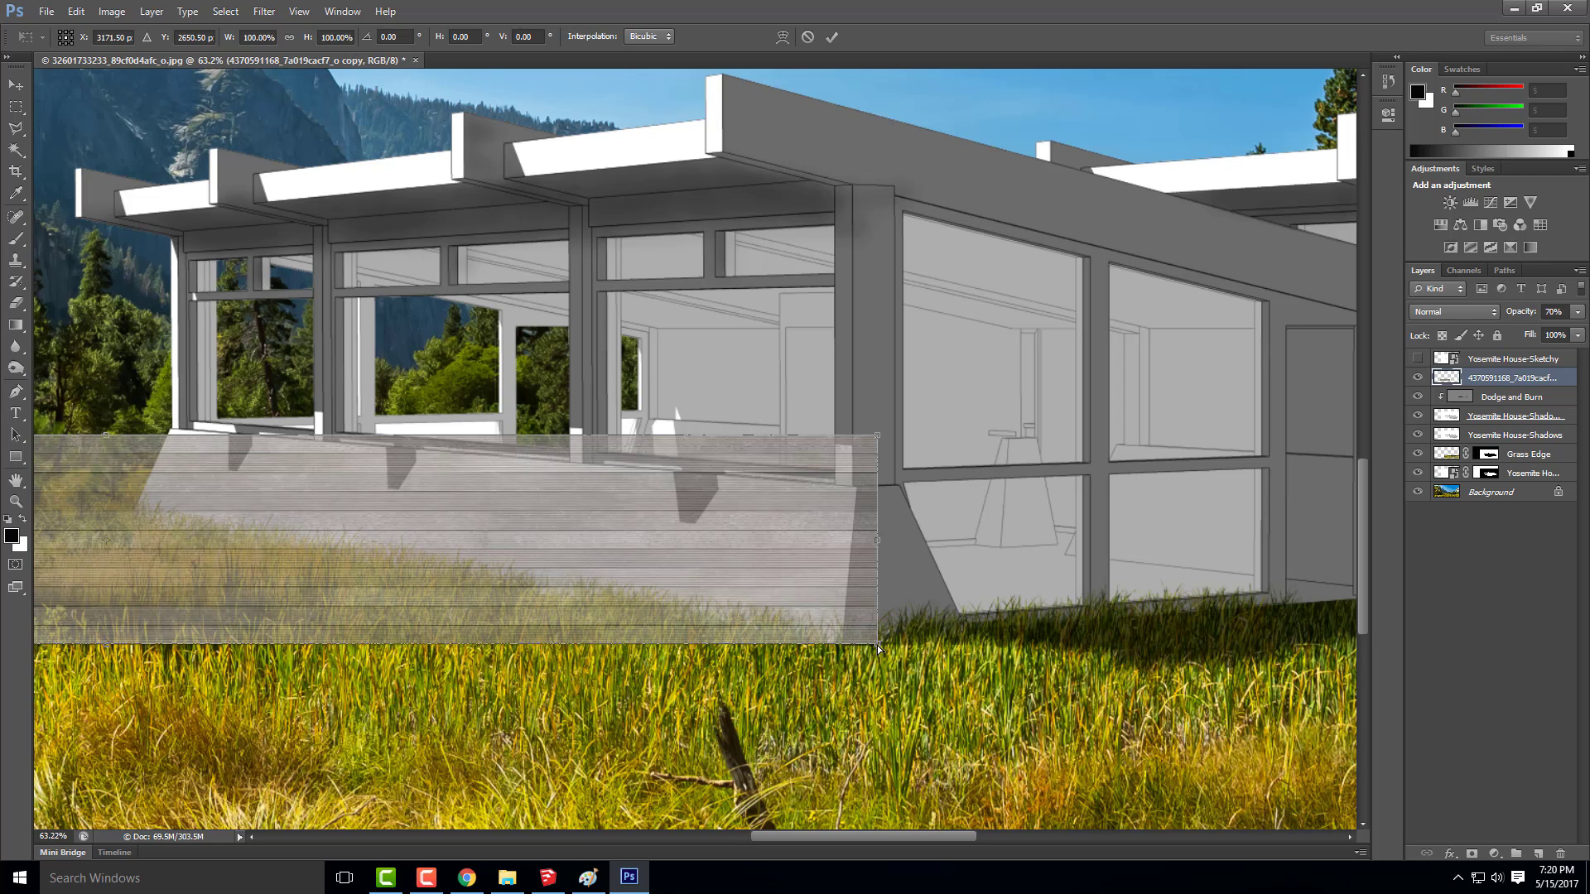
left_click_drag(879, 648, 844, 652)
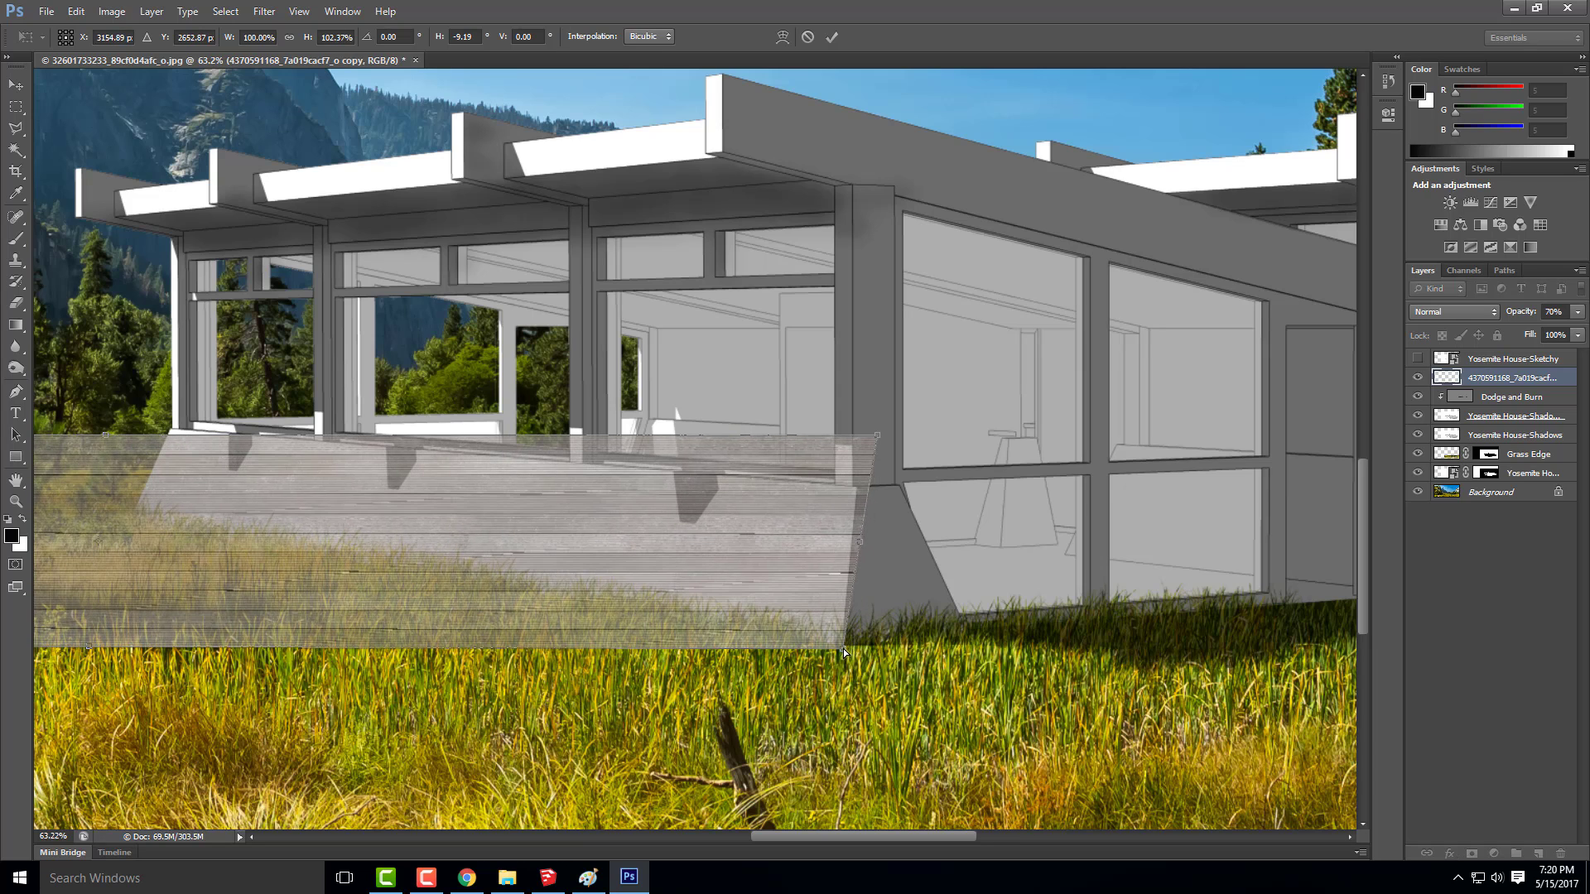
left_click_drag(877, 437, 863, 472)
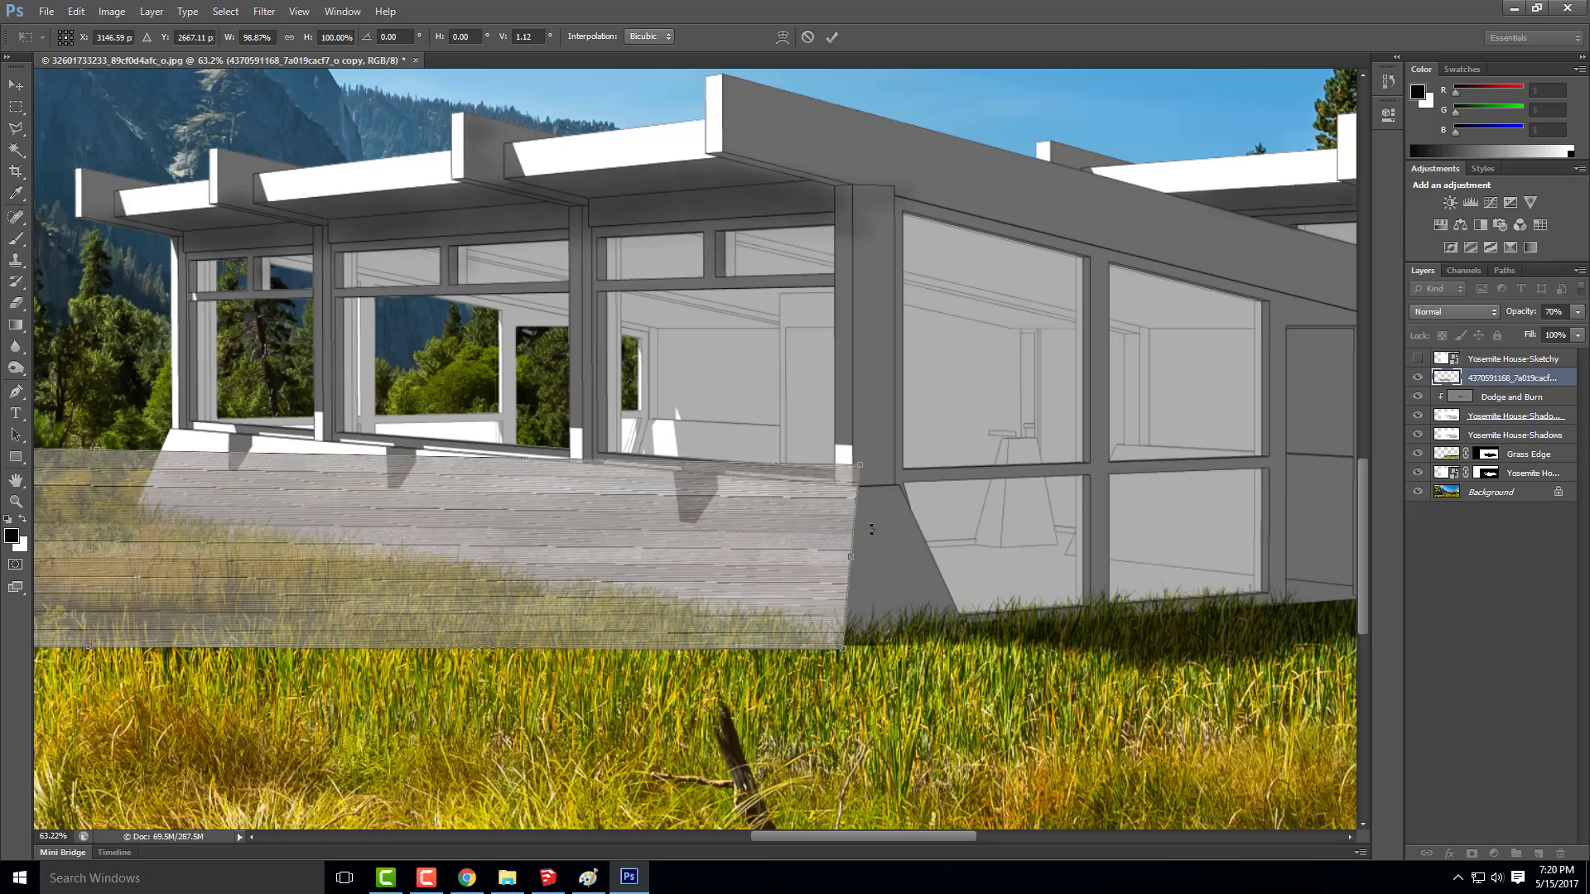
Shorten the plank texture to about 55% width and distort its far-end corners inward to match the base wall's perspective
scroll(897, 527, "down", 5)
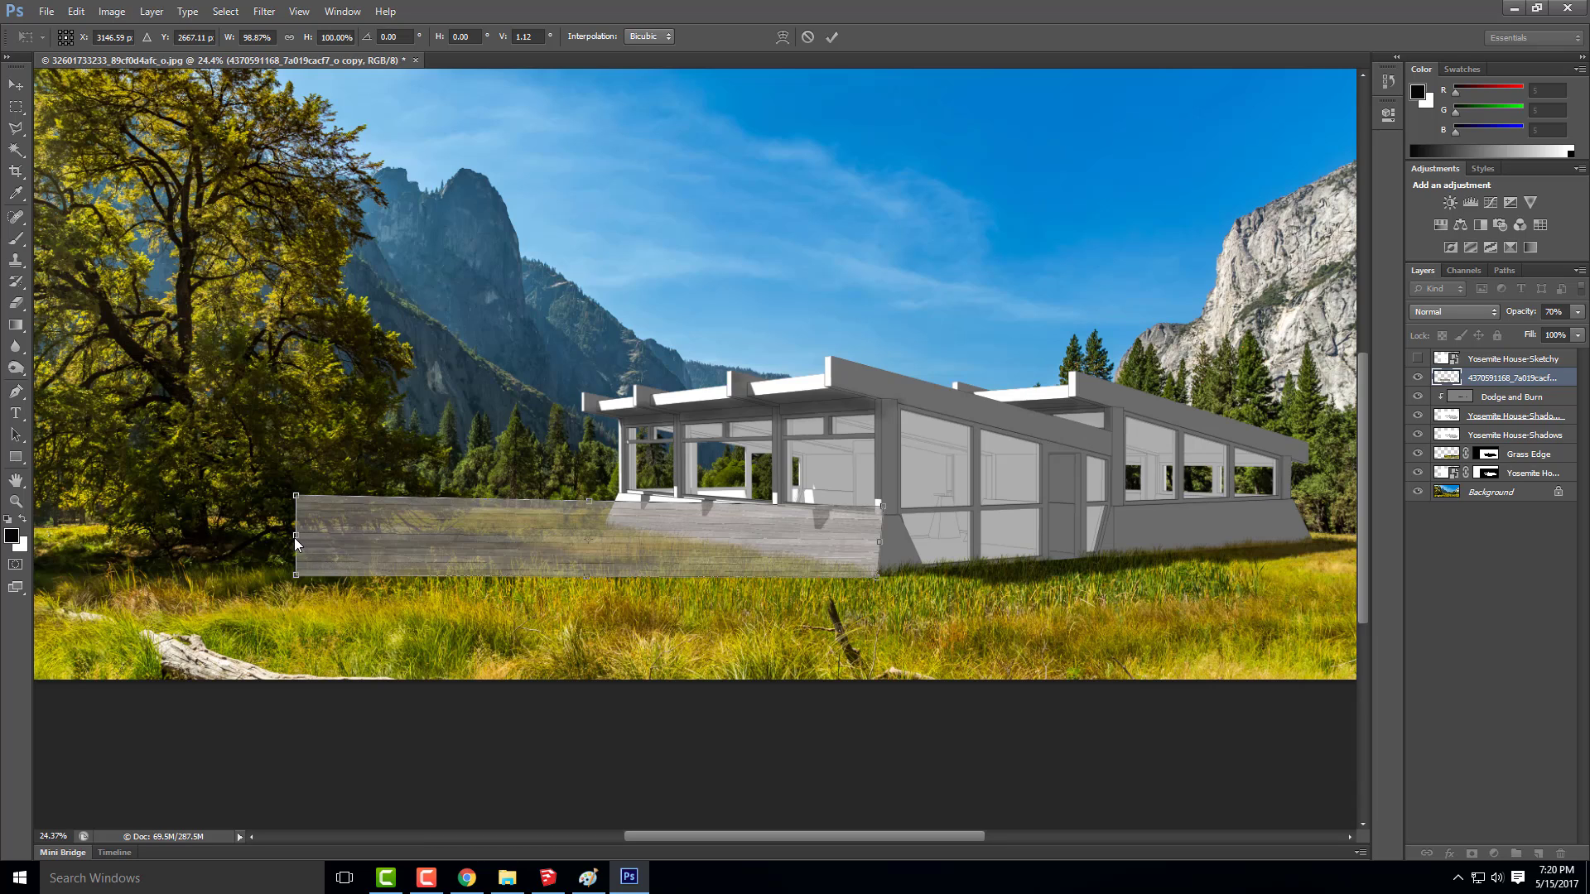
left_click_drag(296, 537, 514, 510)
scroll(744, 530, "up", 4)
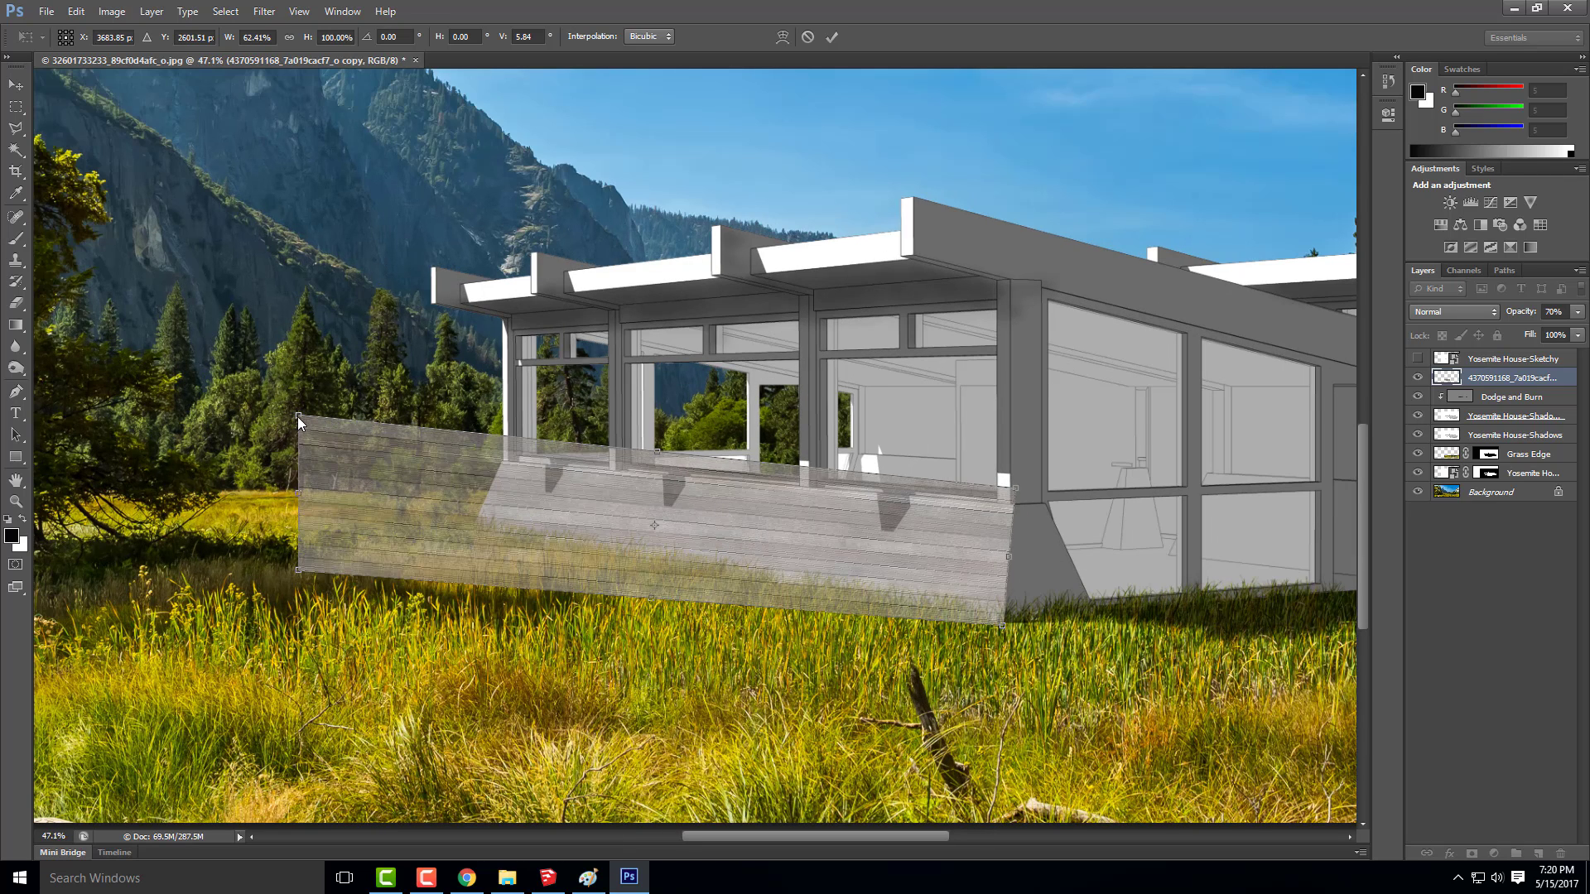
left_click_drag(299, 422, 336, 448)
left_click_drag(299, 571, 342, 537)
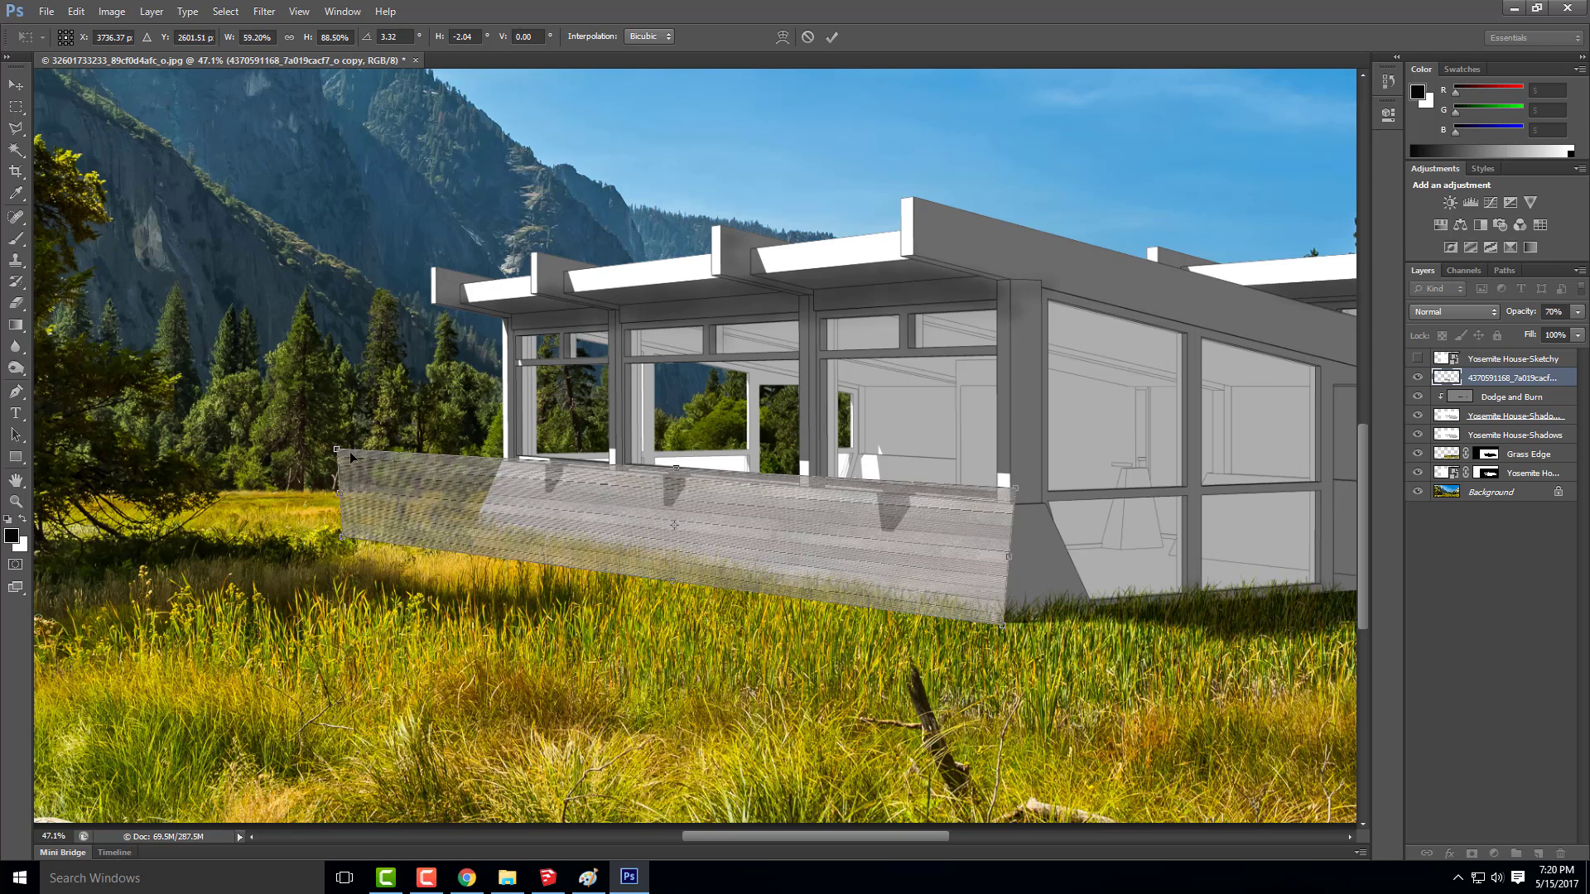
left_click_drag(336, 448, 379, 455)
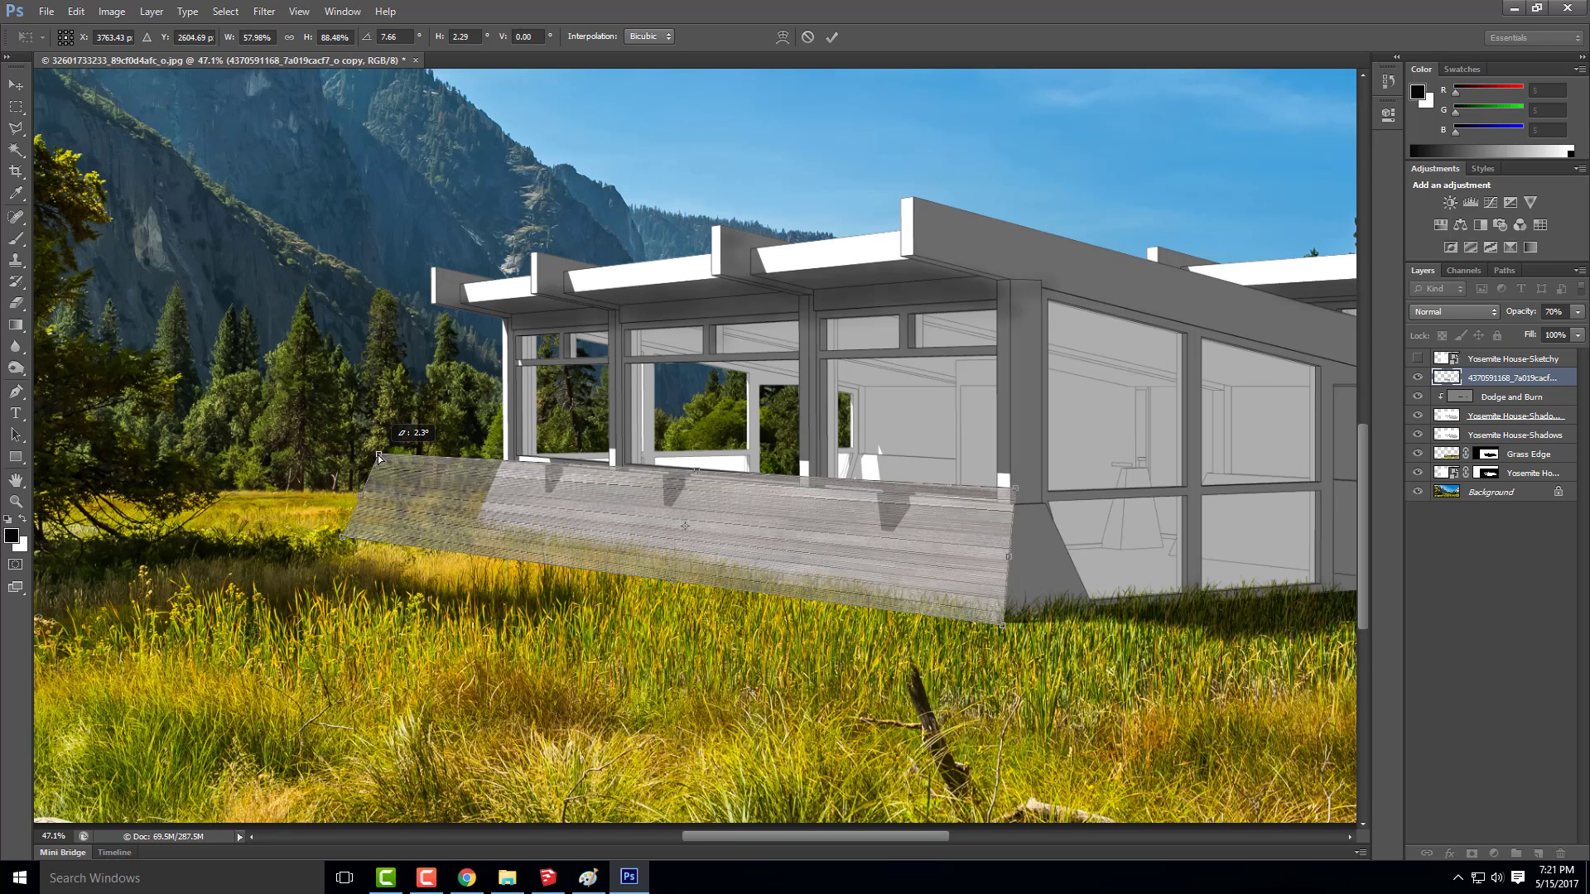
left_click_drag(340, 544, 374, 518)
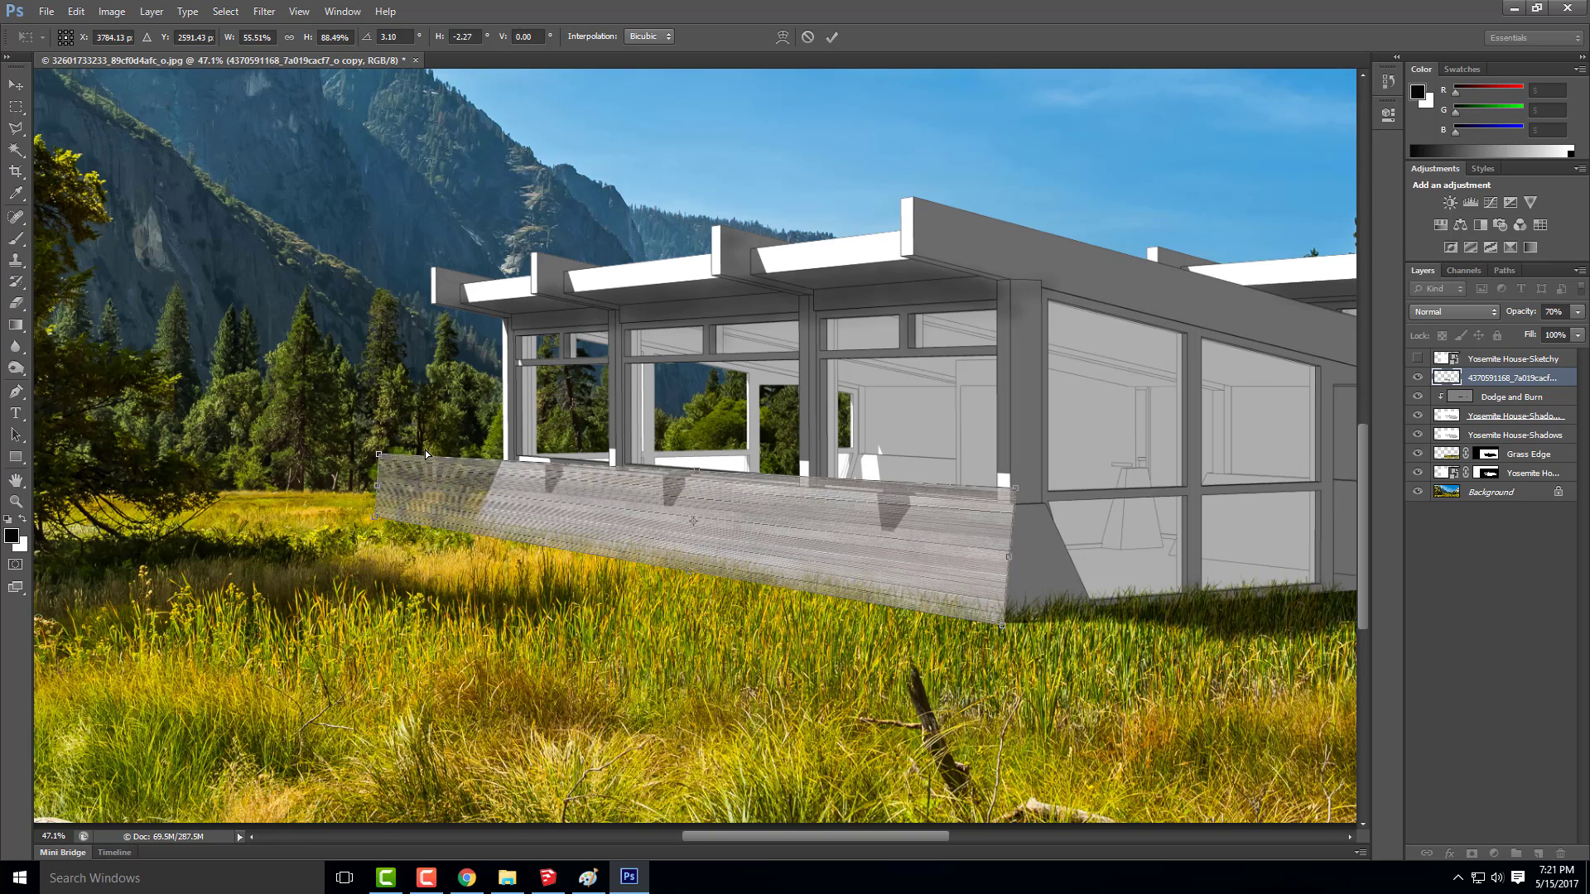
left_click_drag(379, 454, 387, 451)
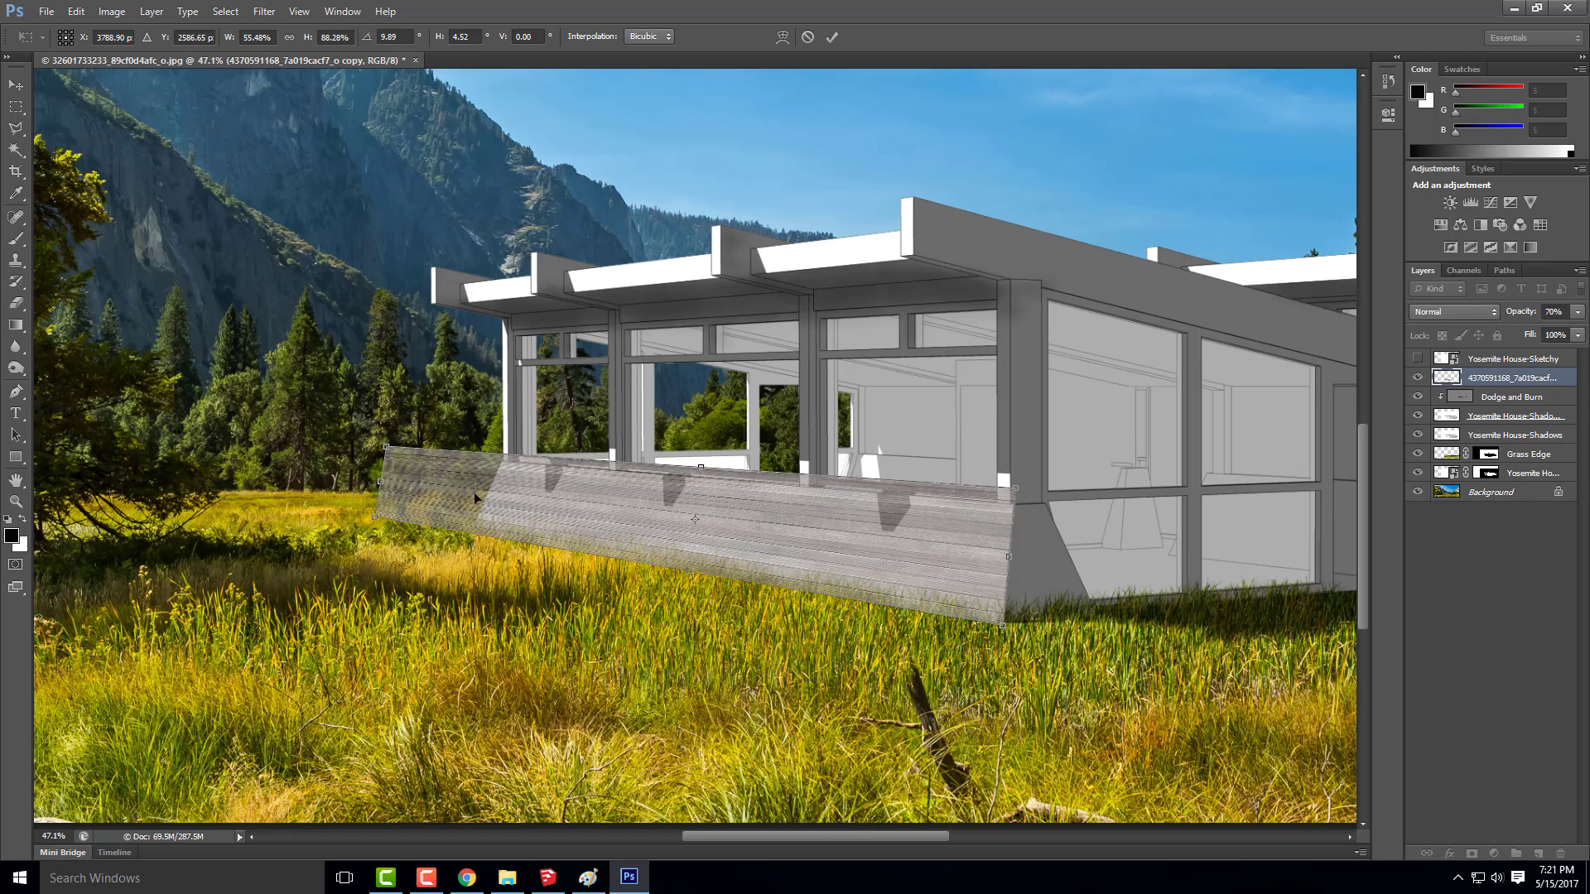
left_click_drag(375, 520, 383, 516)
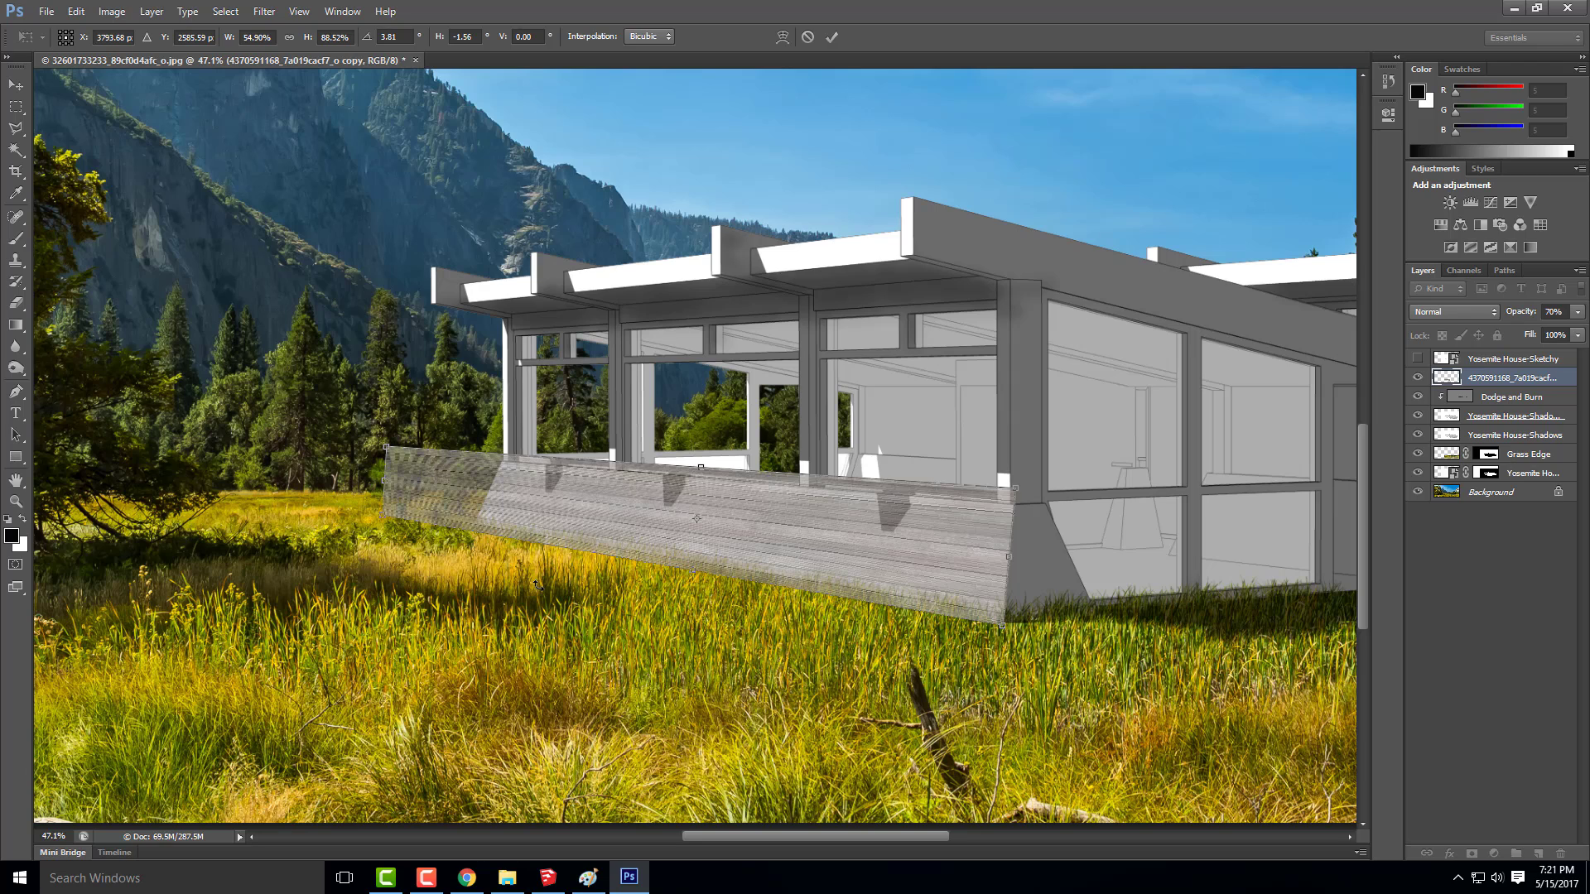
Extend the plank texture's near-end corners slightly past the base wall, pull its far end in a little and apply the transformation
left_click_drag(1015, 495, 1015, 478)
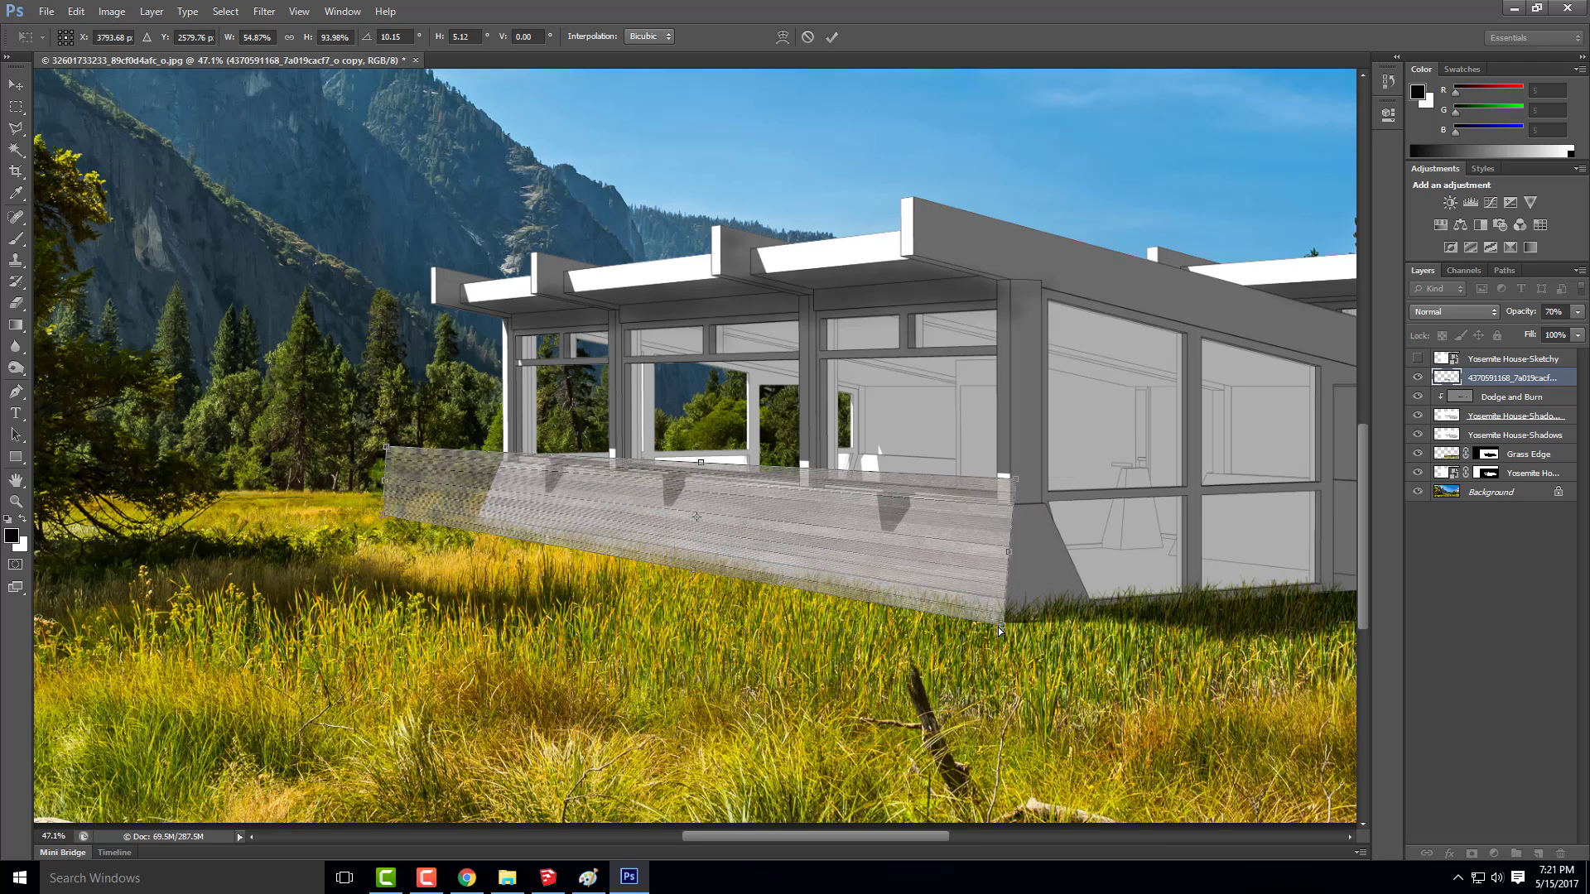
left_click_drag(998, 631, 1009, 638)
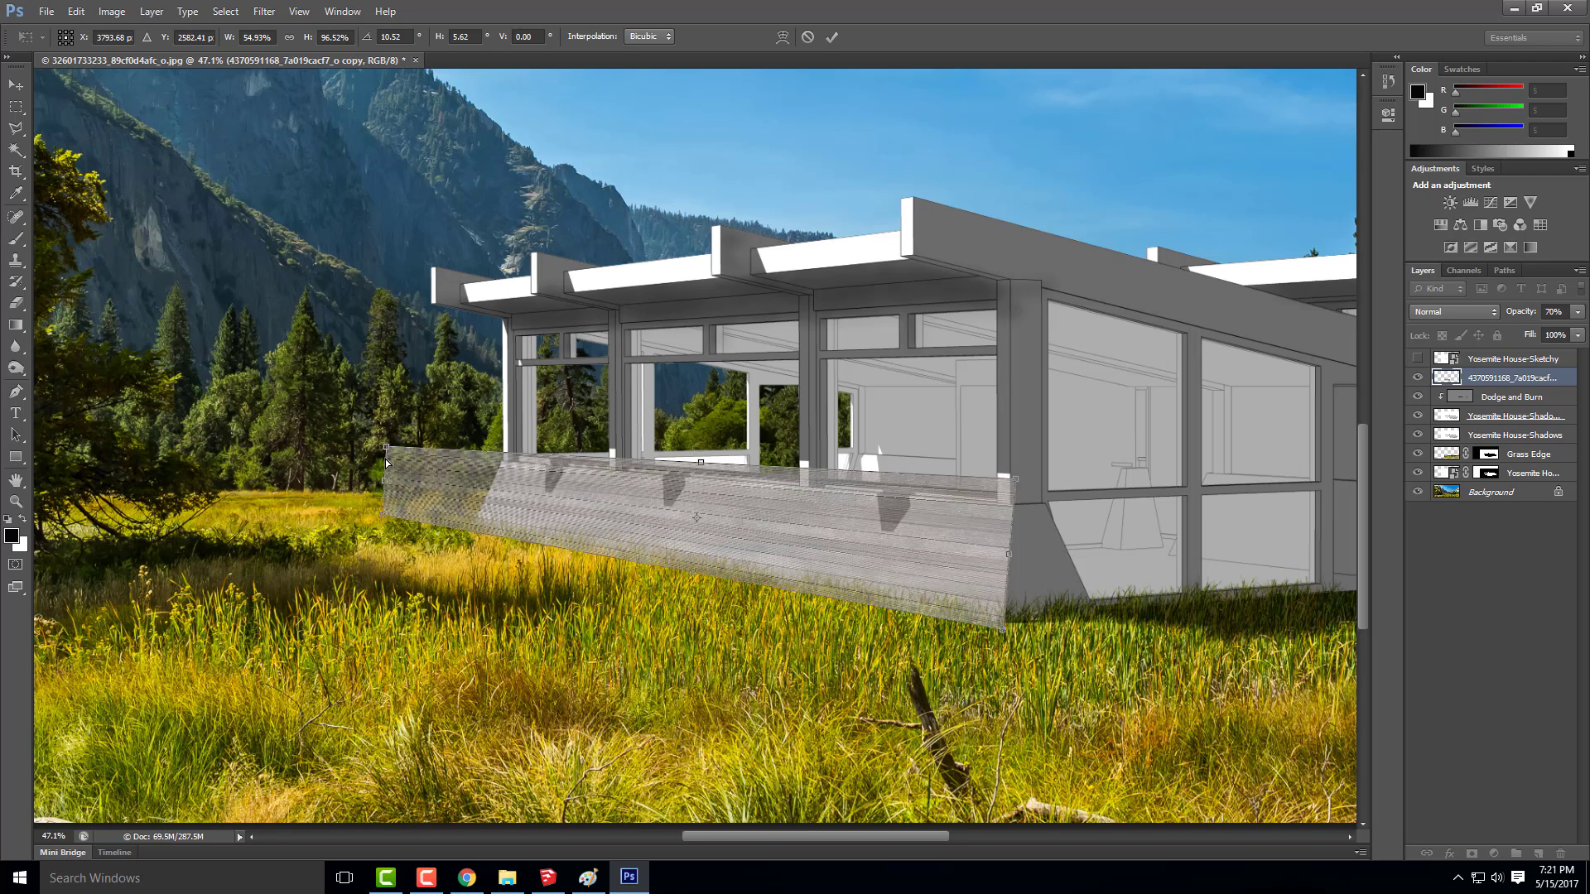
left_click_drag(385, 485, 400, 450)
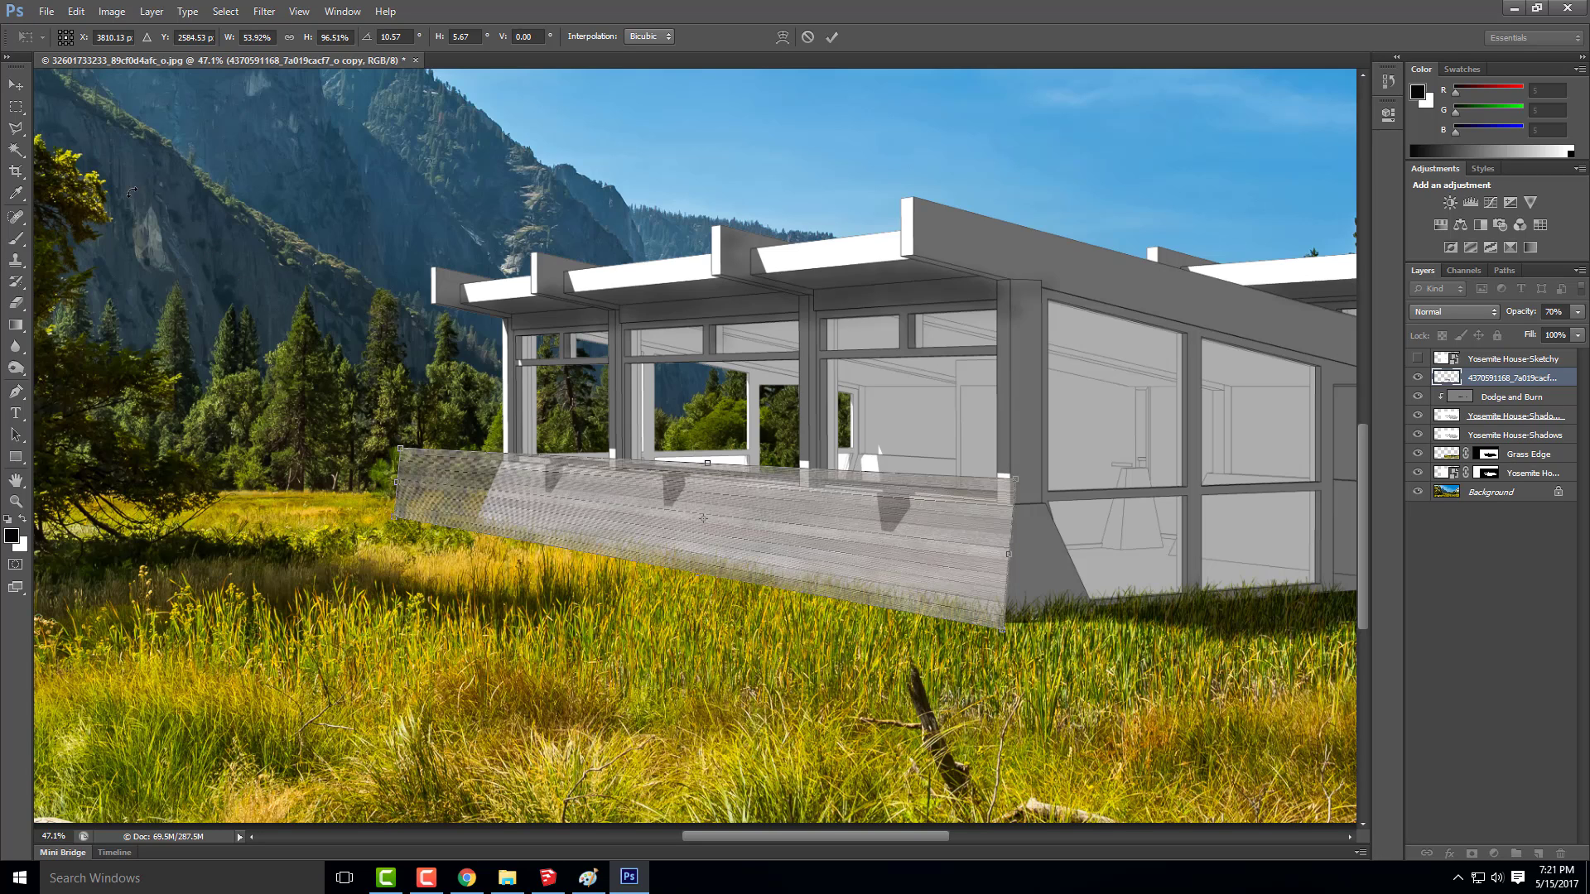
left_click(16, 85)
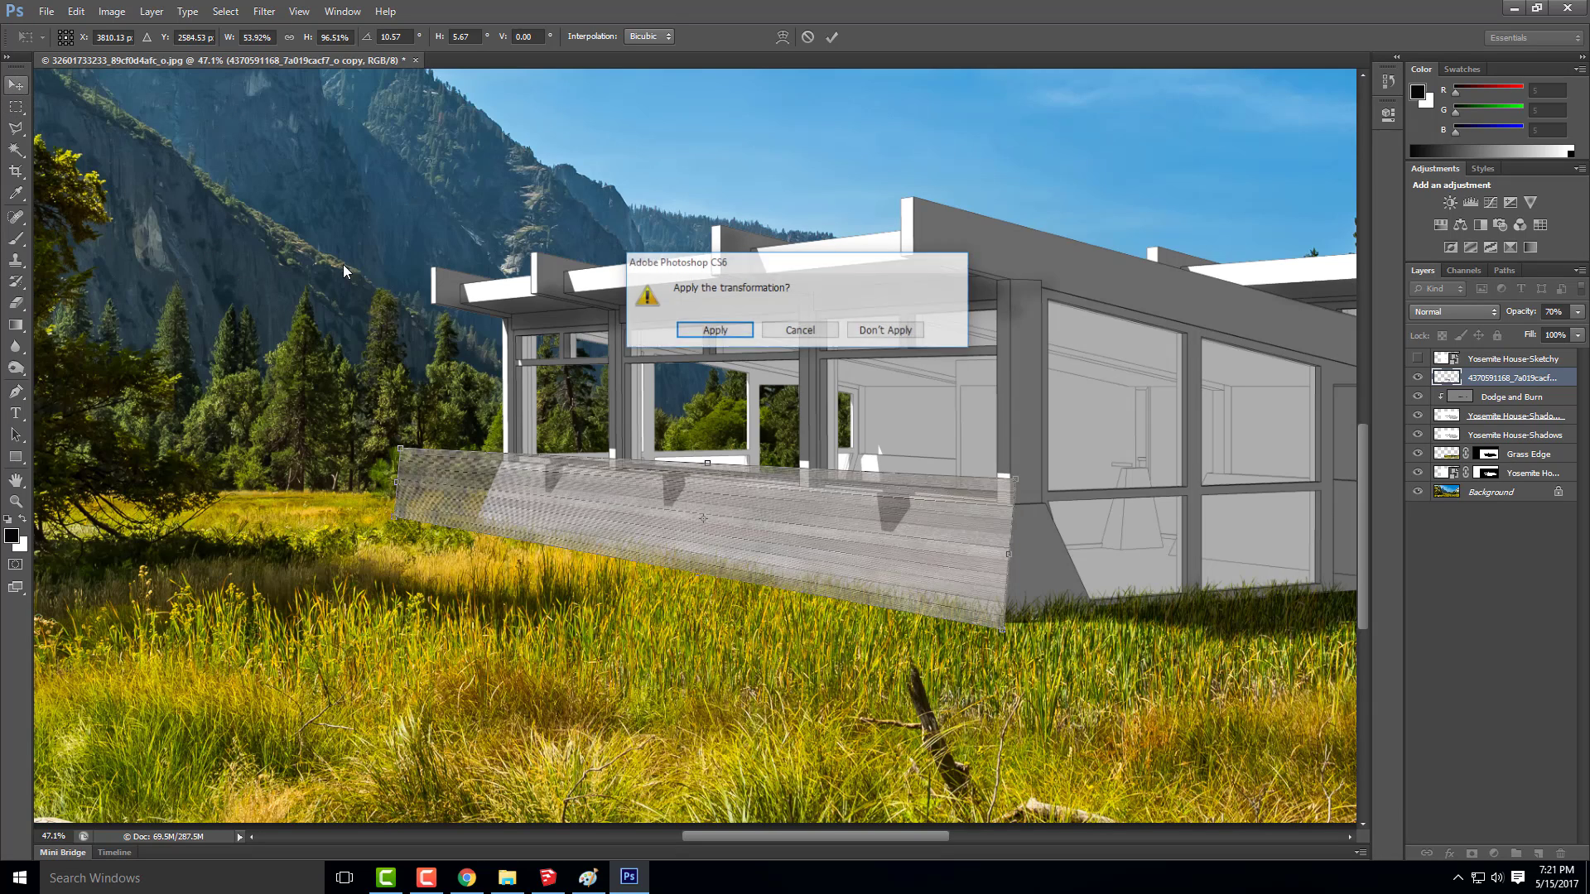
left_click(714, 330)
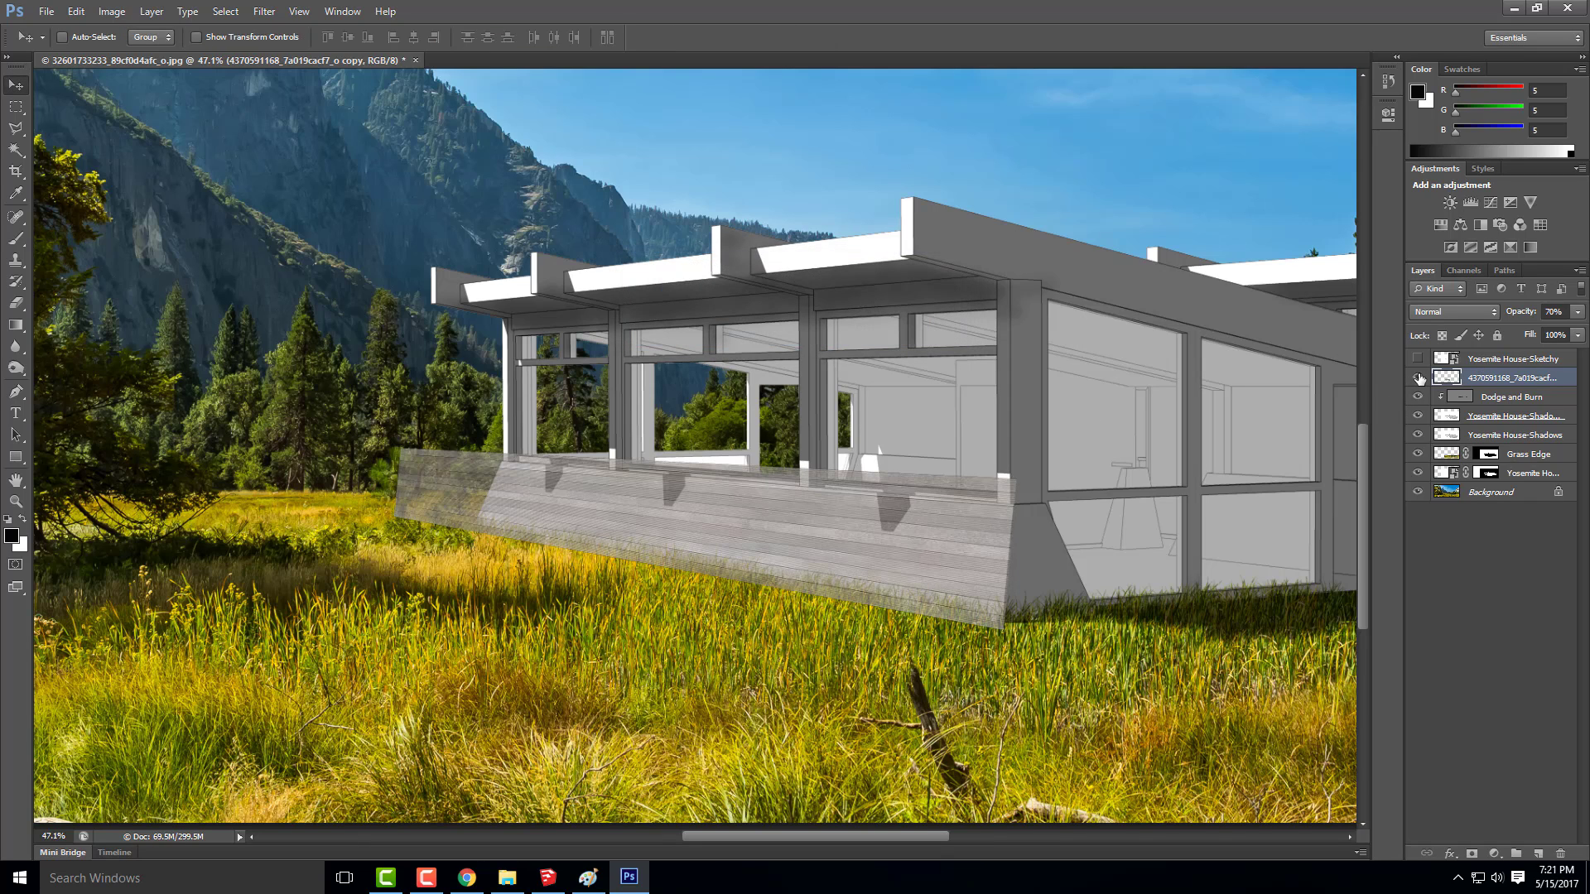
Rename the merged plank layer as Concrete Texture and deselect it
double_click(1520, 378)
type("Concrete Texture")
left_click(1483, 576)
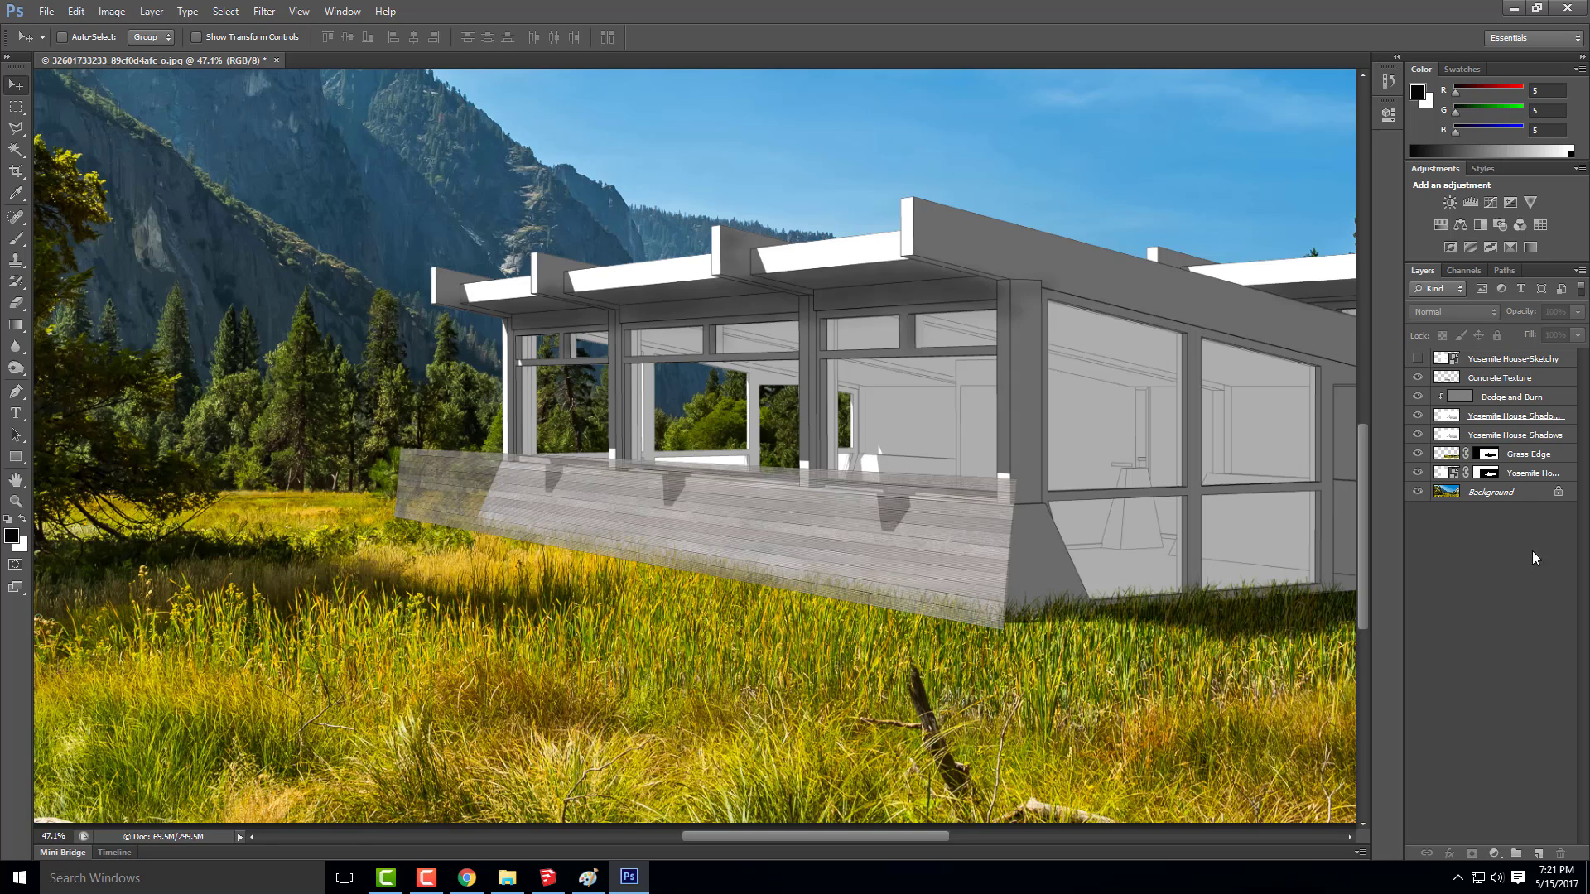
Hide the Concrete Texture and both shadow layers, and select the front base wall face on the Hidden Line layer with the Magic Wand
left_click(1417, 378)
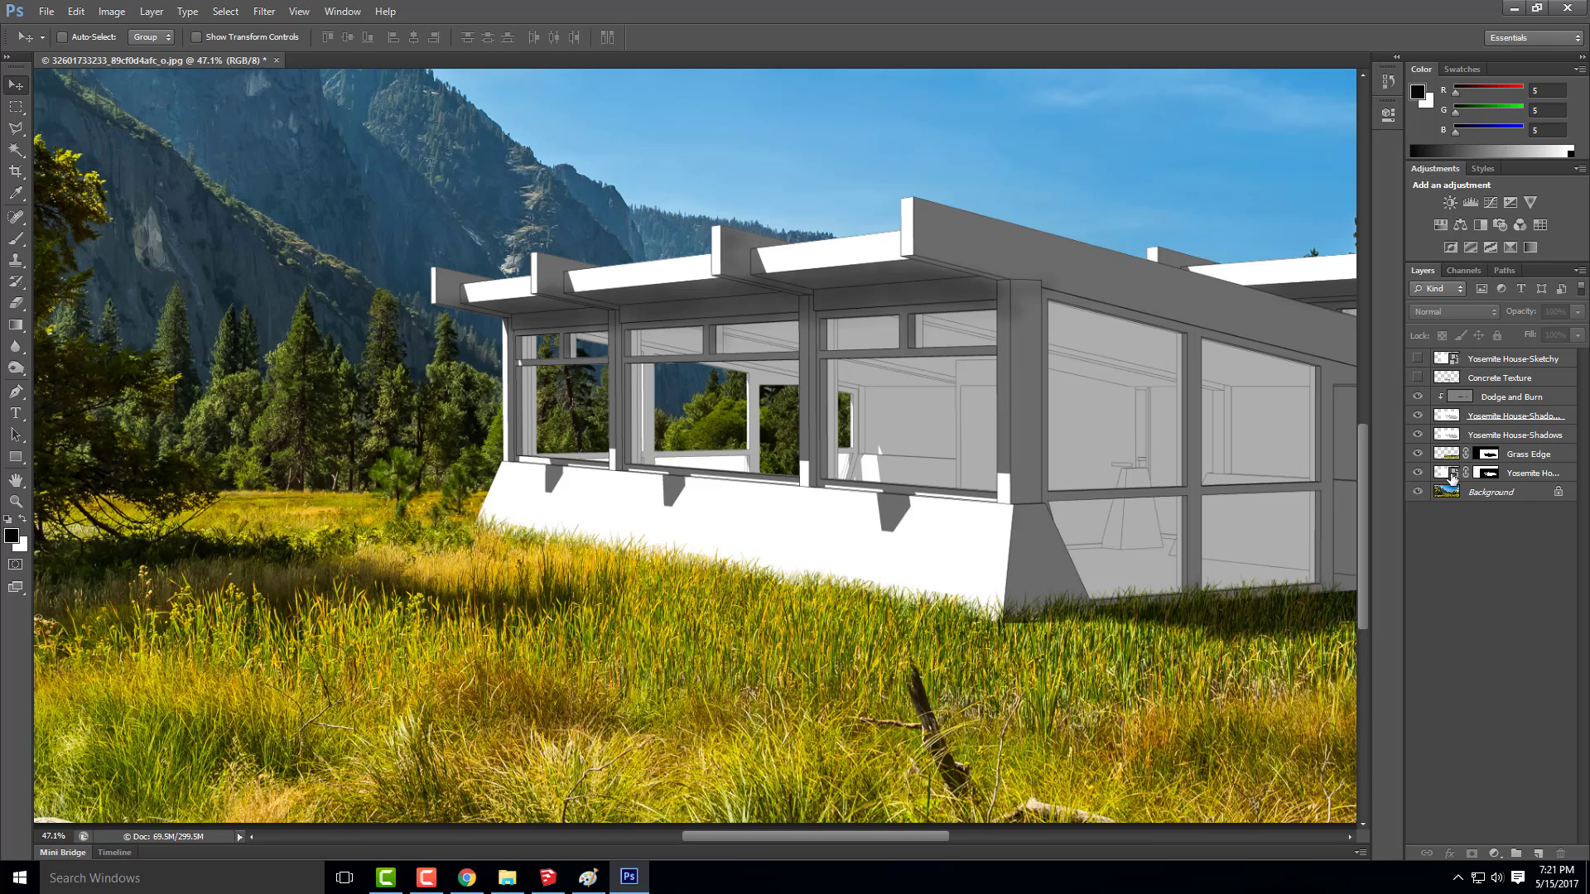
left_click(1543, 480)
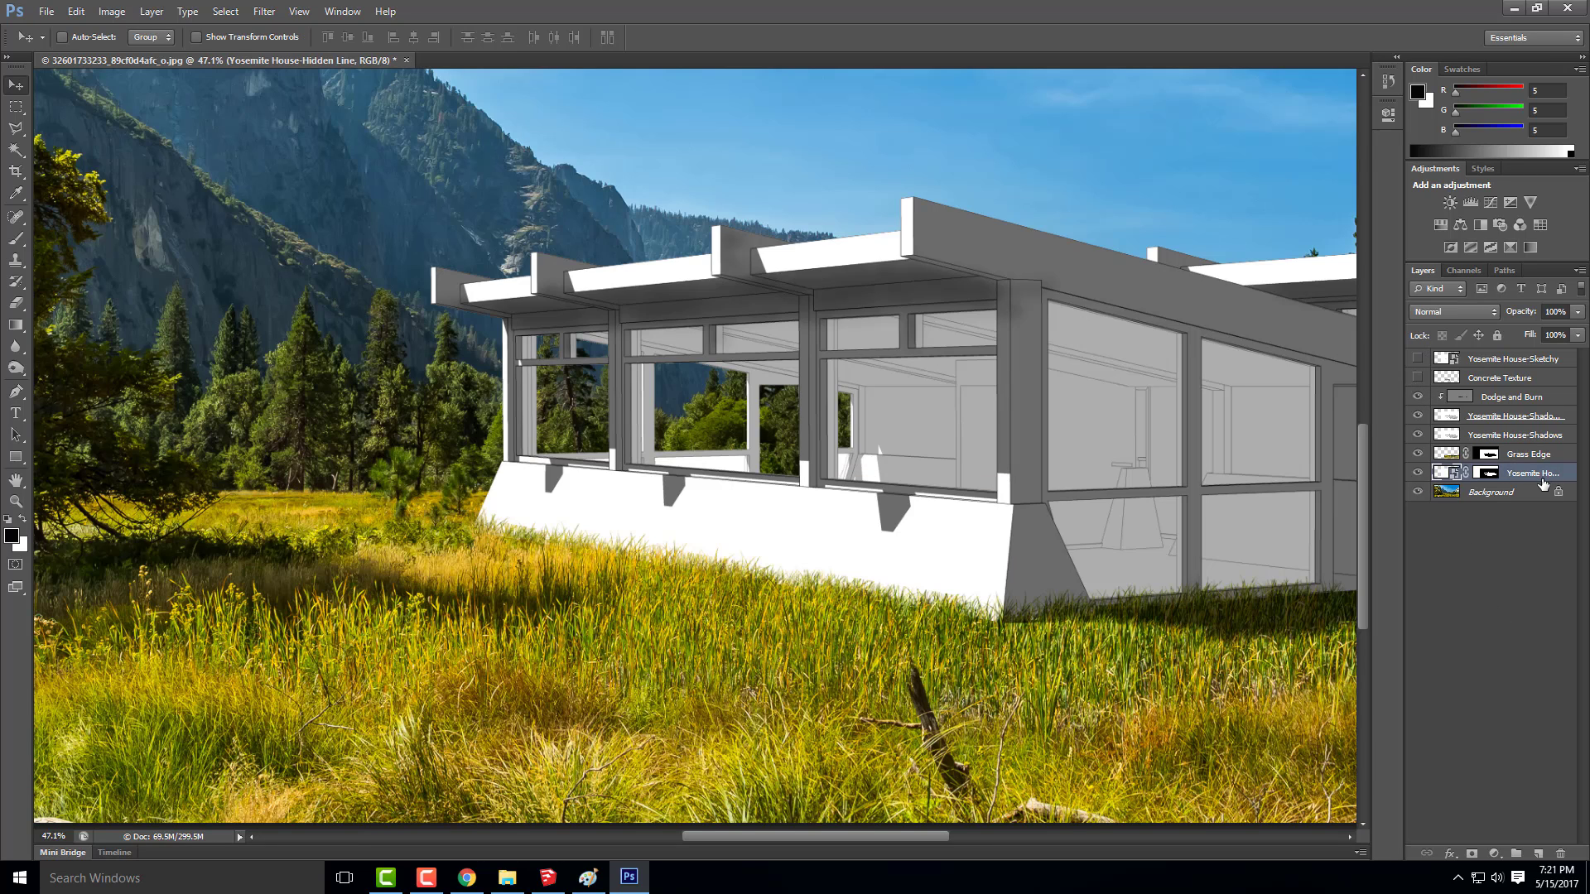
left_click(1418, 417)
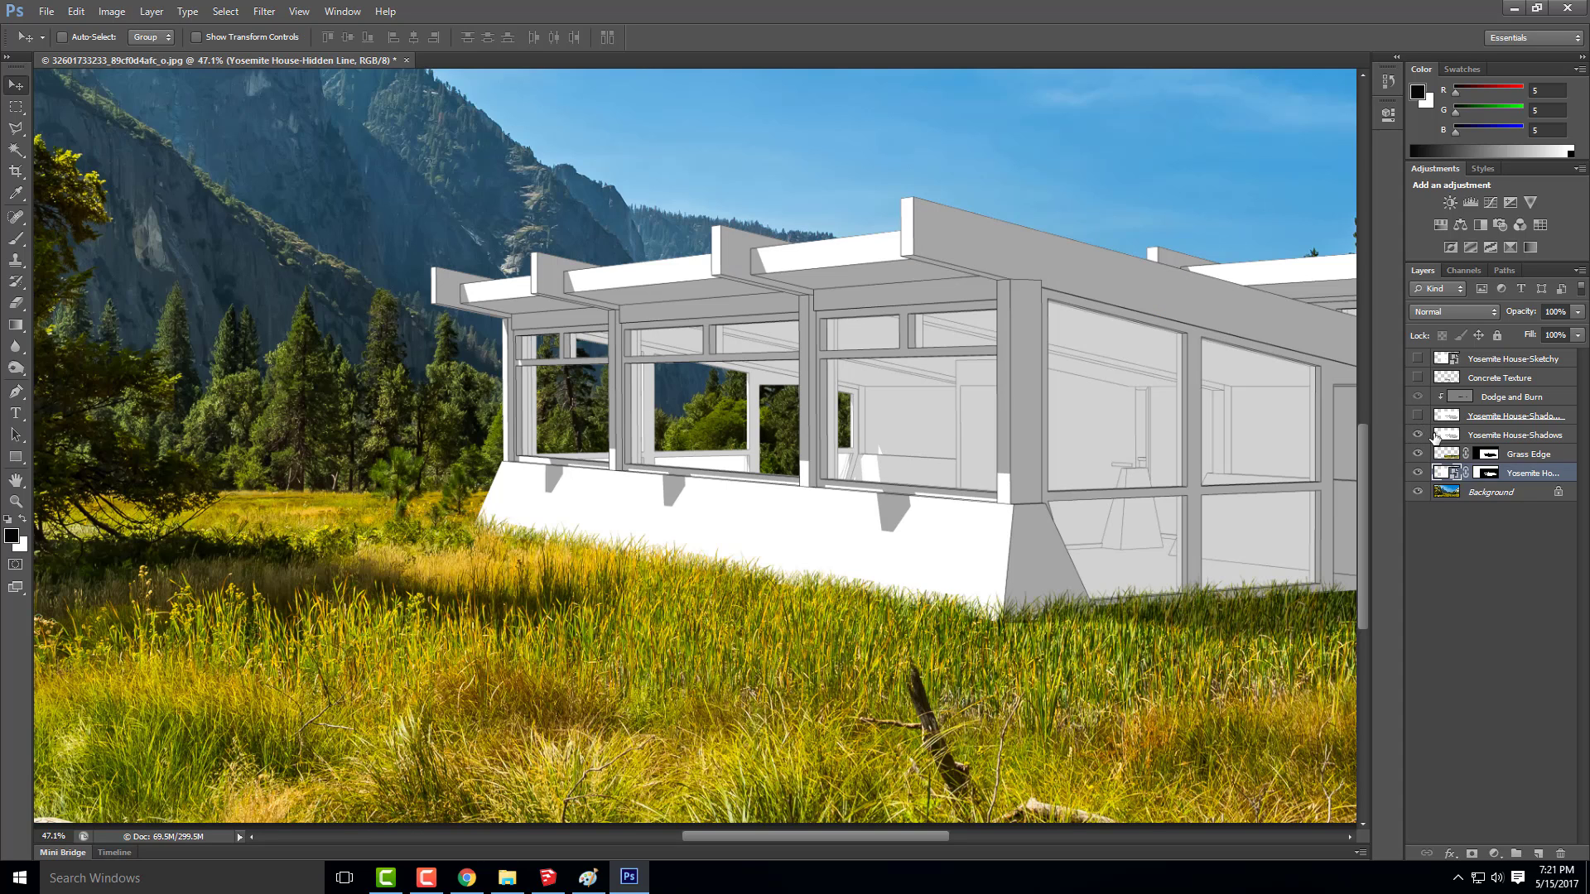
left_click(1418, 435)
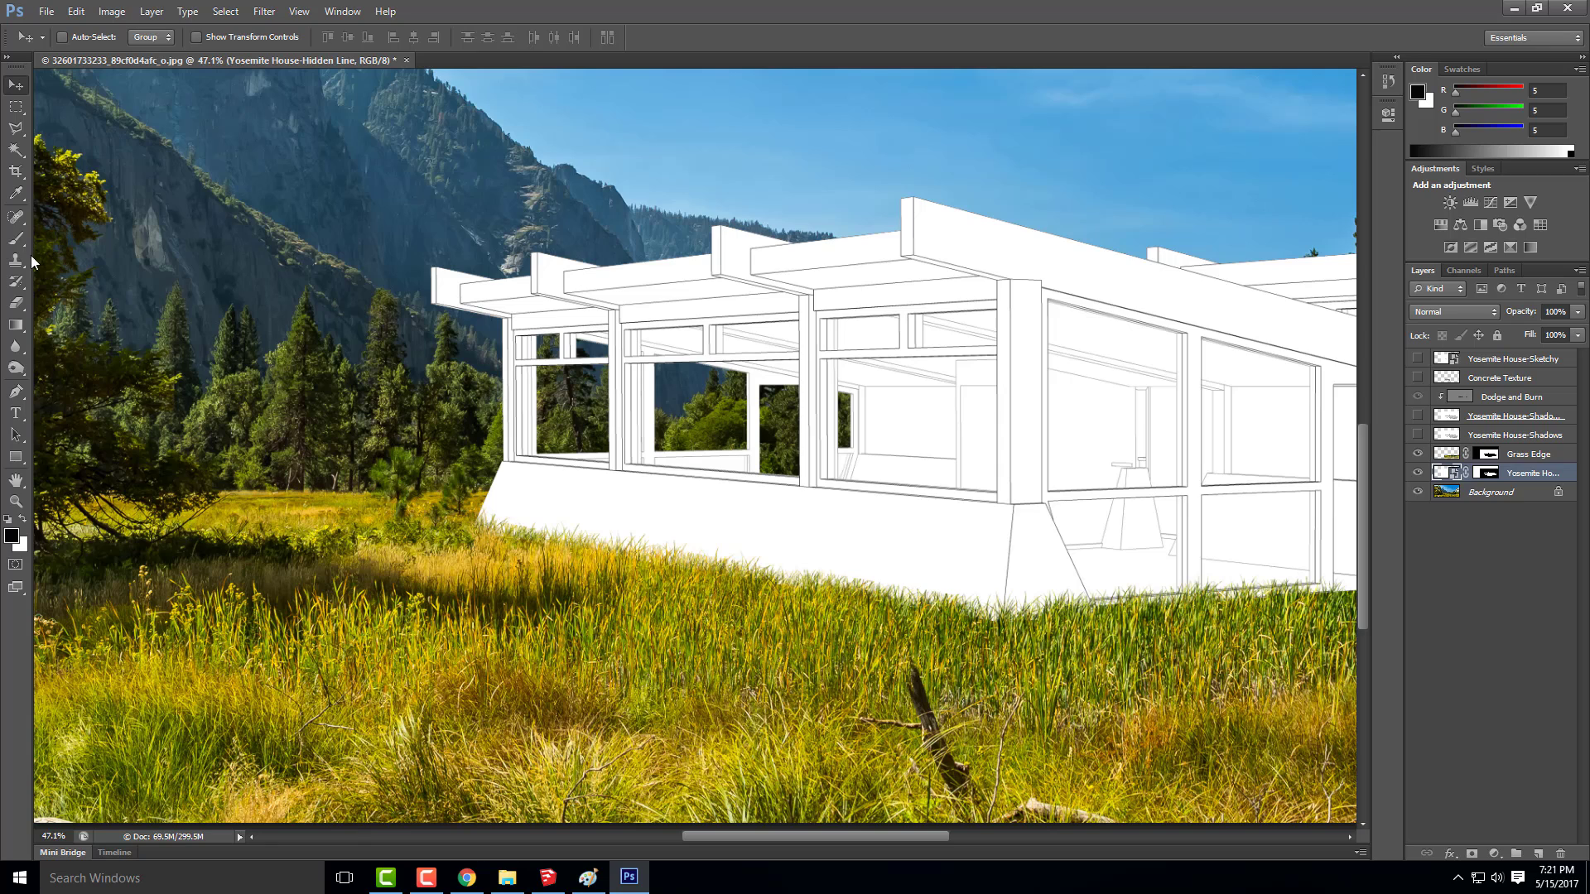
left_click(16, 150)
left_click(694, 525)
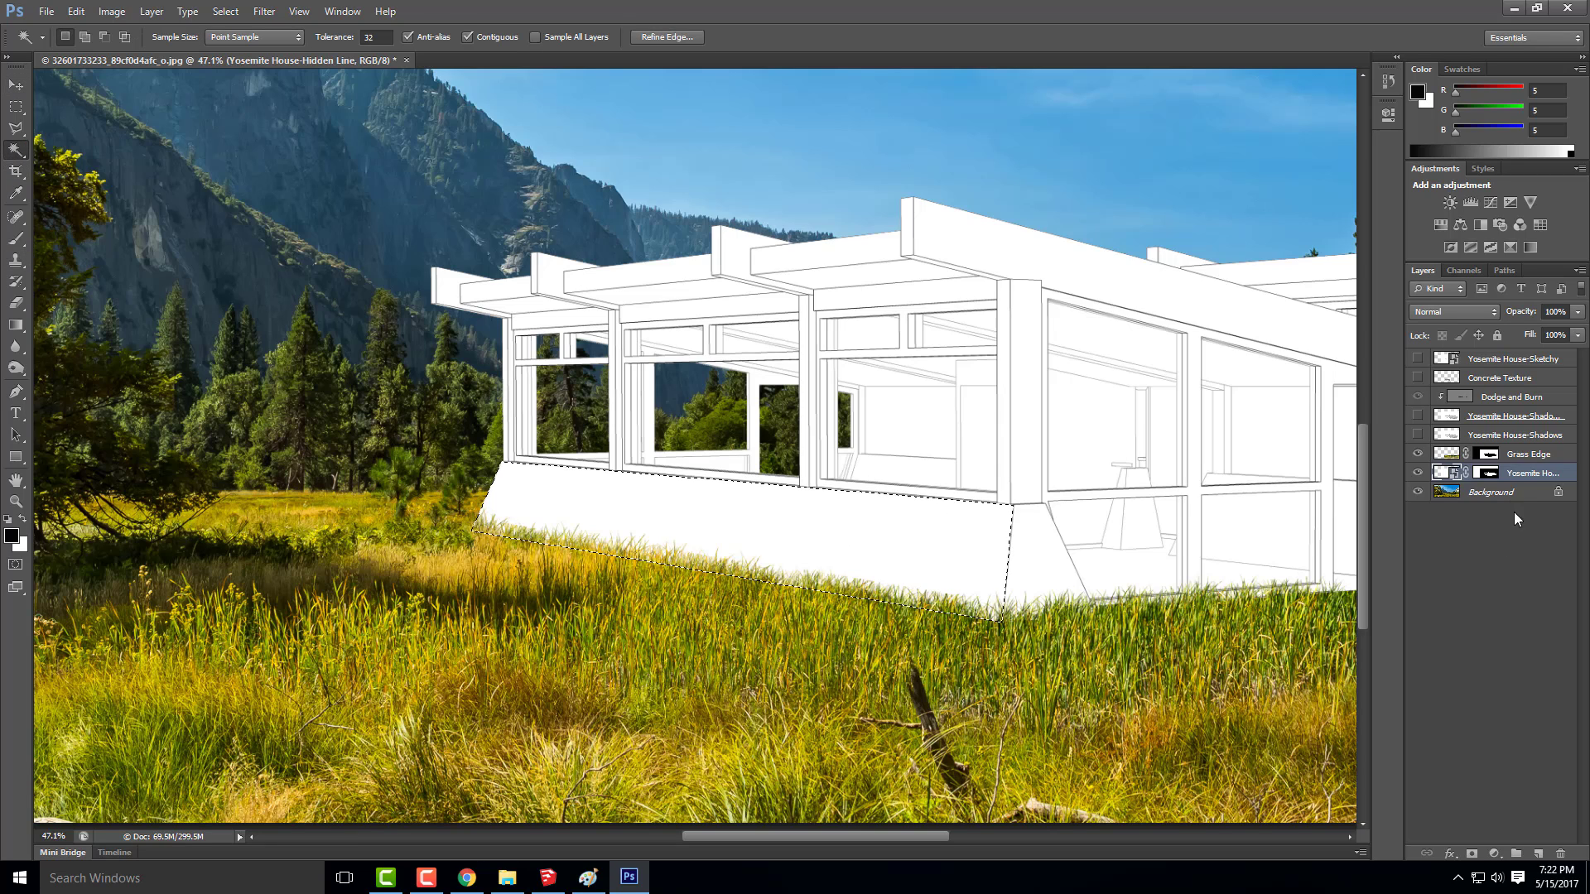
Show the Concrete Texture layer, mask it to the base wall selection and set its opacity to 100%
left_click(1418, 379)
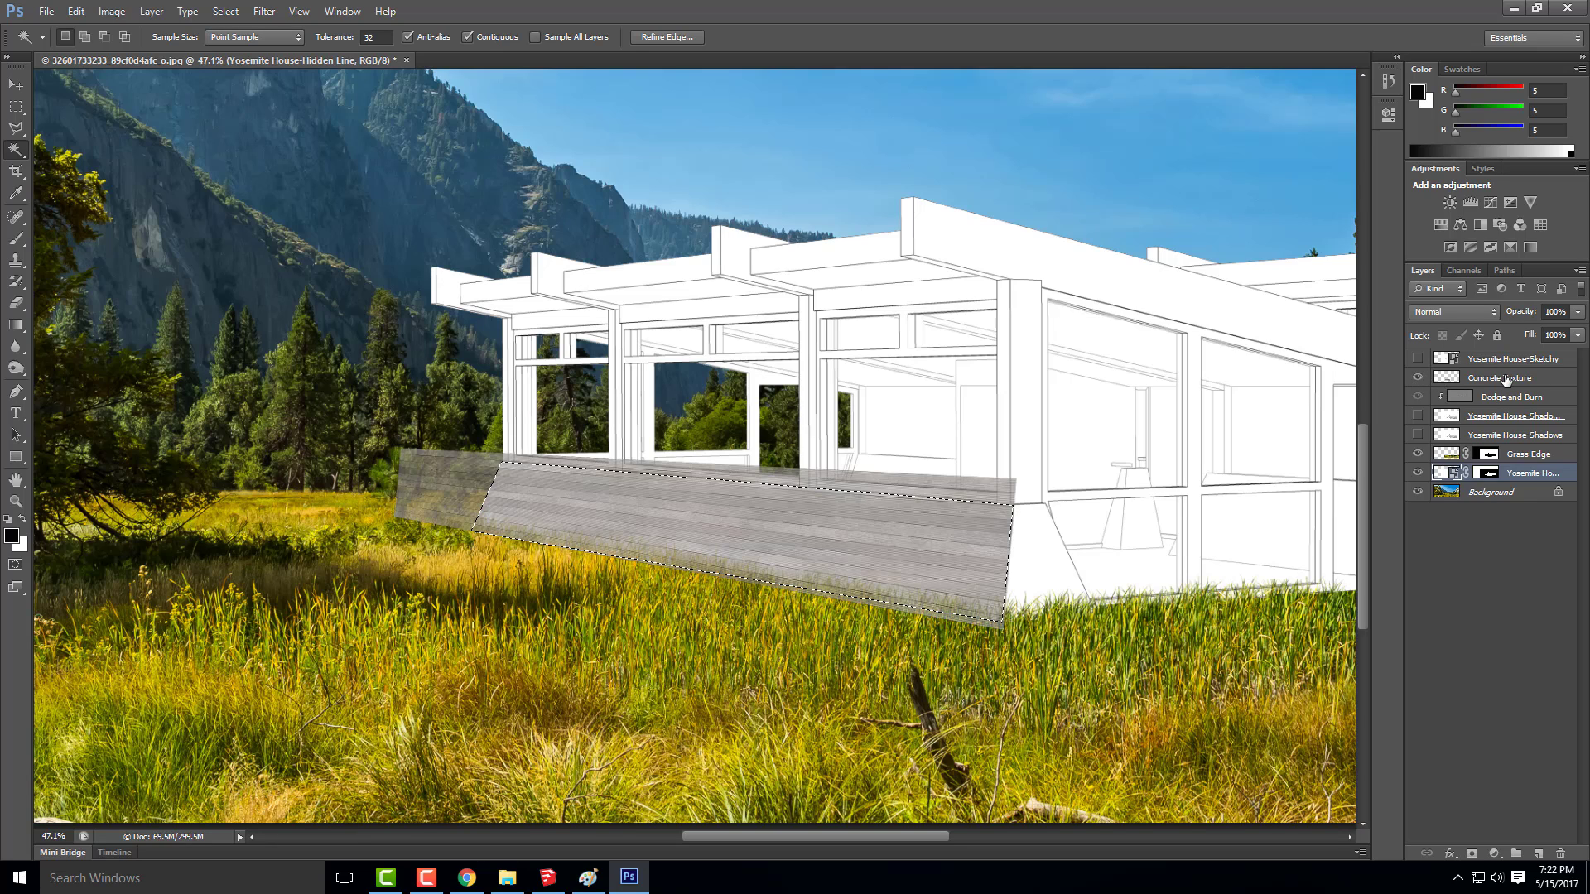
left_click(1504, 379)
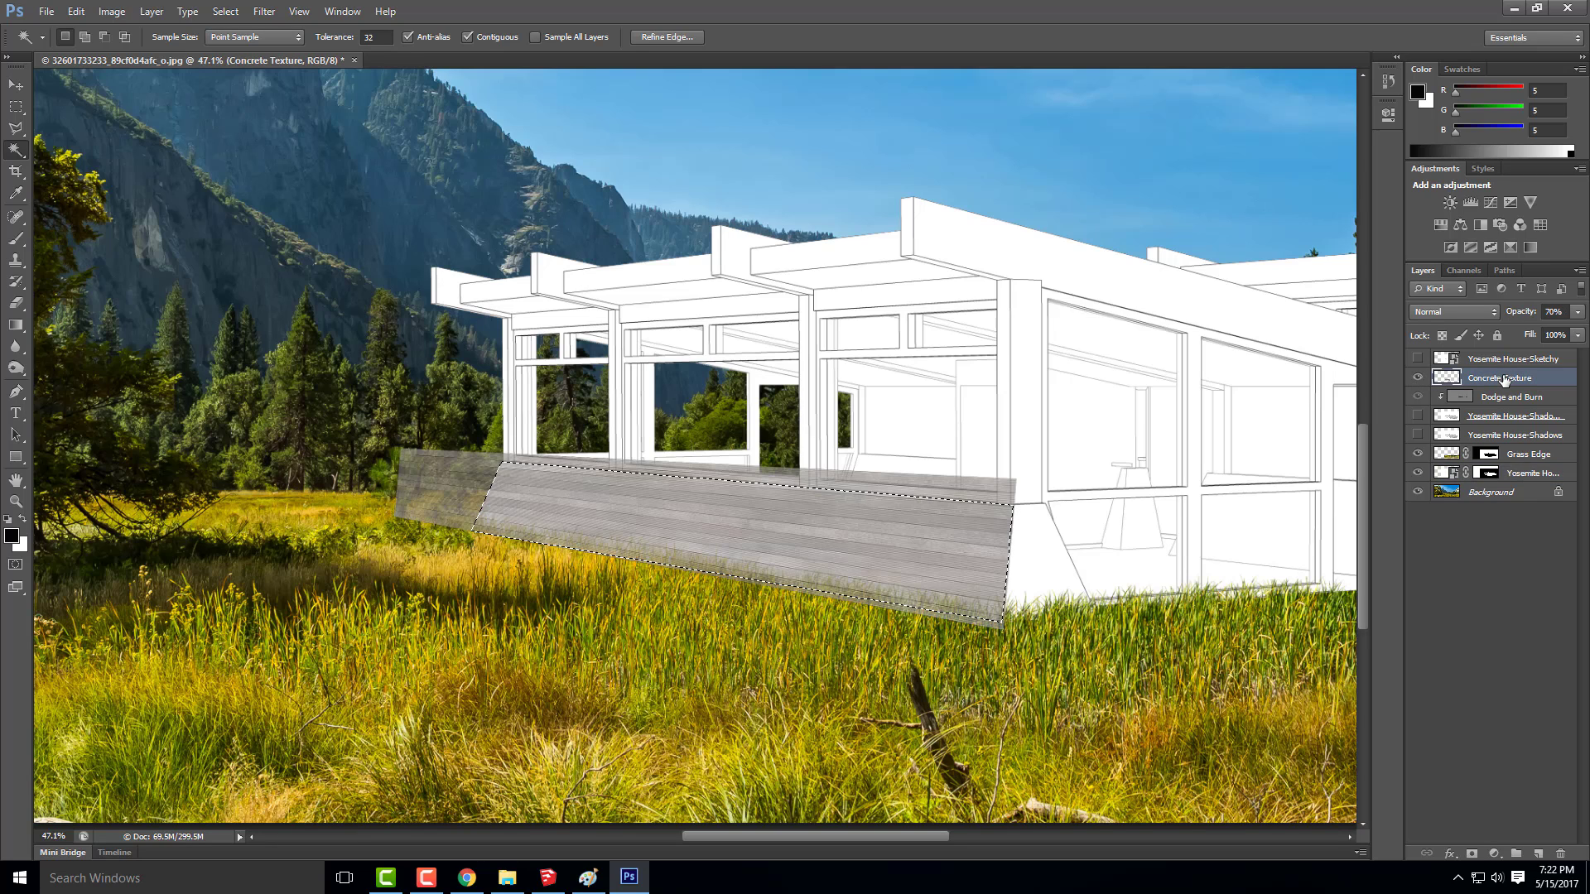
left_click(1472, 853)
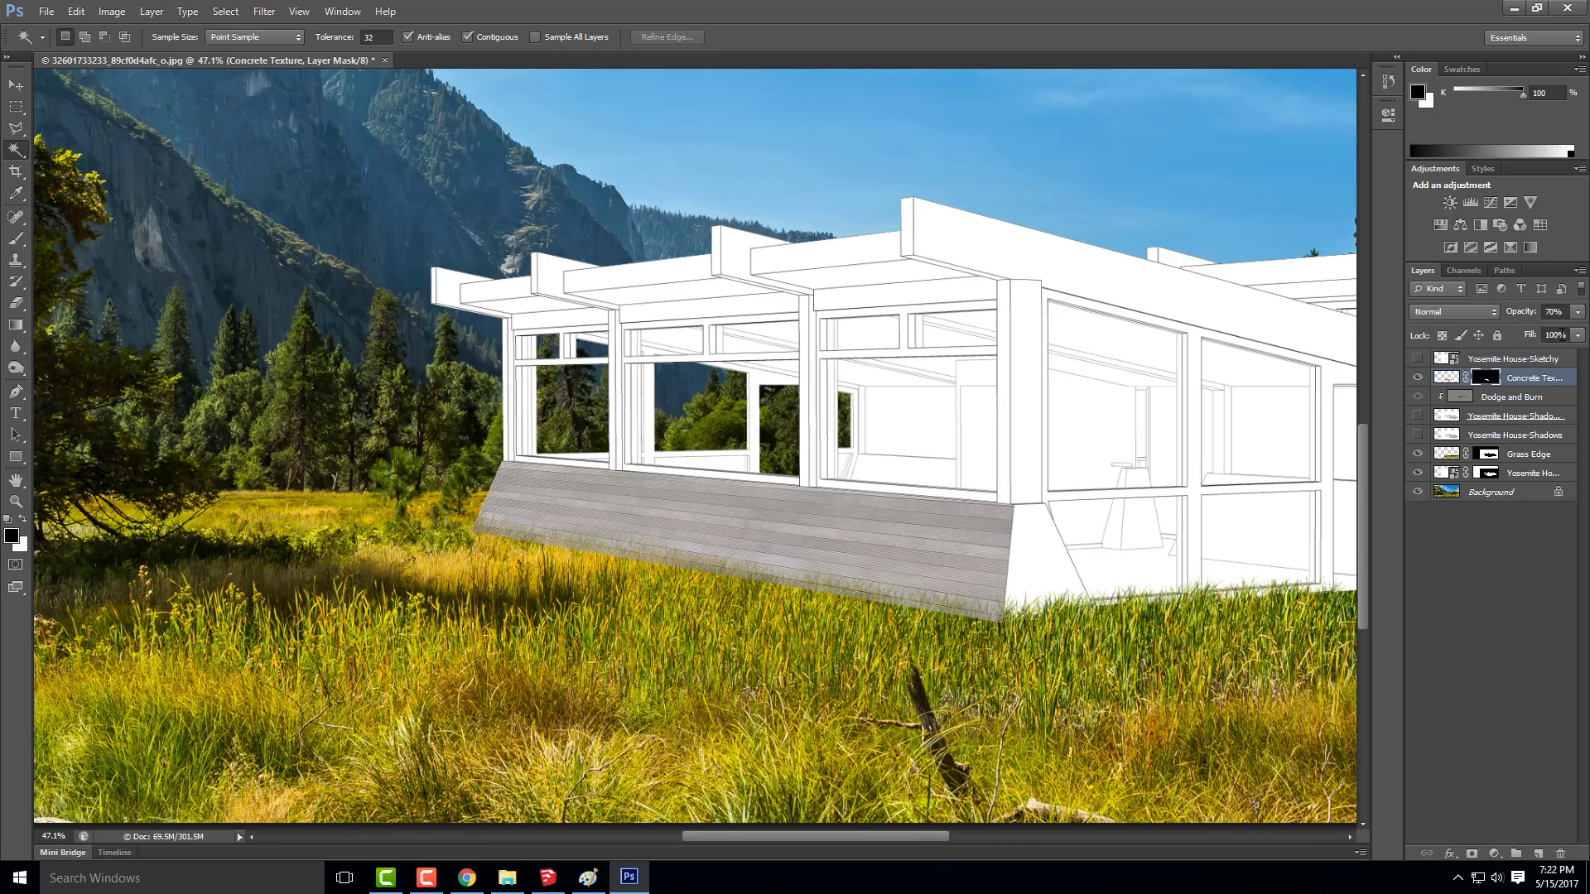
left_click(1546, 311)
type("100")
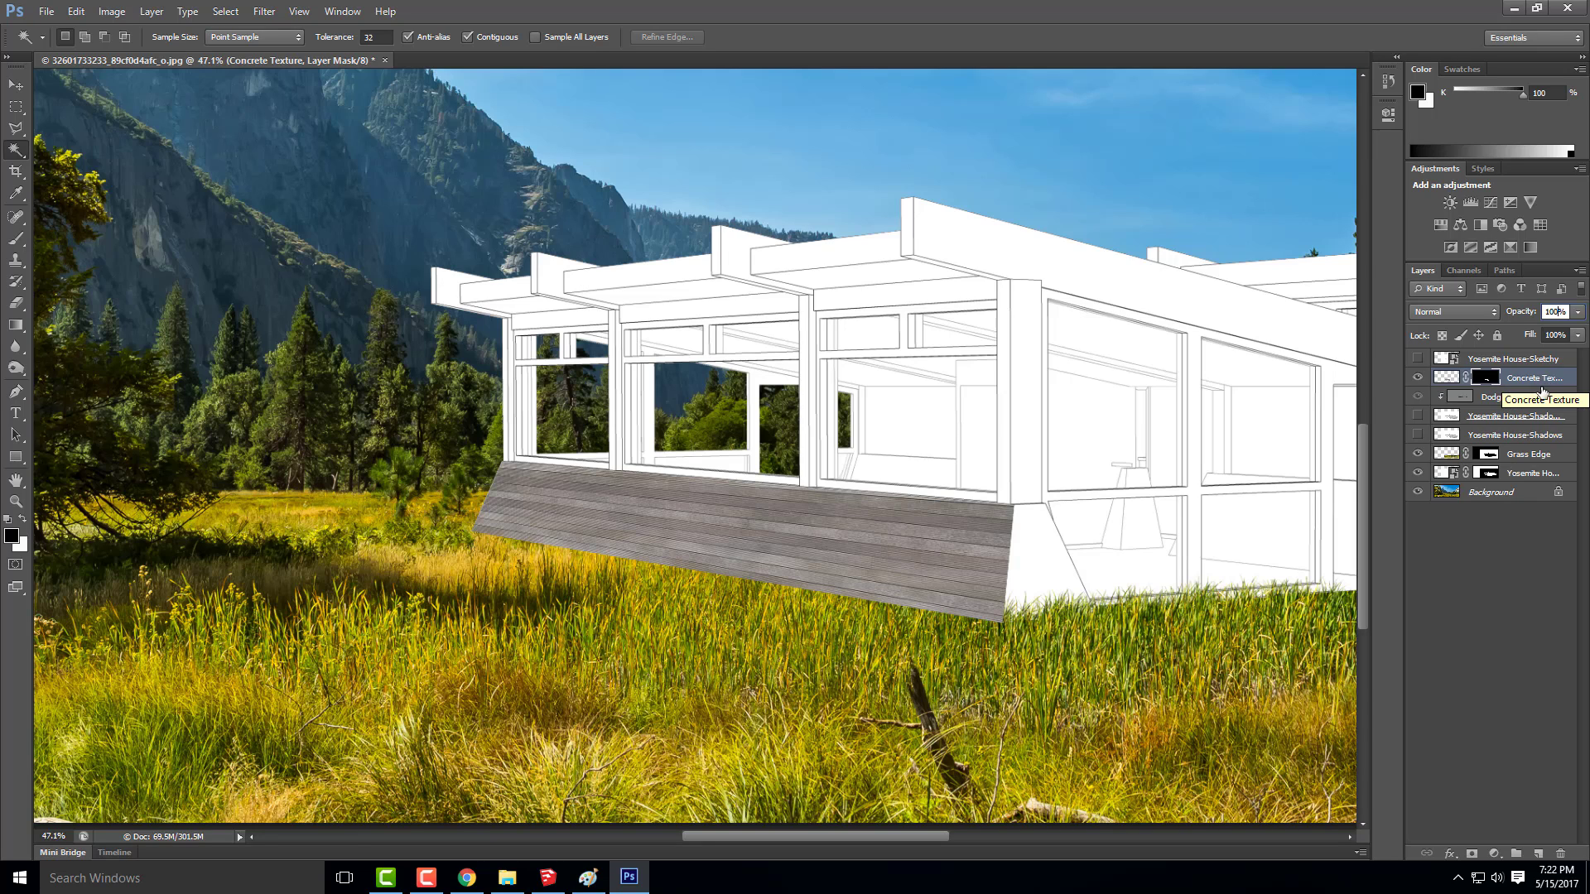
Move the Grass Edge layer to the top of the layer stack so the grass overlaps the textured wall
left_click(1522, 457)
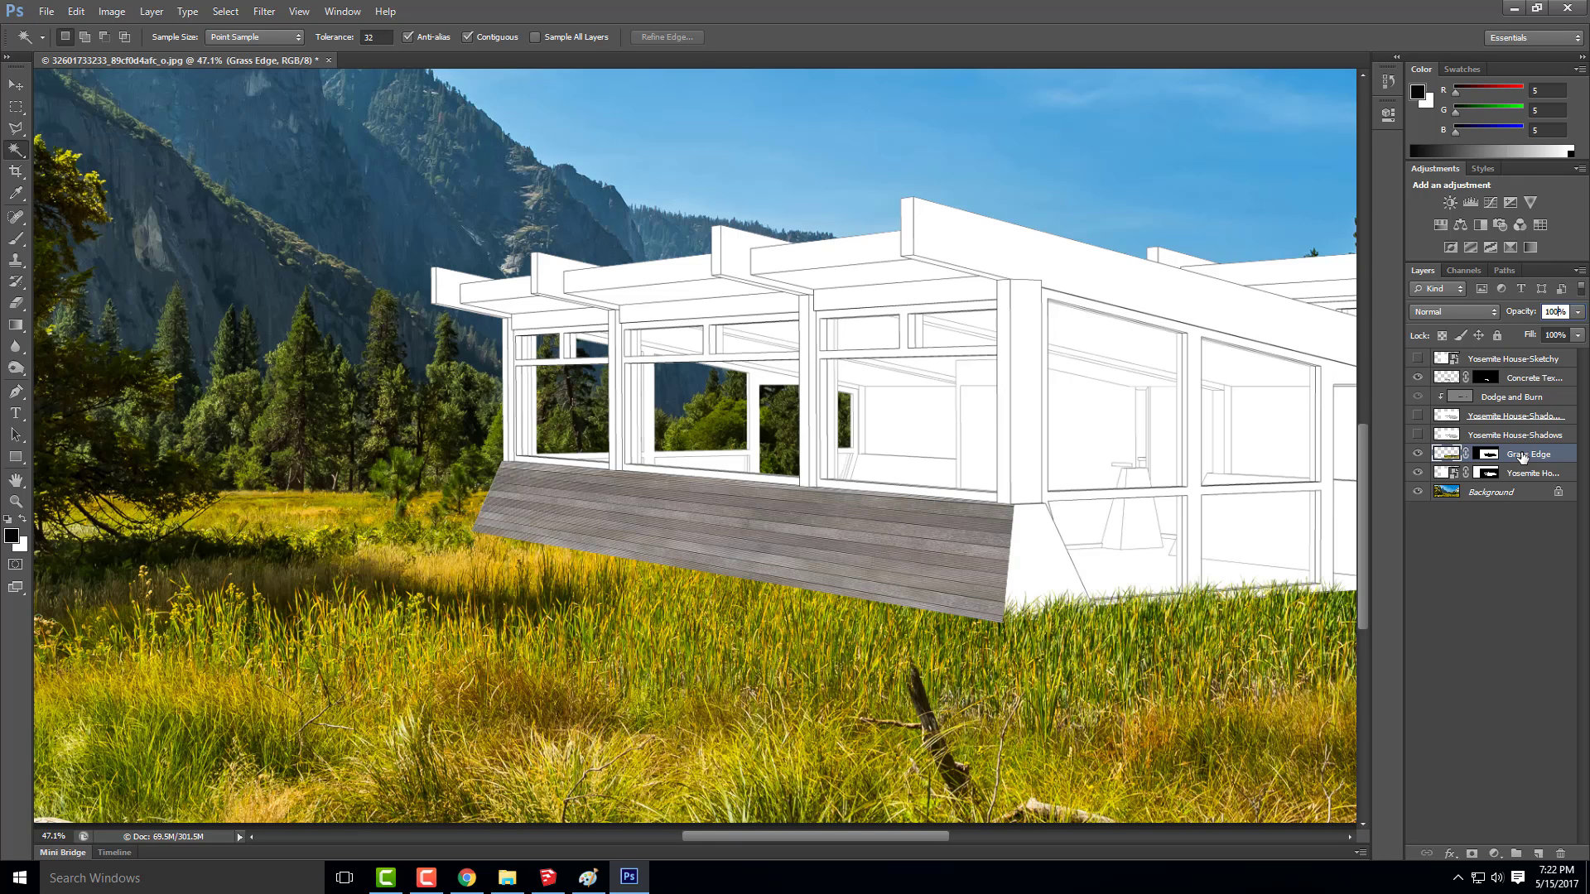
left_click_drag(1522, 458, 1529, 355)
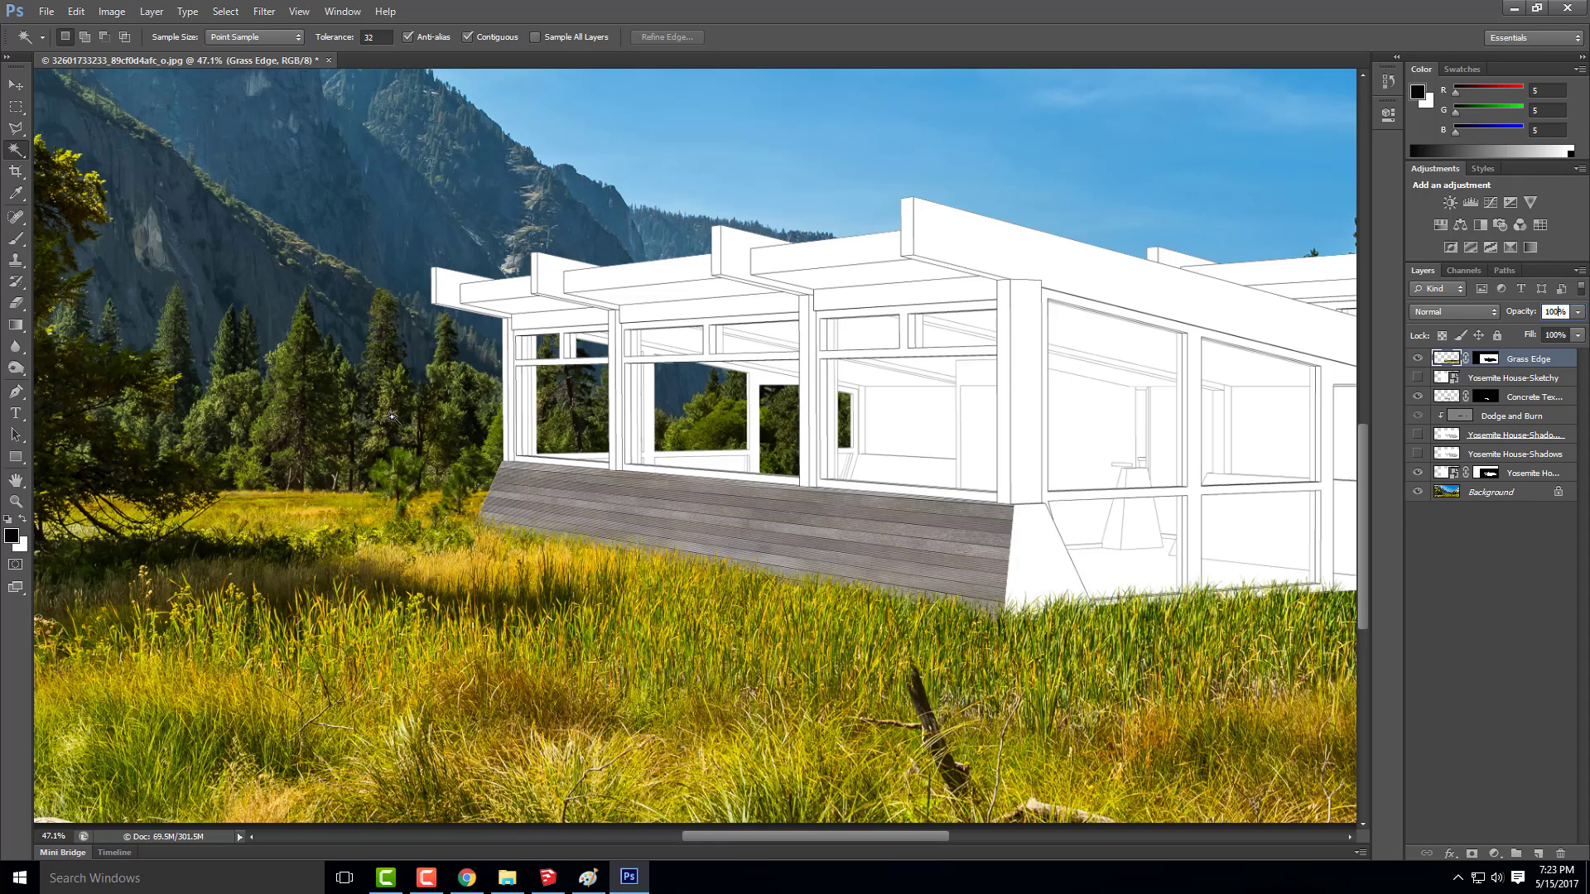
key("alt")
key("alt")
left_click(51, 837)
left_click_drag(51, 837, 40, 836)
type("40")
key("Return")
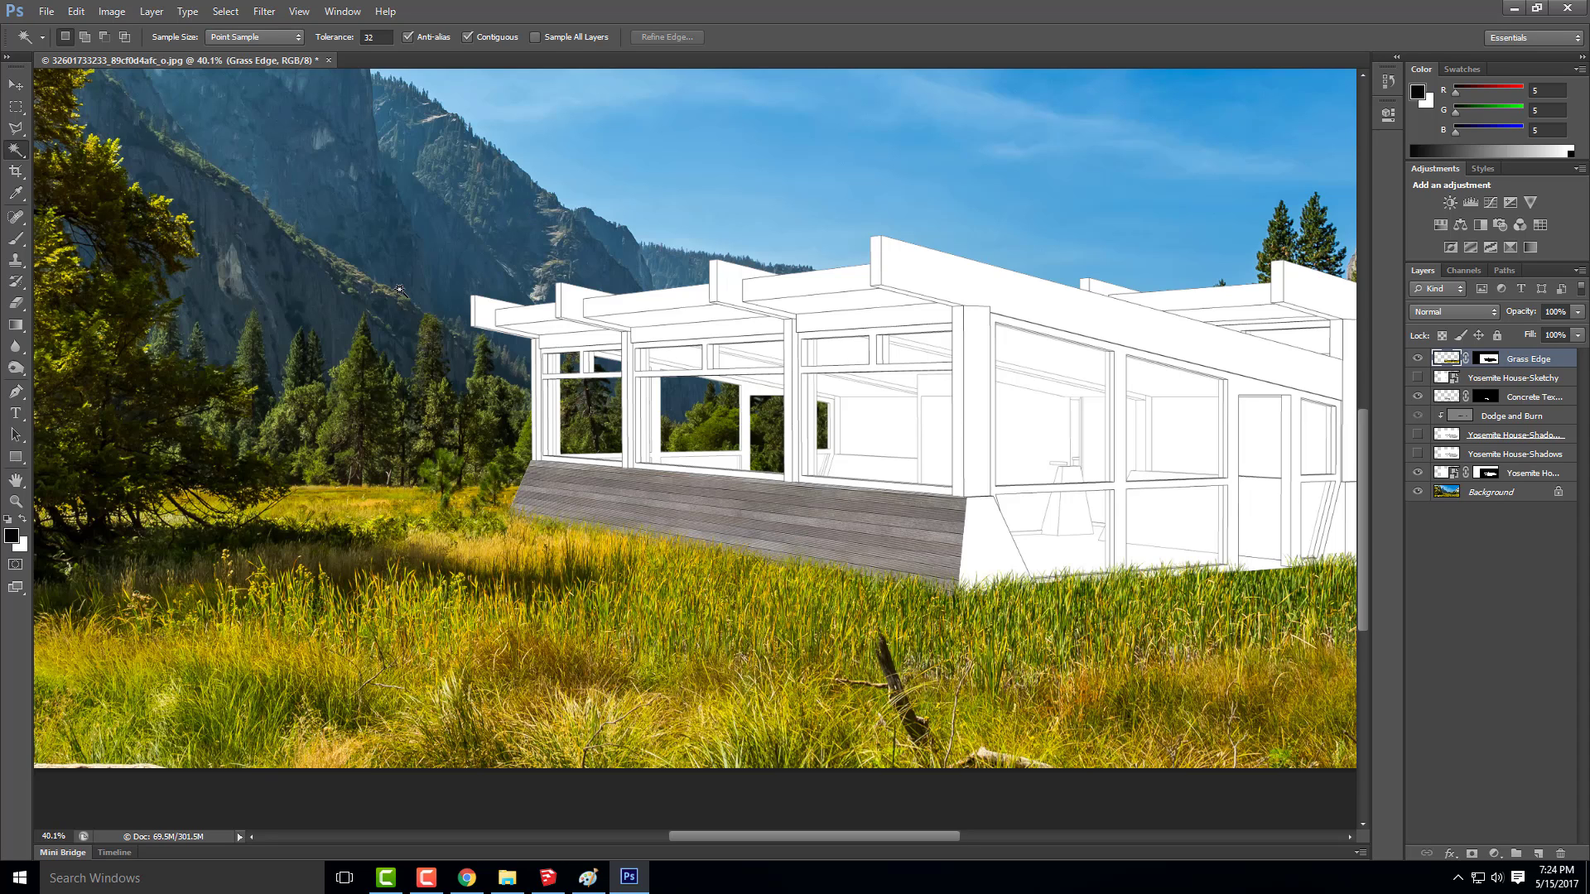
left_click(47, 11)
left_click(87, 282)
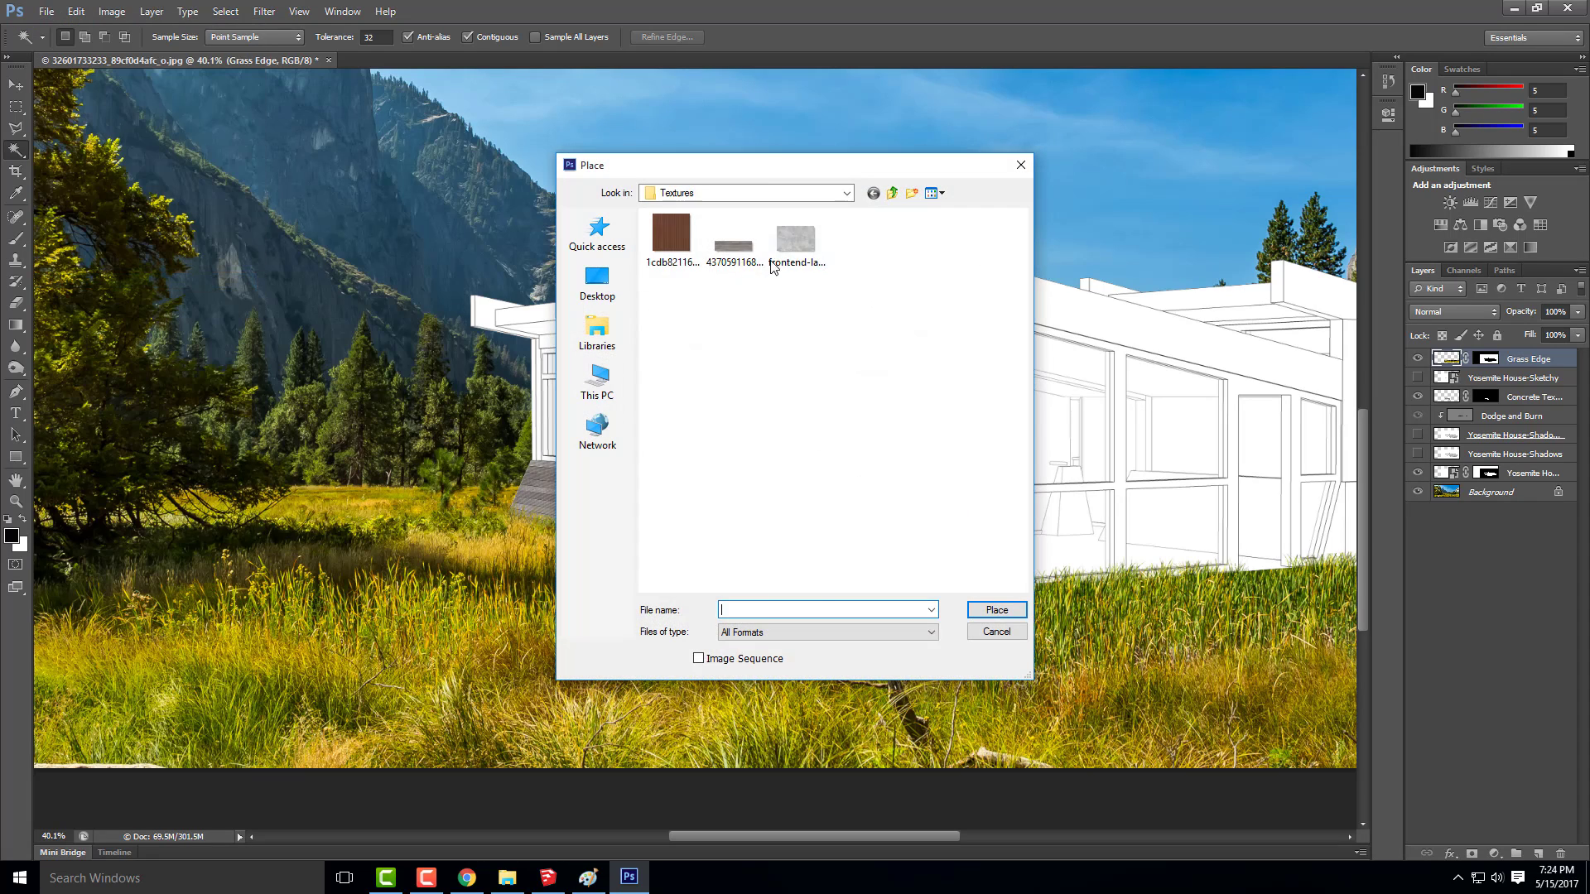
left_click(720, 249)
left_click(997, 610)
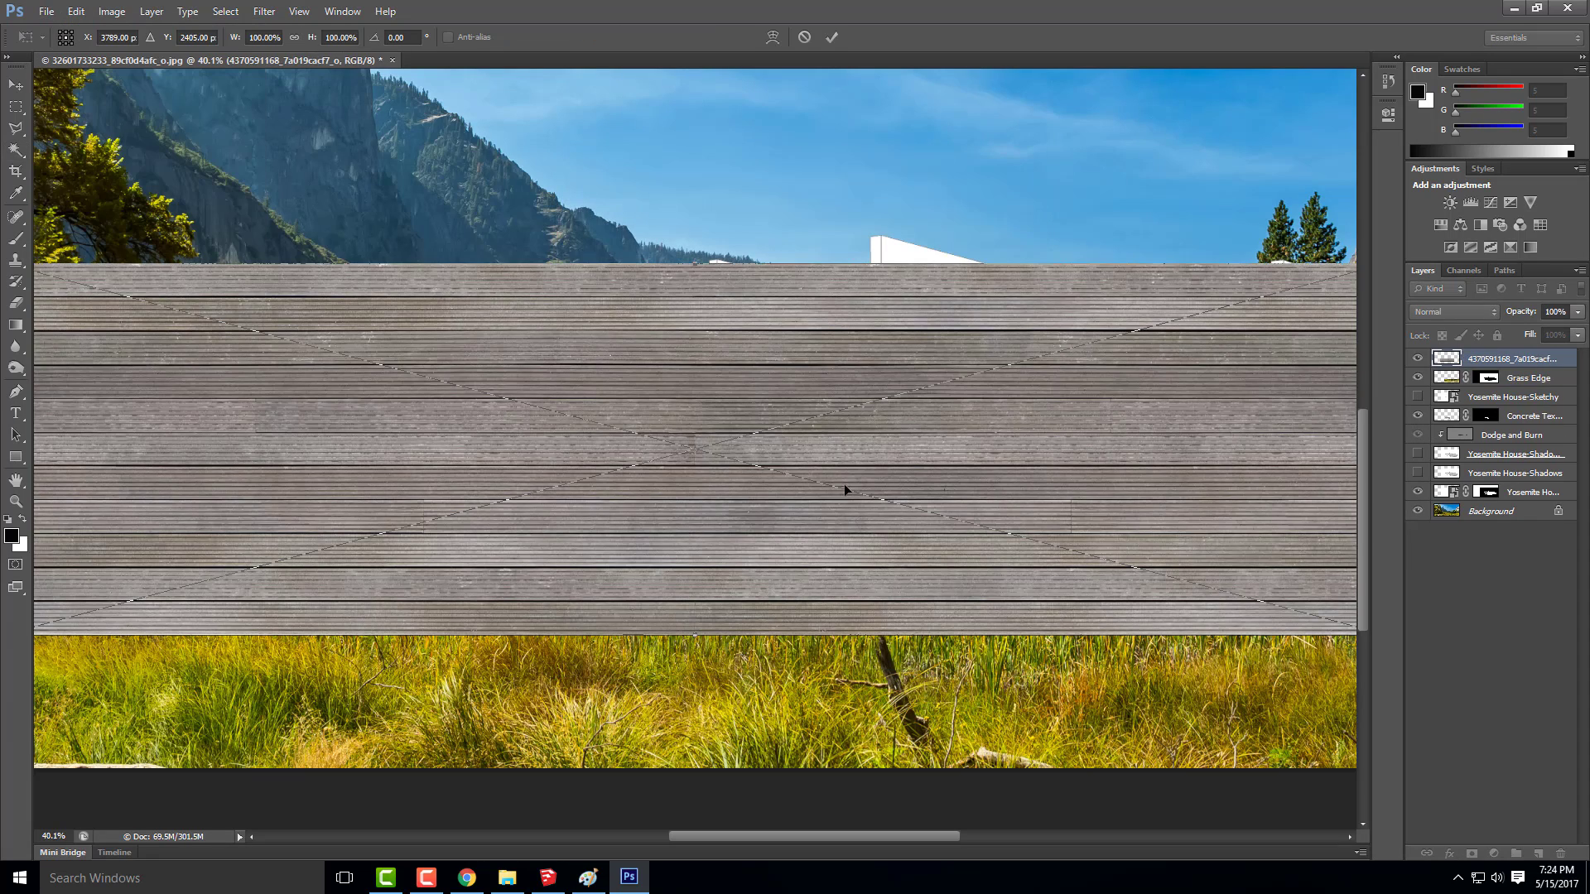
scroll(770, 466, "down", 5)
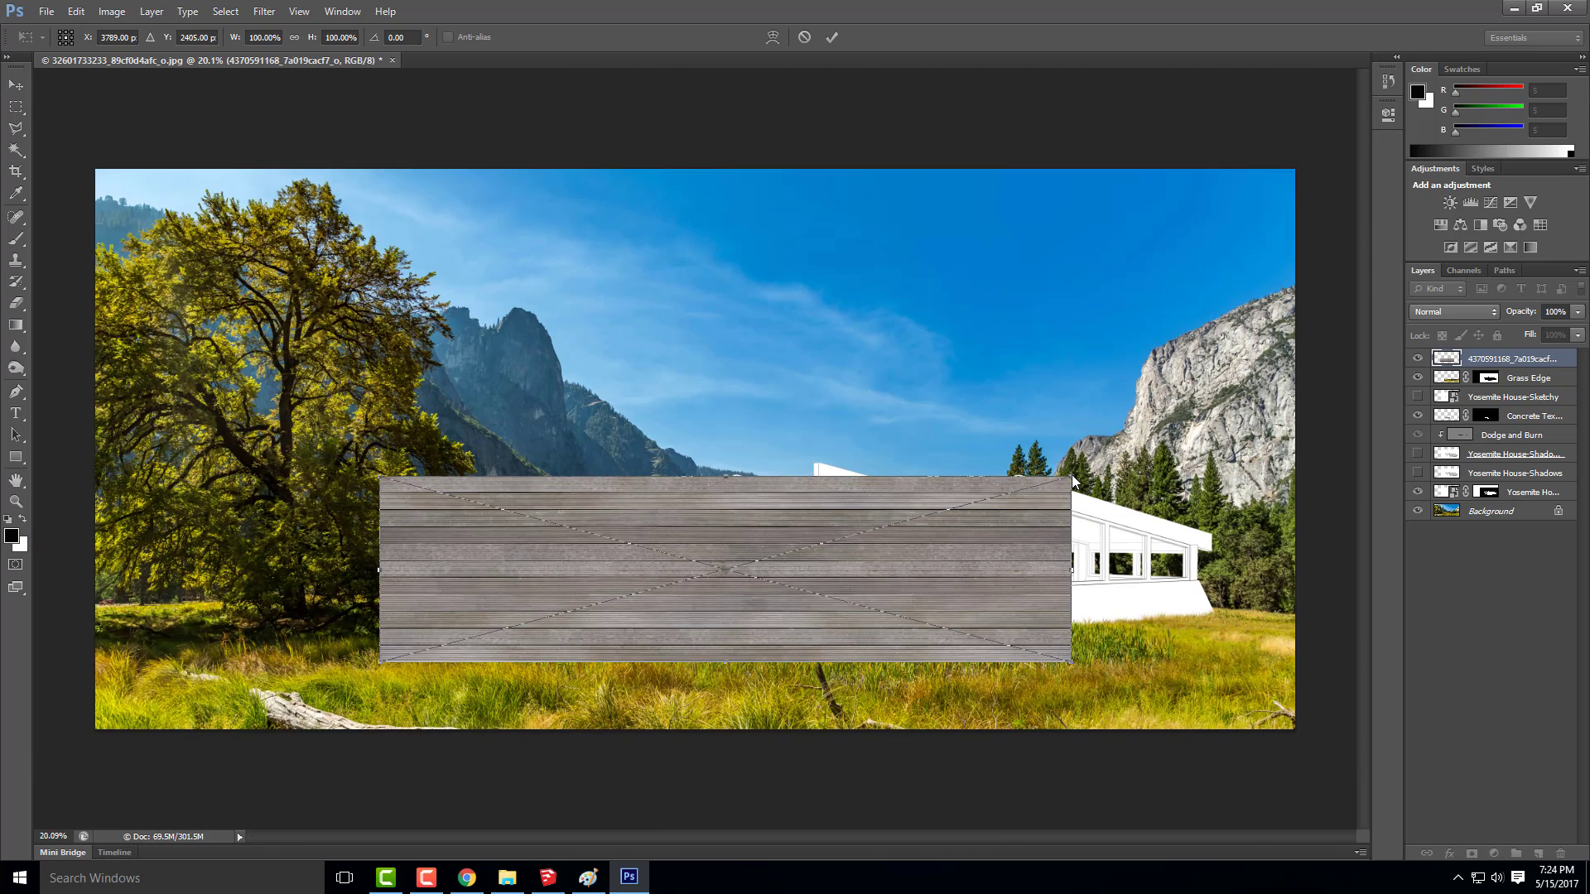
Scale the placed grey plank image down to about 28% and commit the placement
left_click_drag(1071, 474, 606, 626)
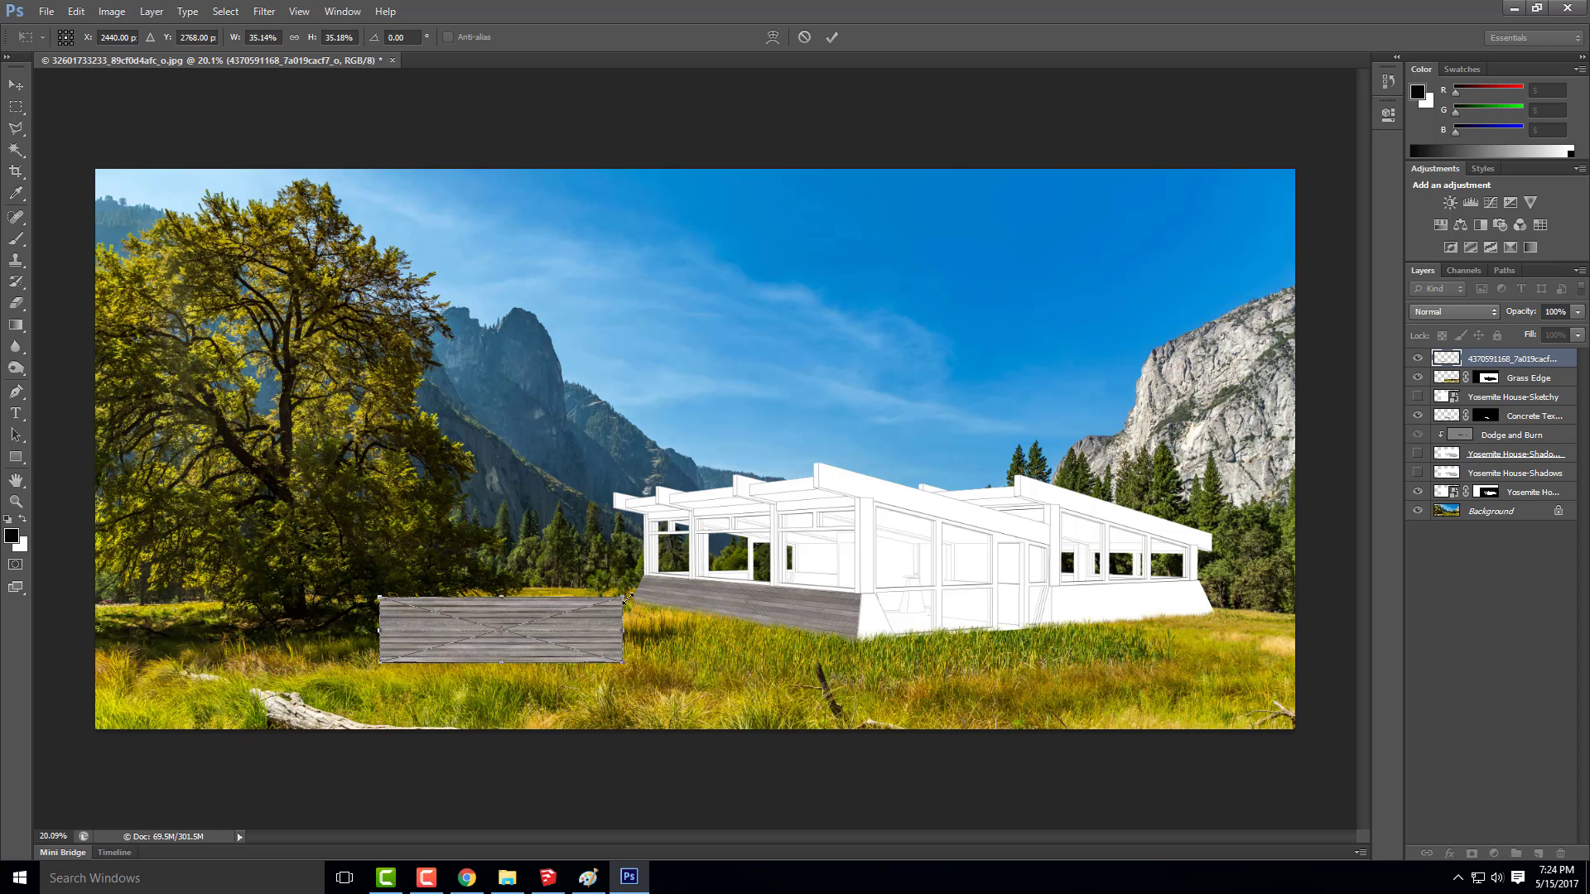
left_click_drag(621, 598, 575, 610)
left_click(16, 85)
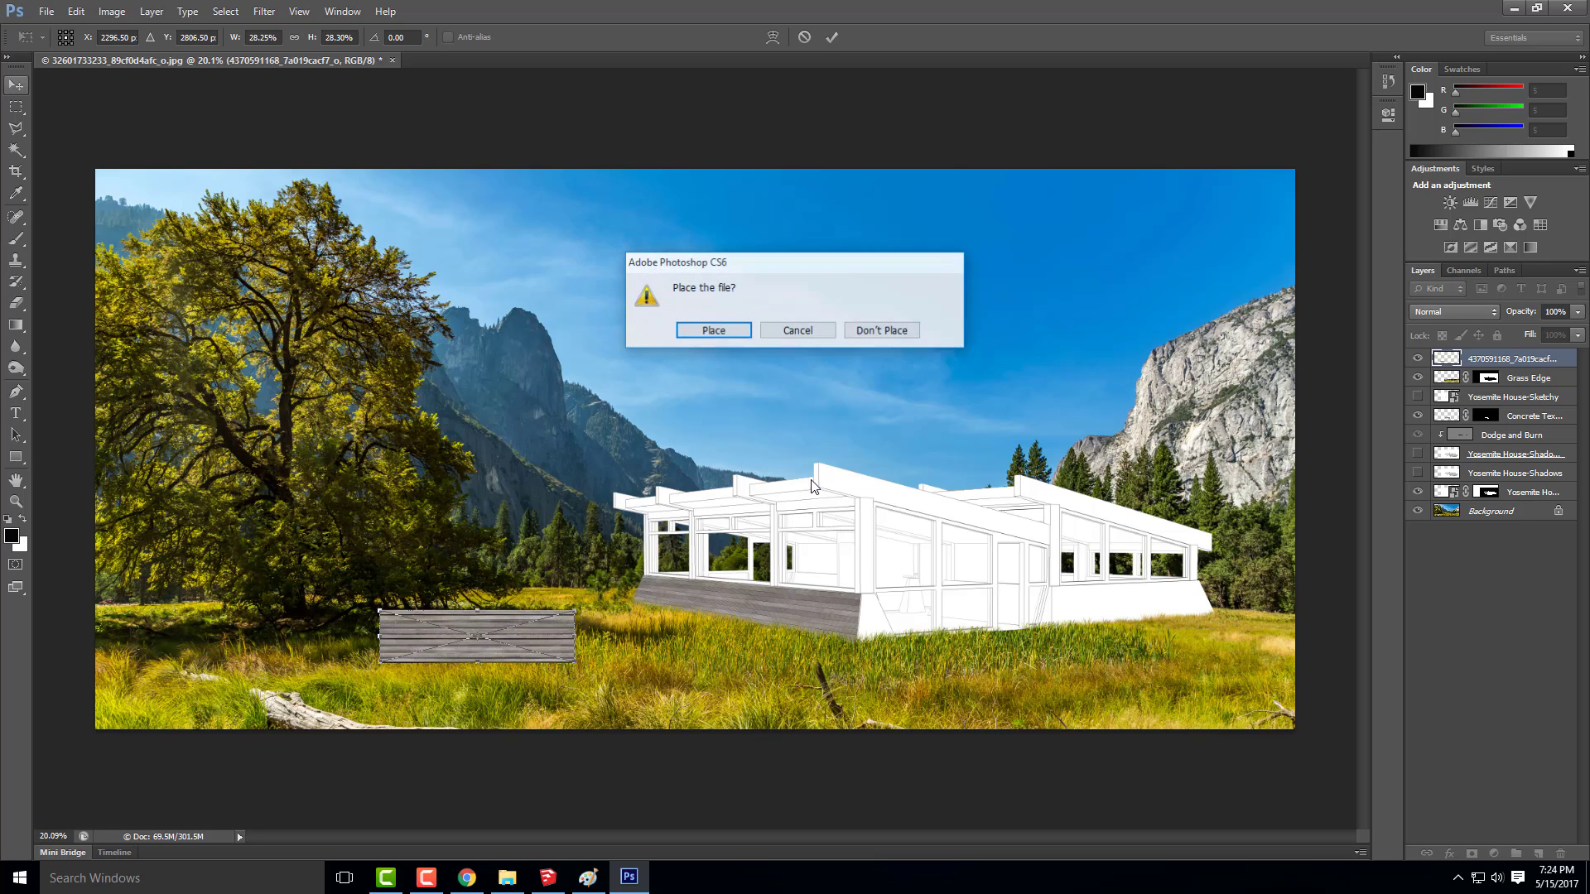
left_click(747, 331)
Move the plank image onto the right-hand base wall so it starts at the house's front corner
left_click_drag(427, 627, 967, 613)
scroll(1068, 698, "up", 5, "alt")
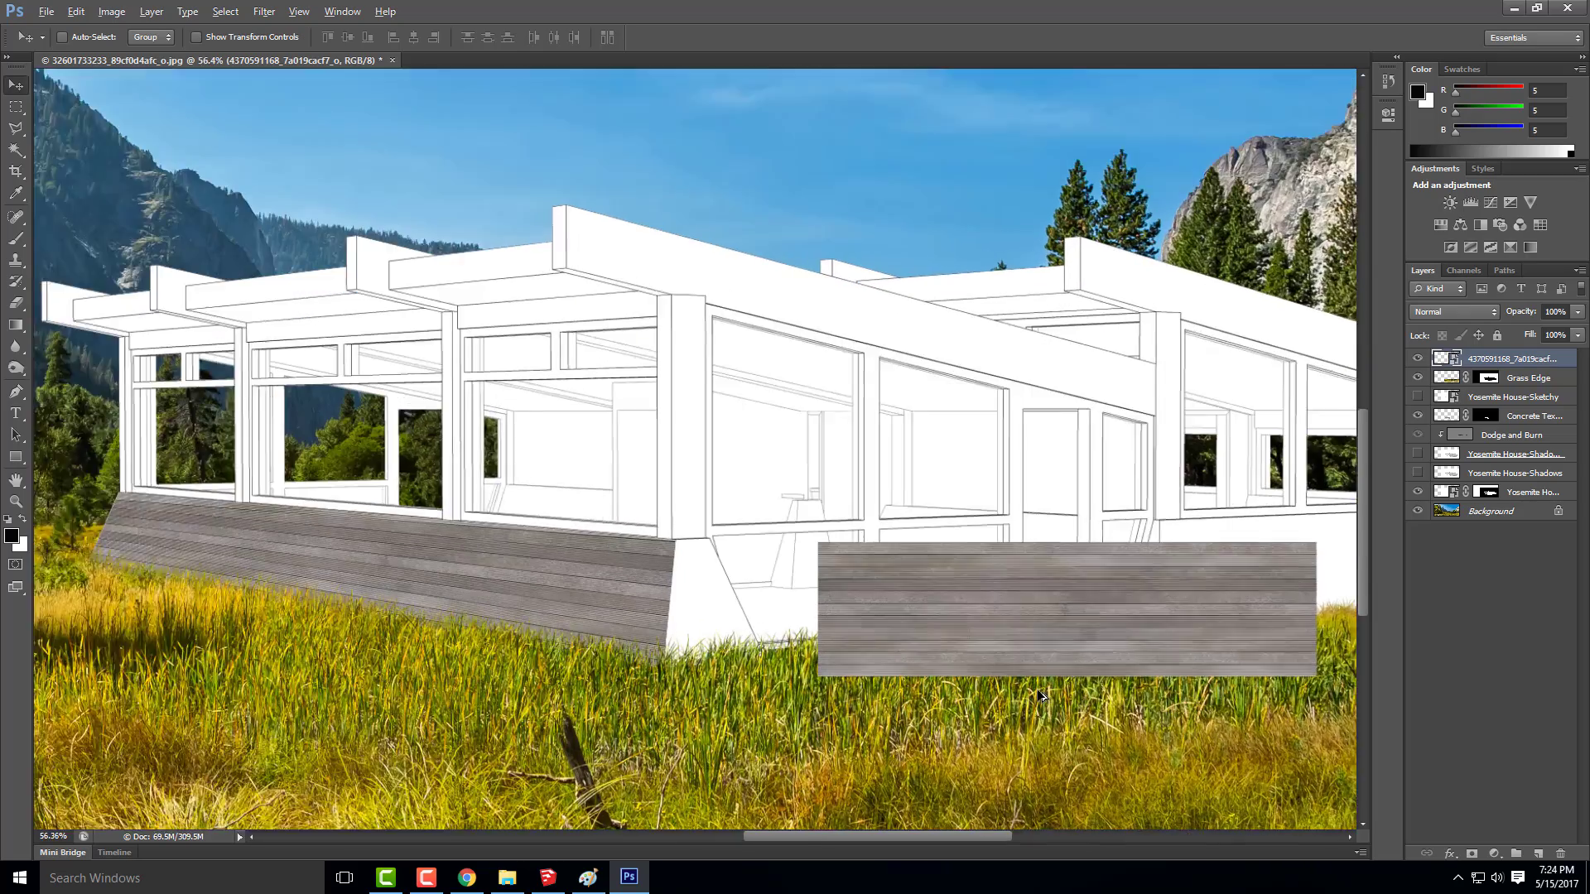
scroll(1042, 695, "up", 2)
left_click_drag(887, 649, 665, 621)
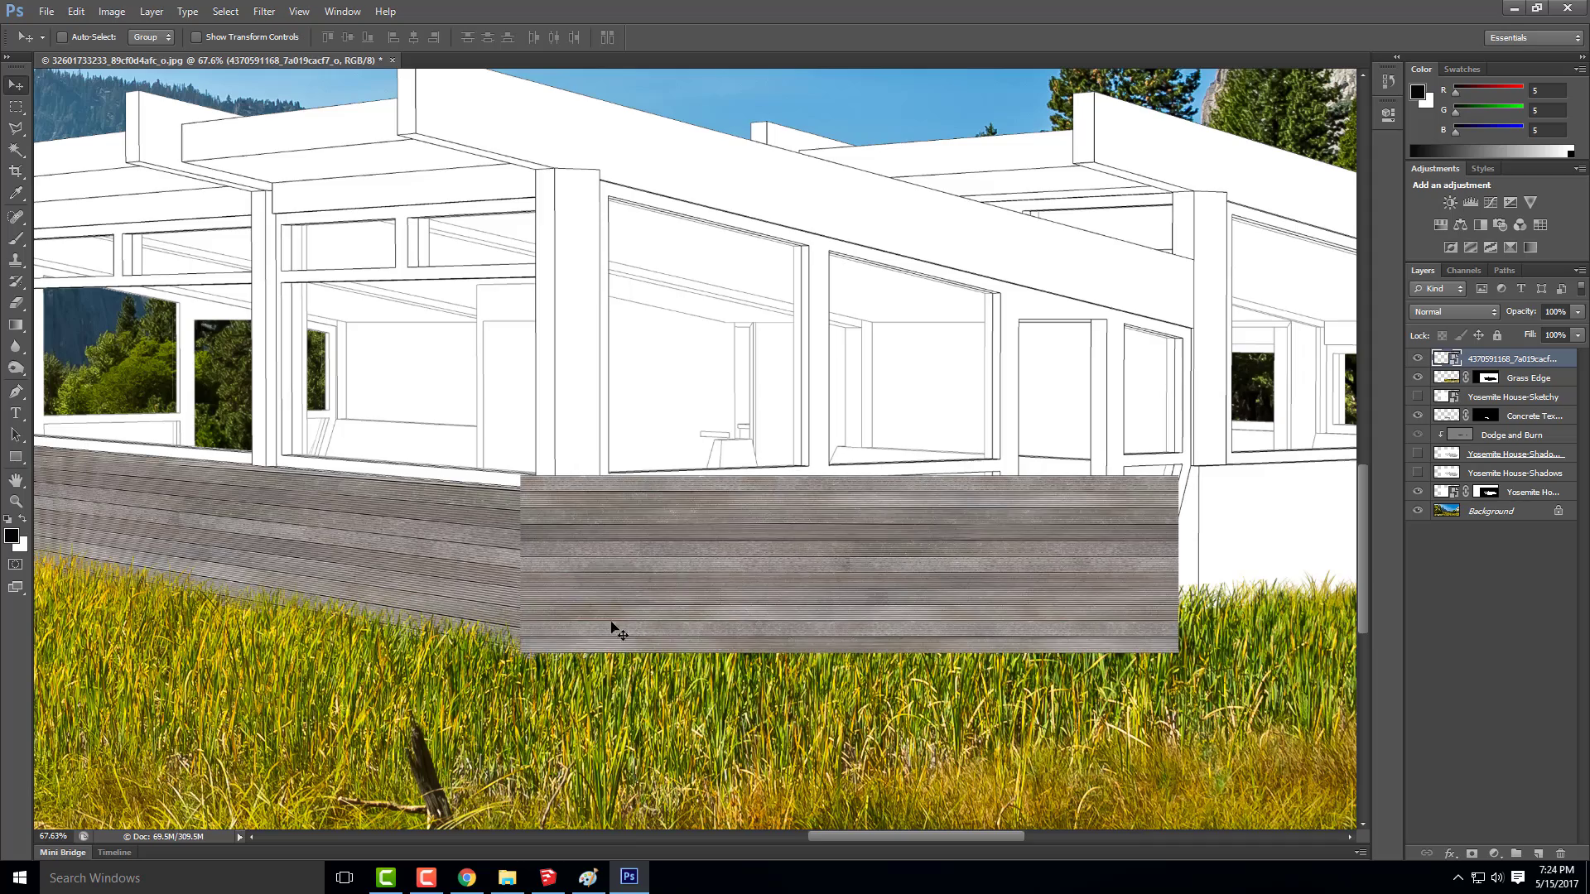
scroll(414, 581, "down", 3)
scroll(414, 581, "down", 2, "alt")
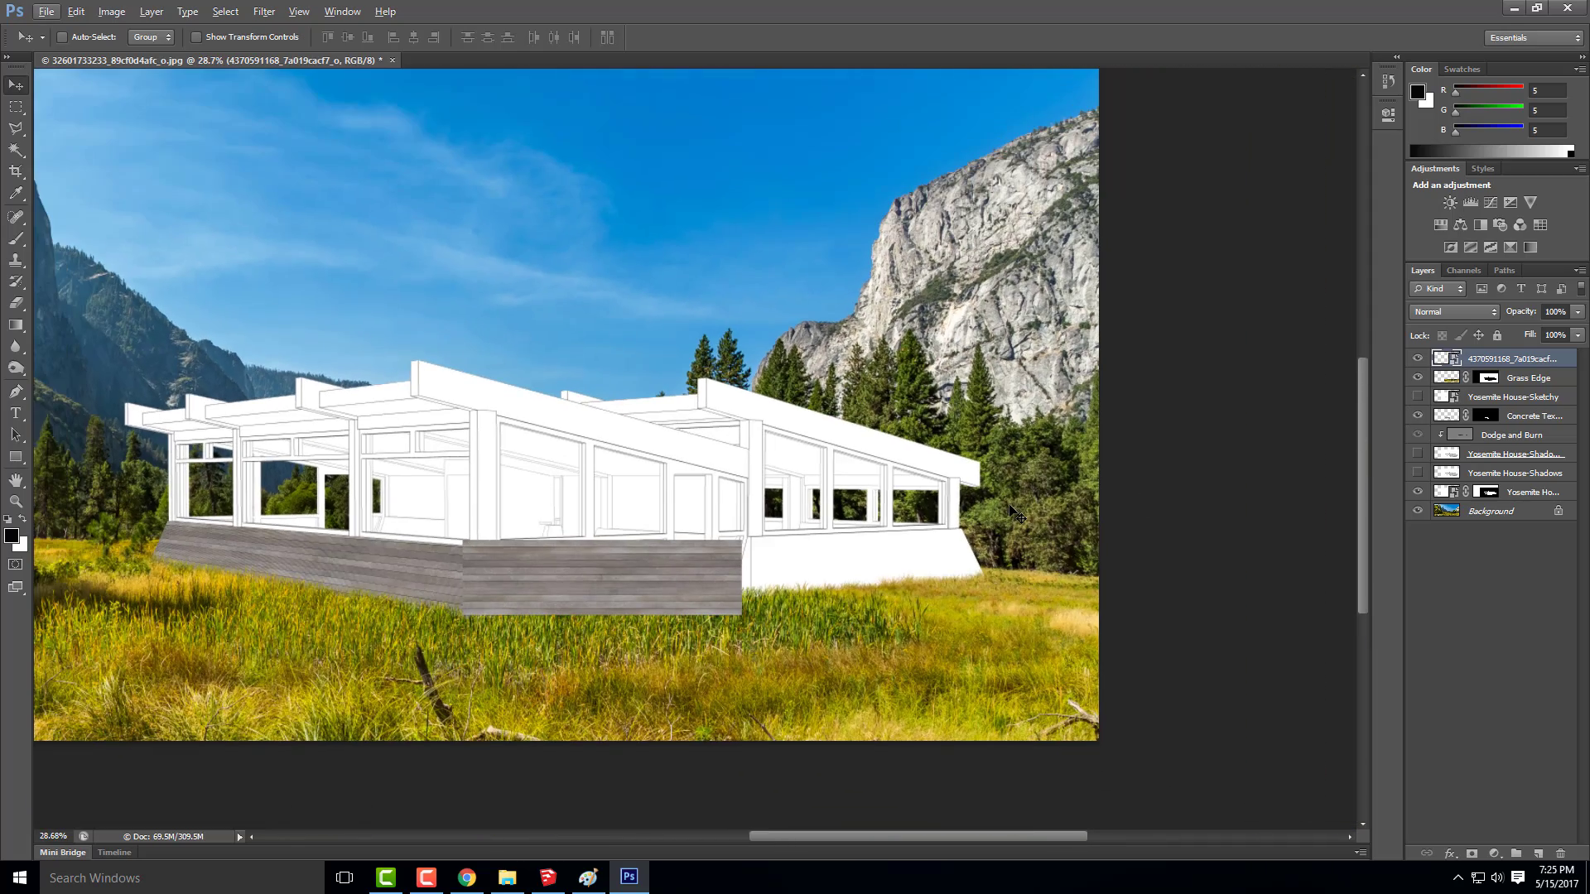
Duplicate the plank layer twice and line the copies up end to end past the far end of the wall
right_click(1511, 364)
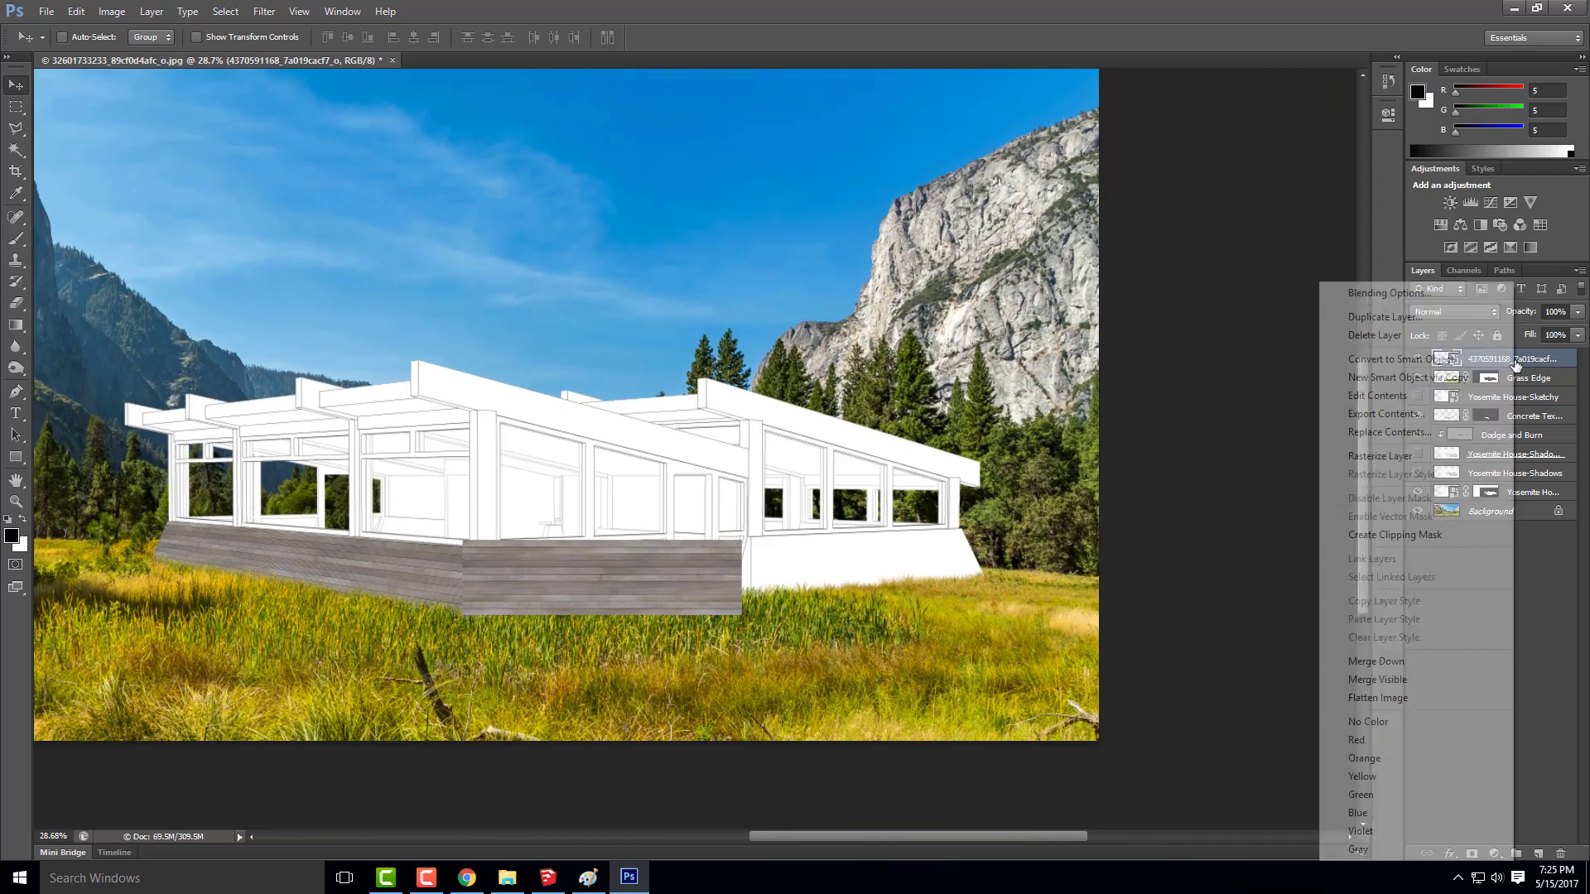
left_click(1362, 316)
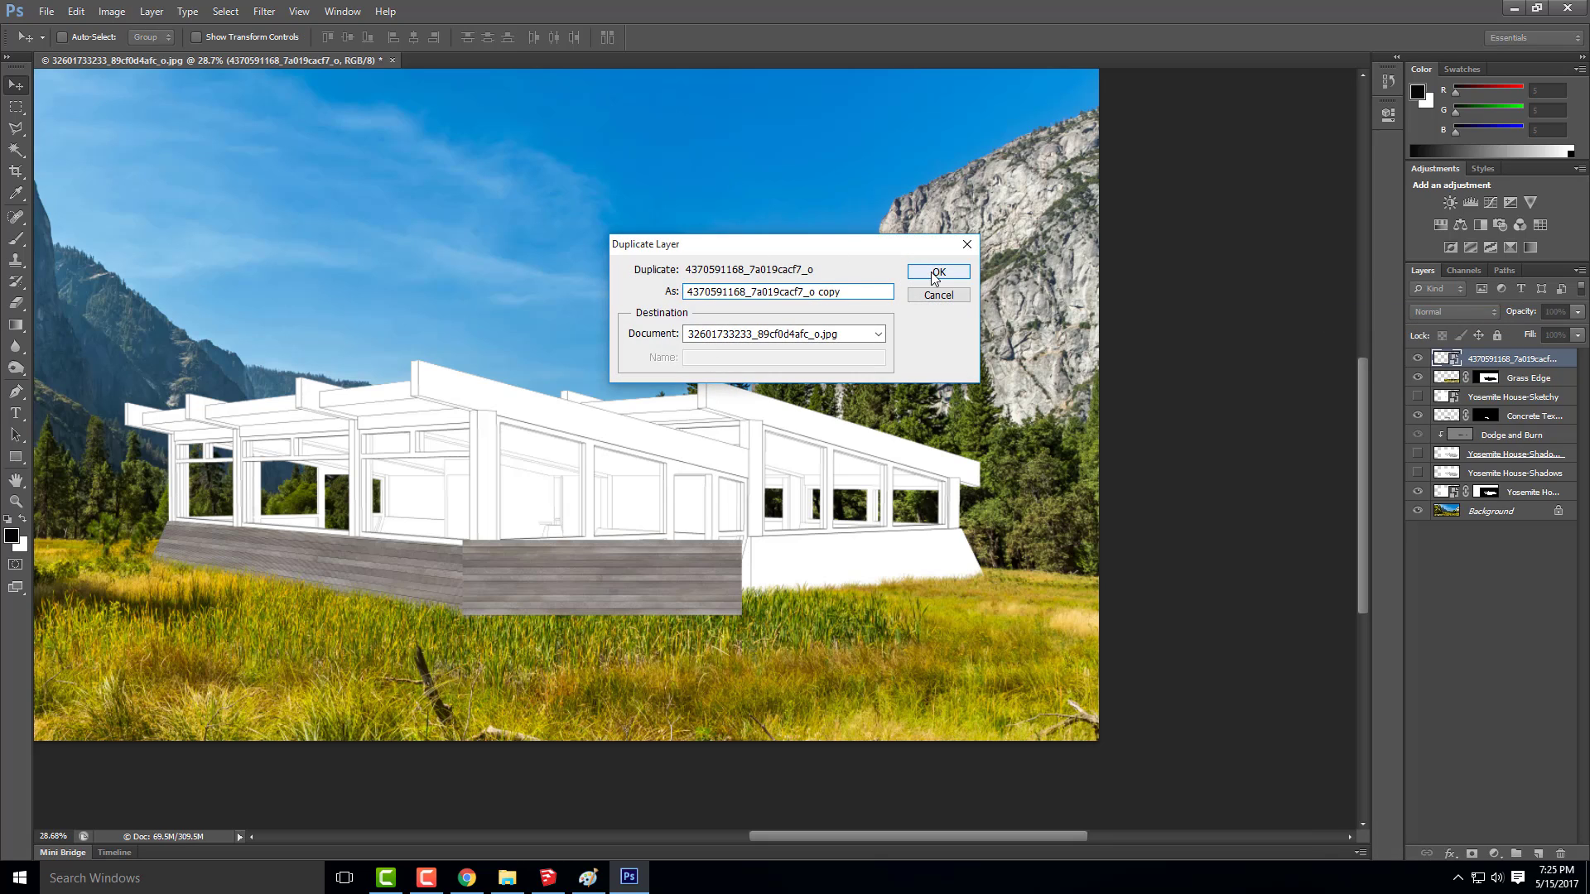
left_click(932, 271)
left_click_drag(551, 537, 831, 537)
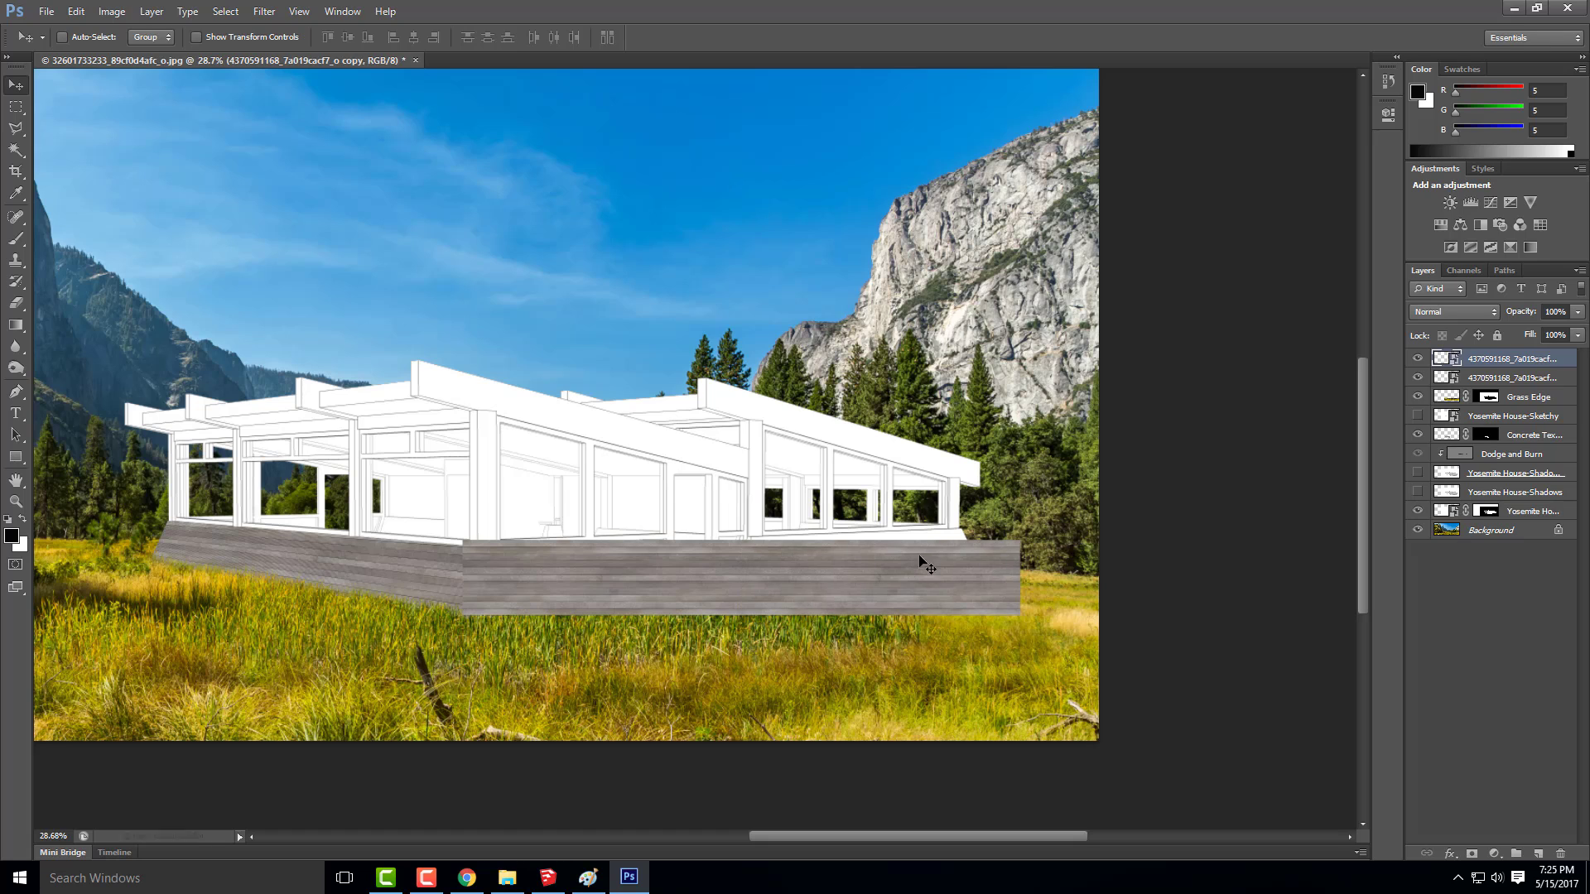
right_click(1499, 363)
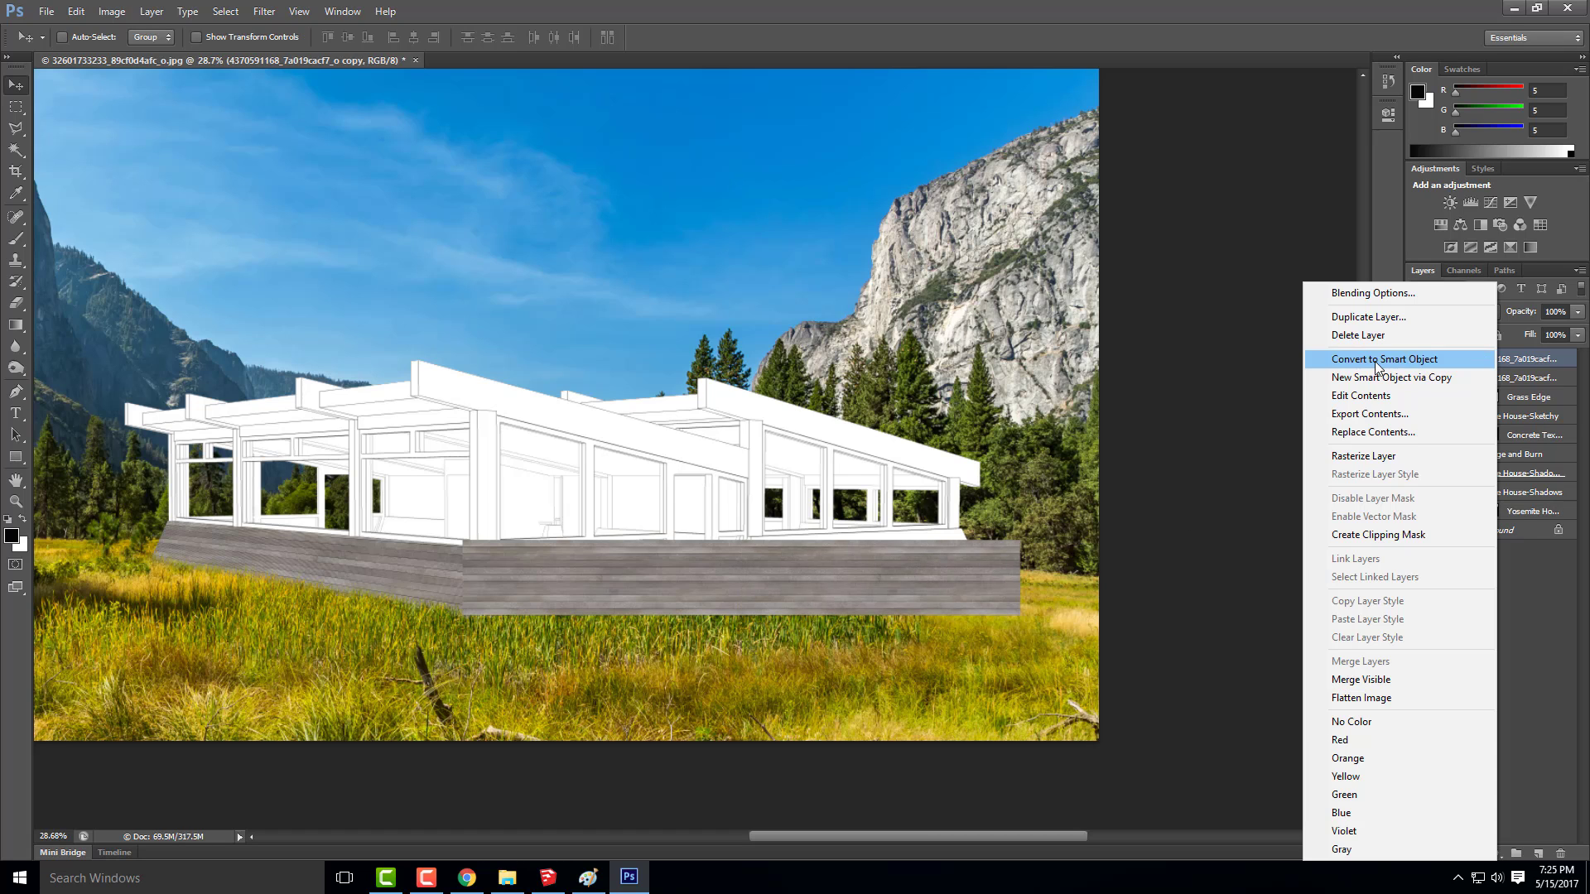
left_click(1374, 317)
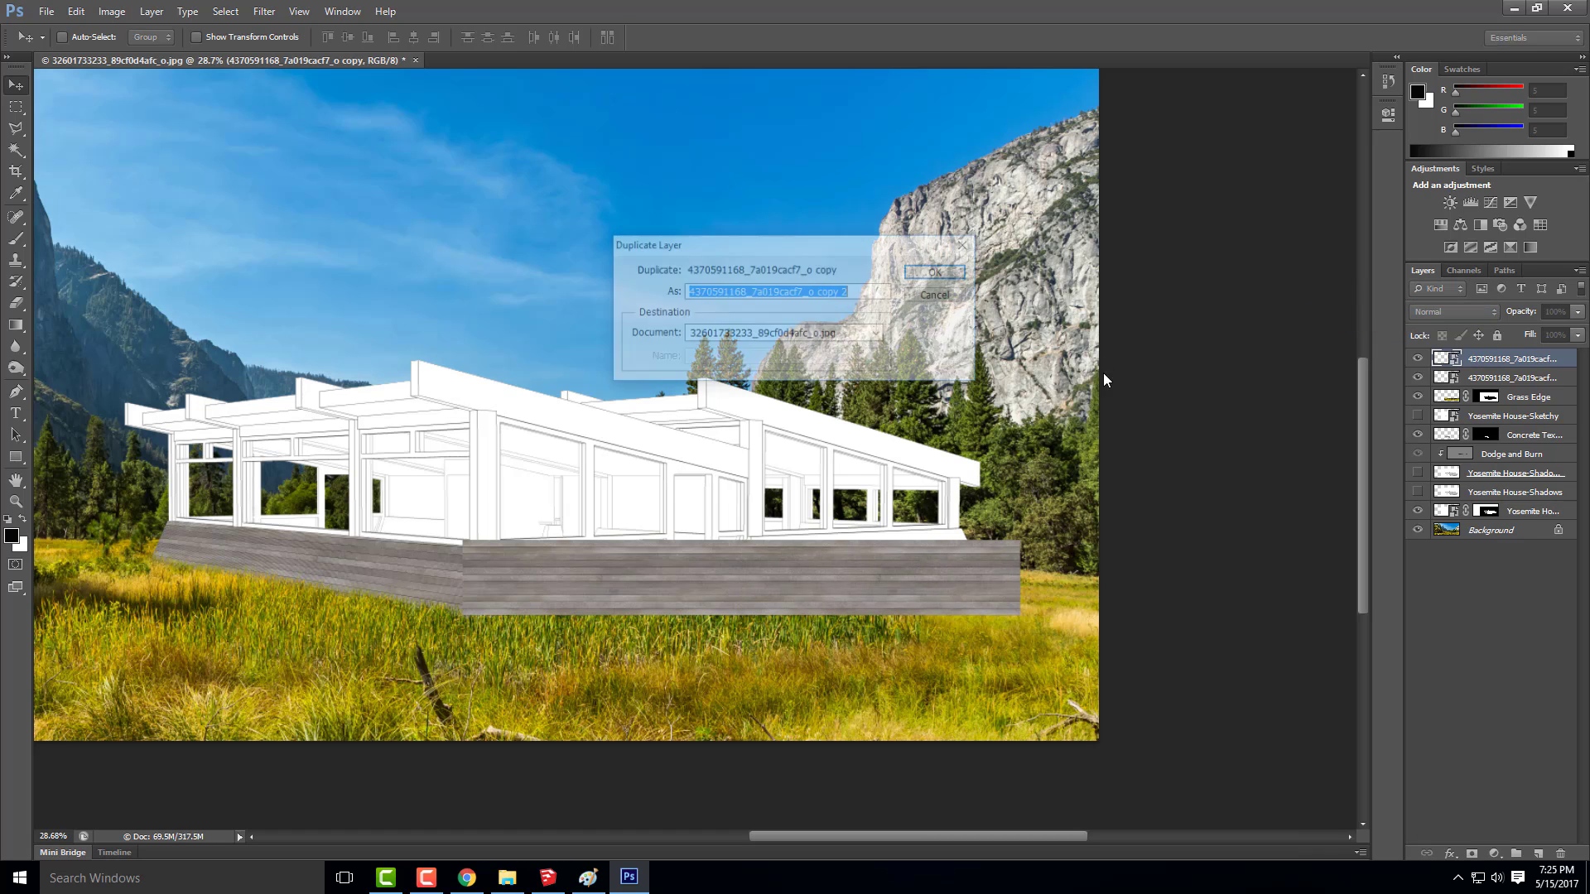
left_click(934, 271)
left_click_drag(667, 560, 821, 565)
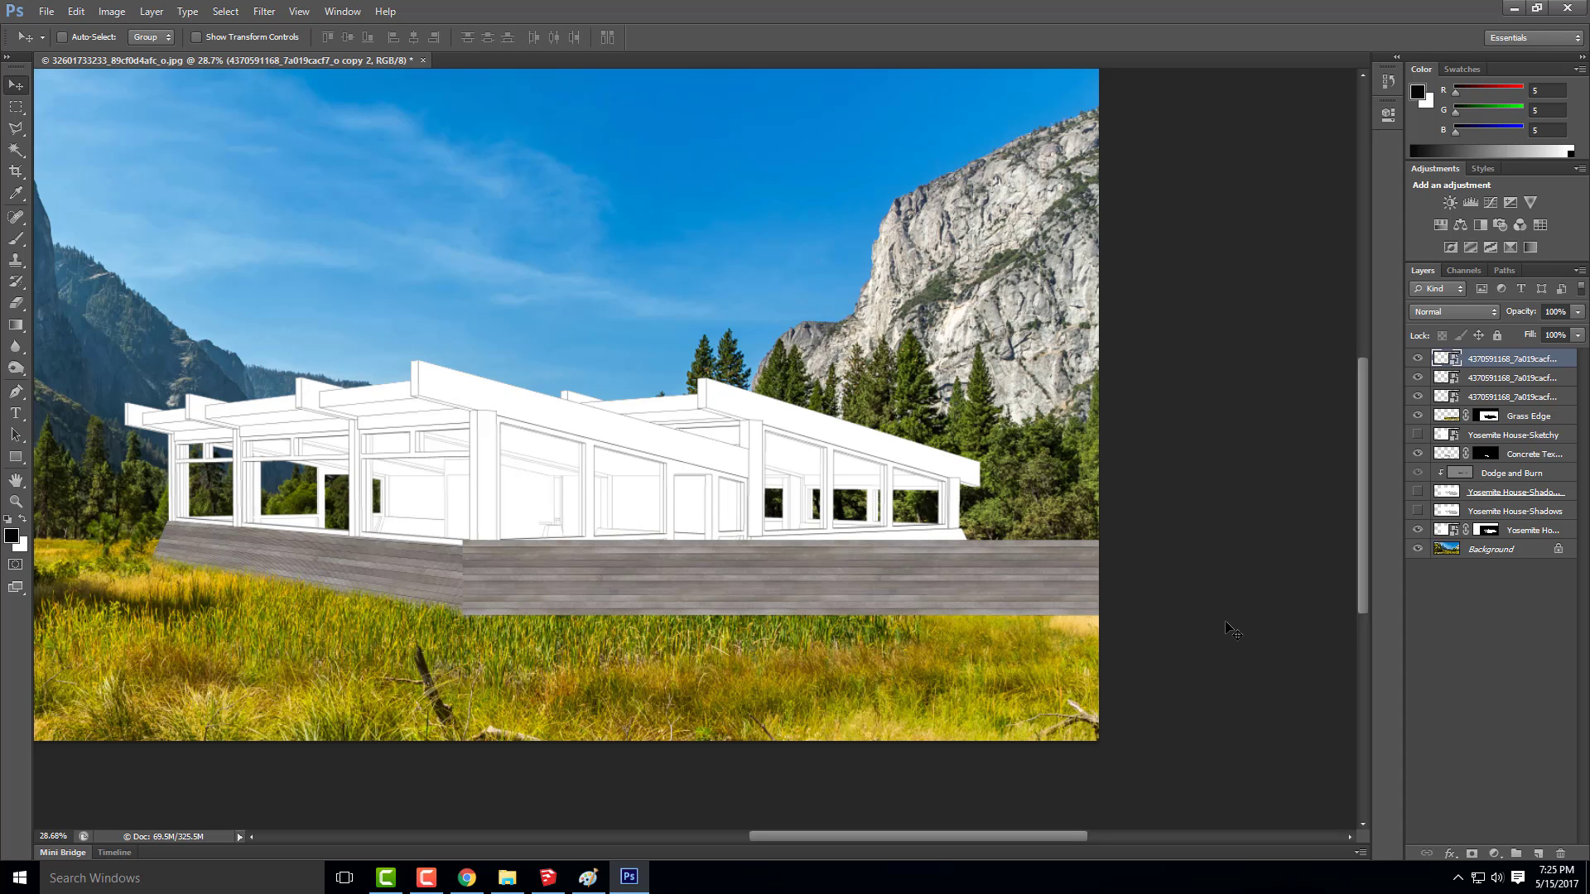
Merge the three plank layers into one and set the merged layer's opacity to 60%
left_click(1528, 399, "shift")
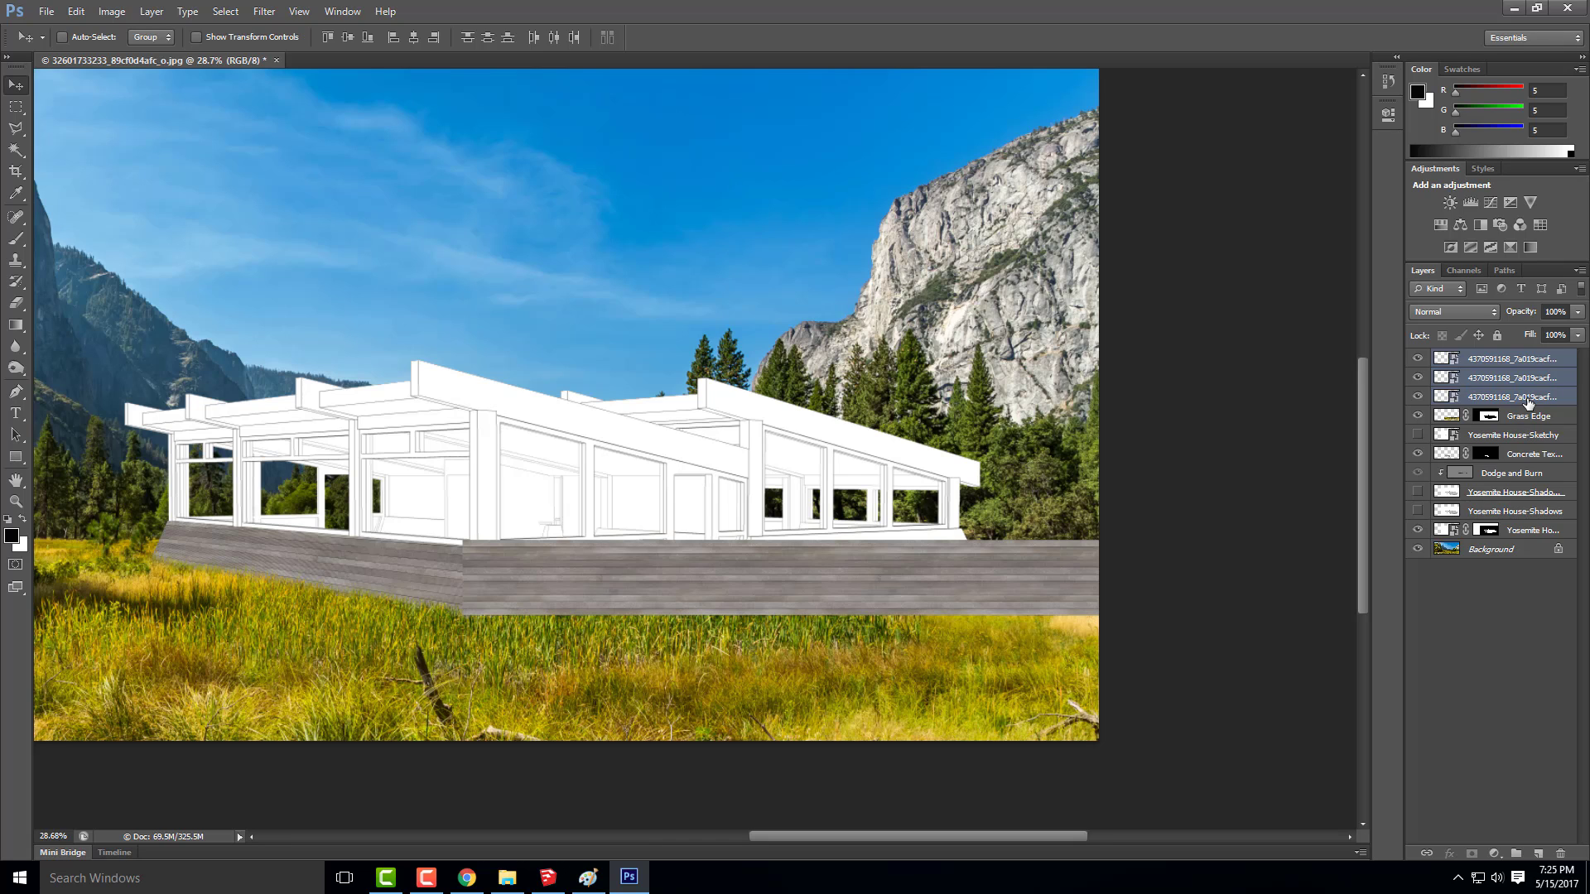
right_click(1528, 403)
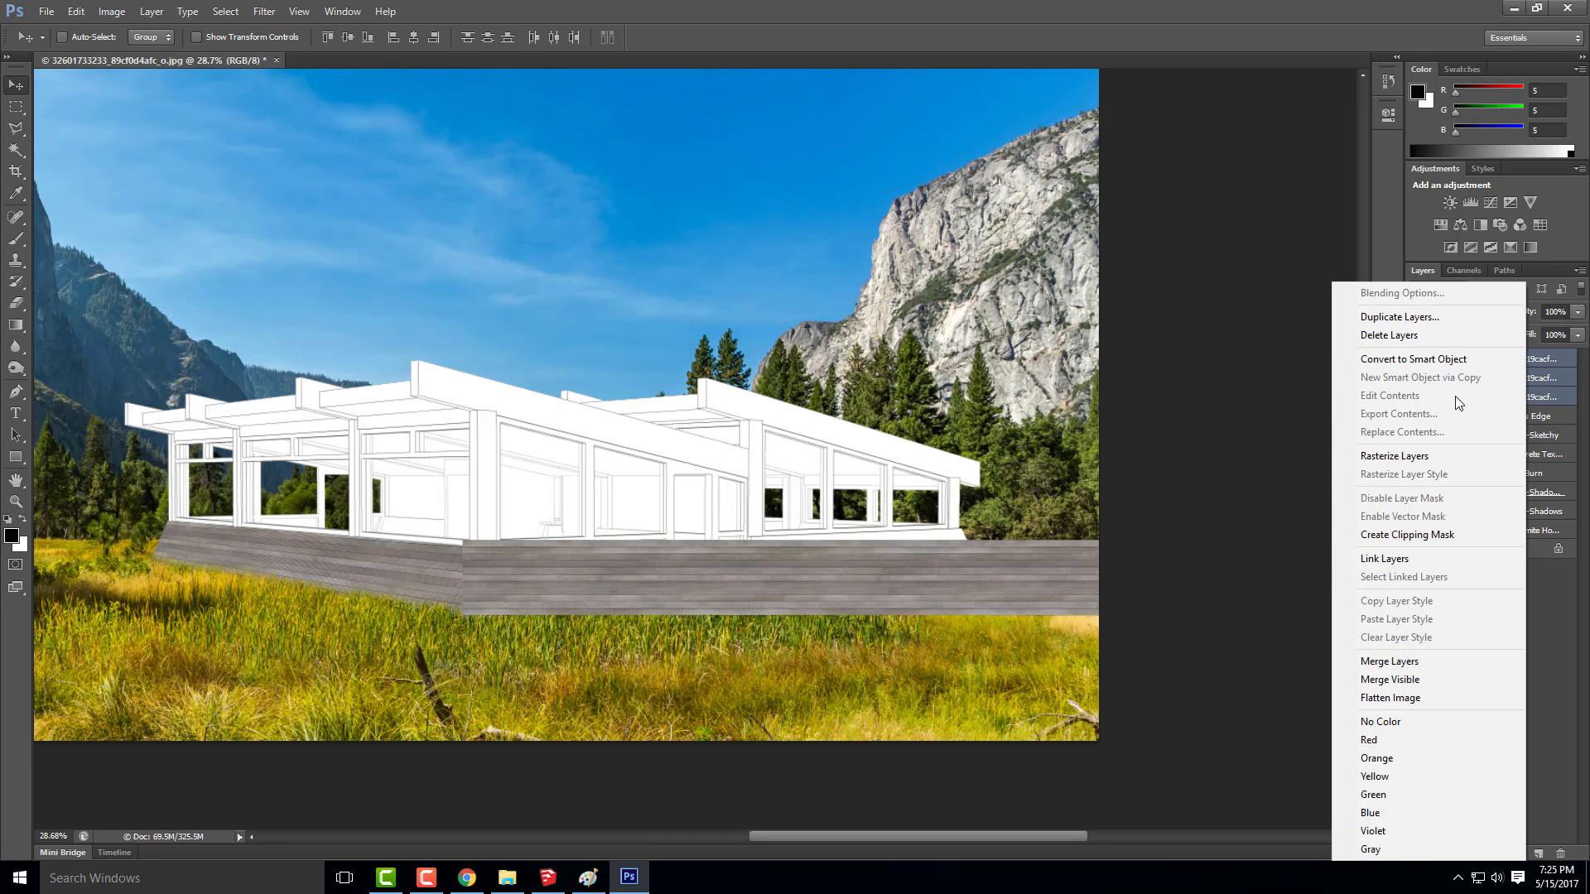
left_click(1407, 662)
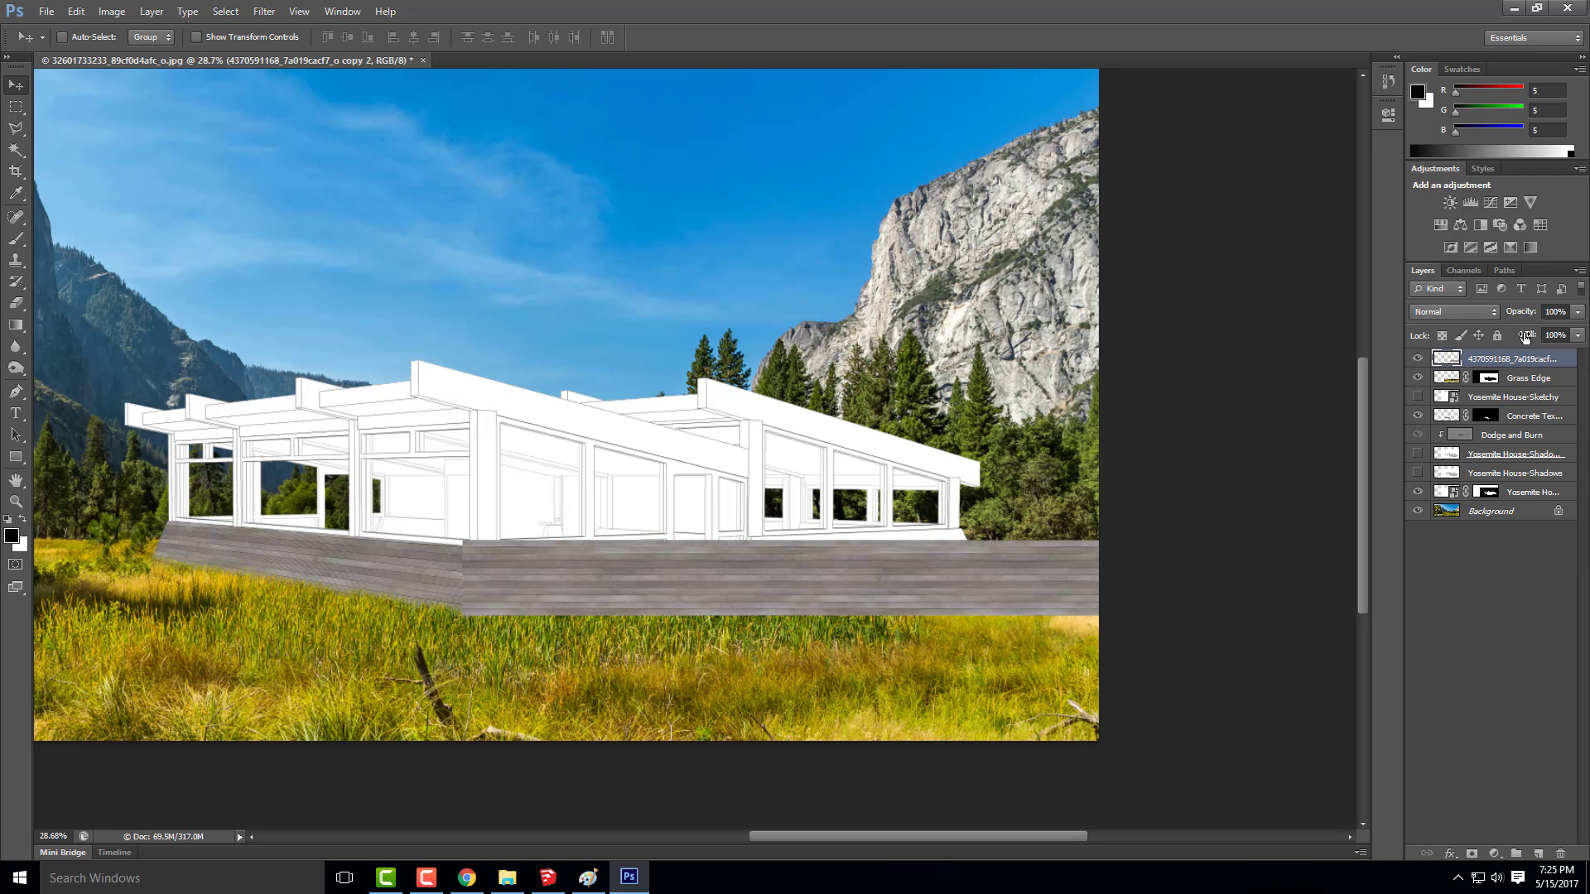
left_click(1550, 312)
type("60")
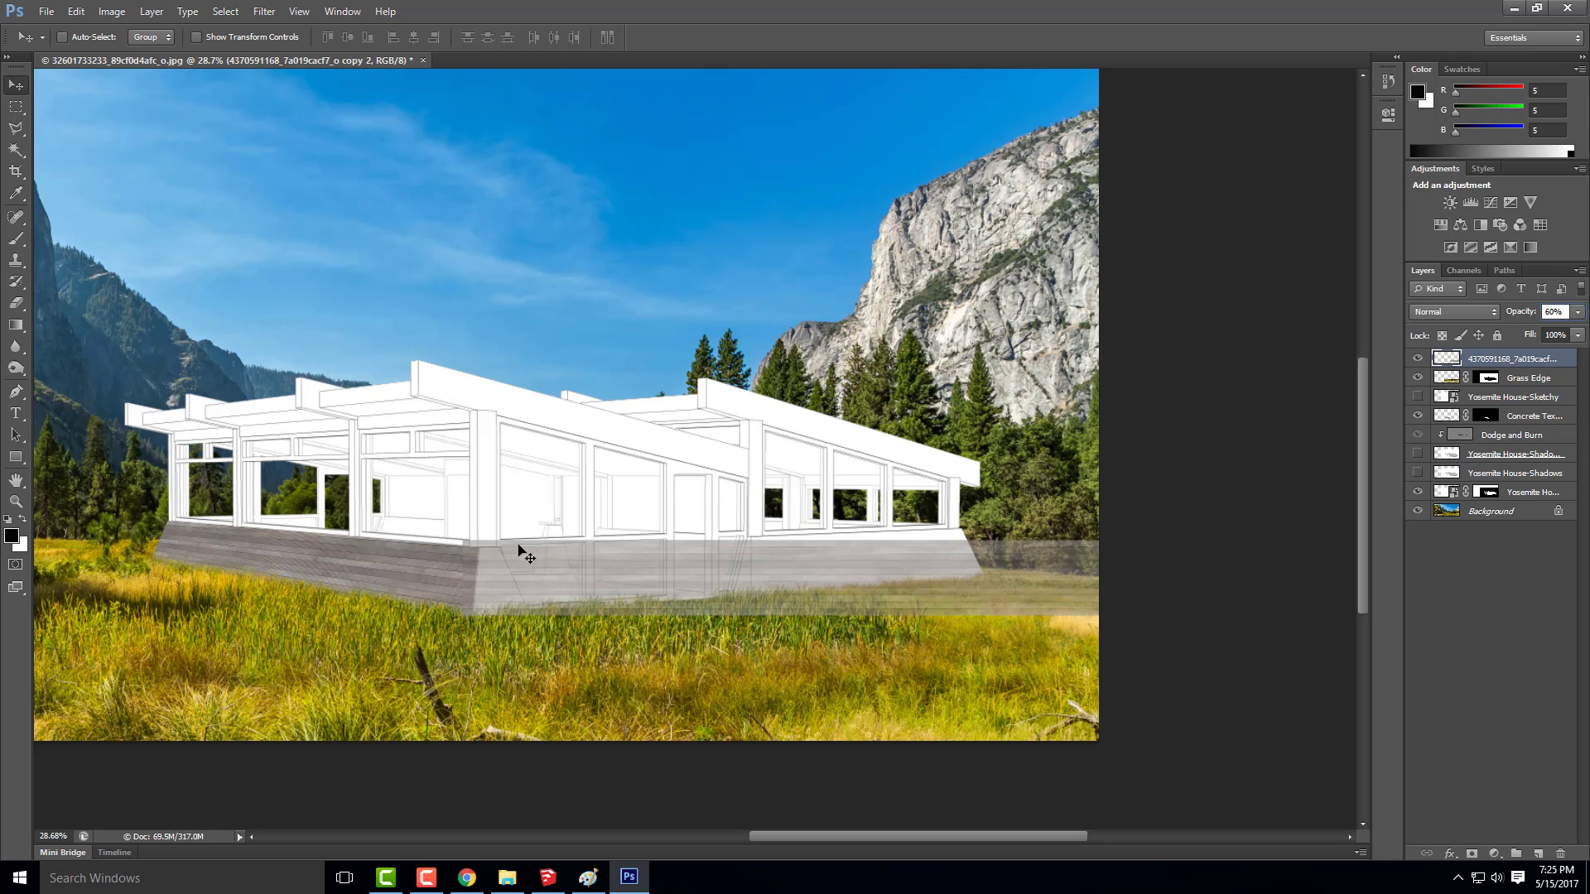
key("Return")
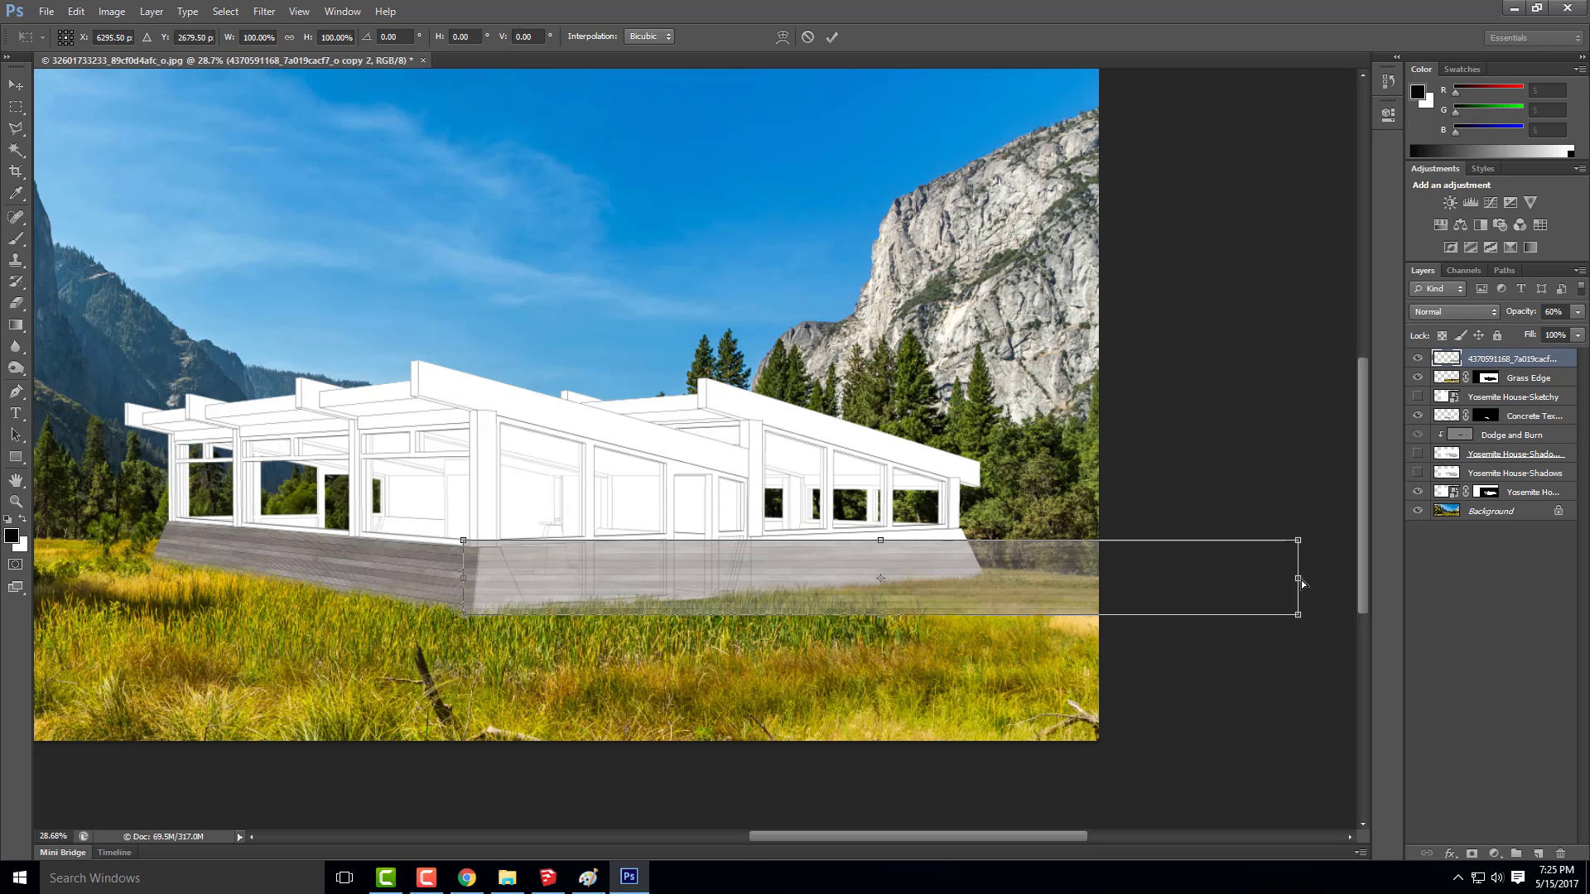
Distort the merged plank strip to the side wall's perspective, narrowing it to about 70% and fitting its near corners to the house's front corner
left_click_drag(1298, 578, 1049, 535)
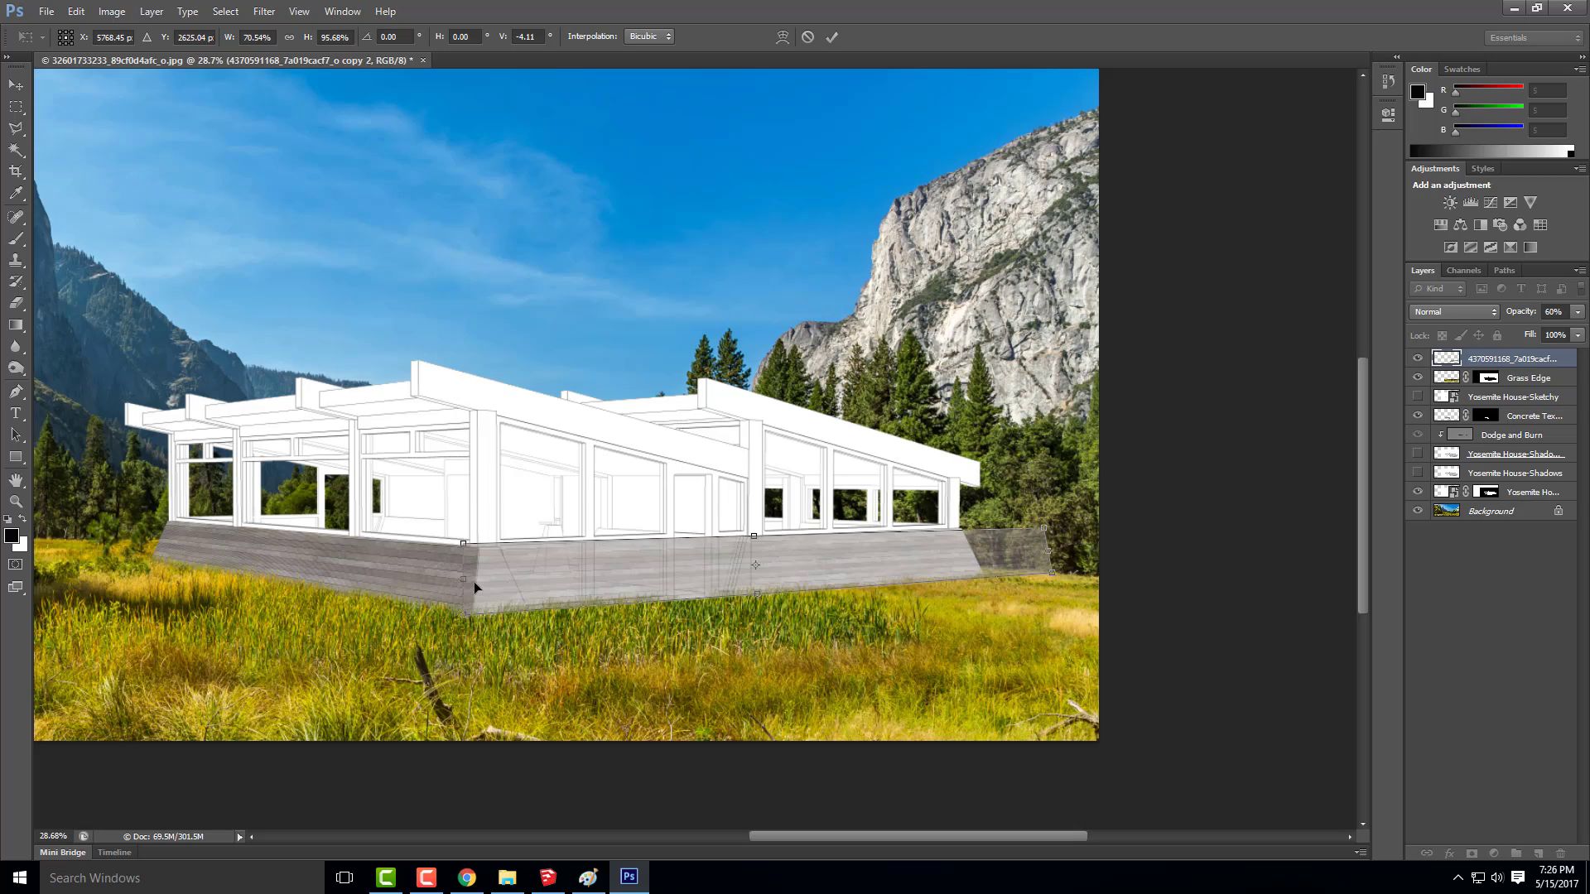
scroll(462, 609, "up", 8)
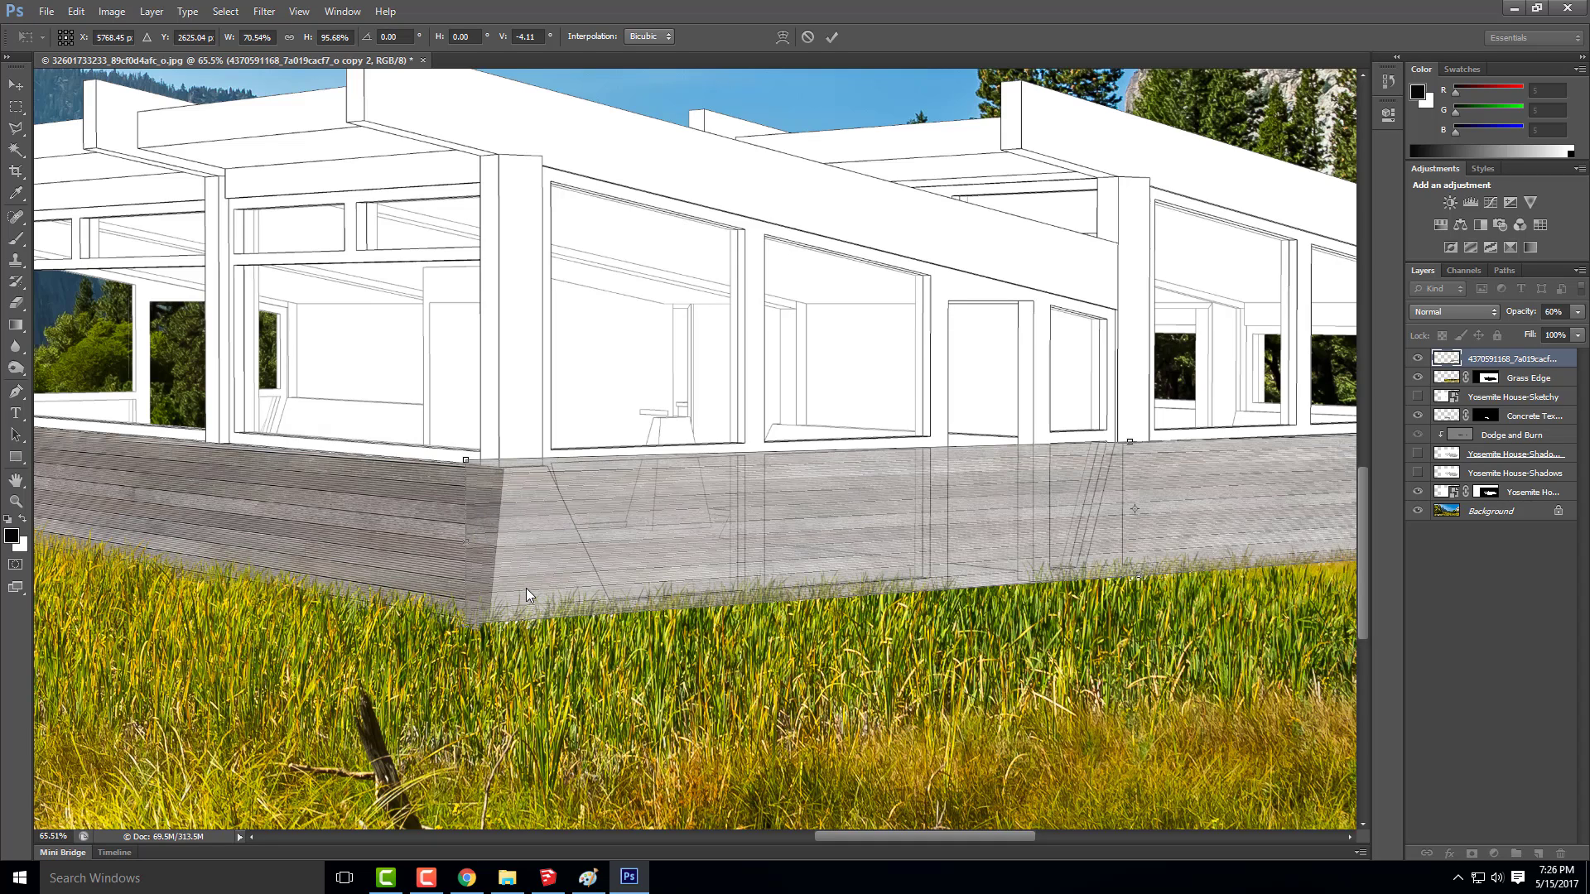
left_click_drag(525, 588, 534, 588)
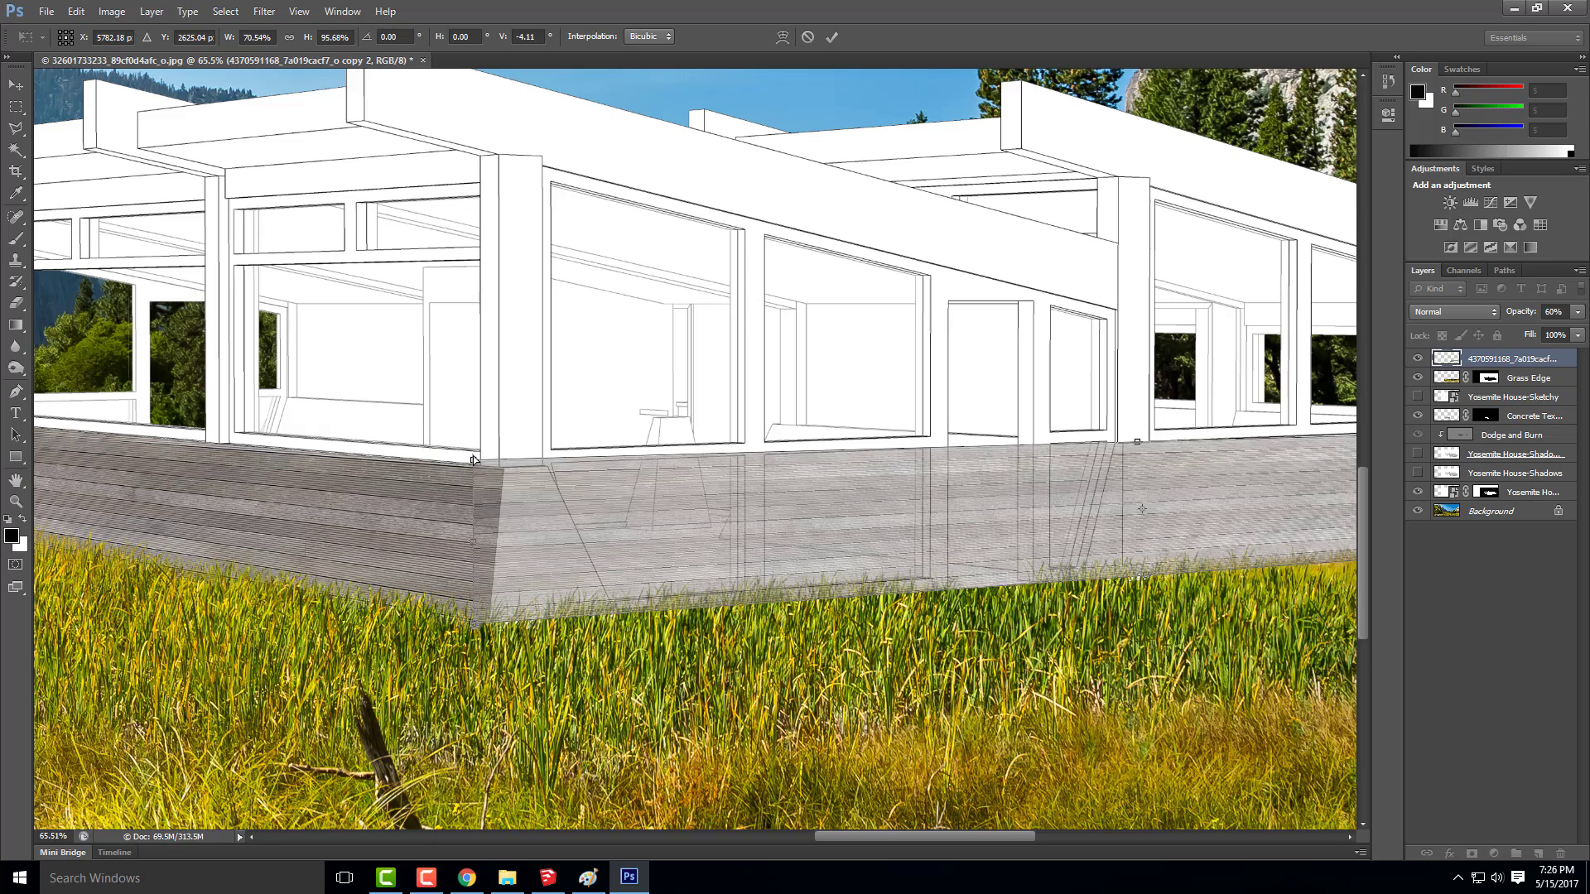
left_click_drag(474, 455, 489, 459)
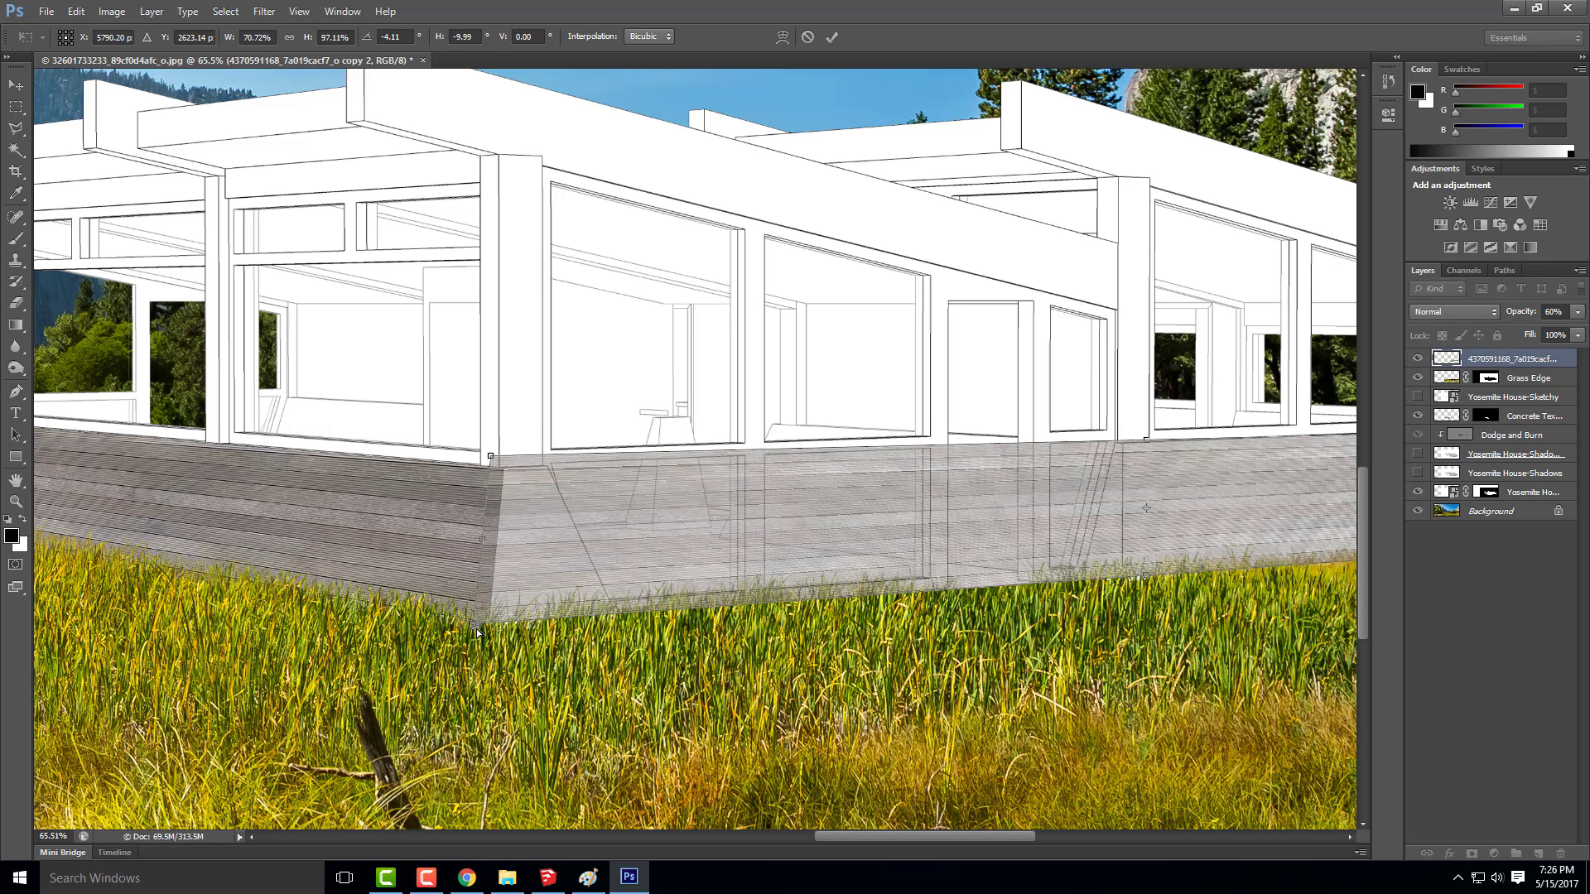
left_click_drag(477, 634, 479, 631)
scroll(306, 503, "down", 5)
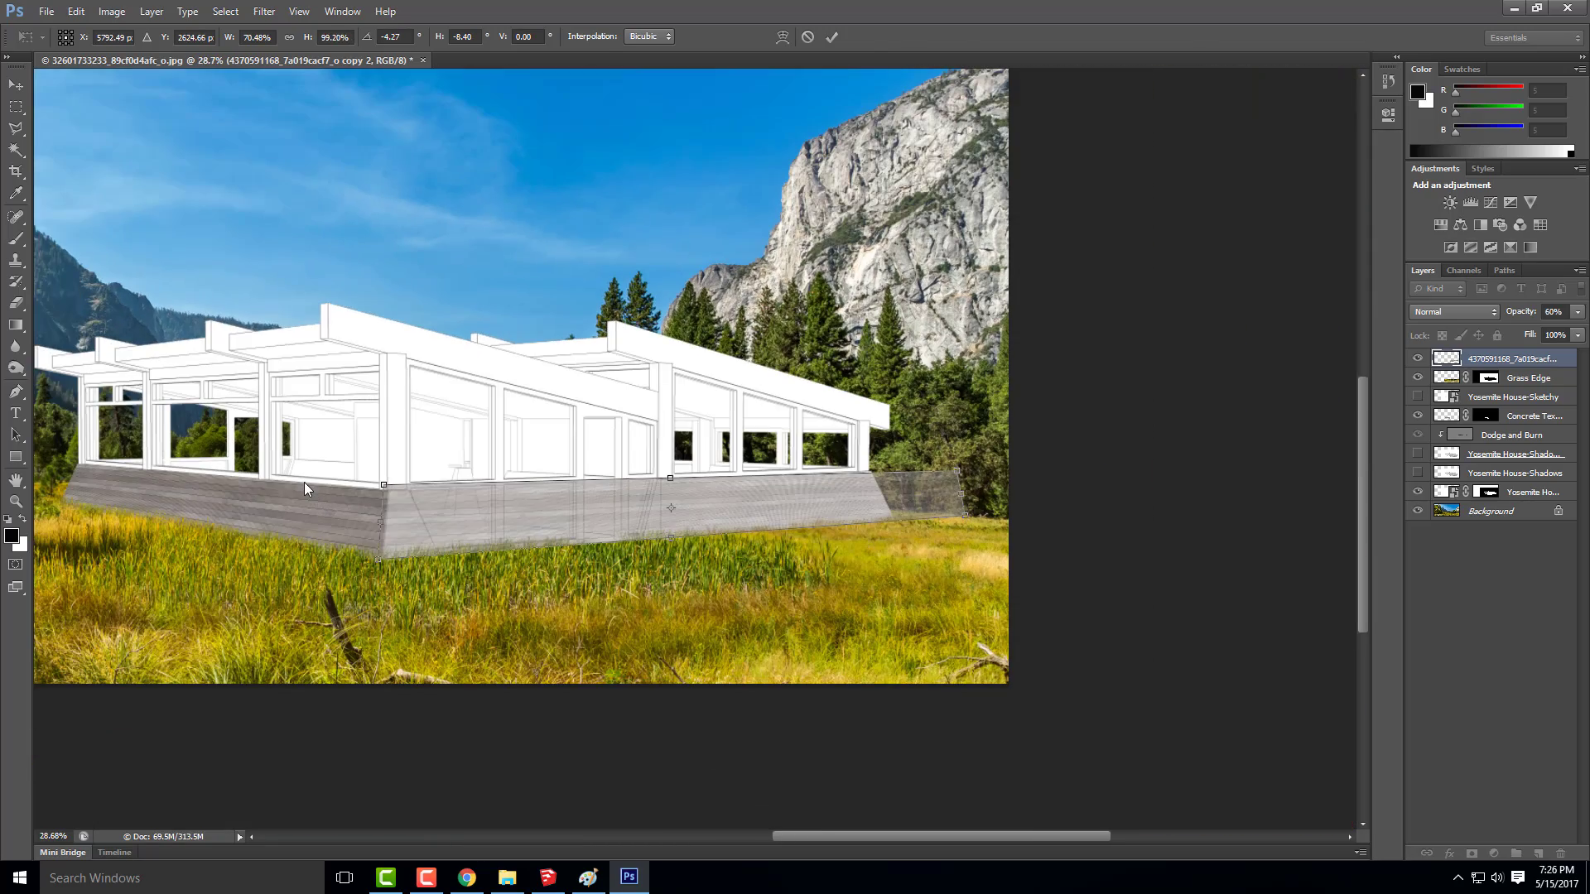
Adjust the far-end corners of the plank strip so its boards follow the wall's top and bottom edges
scroll(985, 519, "up", 3)
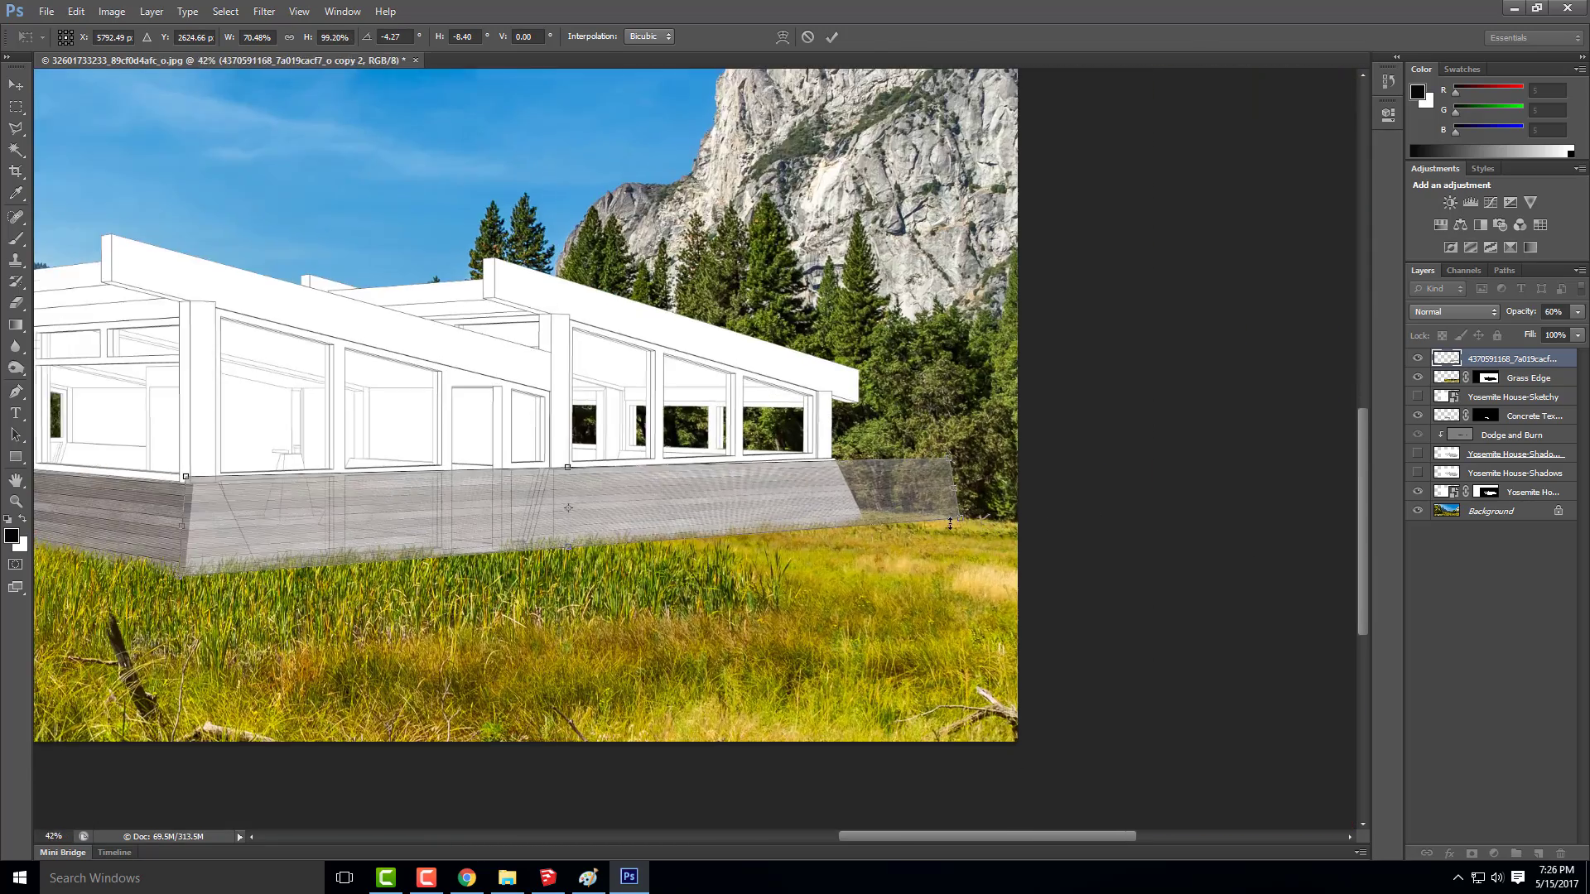
left_click_drag(967, 519, 959, 513)
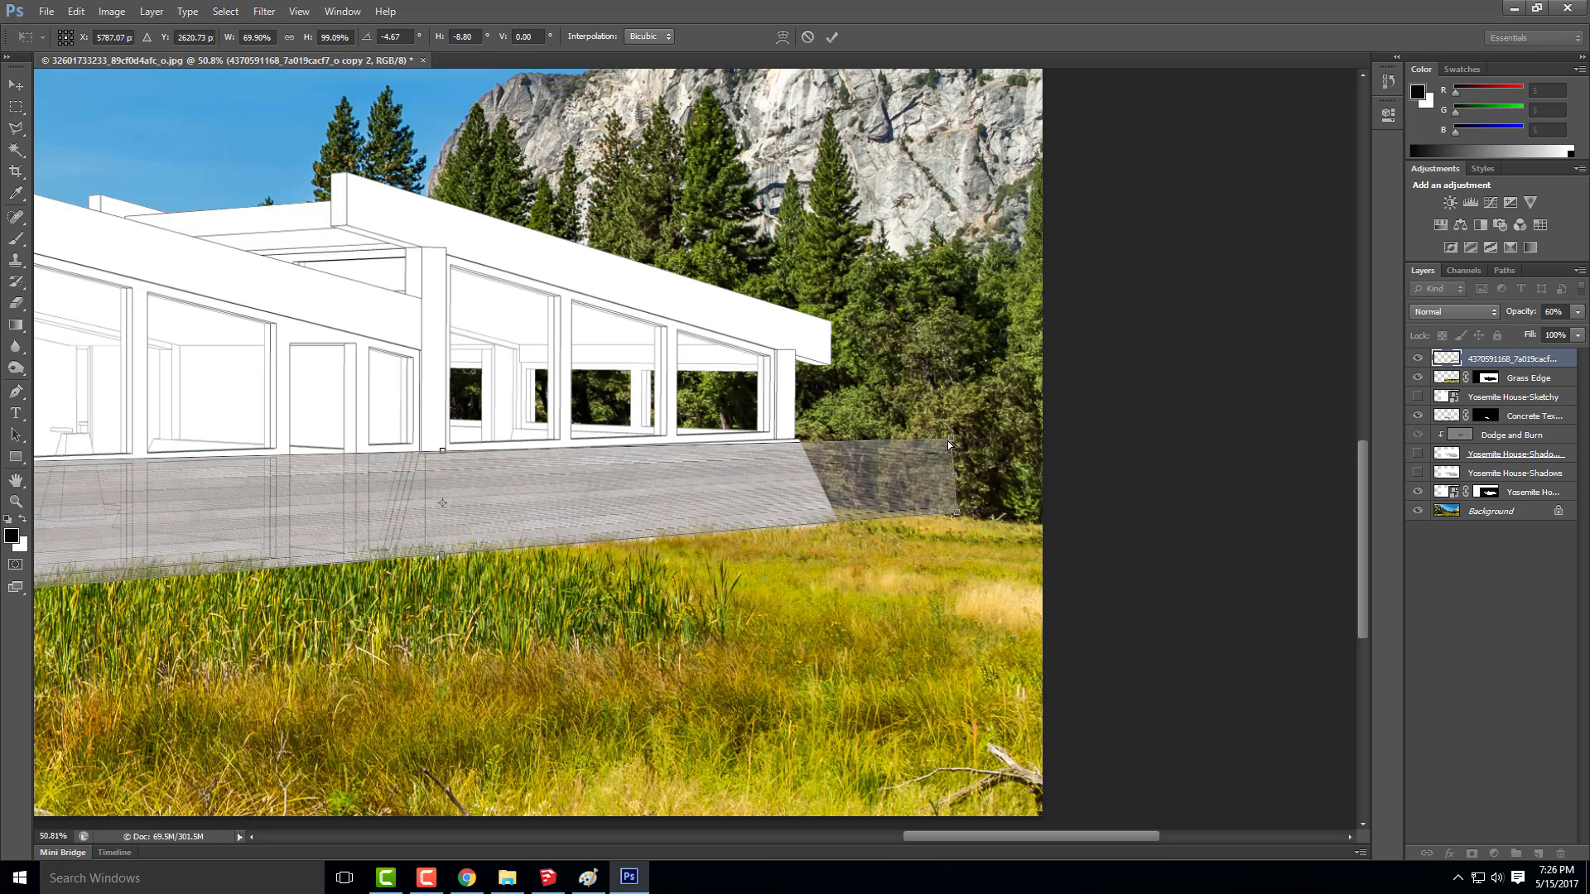
left_click_drag(951, 437, 952, 430)
left_click_drag(955, 513, 956, 516)
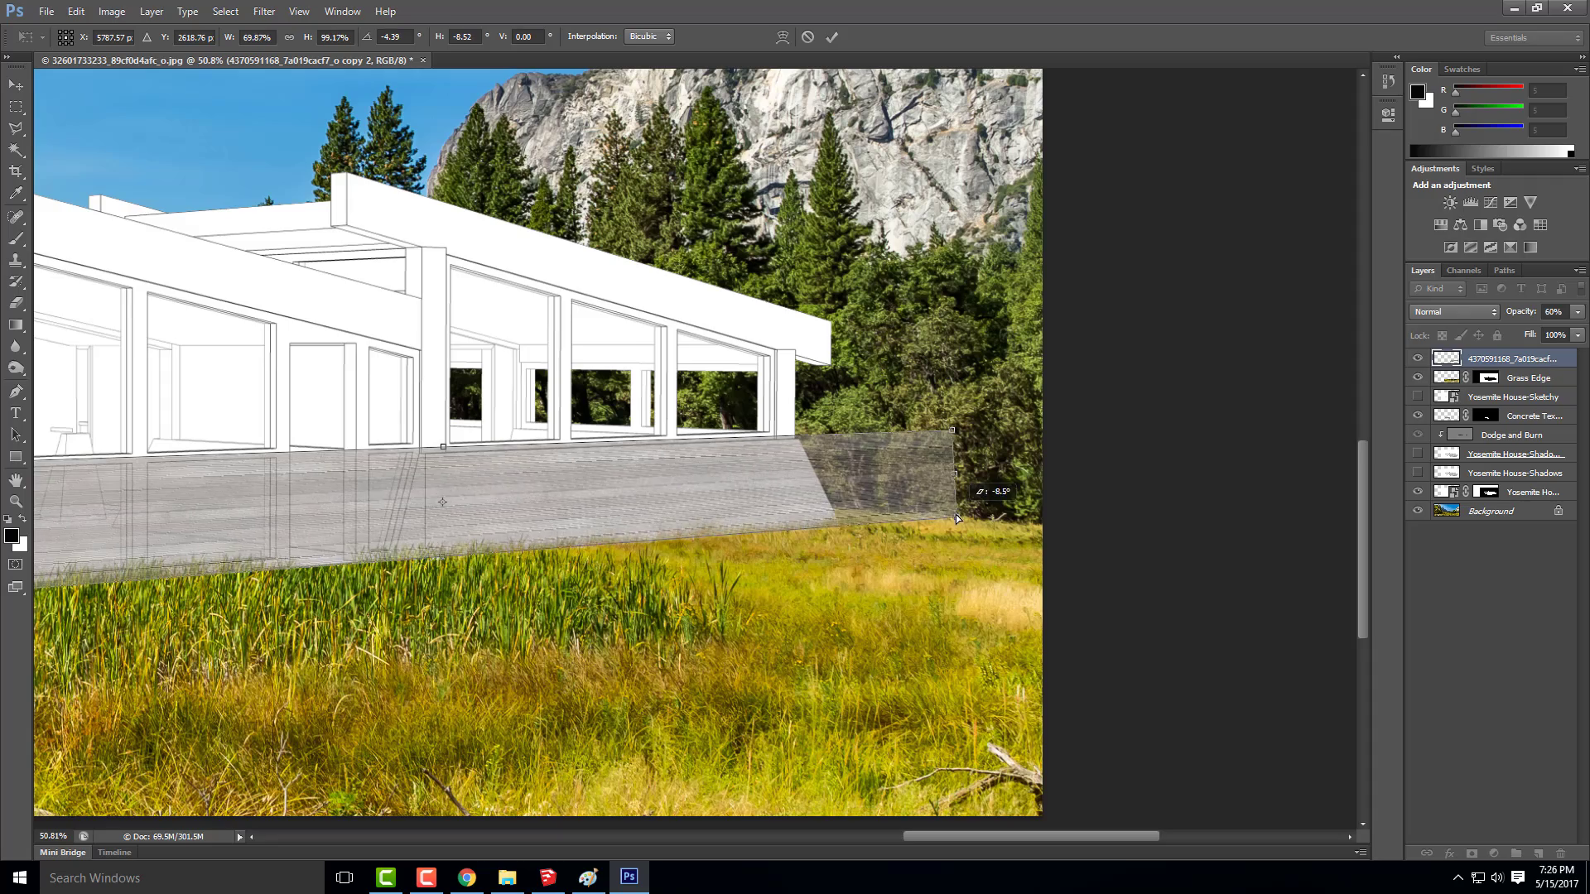
scroll(950, 460, "down", 3)
scroll(291, 584, "up", 3)
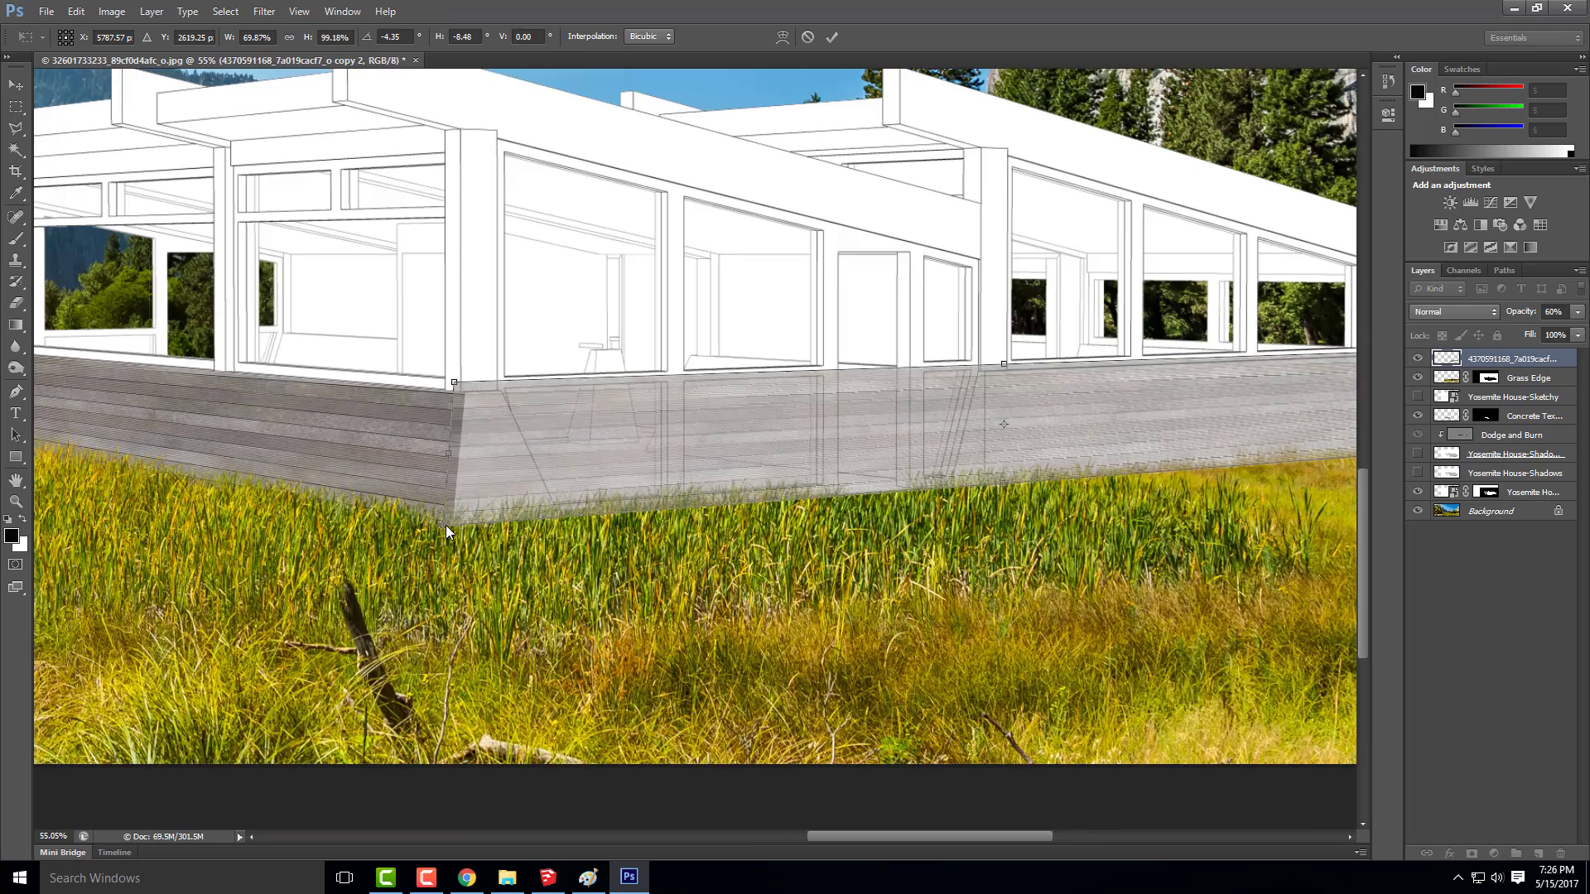
Fine-tune the plank strip's near corners at the house's front corner and apply the transformation
left_click_drag(446, 527, 446, 531)
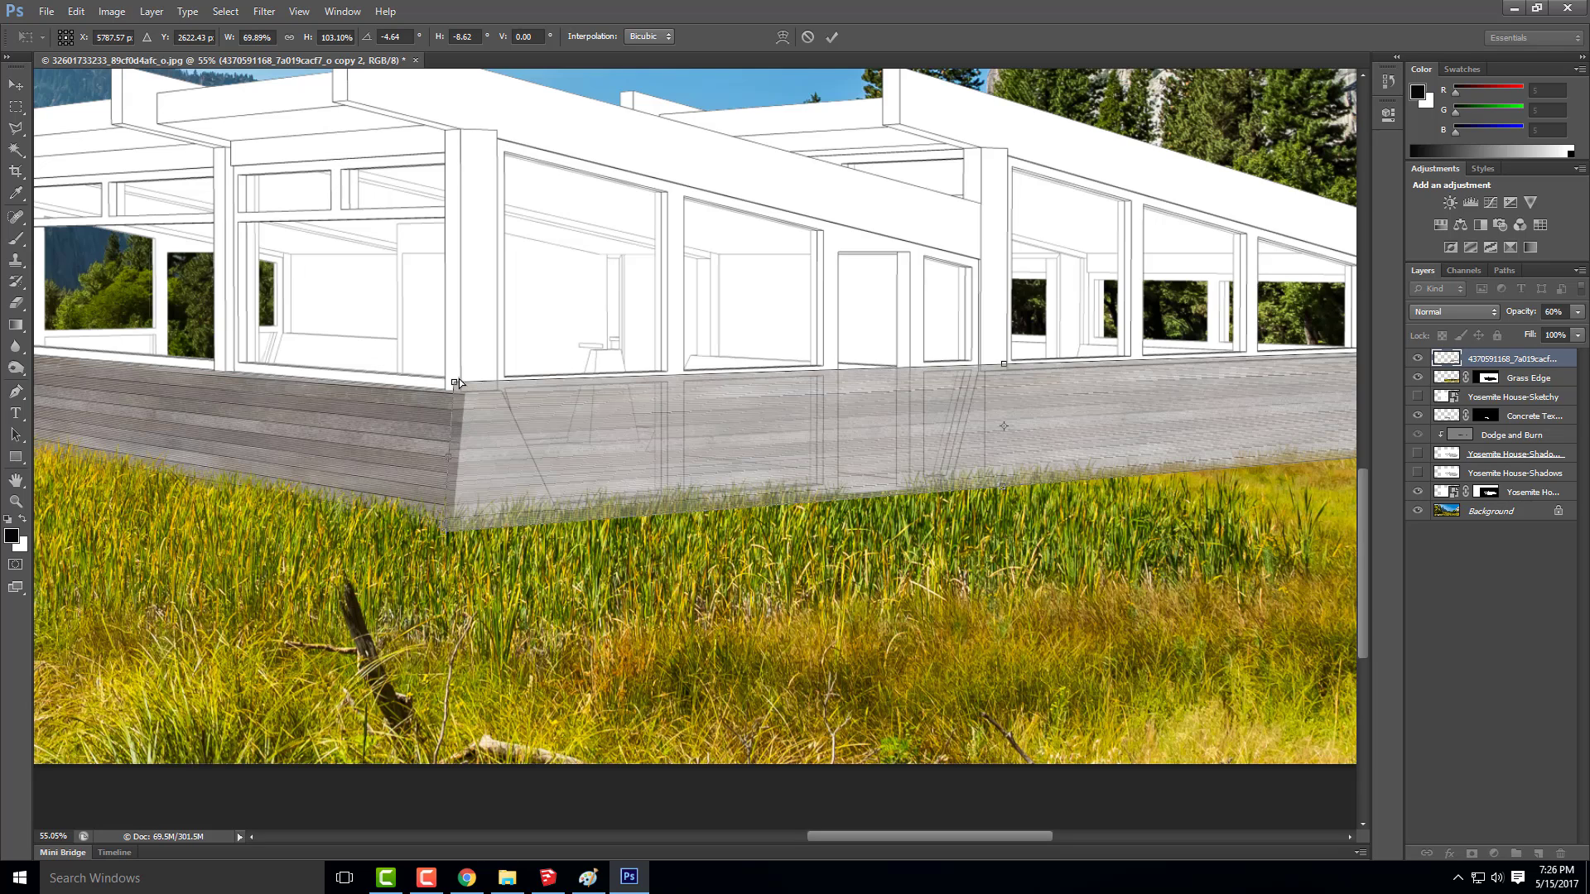
left_click_drag(458, 381, 460, 383)
scroll(376, 431, "down", 2)
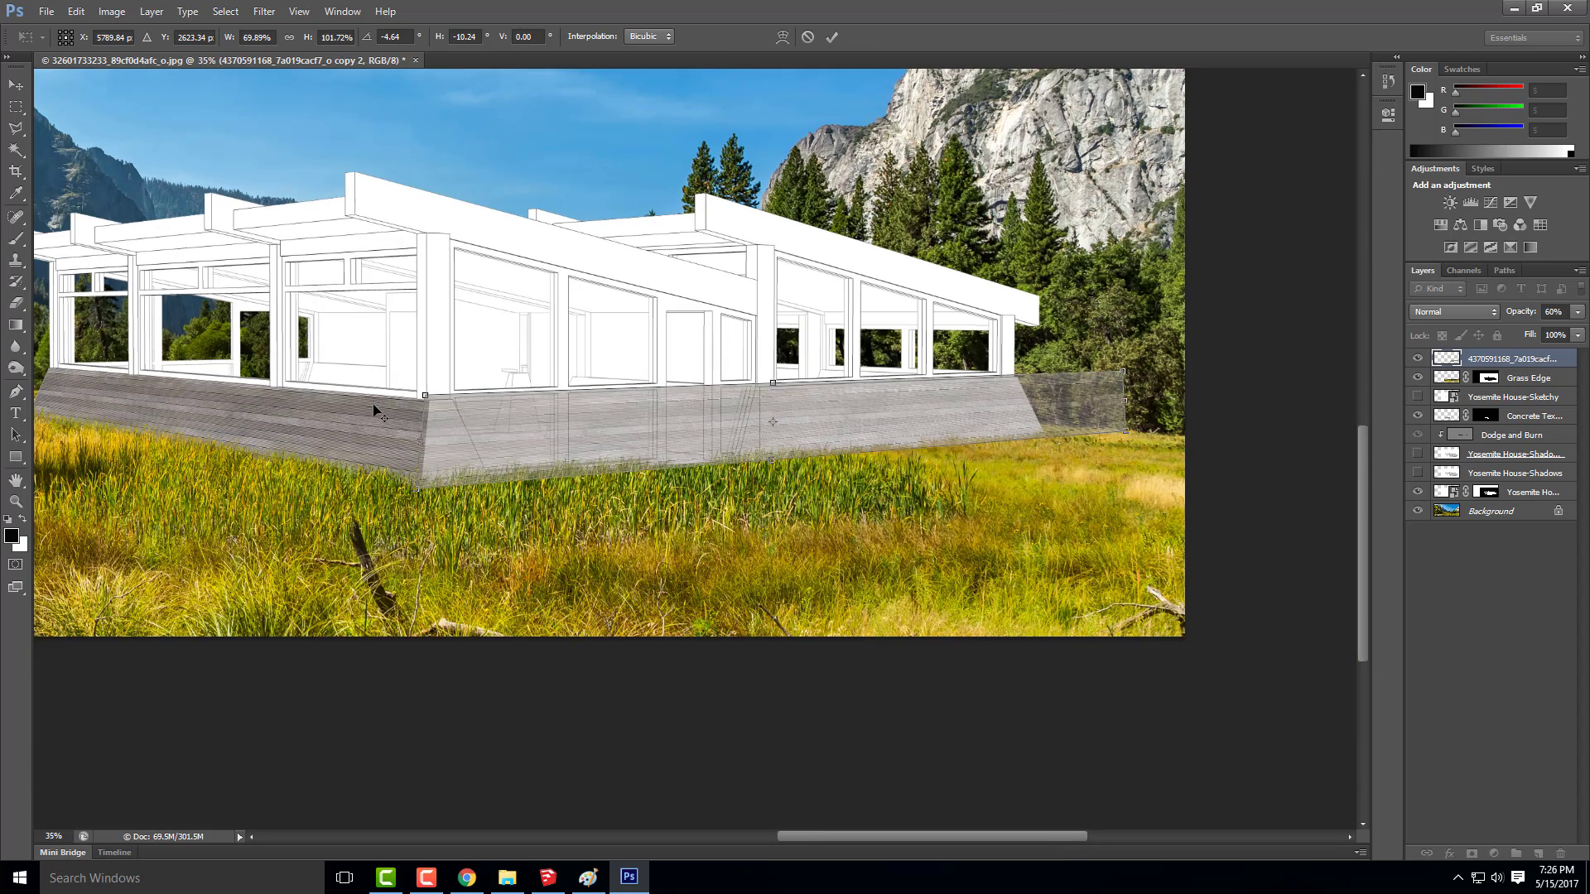
left_click(16, 84)
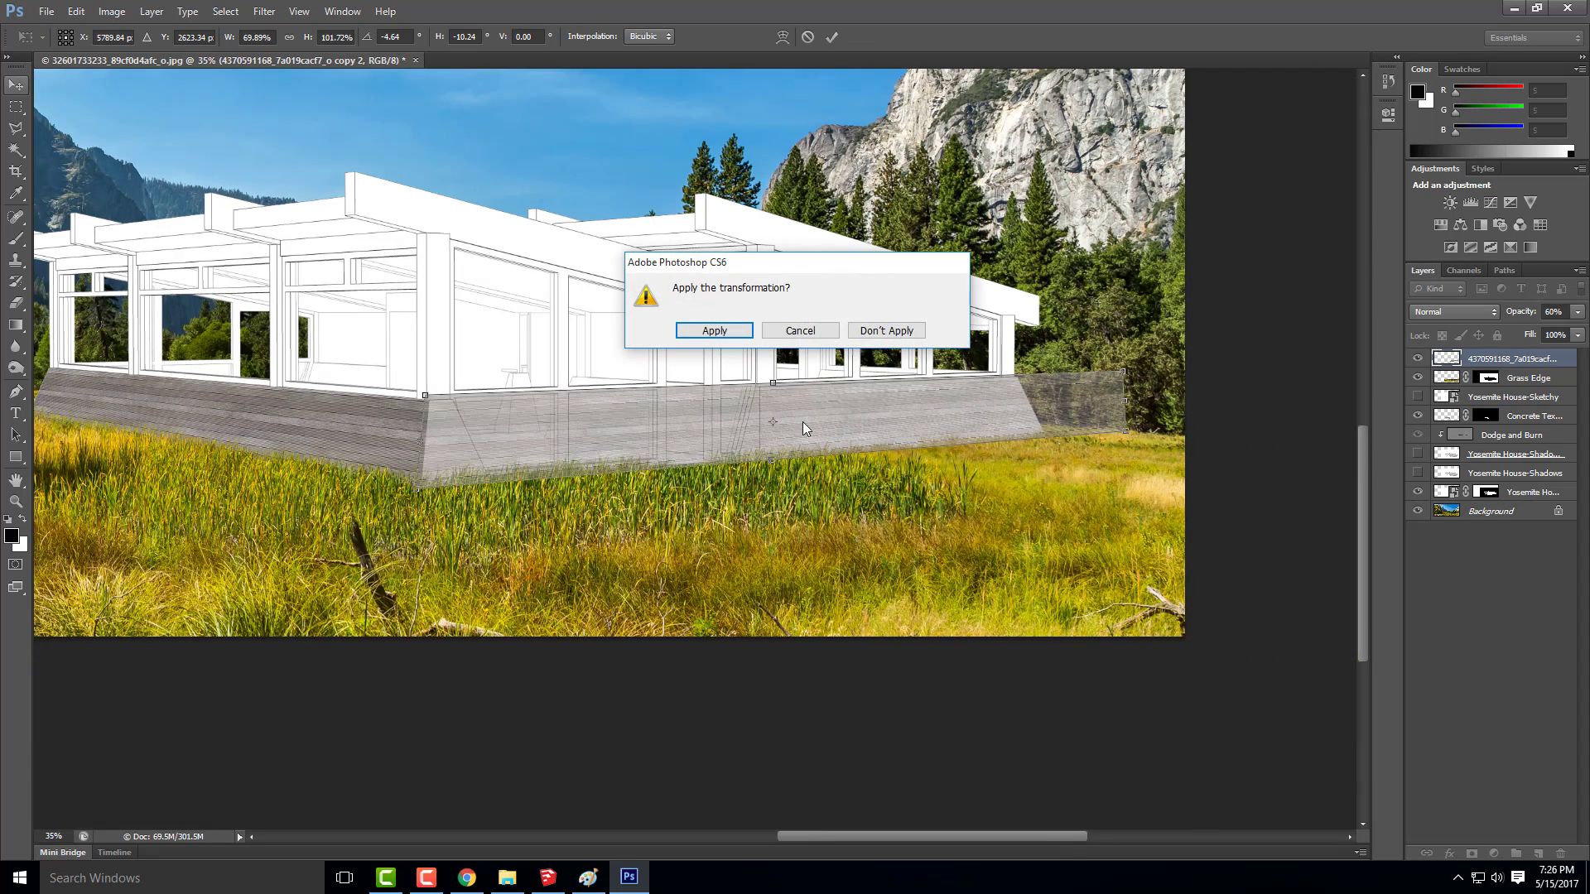
left_click(715, 331)
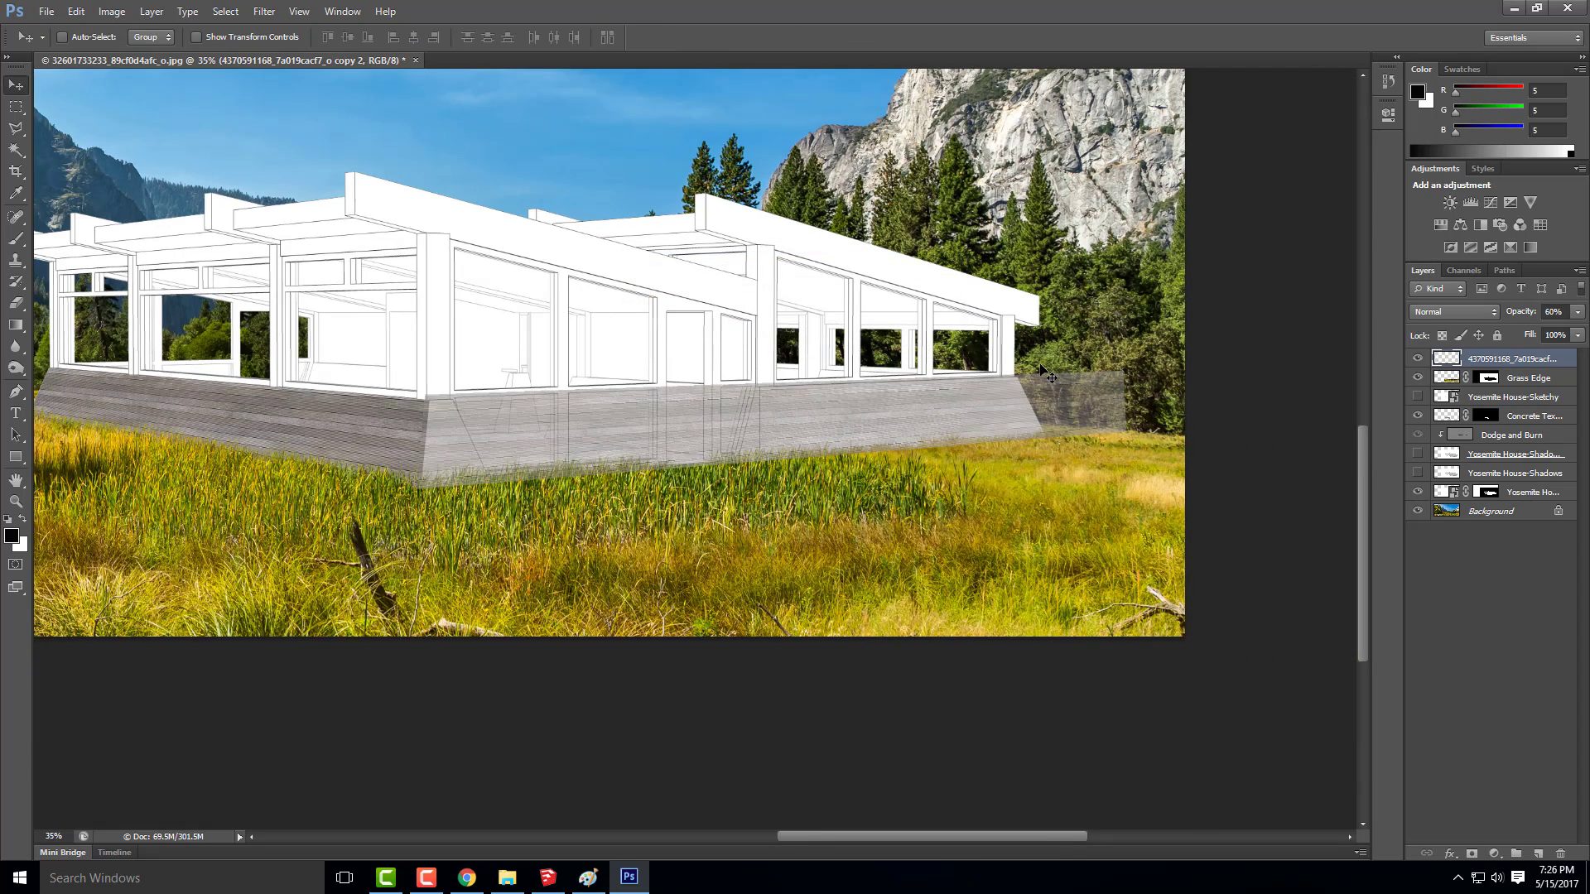
Hide the plank layer and select both side base wall faces on the Hidden Line layer with the Magic Wand
left_click(1417, 359)
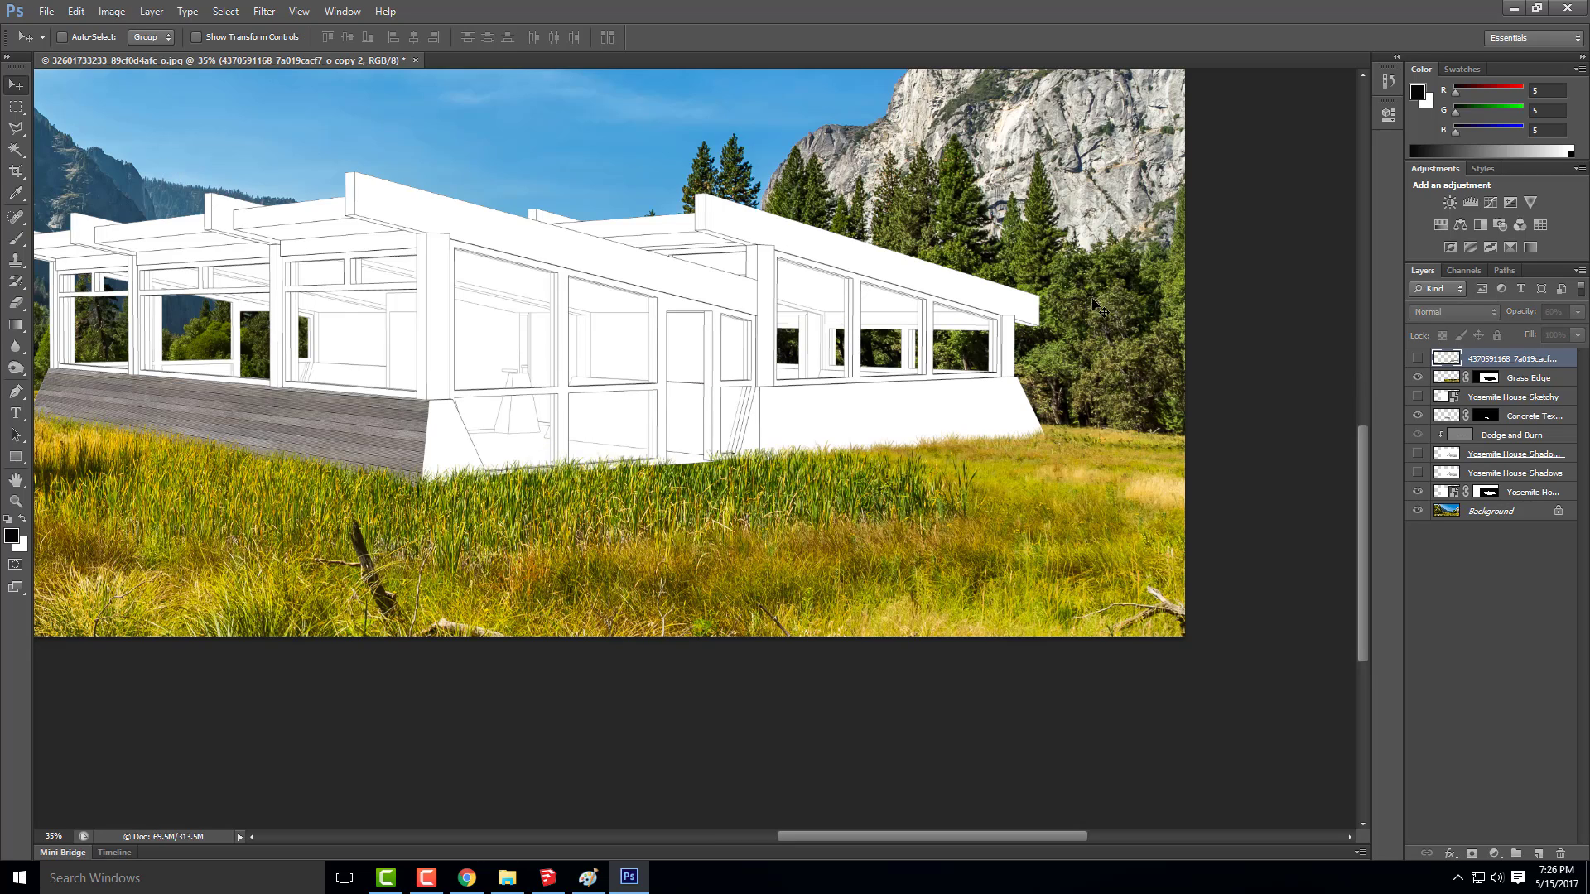
left_click(1534, 492)
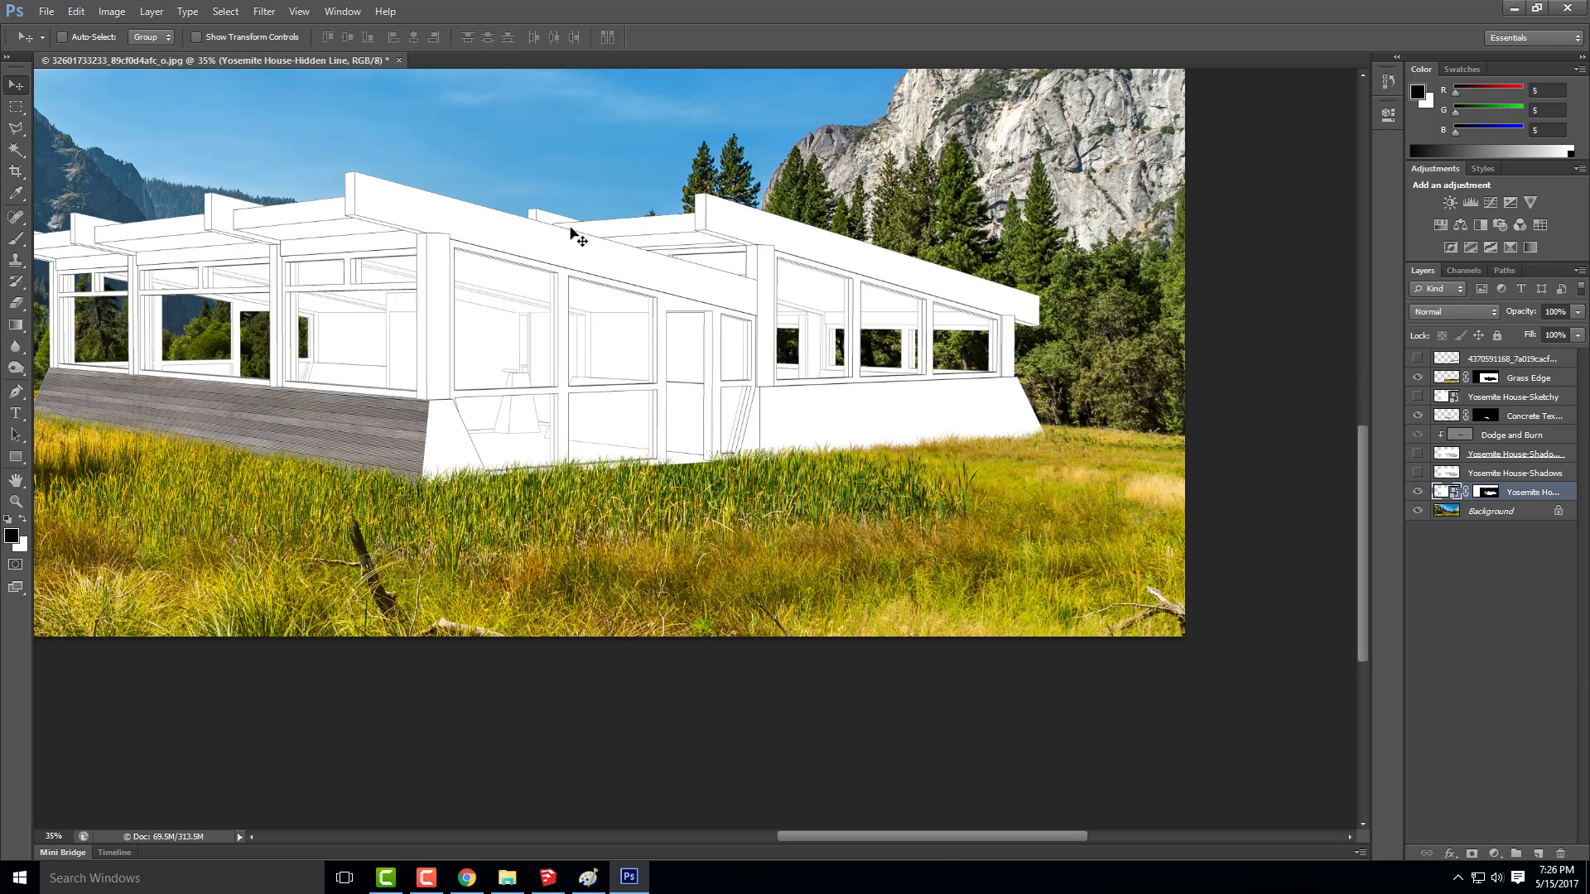
left_click(18, 151)
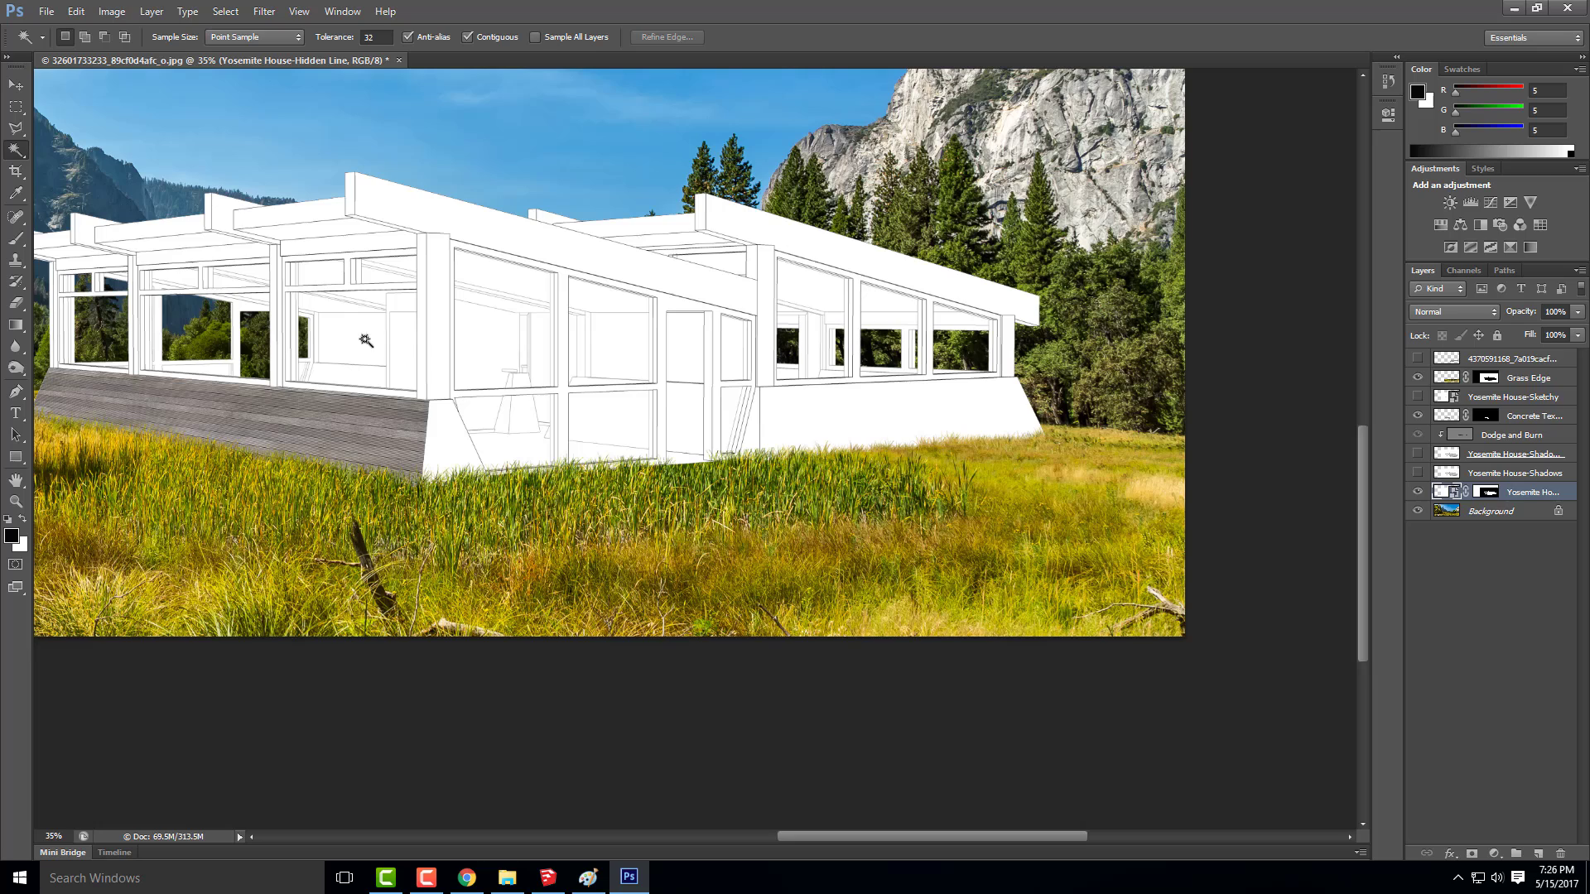
left_click(451, 434)
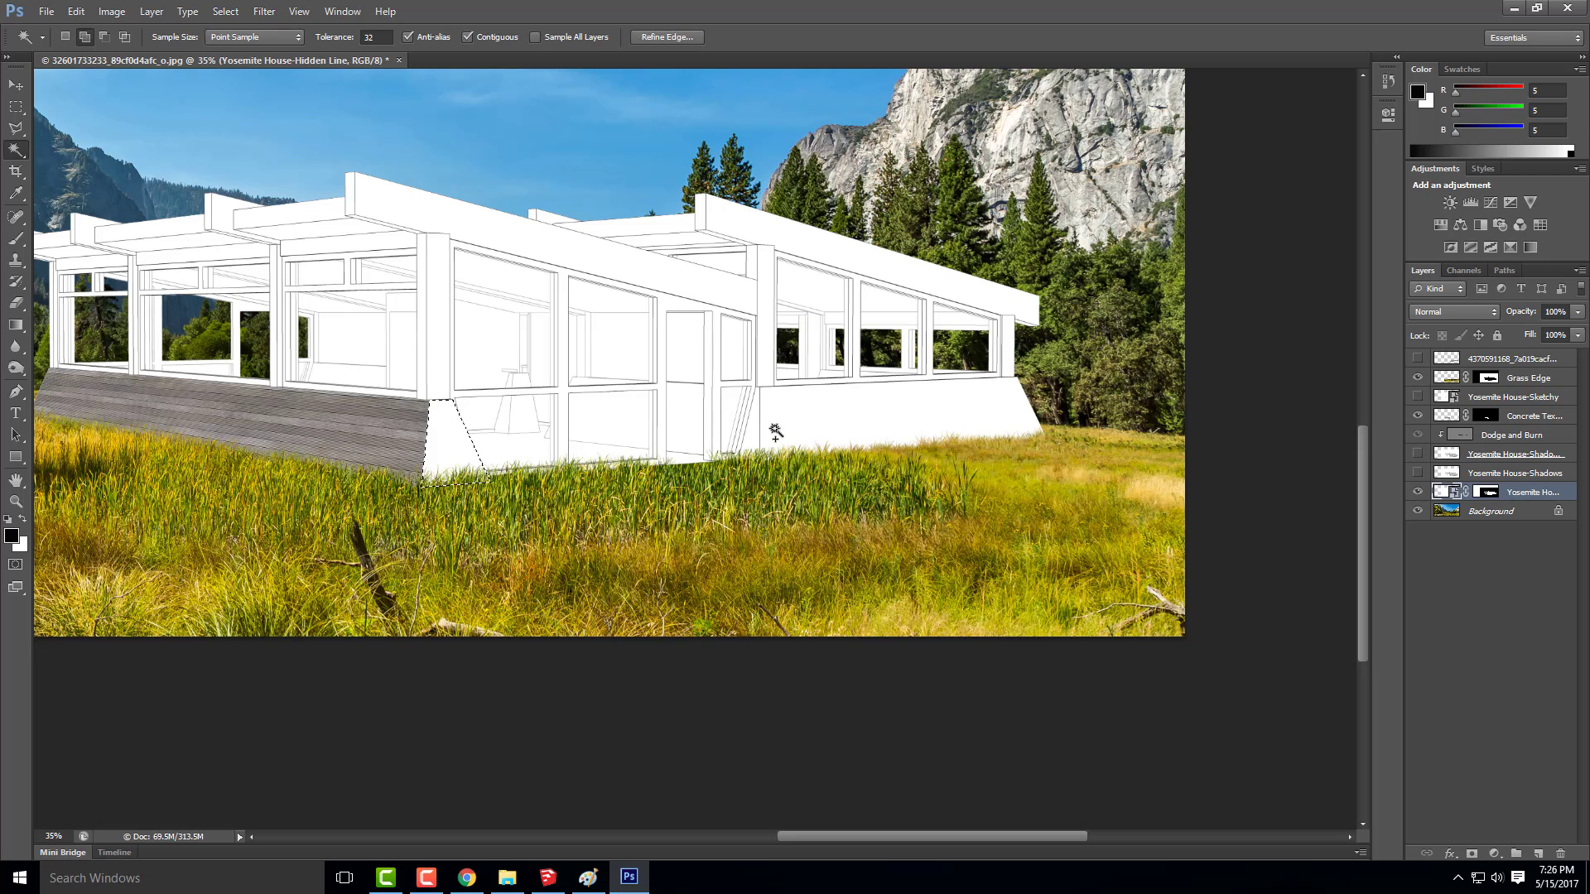
left_click(991, 416)
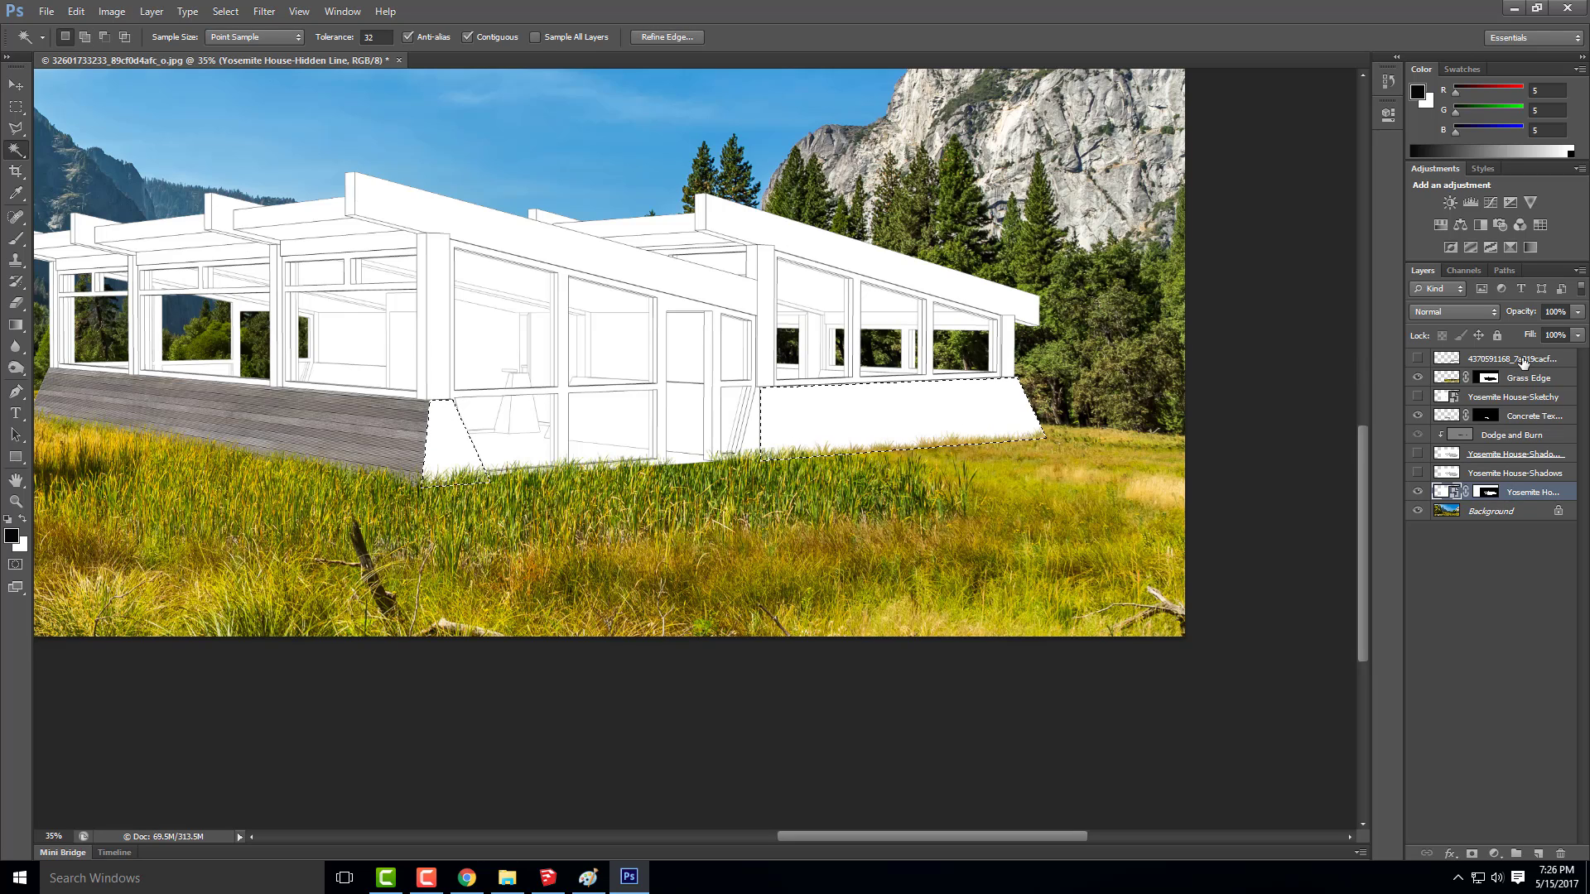
Show the merged plank layer and mask it to the selected side base wall faces
left_click(1451, 363)
left_click(1419, 358)
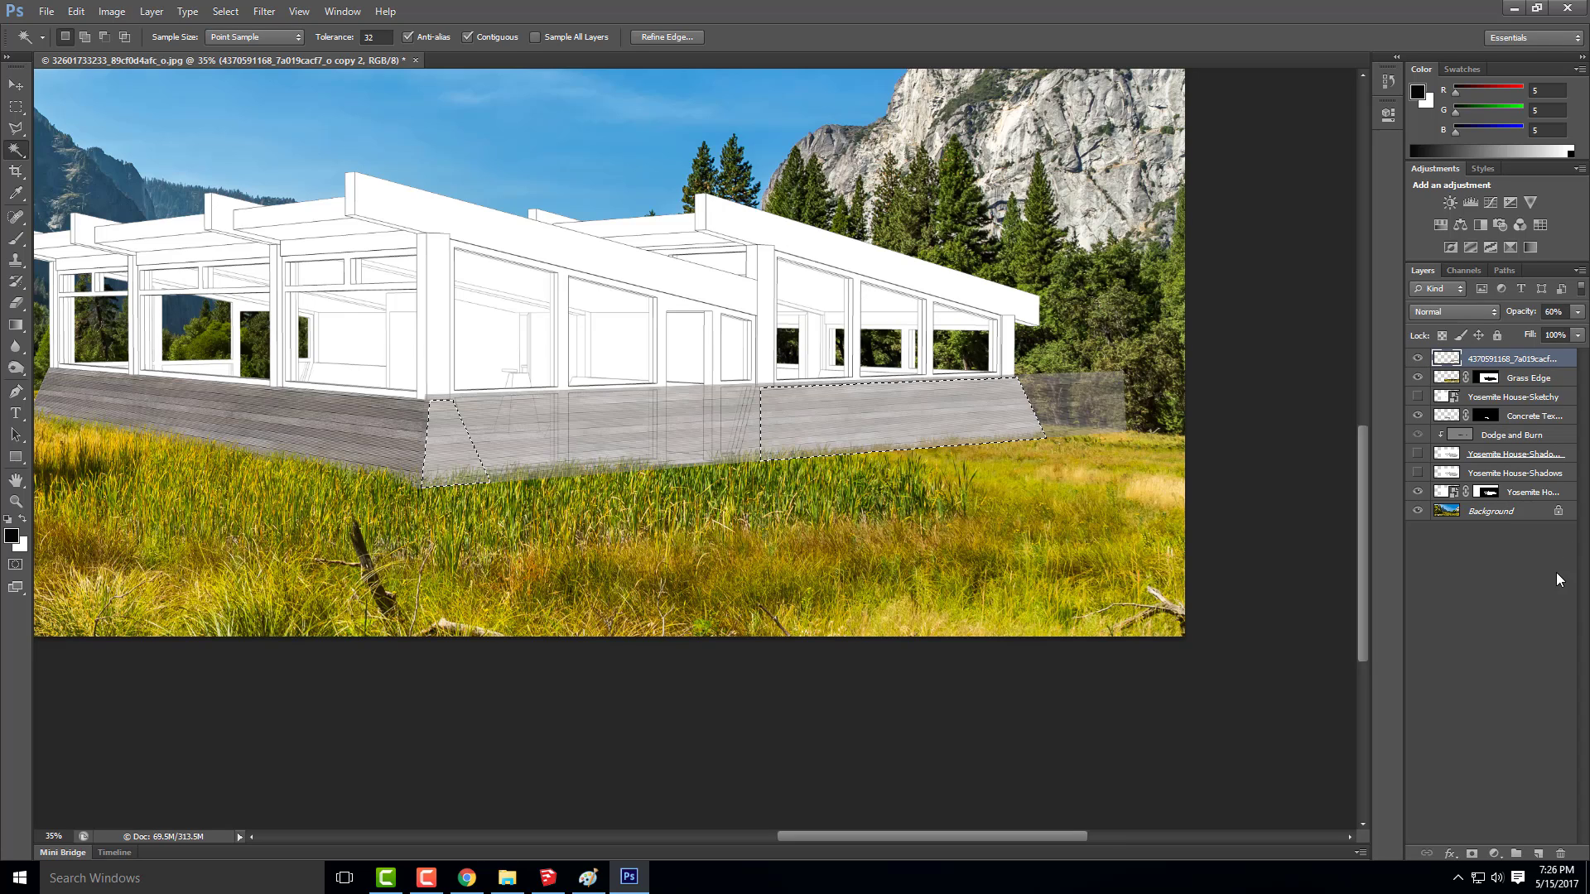
left_click(1472, 852)
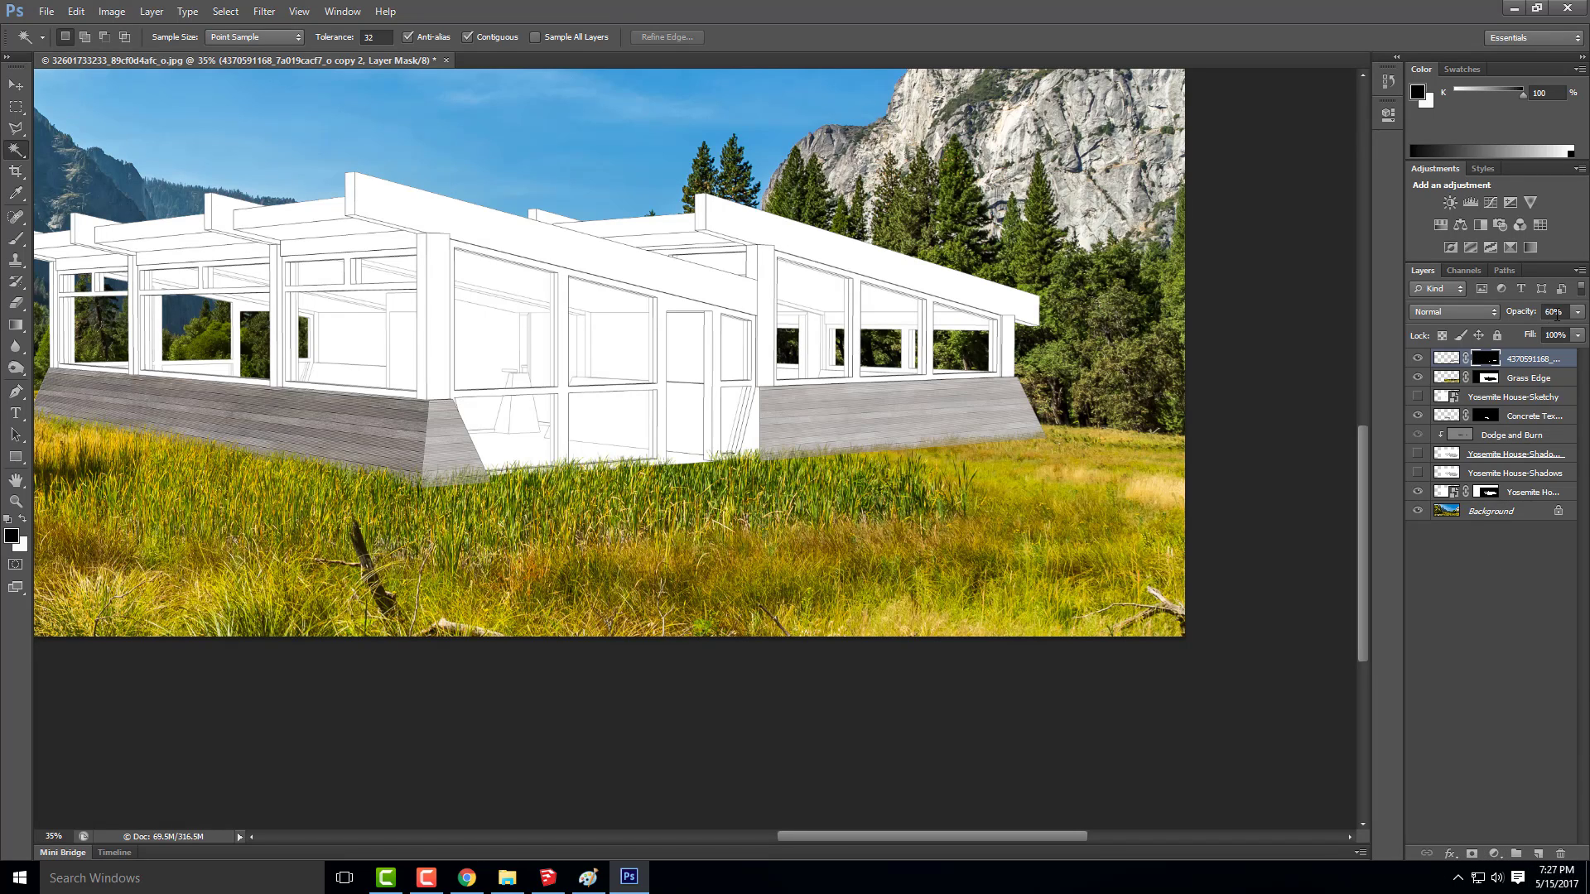
Set the masked plank layer's opacity to 100% and restack it beneath the Grass Edge and Concrete Texture layers
left_click(1528, 313)
type("100")
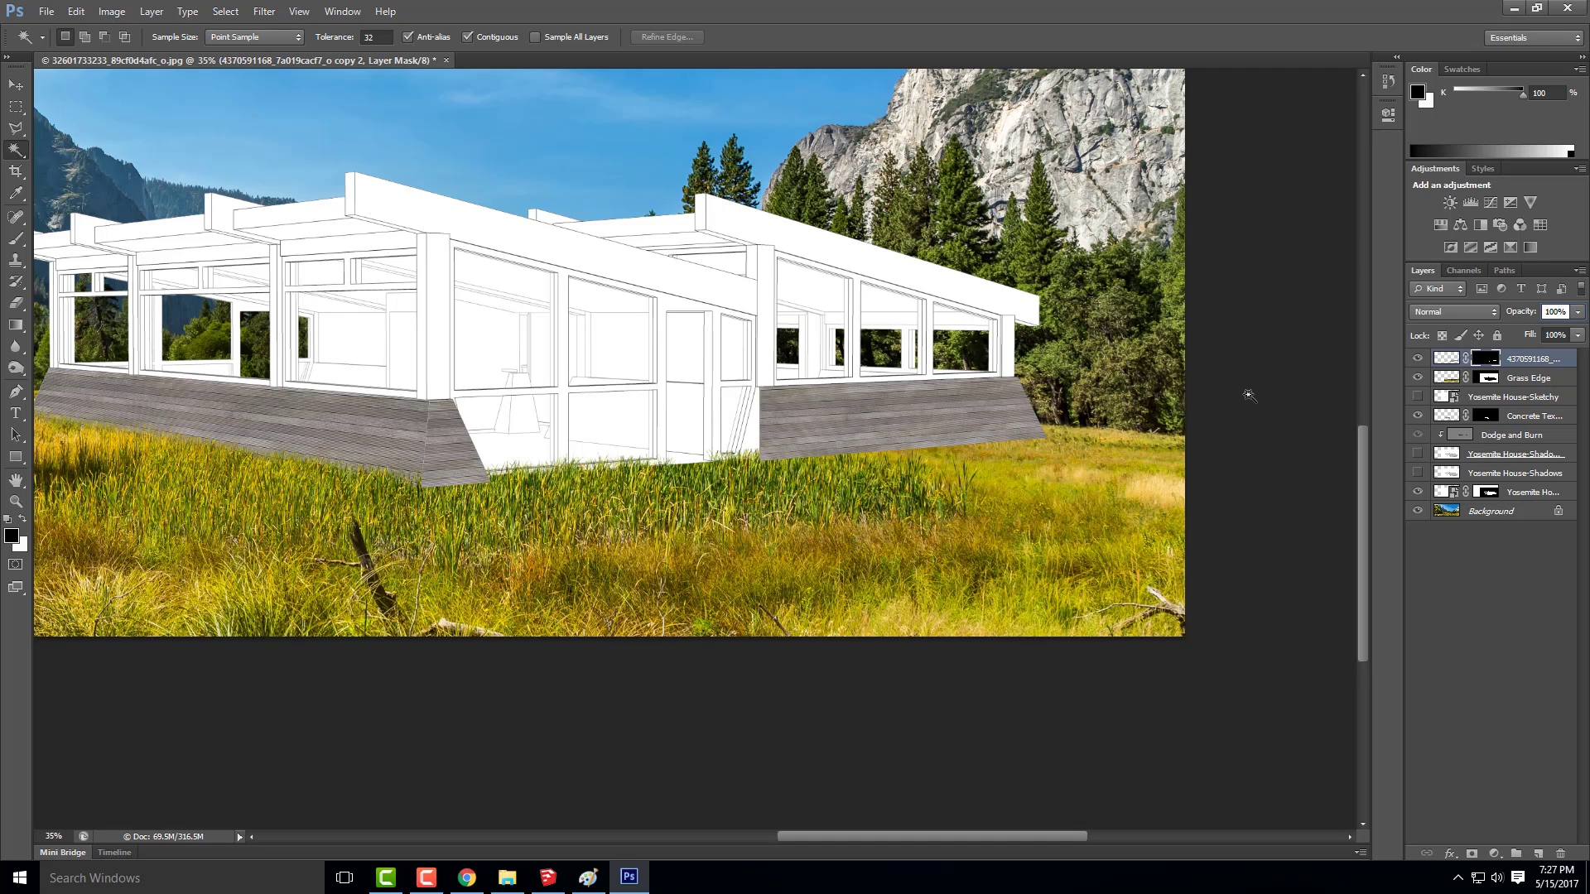
left_click(1510, 573)
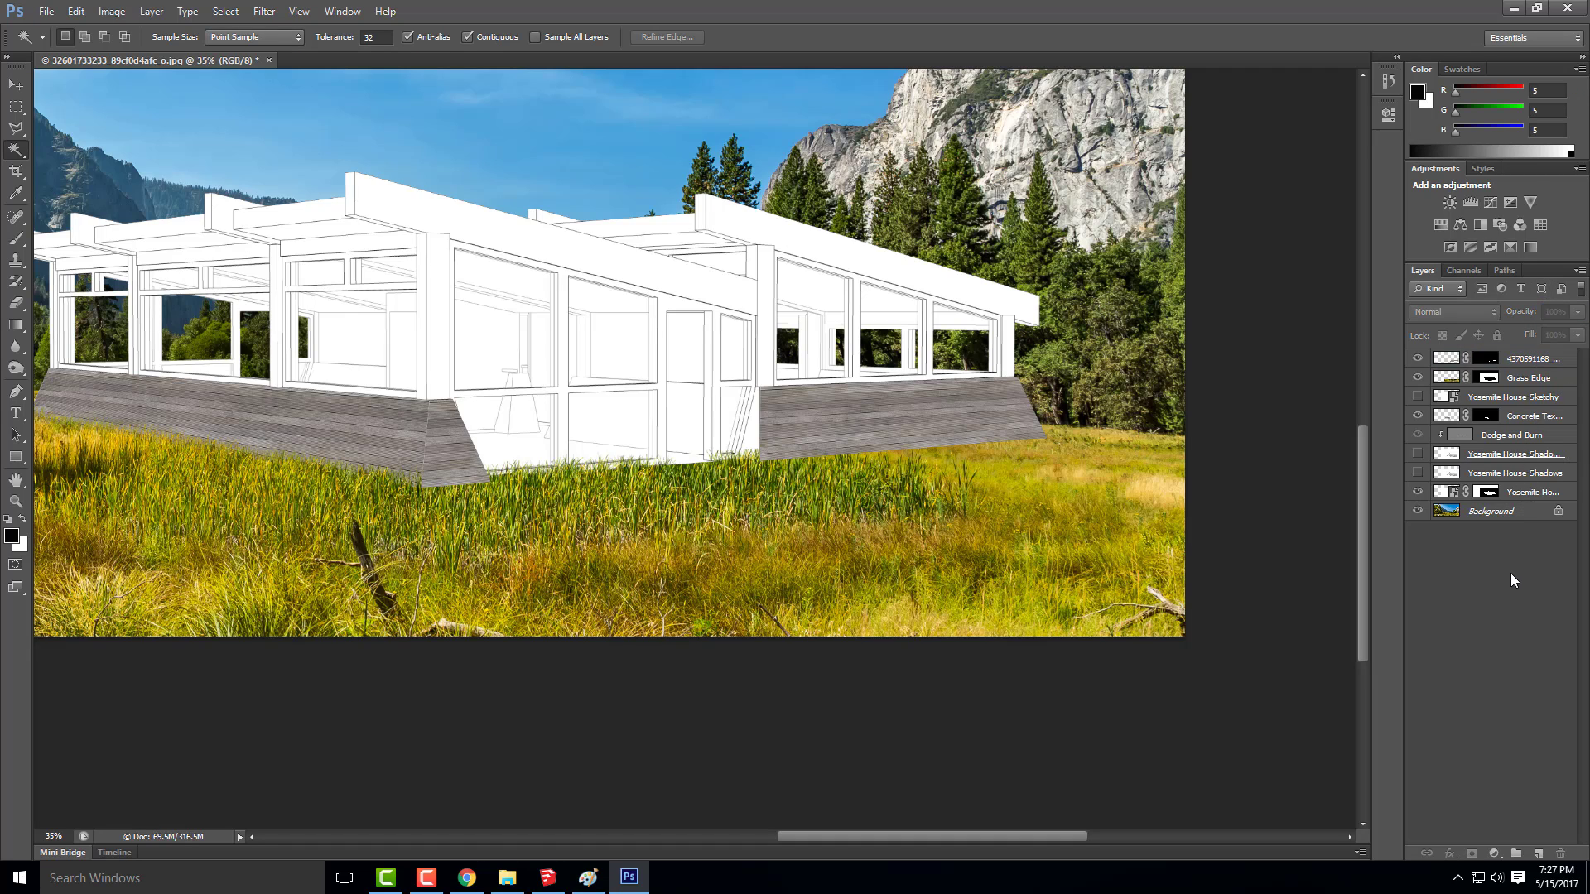
left_click_drag(1526, 380, 1524, 356)
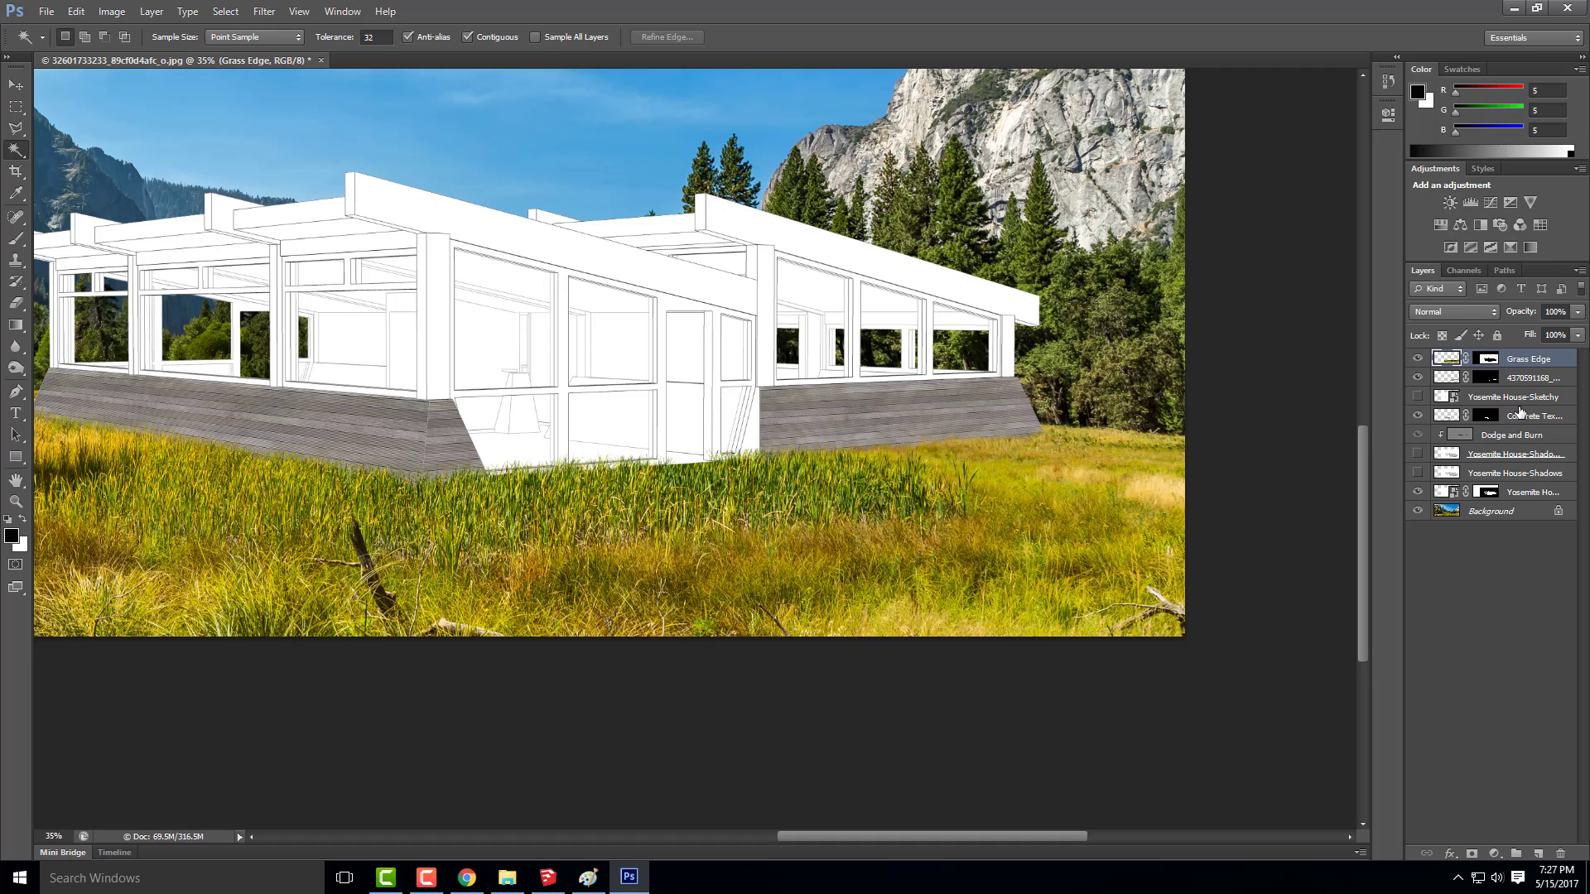
left_click_drag(1533, 383, 1533, 421)
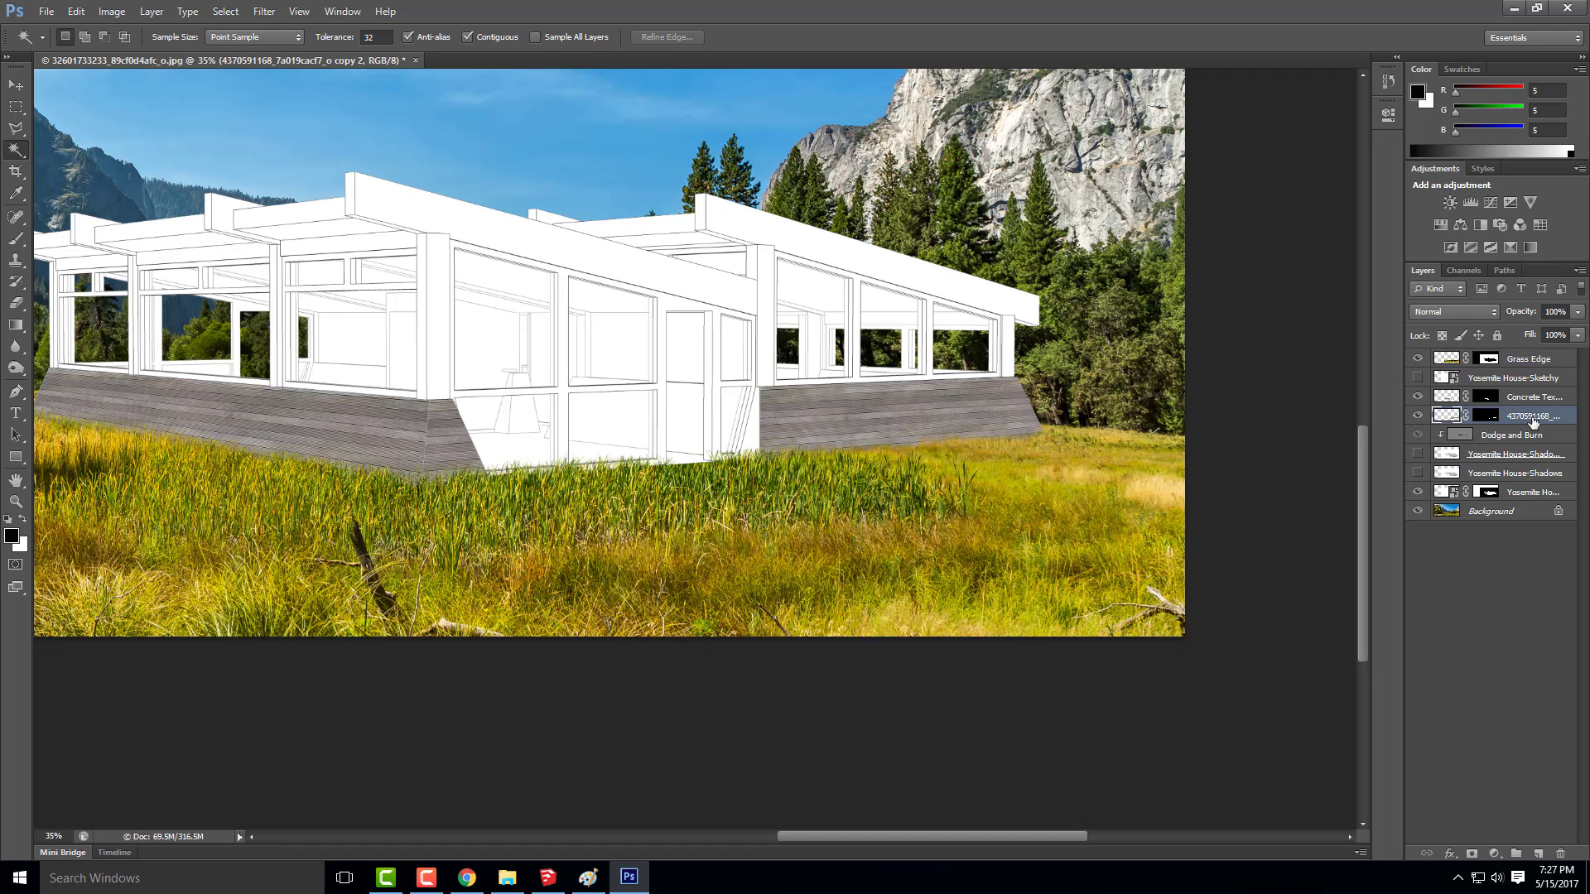
Show both Yosemite House shadow layers and move them, together with Dodge and Burn, to the top of the layer stack
left_click(1417, 455)
left_click(1417, 473)
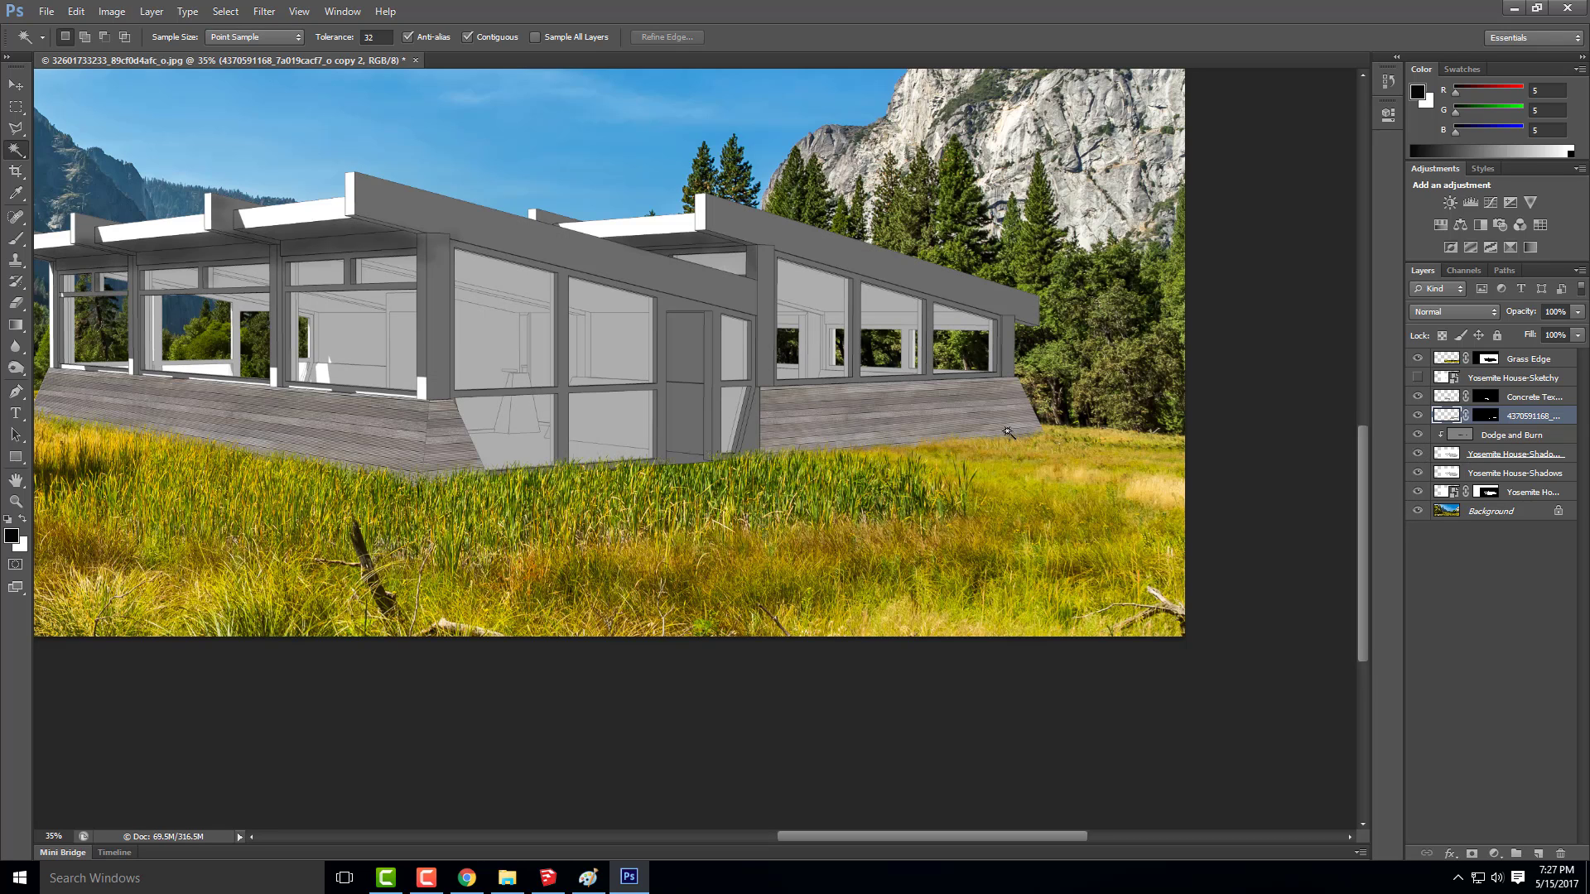
scroll(1008, 431, "down", 2)
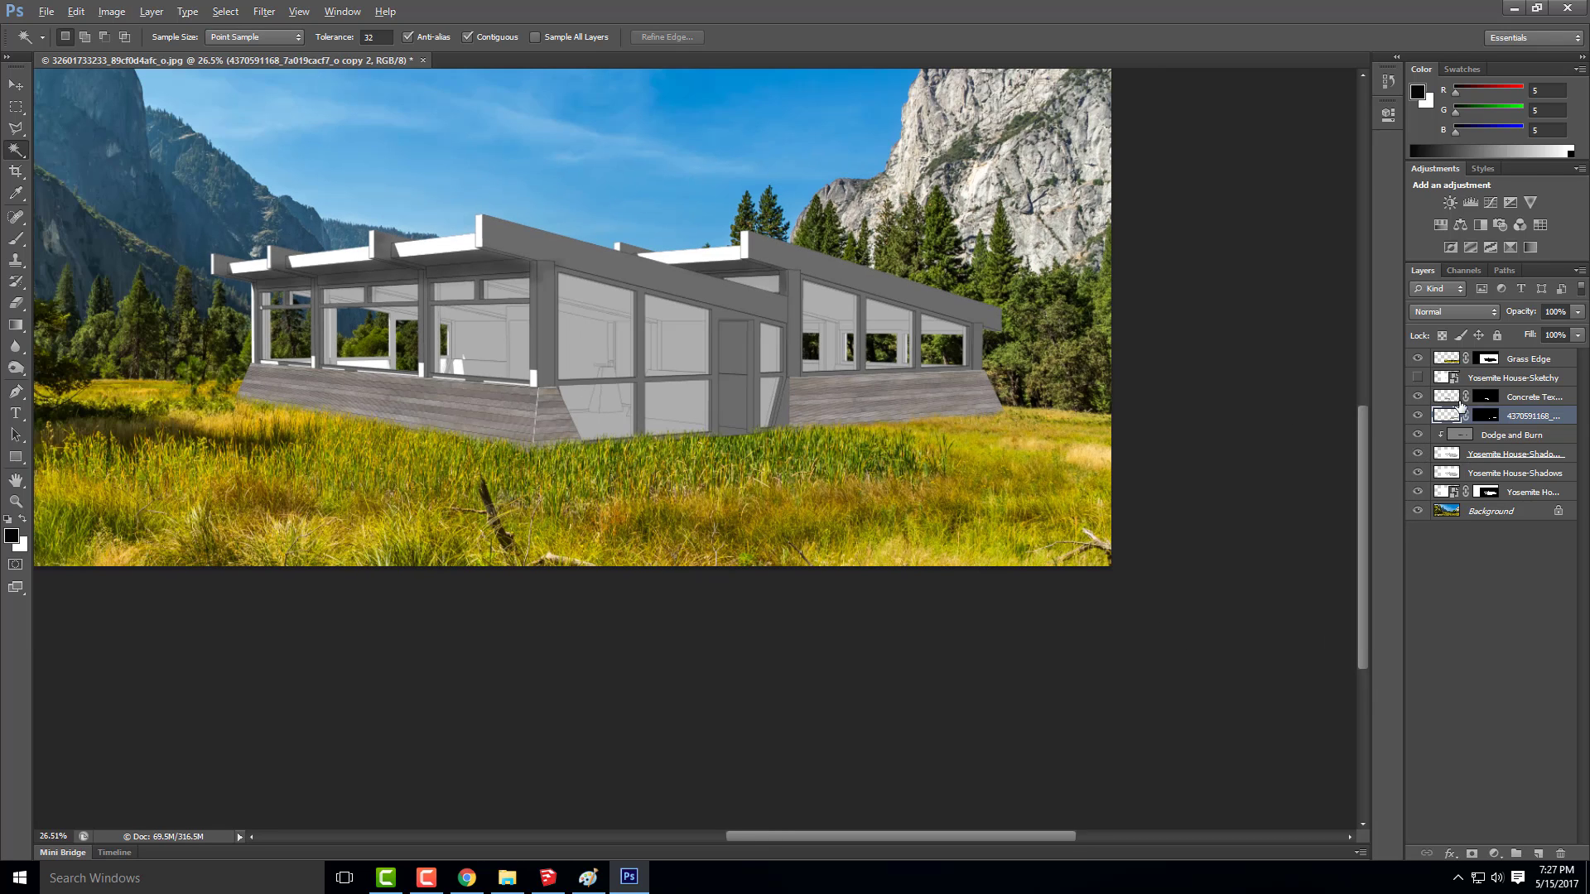
left_click(1525, 436)
left_click(1530, 458)
left_click(1530, 473, "shift")
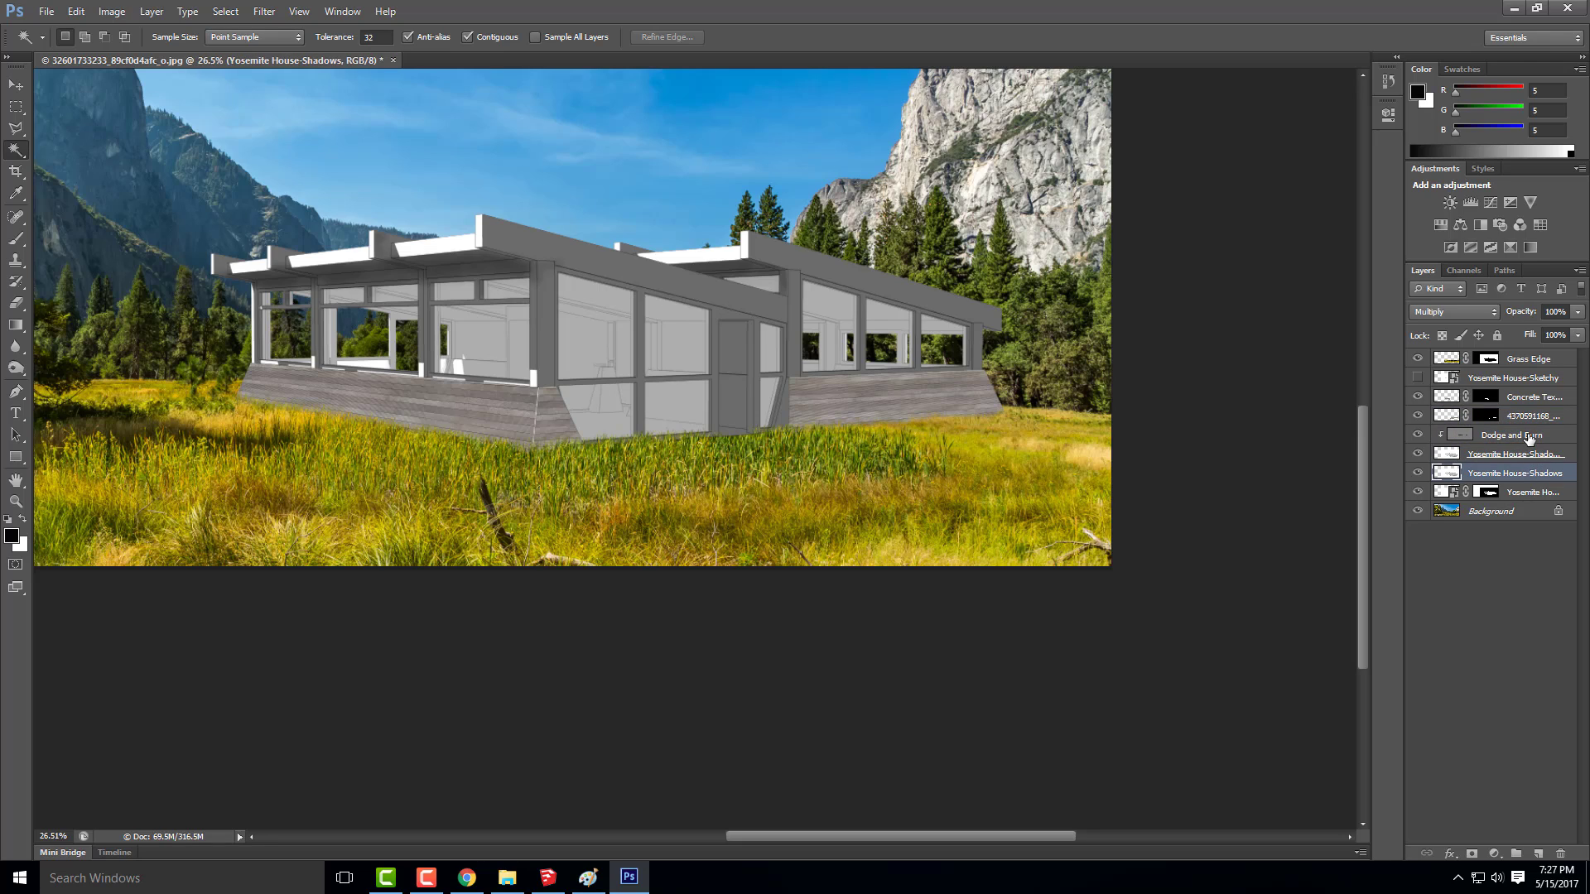
left_click(1523, 437, "shift")
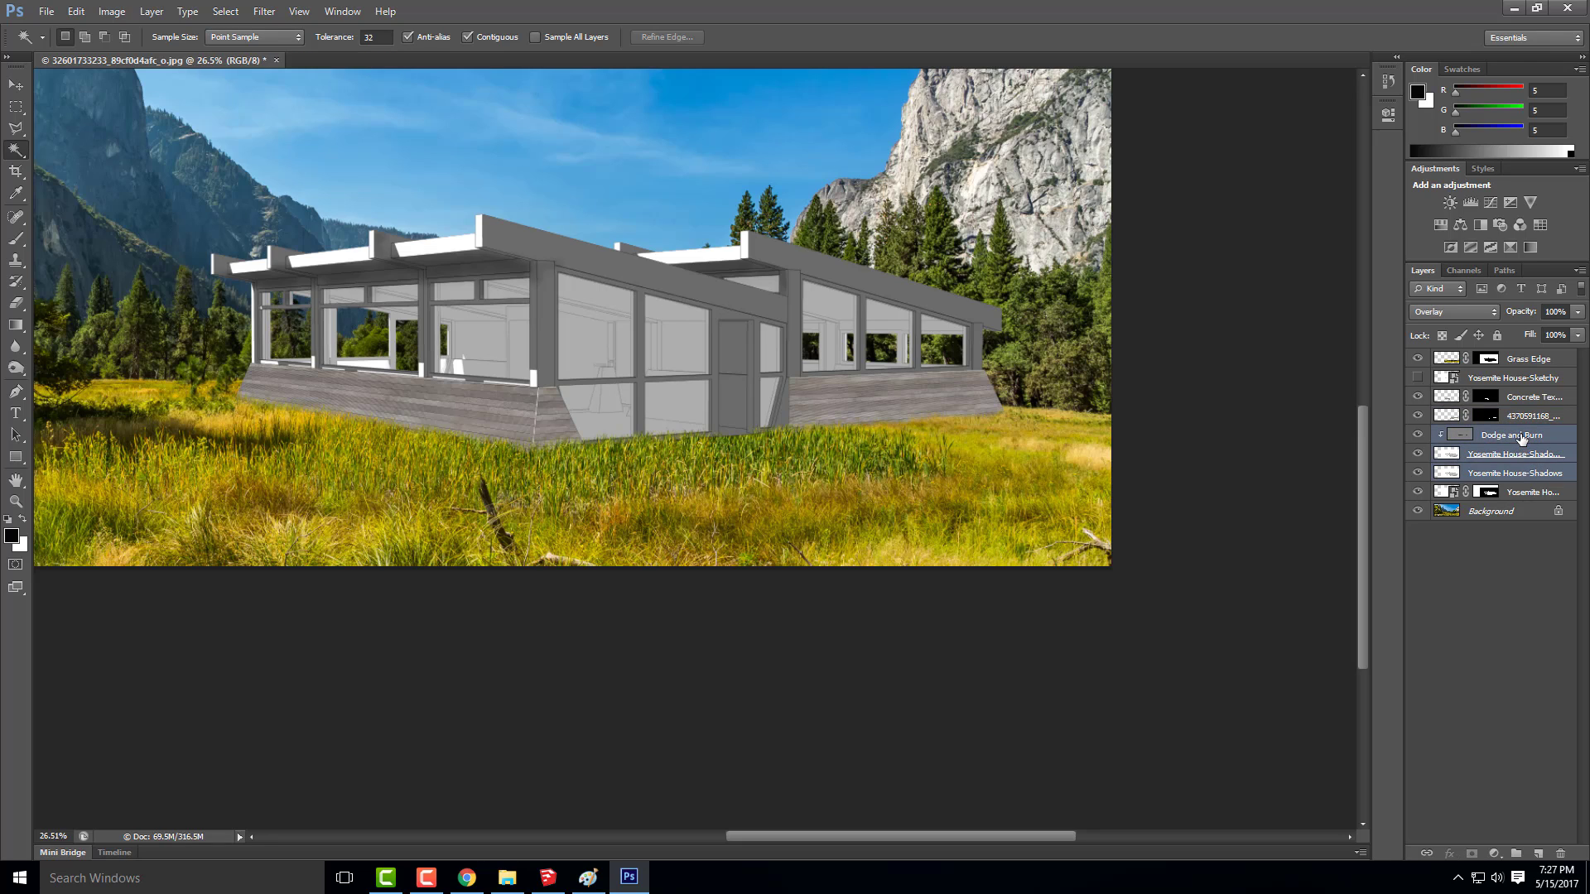
left_click_drag(1521, 439, 1519, 355)
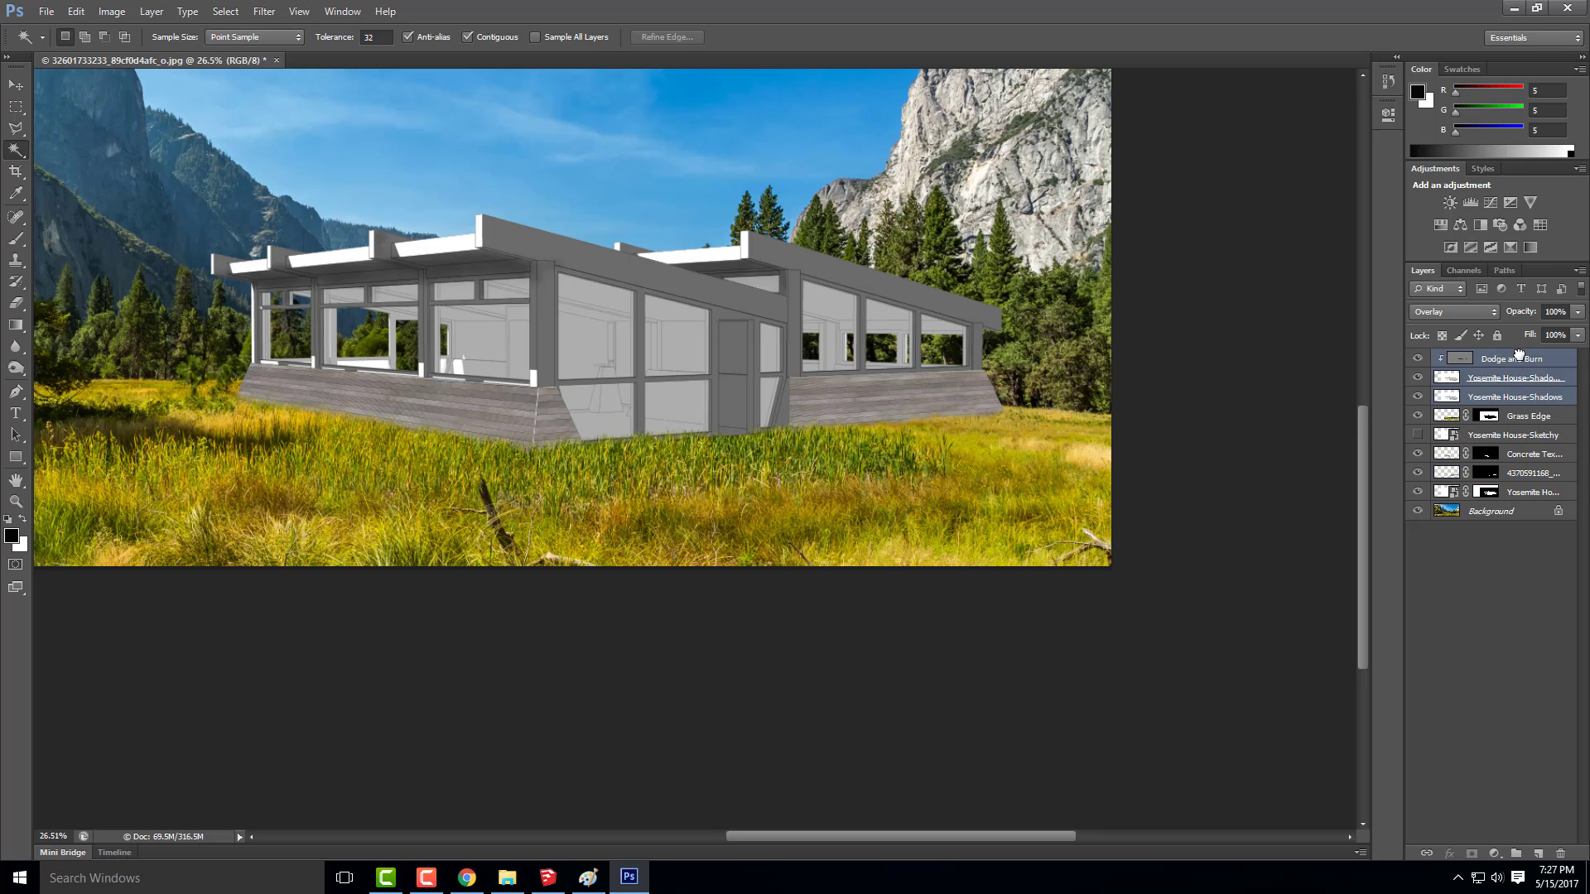
scroll(920, 358, "down", 3)
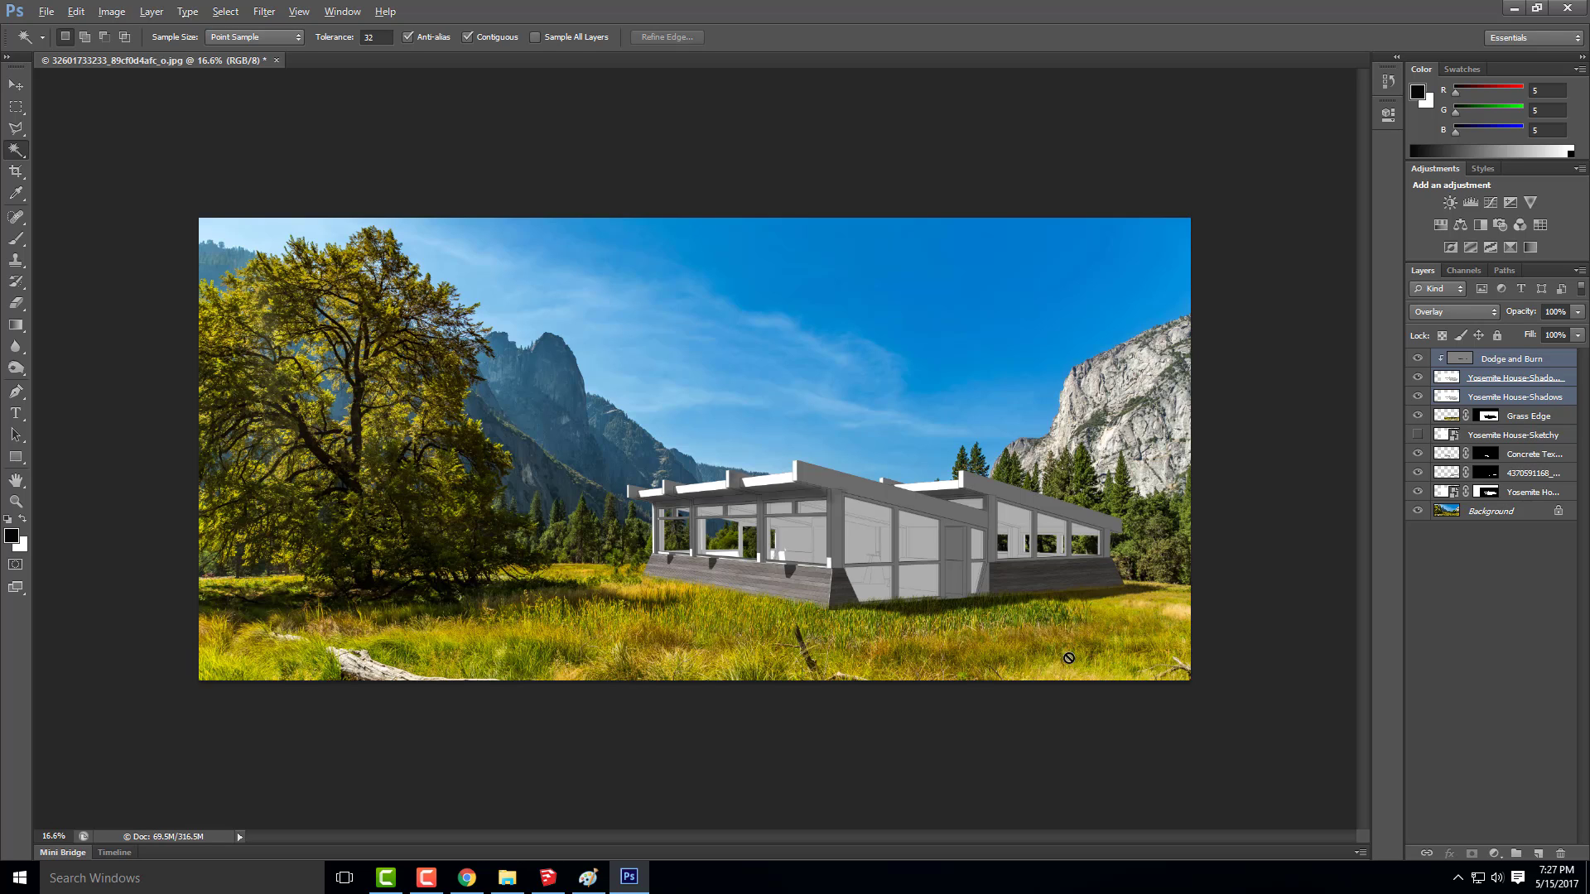
key("alt")
key("ctrl+0")
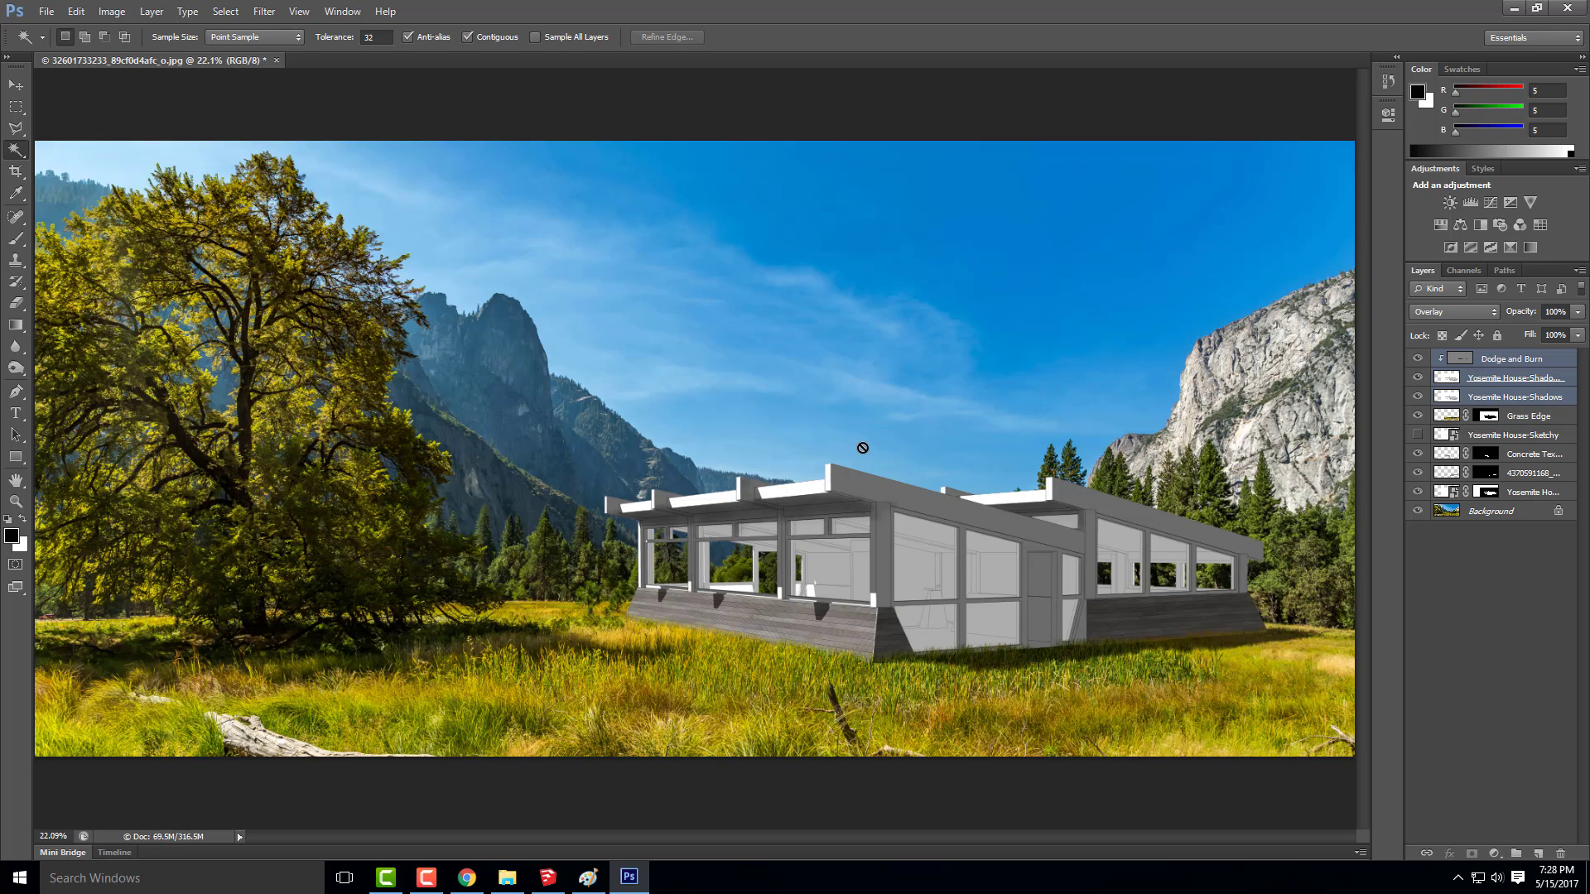
Start placing an image and browse to the People folder in Week 17A- Content of ARCHI 135- DIGITAL TOOLS- SPRING 2017
left_click(45, 12)
left_click(117, 280)
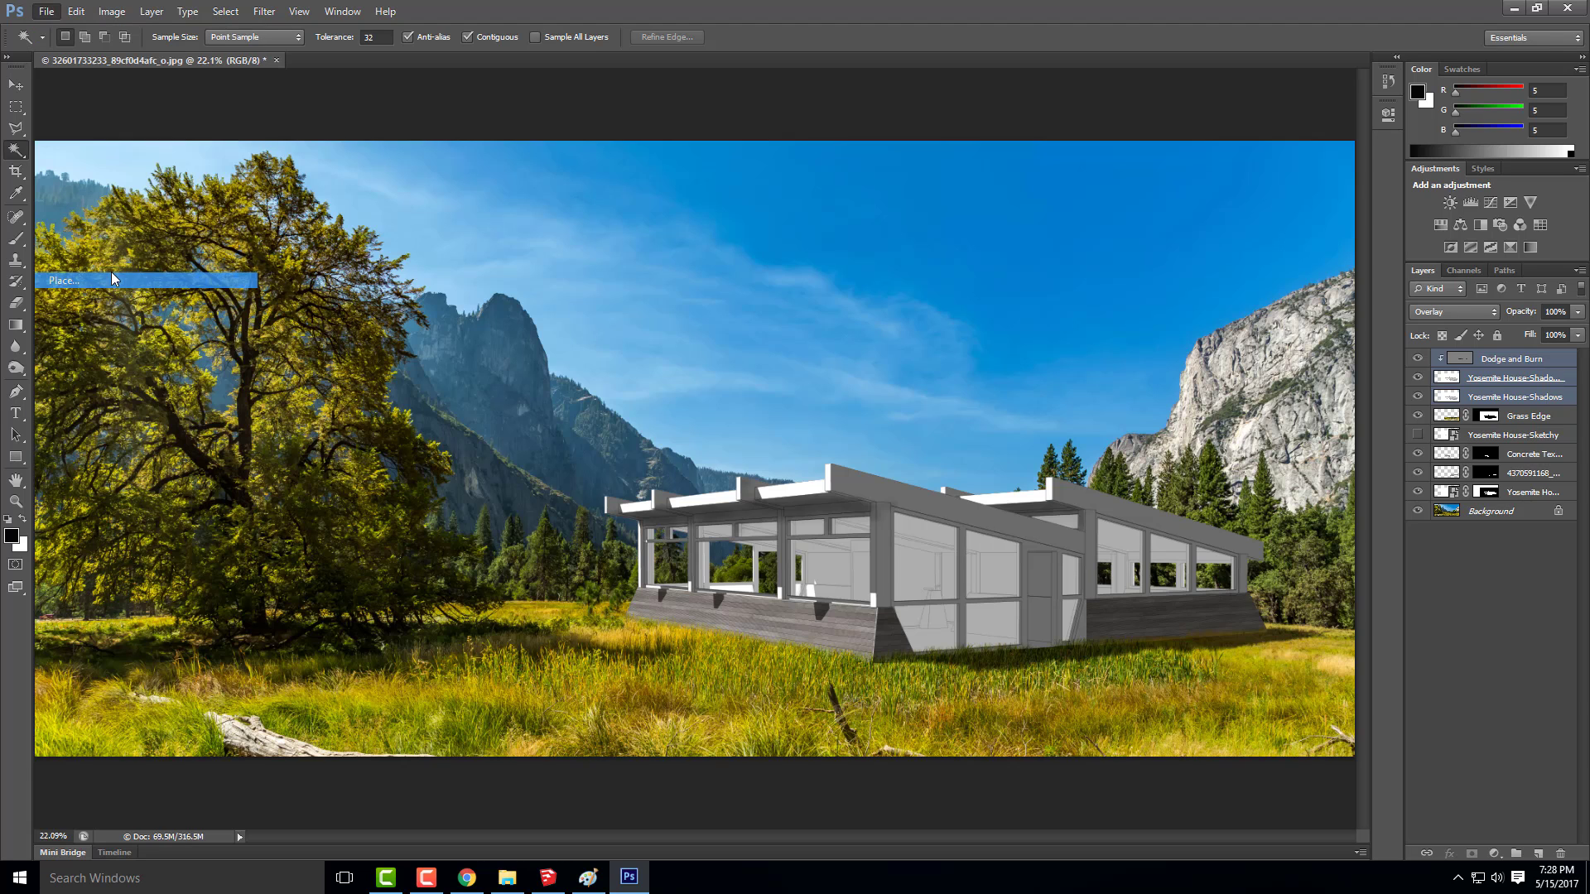
left_click(847, 194)
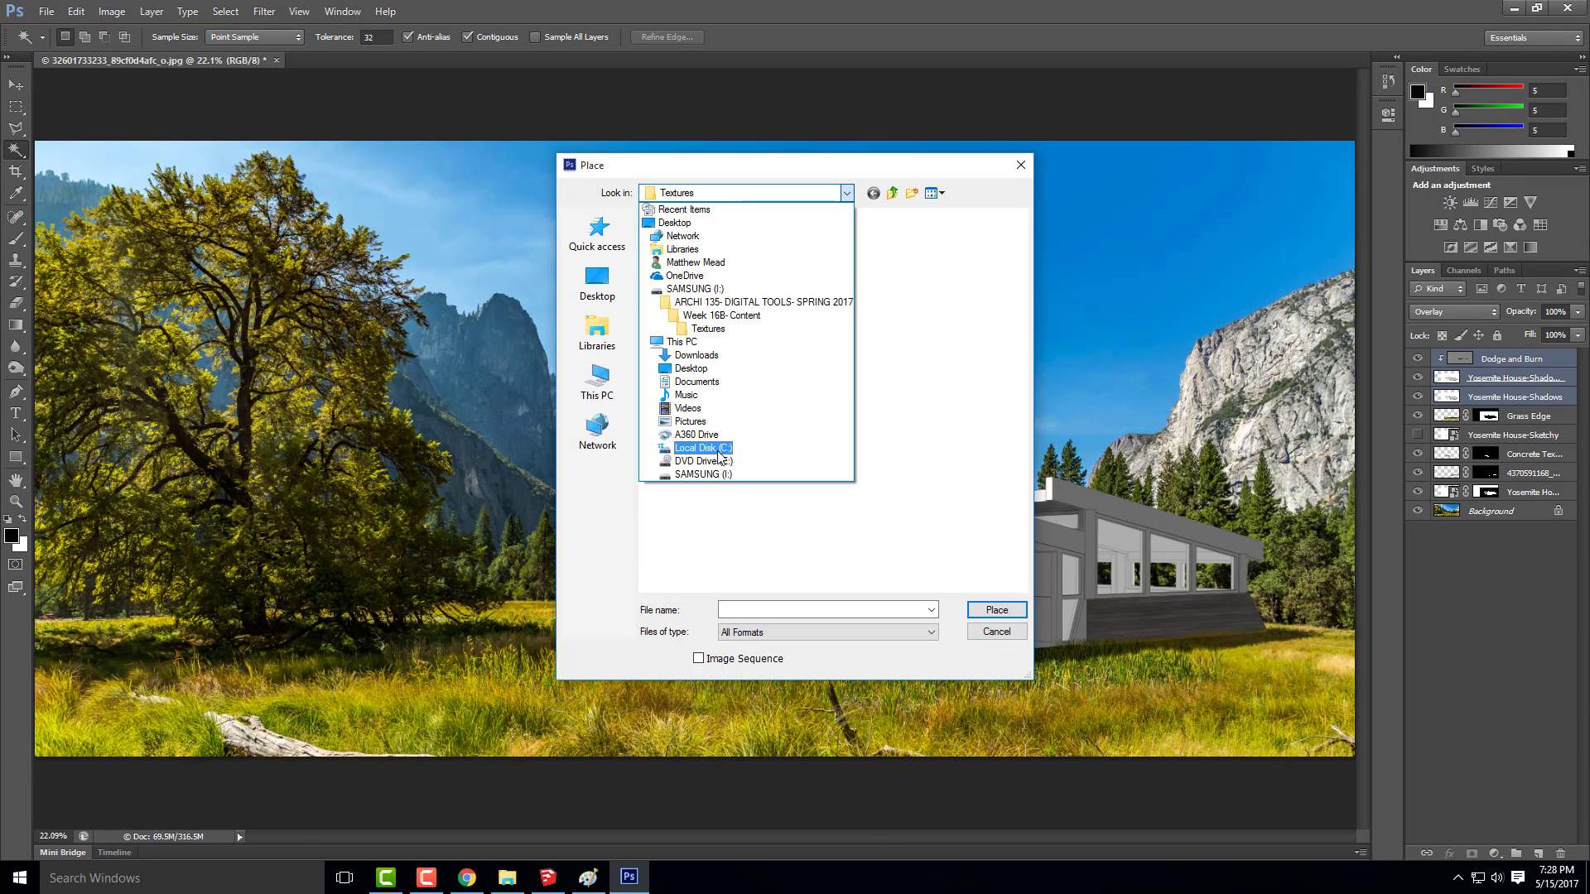
left_click(703, 475)
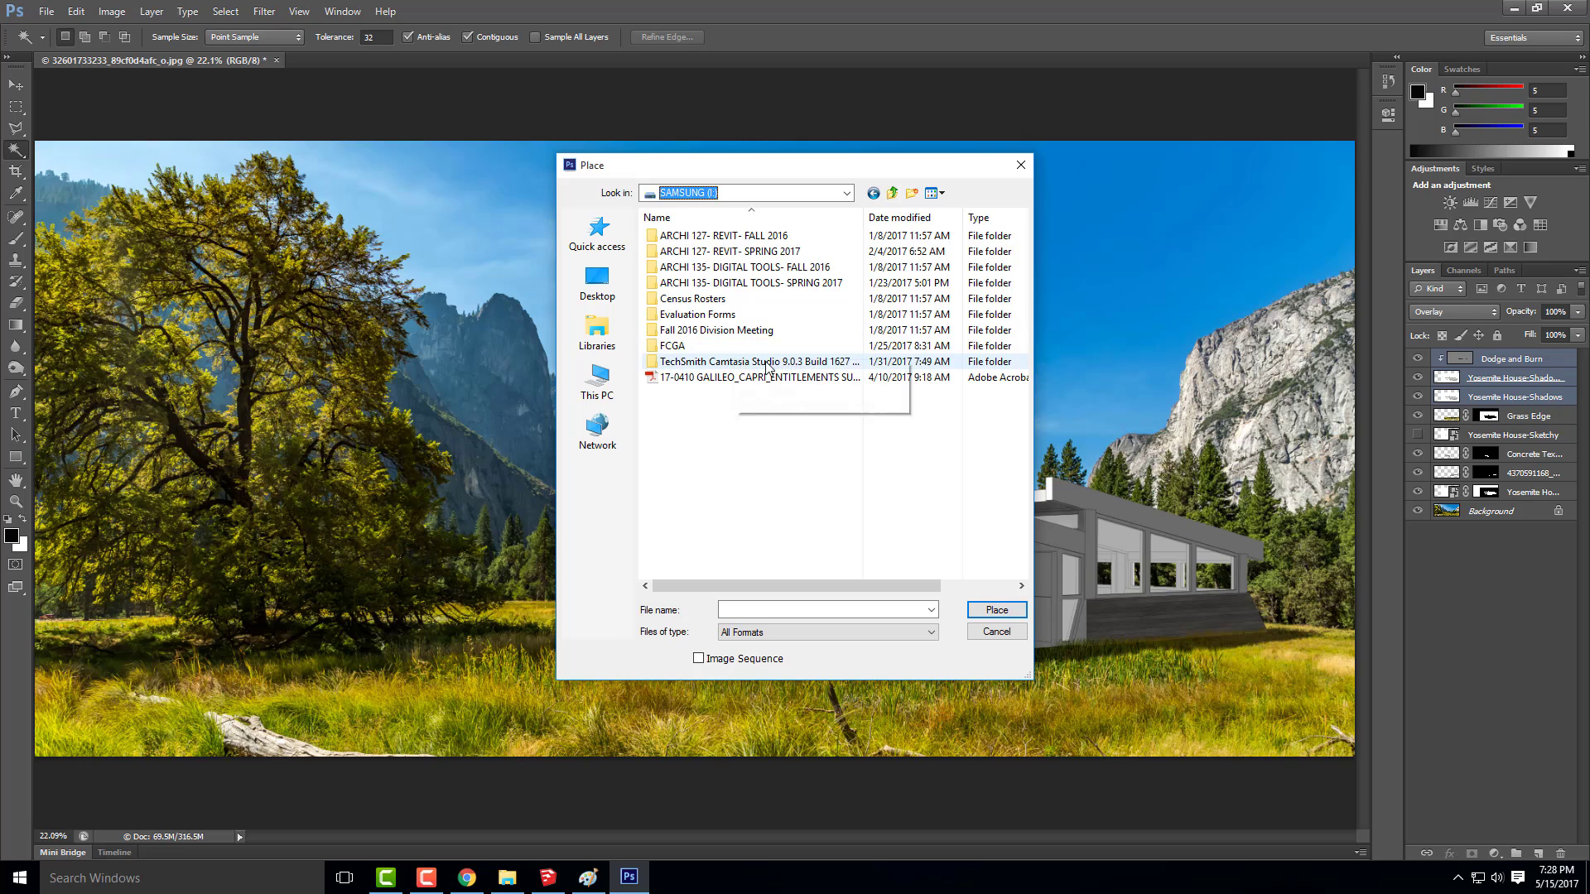
double_click(750, 282)
scroll(837, 454, "down", 5)
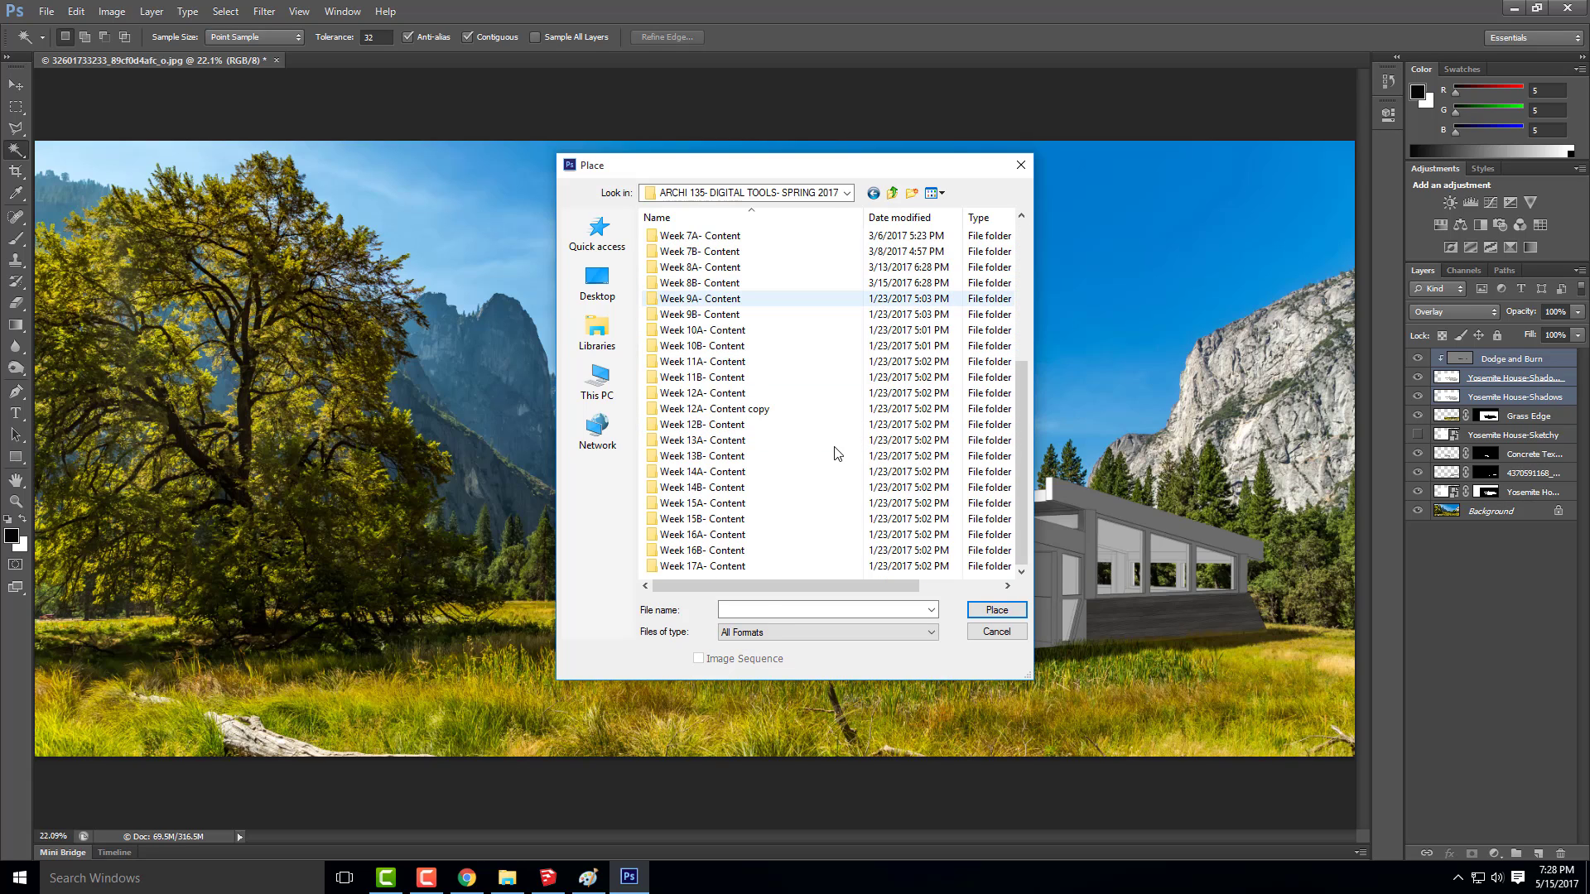
double_click(715, 566)
double_click(715, 251)
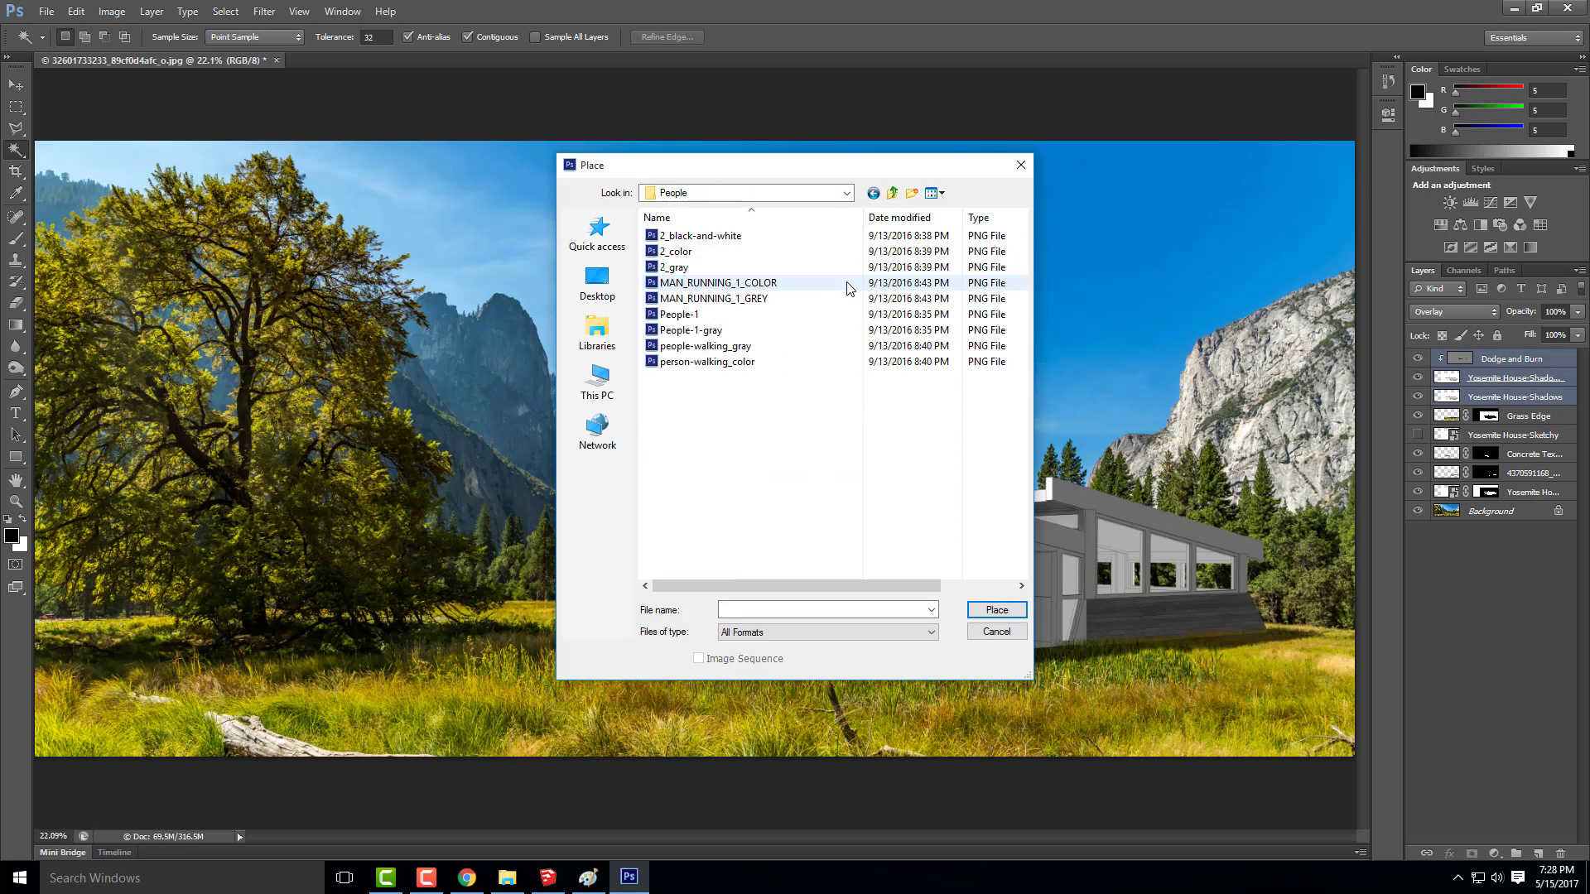
Place the MAN_RUNNING_1_COLOR image scaled down to about 24% in the meadow
left_click(716, 284)
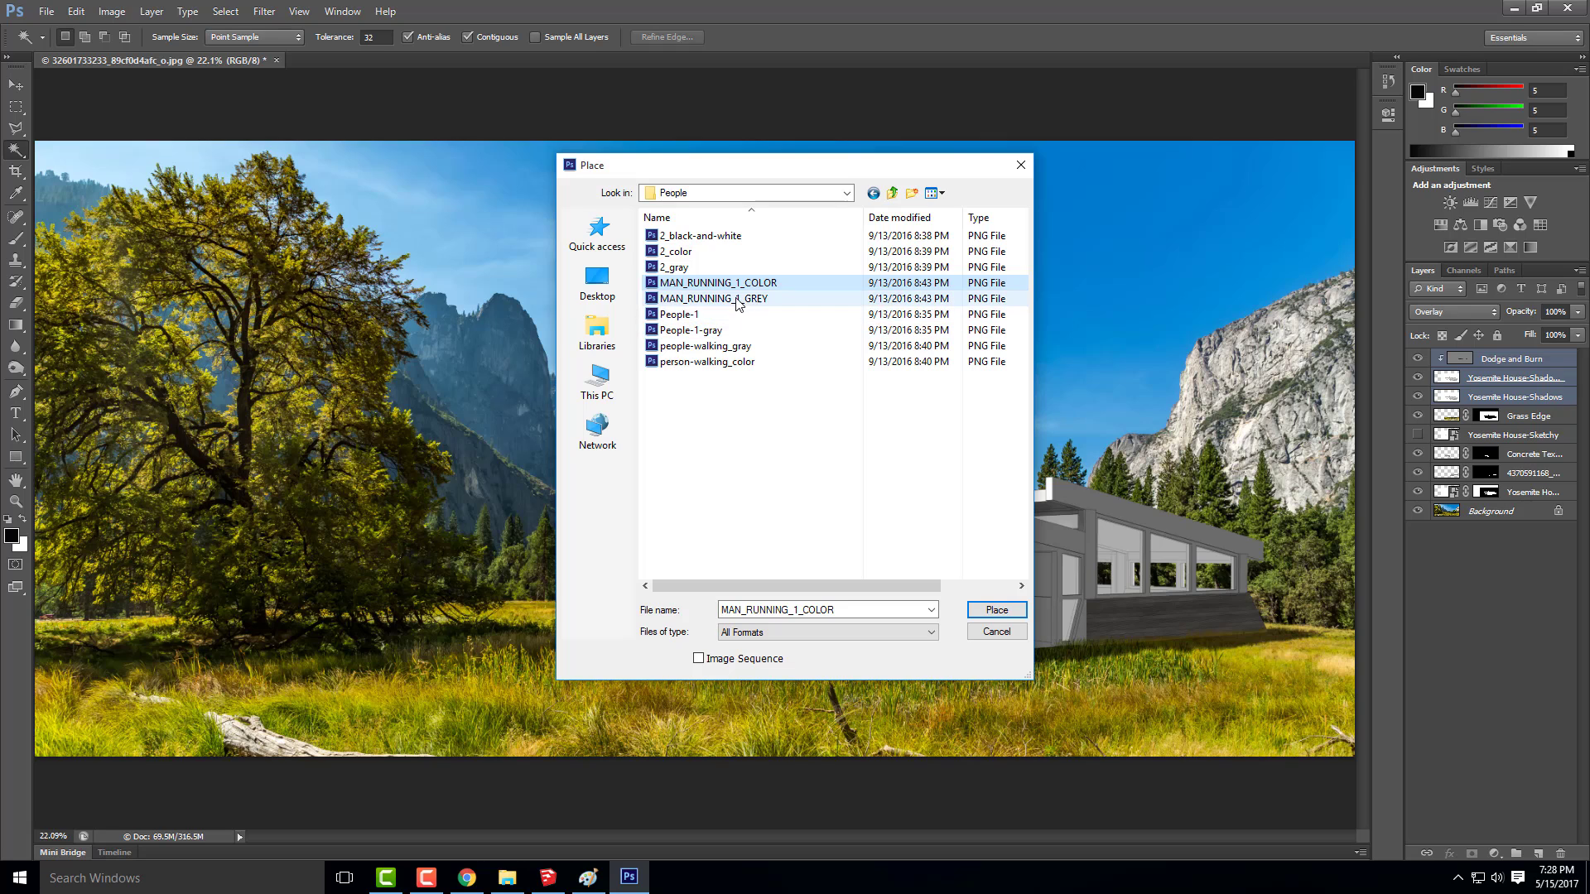
left_click(727, 302)
left_click(748, 284)
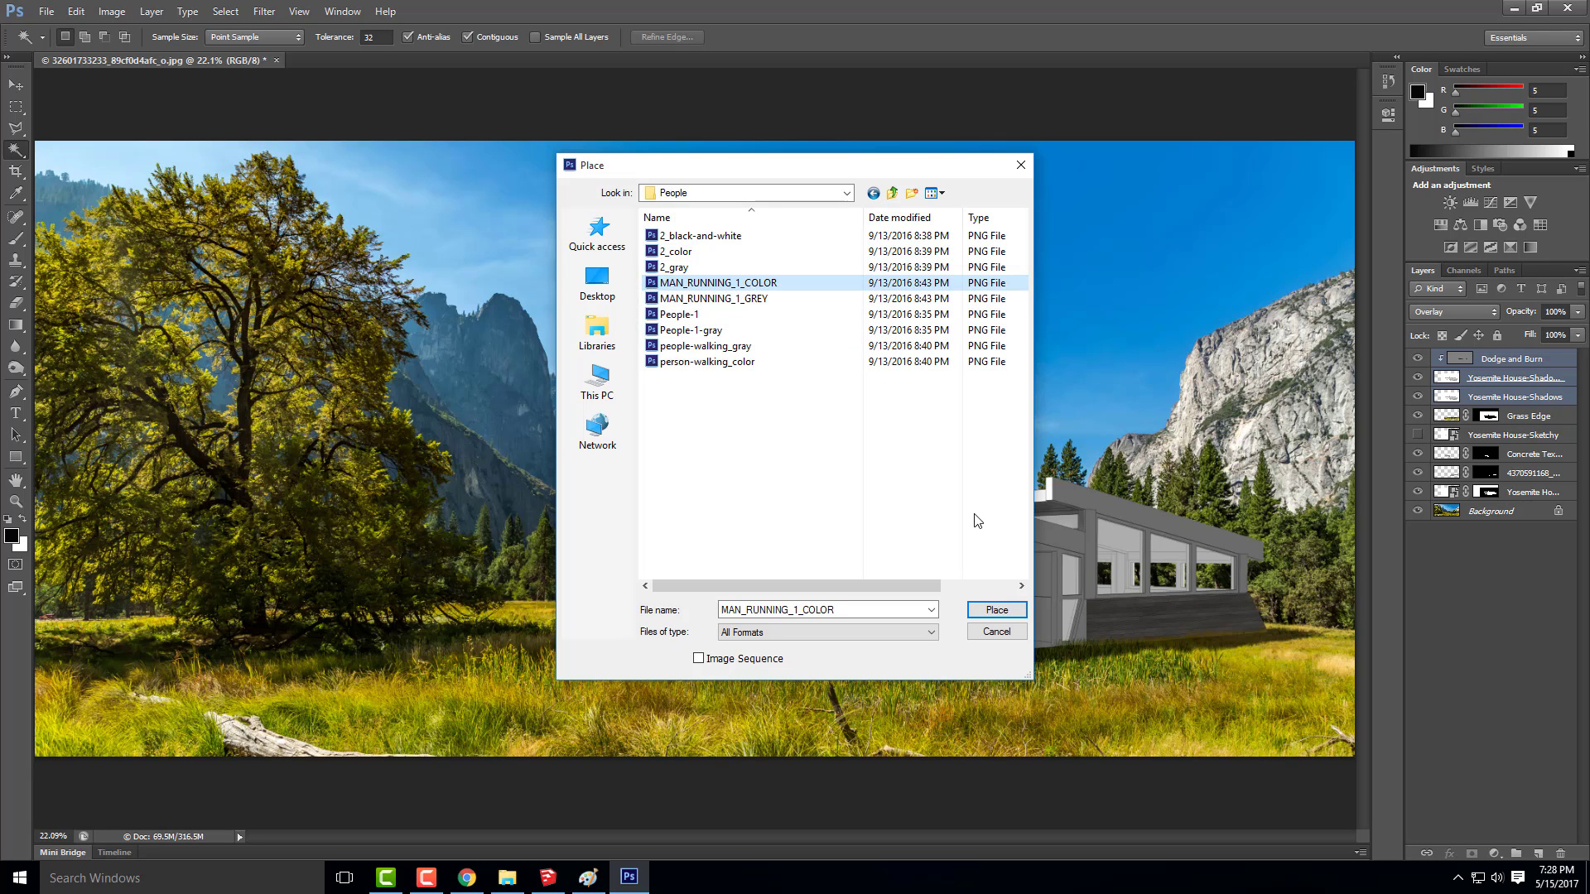
left_click(995, 610)
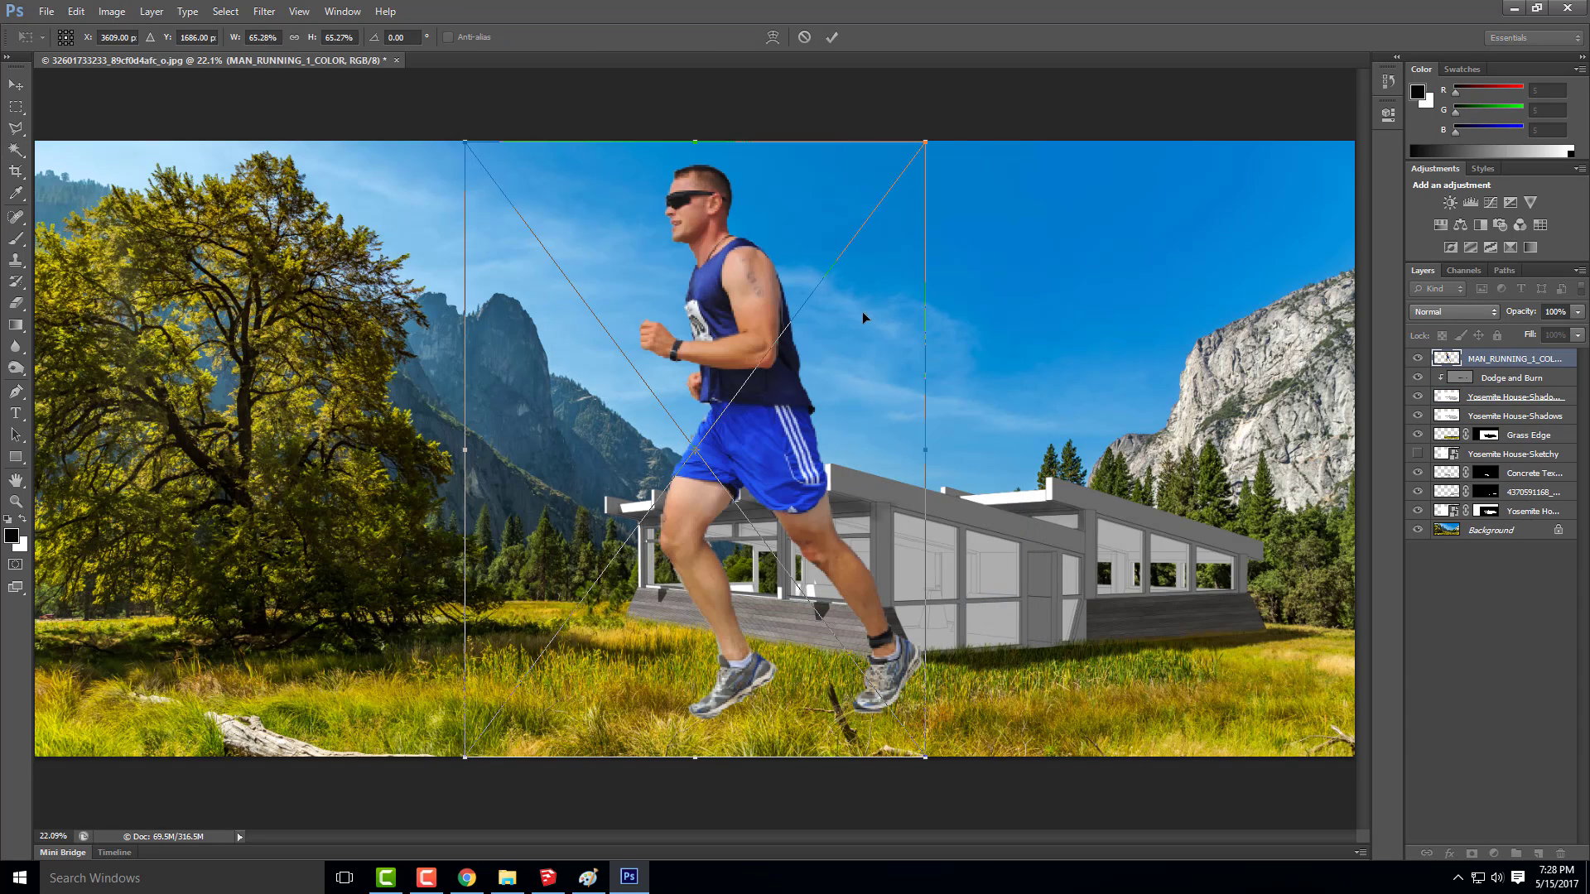
left_click_drag(932, 137, 663, 560)
key("v")
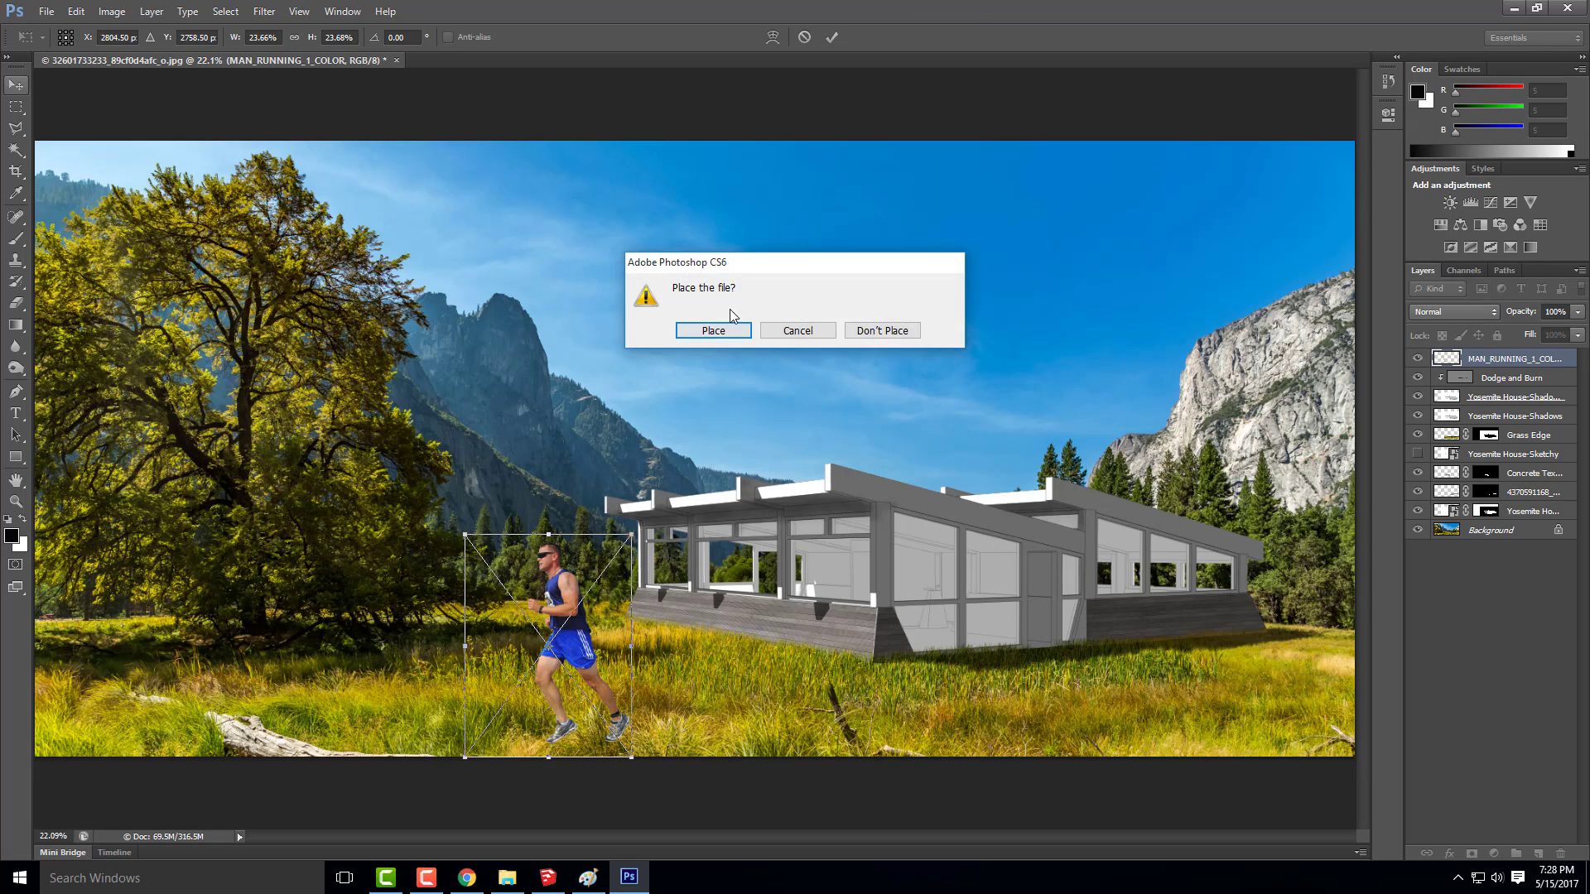
left_click(723, 328)
Move the runner in front of the house and scale him down to about 20.7%
left_click_drag(610, 563, 748, 552)
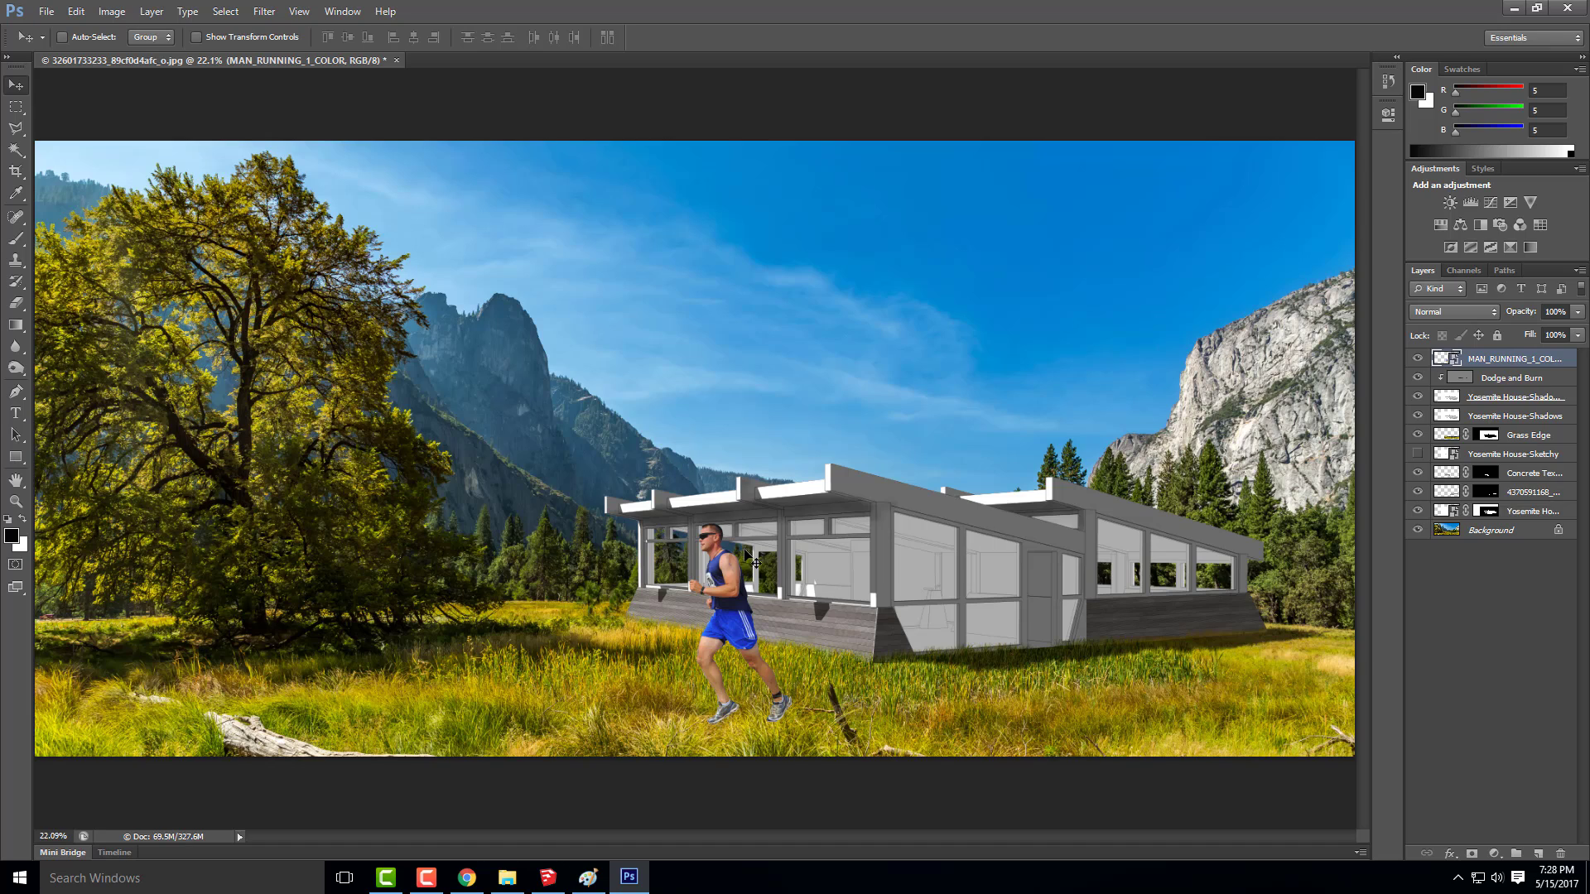
key("alt")
key("ctrl+t")
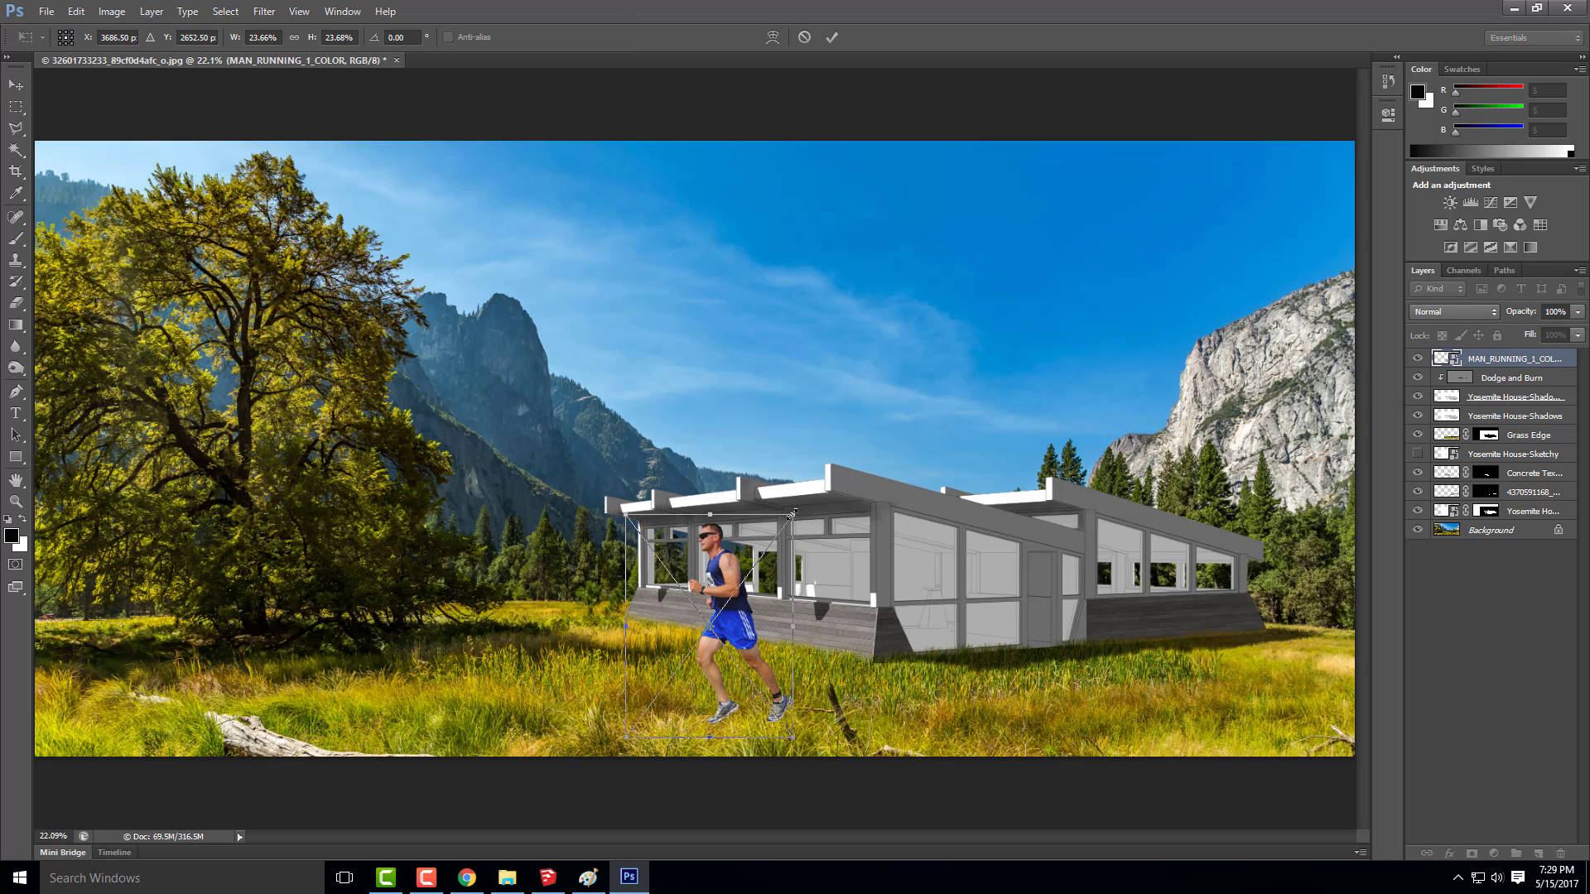
left_click_drag(779, 527, 769, 541)
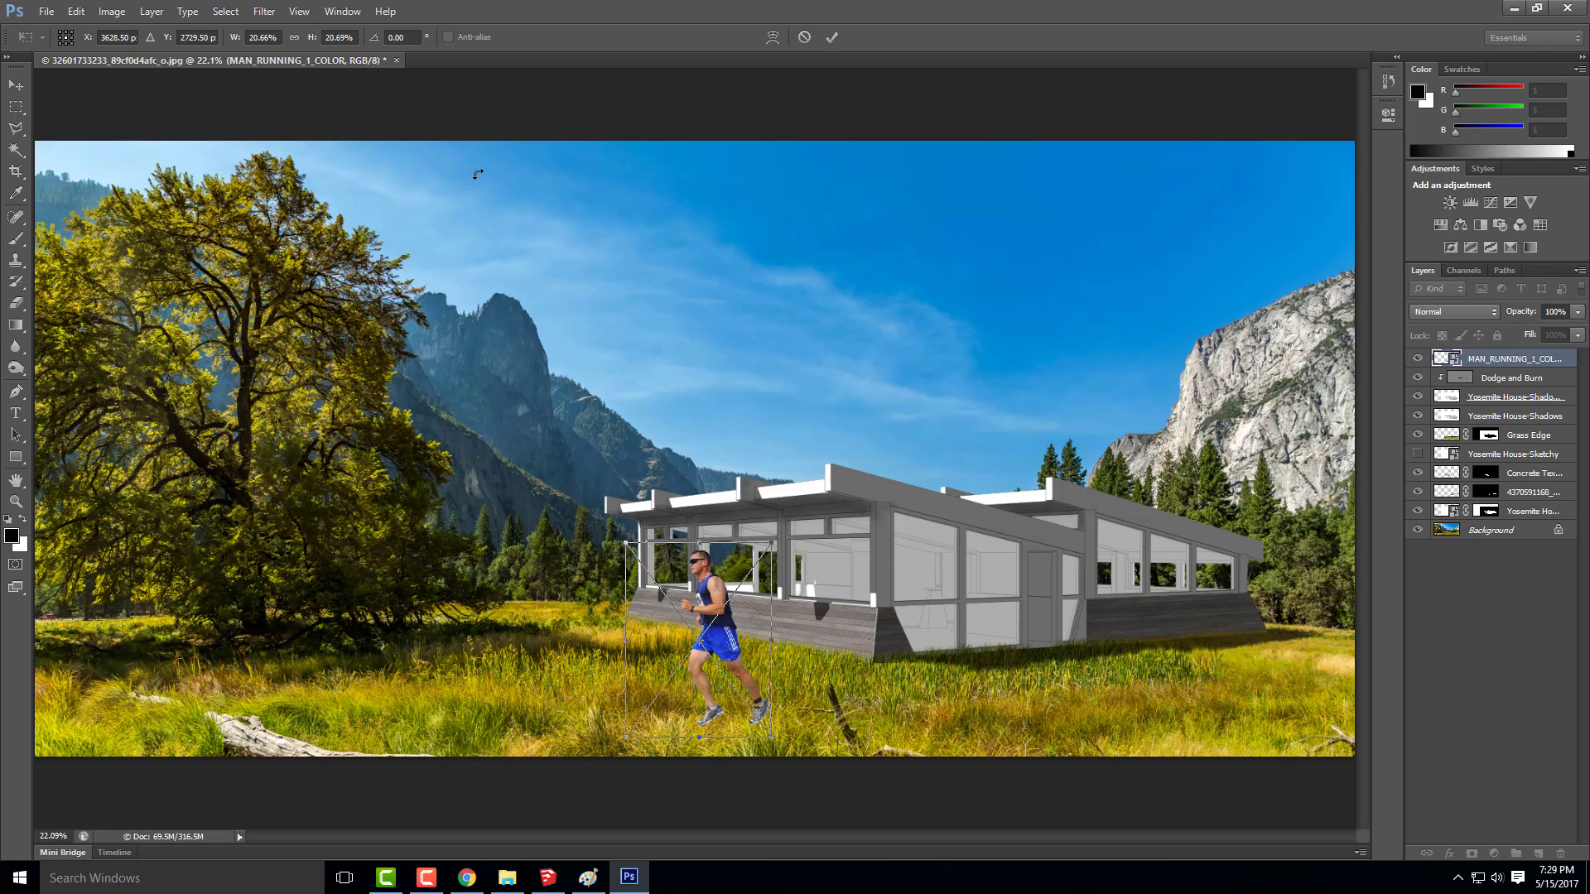
left_click(16, 85)
key("Return")
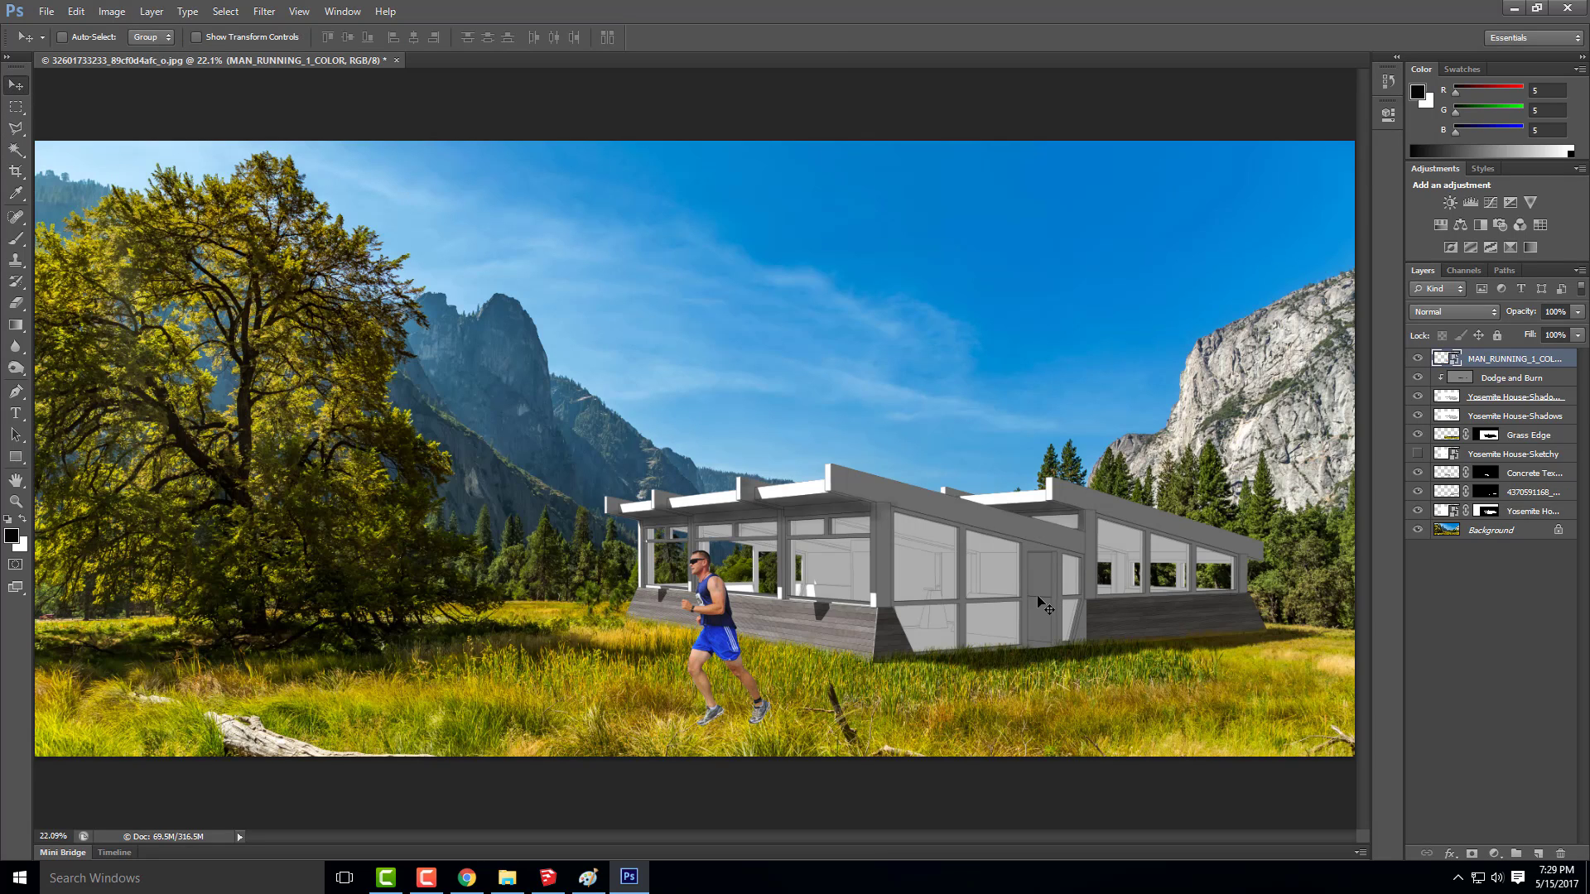
Try the runner at other spots across the meadow, ending beside the tree, and delete his layer
left_click_drag(723, 646, 1240, 635)
left_click_drag(792, 620, 510, 629)
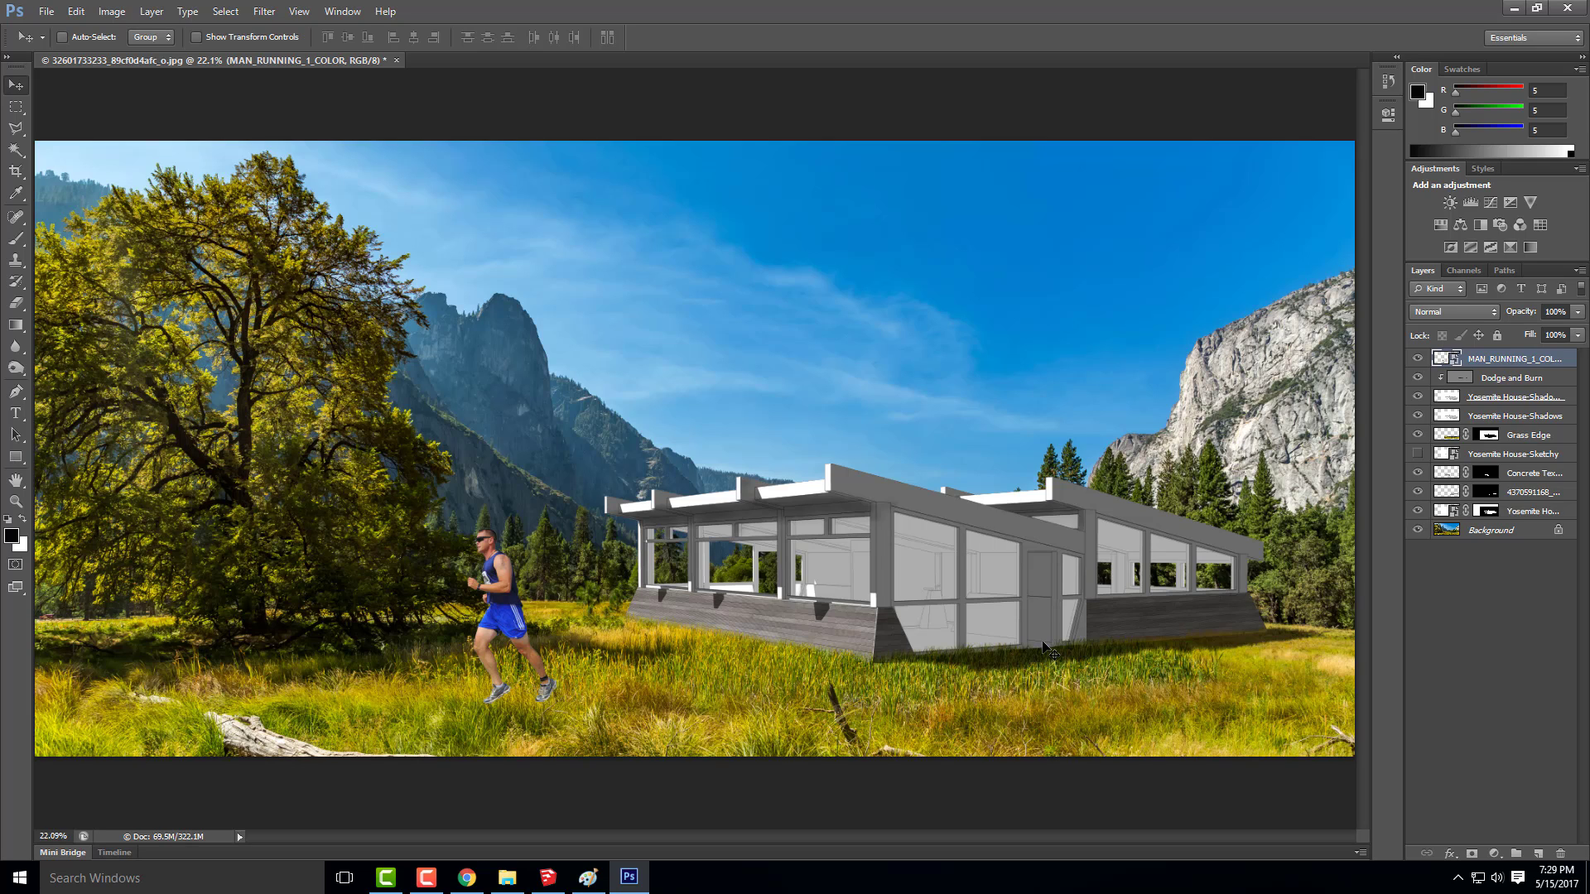
key("Delete")
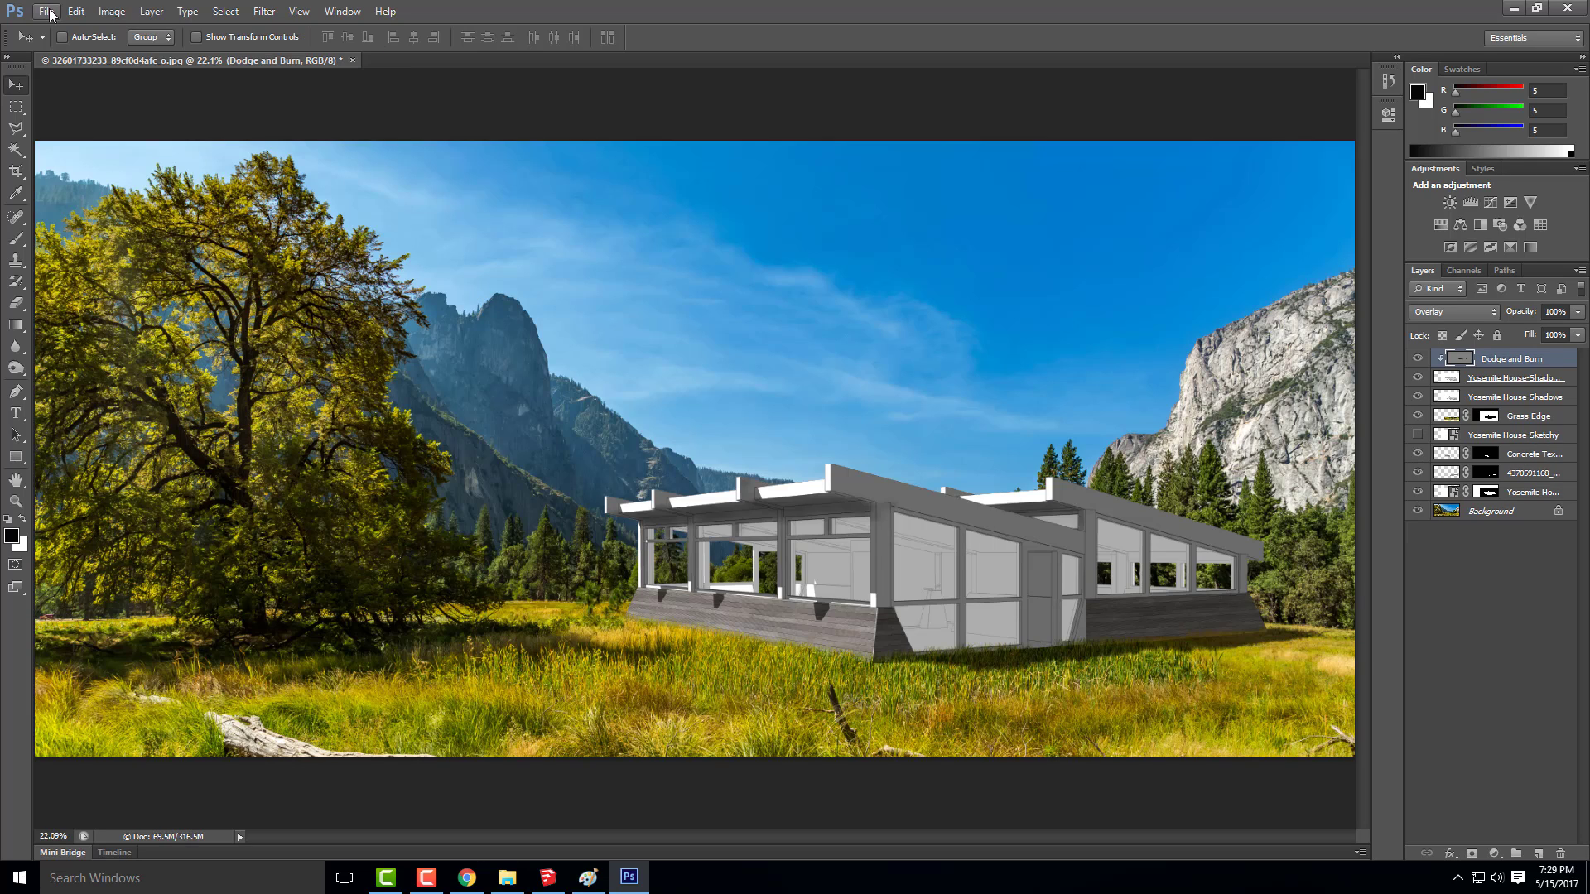
left_click(47, 12)
left_click(64, 280)
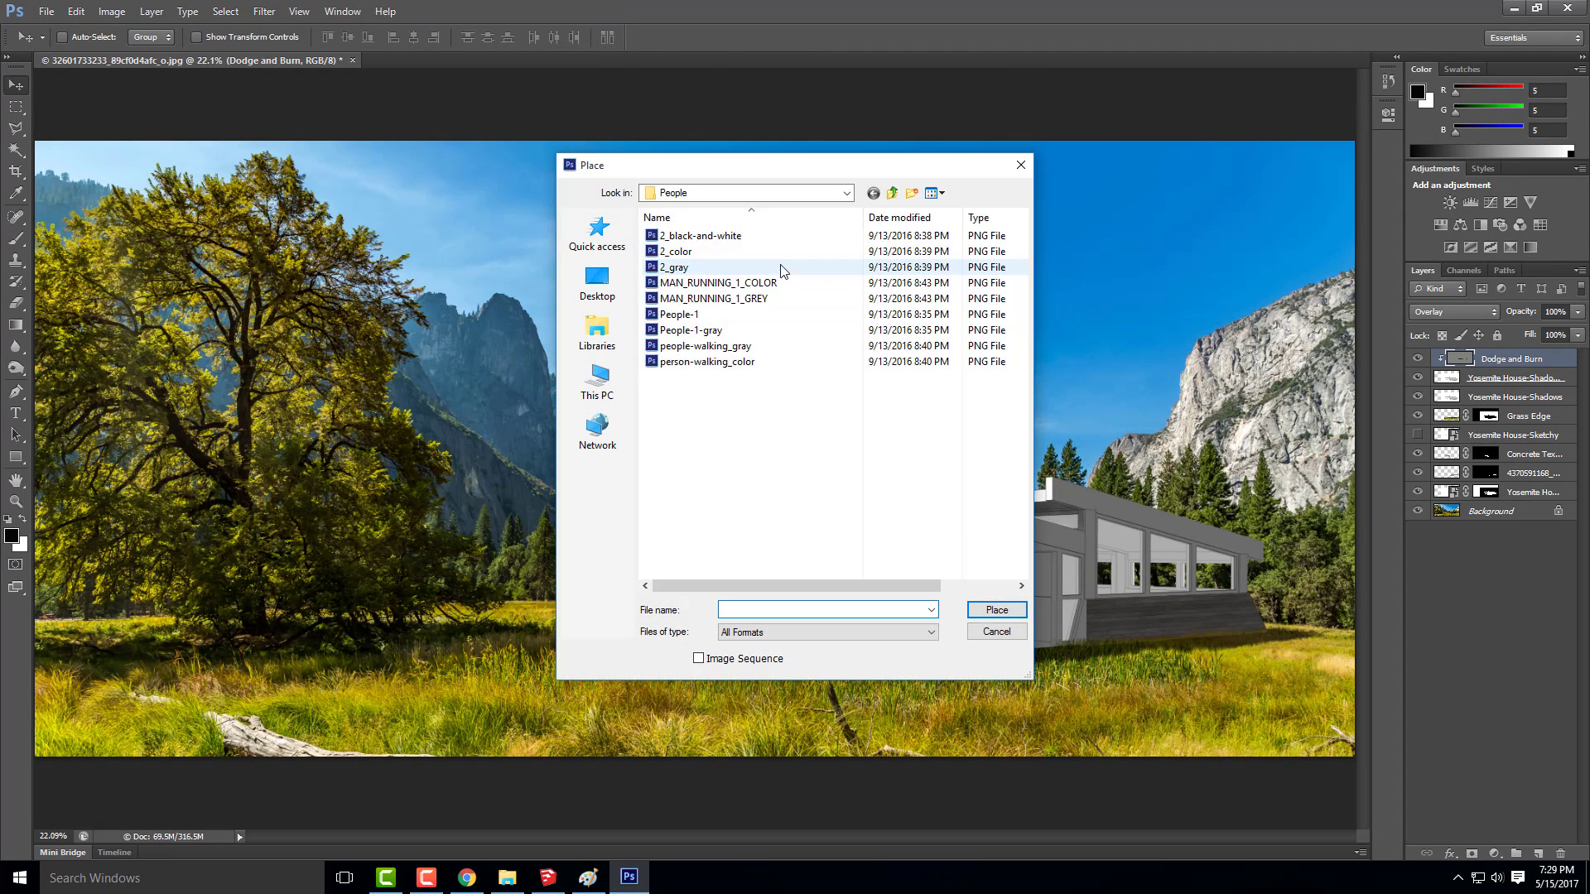
left_click(703, 236)
left_click(693, 265)
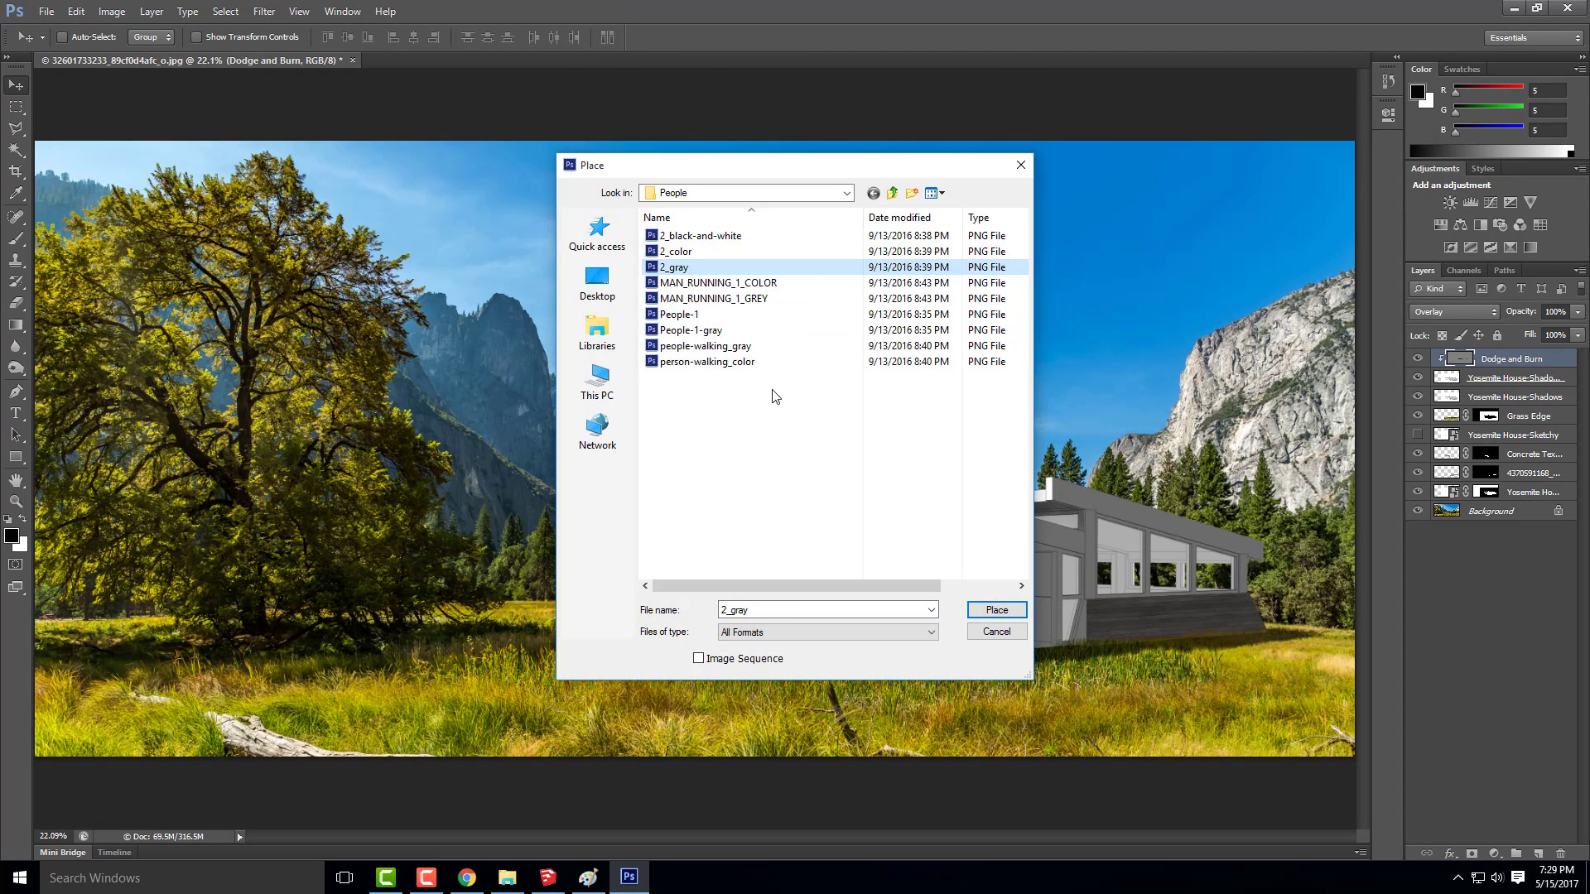
double_click(706, 364)
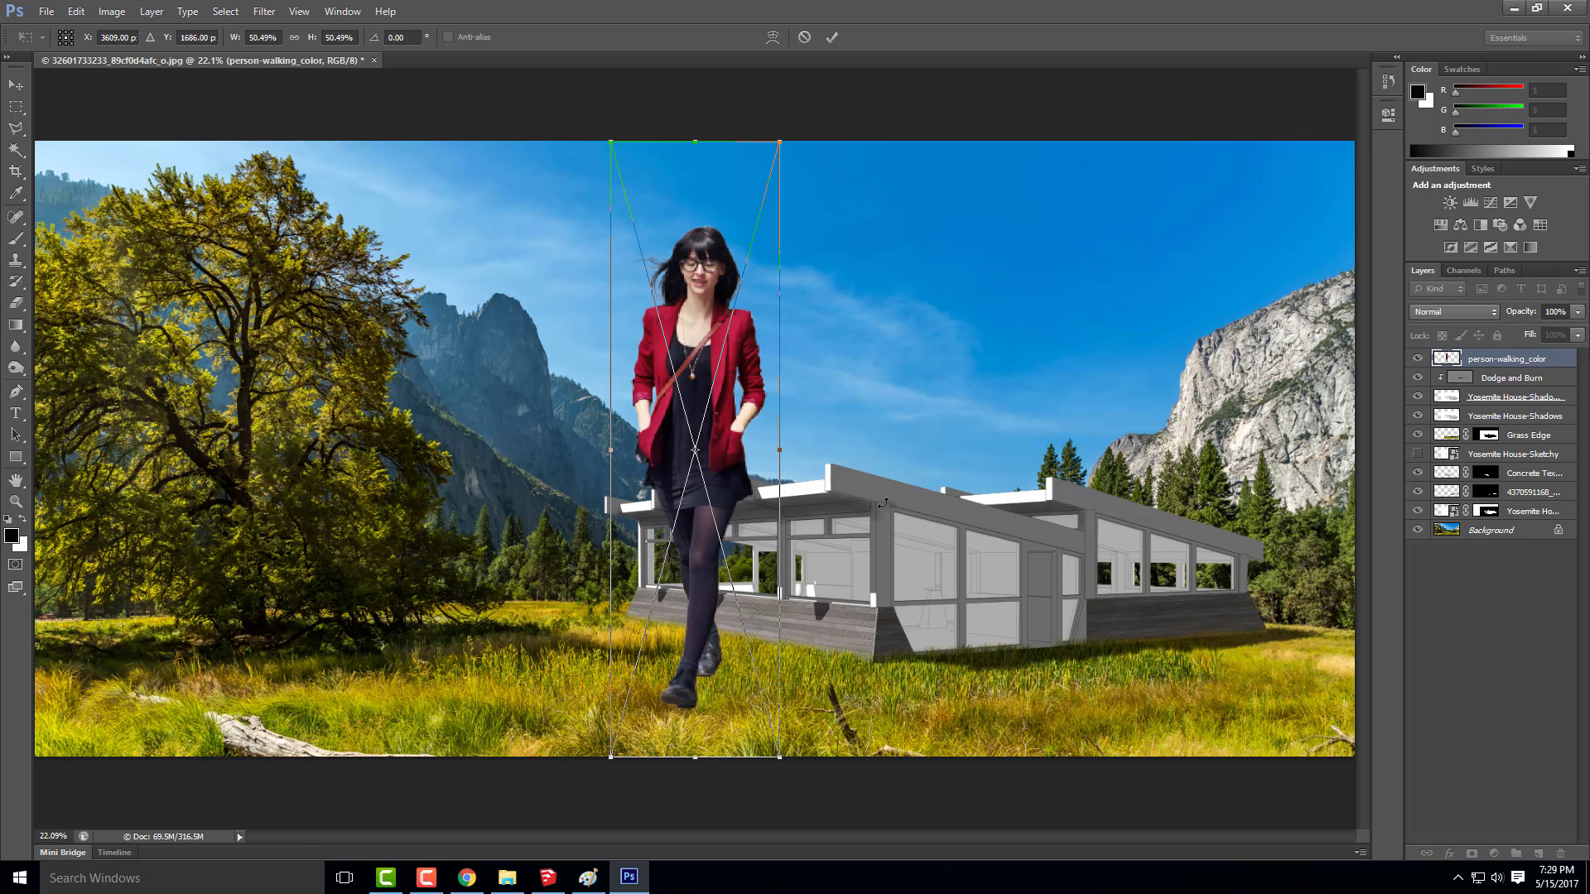
key("Escape")
Place the People-1 image of the walking couple from the People folder
left_click(45, 12)
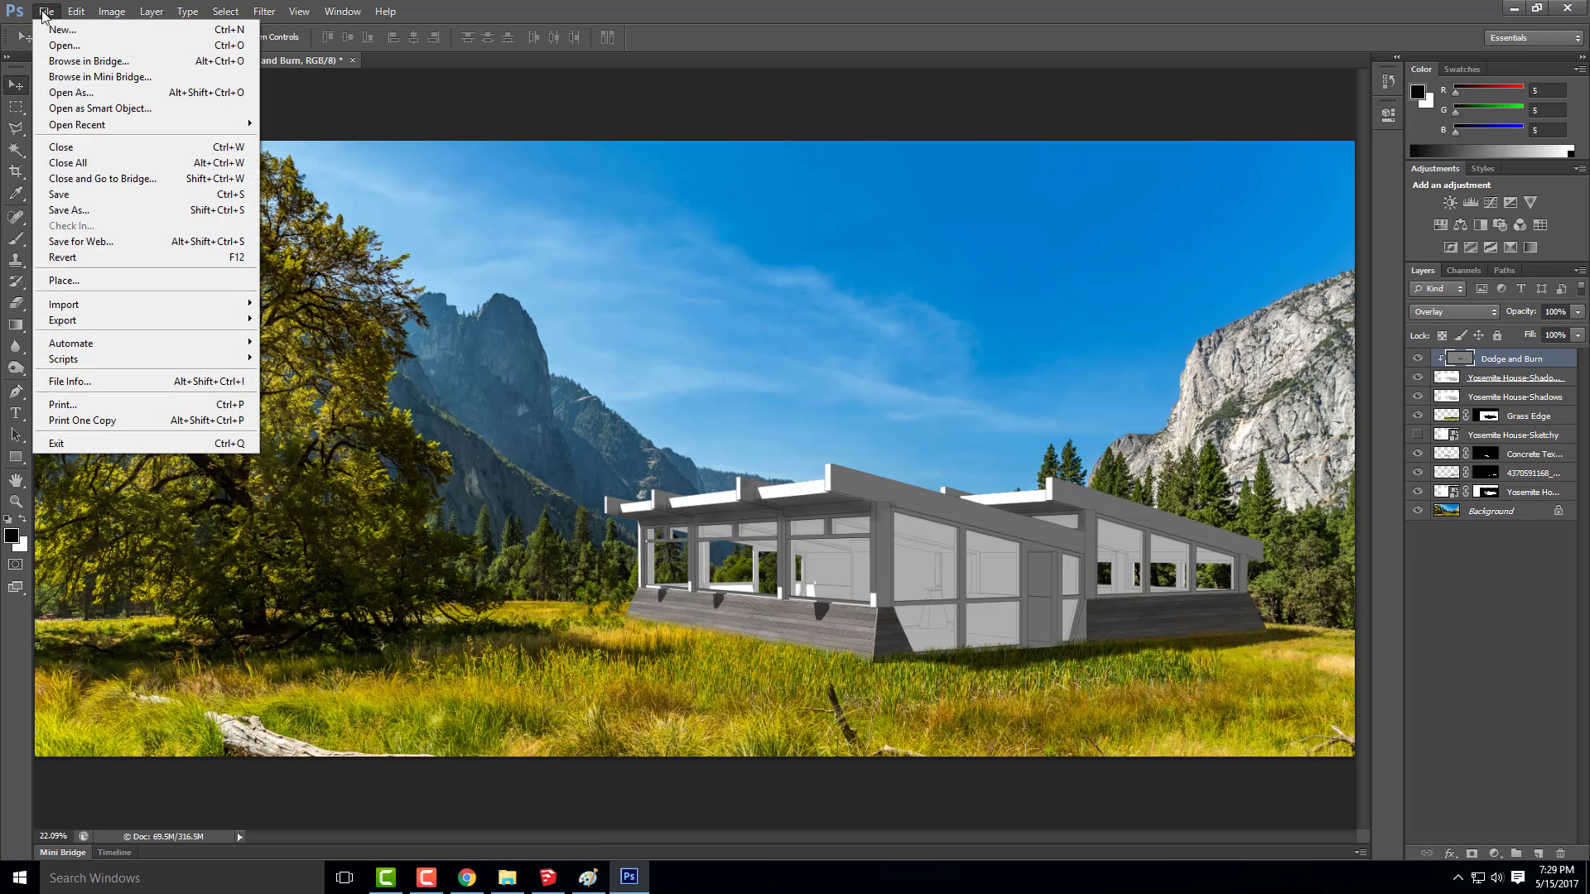
left_click(98, 280)
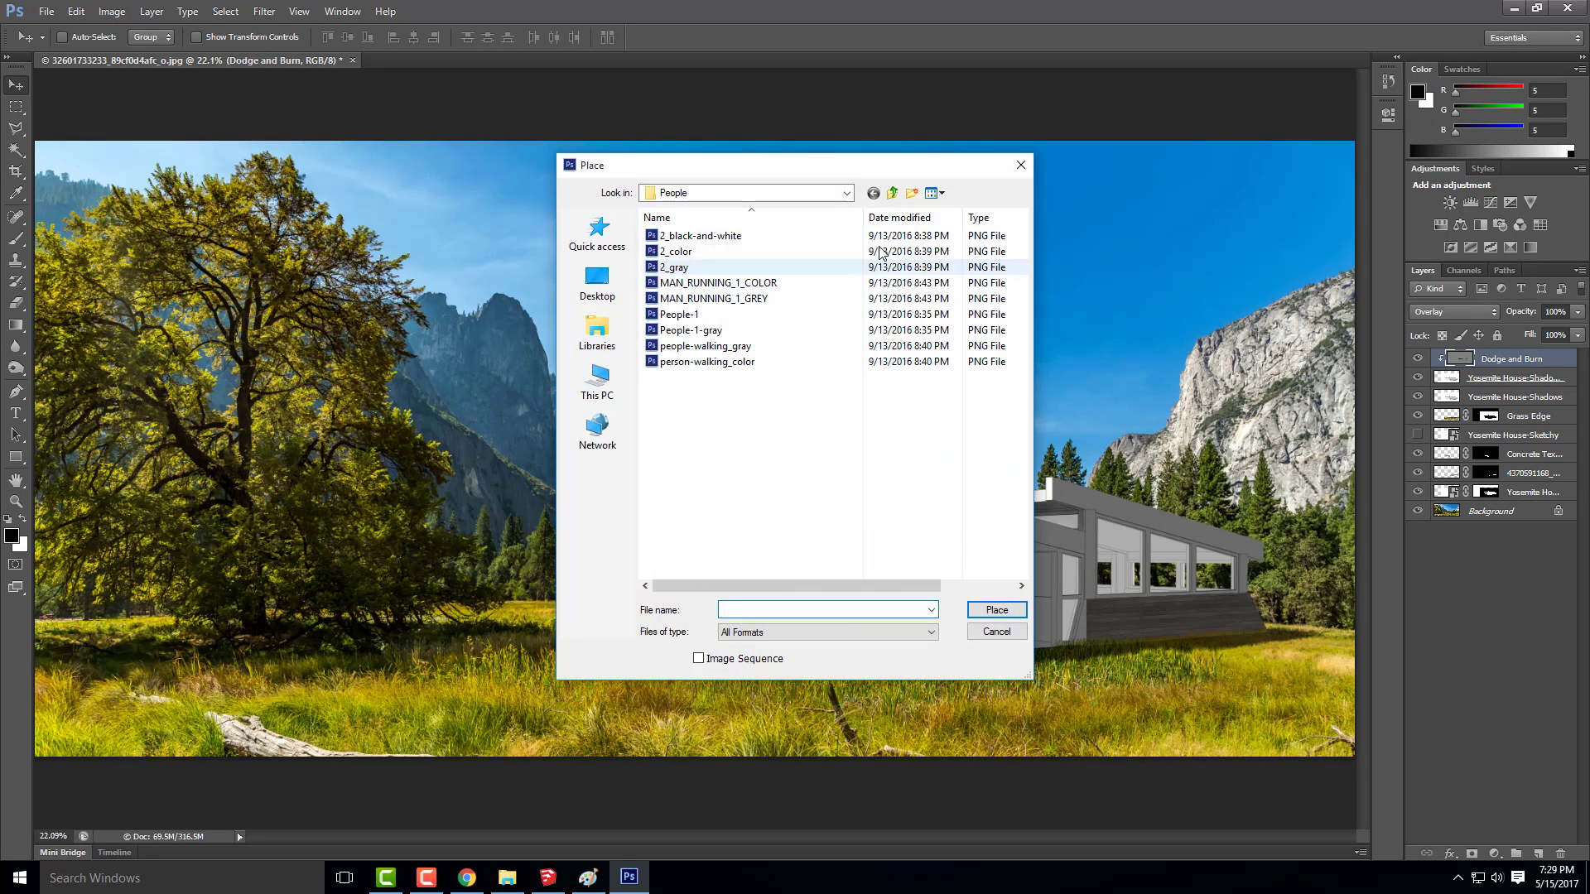
left_click(713, 298)
left_click(696, 314)
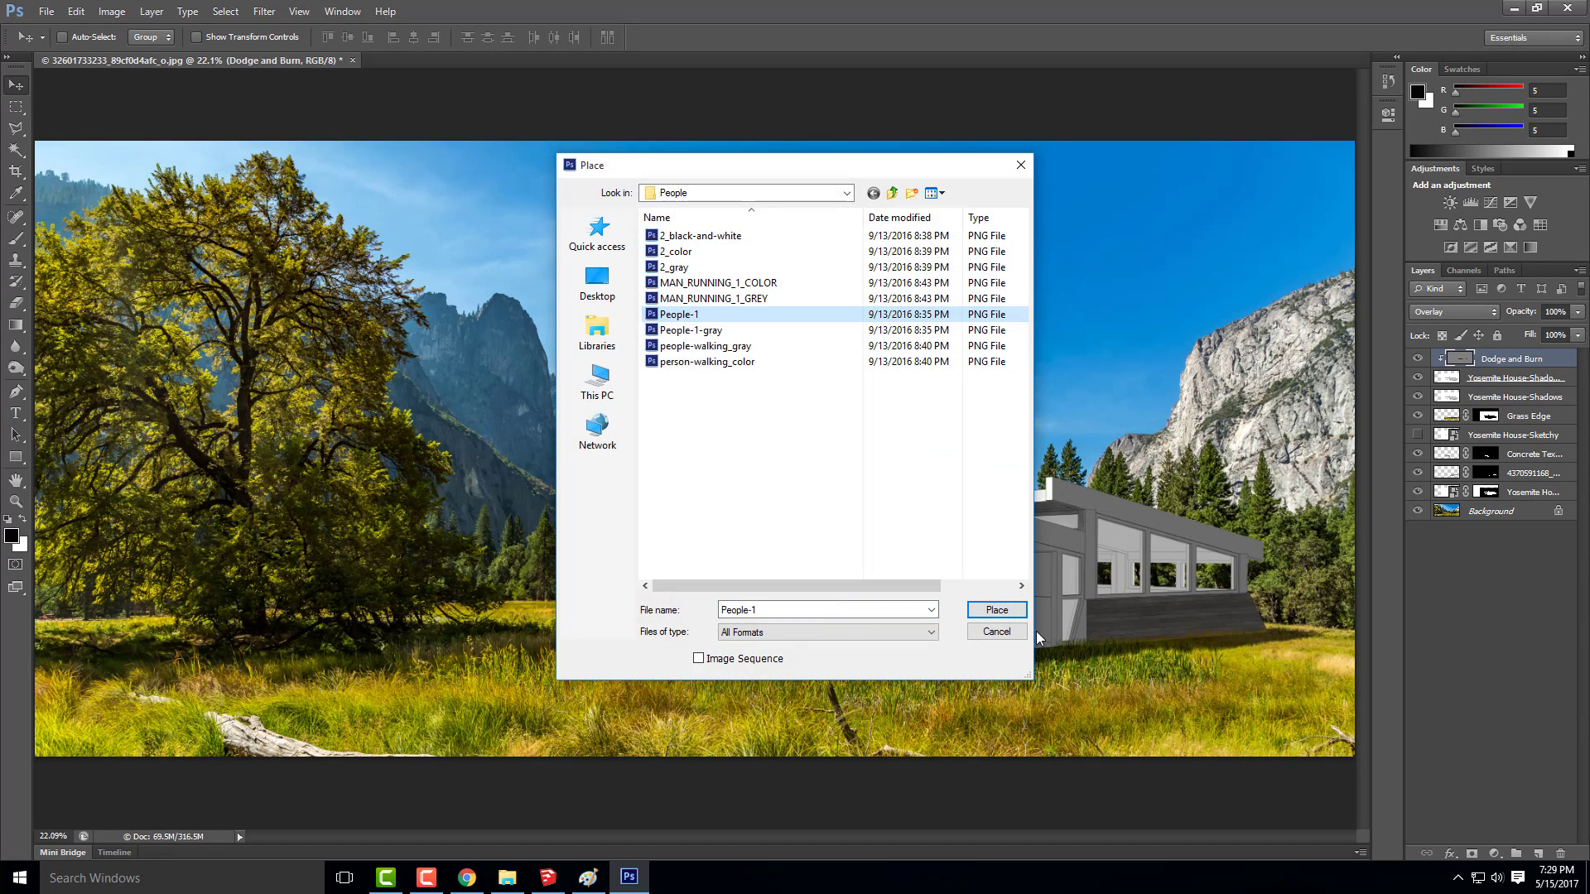
left_click(997, 610)
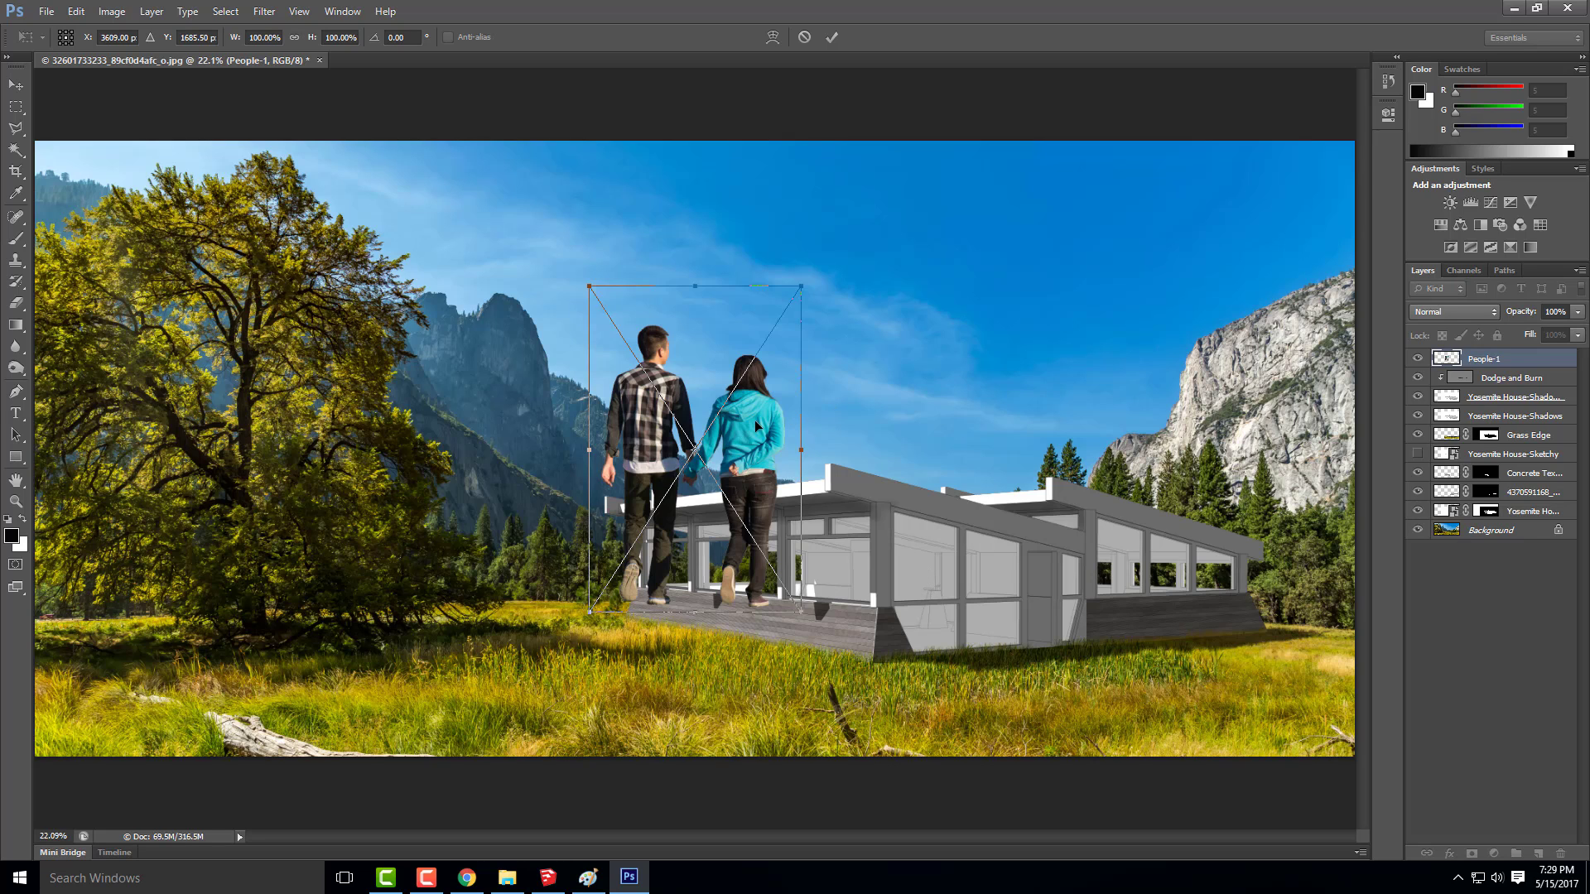
Move the couple onto the grass beside the tree, scale them to about 53.6% and commit the placement
left_click_drag(755, 426, 567, 510)
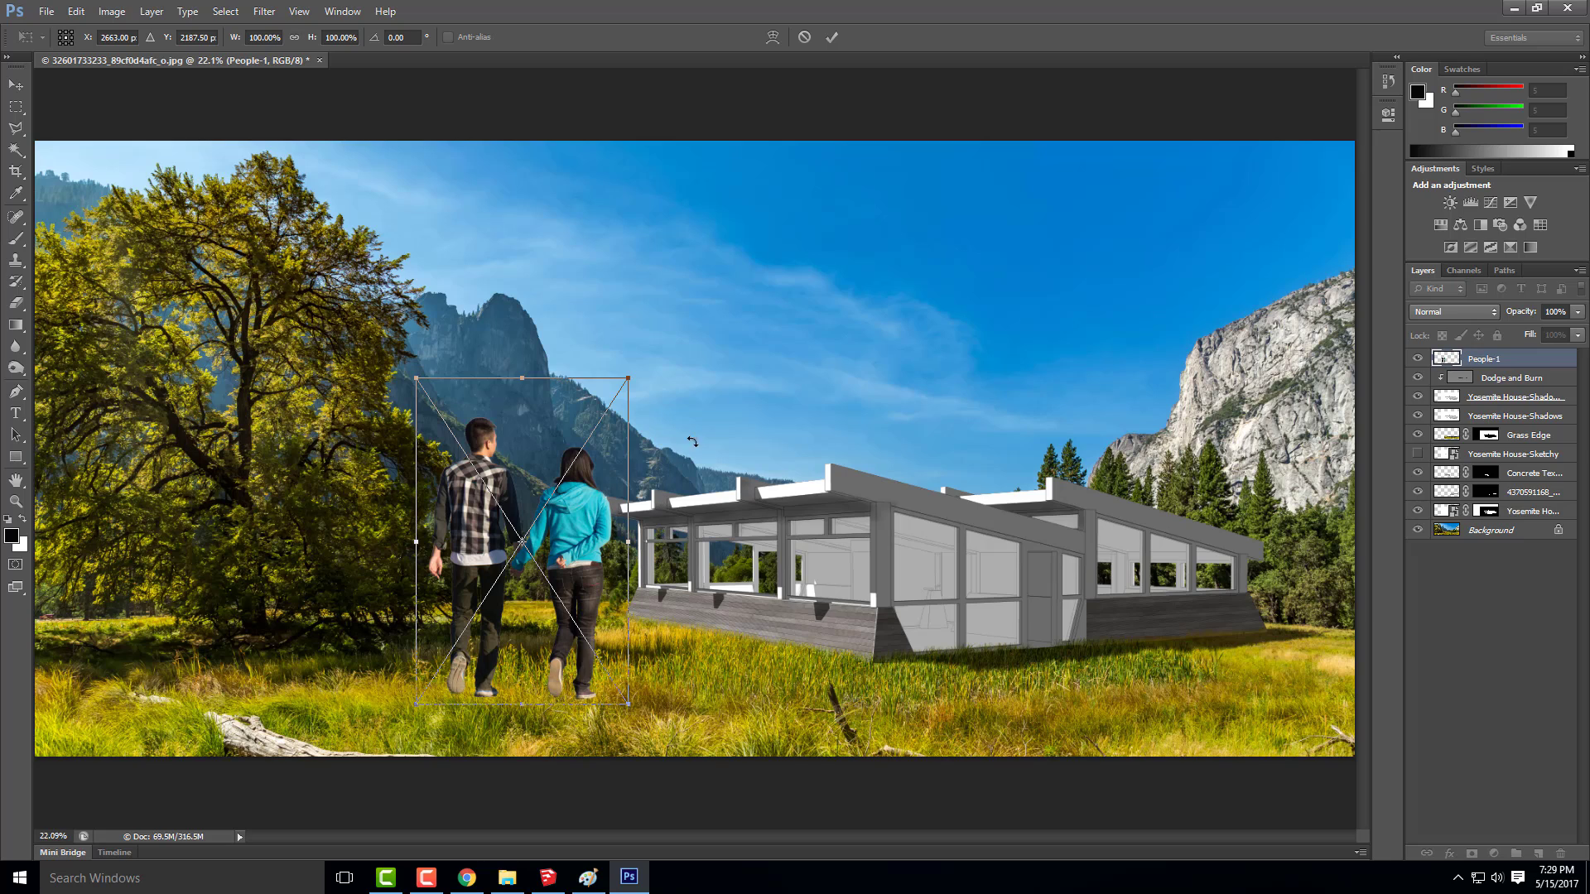
left_click_drag(629, 378, 539, 537)
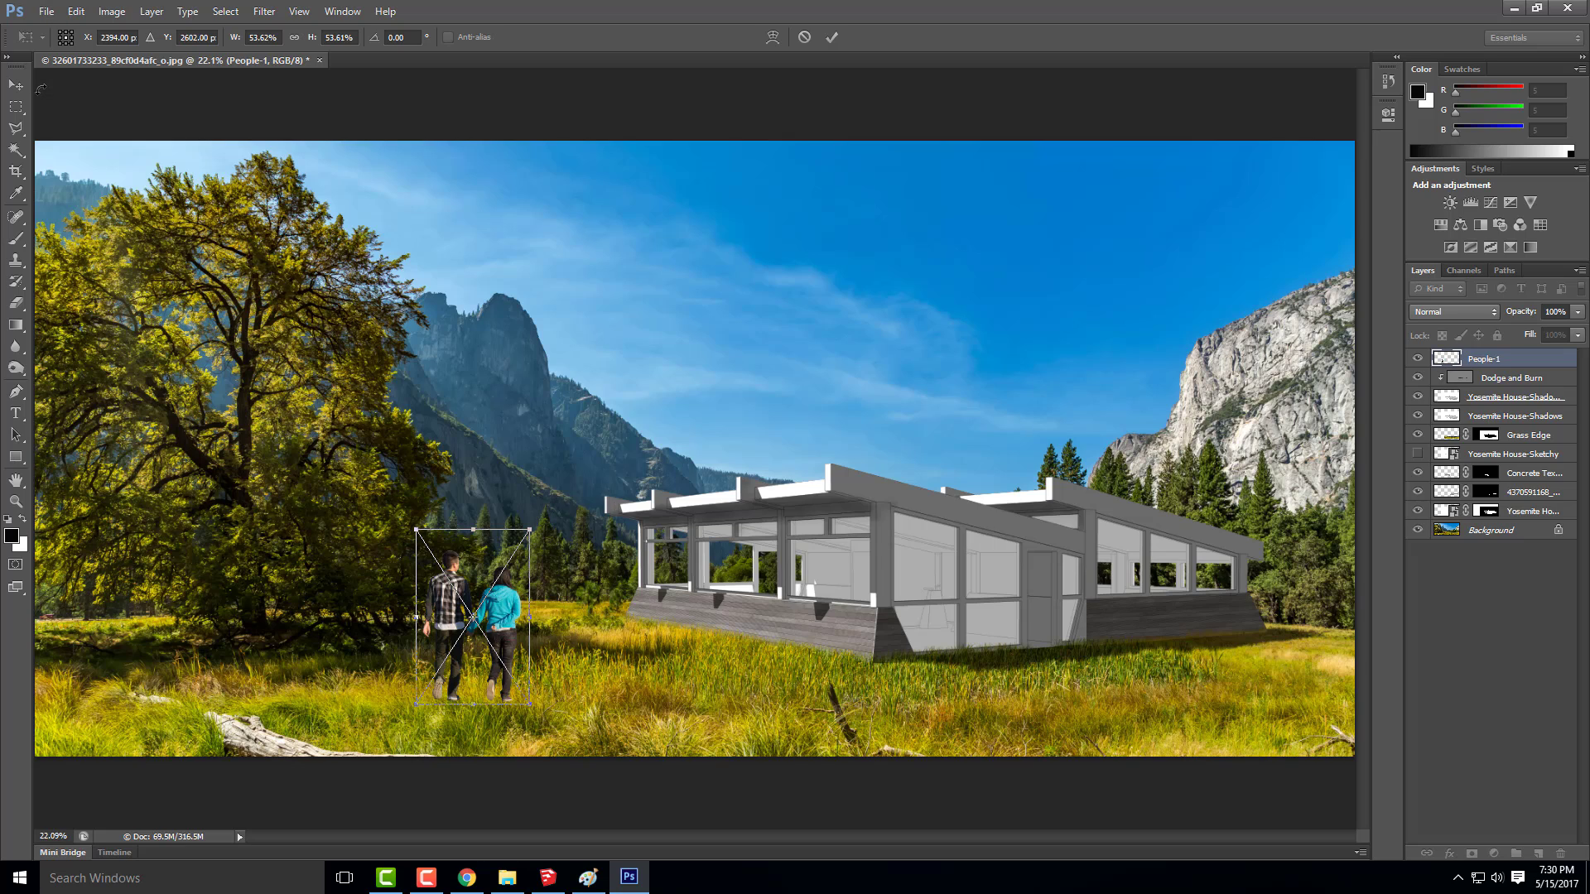
left_click(16, 84)
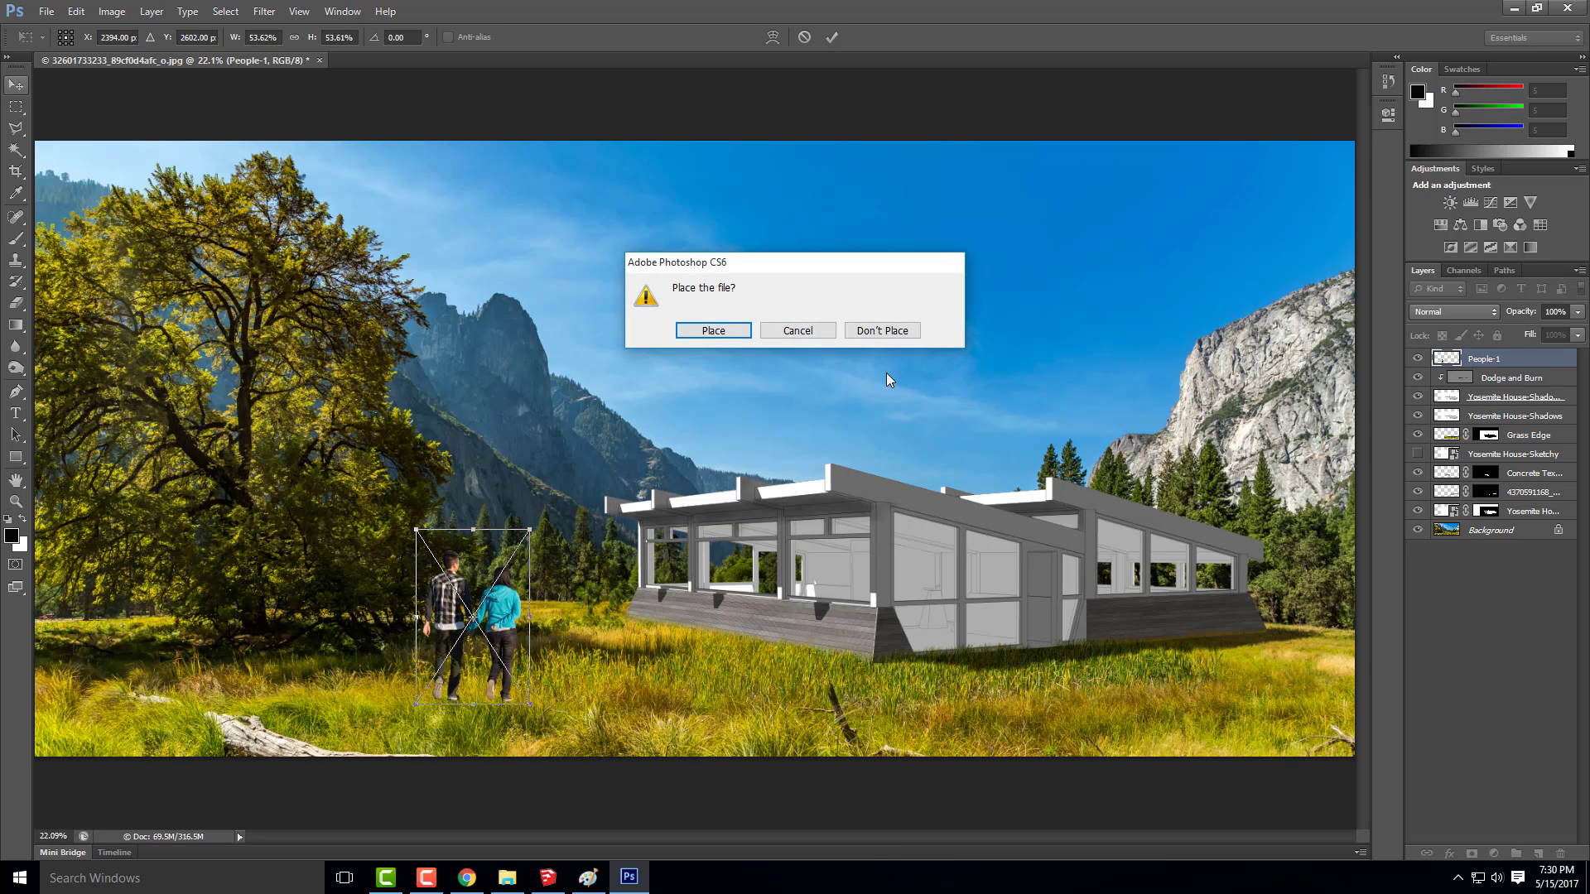
left_click(738, 328)
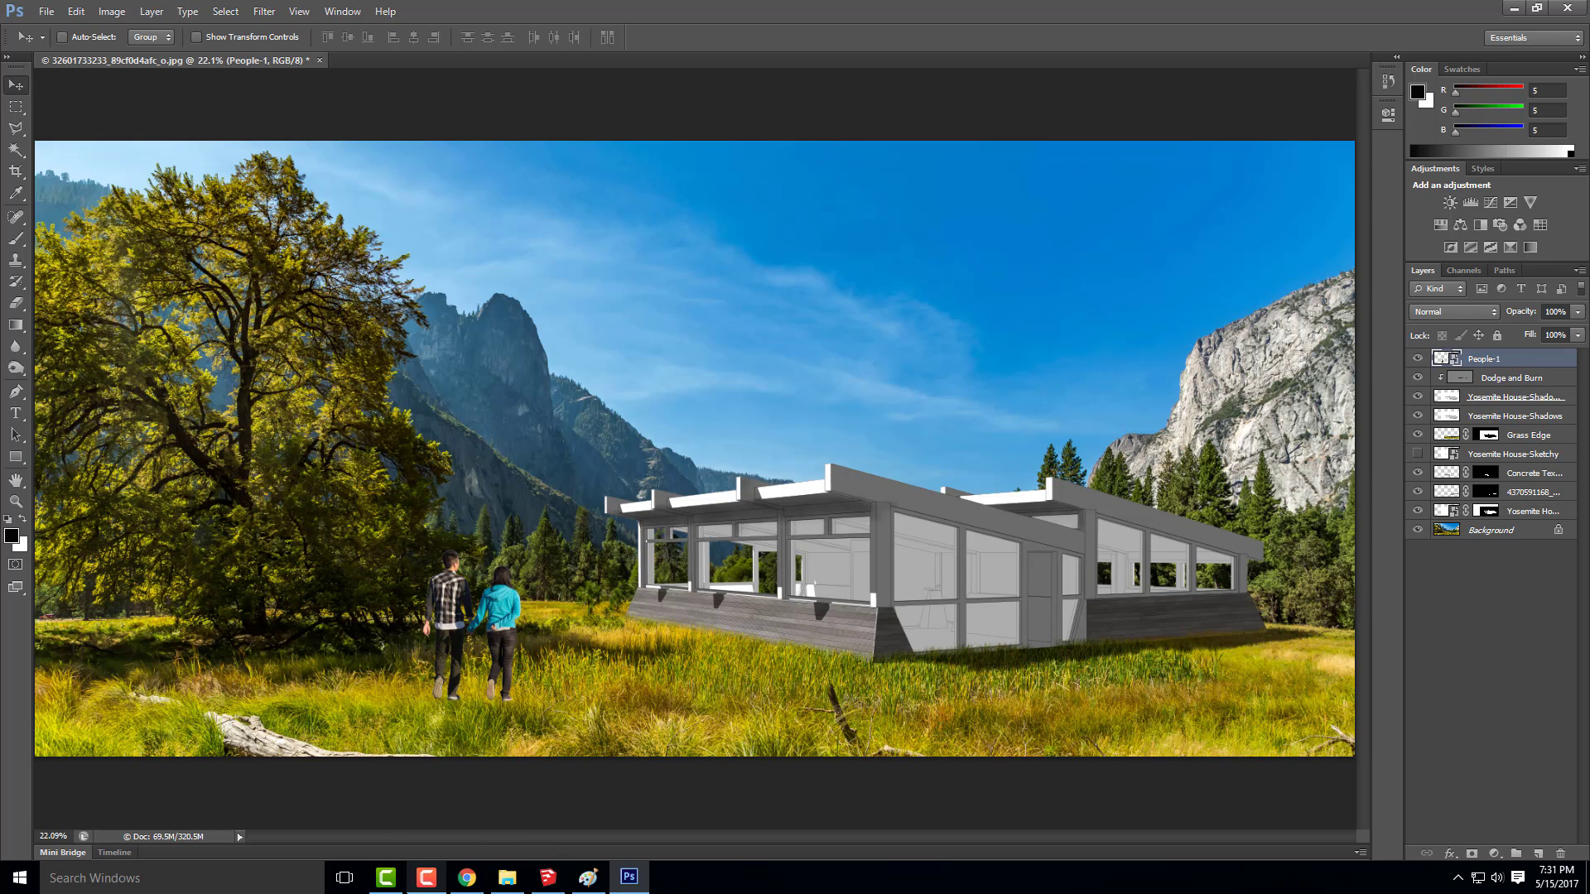
left_click(426, 879)
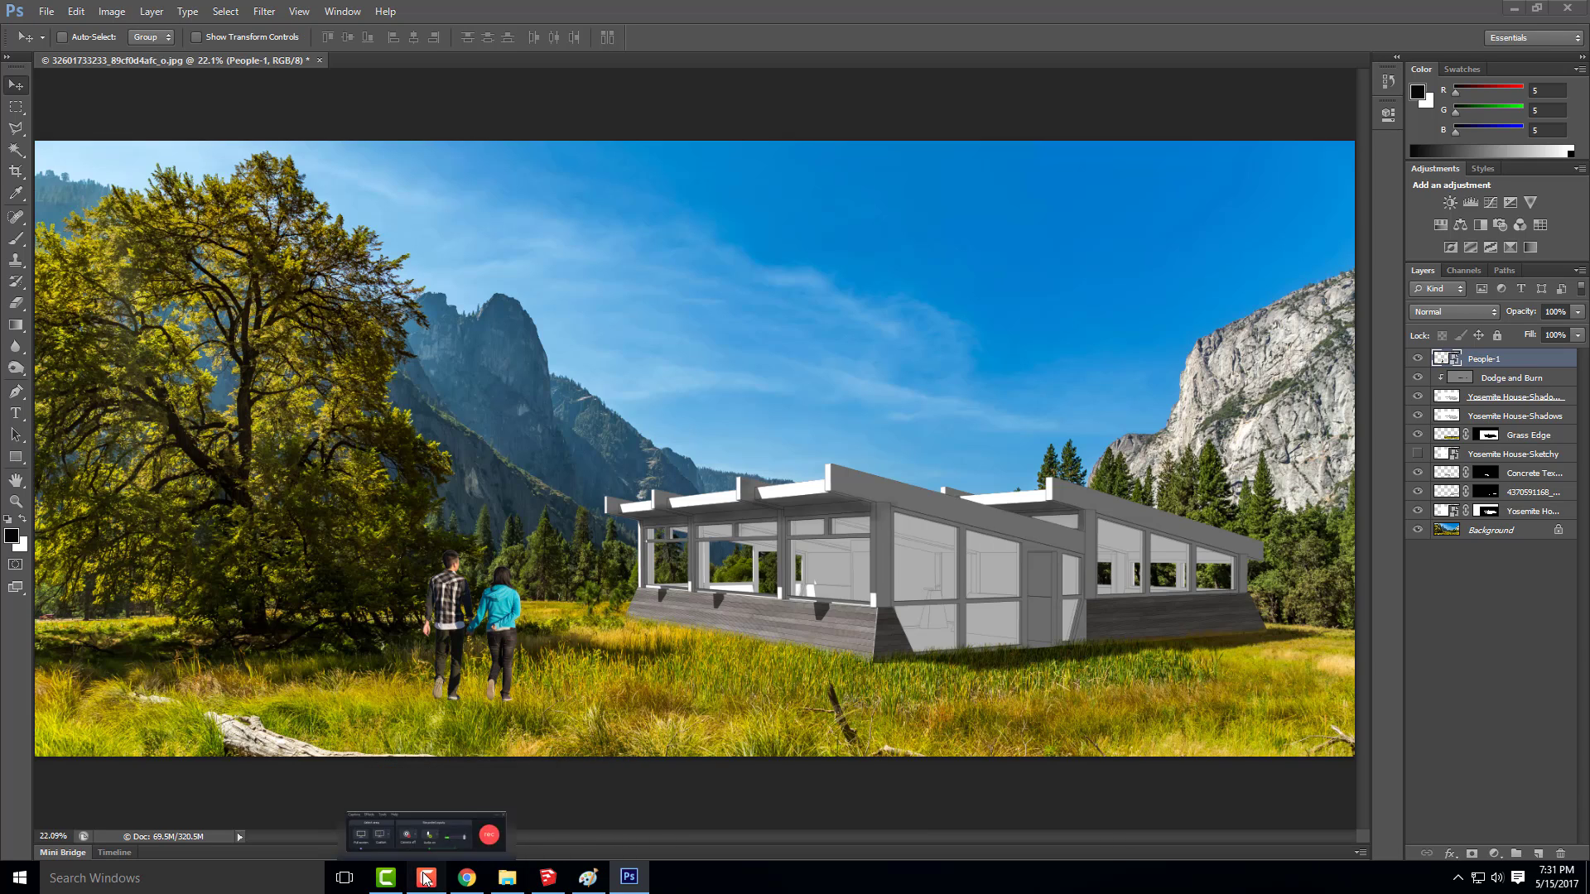